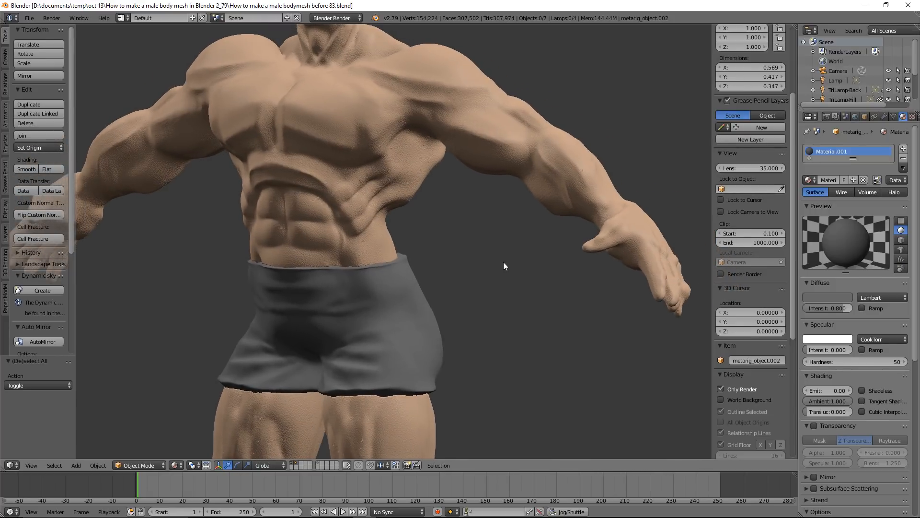
middle_click_drag(537, 297, 556, 297, "shift")
scroll(557, 301, "down", 4)
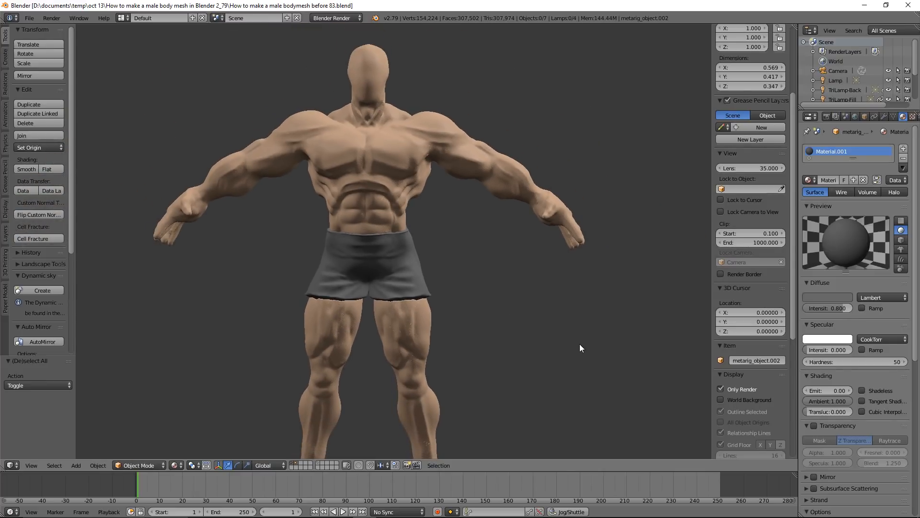
middle_click_drag(530, 322, 569, 281)
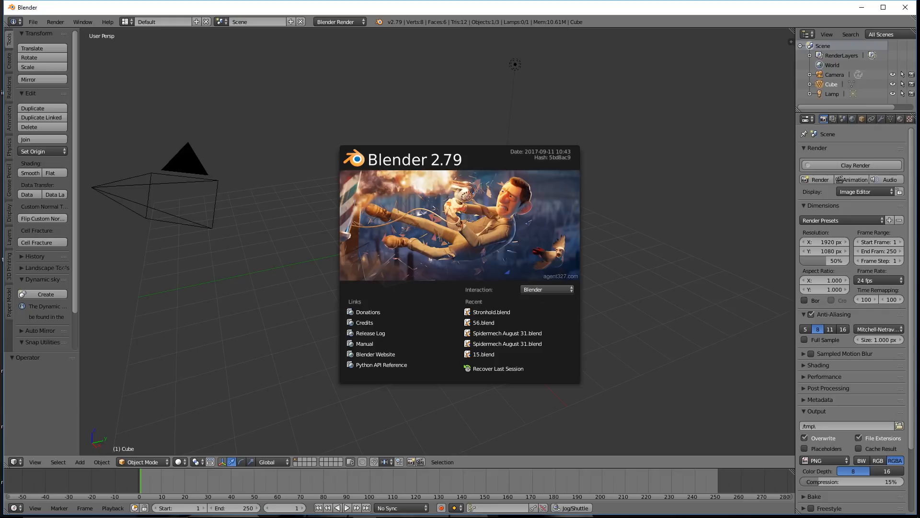
Dismiss the splash screen and open the Input section of the user preferences
left_click(665, 94)
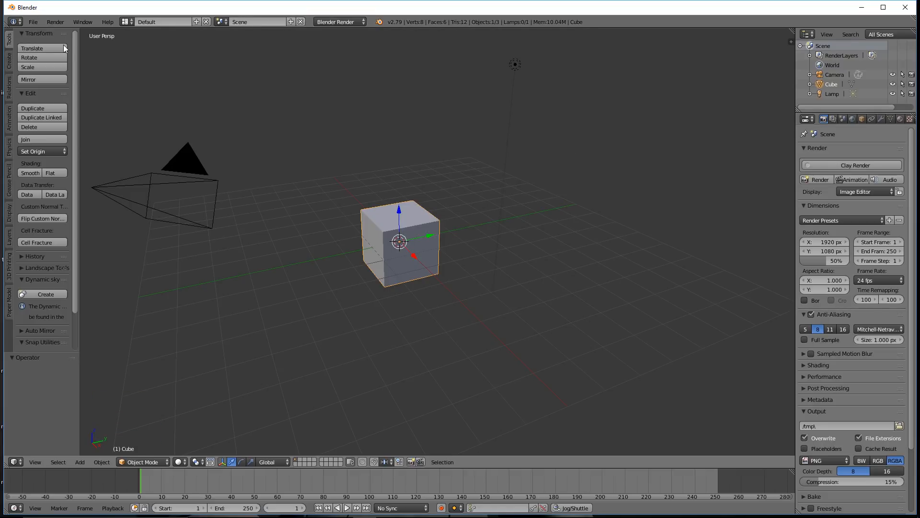
left_click(33, 22)
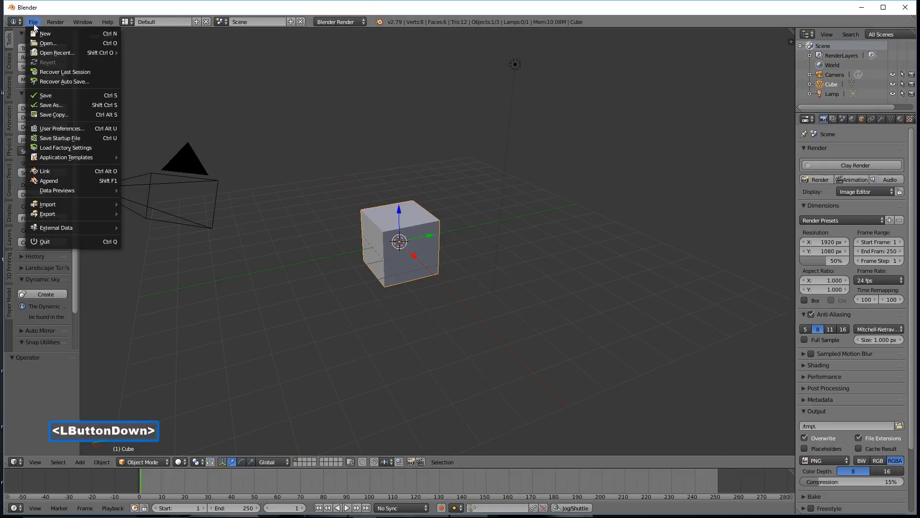
left_click(65, 129)
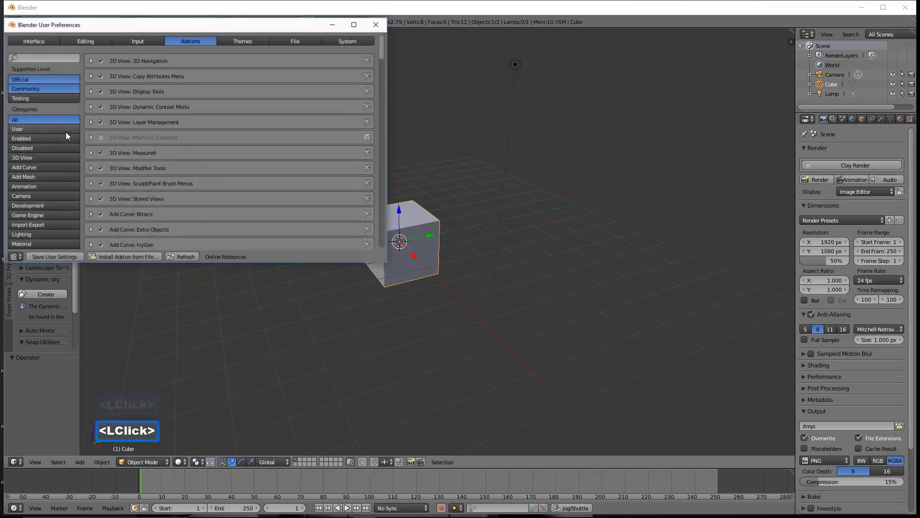
left_click(146, 42)
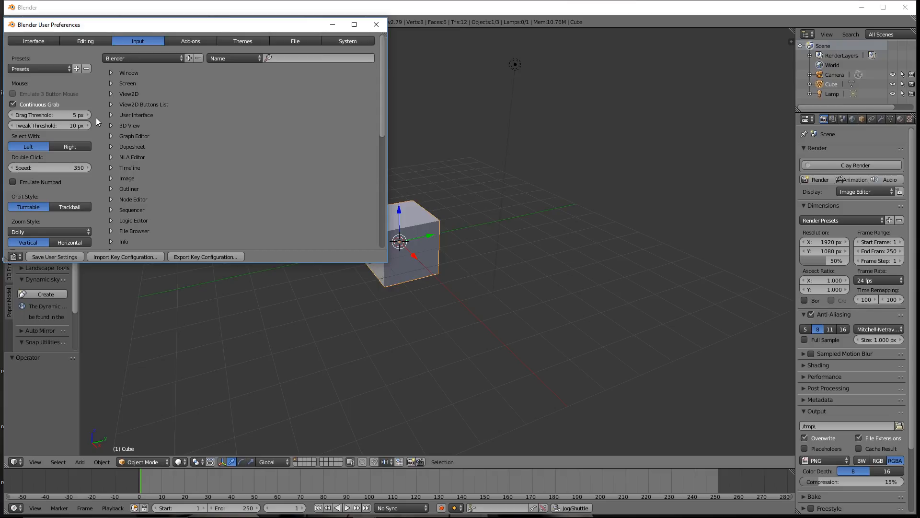
Review the enabled add-ons in the user preferences down to Rigging: Rigify, and close the preferences
left_click(198, 42)
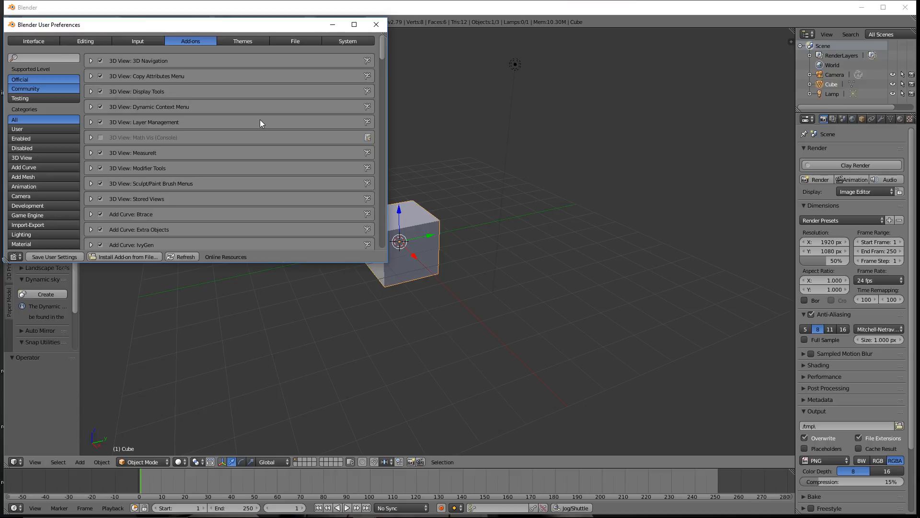
scroll(260, 120, "down", 10)
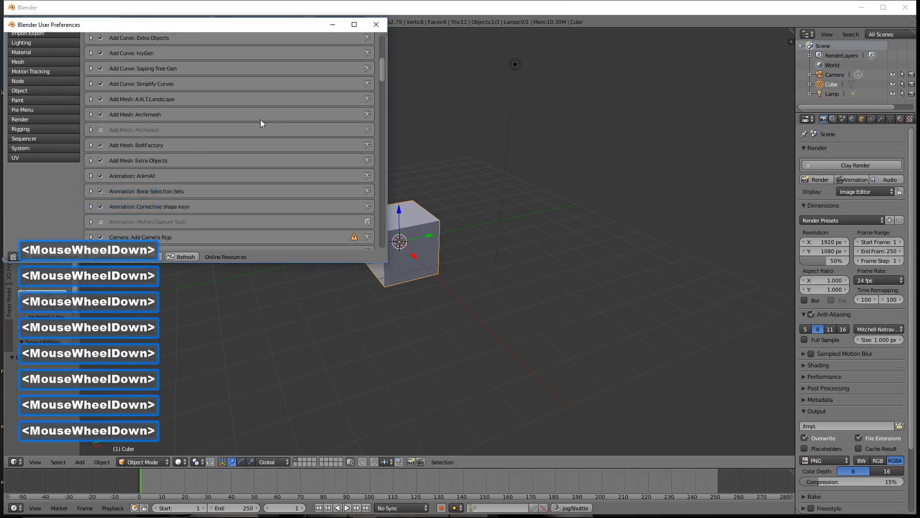
scroll(260, 120, "down", 20)
scroll(260, 119, "down", 10)
scroll(260, 118, "down", 8)
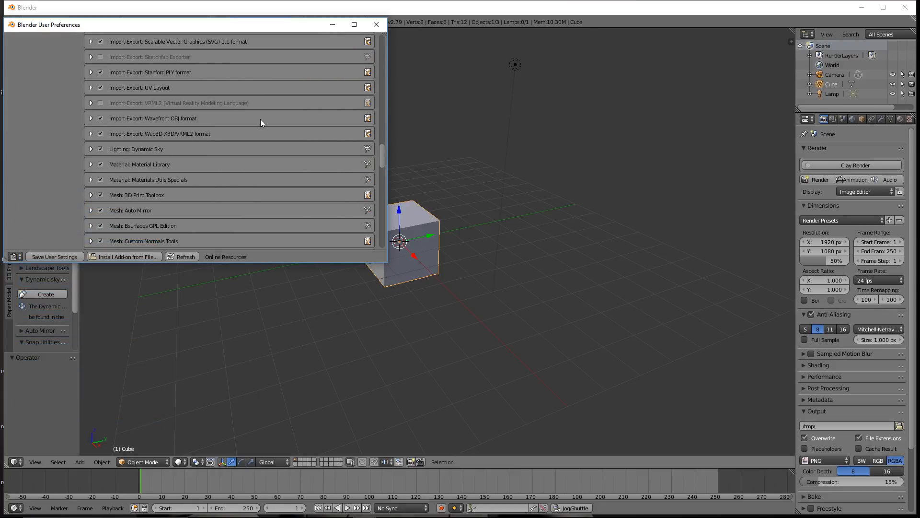
scroll(260, 123, "down", 2)
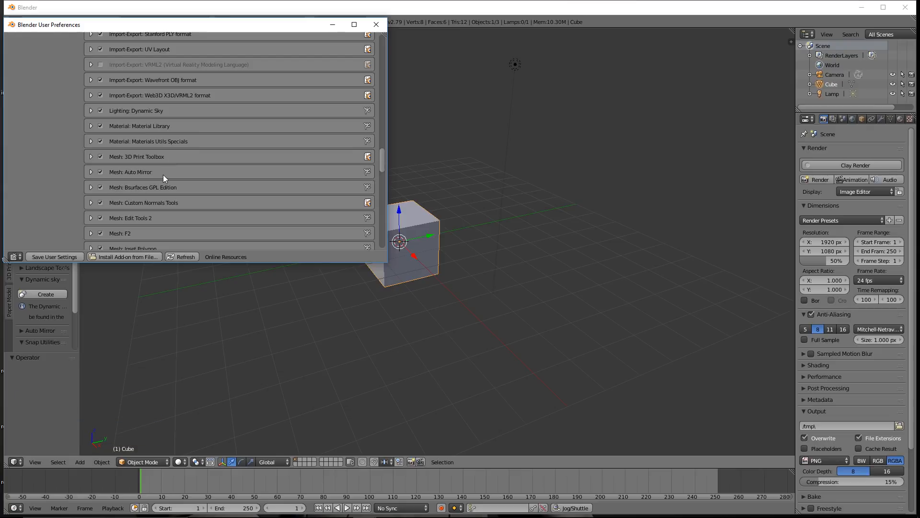
scroll(270, 165, "down", 4)
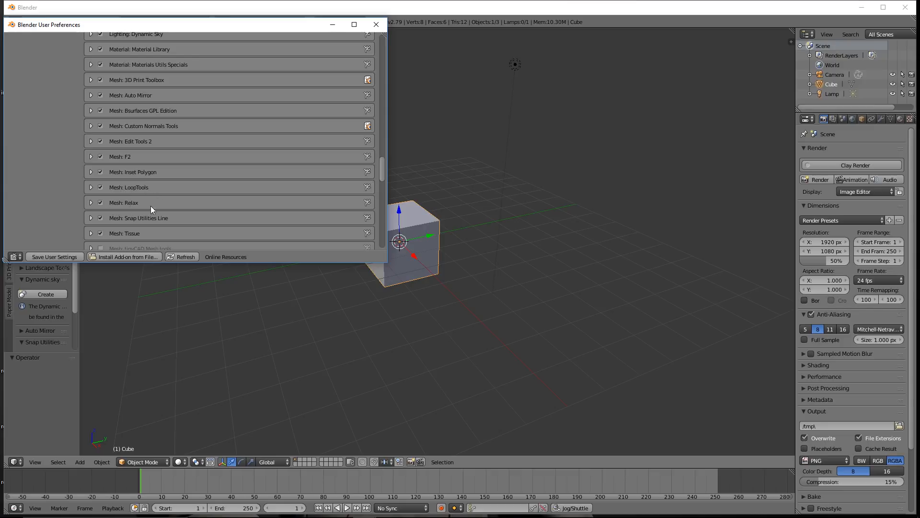
scroll(257, 195, "down", 2)
scroll(257, 195, "down", 4)
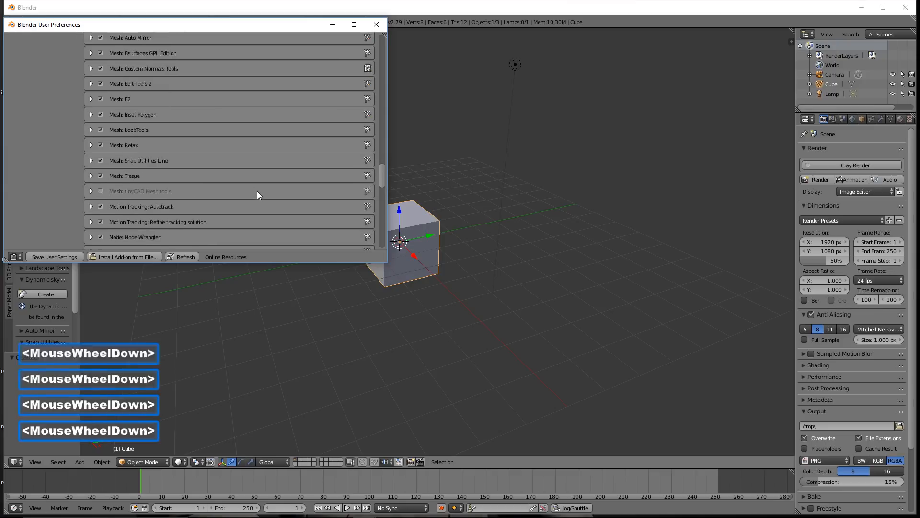
scroll(257, 191, "down", 3)
scroll(257, 192, "down", 1)
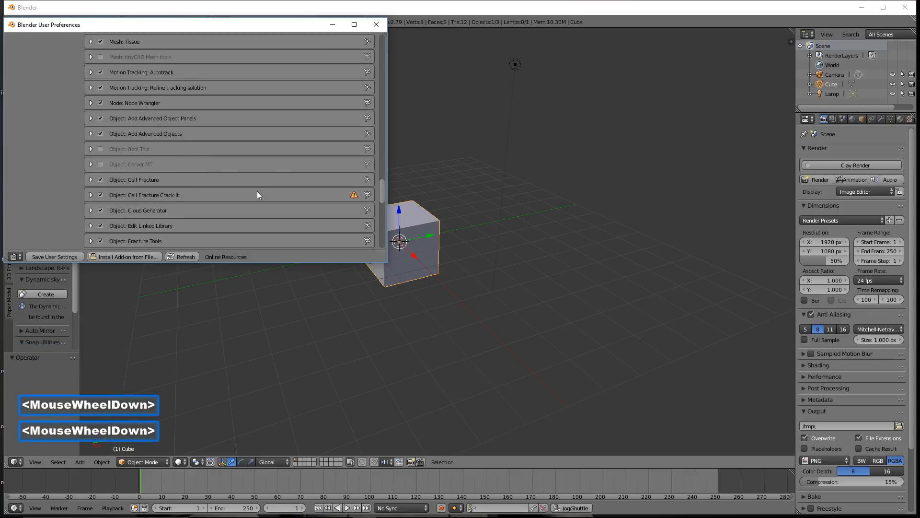
scroll(256, 192, "down", 2)
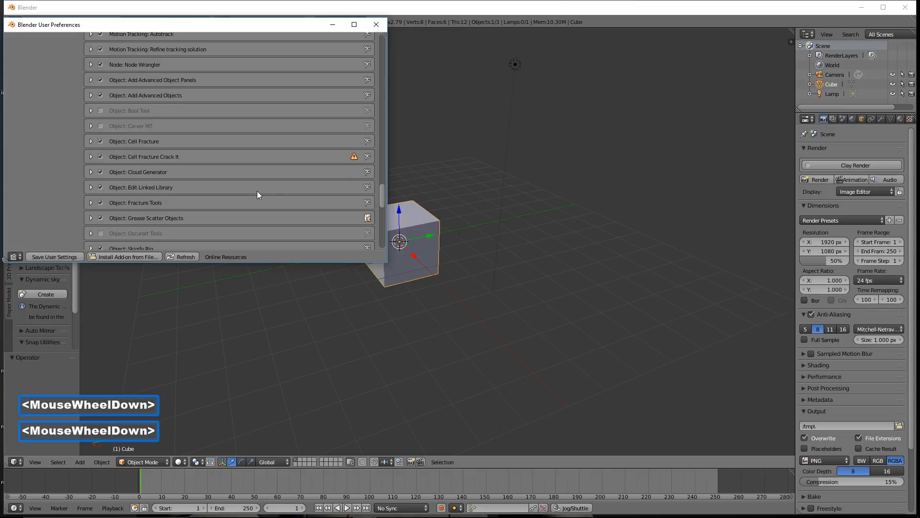
scroll(257, 191, "down", 5)
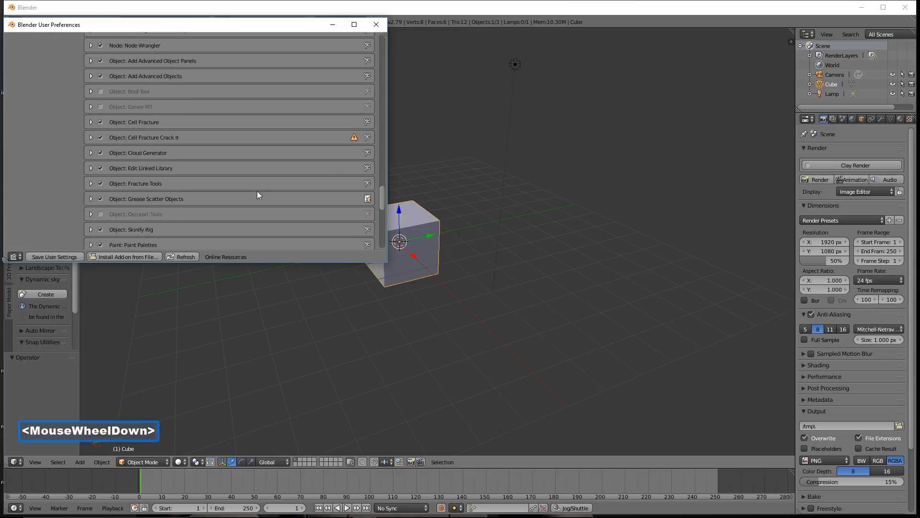
scroll(257, 191, "down", 1)
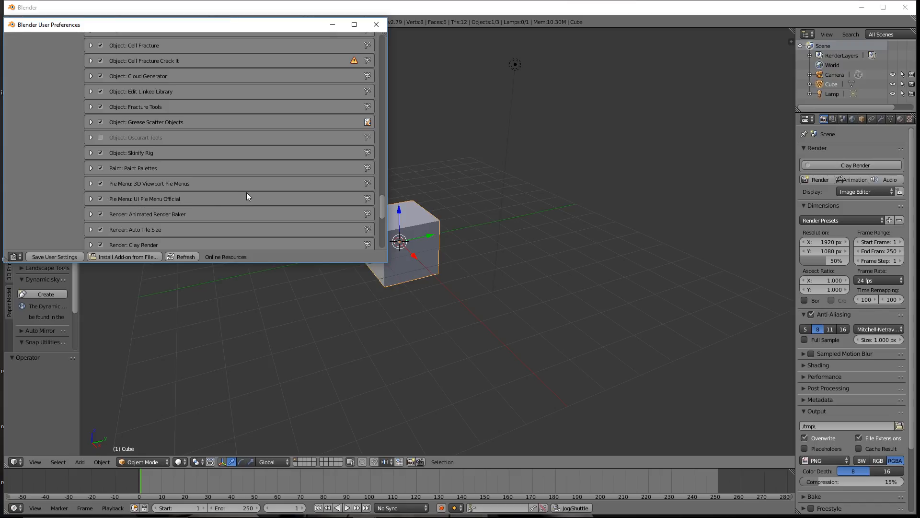
scroll(246, 196, "down", 3)
scroll(246, 194, "down", 5)
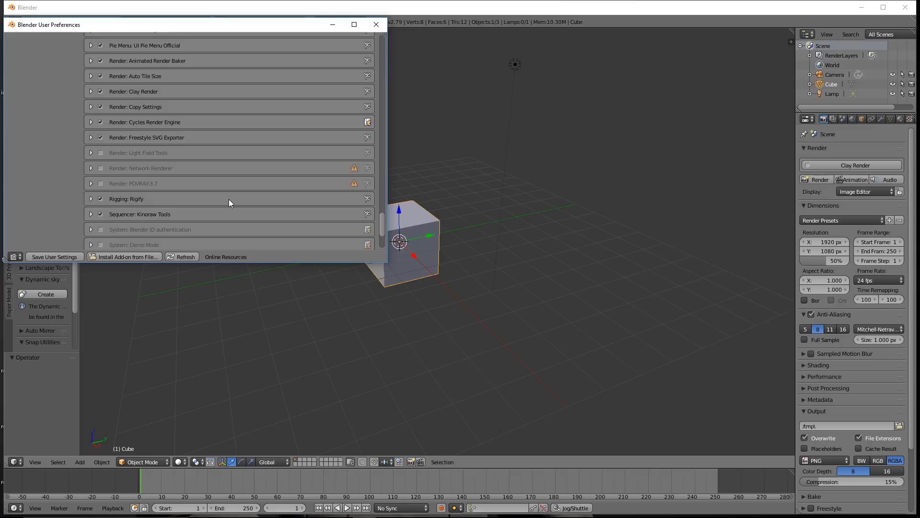
left_click(376, 25)
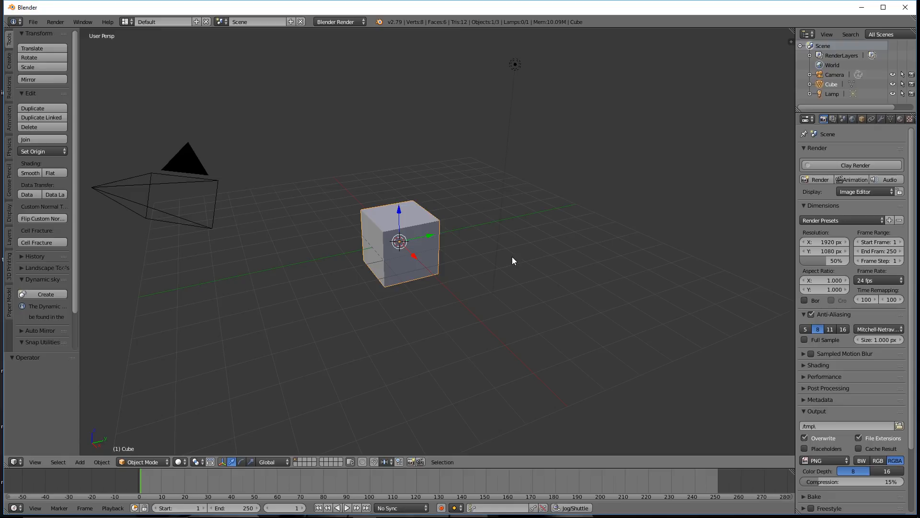
Save the default cube scene as "hHw to make a male bodymesh before 4.blend"
middle_click_drag(576, 248, 550, 279)
scroll(551, 278, "up", 3)
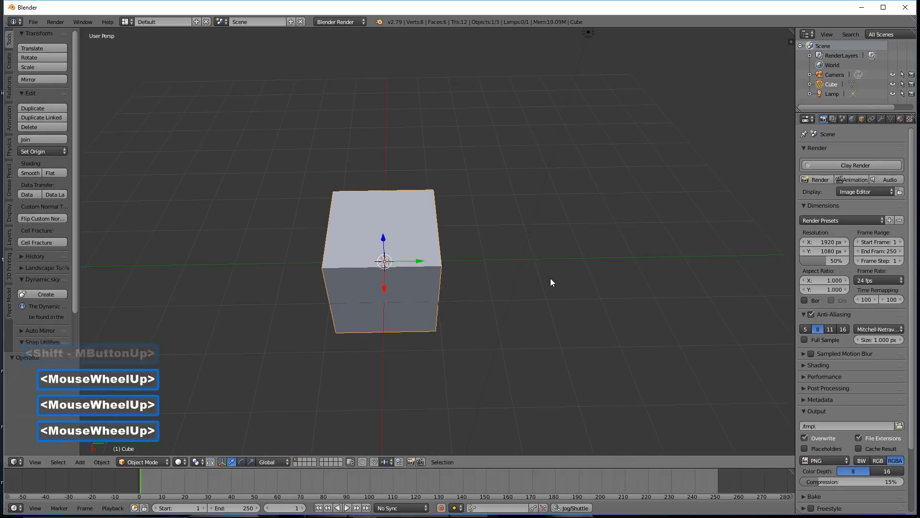
scroll(551, 279, "down", 3)
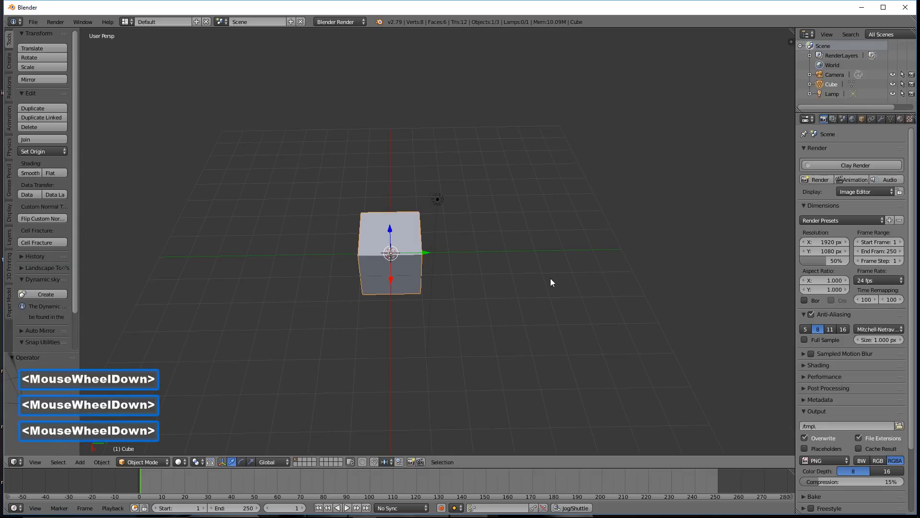
key("ctrl")
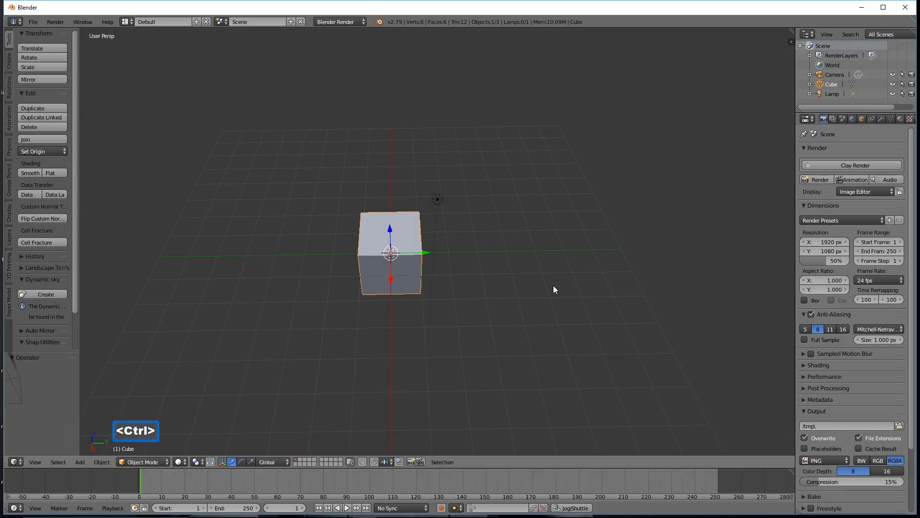
middle_click_drag(555, 288, 573, 290, "ctrl")
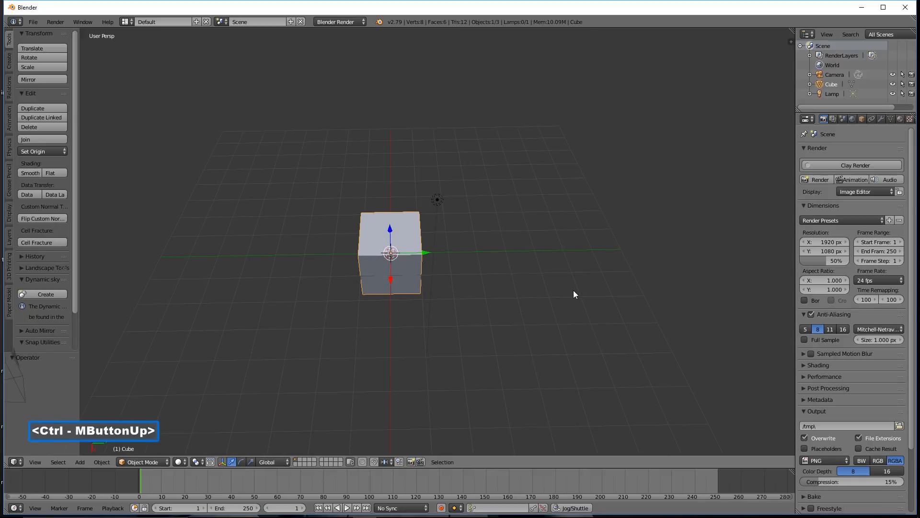
left_click(636, 98)
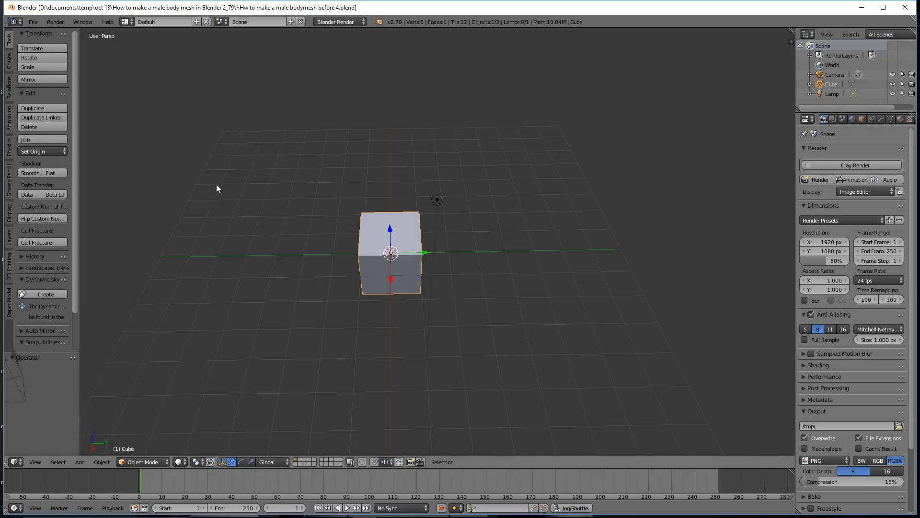
Save the file as "hHw to make a male bodymesh before 7.blend" and set the viewport to front orthographic view
left_click(10, 215)
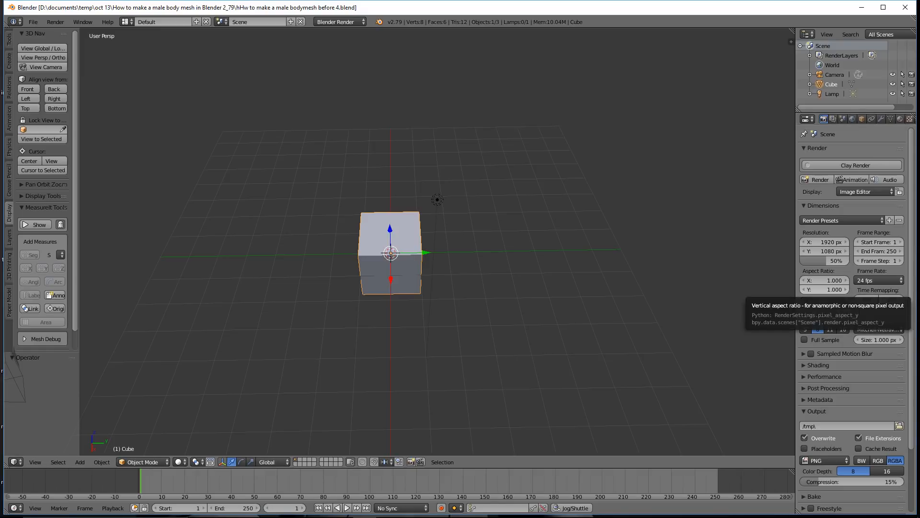
left_click(656, 132)
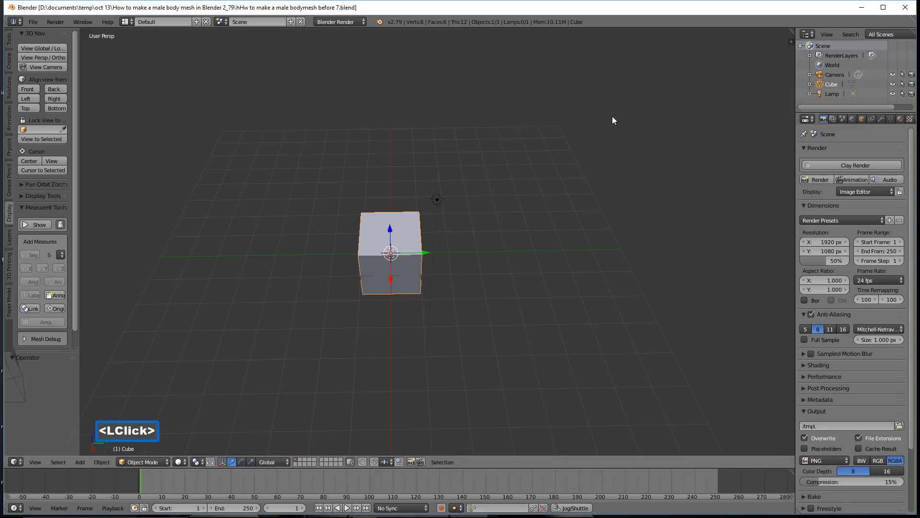
left_click(25, 88)
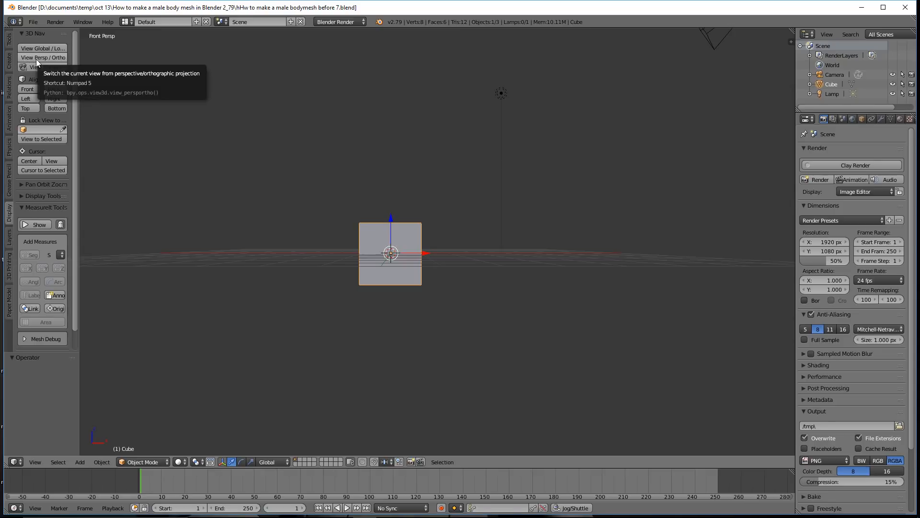
left_click(56, 57)
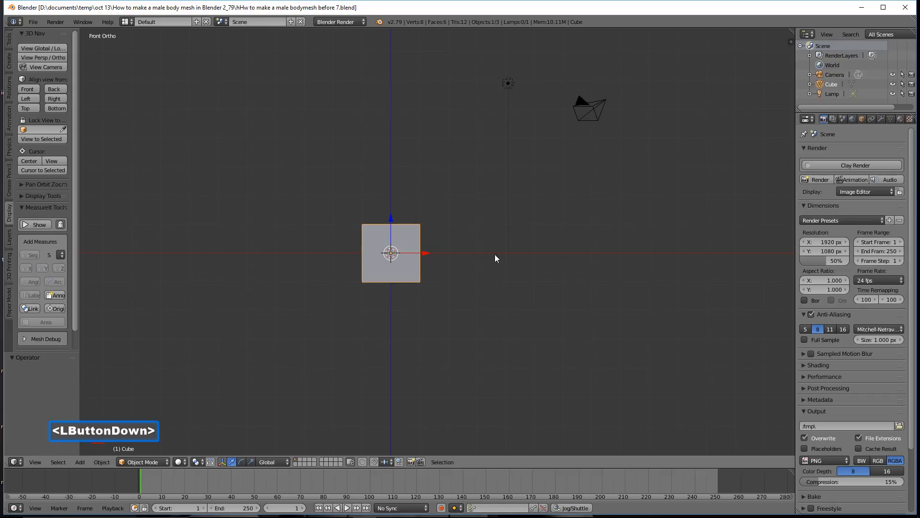
Delete the default cube from the scene
left_click(410, 273)
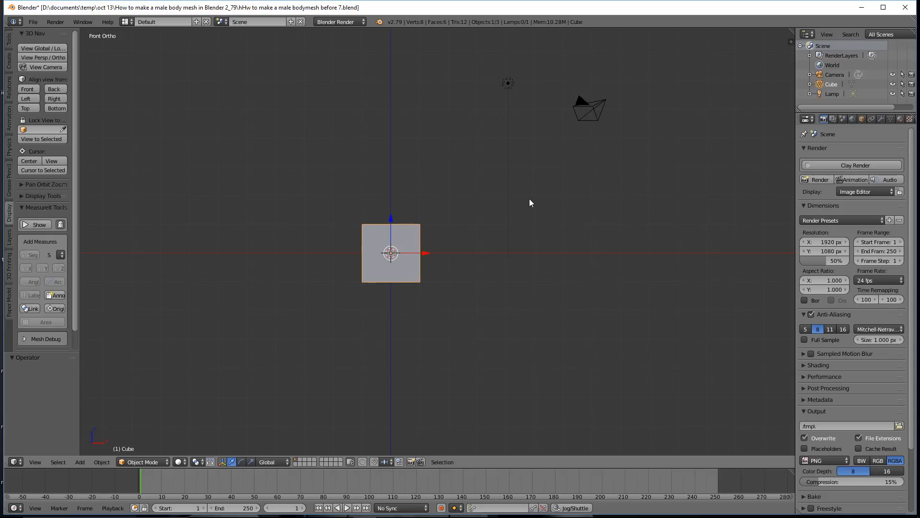
key("x")
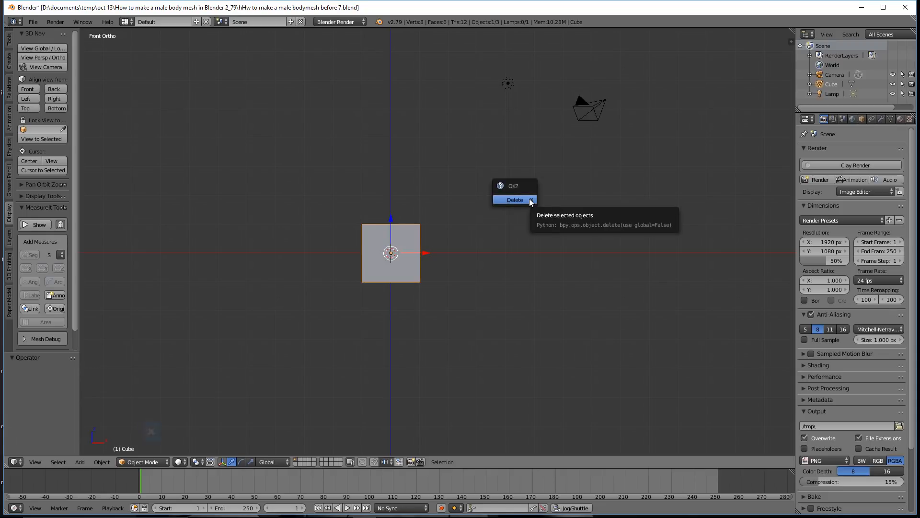
left_click(531, 201)
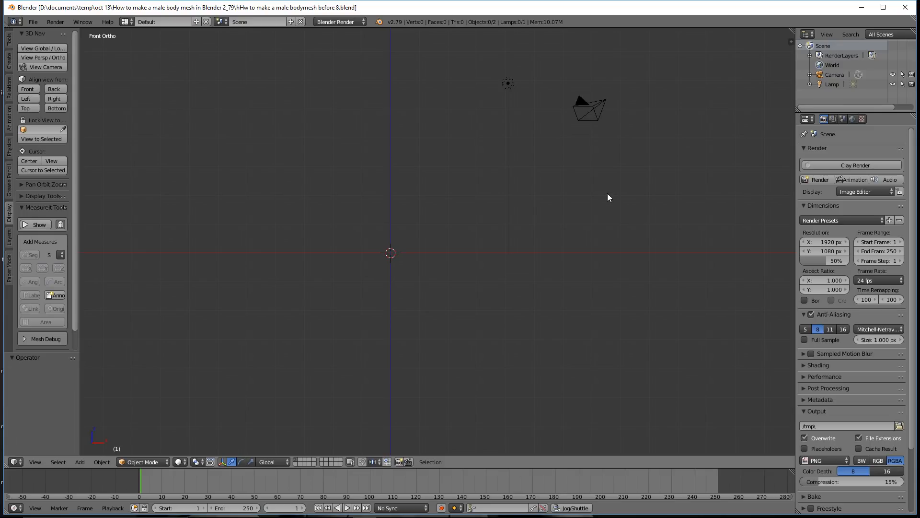
Add a Basic Human (Meta-Rig) armature at the scene origin
key("shift+a")
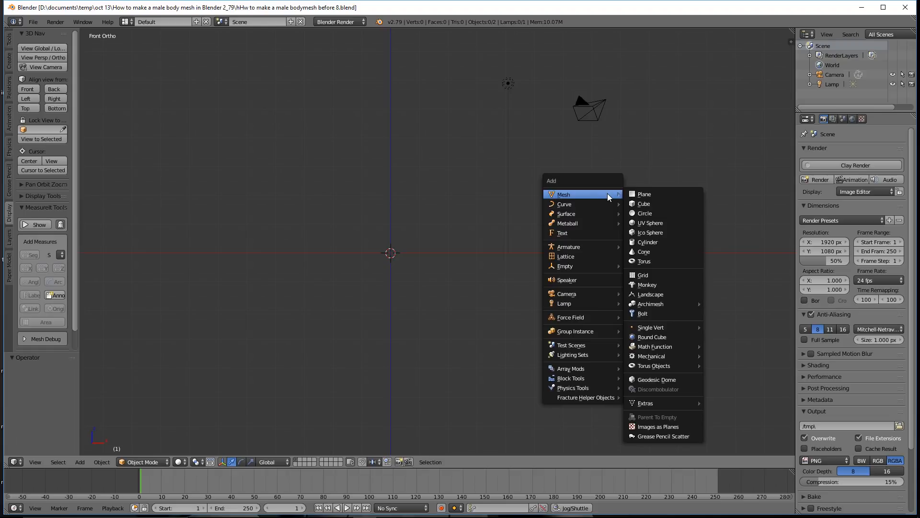
mouse_move(589, 245)
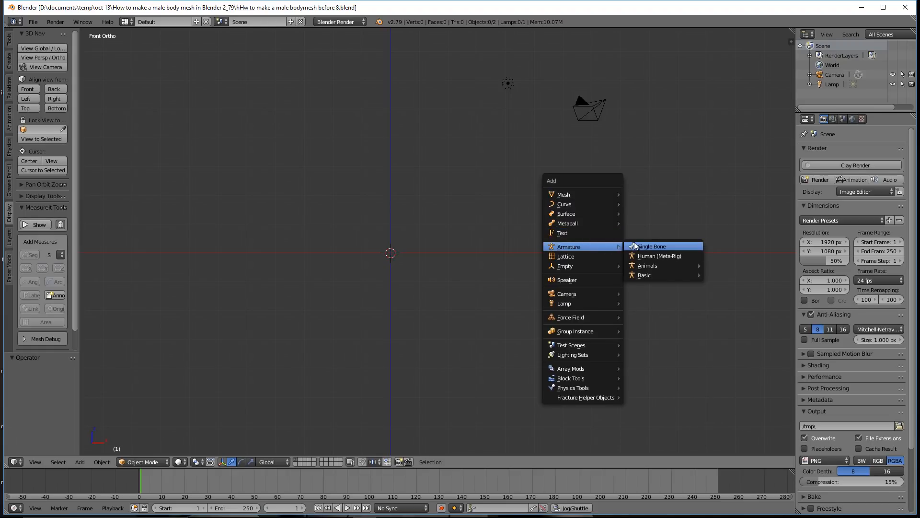
mouse_move(641, 278)
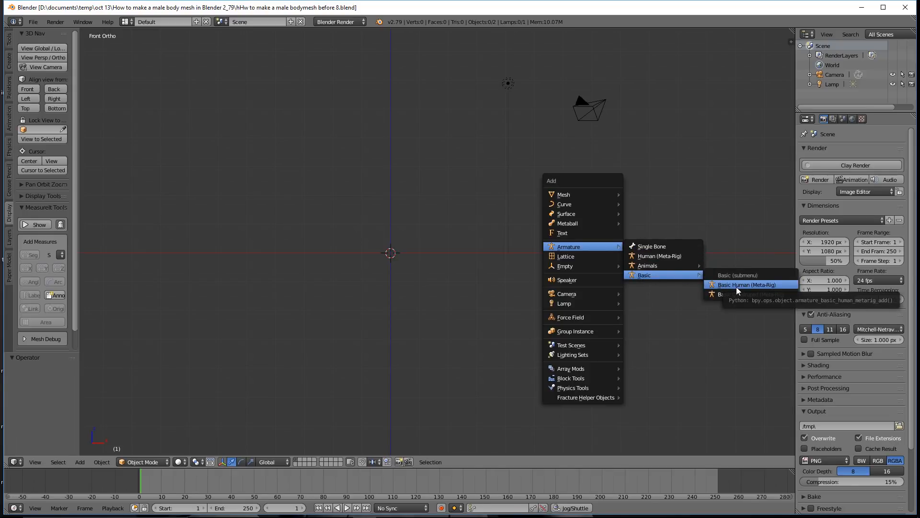
left_click(780, 286)
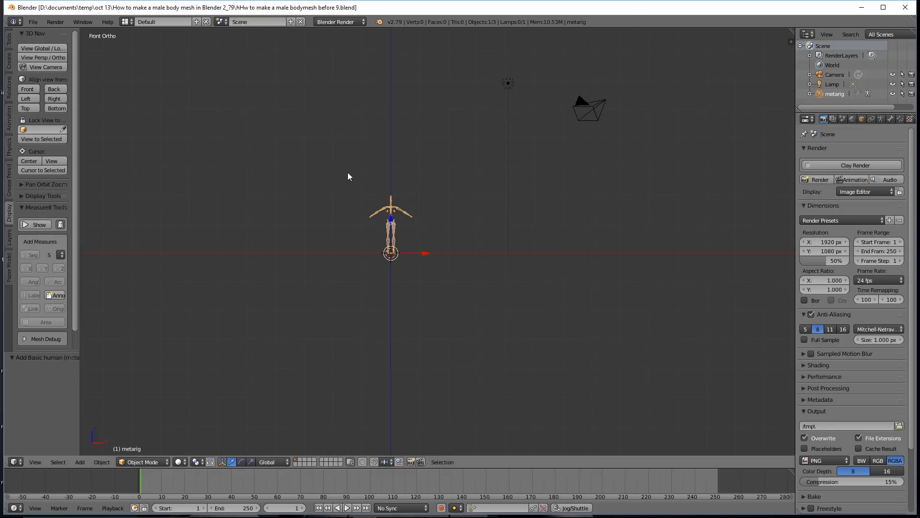
key("b")
left_click_drag(347, 172, 435, 278)
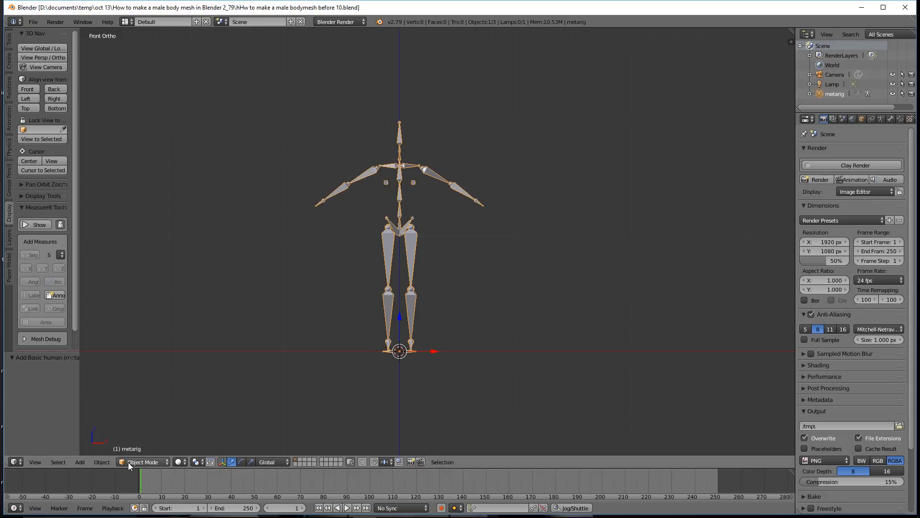
Put the meta-rig armature in Pose Mode and set the Skinify Rig body thickness to 2.00
left_click(165, 461)
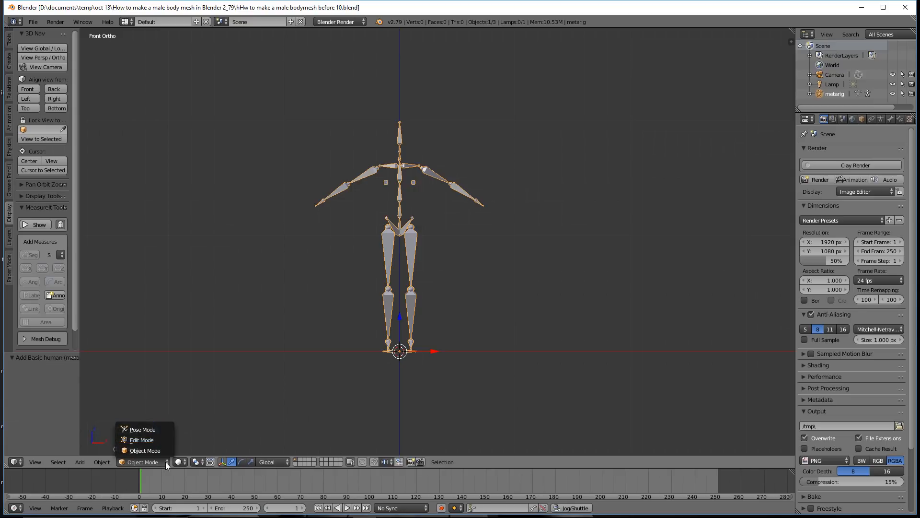
left_click(168, 429)
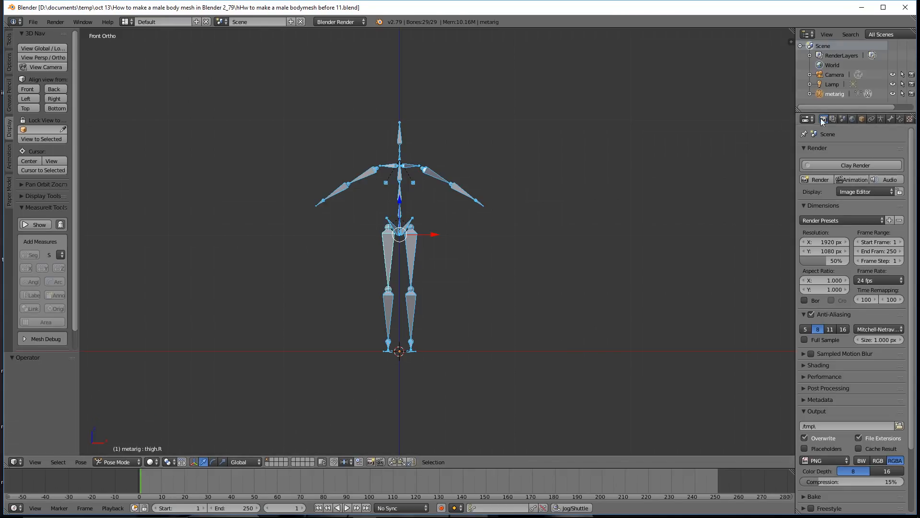
left_click(889, 120)
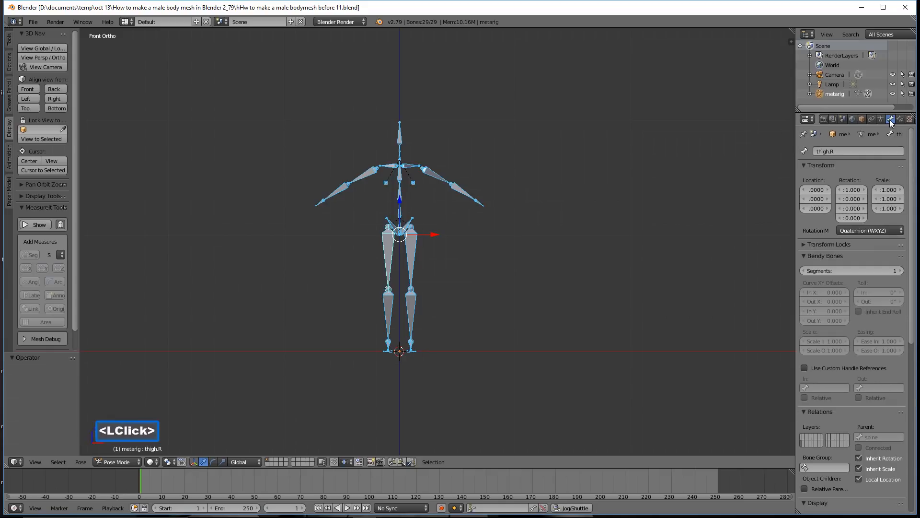
left_click_drag(910, 152, 905, 325)
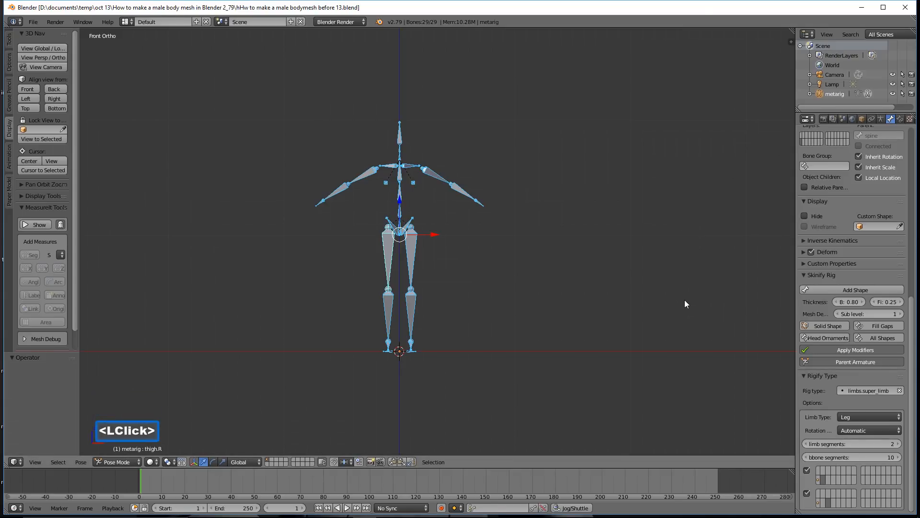
left_click(853, 301)
type("2")
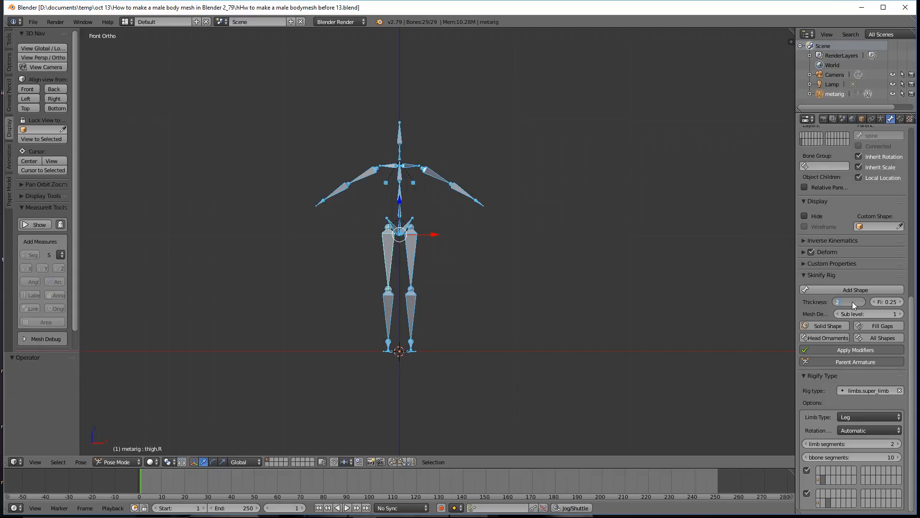
key("Return")
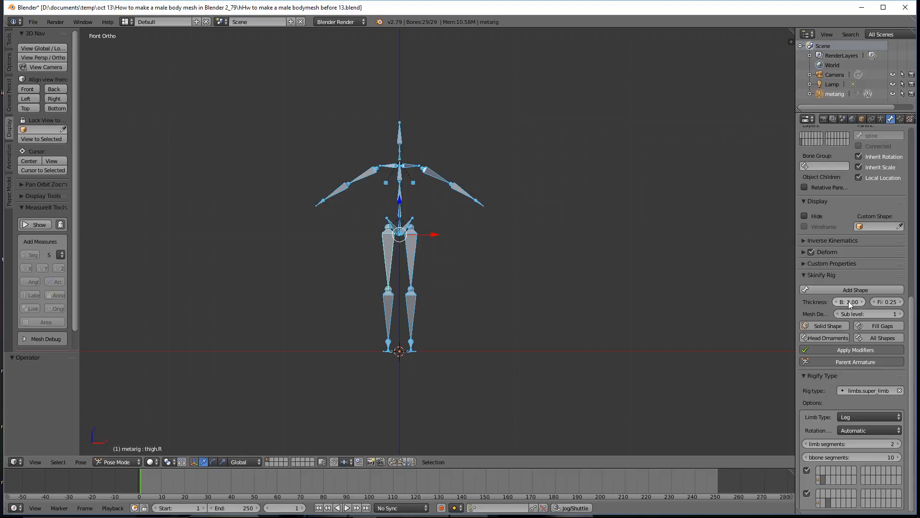
Toggle the Skinify Rig's Fill Gaps and Solid Shape options and generate the body mesh around the bones with Add Shape
left_click(872, 325)
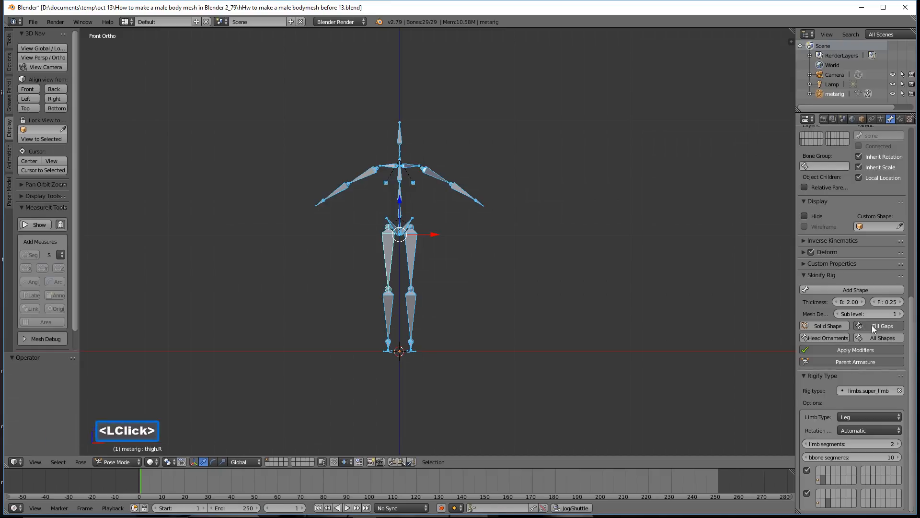
left_click(815, 326)
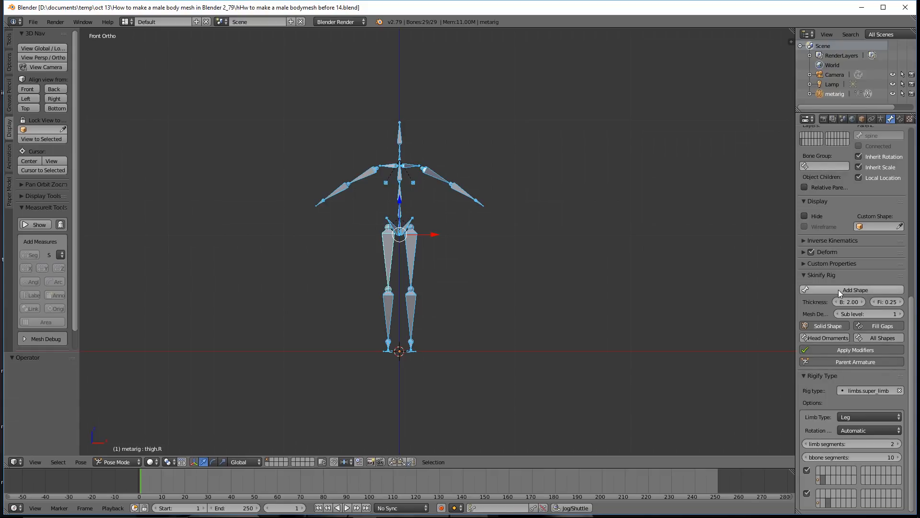
left_click(878, 290)
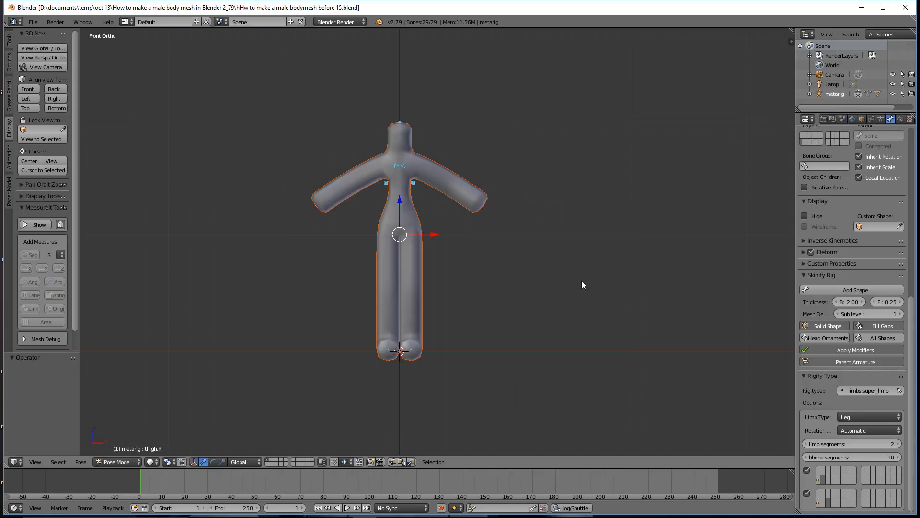
Turn on X-Ray display for the armature and rotate the thigh.L bone about -10.1° around global Y, swinging the leg outward
left_click(880, 119)
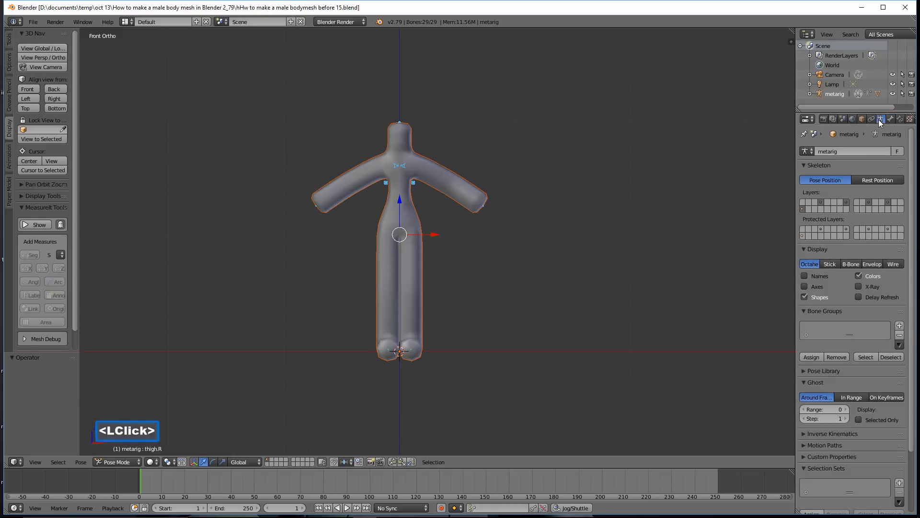
left_click(858, 286)
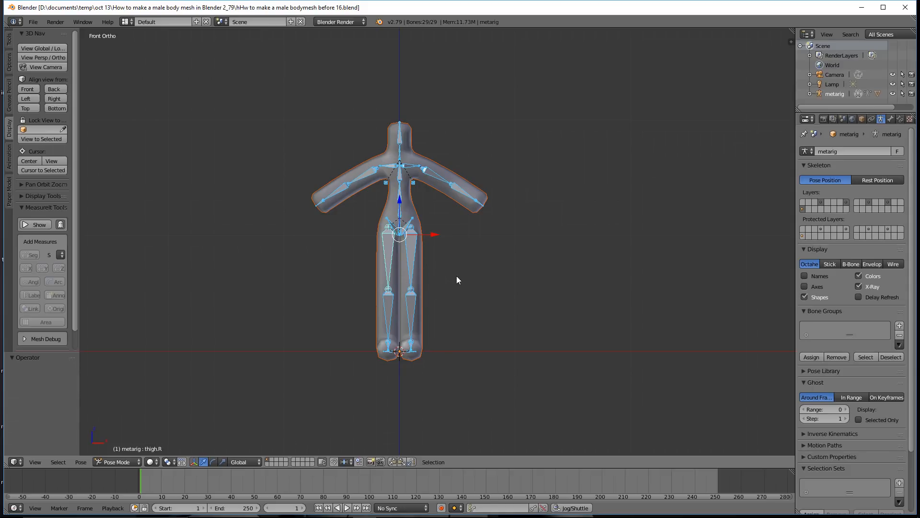
left_click(410, 251)
key("r")
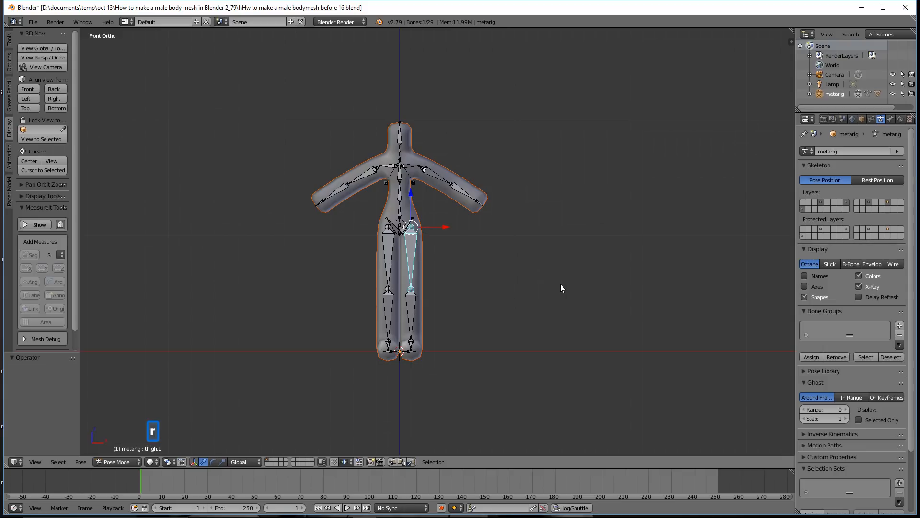
key("y")
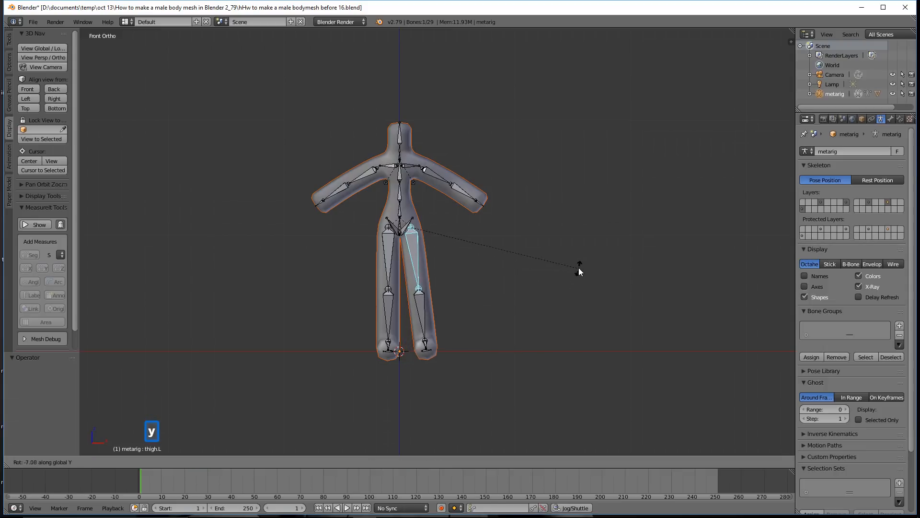
left_click(585, 261)
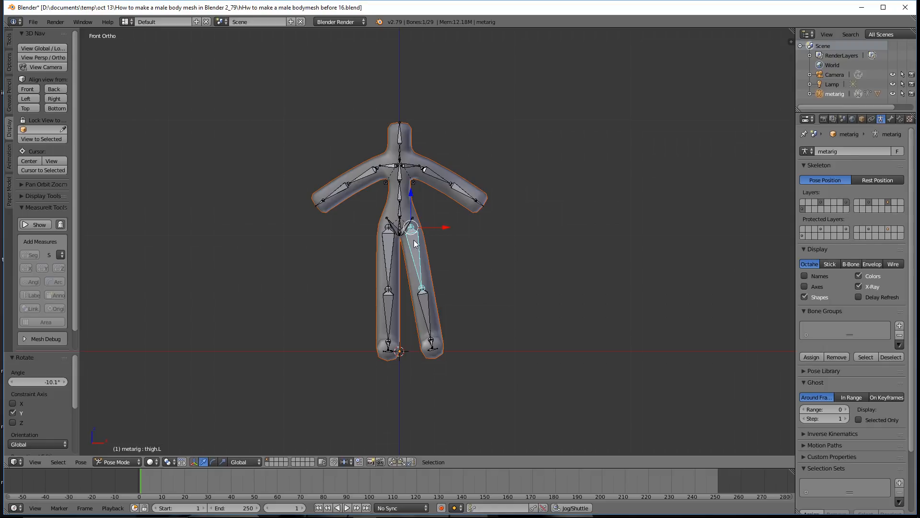
Copy the thigh.L bone's pose, paste it flipped onto the opposite leg, and deselect all bones
left_click(393, 461)
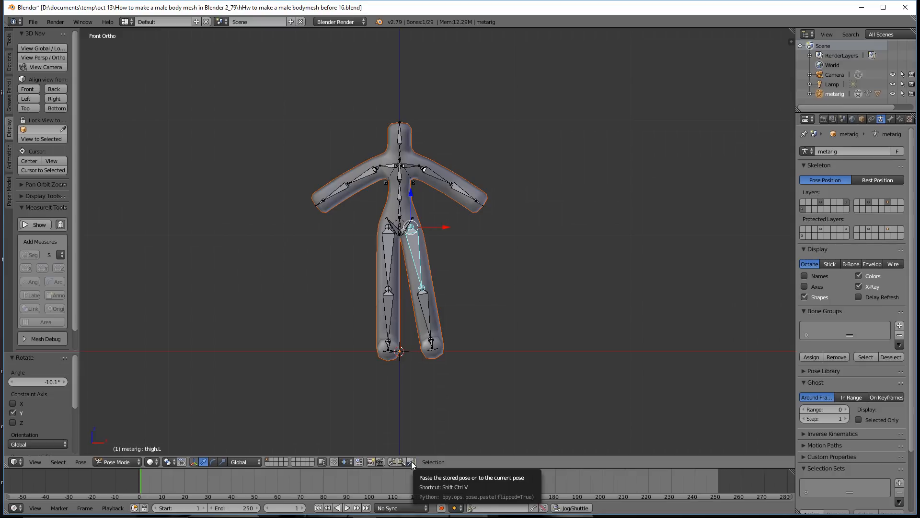
left_click(412, 462)
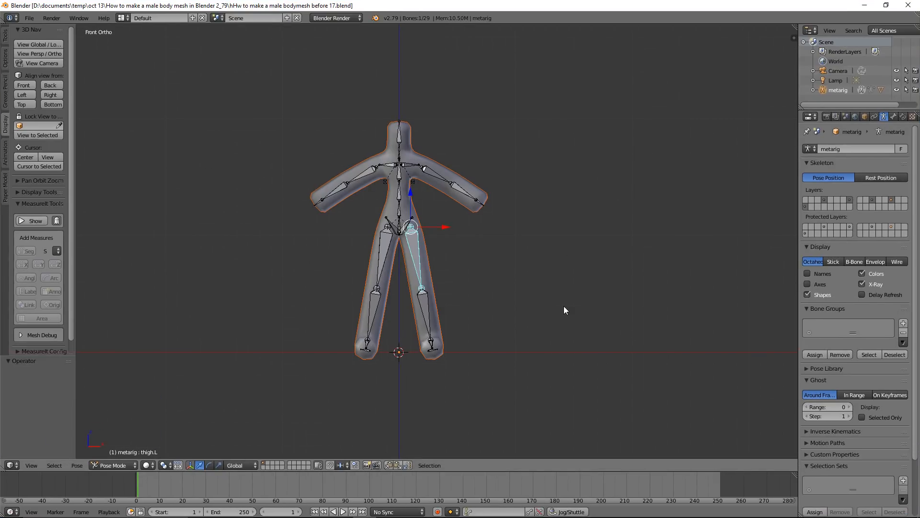
key("a")
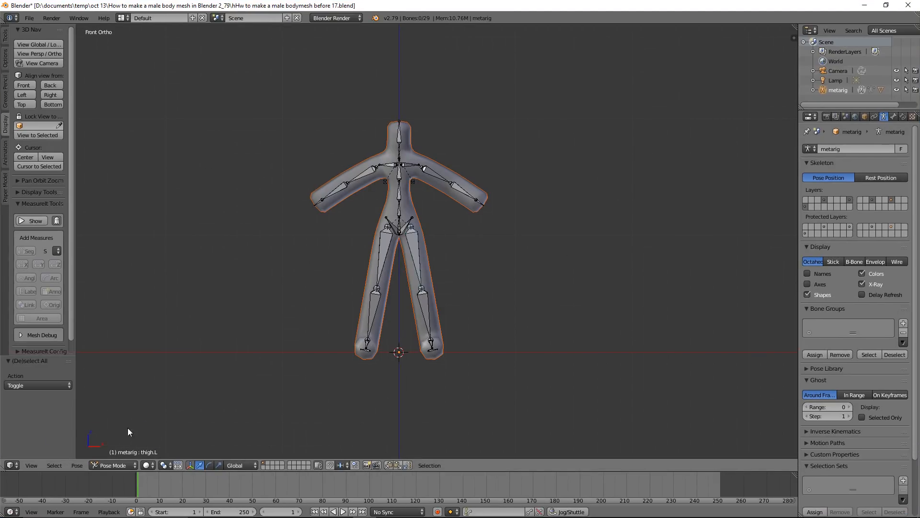
Return to Object Mode and apply the Armature modifier on the generated body mesh
left_click(133, 465)
left_click(134, 454)
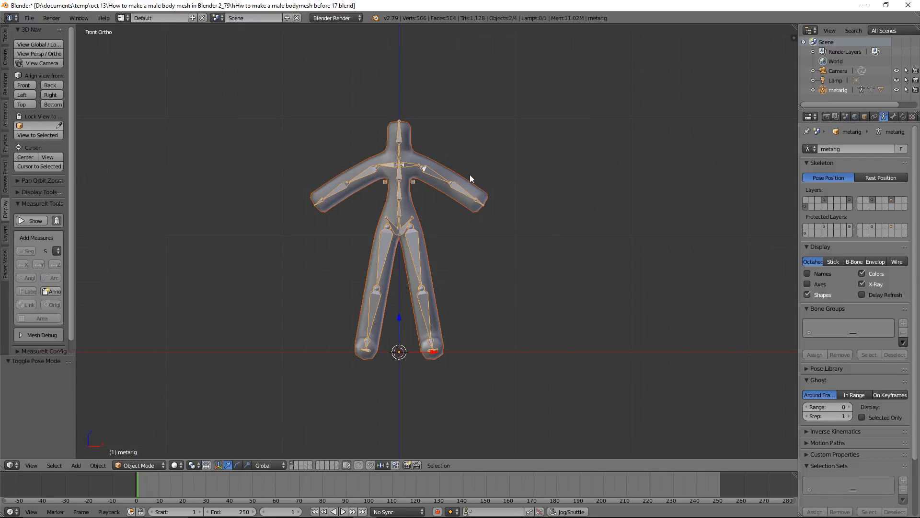
left_click(485, 198)
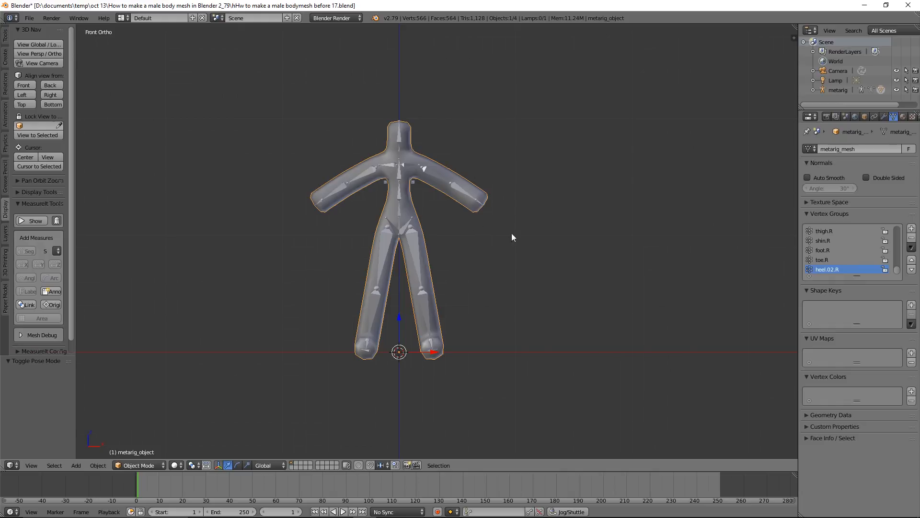
left_click(884, 117)
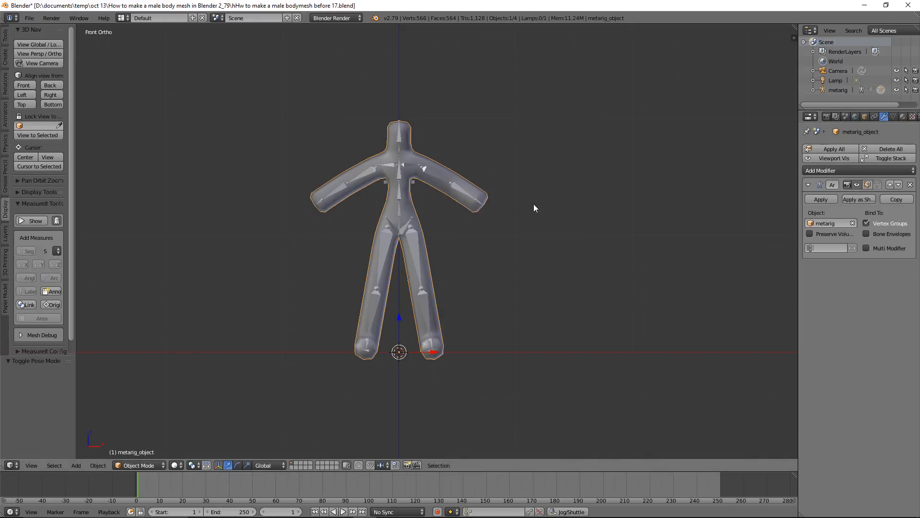
left_click(832, 200)
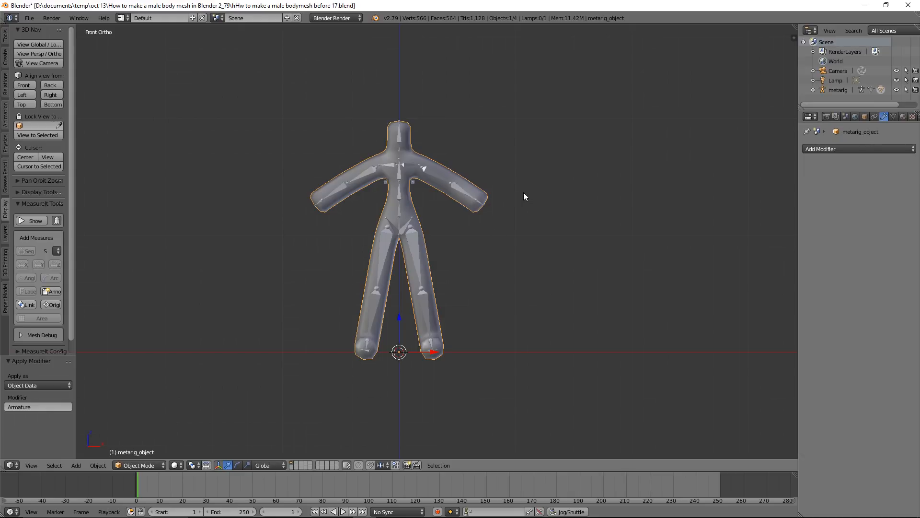
Clear the body mesh's parent relationship to the armature with Clear Parent
key("alt")
key("alt+p")
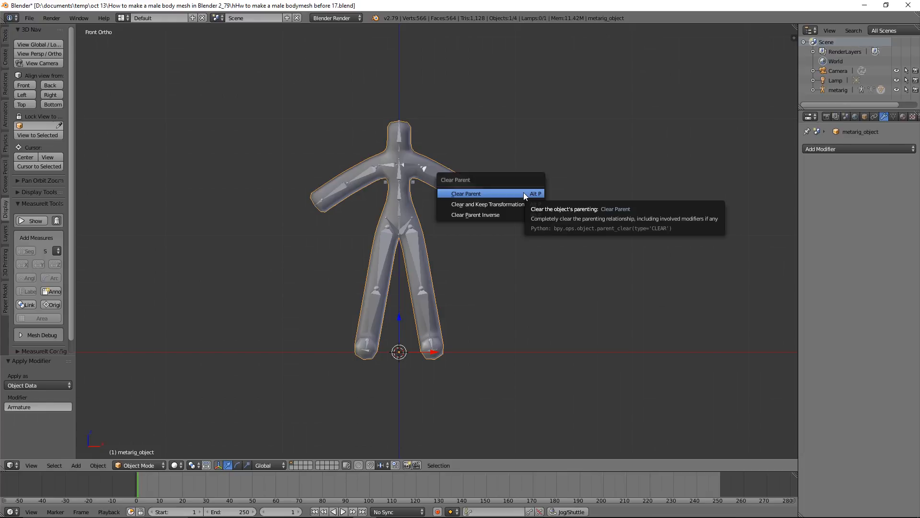
left_click(524, 193)
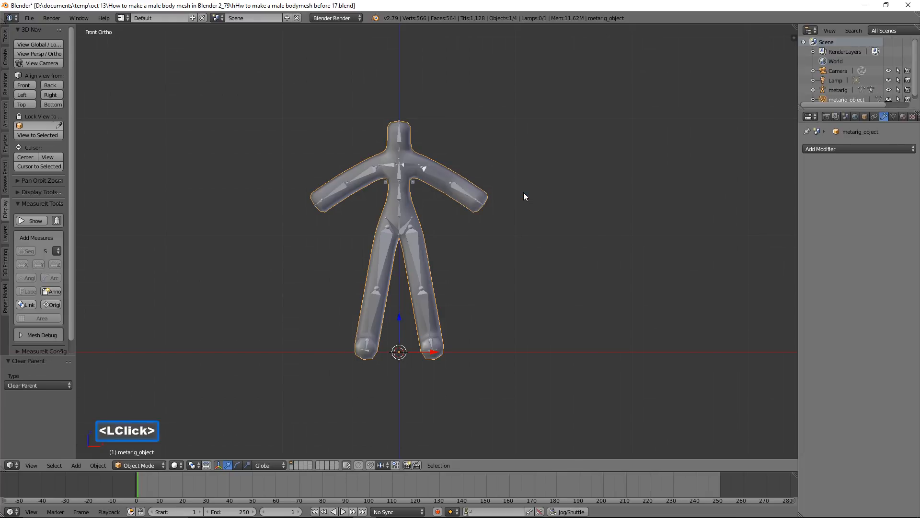
Move the armature to layer 11, the first layer of the second layer block
left_click(416, 245)
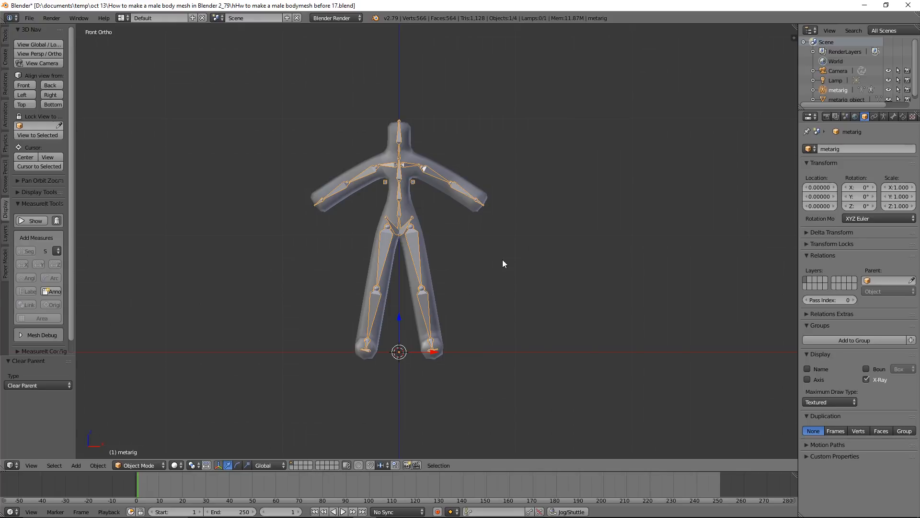
key("m")
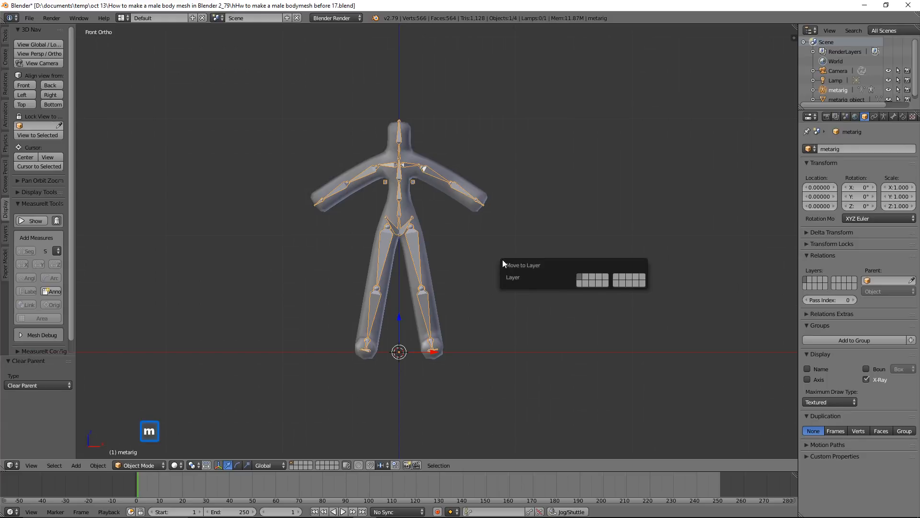
left_click(616, 277)
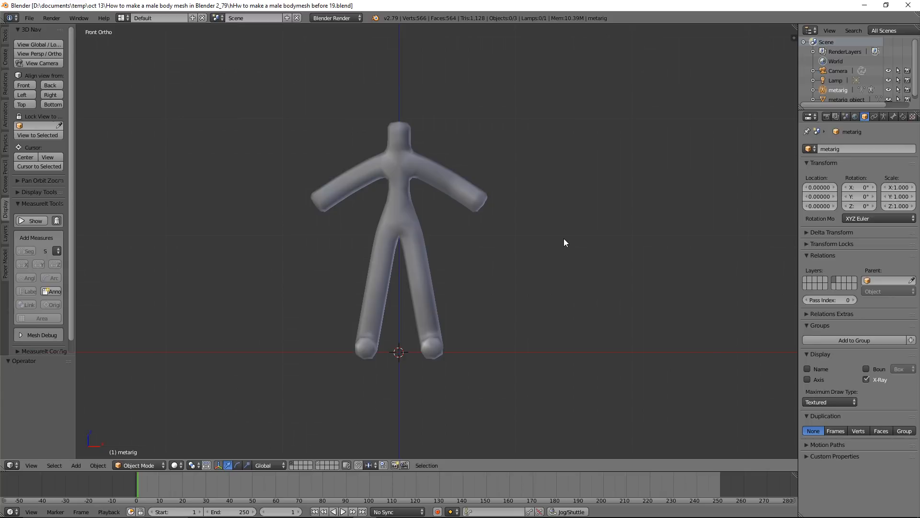
Mirror the body mesh across X with AutoMirror in Edit Mode, deselect everything, and save as "hHw to make a male bodymesh before 22.blend"
left_click(424, 274)
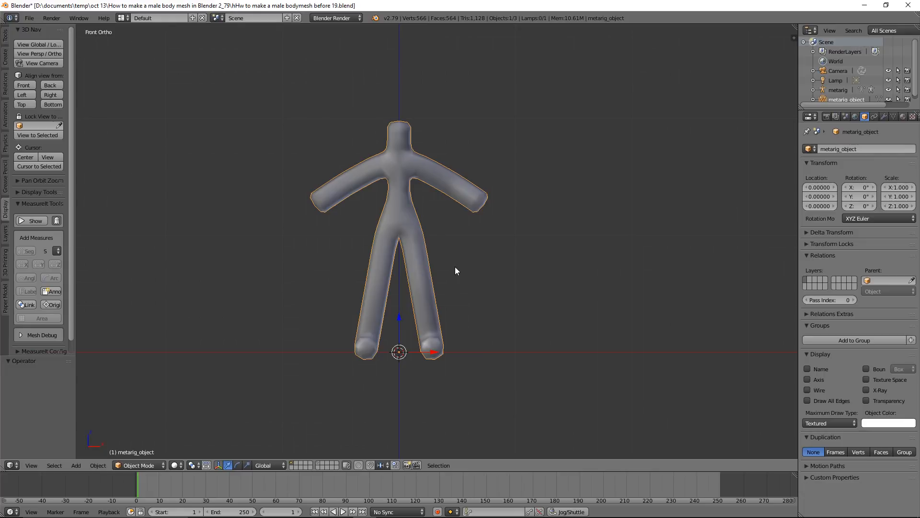
left_click(162, 464)
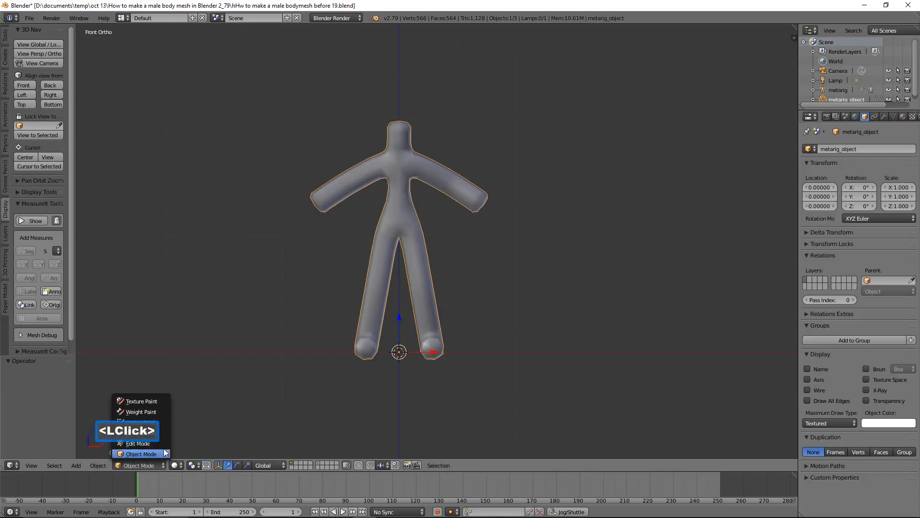
left_click(164, 442)
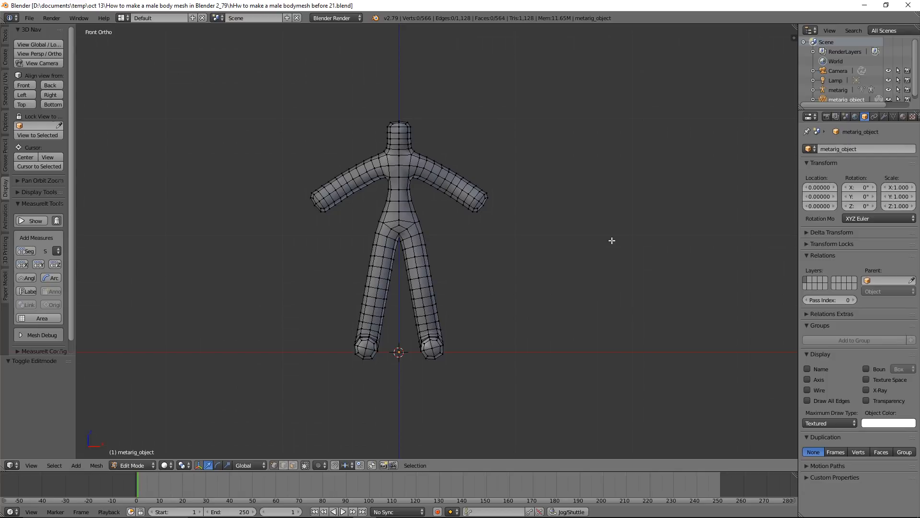
left_click(6, 37)
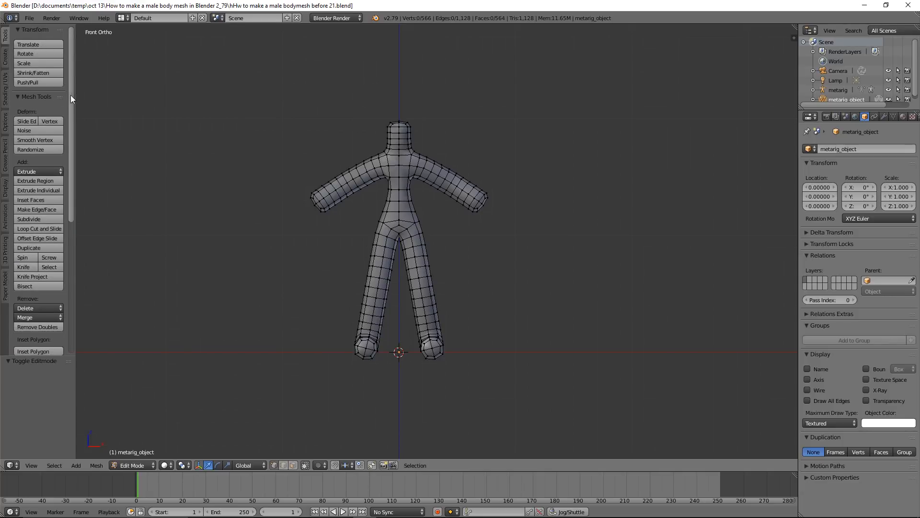
left_click_drag(70, 95, 68, 270)
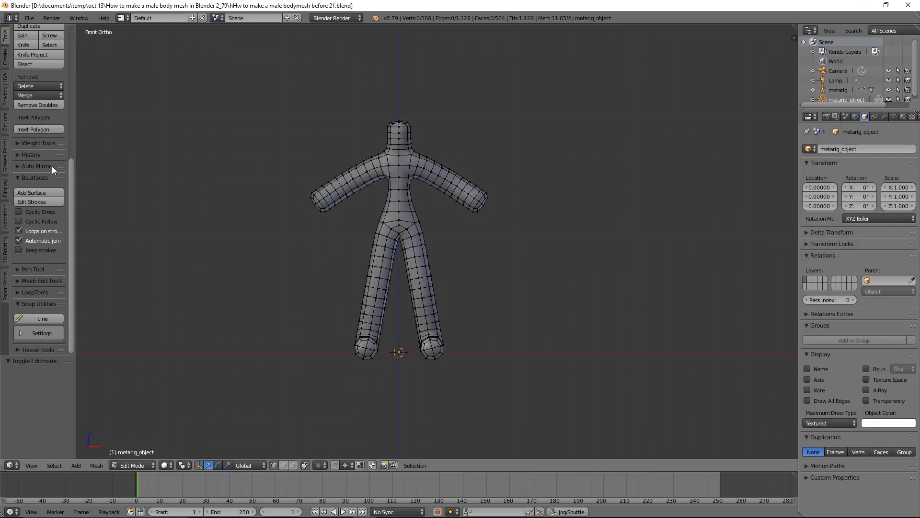
left_click(16, 166)
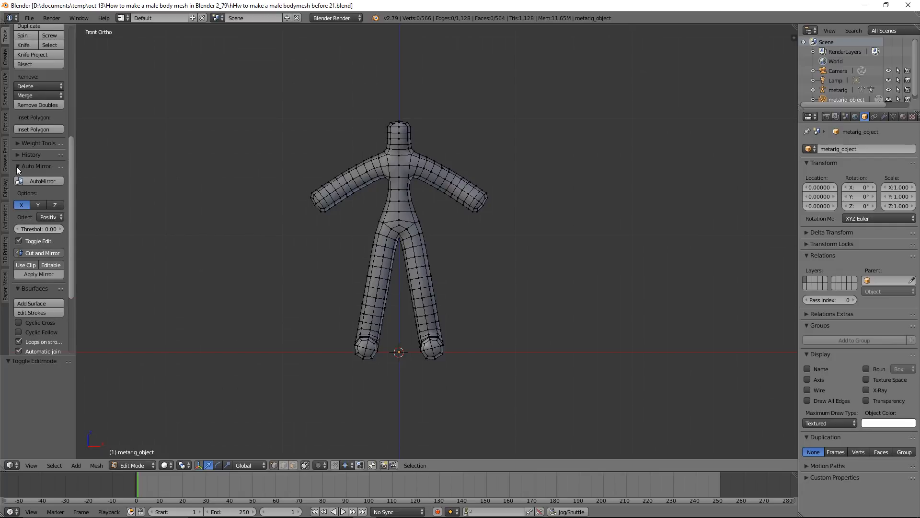
left_click(61, 181)
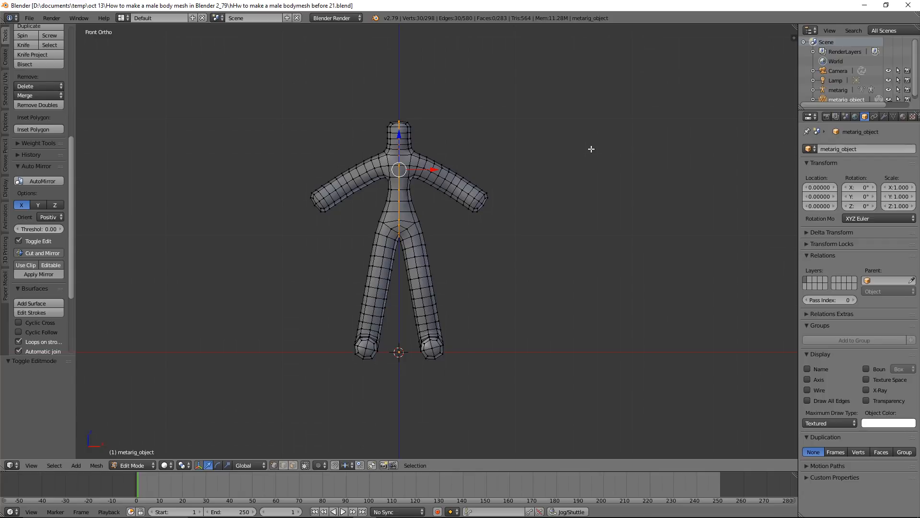
key("a")
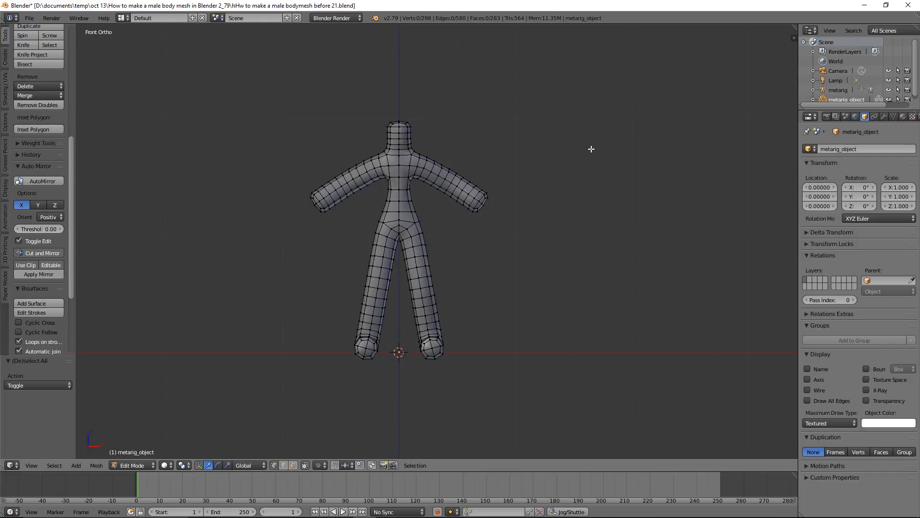
key("ctrl+alt+s")
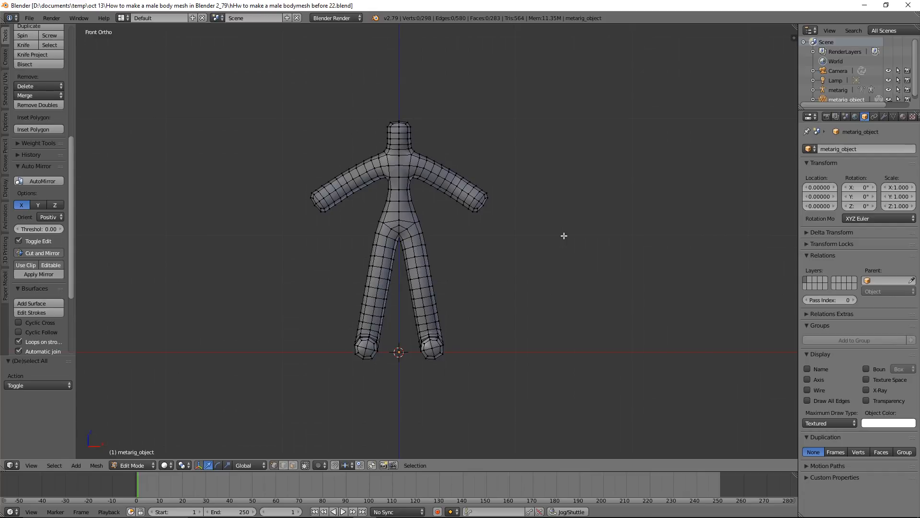
Using face selection in wireframe shading, hide the leg faces and the head and neck faces of the body mesh
left_click(293, 464)
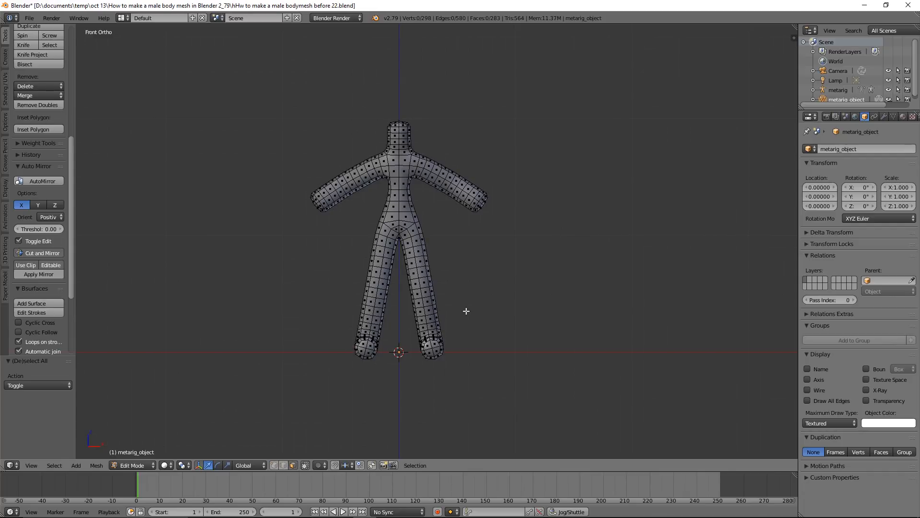
key("z")
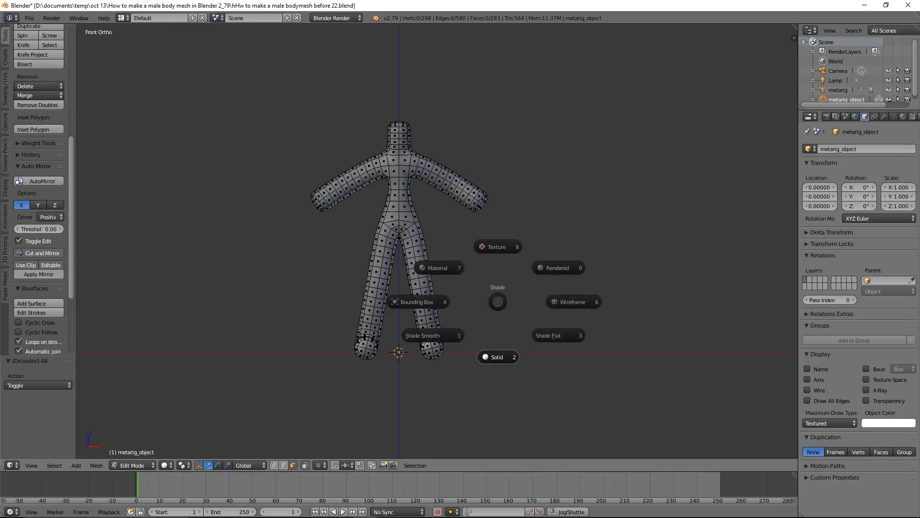
left_click(568, 298)
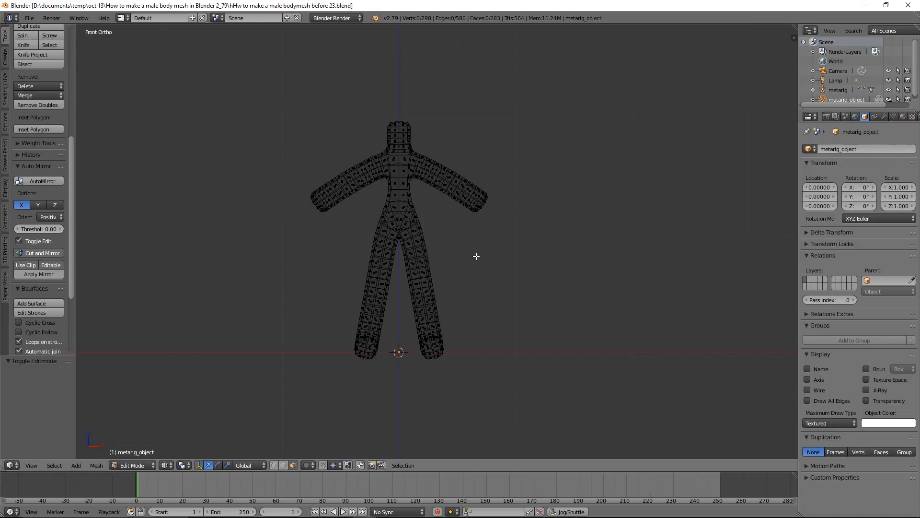
mouse_move(476, 256)
left_mouse_down("ctrl")
mouse_move(439, 214)
mouse_move(362, 220)
mouse_move(400, 402)
mouse_move(451, 317)
left_mouse_up("ctrl")
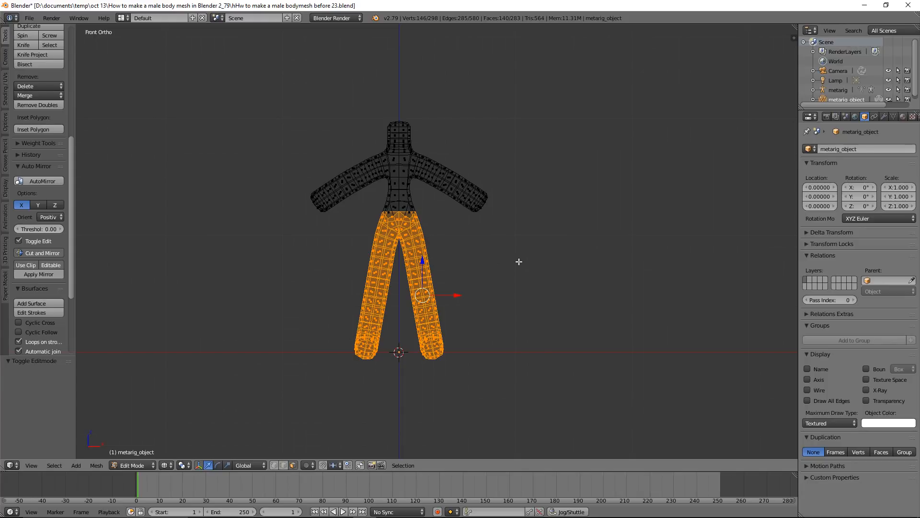
key("h")
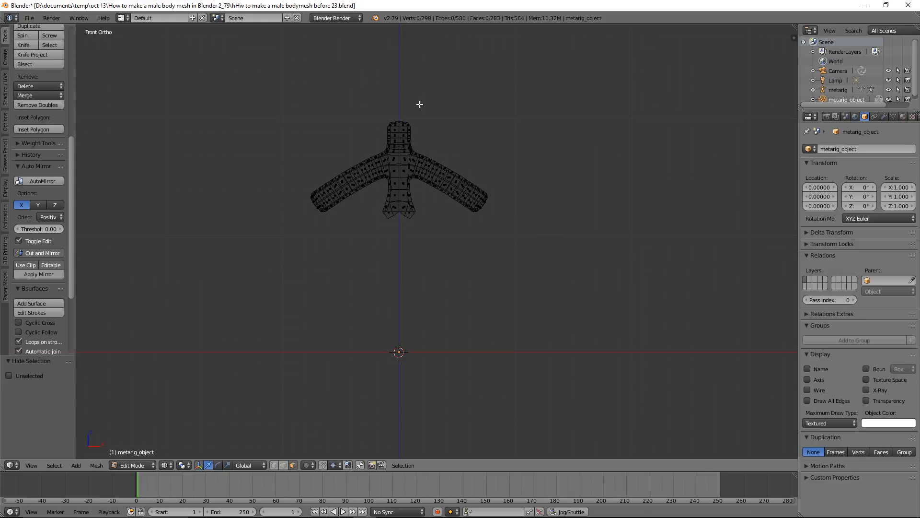
mouse_move(420, 104)
left_mouse_down("ctrl")
mouse_move(397, 98)
mouse_move(373, 131)
mouse_move(388, 148)
mouse_move(439, 150)
left_mouse_up("ctrl")
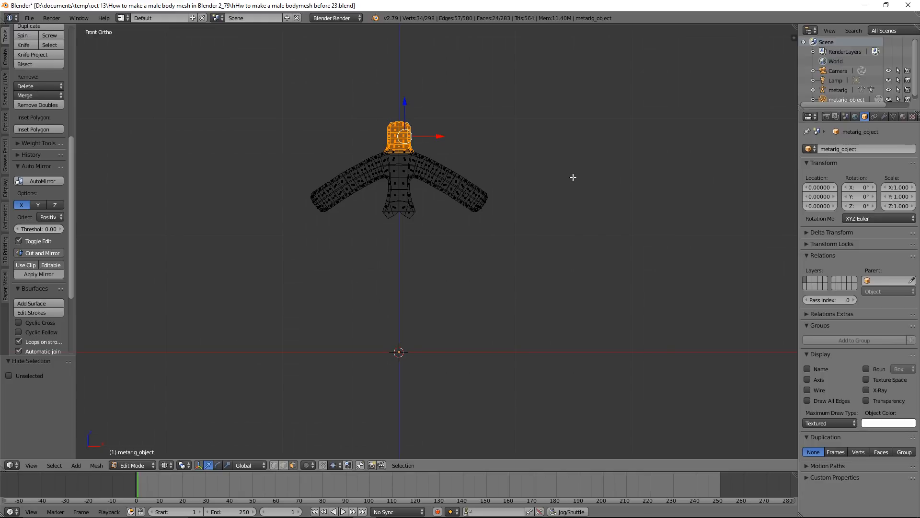
key("h")
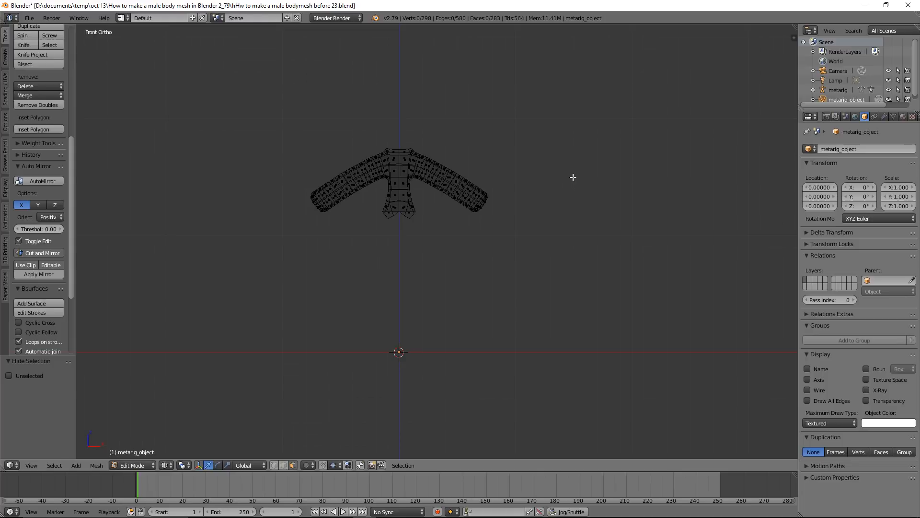
Widen the visible torso and arms by moving all their faces about 0.078 along X, and deselect everything
key("a")
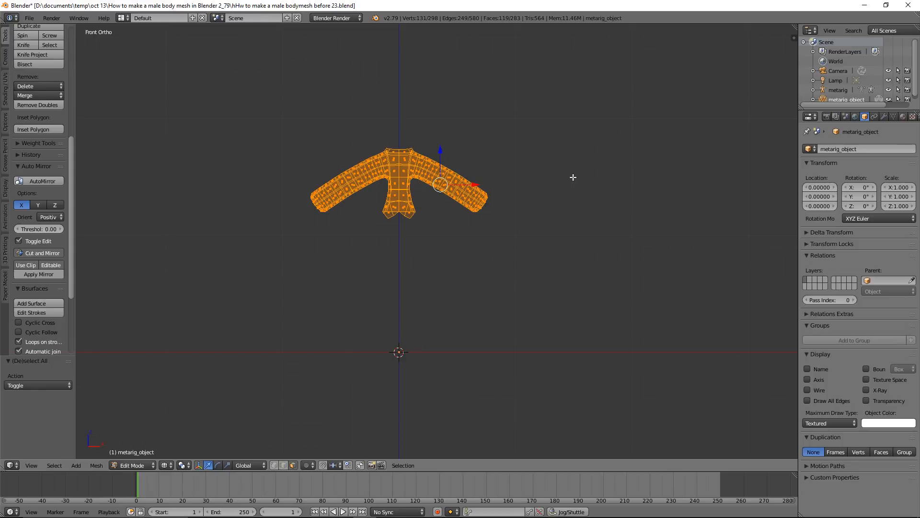
left_click_drag(475, 185, 484, 186)
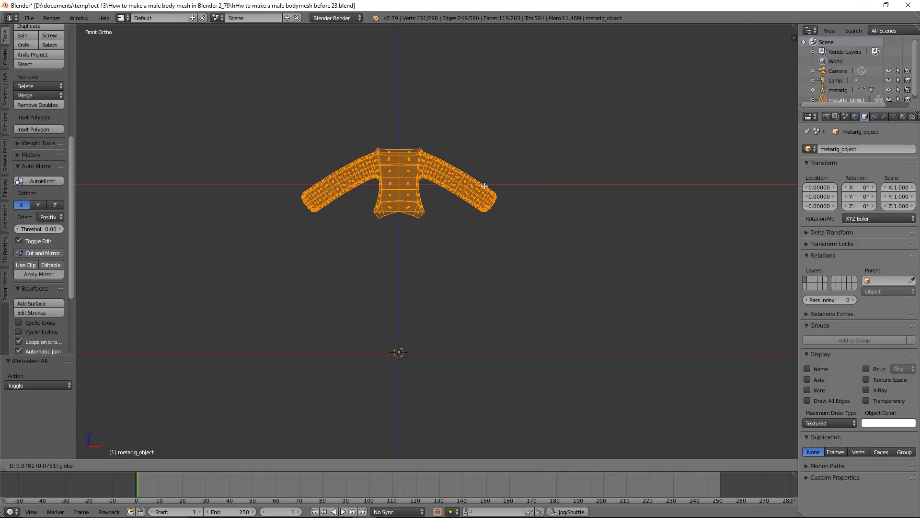
left_click_drag(484, 185, 484, 186)
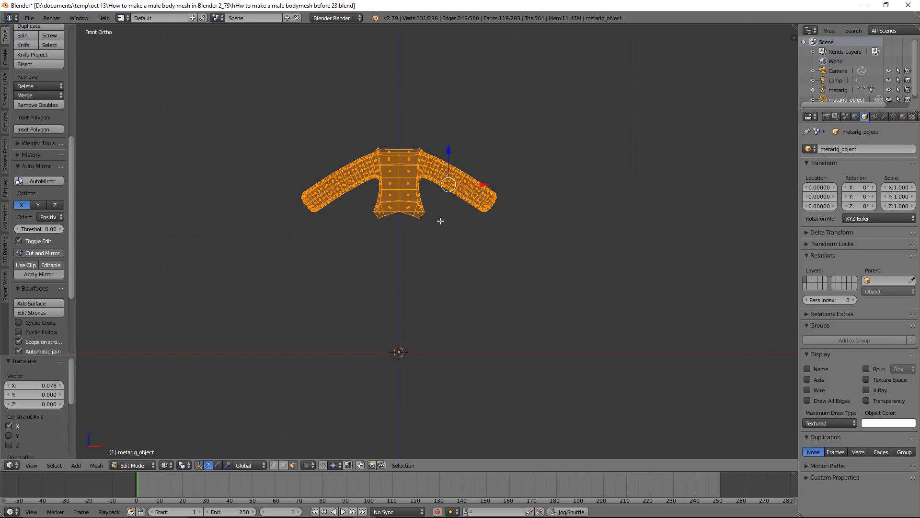
key("a")
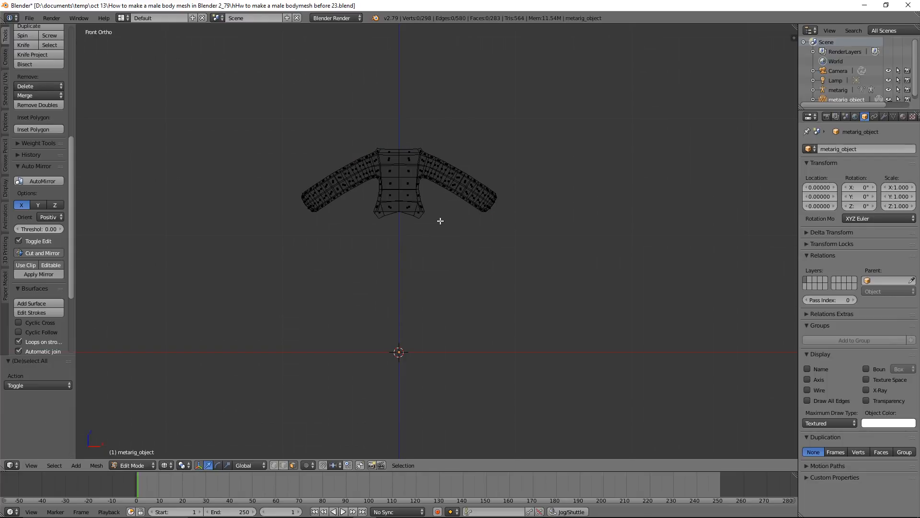
Hide the lower torso faces and move the remaining upper torso and arm faces about 0.062 outward along X
mouse_move(440, 220)
left_mouse_down("ctrl")
mouse_move(437, 199)
mouse_move(425, 194)
mouse_move(380, 199)
mouse_move(422, 247)
left_mouse_up("ctrl")
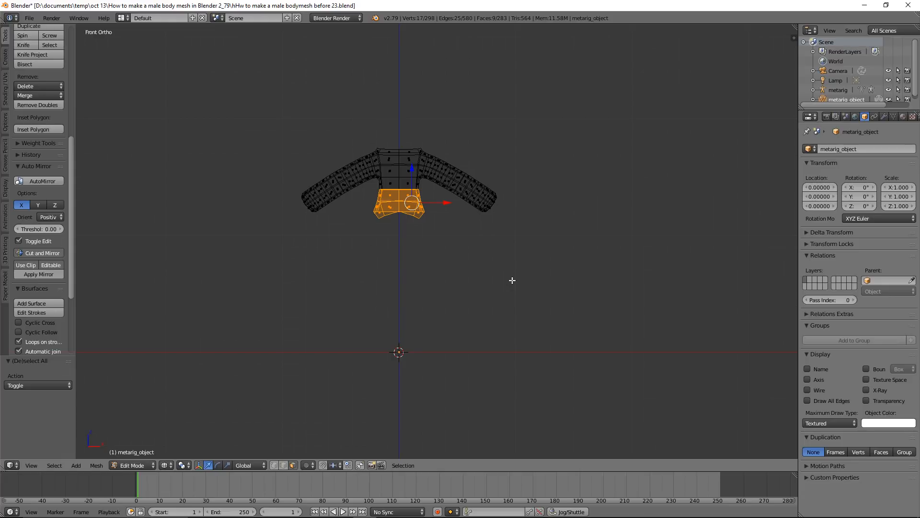
key("a")
key("a")
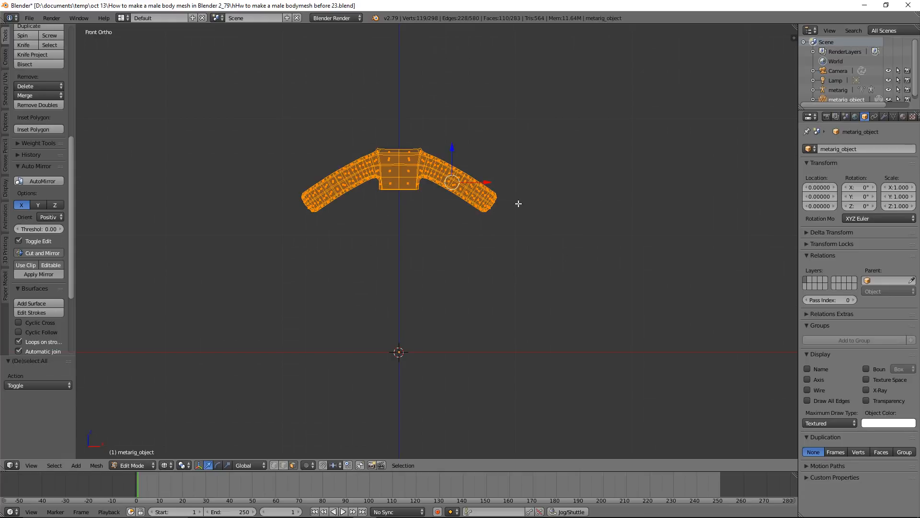
key("g")
key("x")
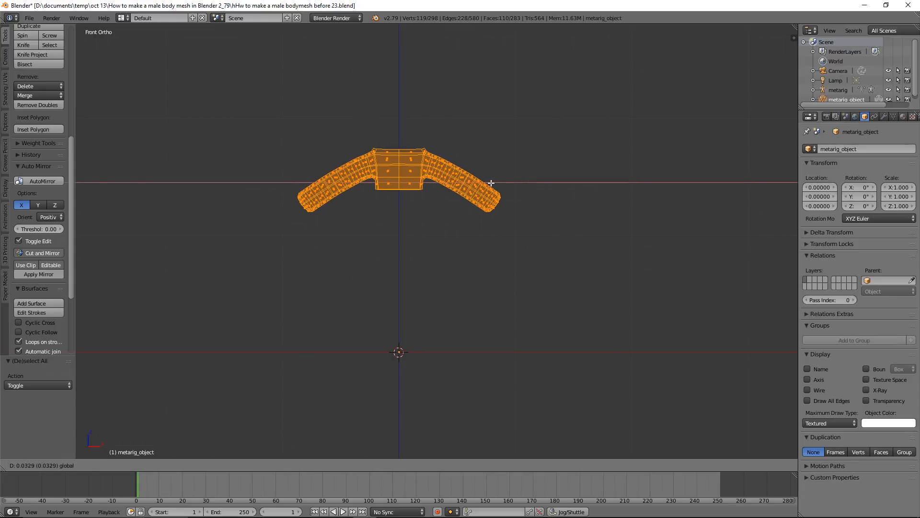
left_click(494, 183)
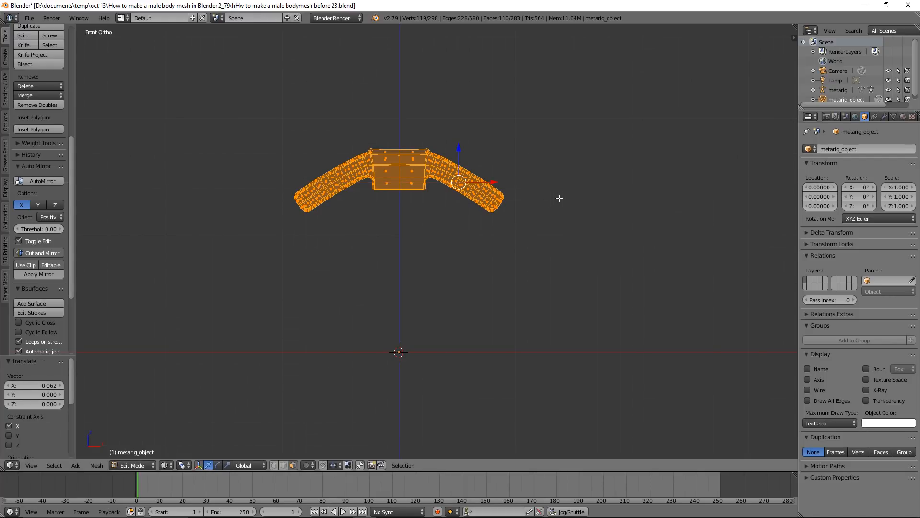
key("a")
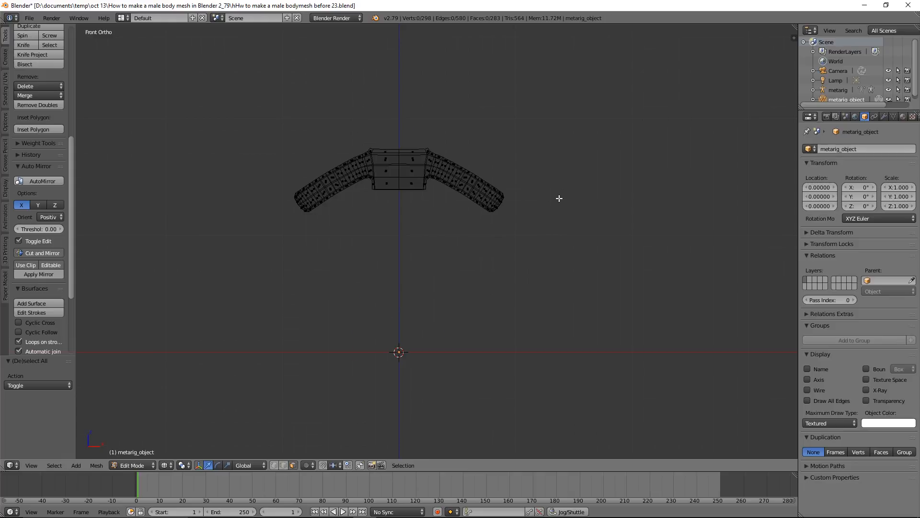
Reveal all hidden faces, deselect everything and return the viewport to solid shading
key("alt+h")
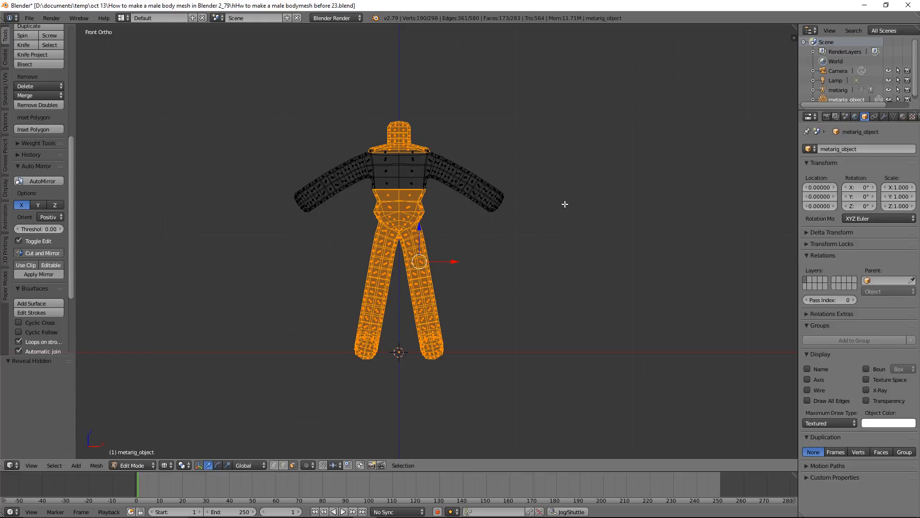
key("a")
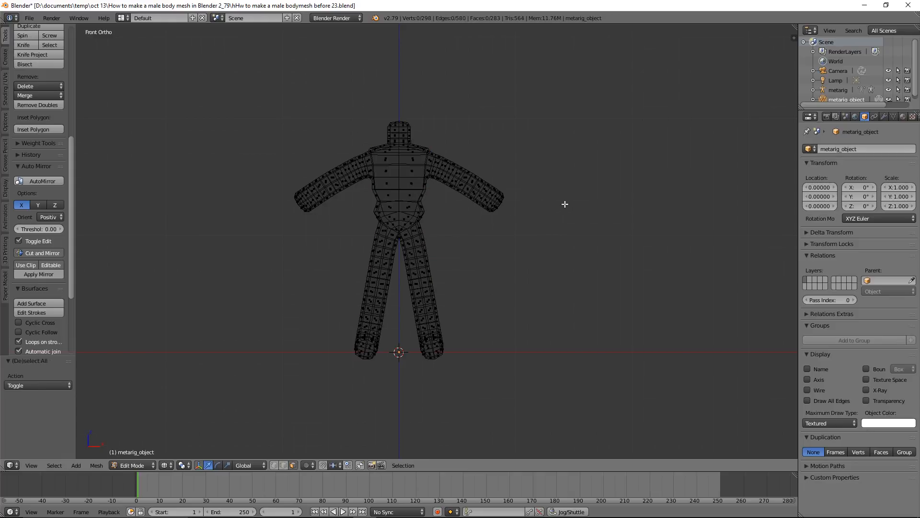
key("z")
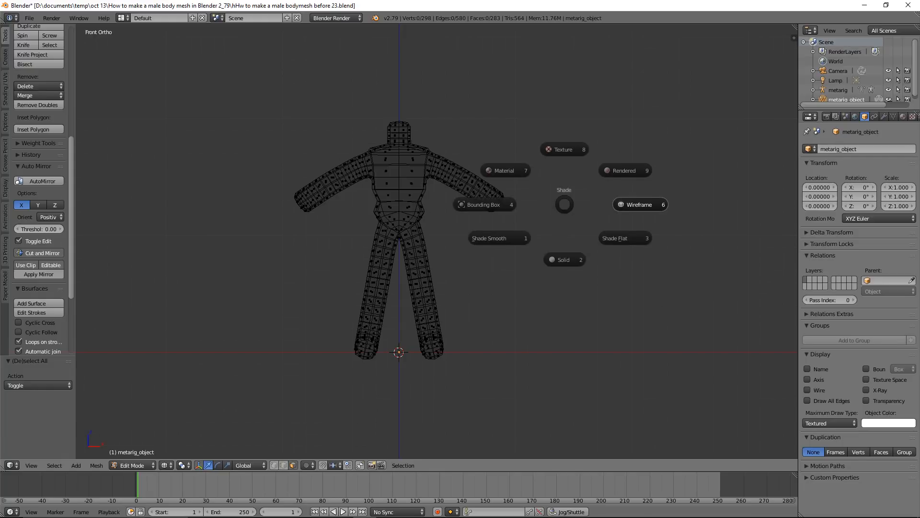
left_click(570, 258)
scroll(569, 255, "up", 2)
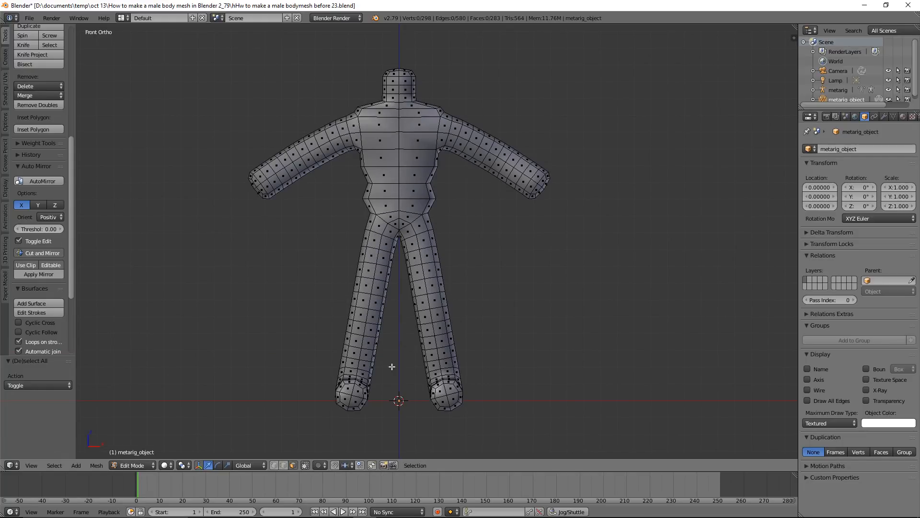
mouse_move(463, 302)
middle_mouse_down()
mouse_move(469, 269)
mouse_move(441, 288)
mouse_move(461, 287)
middle_mouse_up()
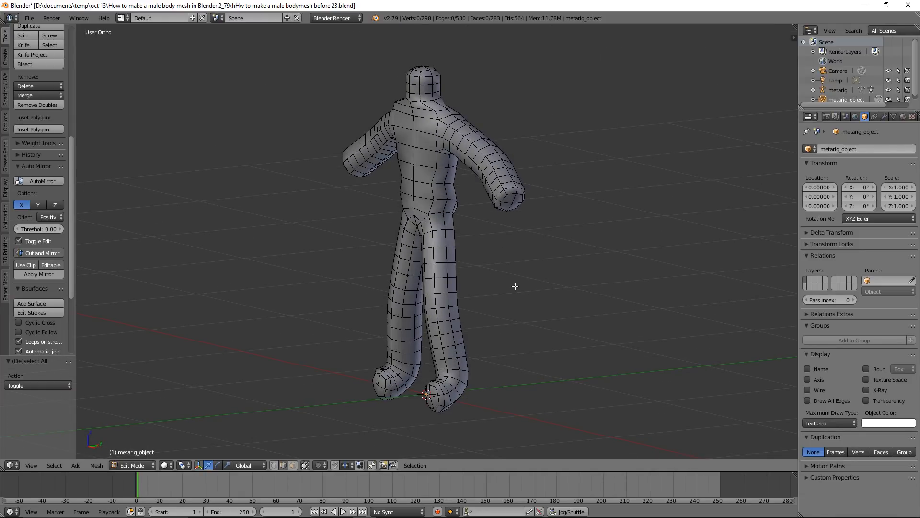
Enable proportional editing, select the two edges on the bulging side of the lower waist, and reduce the proportional size to 0.12
key("o")
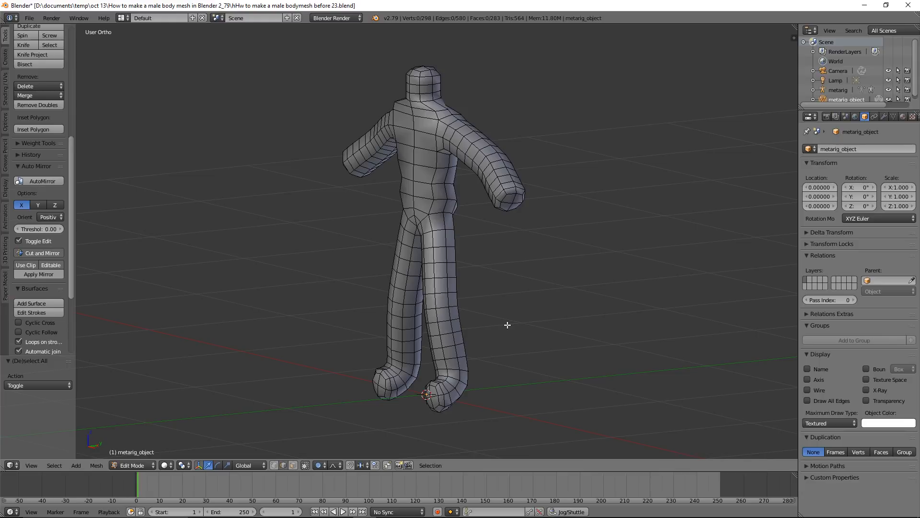
scroll(508, 325, "up", 4)
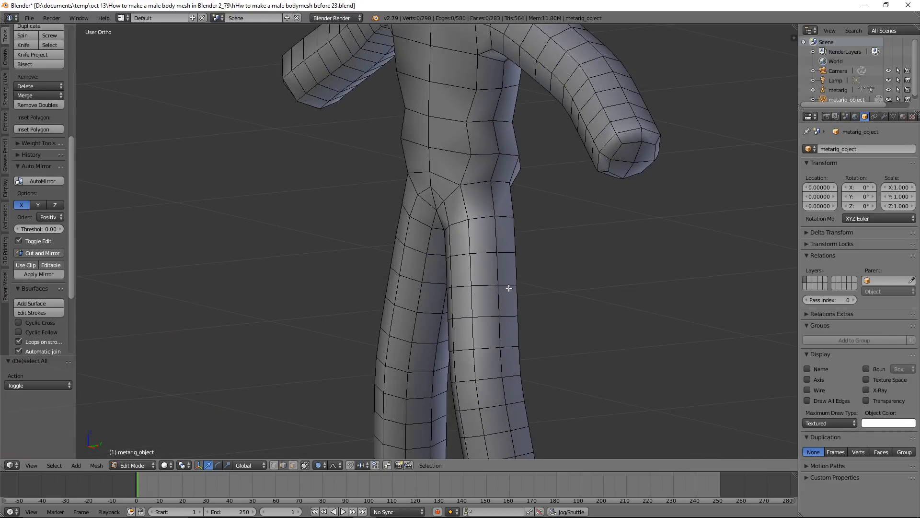
right_click(478, 153)
right_click(515, 158, "shift")
scroll(535, 210, "down", 3)
middle_click_drag(486, 231, 556, 226)
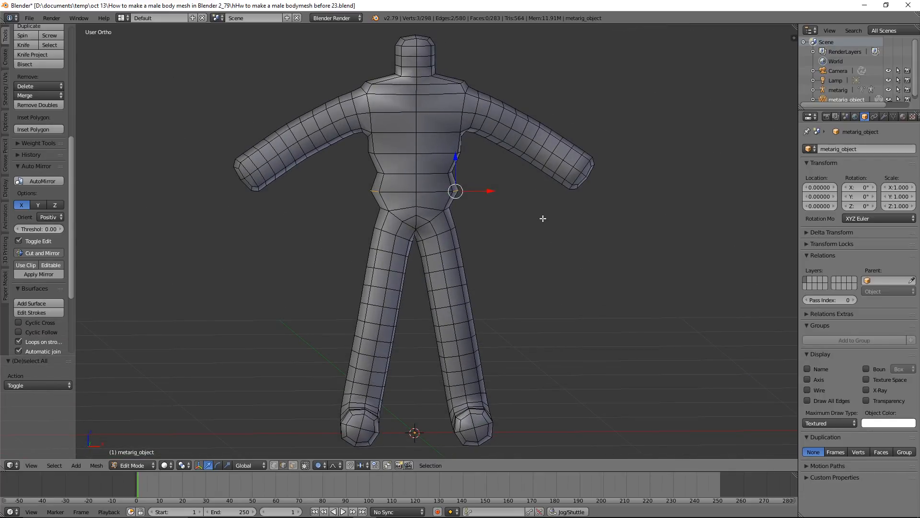
key("g")
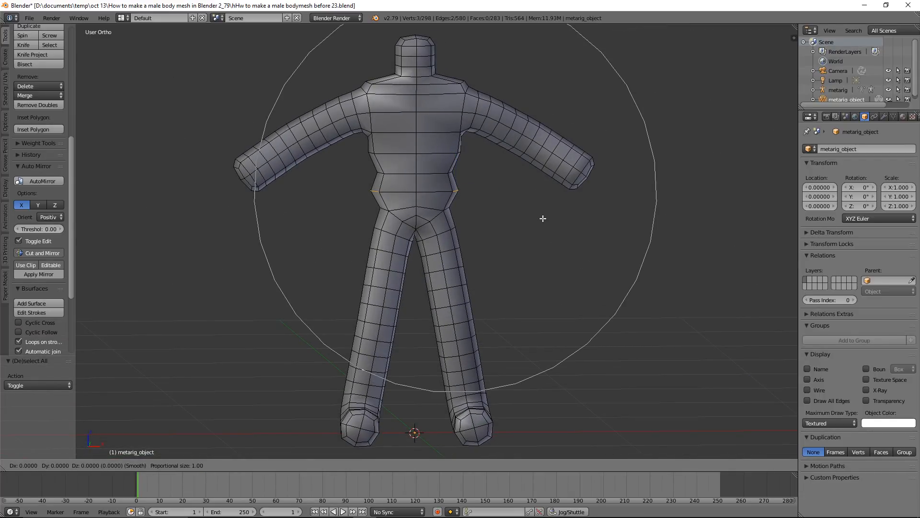
scroll(543, 218, "up", 17)
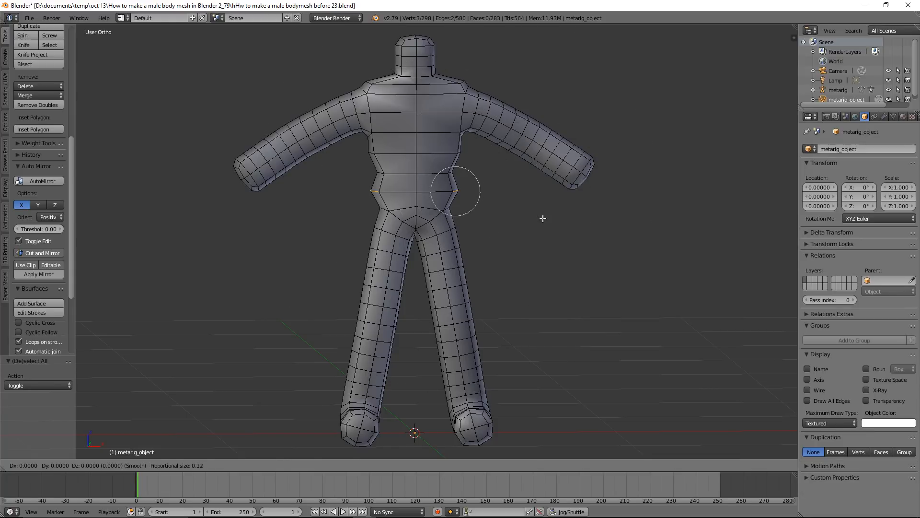
left_click(542, 217)
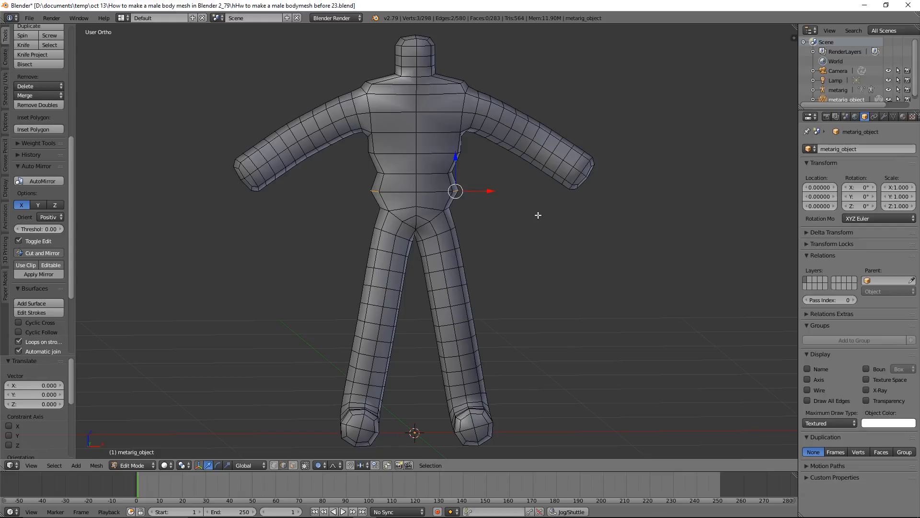
Move the selected waist edges about -0.043 along X to slim the hips, and deselect everything
key("g")
key("x")
scroll(534, 216, "up", 5)
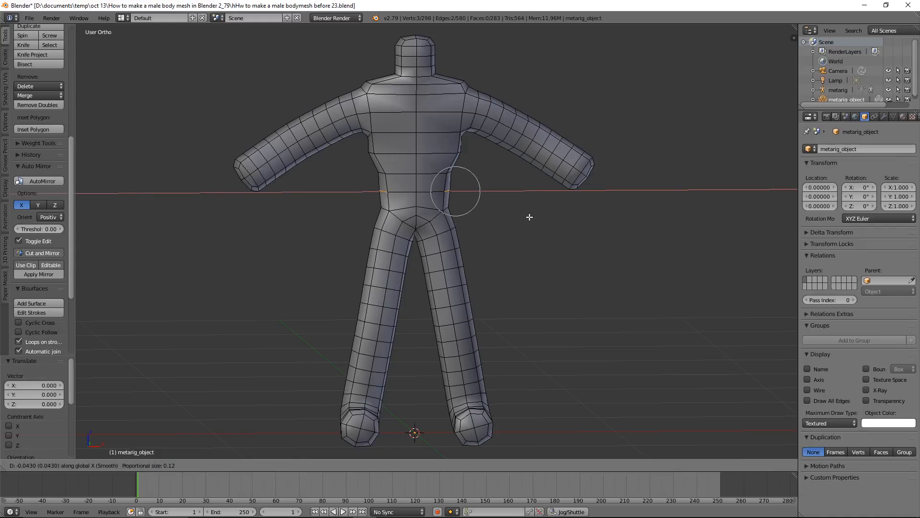
left_click(529, 218)
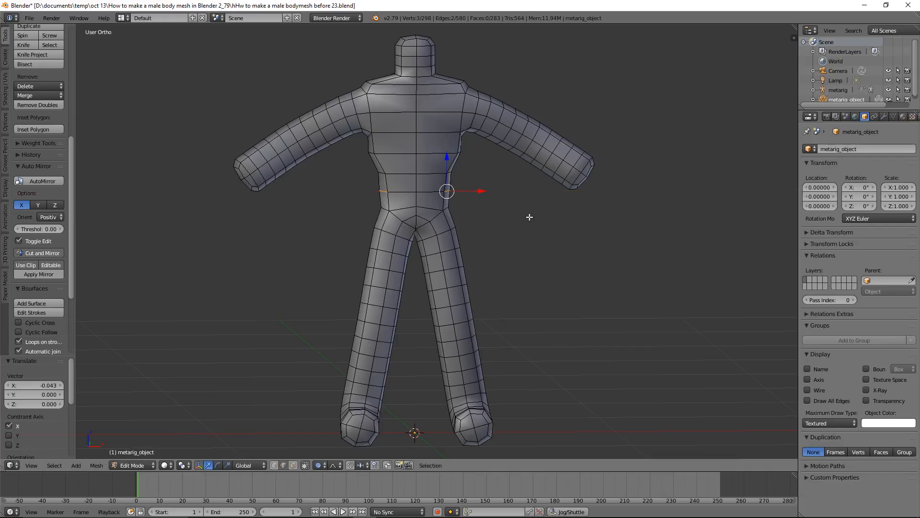
key("a")
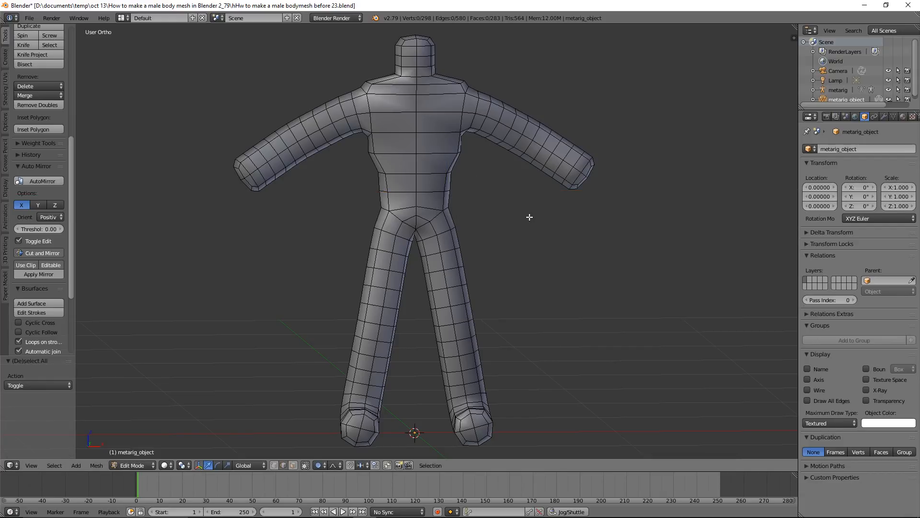
Switch to face selection and select the three faces on the front of the chest
left_click(293, 465)
key("c")
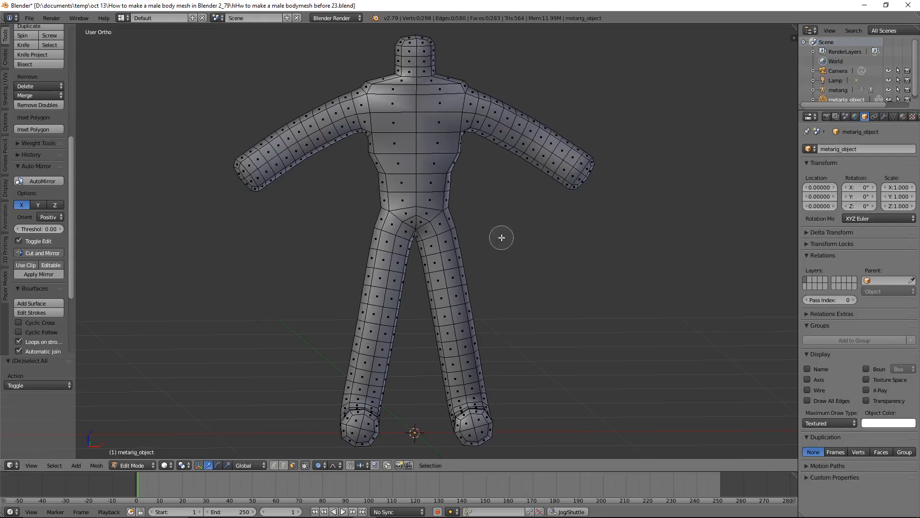
left_click_drag(427, 128, 410, 115)
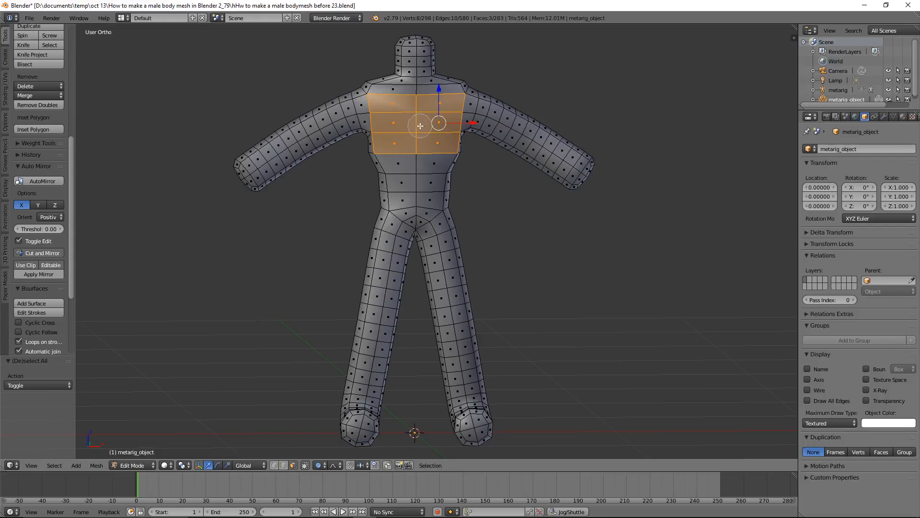
key("Escape")
Move the selected chest faces about -0.061 along Y with the proportional size enlarged to 0.18
middle_click_drag(438, 123, 480, 146)
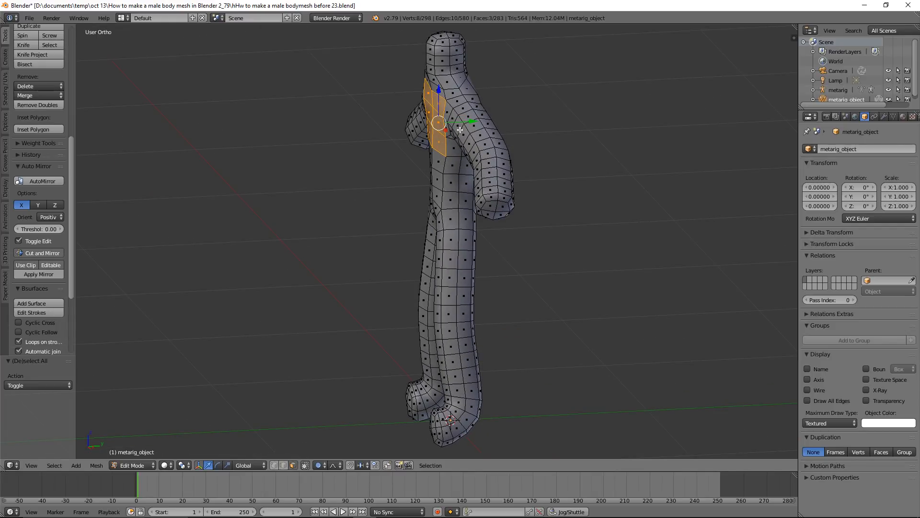
key("g")
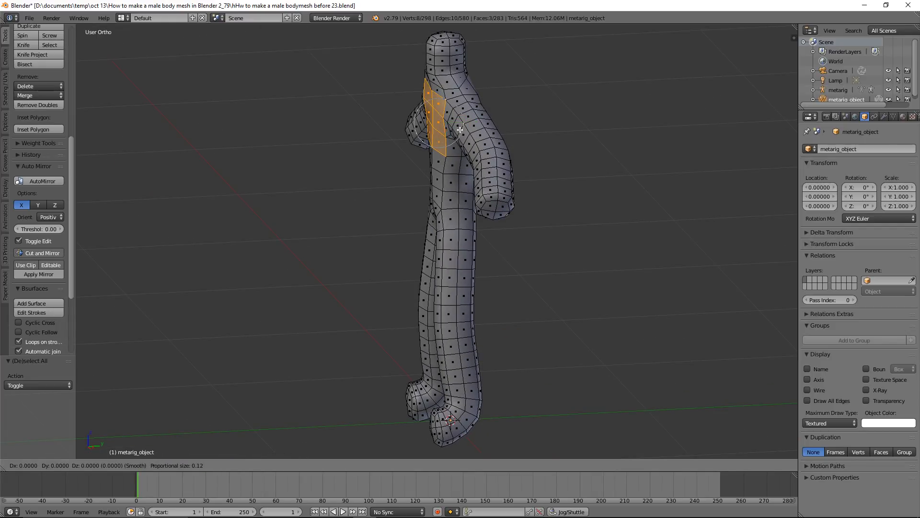
key("y")
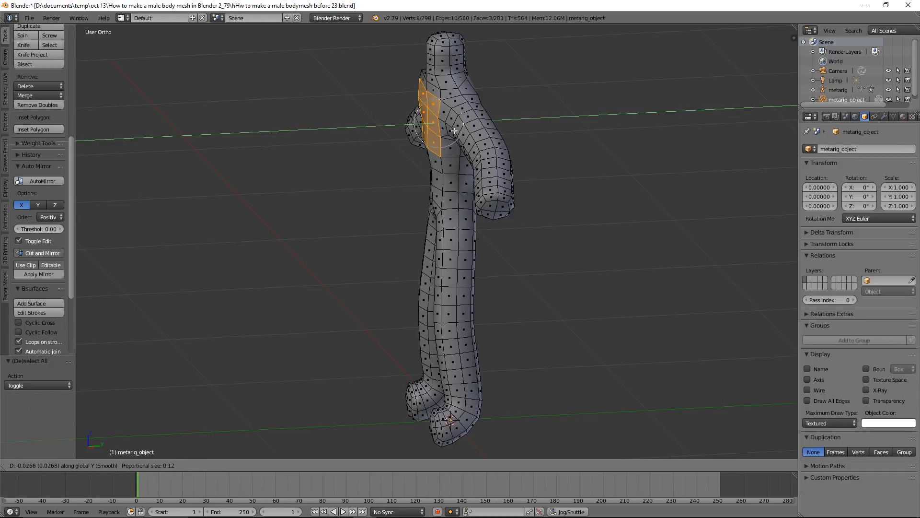
scroll(448, 130, "down", 4)
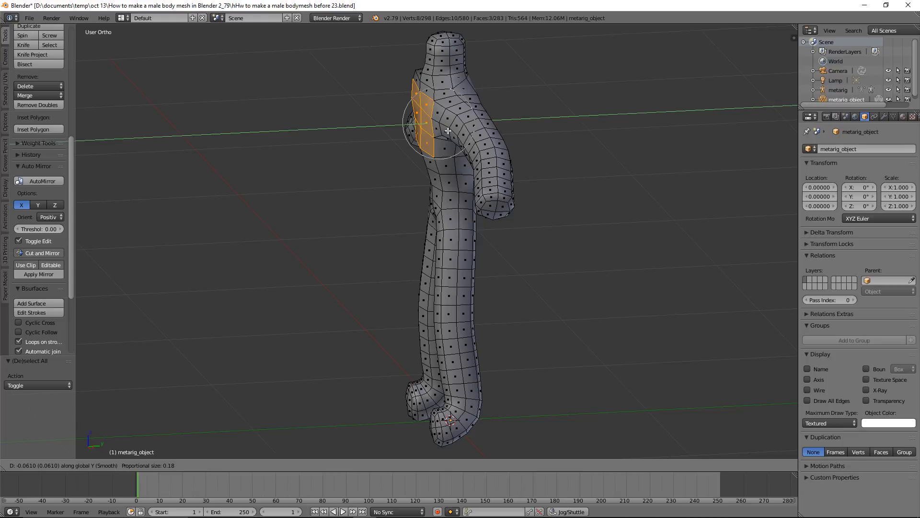
left_click(448, 131)
Select the lower abdomen face above the crotch, move it about -0.03 along Y, and deselect everything
middle_click_drag(448, 132, 463, 154)
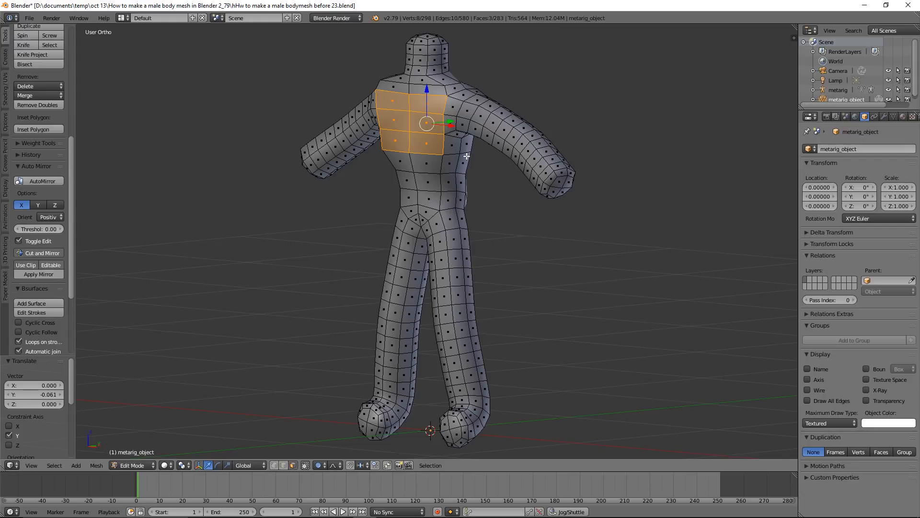
right_click(423, 198)
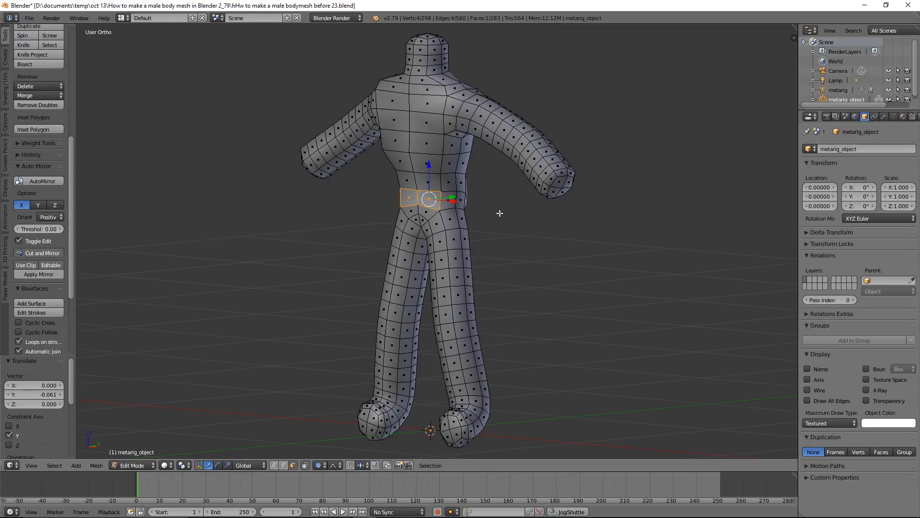
key("g")
key("y")
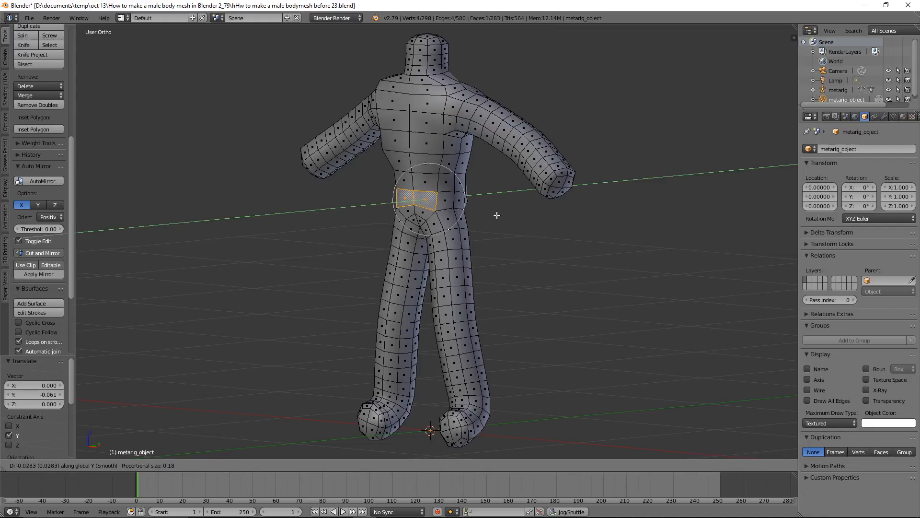
left_click(494, 216)
middle_click_drag(541, 217, 465, 208)
key("a")
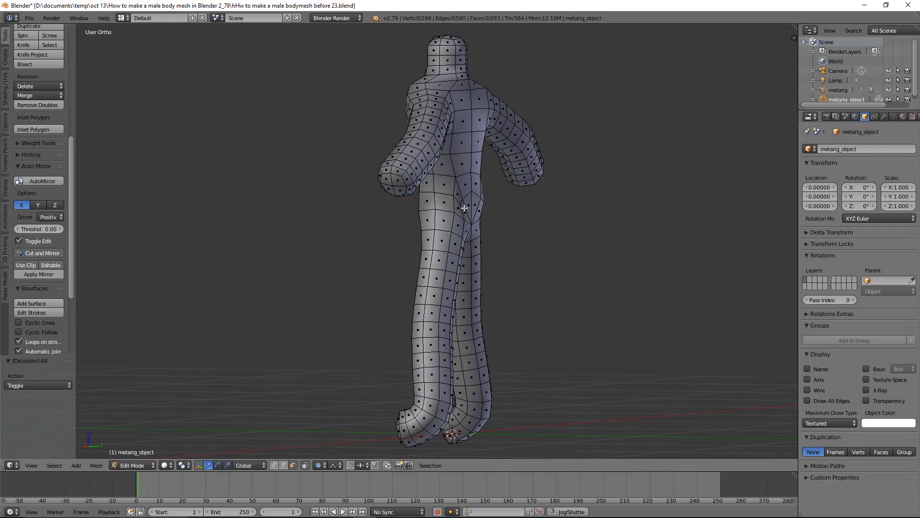
In edge selection, select two lower back edges, move them about -0.065 along Y with a larger proportional size, and deselect everything
right_click(468, 170)
right_click(467, 170, "shift")
middle_click_drag(467, 170, 518, 195)
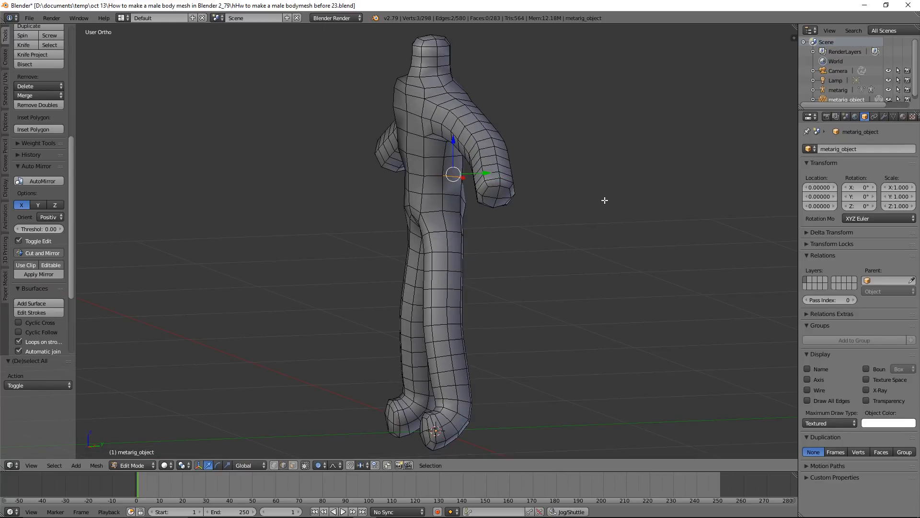
key("g")
key("y")
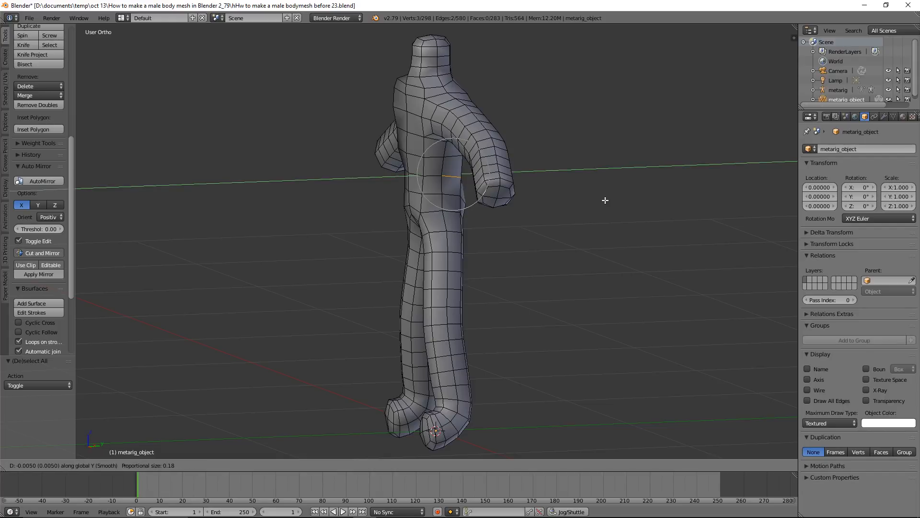
scroll(595, 202, "down", 1)
scroll(595, 201, "down", 2)
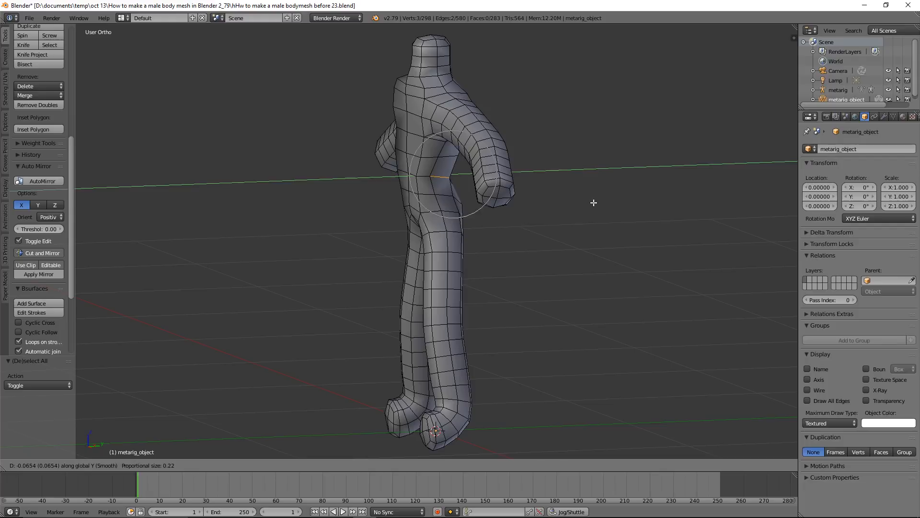
middle_click_drag(550, 207, 508, 190)
key("a")
Select two horizontal edges on the front of the chest, move them about -0.060 along Y, and deselect everything
right_click(418, 137)
middle_click_drag(419, 137, 417, 124)
right_click(417, 116, "shift")
middle_click_drag(509, 131, 545, 139)
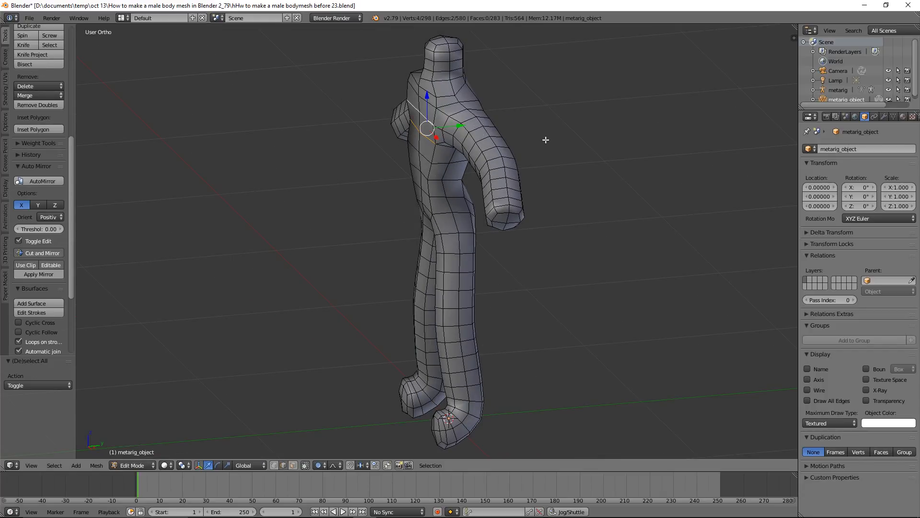
key("g")
key("y")
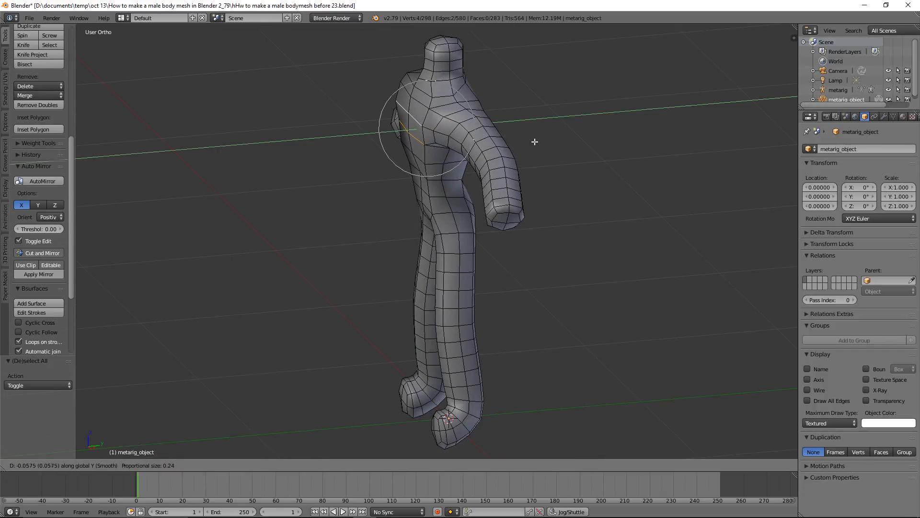
left_click(535, 142)
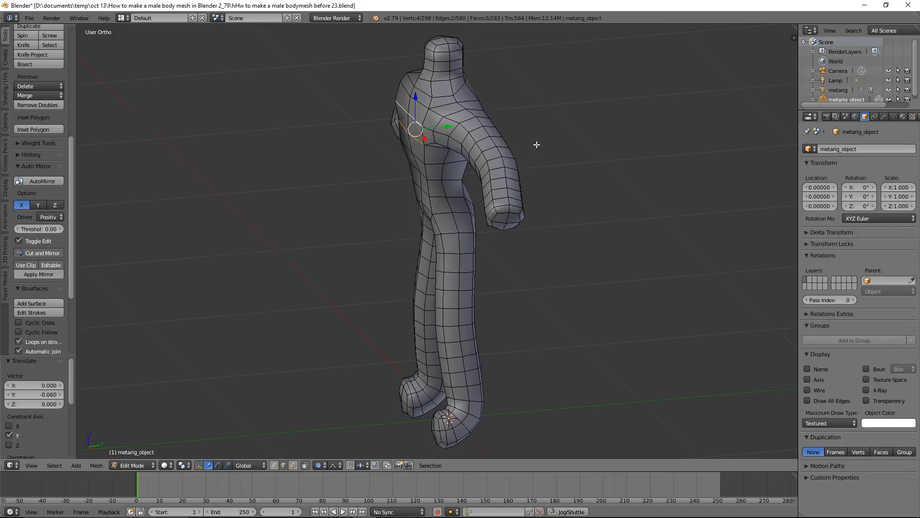
key("a")
Select the edge loop around the elbow, scale it to about 0.732 to narrow the arm, and deselect everything
middle_click_drag(541, 174, 622, 164)
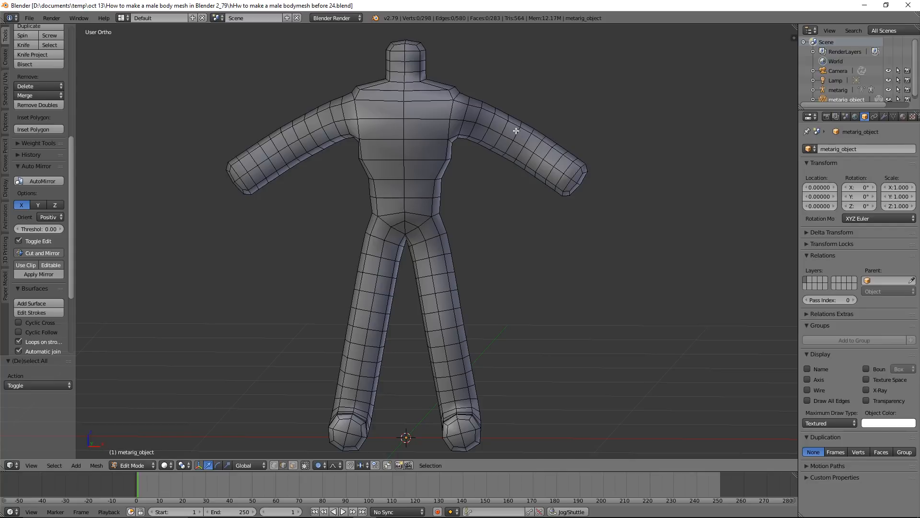
right_click(516, 131, "alt")
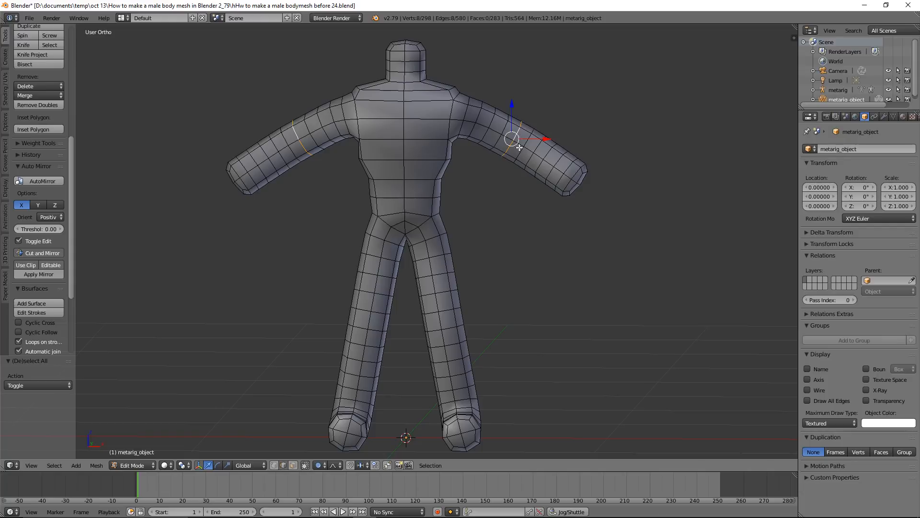
key("s")
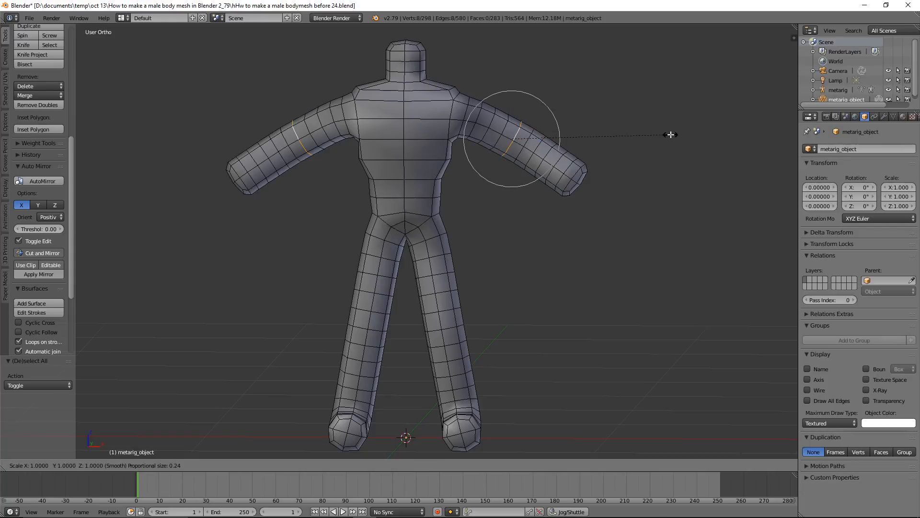
left_click(623, 133)
middle_click_drag(602, 134, 636, 135)
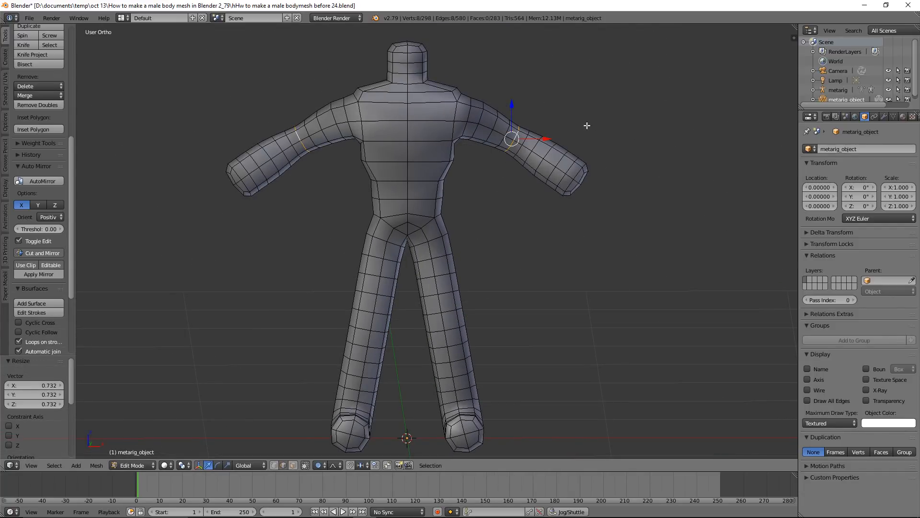
middle_click_drag(556, 124, 578, 116)
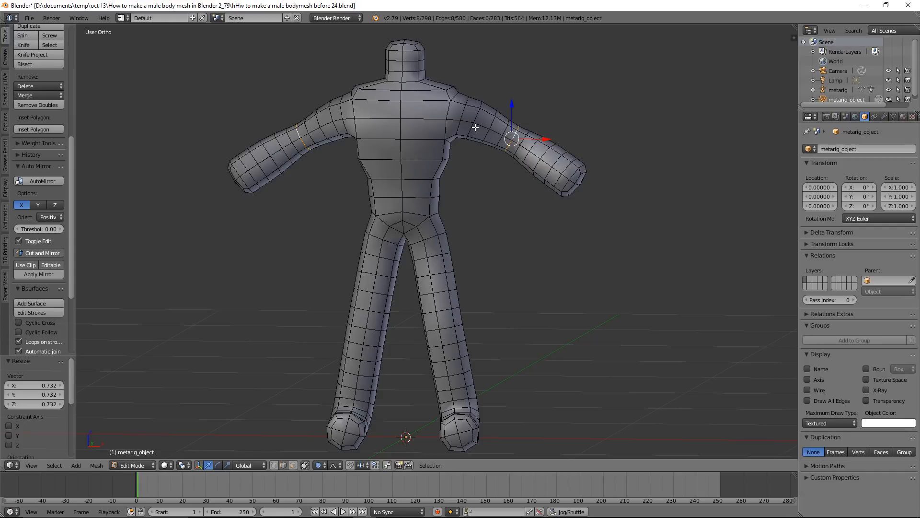
key("a")
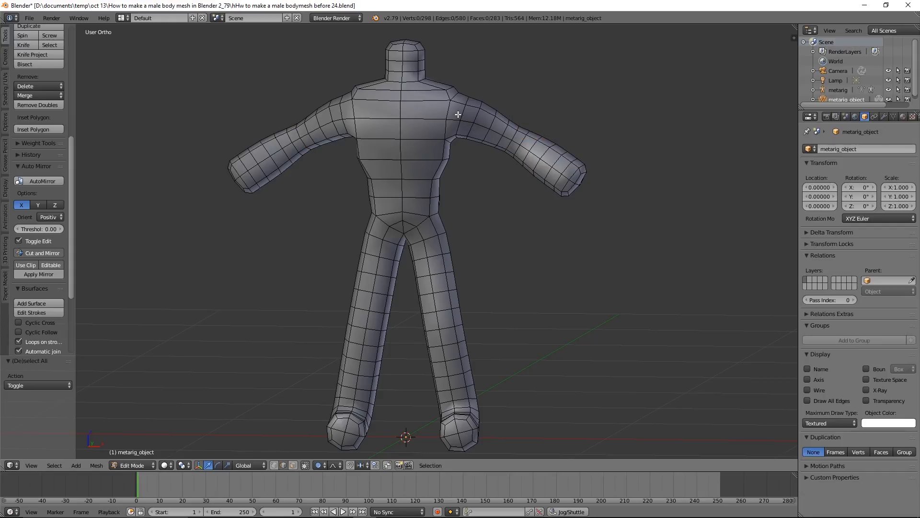
Select the edge loop where the upper arm meets the shoulder and scale it to about 0.801
right_click(462, 112, "alt")
key("s")
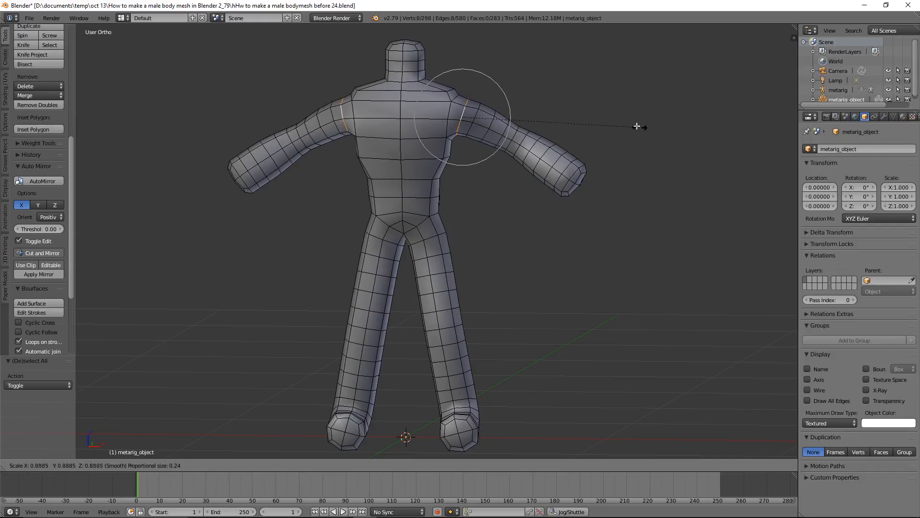
left_click(623, 122)
Scale the shoulder edge loop to about 0.836 along Y and deselect everything
middle_click_drag(623, 122, 551, 154)
key("s")
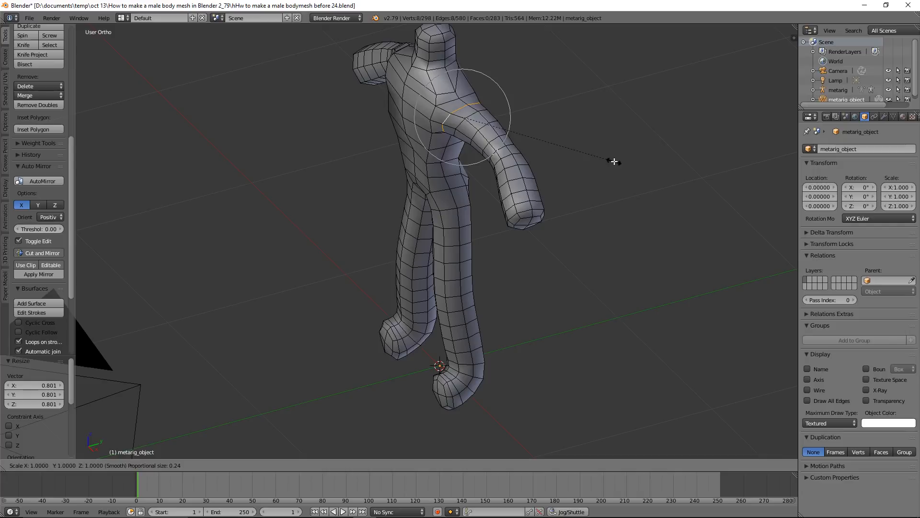
key("y")
left_click(591, 148)
middle_click_drag(480, 133, 549, 116)
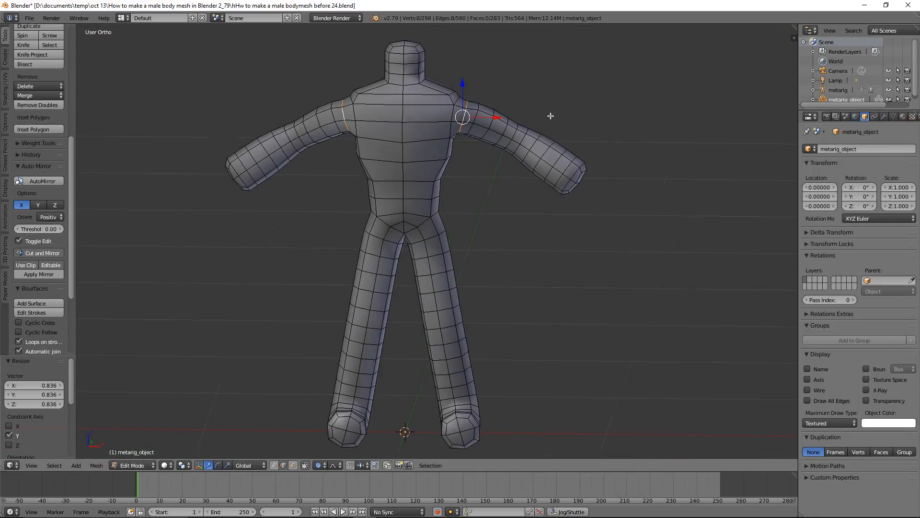
key("a")
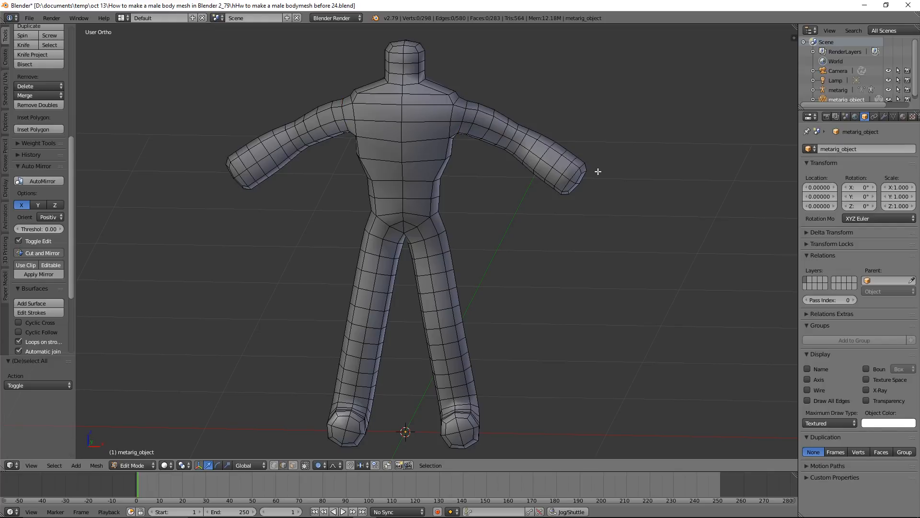
Select the edge loop around the knee and move it about -0.040 along Y
right_click(450, 328, "alt")
middle_click_drag(627, 336, 532, 307)
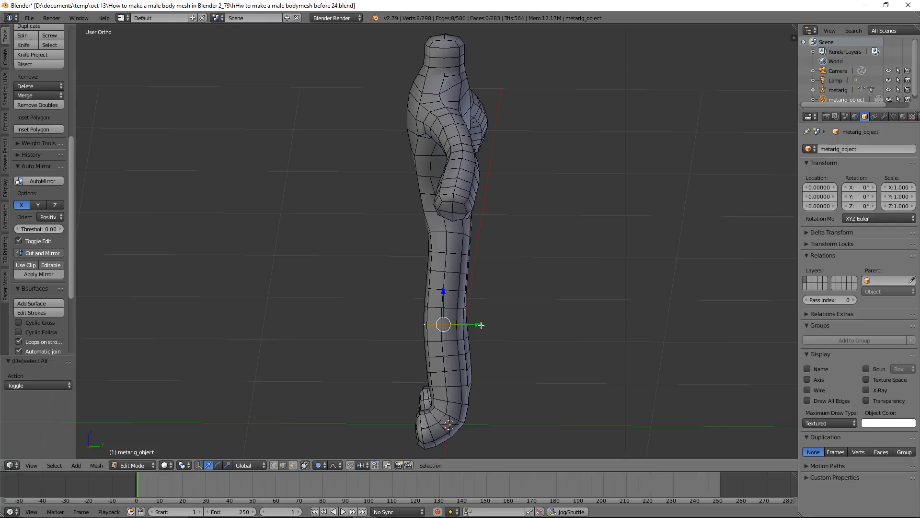
left_click_drag(480, 324, 472, 326)
Scale the knee edge loop to about 0.654 along X
middle_click_drag(472, 326, 579, 316)
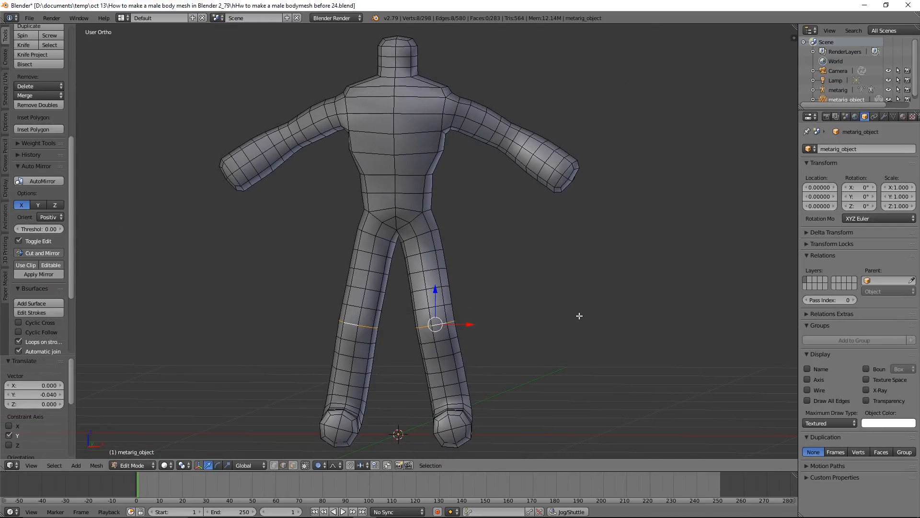
key("s")
key("x")
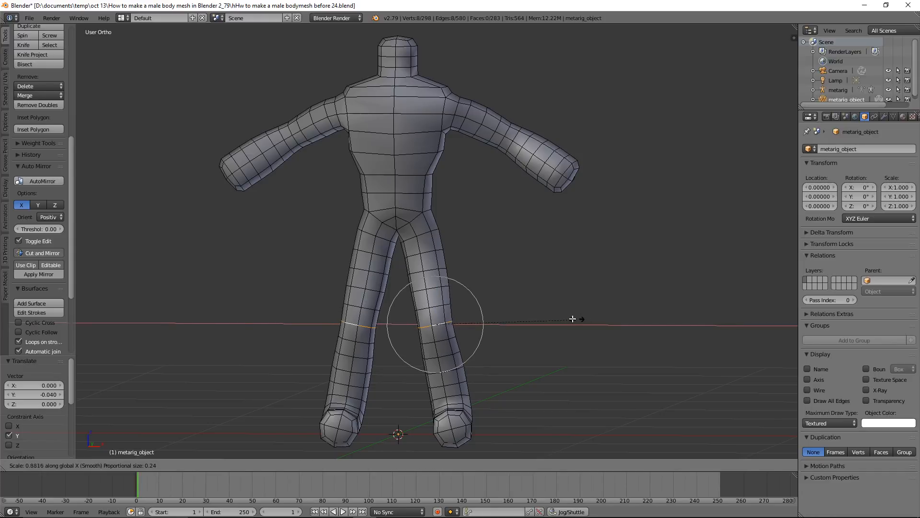
left_click(542, 315)
Scale the knee edge loop to about 0.717 along Y and deselect everything
middle_click_drag(544, 314, 485, 300)
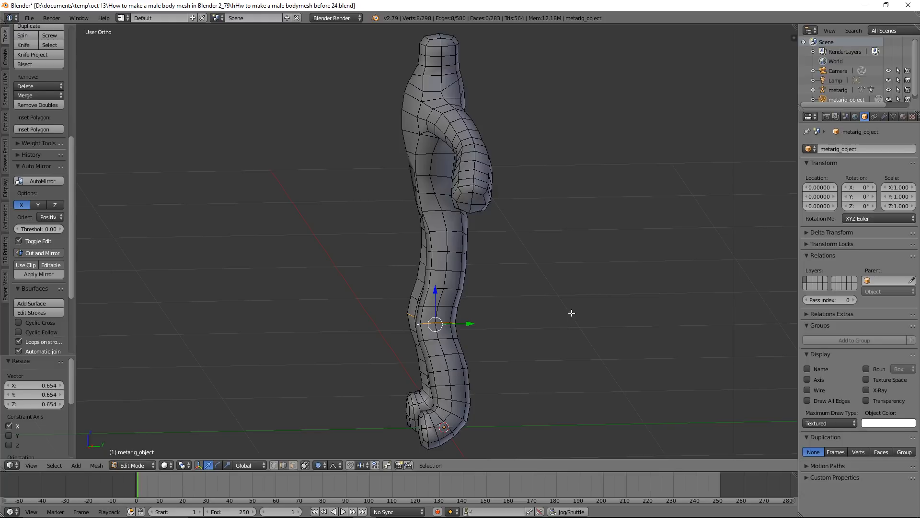
key("s")
key("y")
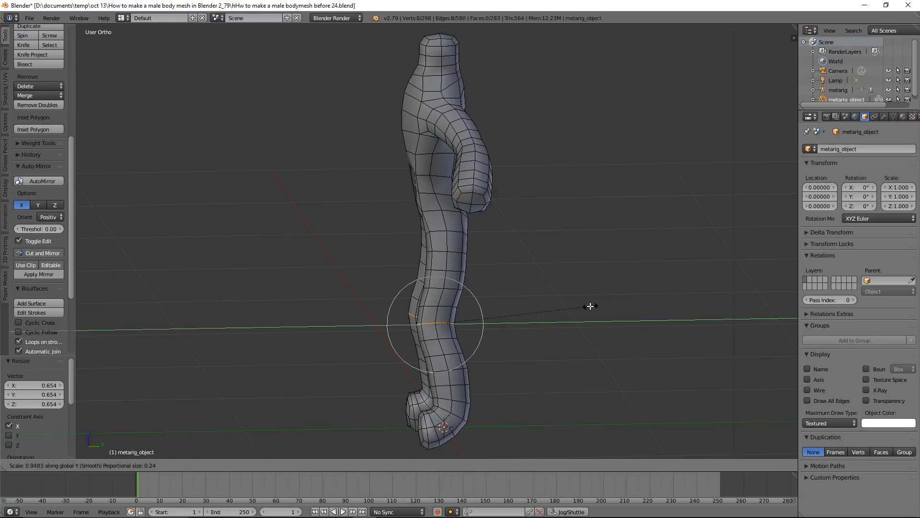
left_click(553, 311)
middle_click_drag(553, 310, 530, 318)
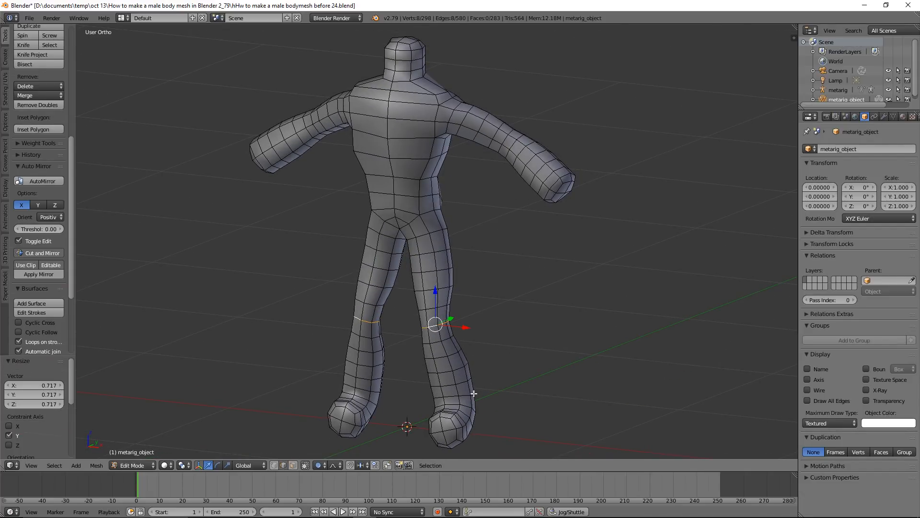
key("a")
Select the edge loop around the lower leg just above the ankle and scale it to about 0.554 along X
middle_click_drag(502, 350, 532, 338)
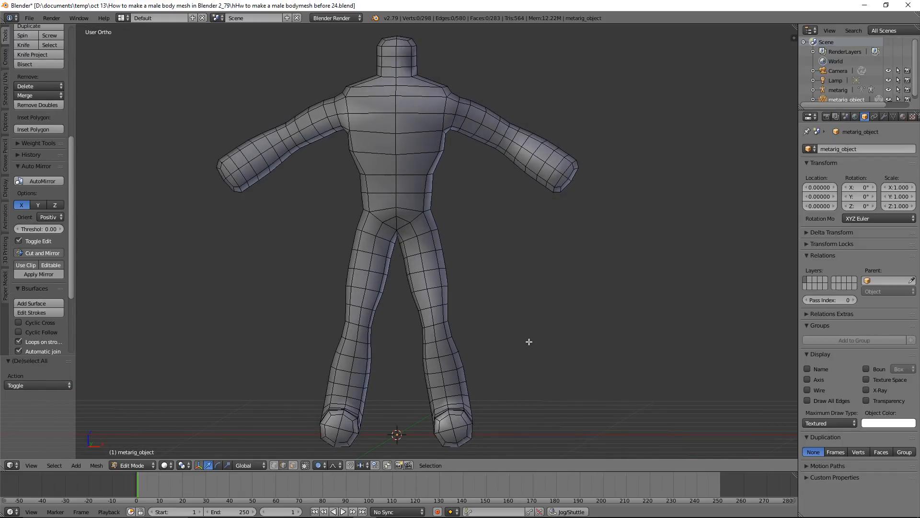
right_click(455, 384, "alt")
key("s")
key("x")
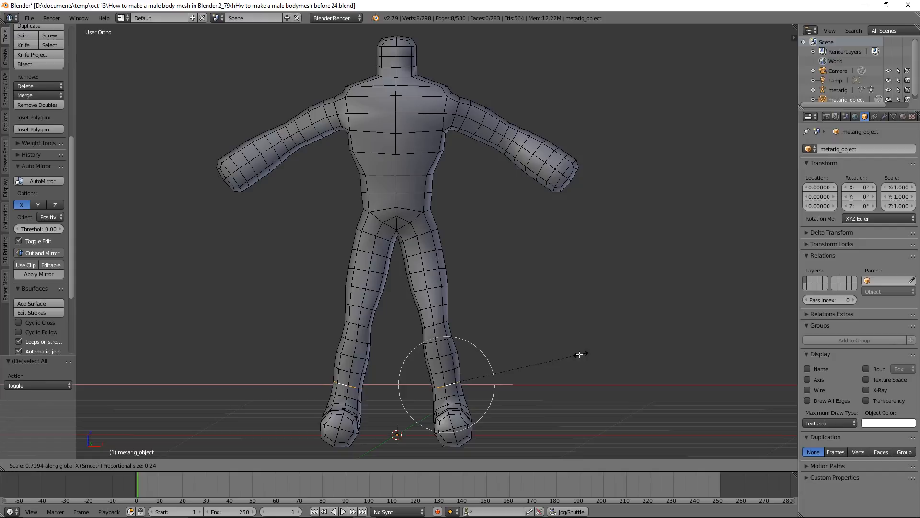
left_click(550, 362)
middle_click_drag(567, 333, 488, 331)
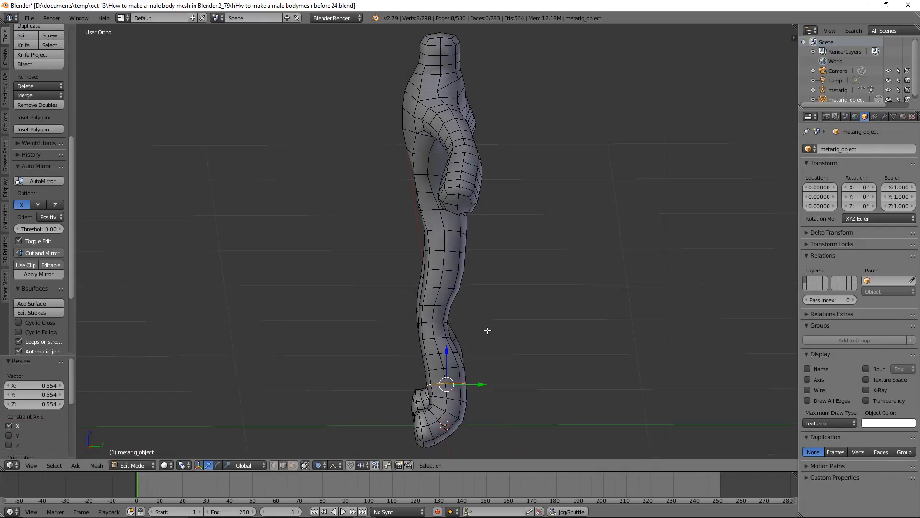
Scale the edge loop just above the ankle to about 0.663 along Y, deselect it and save an incremental copy numbered 25
key("s")
key("y")
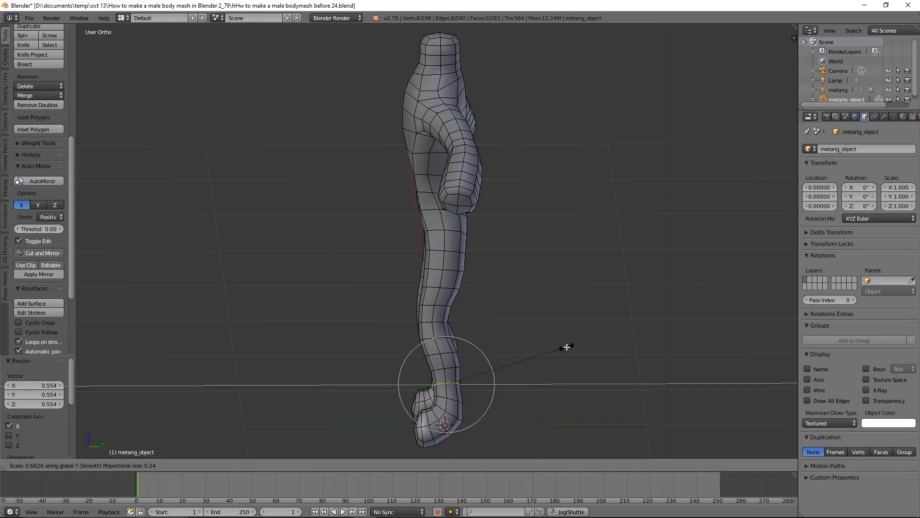
left_click(567, 350)
middle_click_drag(481, 316, 582, 313)
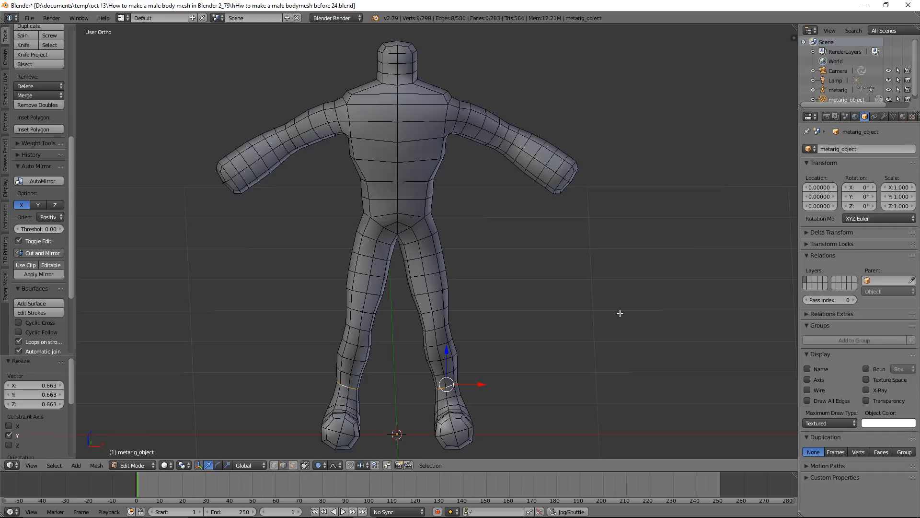
key("a")
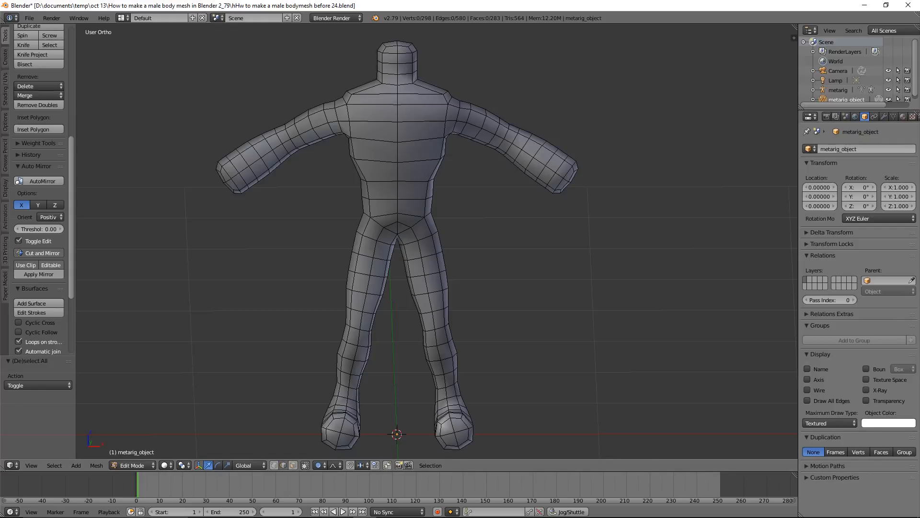
key("ctrl+alt+s")
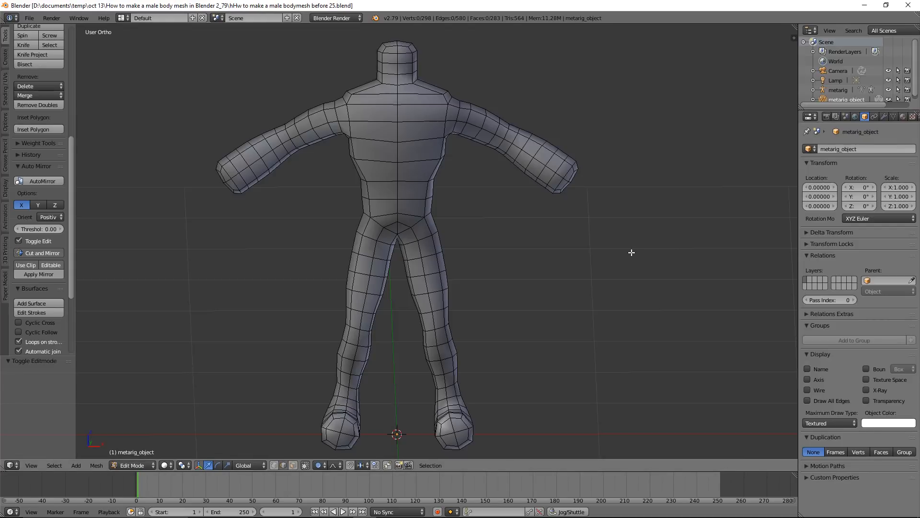
Select the edge loop at the base of the neck and move it about -0.077 along Z
right_click(405, 83, "alt")
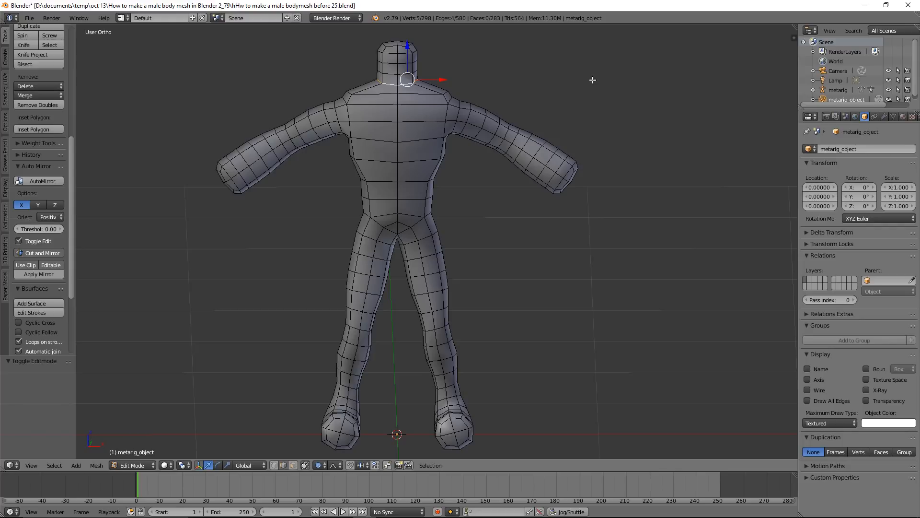
key("g")
key("z")
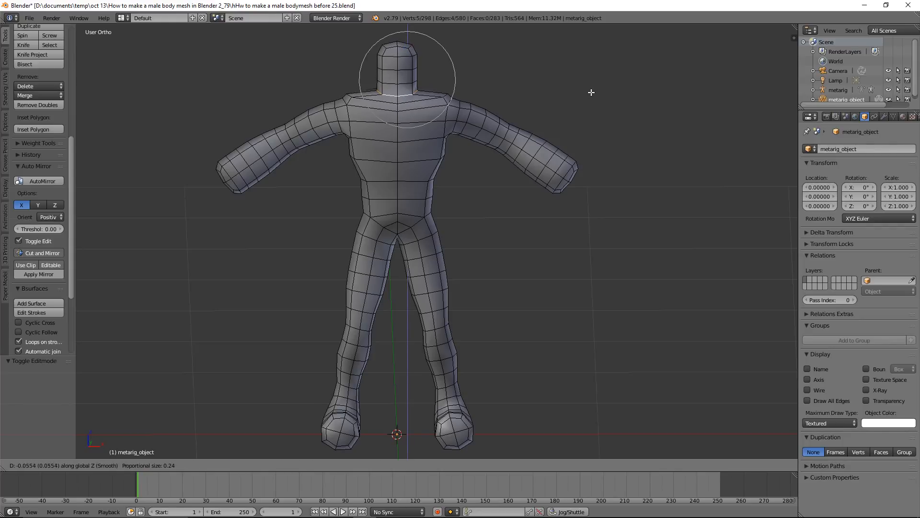
left_click(608, 98)
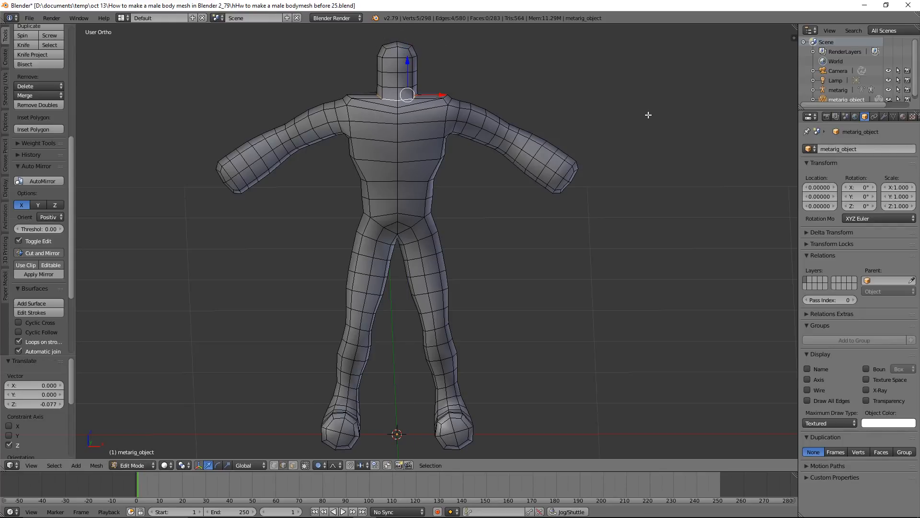
Scale the neck-base edge loop to about 0.482 along X
key("s")
key("x")
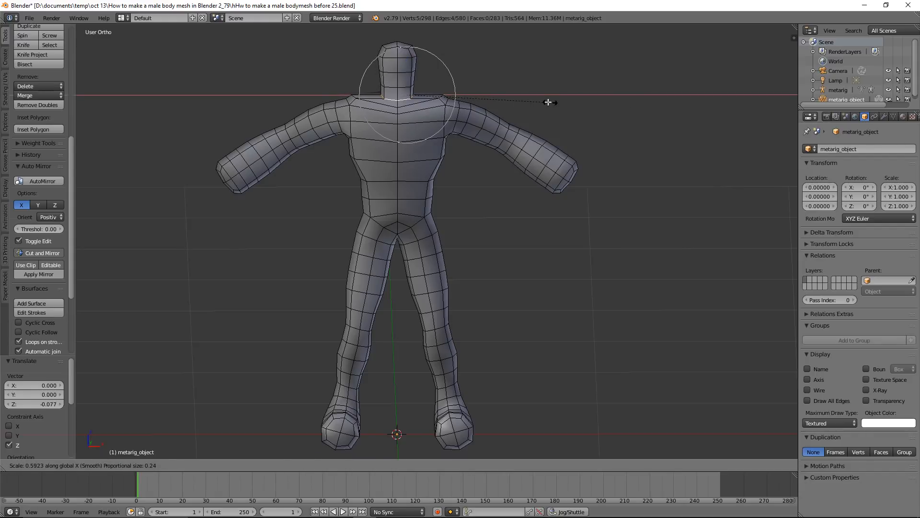
left_click(524, 98)
Scale the neck-base edge loop to about 0.461 along Y with a proportional size of 0.11, and deselect everything
middle_click_drag(524, 98, 477, 93)
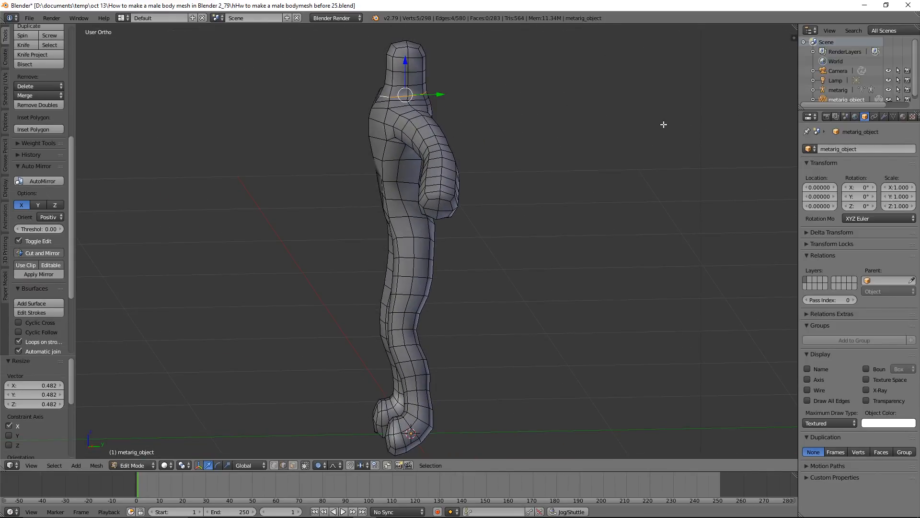
key("s")
key("y")
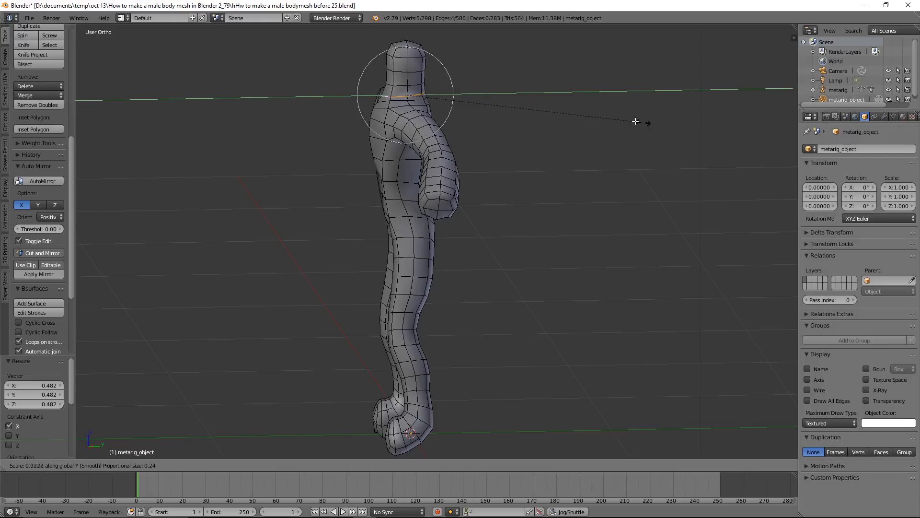
scroll(607, 114, "up", 8)
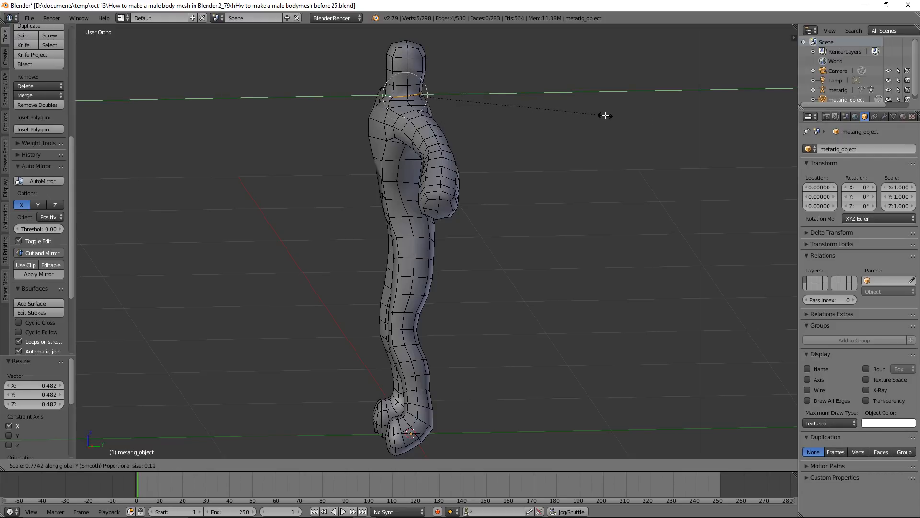
left_click(523, 114)
middle_click_drag(465, 118, 538, 113)
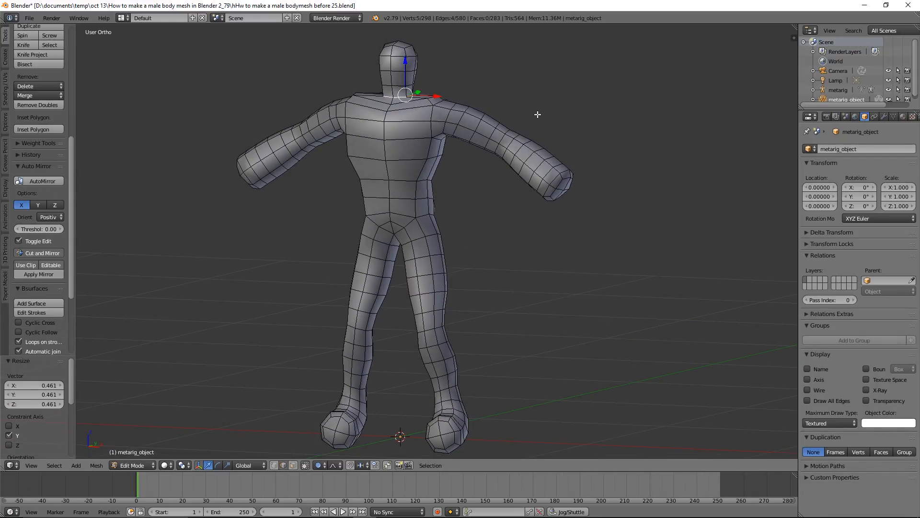
key("a")
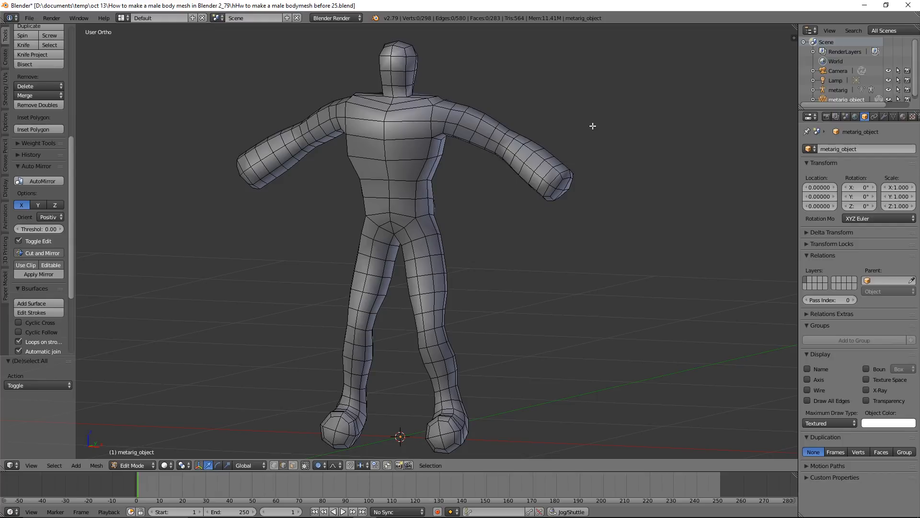
Select the edge loop around the wrist and scale it uniformly to about 0.560
mouse_move(593, 126)
middle_mouse_down()
mouse_move(516, 142)
mouse_move(622, 128)
mouse_move(547, 131)
mouse_move(605, 127)
middle_mouse_up()
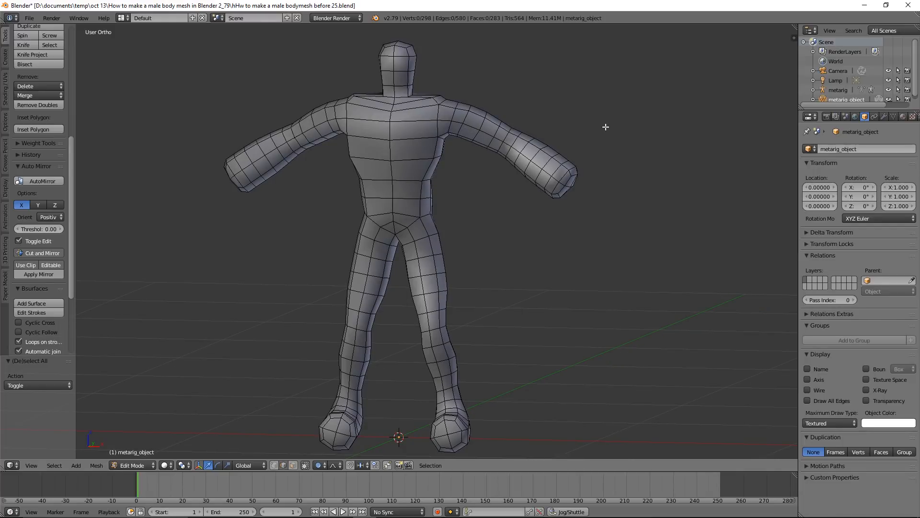
right_click(547, 163, "alt")
key("s")
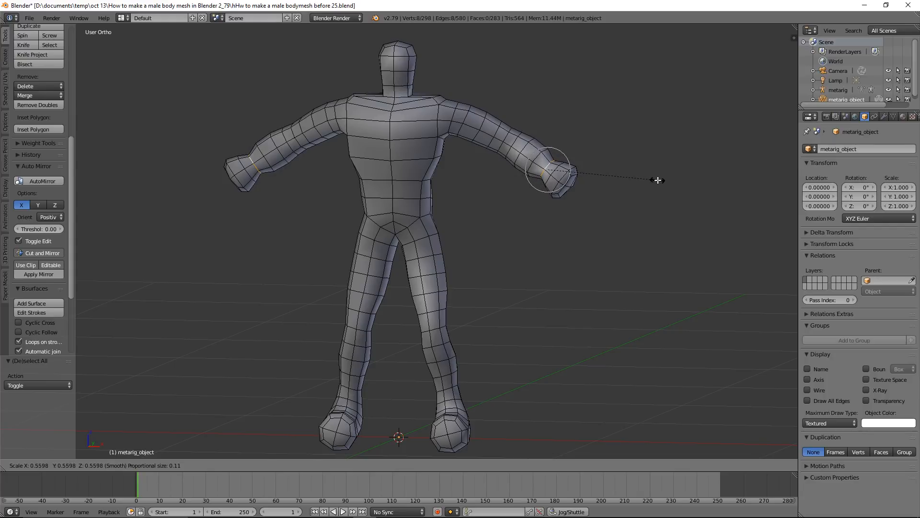
left_click(658, 181)
mouse_move(671, 162)
middle_mouse_down()
mouse_move(592, 189)
mouse_move(679, 159)
middle_mouse_up()
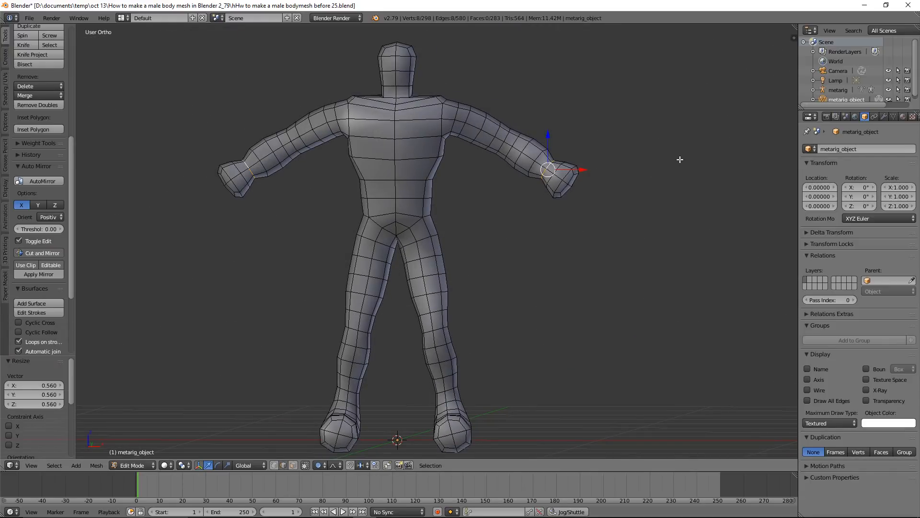
Select the forearm edge loop just above the wrist, scale it uniformly to about 0.658 and deselect everything
key("a")
right_click(540, 156, "alt")
key("s")
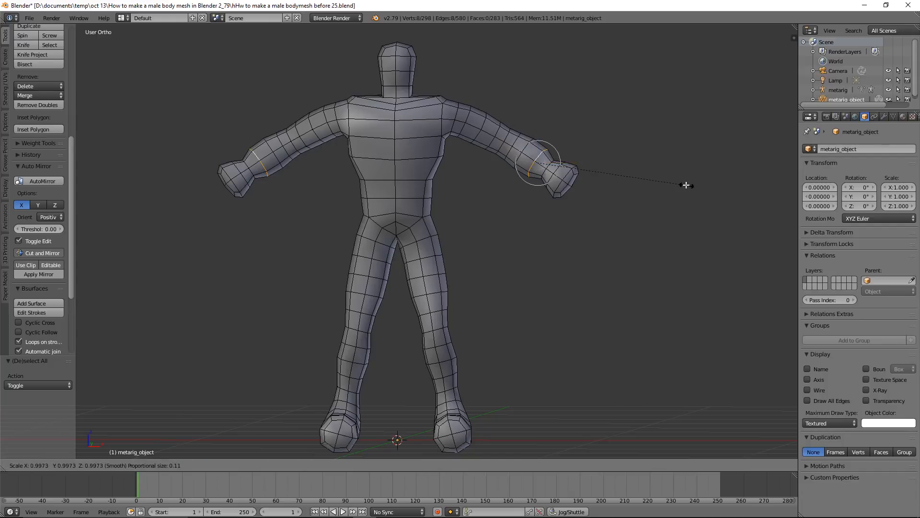
left_click(637, 171)
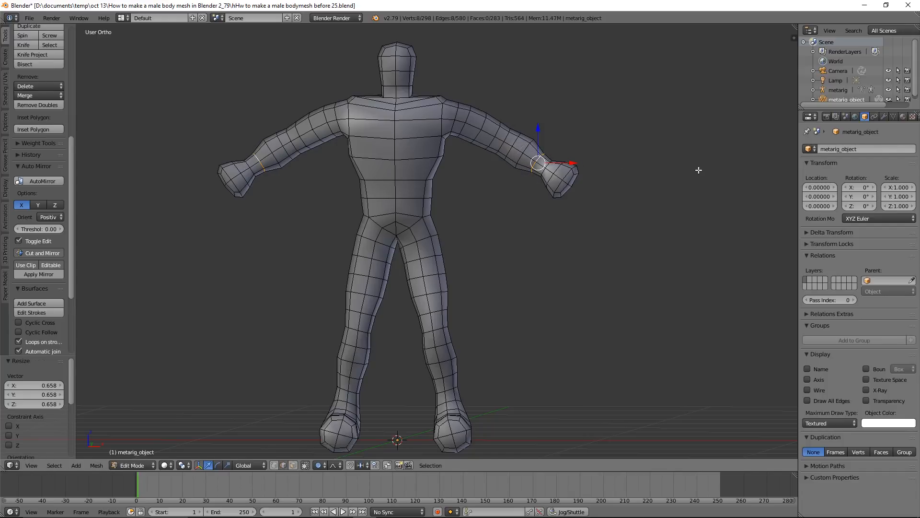
key("a")
mouse_move(699, 168)
middle_mouse_down()
mouse_move(666, 185)
mouse_move(568, 184)
mouse_move(699, 180)
mouse_move(709, 172)
mouse_move(693, 174)
middle_mouse_up()
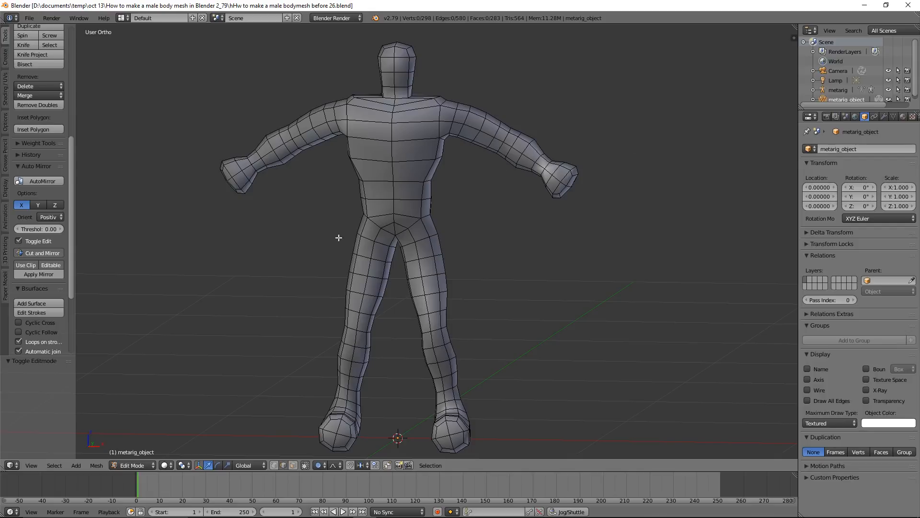
In Object Mode, add a Subdivision Surface modifier with 2 subdivisions to the body and save an incremental copy numbered 27
left_click(151, 465)
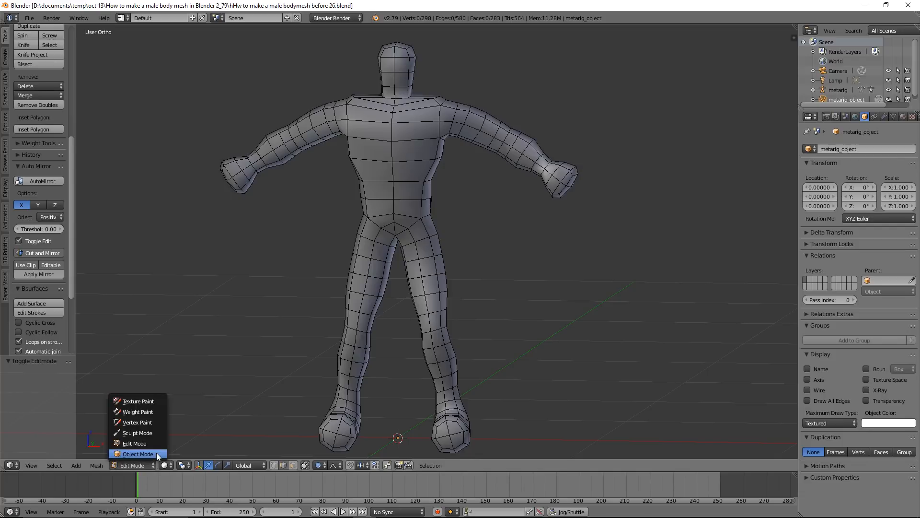
left_click(156, 453)
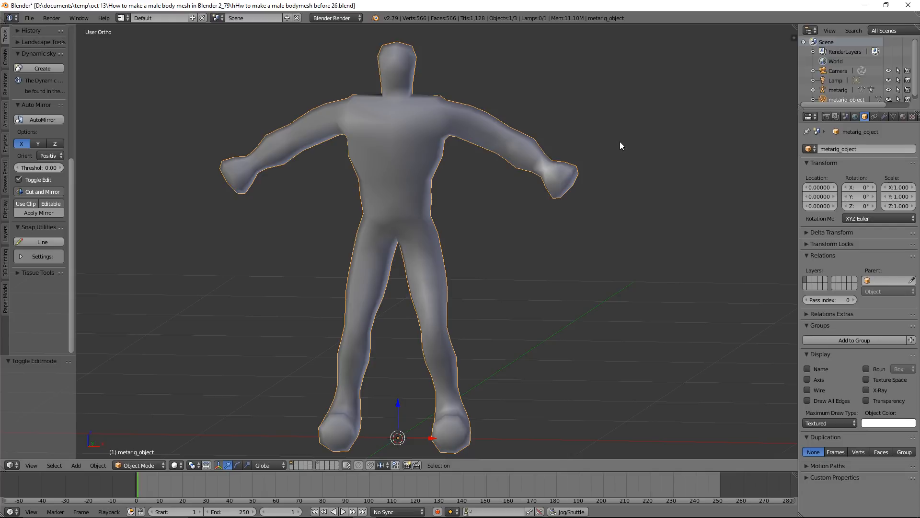
left_click(883, 116)
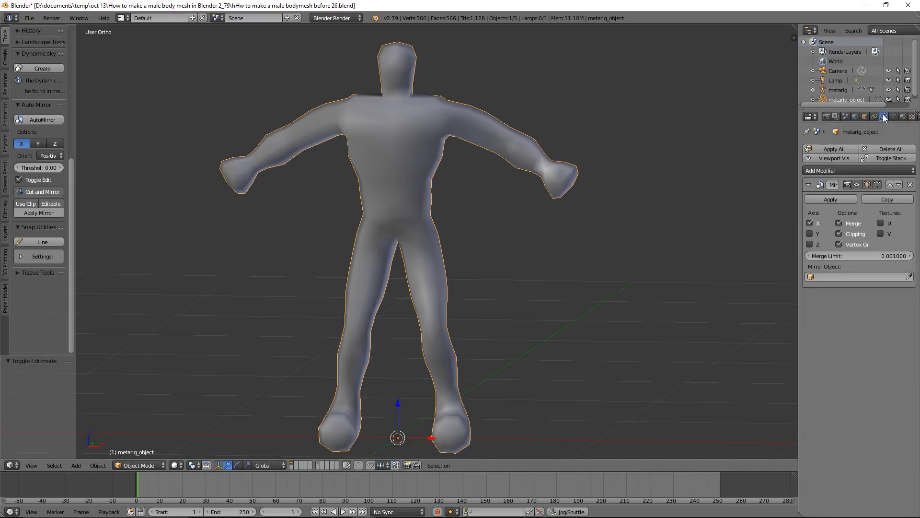
left_click(903, 171)
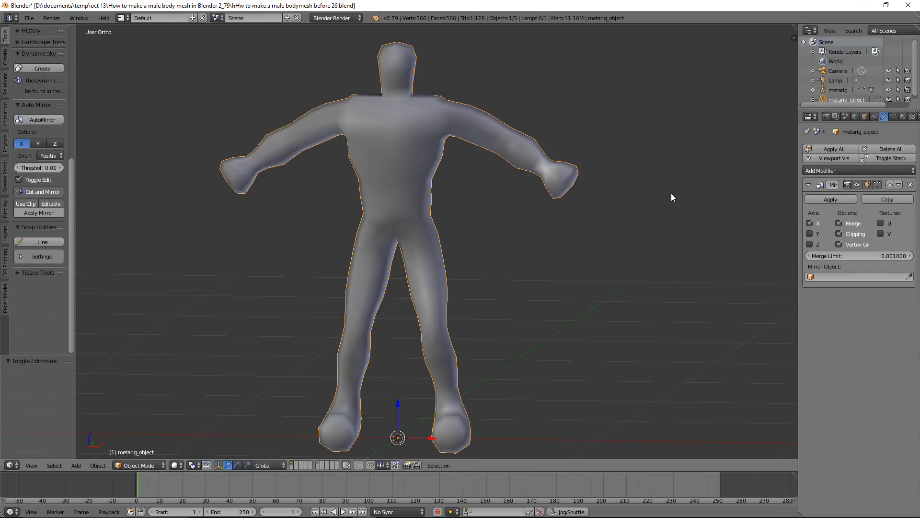
key("ctrl+2")
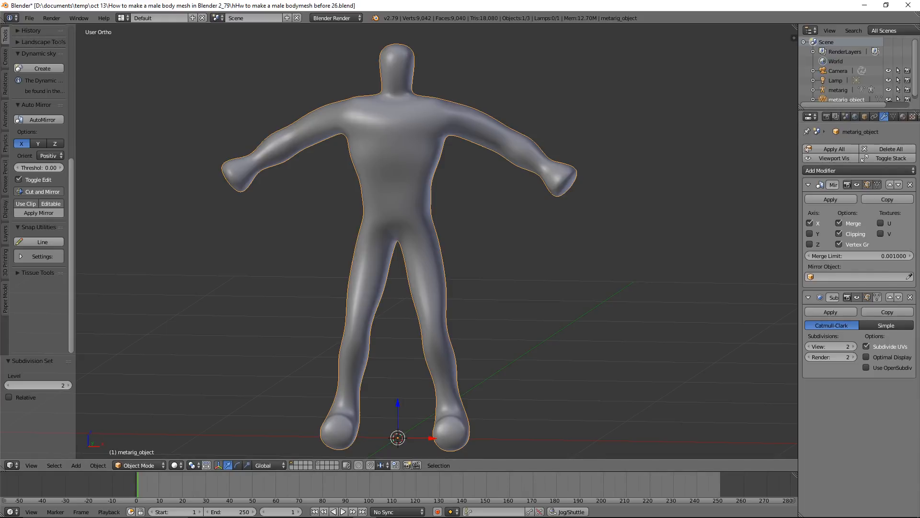
key("ctrl+alt+s")
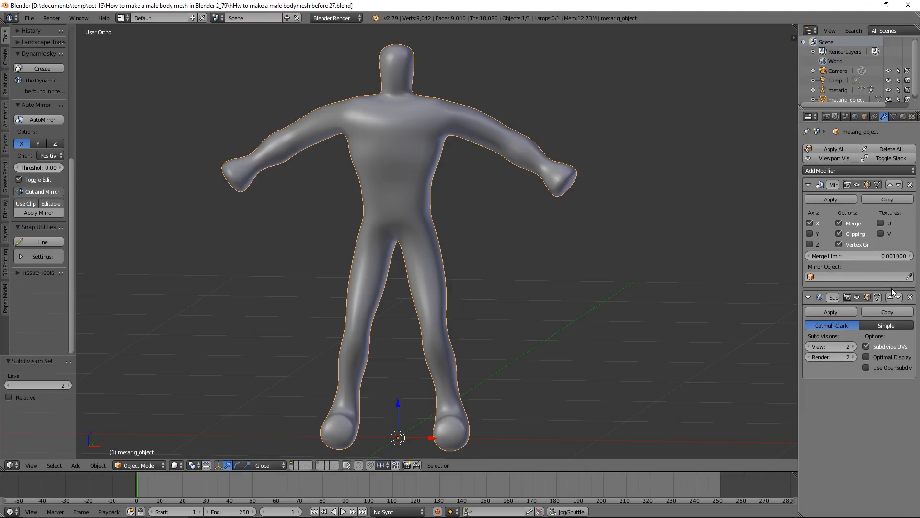
Apply the body's Subdivision Surface modifier and its Mirror modifier to the mesh
left_click(877, 296)
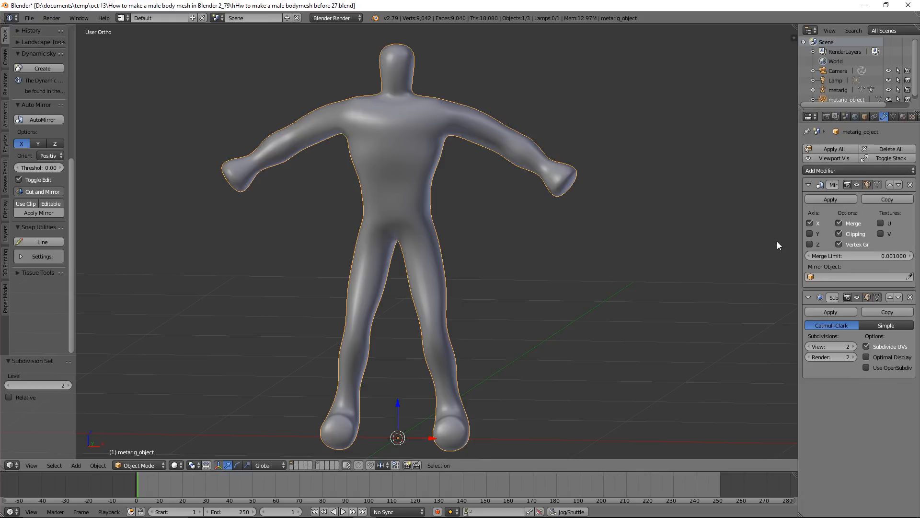
left_click(842, 311)
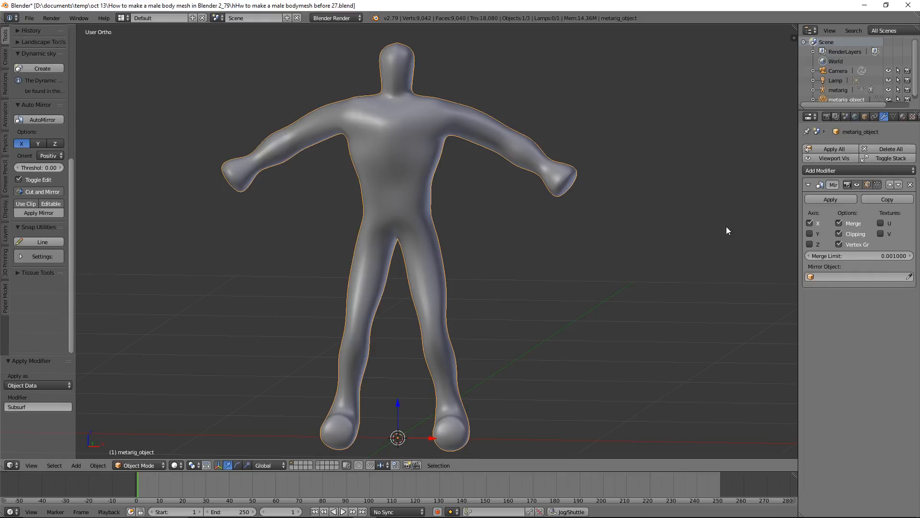
left_click(844, 199)
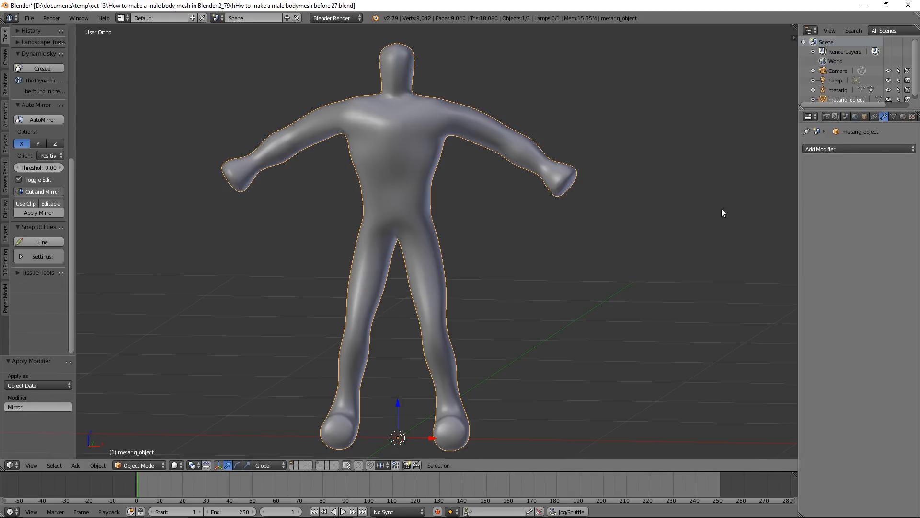
Add a Multiresolution modifier to the body and subdivide it twice with Catmull-Clark
left_click(901, 150)
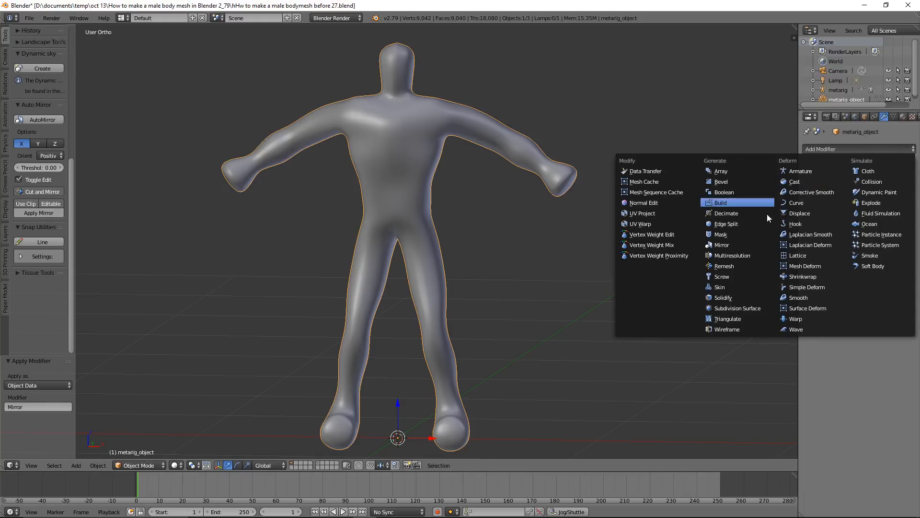
left_click(764, 258)
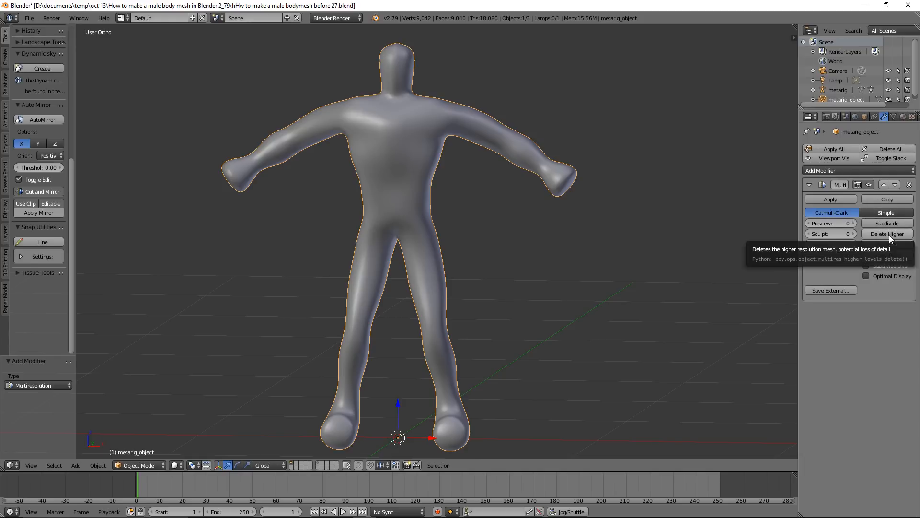
left_click(901, 222)
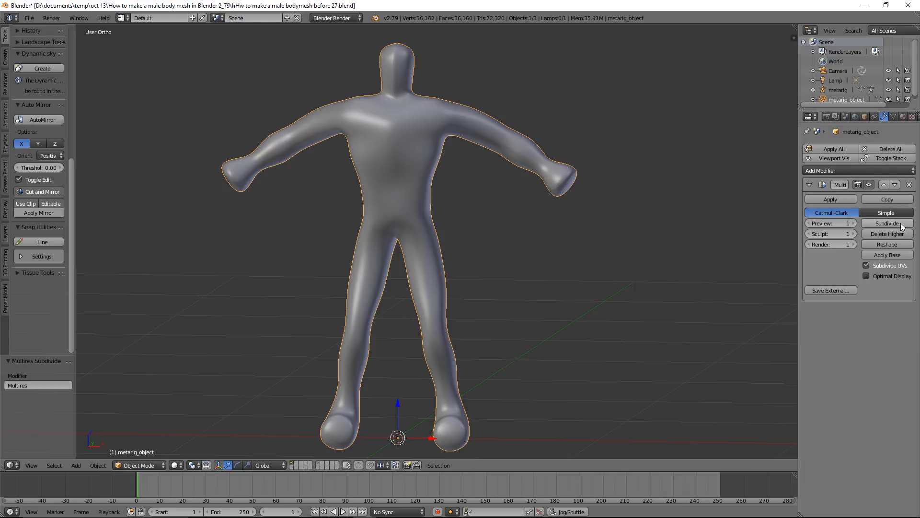
left_click(901, 223)
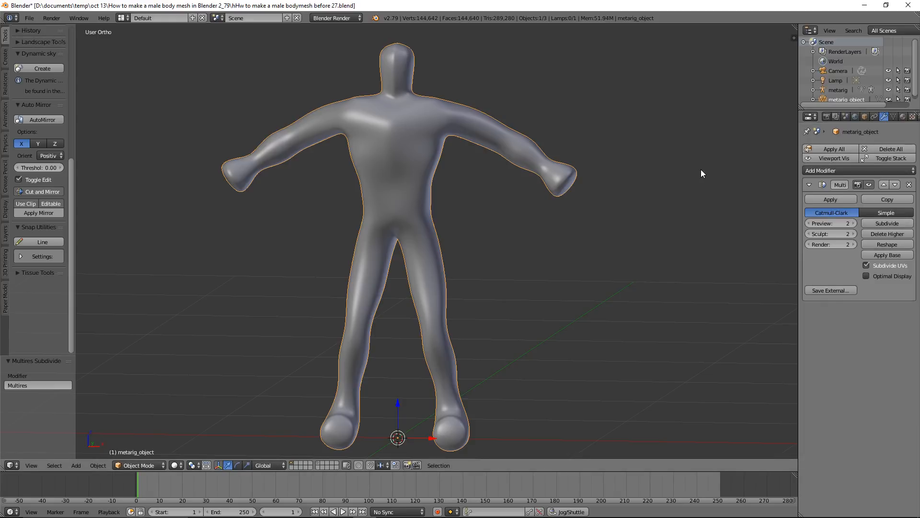
Switch the body to Sculpt Mode and open the choice of sculpting brushes
left_click(162, 464)
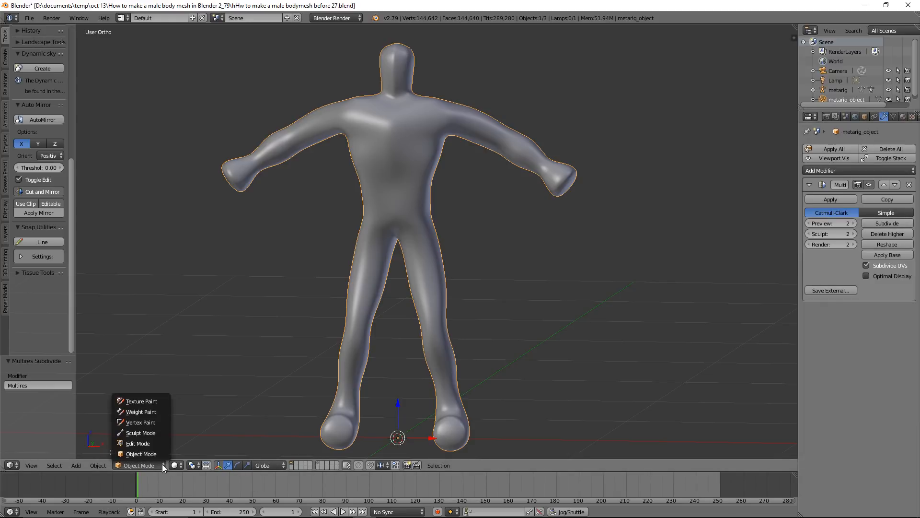
left_click(165, 433)
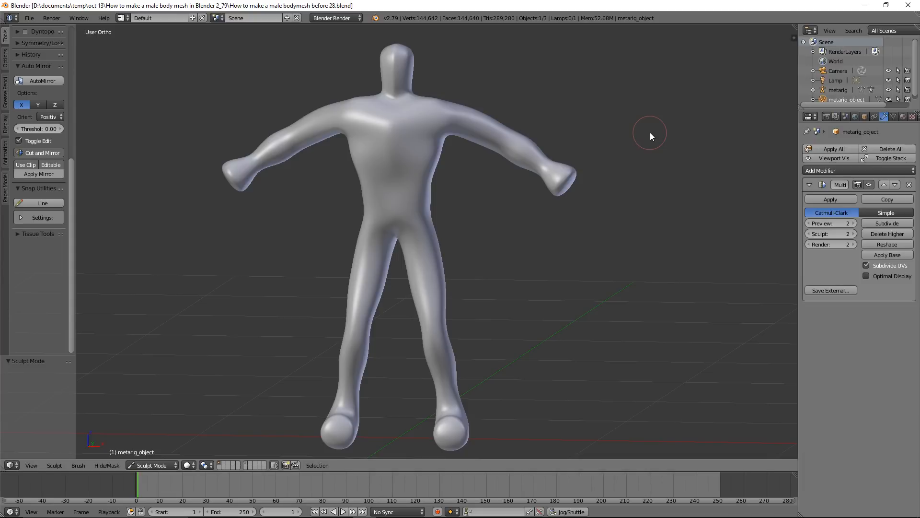
left_click_drag(71, 189, 75, 55)
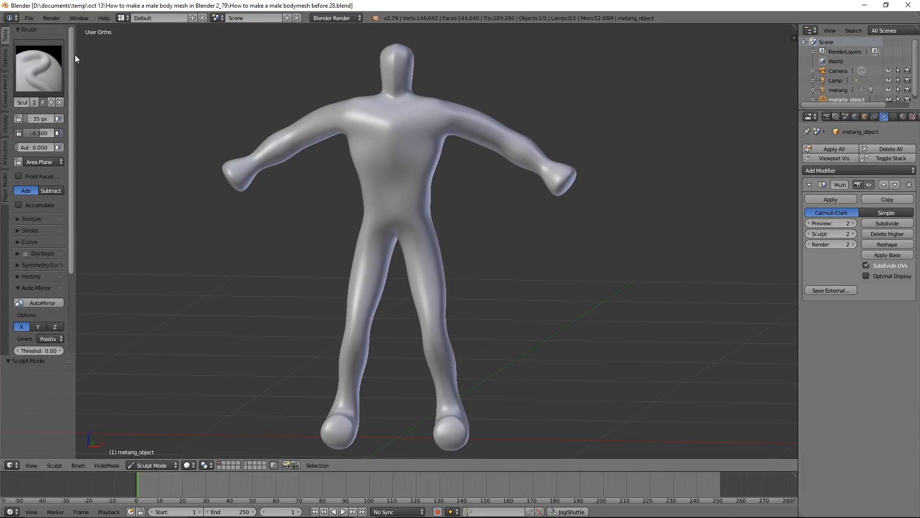
left_click(44, 74)
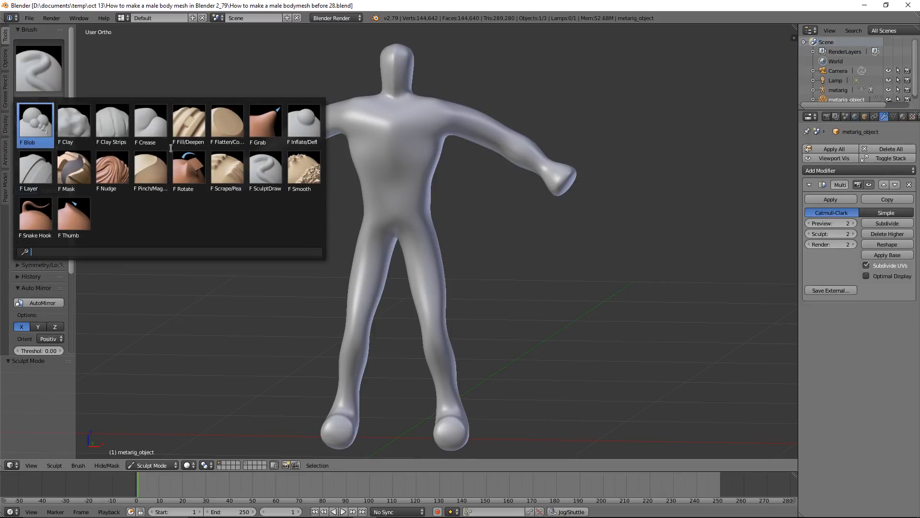
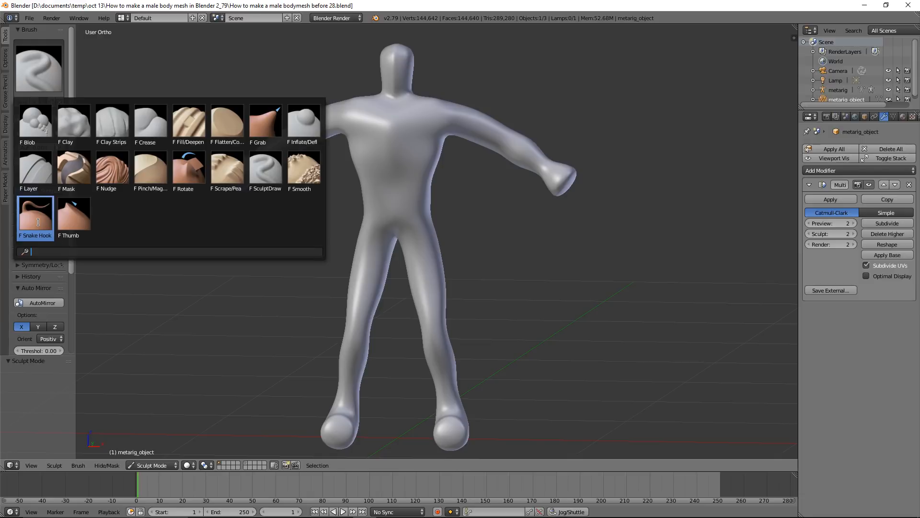
Inflate the front of the thighs using the Inflate/Deflate brush with a 77 px radius
left_click(656, 238)
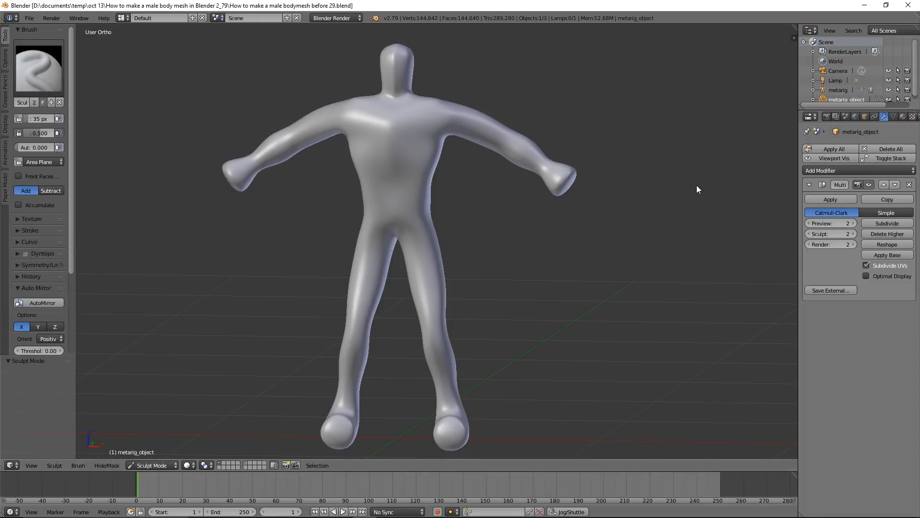
mouse_move(694, 188)
middle_mouse_down()
mouse_move(583, 199)
mouse_move(528, 174)
mouse_move(671, 195)
mouse_move(707, 181)
middle_mouse_up()
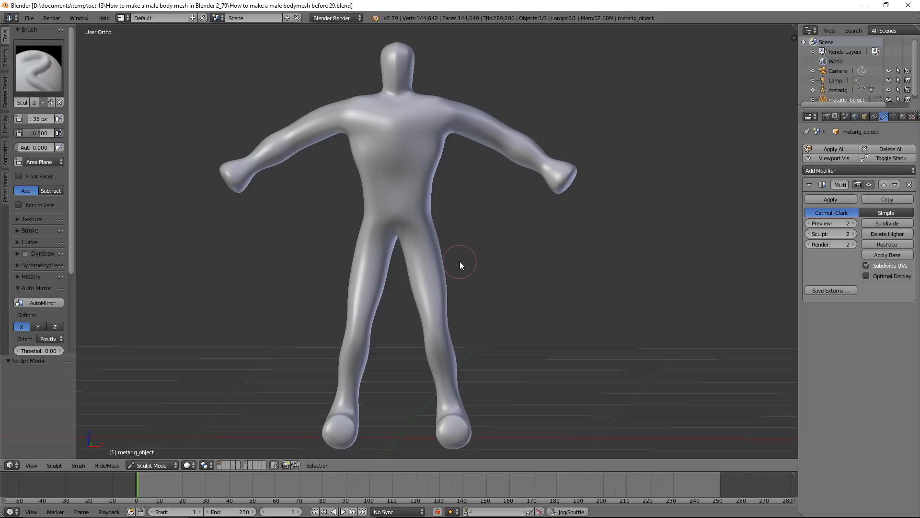
left_click(31, 71)
left_click(297, 126)
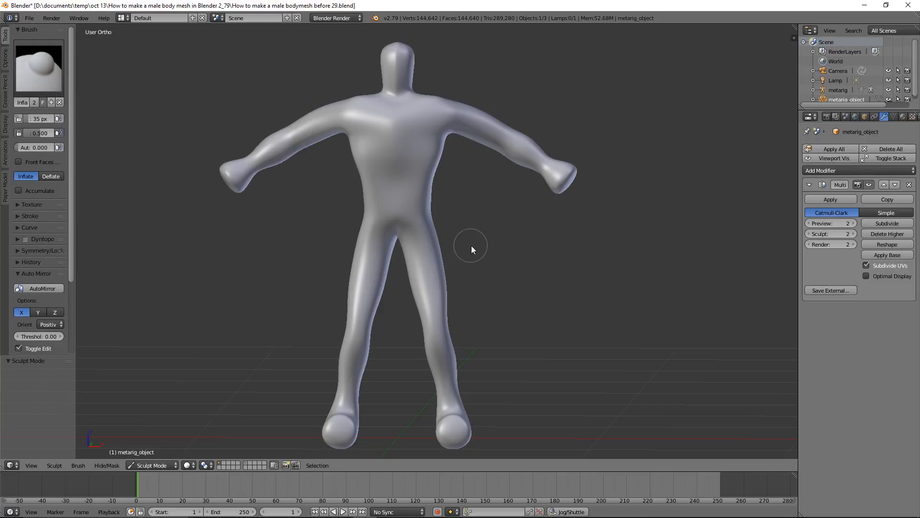
key("f")
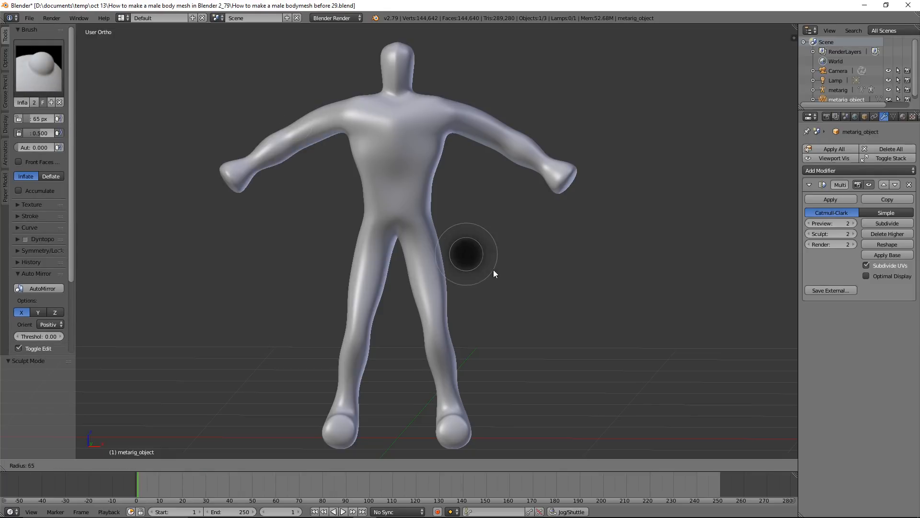
left_click(497, 275)
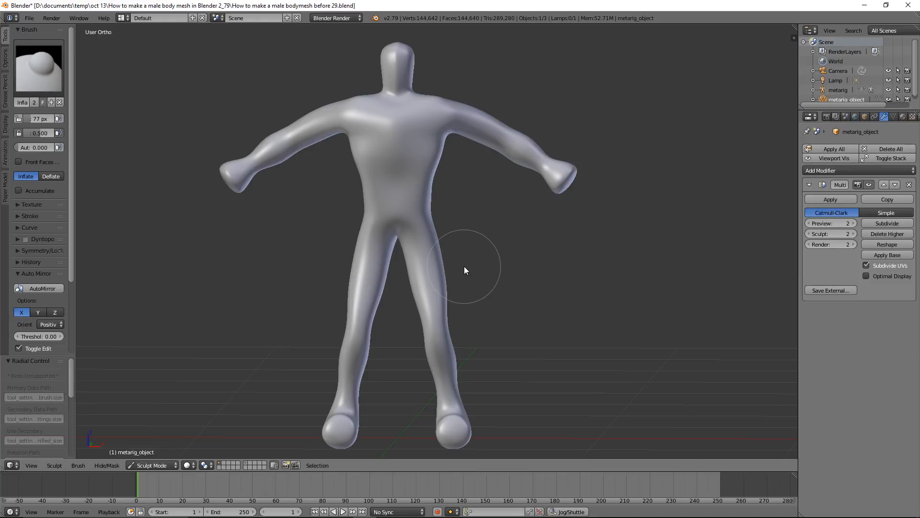
mouse_move(425, 262)
left_mouse_down()
mouse_move(433, 293)
mouse_move(422, 246)
mouse_move(431, 314)
mouse_move(426, 254)
mouse_move(418, 275)
mouse_move(421, 266)
mouse_move(435, 318)
mouse_move(423, 240)
left_mouse_up()
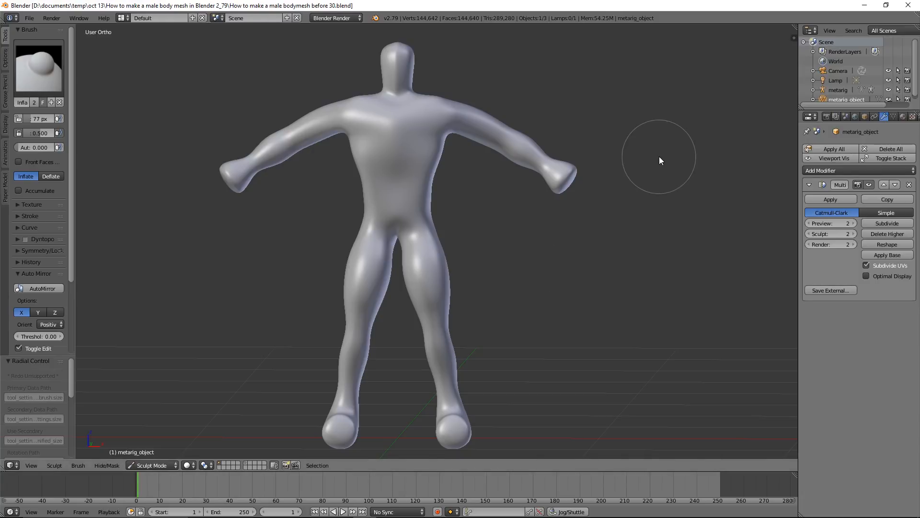
Bulge out the calf muscles on the back of the lower legs, working both the outer and inner sides with the Inflate/Deflate brush
mouse_move(668, 183)
middle_mouse_down()
mouse_move(596, 192)
mouse_move(545, 179)
mouse_move(622, 194)
mouse_move(662, 186)
middle_mouse_up()
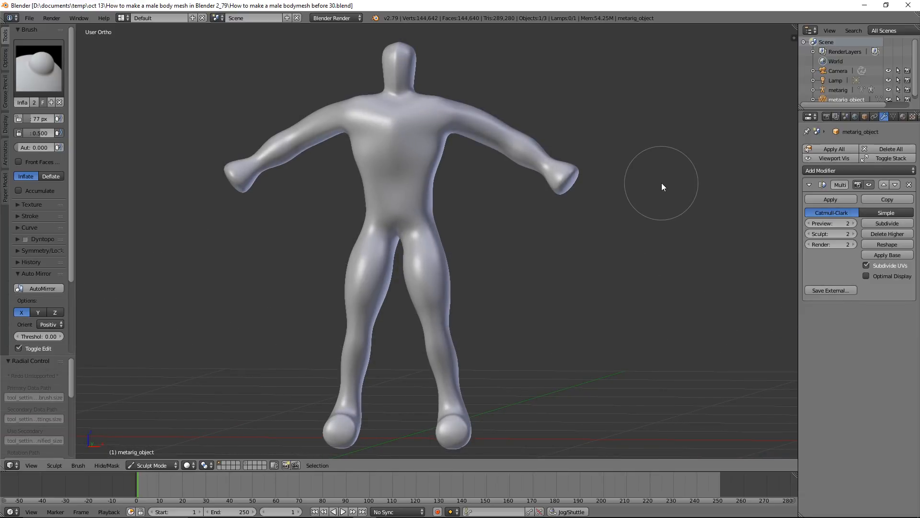
left_click(683, 183)
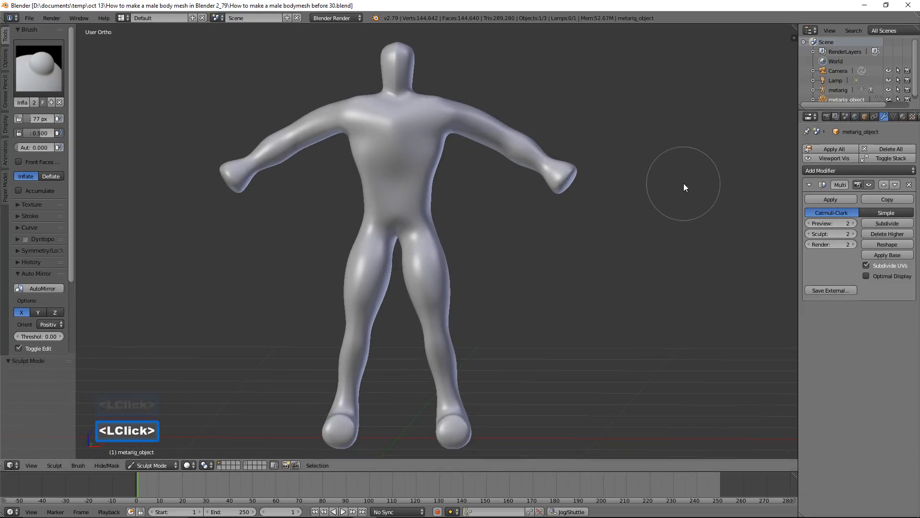
mouse_move(688, 214)
middle_mouse_down()
mouse_move(637, 223)
mouse_move(482, 214)
middle_mouse_up()
left_click(361, 355)
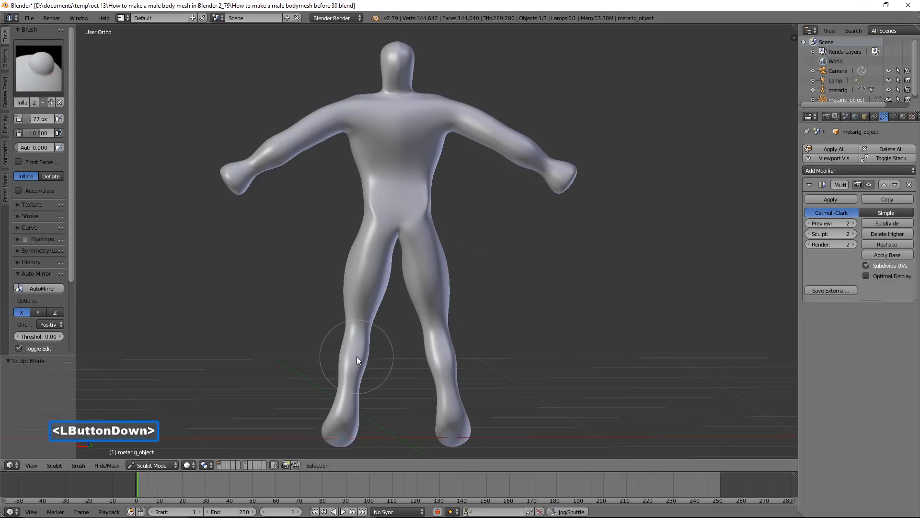
double_click(356, 356)
double_click(357, 355)
double_click(357, 356)
double_click(350, 354)
left_click(347, 354)
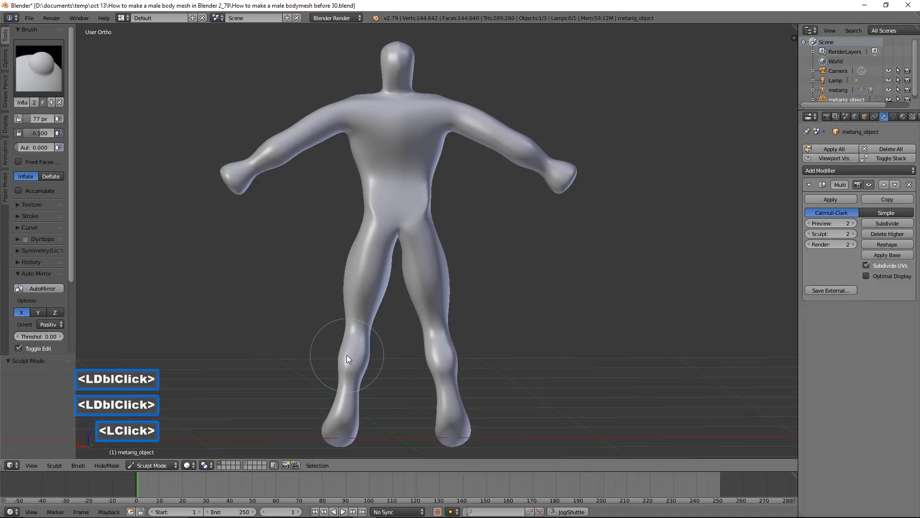
left_click(343, 355)
double_click(341, 354)
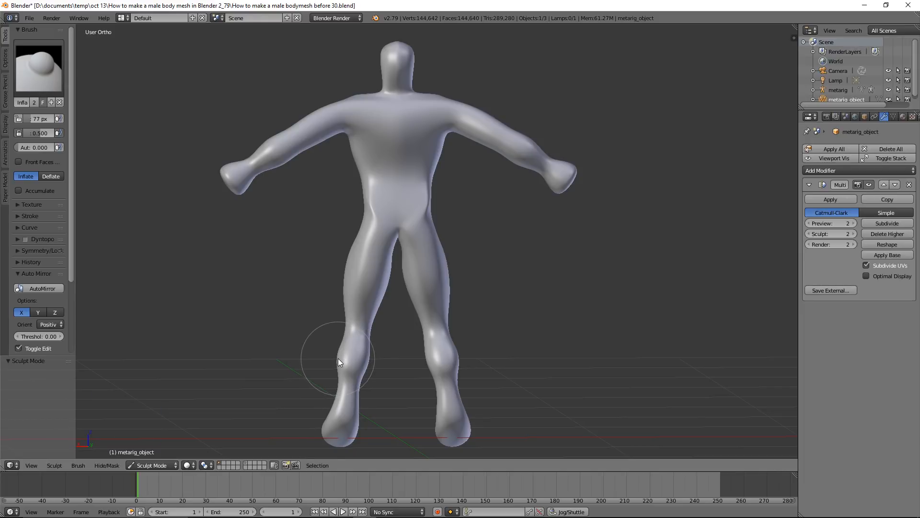
left_click(338, 358)
left_click(337, 358)
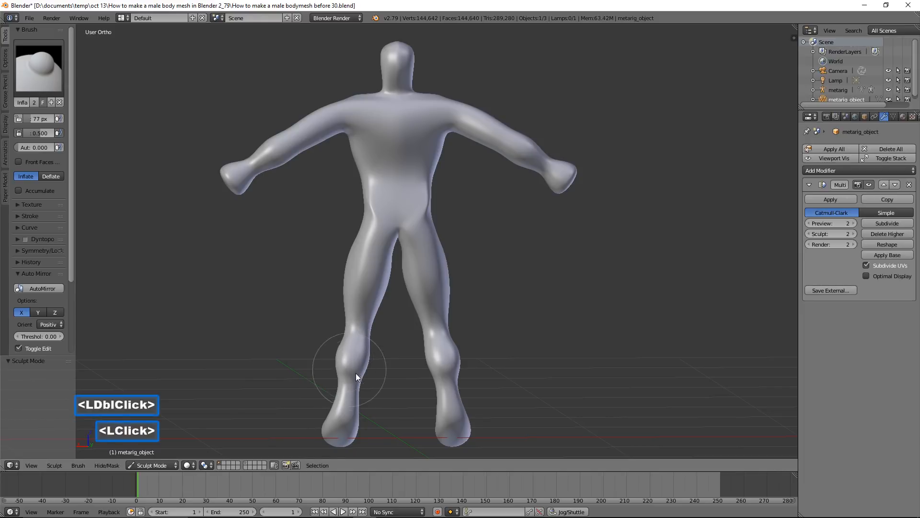
left_click(365, 367)
double_click(365, 367)
left_click(366, 366)
left_click(367, 364)
double_click(367, 364)
double_click(364, 362)
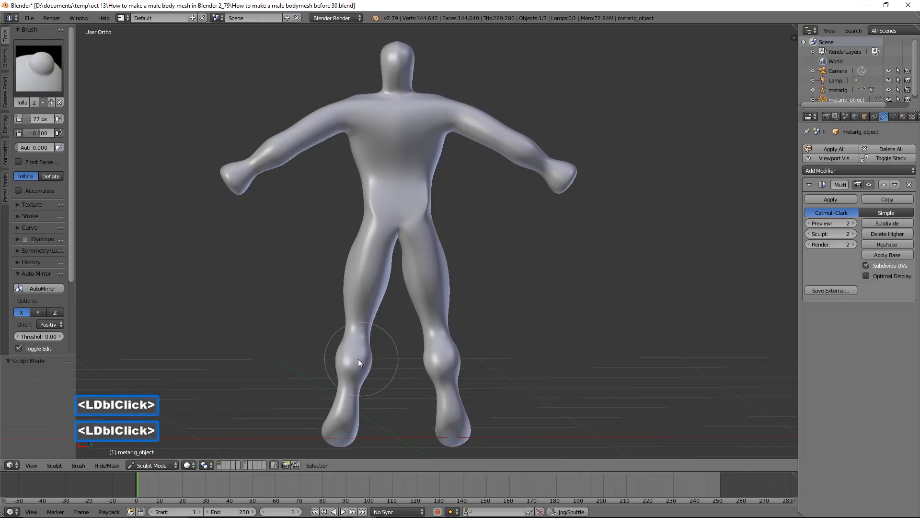
left_click(339, 356)
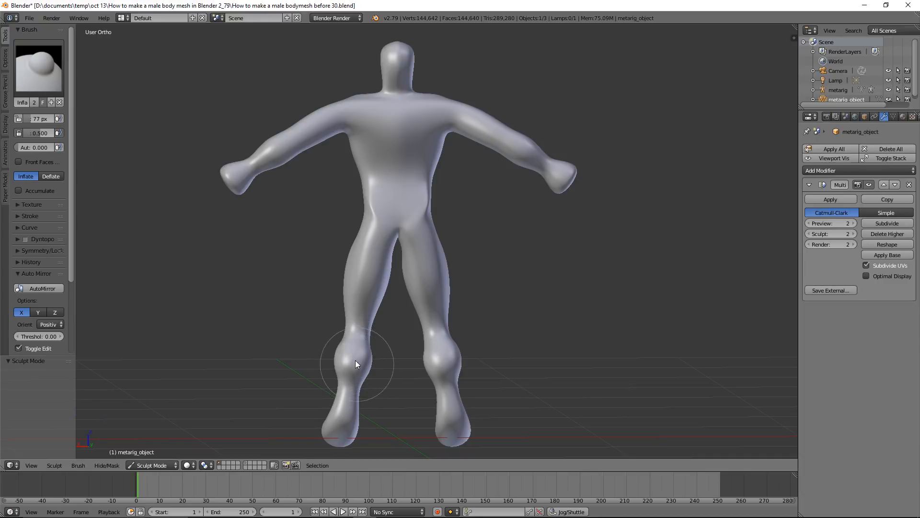
Inflate the buttocks and hip area on the back of the body with repeated Inflate/Deflate dabs
left_click(382, 217)
left_click(381, 215)
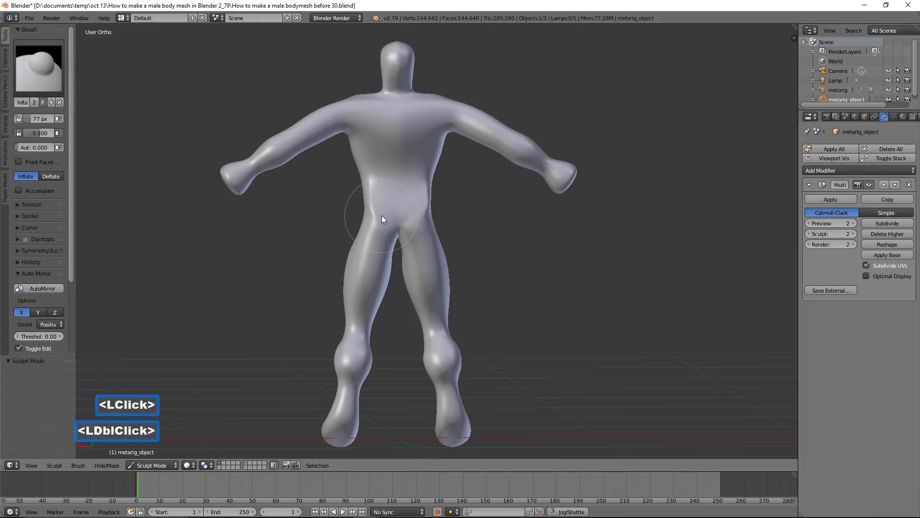
double_click(382, 213)
left_click(383, 211)
left_click(385, 208)
left_click(409, 204)
left_click(409, 204)
left_click(422, 213)
left_click(425, 213)
left_click(427, 208)
left_click(426, 207)
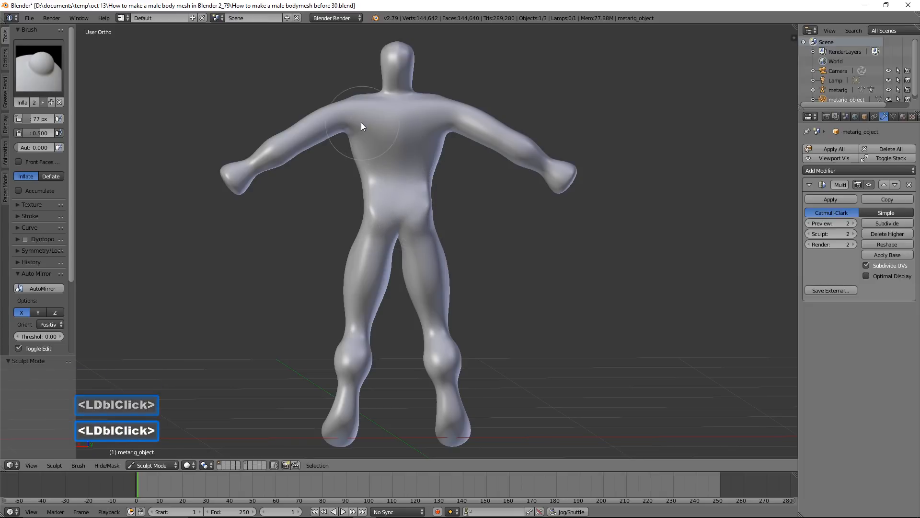
Inflate the upper torso with broad Inflate/Deflate strokes across the shoulder blades and back
mouse_move(357, 123)
left_mouse_down()
mouse_move(453, 136)
mouse_move(444, 139)
left_mouse_up()
mouse_move(444, 139)
middle_mouse_down()
mouse_move(367, 174)
mouse_move(560, 199)
mouse_move(419, 159)
middle_mouse_up()
left_click_drag(377, 149, 404, 151)
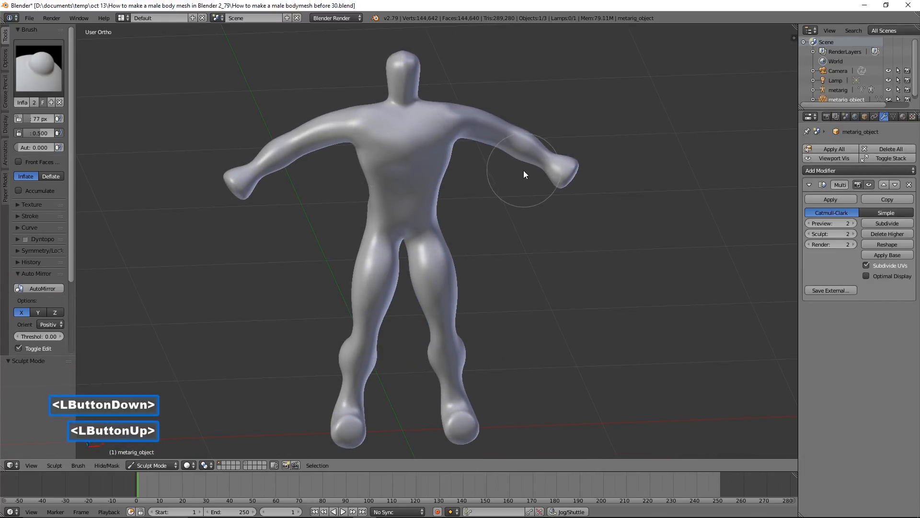
Build up the chest, abdomen and groin on the front of the body using the Blob brush at 77 px radius
mouse_move(619, 243)
middle_mouse_down()
mouse_move(604, 222)
mouse_move(548, 220)
mouse_move(620, 228)
mouse_move(633, 246)
mouse_move(630, 229)
middle_mouse_up()
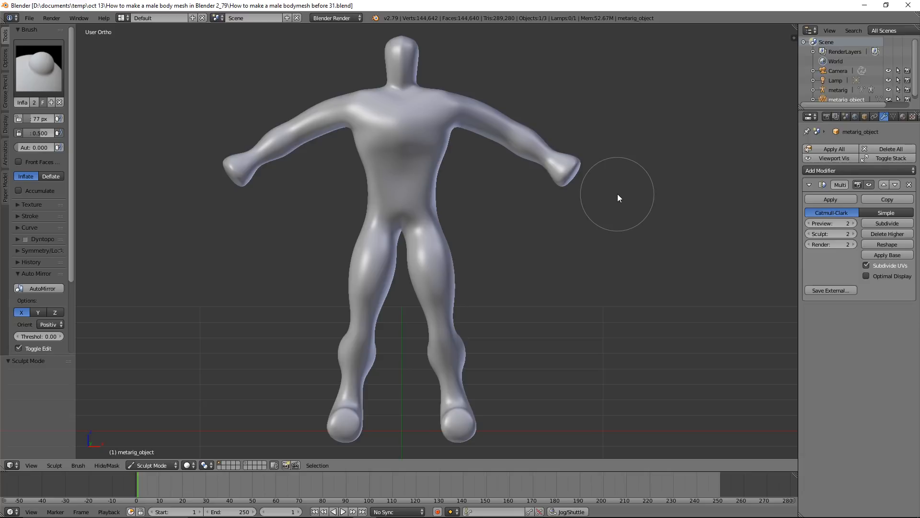
left_click(41, 77)
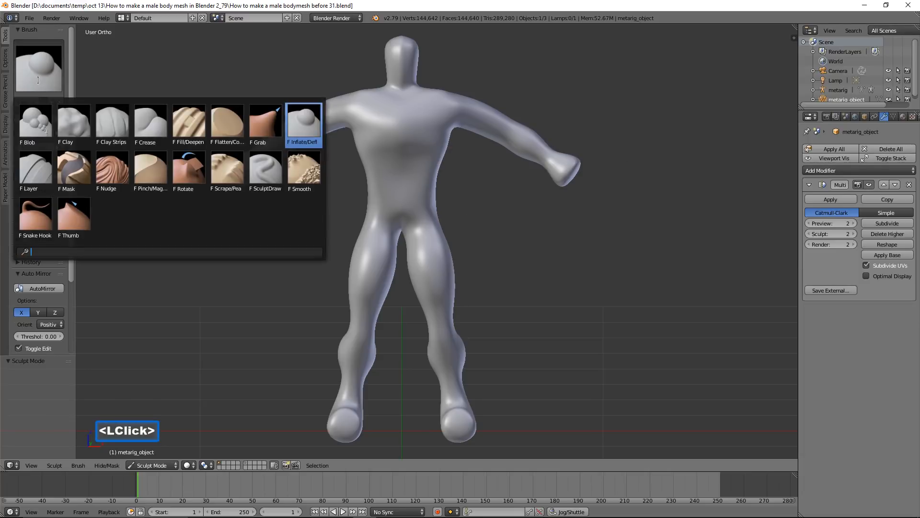
left_click(35, 123)
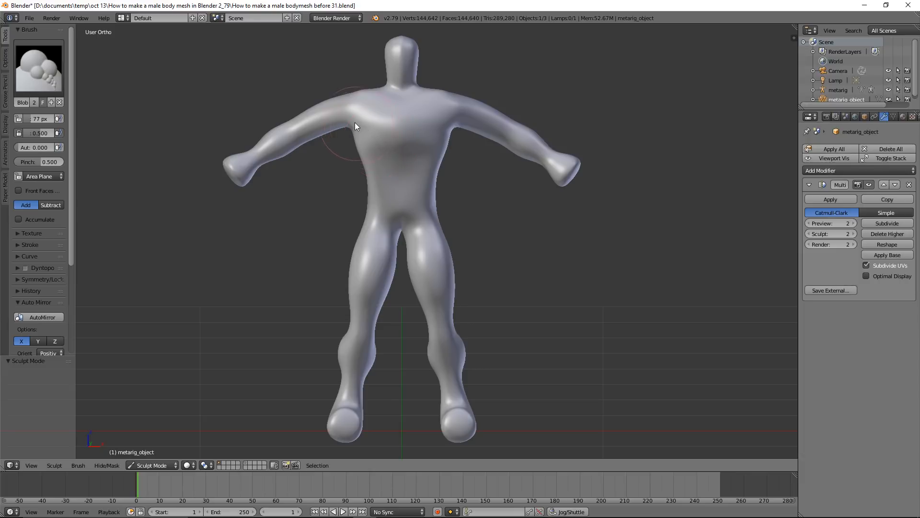
mouse_move(352, 124)
left_mouse_down()
mouse_move(411, 117)
mouse_move(439, 127)
mouse_move(398, 146)
mouse_move(399, 222)
left_mouse_up()
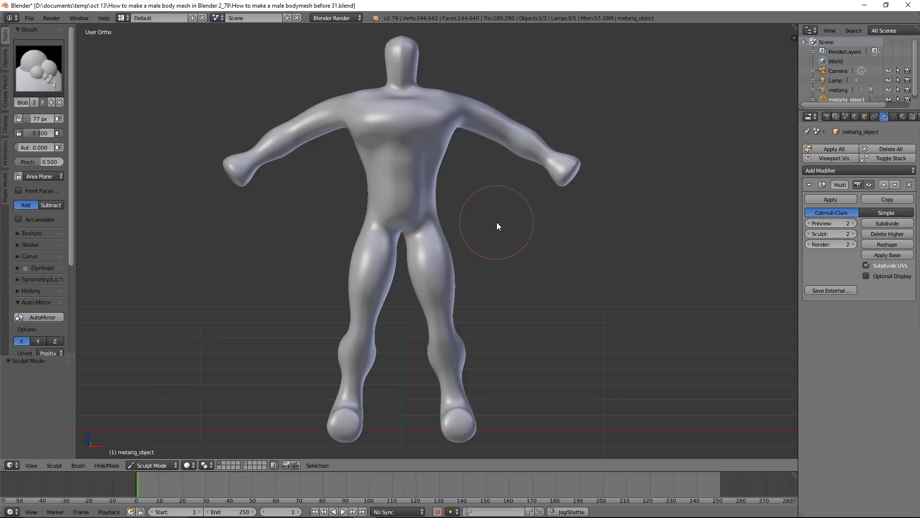
Sculpt a raised arch along the lower edge of the rib cage, from one side of the torso to the other, with the Blob brush
scroll(497, 222, "up", 2)
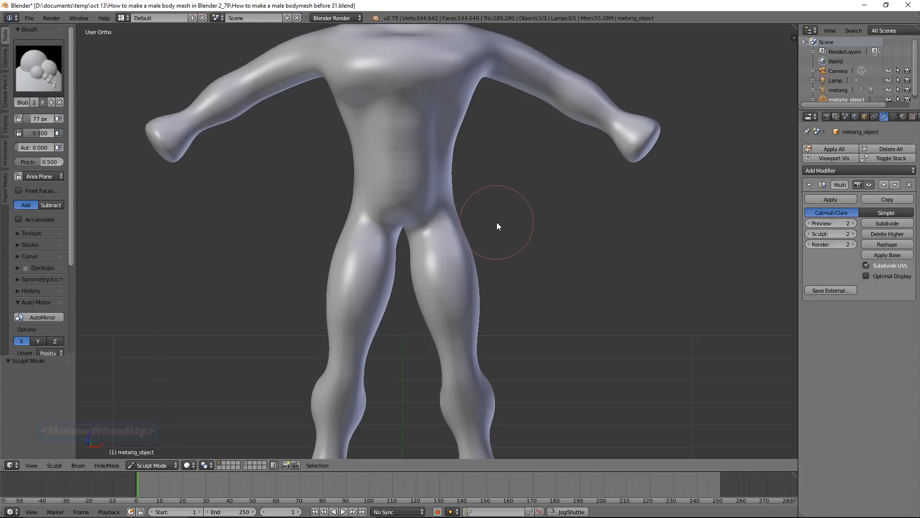
scroll(497, 222, "up", 1)
middle_click_drag(513, 160, 544, 264, "shift")
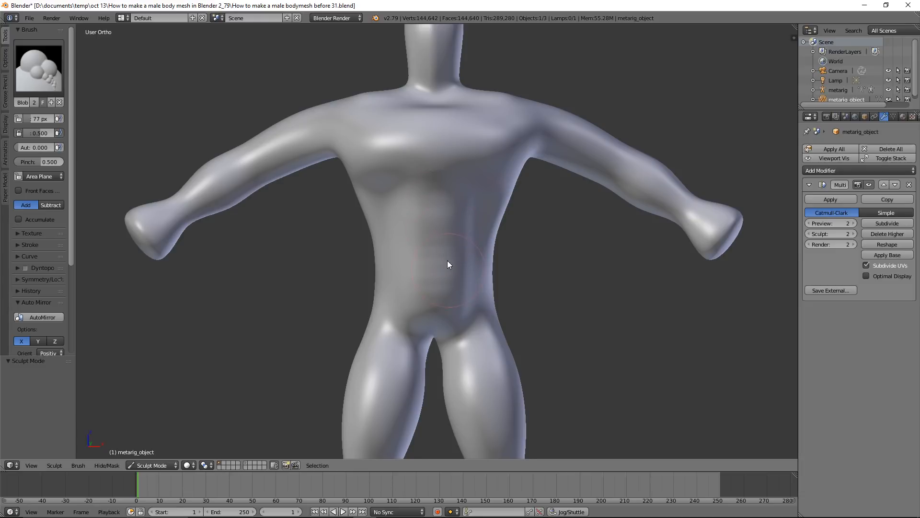
scroll(436, 252, "up", 3)
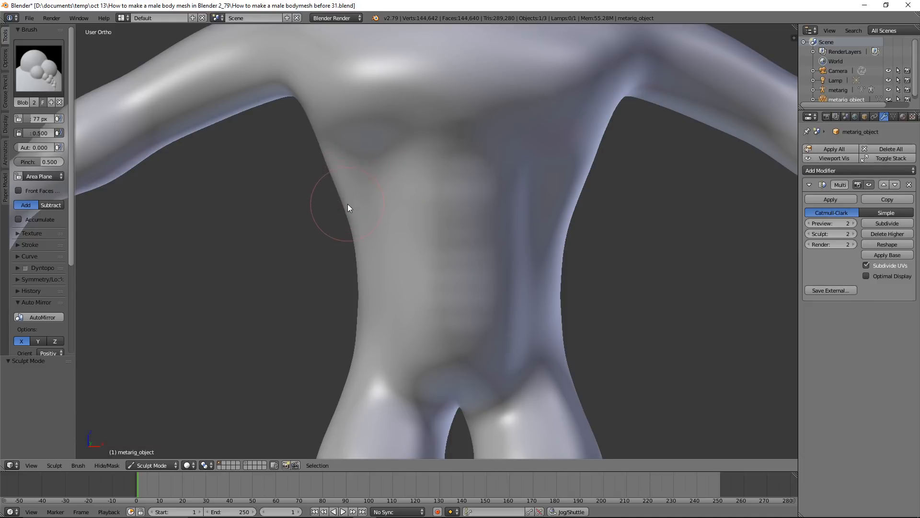
mouse_move(350, 211)
left_mouse_down()
mouse_move(386, 164)
mouse_move(486, 154)
mouse_move(533, 176)
mouse_move(569, 233)
left_mouse_up()
middle_click_drag(573, 232, 481, 234)
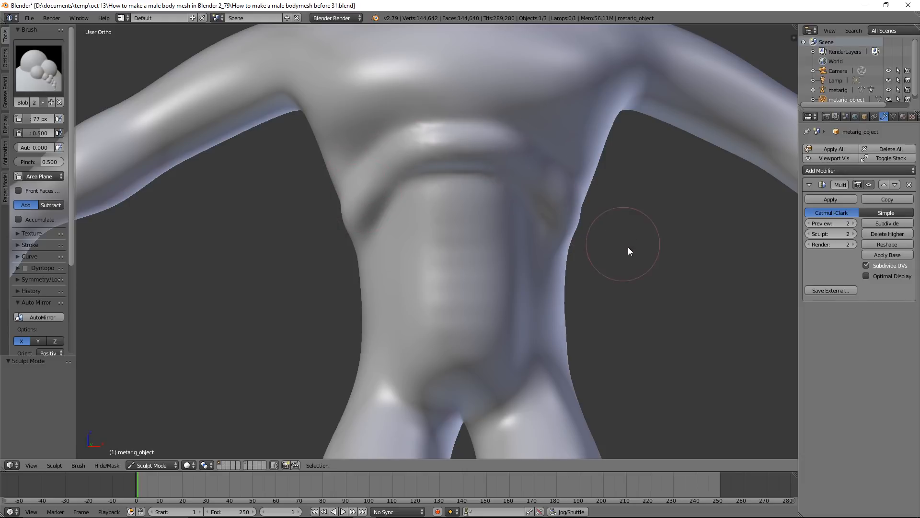
Pull the sides of the upper back outward below the armpits to form lats, using the Grab brush with a 117 px radius
scroll(634, 251, "down", 3)
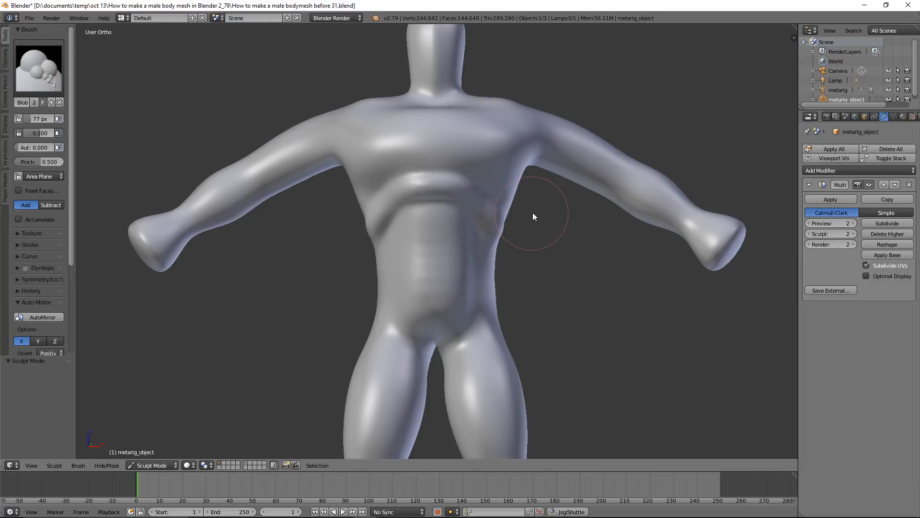
middle_click_drag(570, 192, 367, 196)
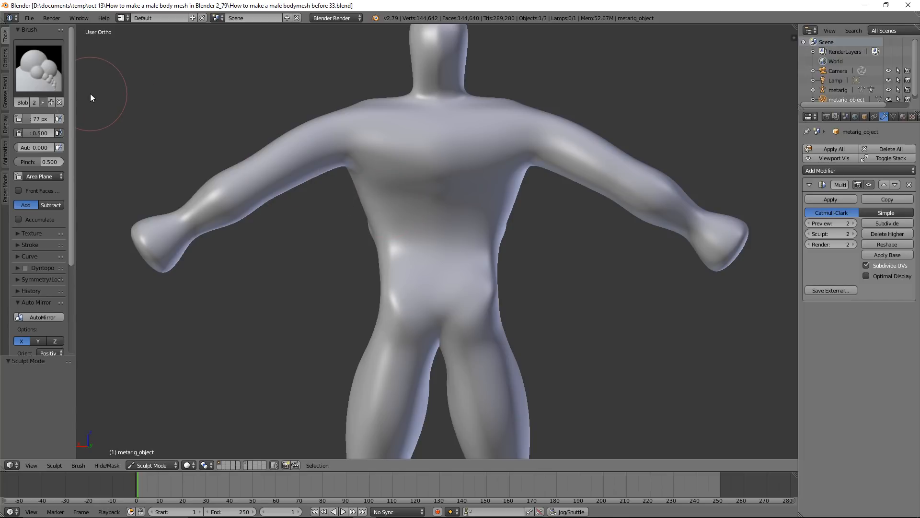
left_click(57, 81)
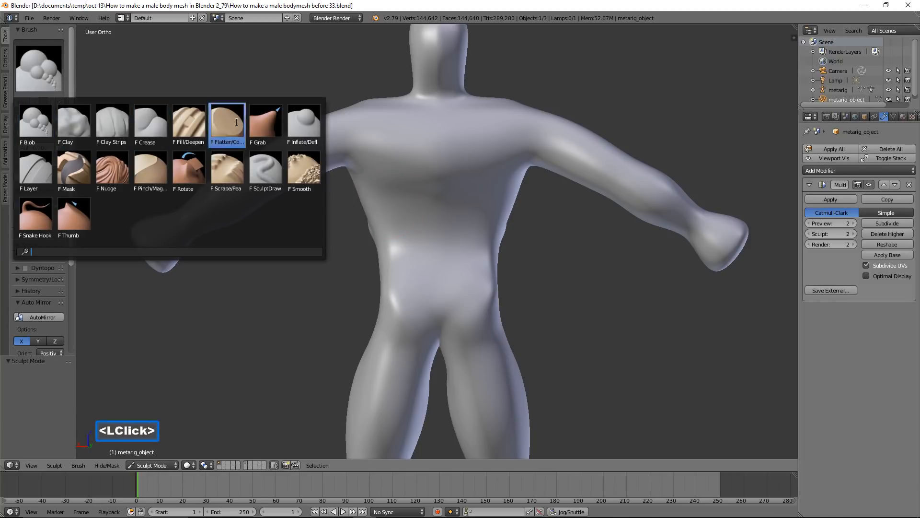
left_click(265, 123)
key("f")
left_click(343, 239)
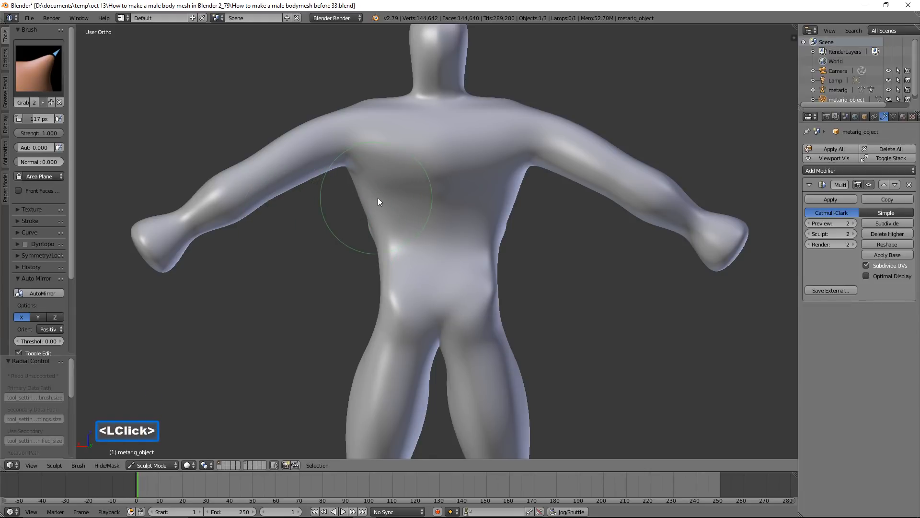
left_click_drag(381, 196, 357, 201)
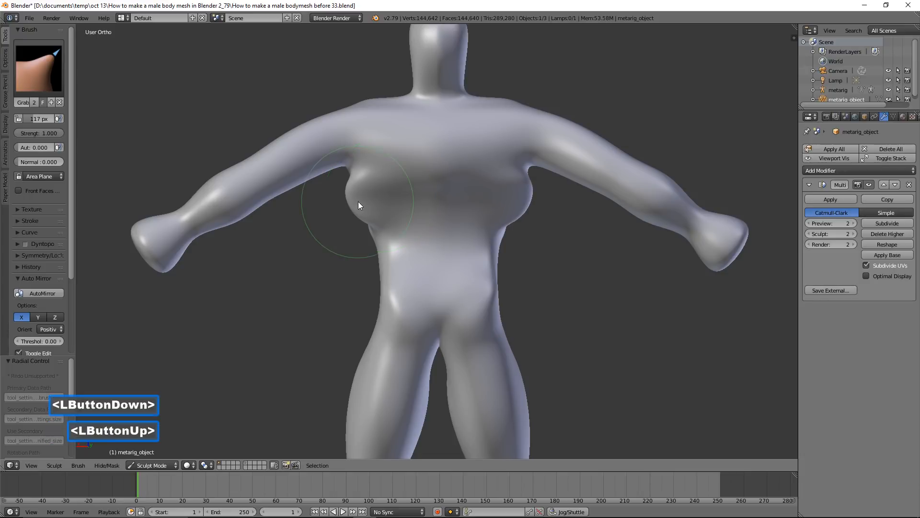
mouse_move(372, 227)
middle_mouse_down()
mouse_move(509, 212)
mouse_move(561, 224)
mouse_move(408, 231)
mouse_move(367, 216)
middle_mouse_up()
left_click_drag(353, 166, 343, 167)
mouse_move(367, 203)
middle_mouse_down()
mouse_move(450, 183)
mouse_move(504, 200)
mouse_move(383, 209)
middle_mouse_up()
Thicken the lats and sides of the back using the Inflate/Deflate brush at 117 px radius
left_click(52, 78)
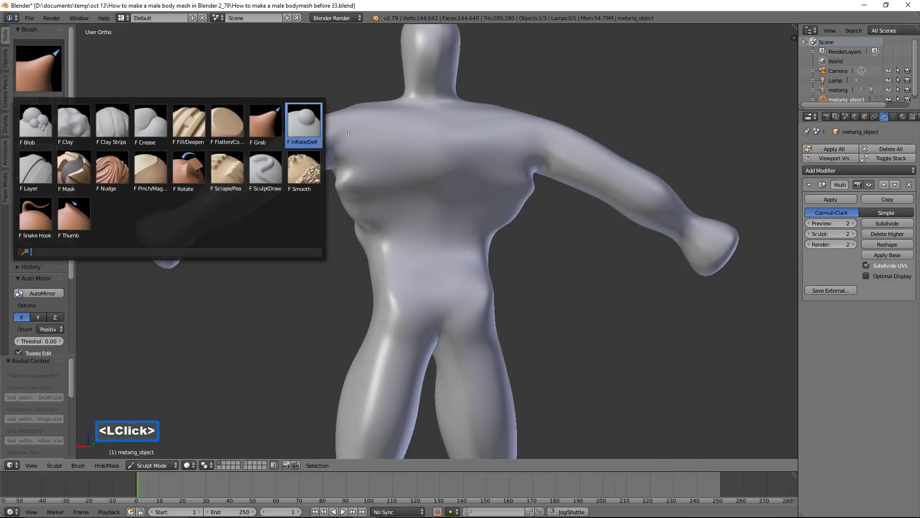
left_click(303, 119)
mouse_move(335, 148)
left_mouse_down()
mouse_move(379, 180)
mouse_move(377, 147)
mouse_move(395, 211)
mouse_move(375, 229)
left_mouse_up()
middle_click_drag(375, 230, 539, 243)
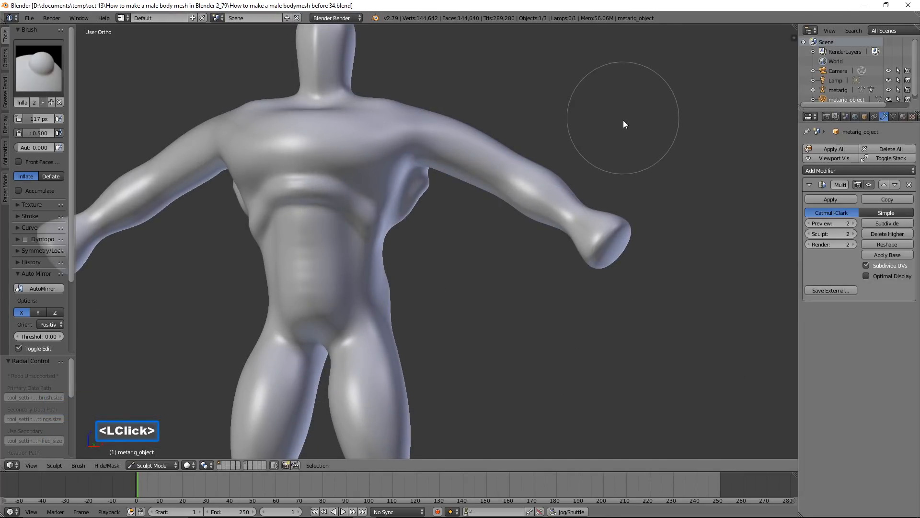
Reshape the front and back profile of the head and jaw using the Grab brush with a 129 px radius
middle_click_drag(629, 128, 591, 240)
scroll(590, 240, "up", 2)
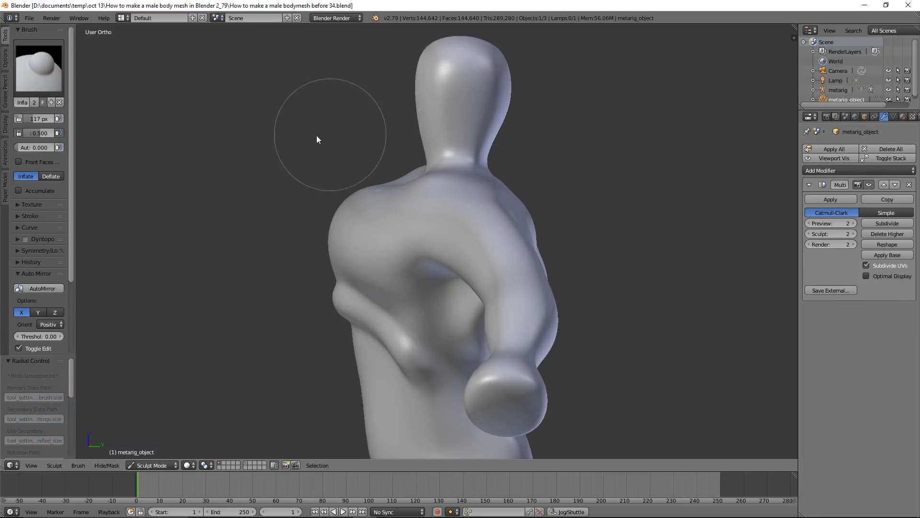
left_click(58, 80)
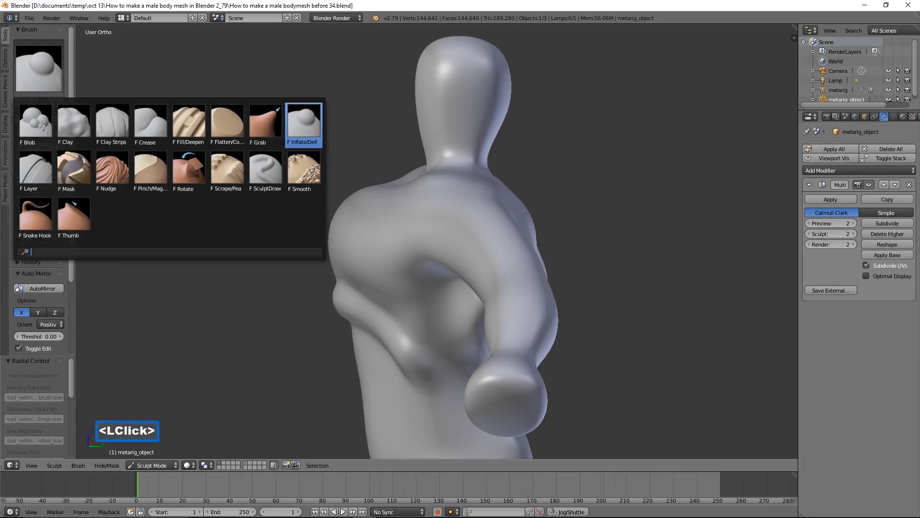
left_click(263, 125)
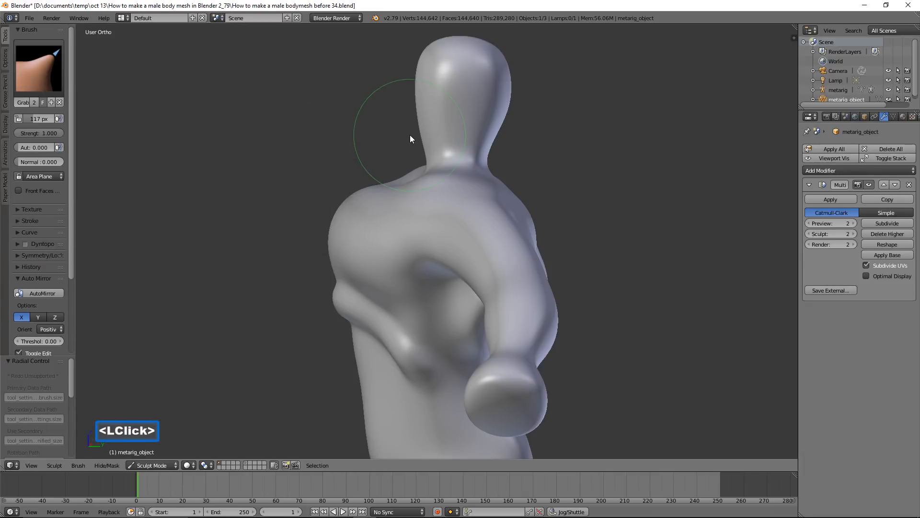
scroll(410, 134, "up", 1)
middle_click_drag(422, 124, 478, 190)
key("f")
left_click(467, 201)
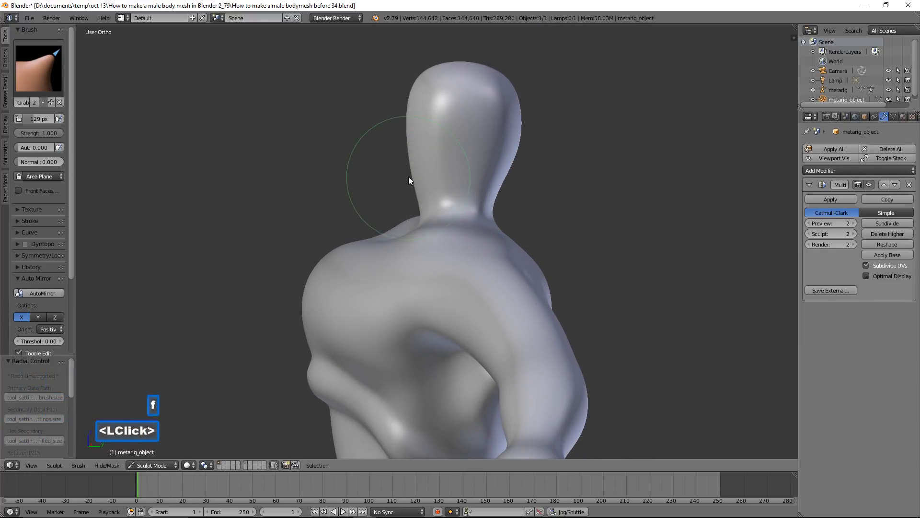
left_click_drag(415, 172, 403, 178)
mouse_move(408, 133)
left_mouse_down()
mouse_move(400, 126)
mouse_move(409, 86)
left_mouse_up()
mouse_move(410, 130)
middle_mouse_down()
mouse_move(501, 147)
mouse_move(502, 157)
middle_mouse_up()
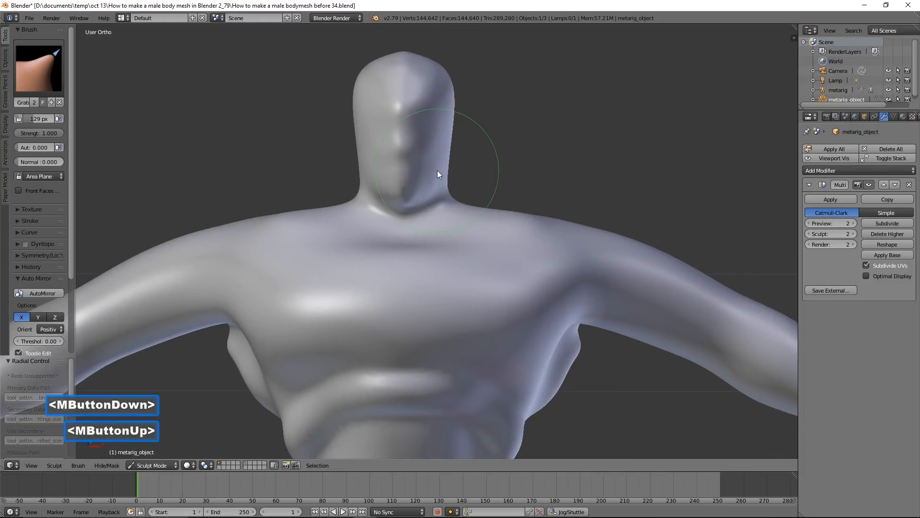
Smooth the front of the face from the forehead down to the chin
left_click_drag(409, 160, 407, 155, "shift")
left_click_drag(406, 144, 406, 142, "shift")
left_click_drag(400, 105, 404, 119, "shift")
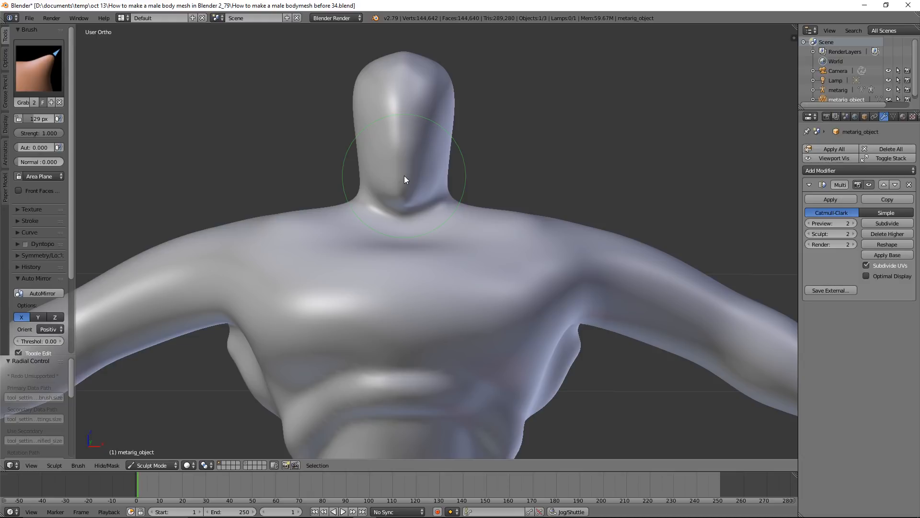
double_click(406, 191, "shift")
double_click(406, 192, "shift")
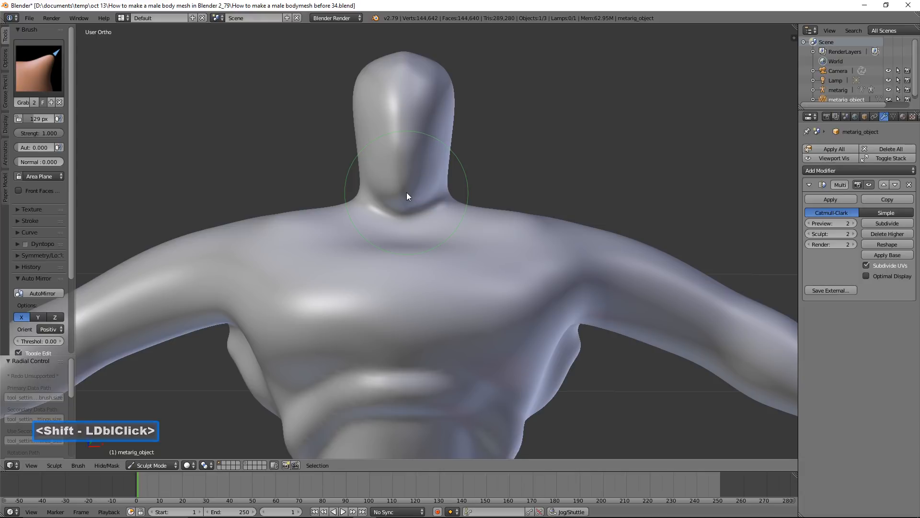
Define the neck beneath the jaw and form hollows above the collarbones, using the Grab brush and smoothing
left_click_drag(477, 209, 476, 226)
mouse_move(475, 225)
middle_mouse_down()
mouse_move(453, 242)
mouse_move(426, 215)
middle_mouse_up()
scroll(427, 215, "up", 2)
left_click_drag(460, 199, 463, 210)
mouse_move(463, 210)
middle_mouse_down()
mouse_move(431, 197)
mouse_move(443, 183)
middle_mouse_up()
left_click_drag(443, 183, 455, 182)
middle_click_drag(455, 182, 516, 193)
mouse_move(431, 231)
left_mouse_down()
mouse_move(436, 239)
mouse_move(422, 213)
mouse_move(424, 222)
left_mouse_up()
mouse_move(425, 222)
middle_mouse_down()
mouse_move(525, 222)
mouse_move(410, 217)
mouse_move(553, 217)
middle_mouse_up()
mouse_move(494, 229)
left_mouse_down("shift")
mouse_move(462, 236)
mouse_move(551, 208)
mouse_move(450, 246)
mouse_move(420, 242)
mouse_move(534, 220)
left_mouse_up("shift")
Refine the base of the neck and the tops of the shoulders with the Grab brush and smoothing
key("g")
scroll(530, 218, "down", 2)
middle_click_drag(530, 215, 438, 252)
mouse_move(438, 254)
left_mouse_down("shift")
mouse_move(393, 262)
mouse_move(473, 258)
left_mouse_up("shift")
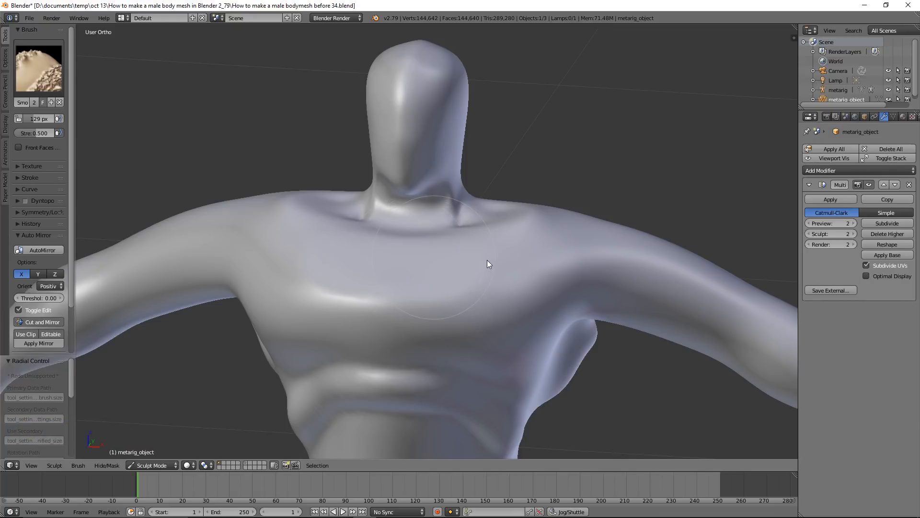
key("g")
mouse_move(613, 213)
middle_mouse_down()
mouse_move(560, 228)
mouse_move(426, 193)
middle_mouse_up()
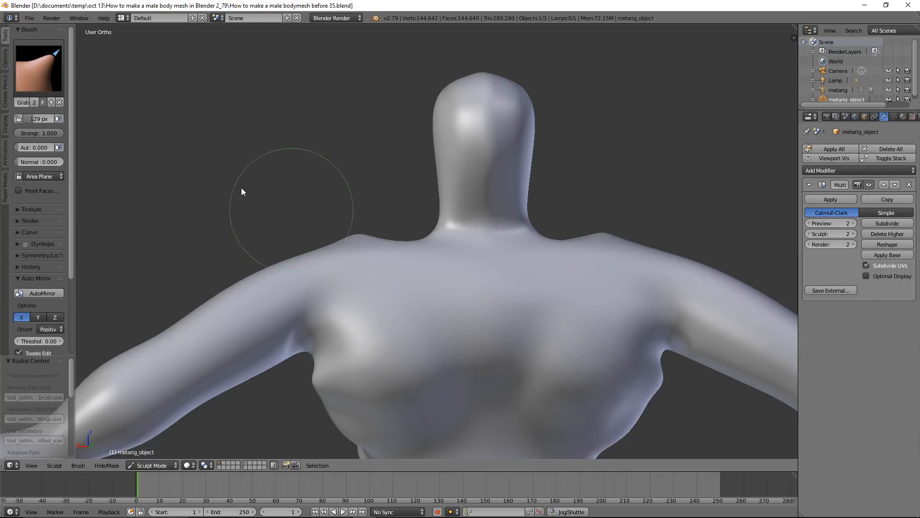
Build up the trapezius muscles between the neck, shoulders and mid-back using the Blob brush with a 93 px radius
left_click(58, 81)
left_click(35, 118)
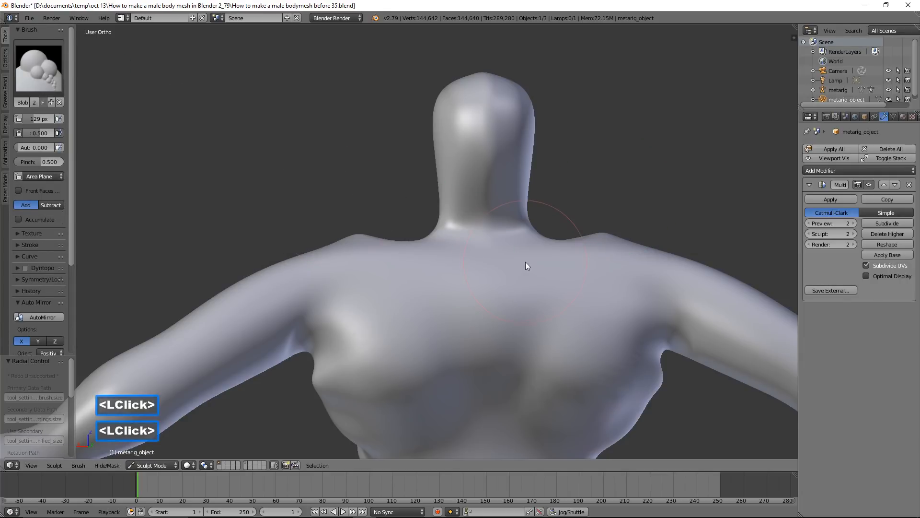
scroll(525, 265, "down", 2)
middle_click_drag(519, 286, 514, 216, "shift")
scroll(513, 216, "up", 2)
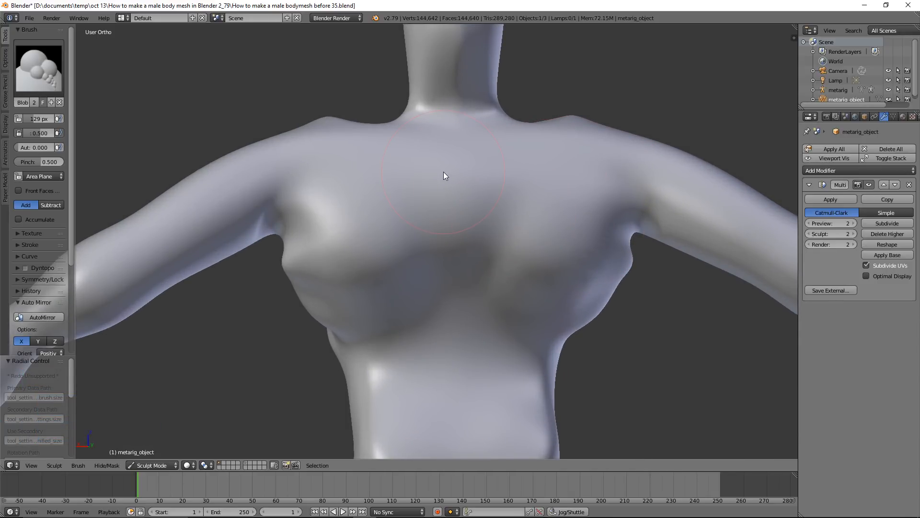
key("f")
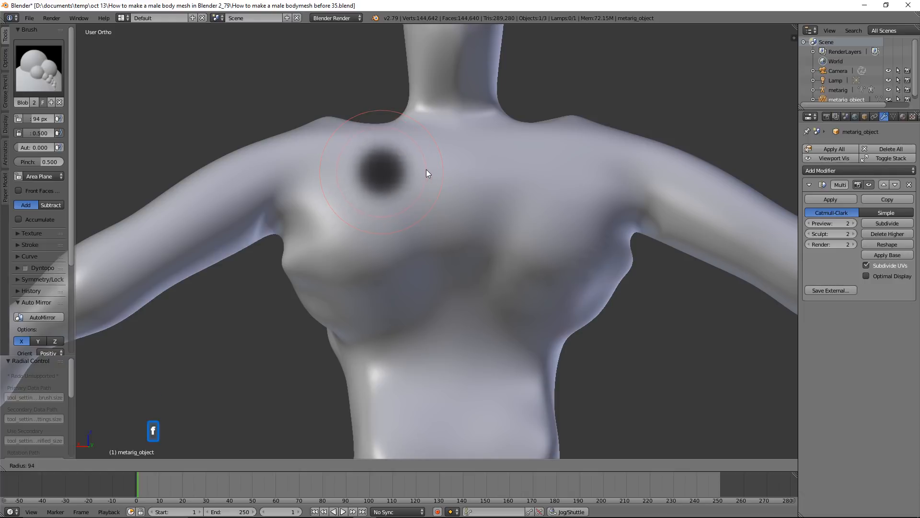
left_click(435, 148)
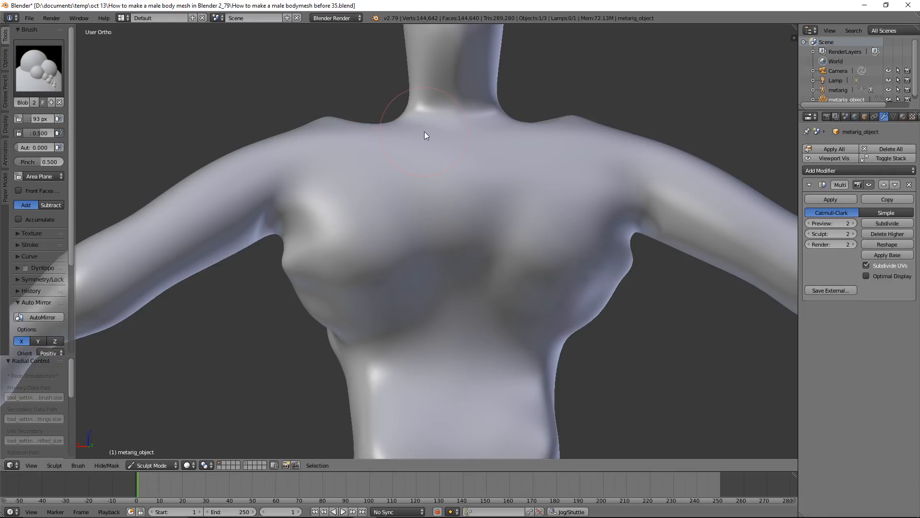
mouse_move(427, 128)
left_mouse_down()
mouse_move(374, 146)
mouse_move(438, 207)
mouse_move(446, 193)
mouse_move(426, 129)
left_mouse_up()
mouse_move(426, 125)
middle_mouse_down()
mouse_move(422, 162)
mouse_move(441, 165)
middle_mouse_up()
mouse_move(369, 128)
left_mouse_down()
mouse_move(344, 142)
mouse_move(380, 156)
mouse_move(439, 203)
left_mouse_up()
middle_click_drag(439, 203, 401, 191)
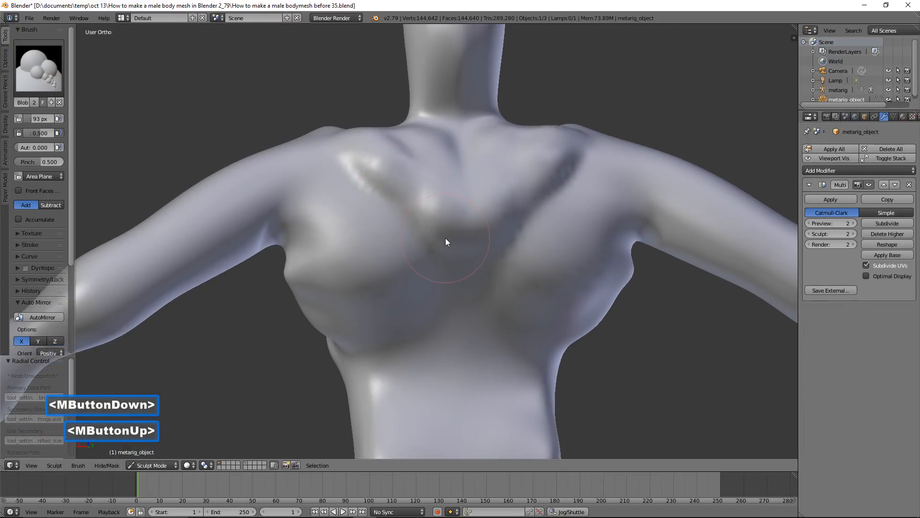
Sculpt a raised column along the spine from the upper back to the waist using the Blob brush at 53 px
scroll(452, 243, "down", 1)
key("f")
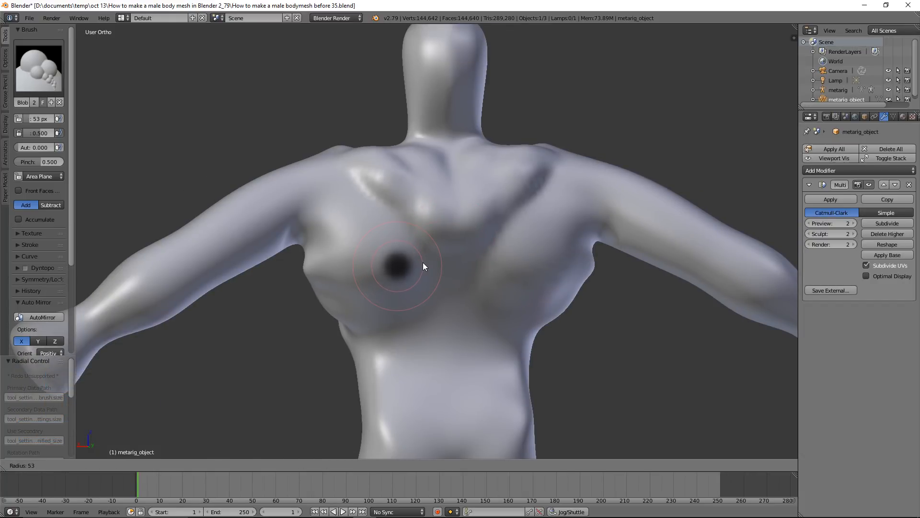
left_click(423, 263)
left_click_drag(442, 261, 445, 429)
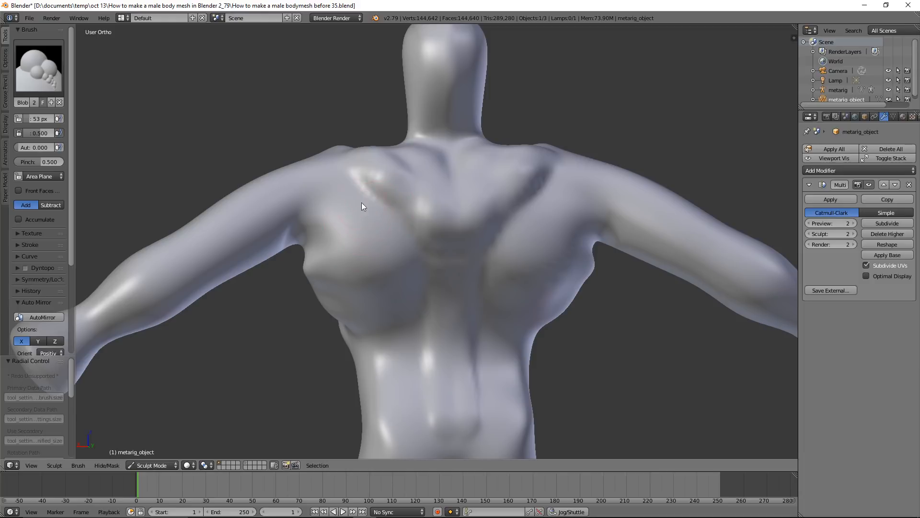
Build up the shoulder blades and curved muscle ridges across the lats below them with the 53 px Blob brush
mouse_move(360, 240)
left_mouse_down()
mouse_move(375, 234)
mouse_move(346, 243)
mouse_move(356, 218)
mouse_move(360, 253)
left_mouse_up()
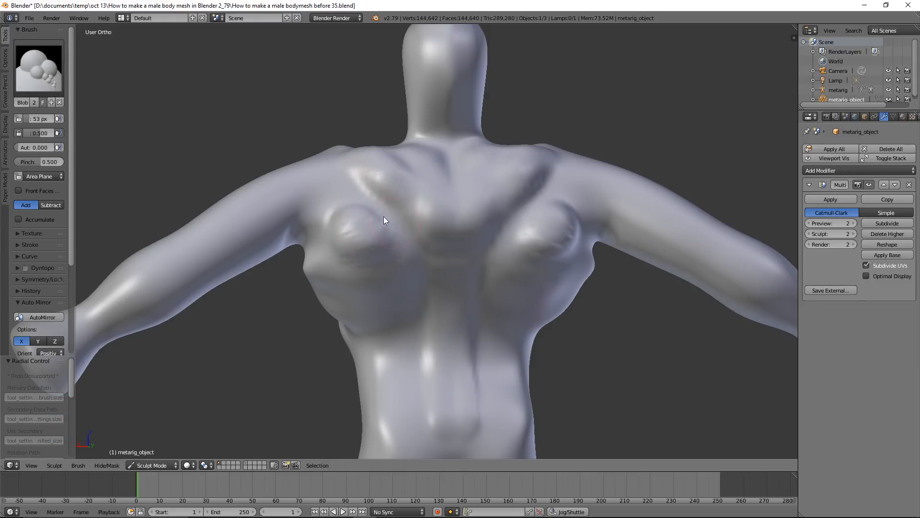
mouse_move(401, 253)
left_mouse_down()
mouse_move(383, 207)
mouse_move(357, 195)
mouse_move(331, 203)
mouse_move(317, 230)
mouse_move(323, 266)
mouse_move(351, 288)
mouse_move(393, 280)
mouse_move(408, 262)
mouse_move(400, 299)
left_mouse_up()
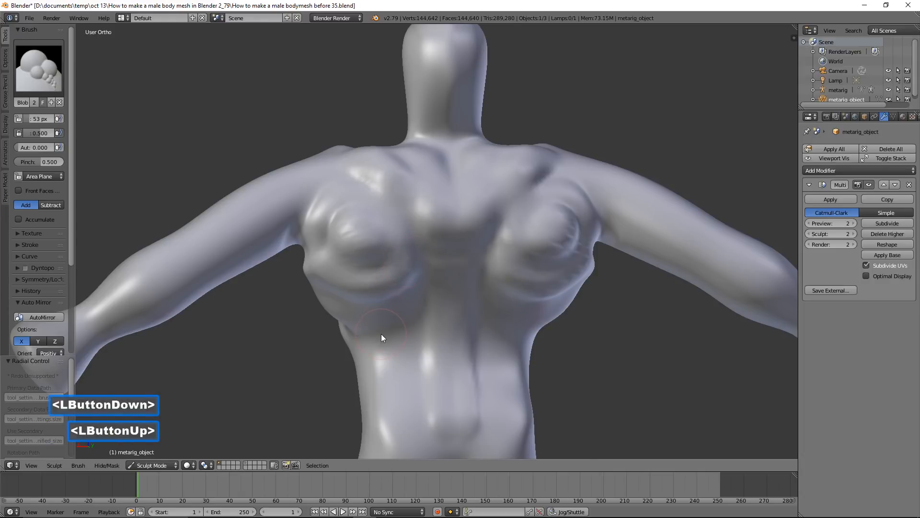
scroll(374, 340, "up", 2)
mouse_move(323, 333)
left_mouse_down()
mouse_move(361, 345)
mouse_move(422, 317)
mouse_move(392, 341)
mouse_move(333, 340)
mouse_move(415, 327)
left_mouse_up()
scroll(415, 327, "down", 2)
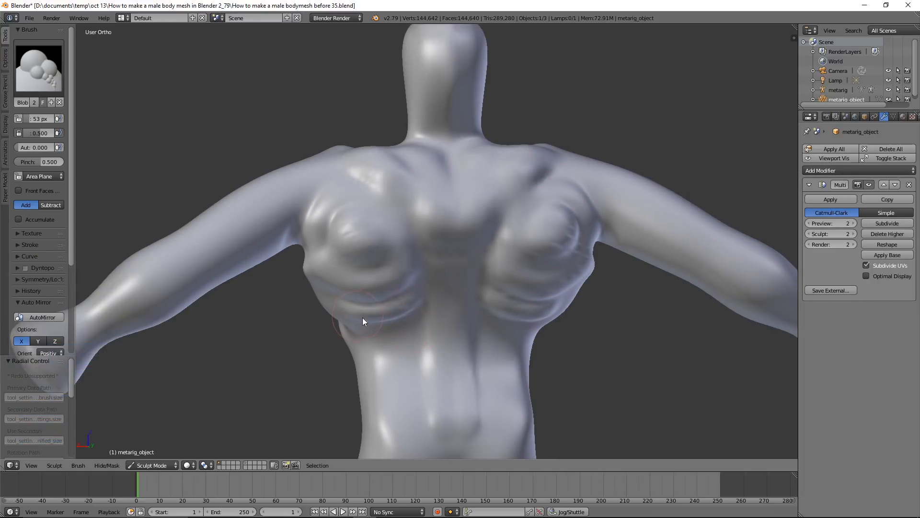
Build up the deltoid muscles over the shoulders and the tops of the arms with the 53 px Blob brush
middle_click_drag(329, 214, 453, 241)
mouse_move(345, 246)
left_mouse_down()
mouse_move(338, 248)
mouse_move(372, 282)
mouse_move(396, 285)
mouse_move(381, 238)
mouse_move(344, 266)
mouse_move(375, 303)
mouse_move(409, 319)
mouse_move(407, 283)
mouse_move(356, 255)
mouse_move(374, 311)
left_mouse_up()
mouse_move(374, 311)
middle_mouse_down()
mouse_move(460, 280)
mouse_move(393, 302)
mouse_move(332, 297)
mouse_move(366, 312)
middle_mouse_up()
mouse_move(366, 312)
left_mouse_down()
mouse_move(399, 306)
mouse_move(430, 271)
mouse_move(407, 253)
mouse_move(372, 290)
left_mouse_up()
middle_click_drag(372, 289, 453, 276)
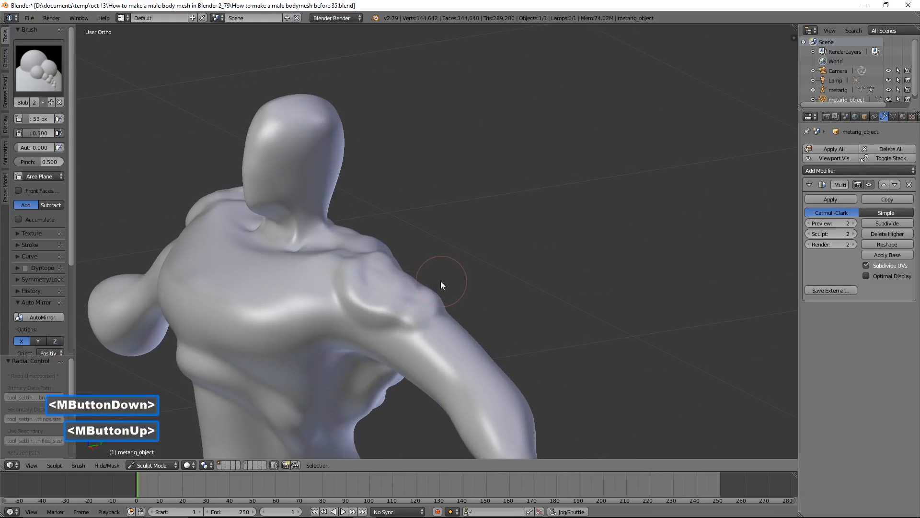
mouse_move(399, 289)
left_mouse_down("shift")
mouse_move(386, 269)
mouse_move(398, 286)
mouse_move(355, 272)
mouse_move(376, 300)
left_mouse_up("shift")
mouse_move(431, 299)
left_mouse_down()
mouse_move(364, 274)
mouse_move(353, 284)
mouse_move(403, 310)
mouse_move(416, 307)
left_mouse_up()
middle_click_drag(444, 286, 351, 280)
Smooth the surface of the deltoids and their transition into the upper arms and chest
mouse_move(410, 291)
left_mouse_down("shift")
mouse_move(450, 278)
mouse_move(435, 277)
mouse_move(395, 304)
mouse_move(420, 295)
left_mouse_up("shift")
mouse_move(418, 296)
middle_mouse_down()
mouse_move(398, 301)
mouse_move(513, 291)
mouse_move(545, 305)
mouse_move(473, 327)
middle_mouse_up()
mouse_move(417, 320)
left_mouse_down("shift")
mouse_move(378, 273)
mouse_move(358, 282)
left_mouse_up("shift")
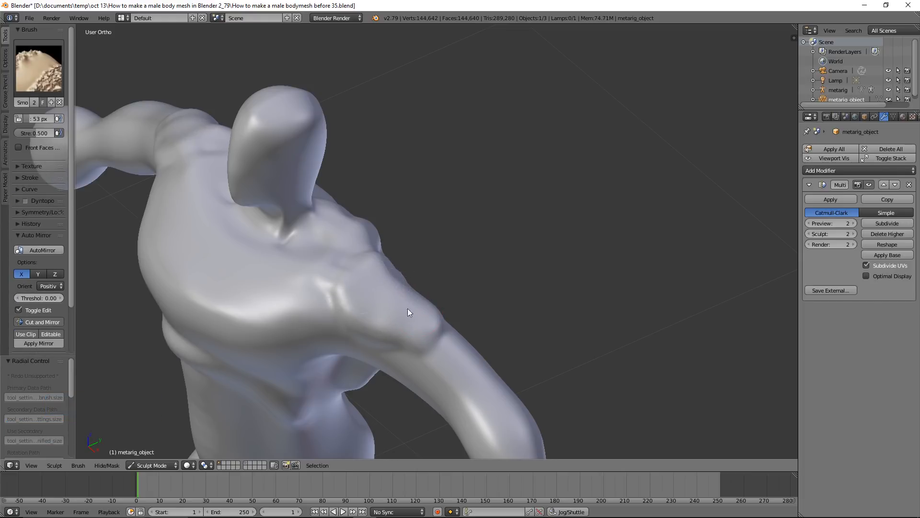
left_click_drag(408, 309, 392, 309, "shift")
mouse_move(392, 310)
middle_mouse_down()
mouse_move(414, 287)
mouse_move(375, 303)
mouse_move(407, 280)
mouse_move(406, 229)
middle_mouse_up()
Build up the biceps along the front of the upper arms using the Blob brush with a 90 px radius
scroll(399, 292, "down", 1)
scroll(395, 303, "down", 1)
scroll(395, 257, "up", 2)
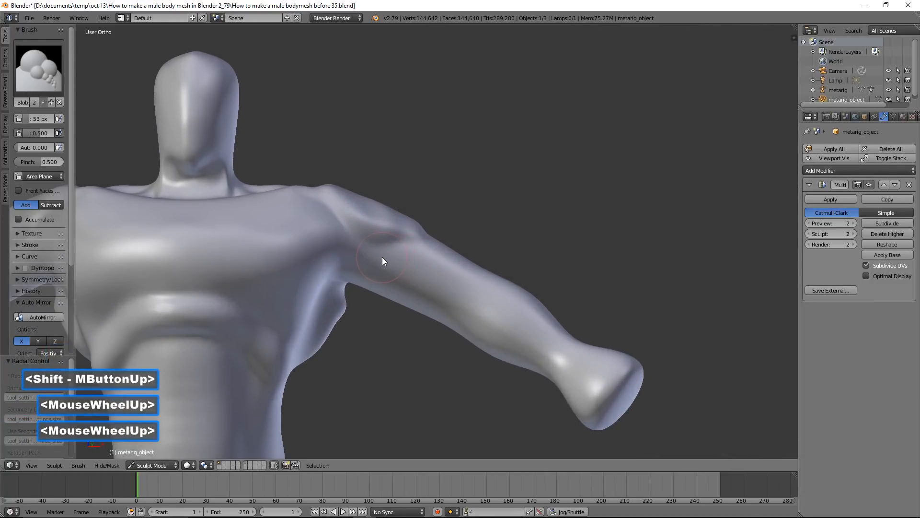
key("f")
left_click(395, 277)
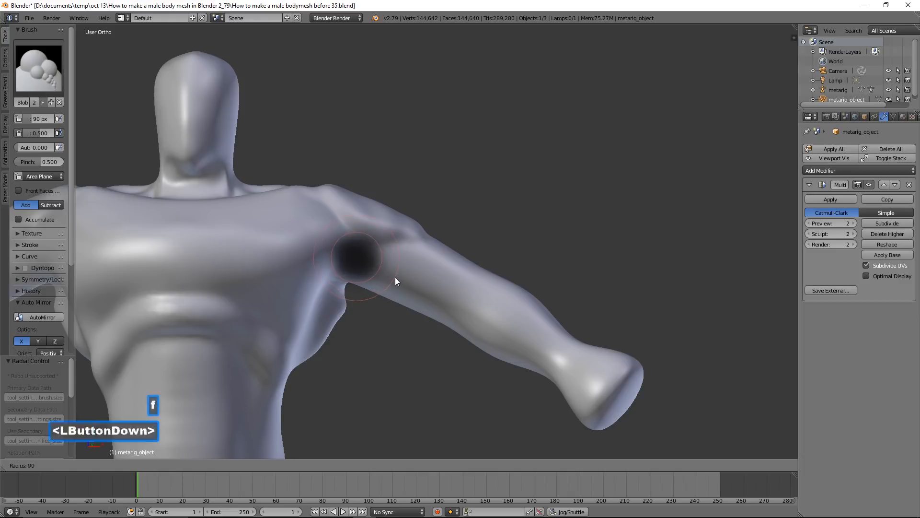
mouse_move(376, 267)
left_mouse_down()
mouse_move(455, 302)
mouse_move(410, 268)
mouse_move(388, 261)
mouse_move(443, 285)
mouse_move(452, 300)
left_mouse_up()
mouse_move(578, 236)
middle_mouse_down()
mouse_move(484, 265)
mouse_move(531, 263)
middle_mouse_up()
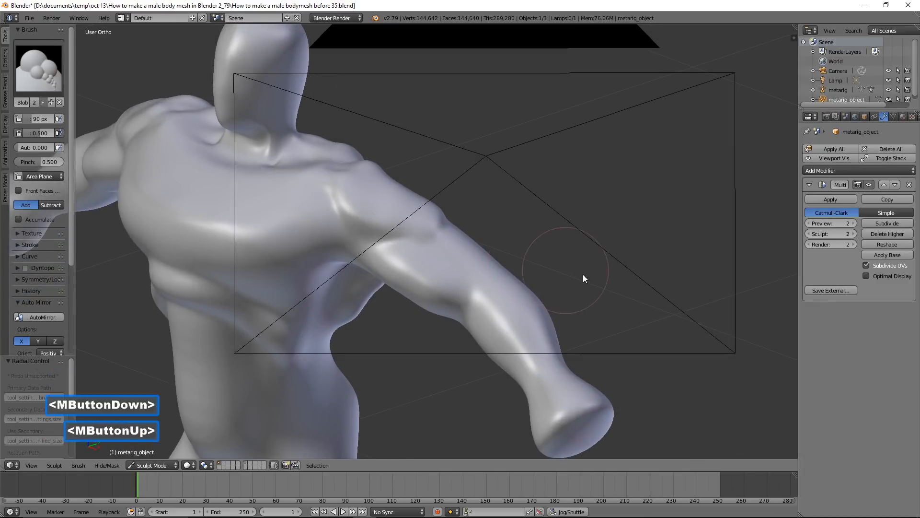
middle_click_drag(547, 294, 606, 281)
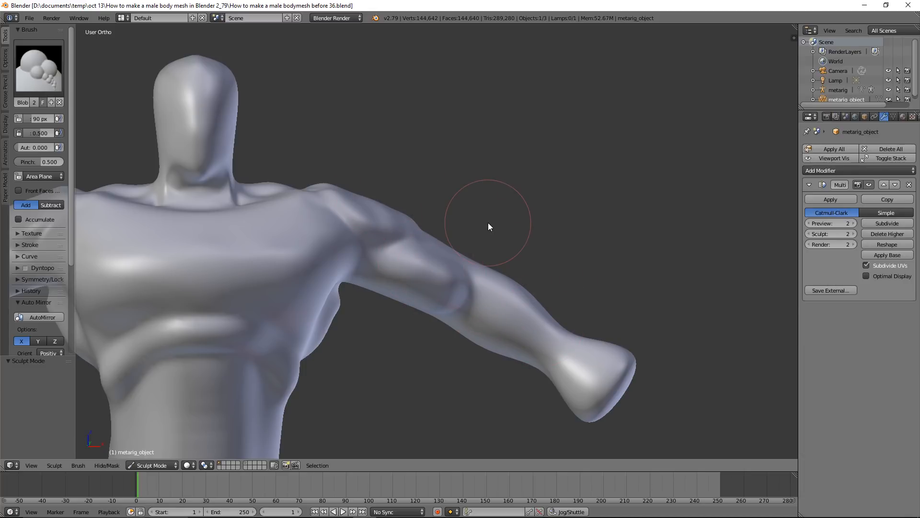
Add muscle volume along the upper side of the forearms, from elbow towards wrist, with the 90 px Blob brush
left_click(15, 280)
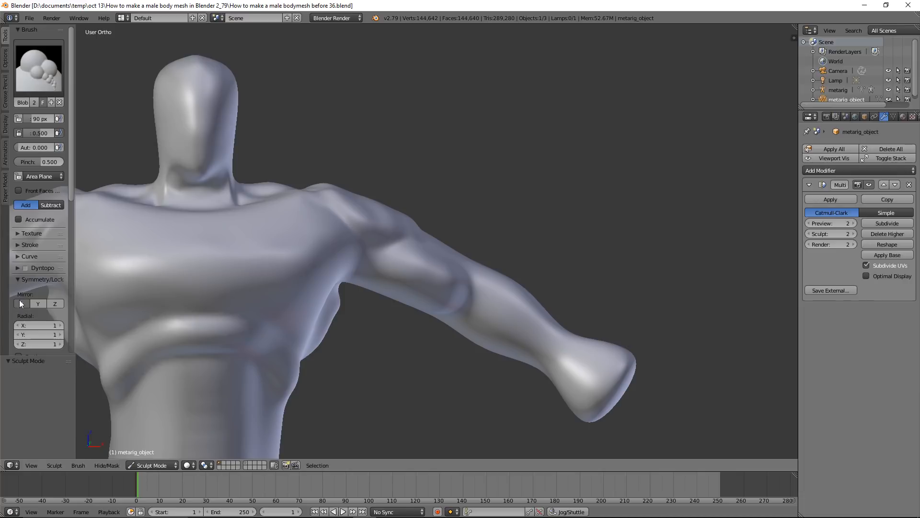
left_click(17, 279)
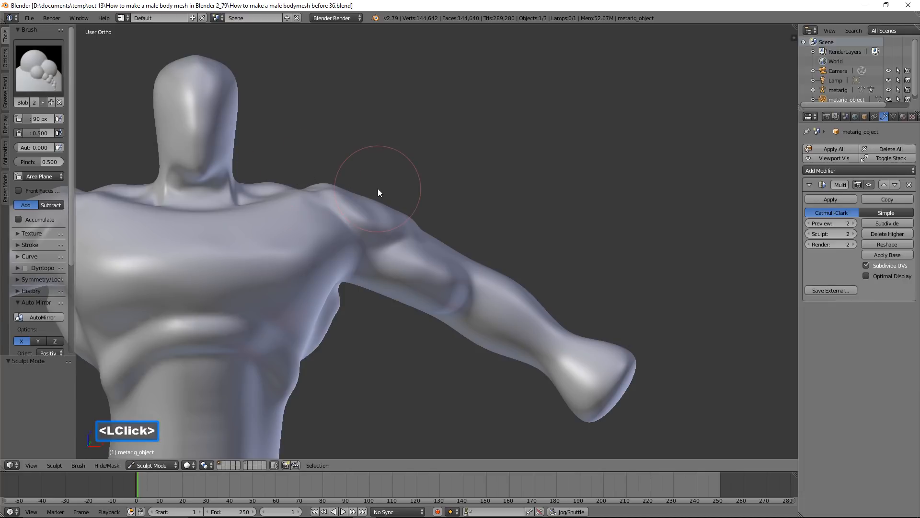
mouse_move(492, 291)
left_mouse_down()
mouse_move(539, 317)
mouse_move(551, 354)
left_mouse_up()
mouse_move(551, 355)
middle_mouse_down()
mouse_move(559, 334)
mouse_move(574, 390)
mouse_move(525, 346)
mouse_move(530, 308)
mouse_move(525, 320)
middle_mouse_up()
mouse_move(525, 320)
left_mouse_down()
mouse_move(540, 351)
mouse_move(550, 339)
left_mouse_up()
mouse_move(550, 340)
middle_mouse_down()
mouse_move(554, 332)
mouse_move(525, 318)
middle_mouse_up()
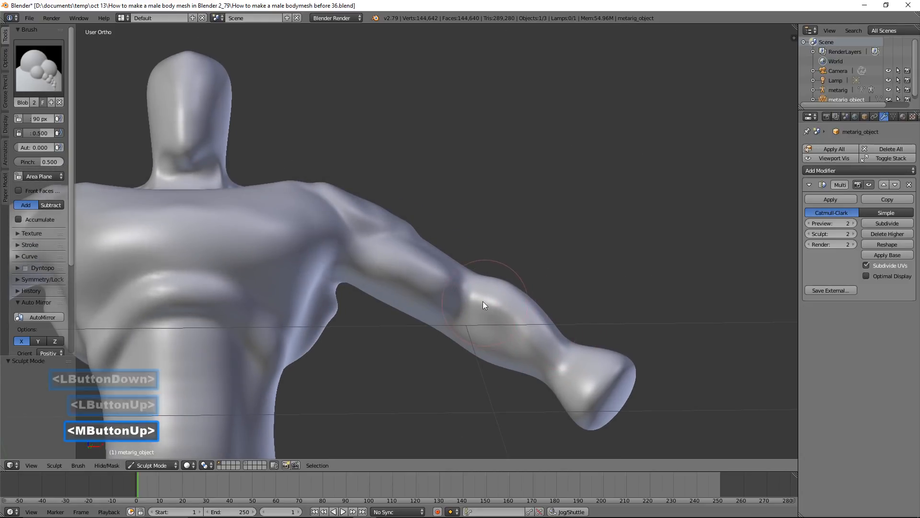
Thicken the forearms near the elbow and bulge out their underside with the Blob brush
middle_click_drag(491, 292, 499, 315)
mouse_move(512, 274)
left_mouse_down()
mouse_move(524, 281)
mouse_move(547, 366)
left_mouse_up()
mouse_move(547, 366)
middle_mouse_down()
mouse_move(568, 326)
mouse_move(472, 343)
middle_mouse_up()
left_click_drag(460, 330, 510, 356)
middle_click_drag(510, 356, 475, 364)
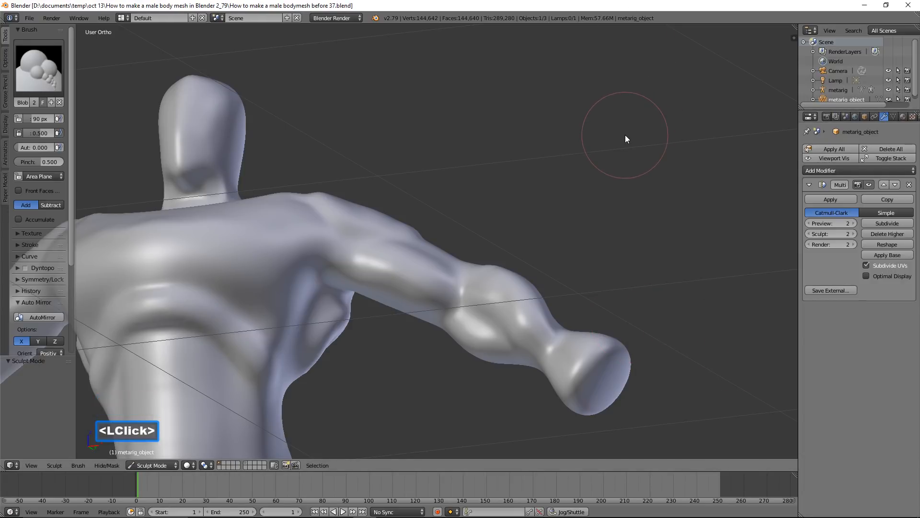
Carve a vertical groove down the middle of the chest between the pectorals using the Crease brush with a 58 px radius
scroll(625, 134, "down", 3)
middle_click_drag(520, 174, 637, 136)
middle_click_drag(619, 168, 602, 183)
middle_click_drag(558, 269, 548, 249, "shift")
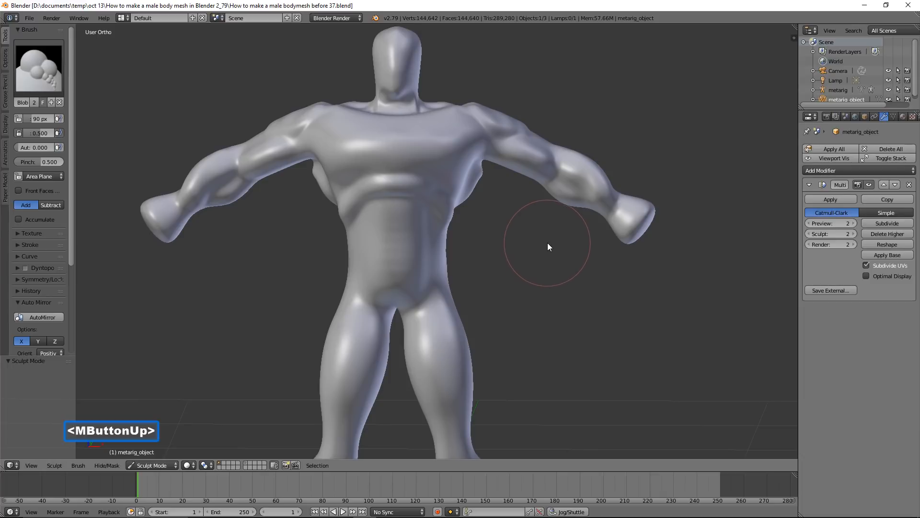
scroll(547, 242, "up", 3)
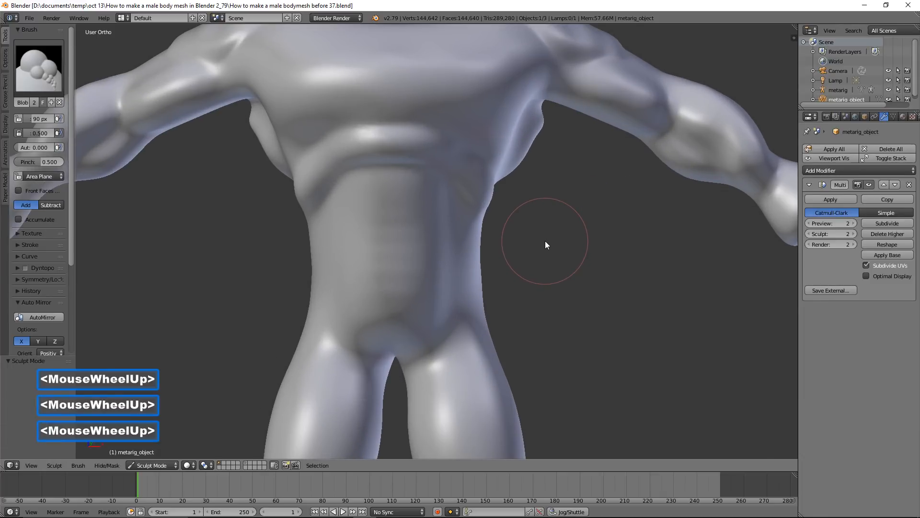
middle_click_drag(536, 231, 530, 358, "shift")
scroll(530, 350, "up", 1, "shift")
scroll(531, 358, "up", 2)
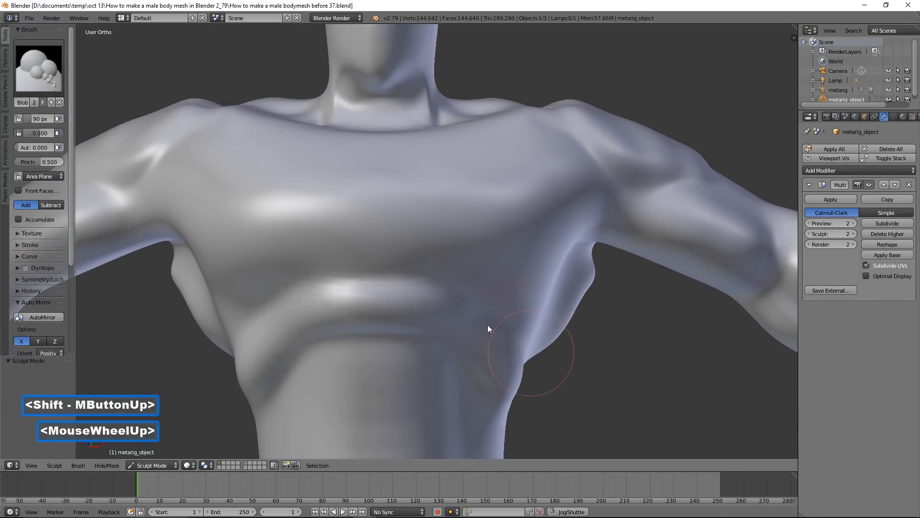
left_click(55, 85)
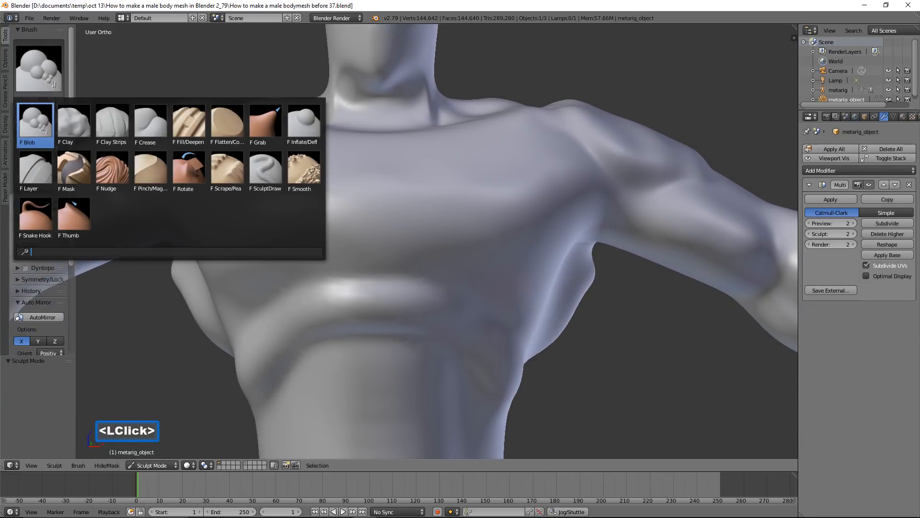
left_click(144, 128)
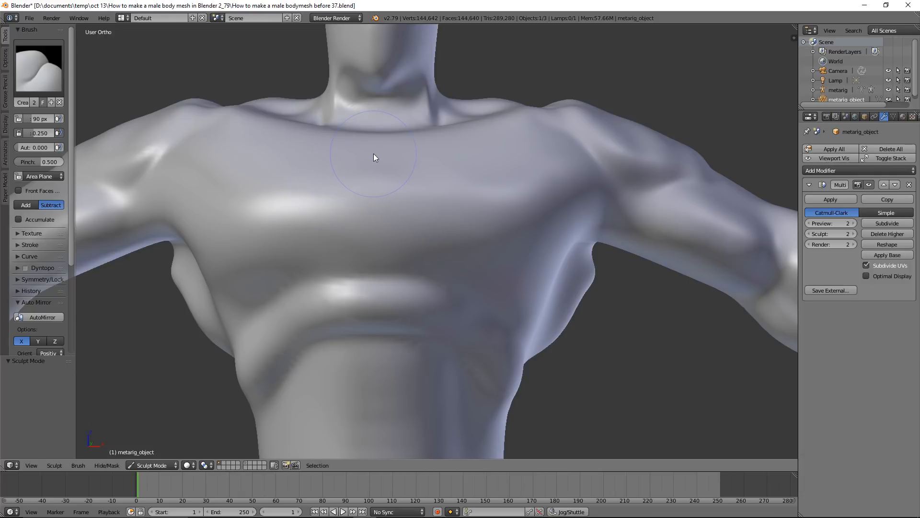
key("f")
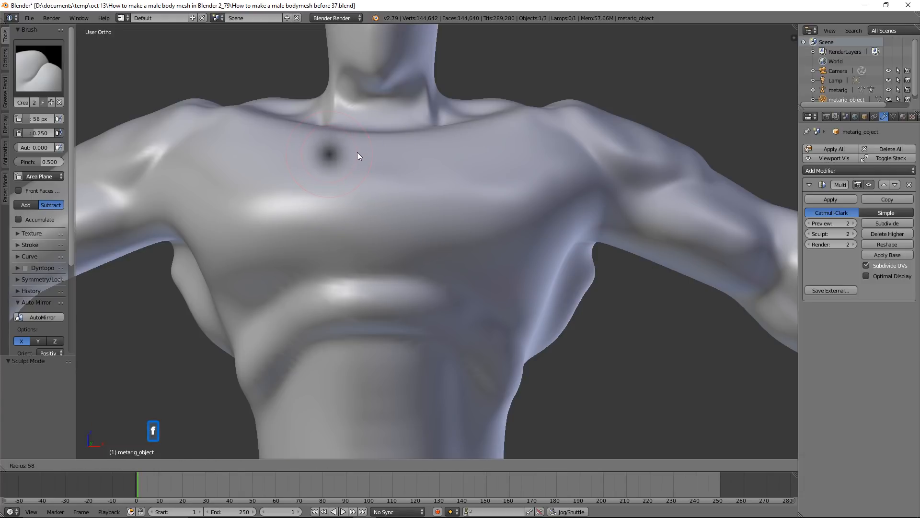
left_click(357, 152)
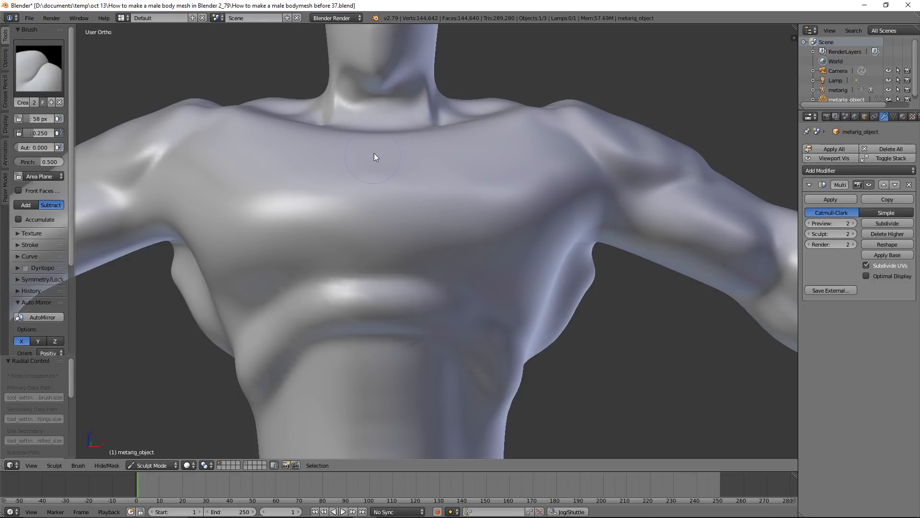
left_click_drag(376, 154, 378, 157)
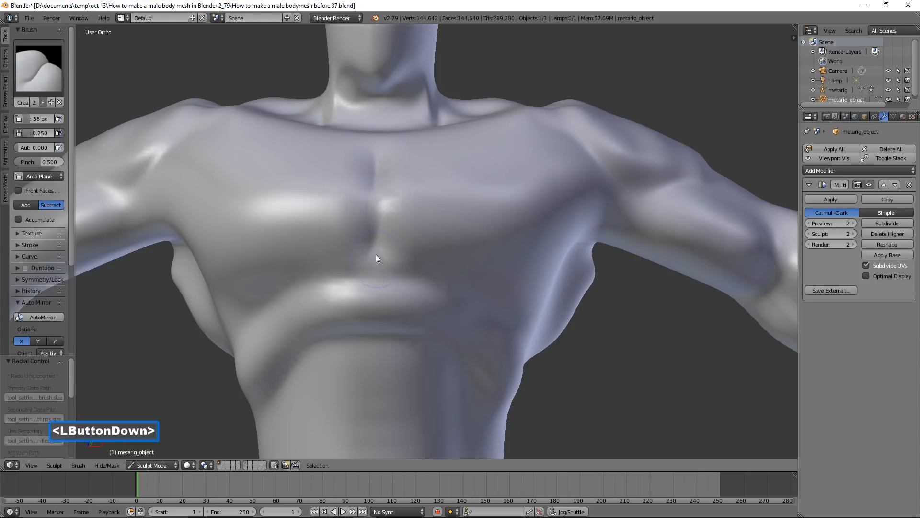
left_click_drag(376, 156, 379, 194)
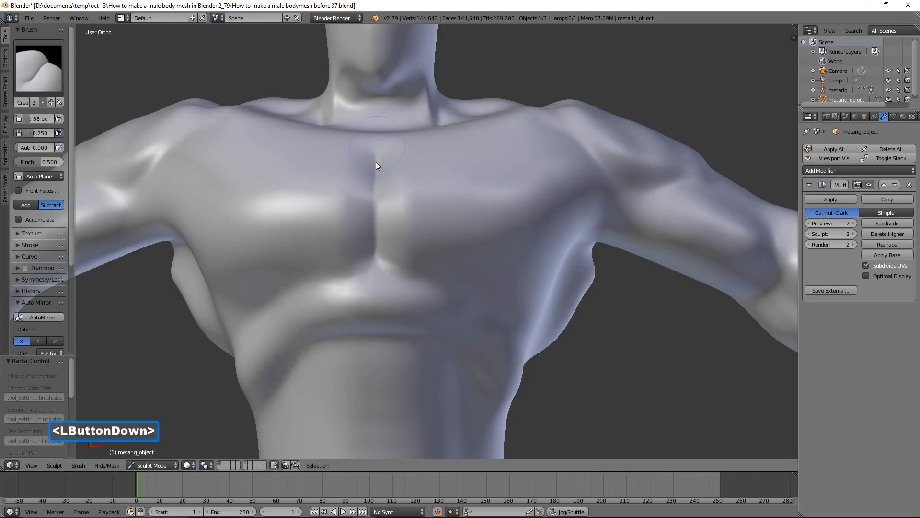
left_click_drag(377, 165, 380, 145)
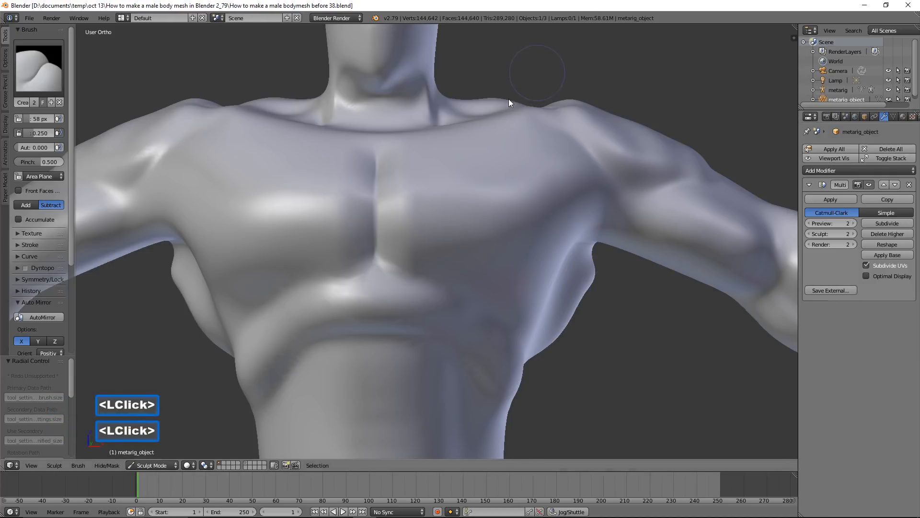
Crease the upper edge of the pectorals from the top of the sternum outwards below the collarbones
middle_click_drag(508, 98, 483, 139)
mouse_move(394, 127)
left_mouse_down()
mouse_move(409, 112)
mouse_move(386, 122)
left_mouse_up()
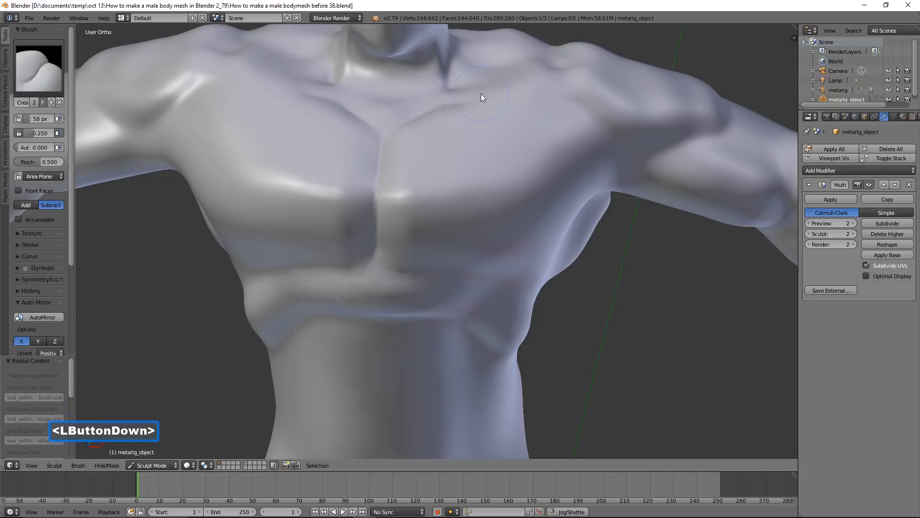
left_click_drag(481, 94, 470, 110)
Define the lower and outer edges of the pectorals with creases running up towards the armpits
middle_click_drag(550, 186, 507, 207)
left_click_drag(401, 235, 426, 239)
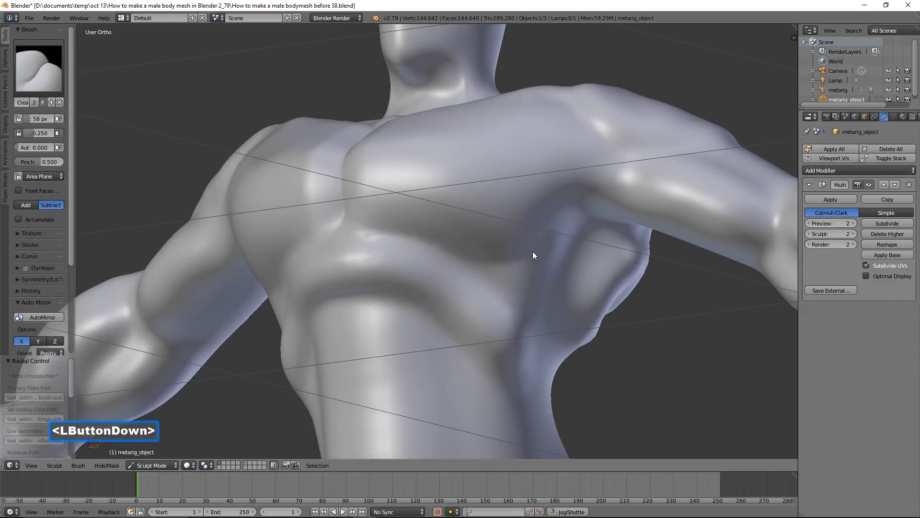
mouse_move(526, 261)
left_mouse_down()
mouse_move(396, 233)
mouse_move(476, 246)
left_mouse_up()
mouse_move(569, 221)
middle_mouse_down()
mouse_move(536, 208)
mouse_move(547, 219)
middle_mouse_up()
mouse_move(547, 216)
left_mouse_down()
mouse_move(572, 194)
mouse_move(562, 202)
left_mouse_up()
left_click_drag(486, 248, 452, 249)
Carve two horizontal creases and a central vertical groove into the upper abdomen to separate the abdominal blocks
mouse_move(452, 249)
middle_mouse_down()
mouse_move(511, 263)
mouse_move(501, 270)
mouse_move(484, 157)
middle_mouse_up()
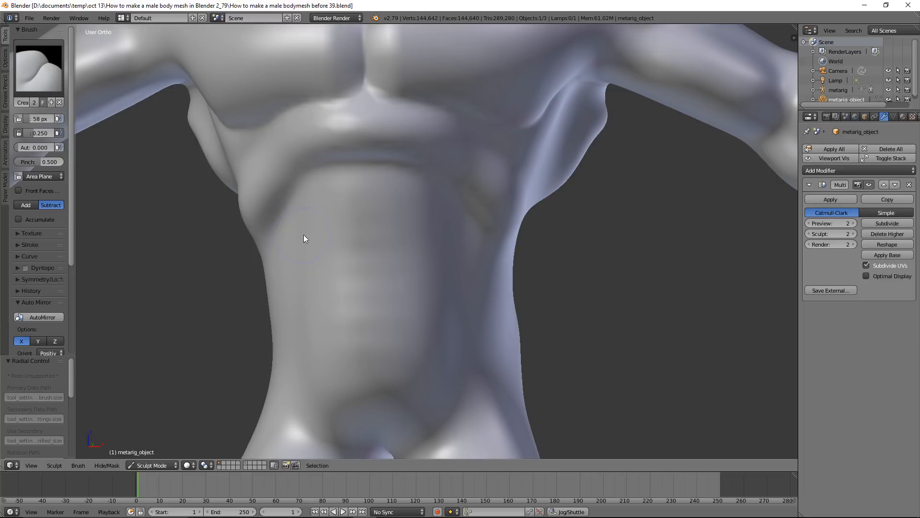
left_click_drag(303, 224, 320, 221)
mouse_move(388, 224)
left_mouse_down()
mouse_move(439, 227)
mouse_move(309, 227)
mouse_move(324, 275)
mouse_move(440, 278)
left_mouse_up()
mouse_move(320, 271)
left_mouse_down()
mouse_move(308, 273)
mouse_move(391, 269)
left_mouse_up()
mouse_move(459, 278)
left_mouse_down()
mouse_move(377, 201)
mouse_move(373, 175)
mouse_move(374, 213)
left_mouse_up()
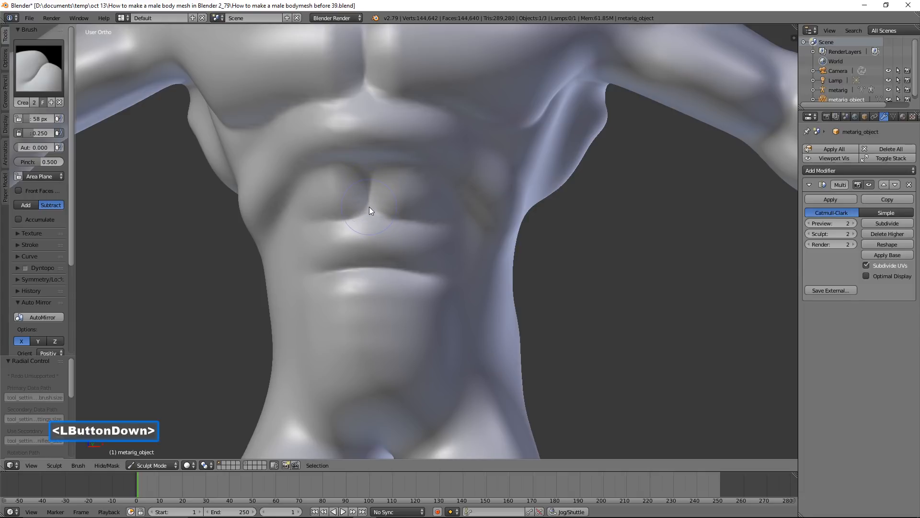
left_click_drag(369, 206, 370, 209)
mouse_move(370, 209)
middle_mouse_down()
mouse_move(430, 198)
mouse_move(373, 209)
middle_mouse_up()
mouse_move(373, 208)
left_mouse_down()
mouse_move(372, 260)
mouse_move(377, 253)
left_mouse_up()
Crease the outer sides of the abdominal muscles from below the ribs down towards the groin
mouse_move(422, 256)
middle_mouse_down()
mouse_move(407, 251)
mouse_move(422, 199)
middle_mouse_up()
mouse_move(408, 177)
left_mouse_down()
mouse_move(454, 199)
mouse_move(431, 168)
left_mouse_up()
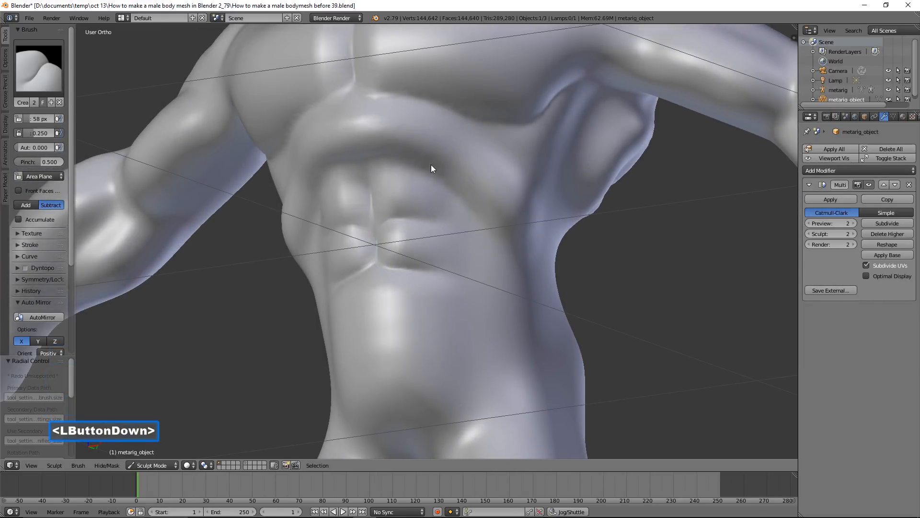
mouse_move(468, 246)
left_mouse_down()
mouse_move(460, 287)
mouse_move(474, 324)
mouse_move(470, 371)
mouse_move(464, 288)
mouse_move(470, 342)
left_mouse_up()
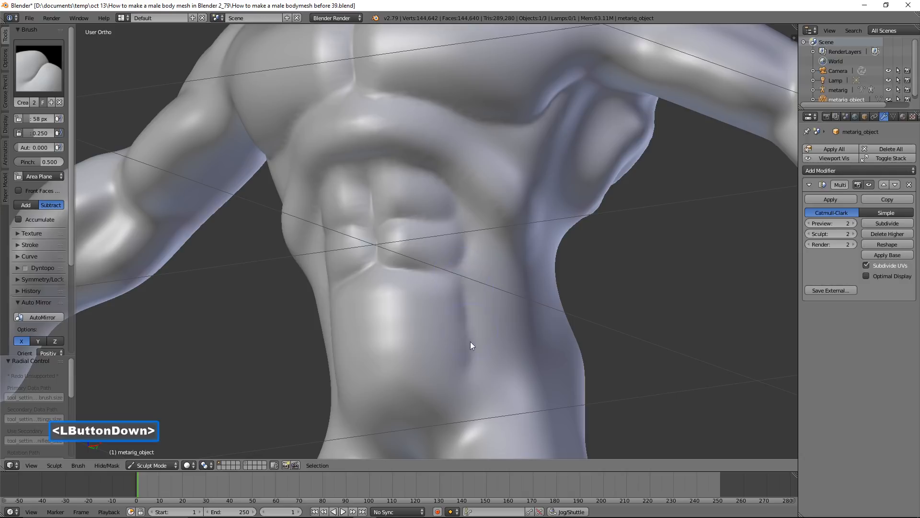
left_click_drag(463, 400, 459, 368)
middle_click_drag(460, 368, 501, 341)
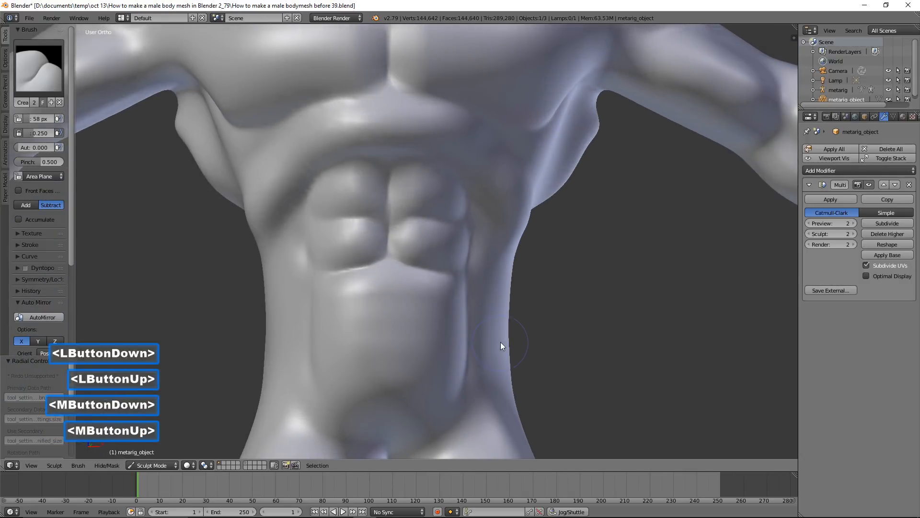
Build diagonal serratus ridges over the side ribs, from the armpits towards the abdominals, using the Blob brush at 58 px
scroll(498, 333, "down", 2)
scroll(499, 270, "down", 1)
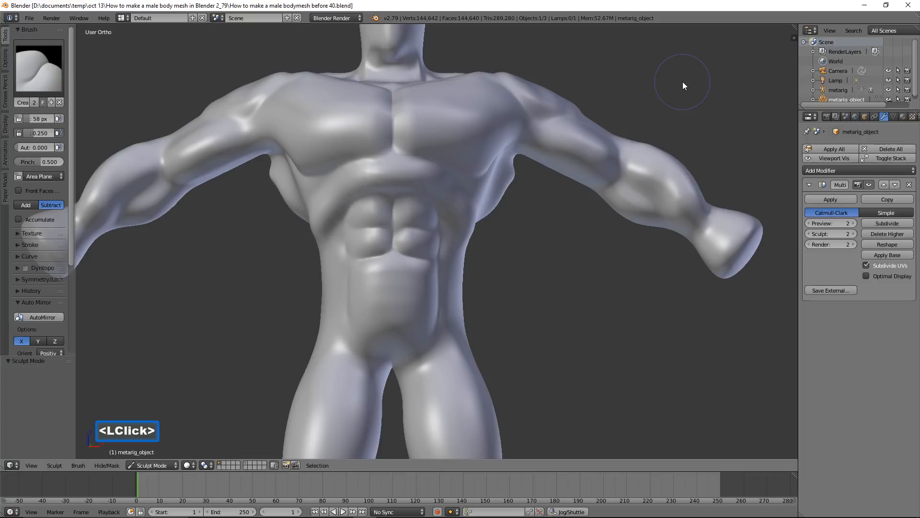
left_click(47, 74)
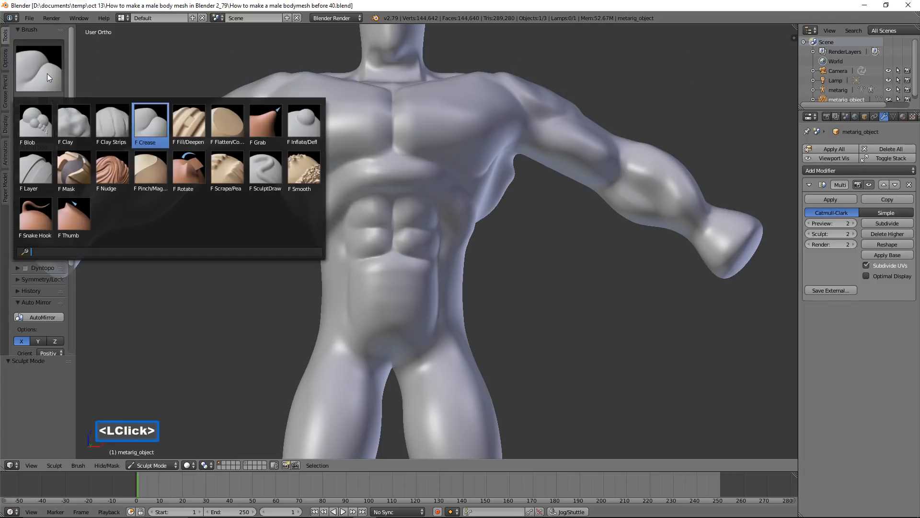
left_click(48, 120)
scroll(490, 242, "up", 2)
scroll(499, 225, "up", 2)
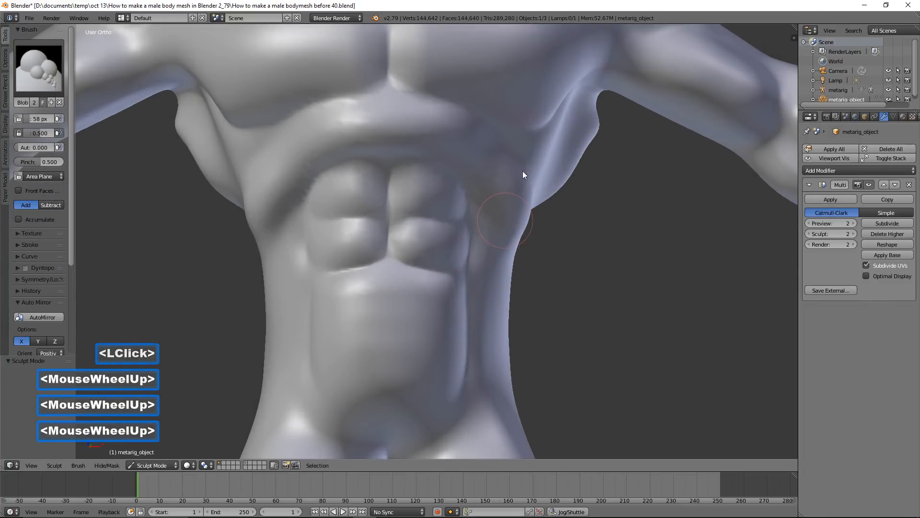
middle_click_drag(576, 143, 527, 135)
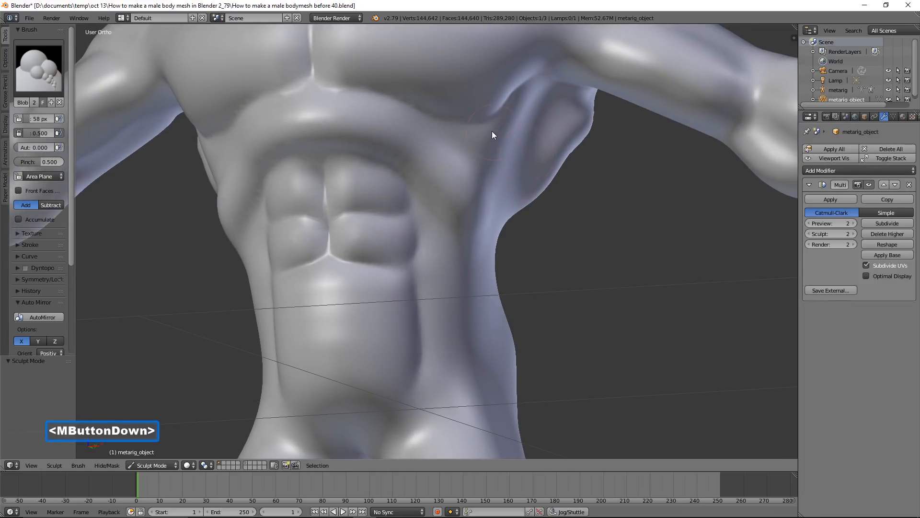
left_click_drag(519, 120, 425, 181)
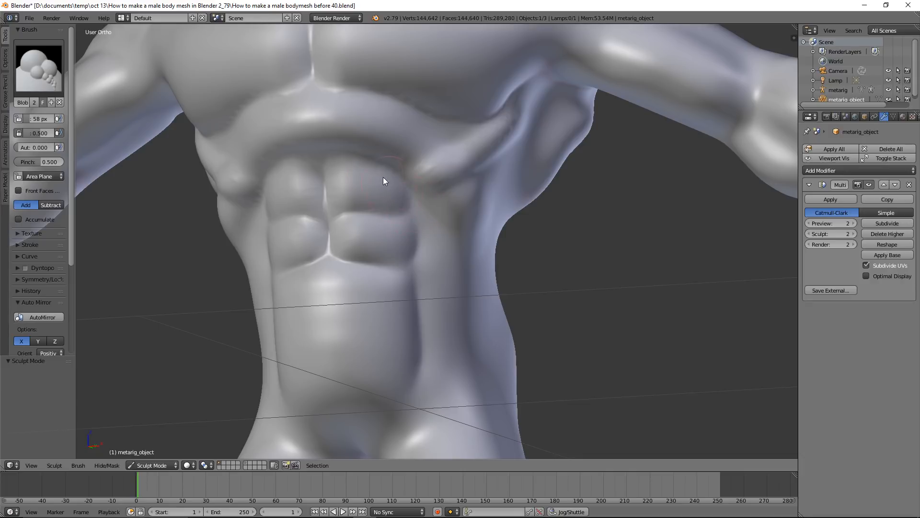
middle_click_drag(516, 170, 502, 157)
mouse_move(535, 134)
left_mouse_down()
mouse_move(487, 184)
mouse_move(433, 205)
mouse_move(501, 184)
mouse_move(513, 195)
mouse_move(456, 235)
left_mouse_up()
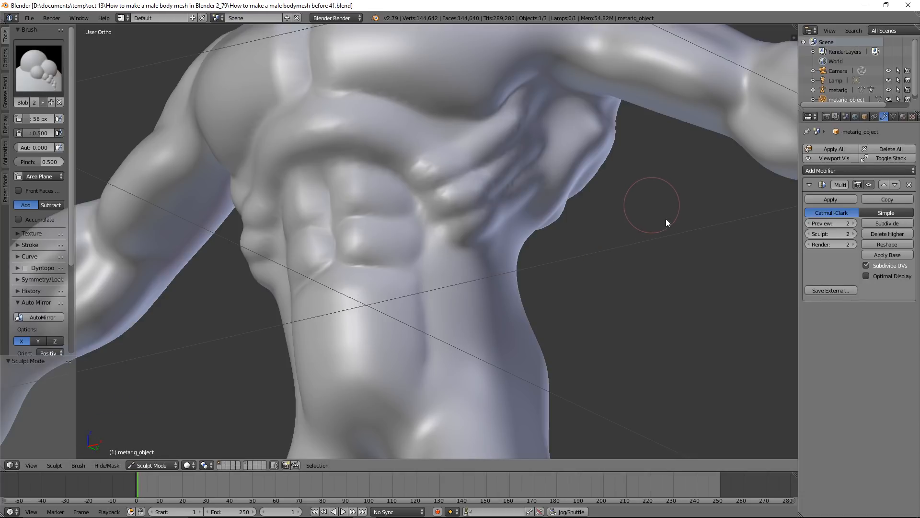
Bulge out the oblique muscles at the sides of the waist using the Blob brush with a 136 px radius
middle_click_drag(595, 231, 496, 232)
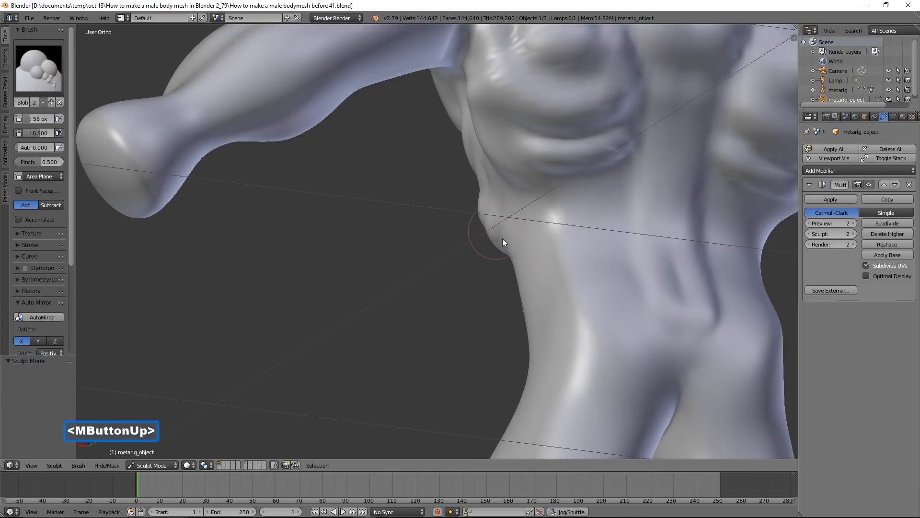
key("f")
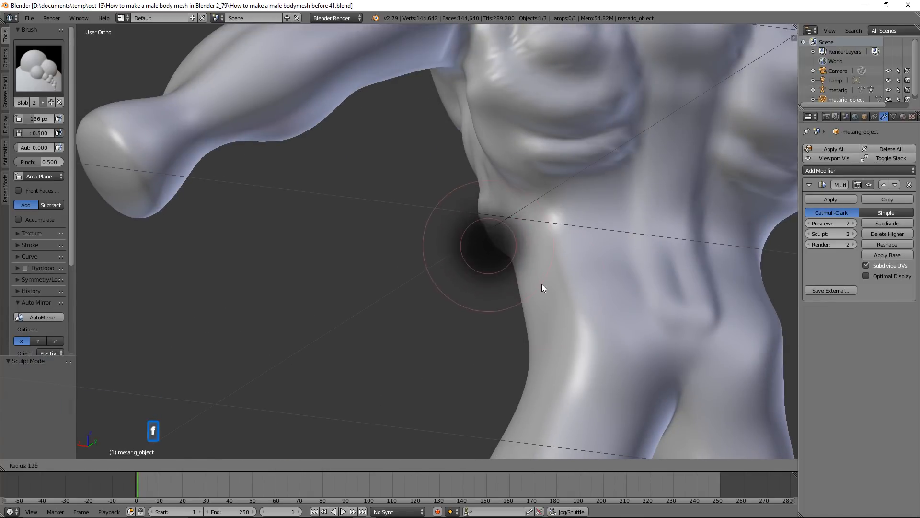
left_click(540, 283)
scroll(585, 234, "down", 2)
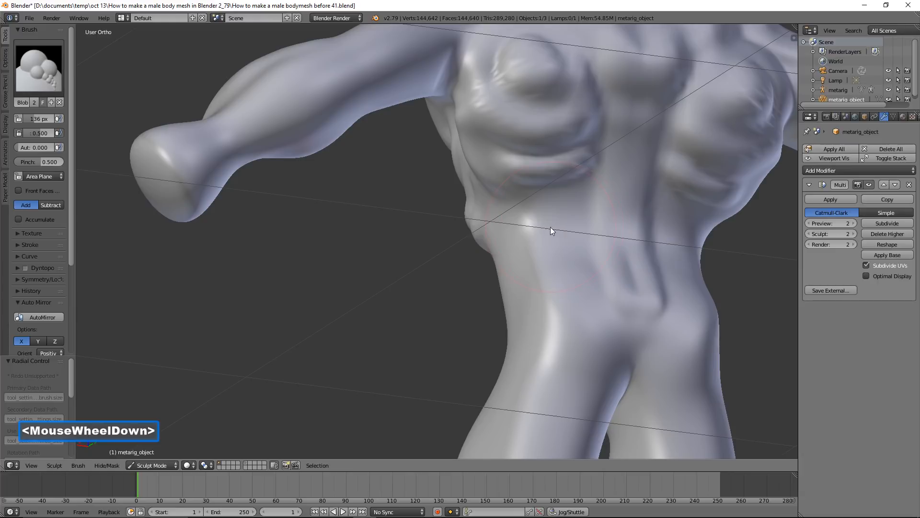
mouse_move(547, 233)
left_mouse_down()
mouse_move(547, 258)
mouse_move(552, 231)
mouse_move(574, 219)
mouse_move(580, 280)
mouse_move(593, 223)
mouse_move(559, 292)
mouse_move(543, 298)
left_mouse_up()
scroll(539, 229, "up", 2)
mouse_move(543, 298)
middle_mouse_down()
mouse_move(565, 264)
mouse_move(518, 222)
middle_mouse_up()
mouse_move(519, 221)
left_mouse_down()
mouse_move(521, 277)
mouse_move(499, 255)
mouse_move(491, 310)
left_mouse_up()
mouse_move(491, 310)
middle_mouse_down()
mouse_move(588, 307)
mouse_move(553, 315)
mouse_move(455, 252)
middle_mouse_up()
left_click_drag(455, 251, 450, 333)
Raise diagonal ridges from the hips down to the groin using the Blob brush with an 84 px radius
scroll(467, 326, "down", 2)
middle_click_drag(459, 323, 493, 231)
scroll(493, 230, "up", 4)
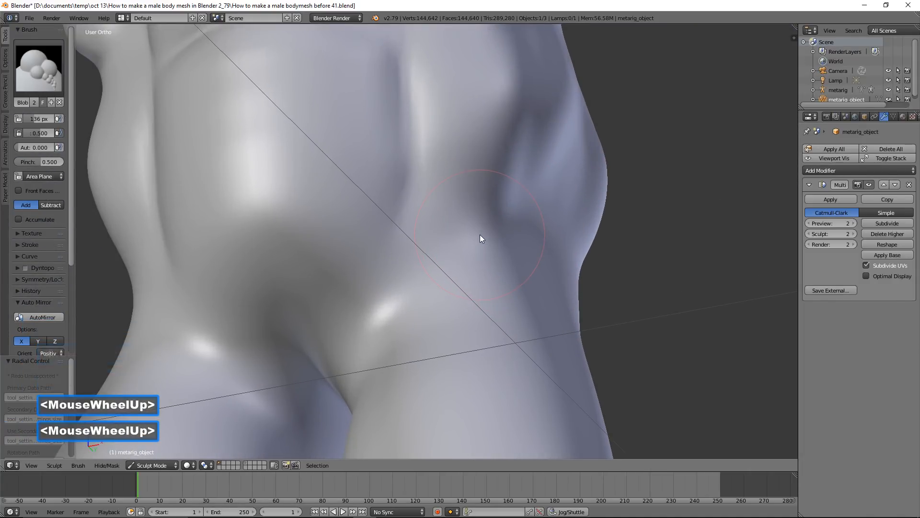
key("f")
left_click(442, 212)
mouse_move(442, 212)
left_mouse_down()
mouse_move(379, 290)
mouse_move(367, 368)
left_mouse_up()
scroll(434, 301, "down", 1)
scroll(436, 297, "down", 2)
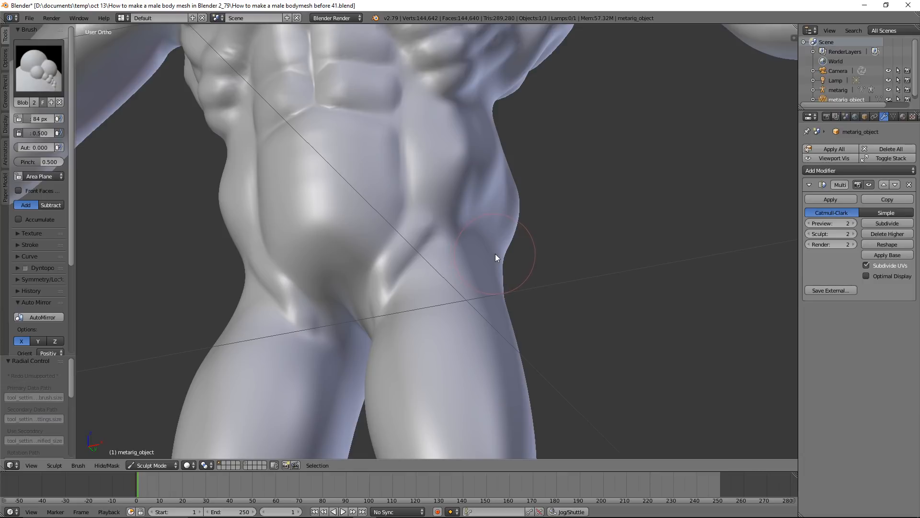
scroll(496, 254, "down", 2)
mouse_move(502, 243)
middle_mouse_down()
mouse_move(525, 258)
mouse_move(518, 250)
middle_mouse_up()
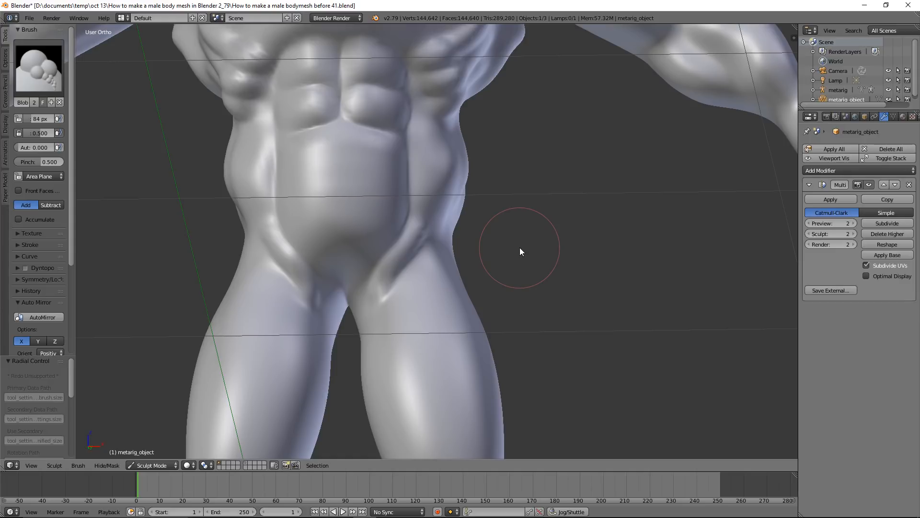
middle_click(520, 249)
middle_click_drag(520, 248, 491, 250)
mouse_move(410, 287)
left_mouse_down("shift")
mouse_move(374, 300)
mouse_move(395, 266)
mouse_move(431, 259)
left_mouse_up("shift")
Refine the obliques at the sides of the waist, blending them into the ribs and hips
scroll(537, 218, "down", 3)
middle_click_drag(538, 220, 466, 233)
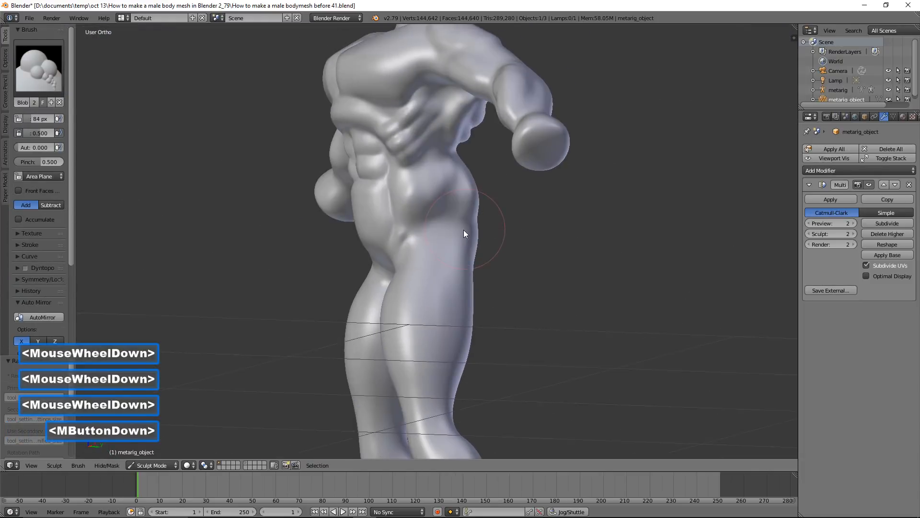
scroll(466, 233, "up", 2)
mouse_move(451, 183)
left_mouse_down("shift")
mouse_move(450, 172)
mouse_move(458, 192)
left_mouse_up("shift")
mouse_move(457, 191)
middle_mouse_down()
mouse_move(510, 185)
mouse_move(496, 196)
mouse_move(431, 179)
middle_mouse_up()
left_click_drag(431, 179, 432, 182, "shift")
mouse_move(552, 197)
middle_mouse_down()
mouse_move(441, 192)
mouse_move(501, 171)
middle_mouse_up()
left_click_drag(499, 173, 492, 175, "shift")
middle_click_drag(424, 208, 562, 214)
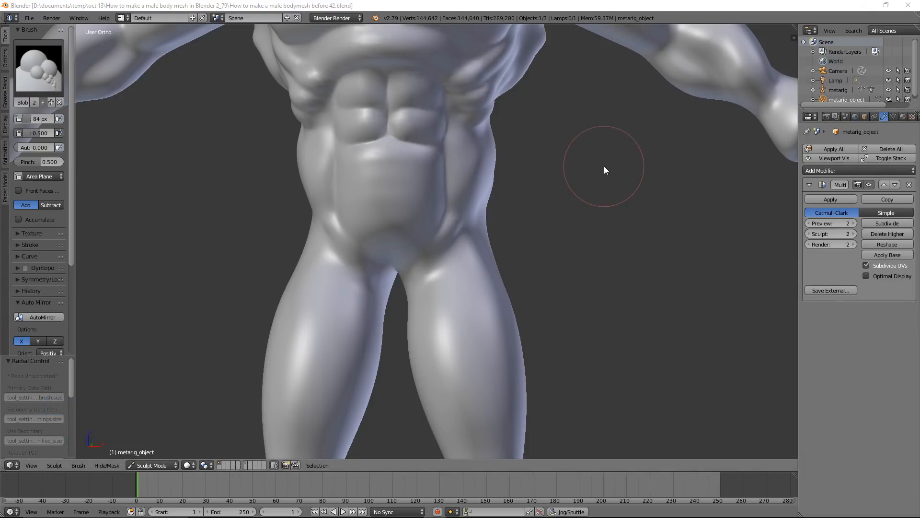
Pull the outer edges of the abdominal blocks outwards using the Grab brush with a 106 px radius
left_click(58, 70)
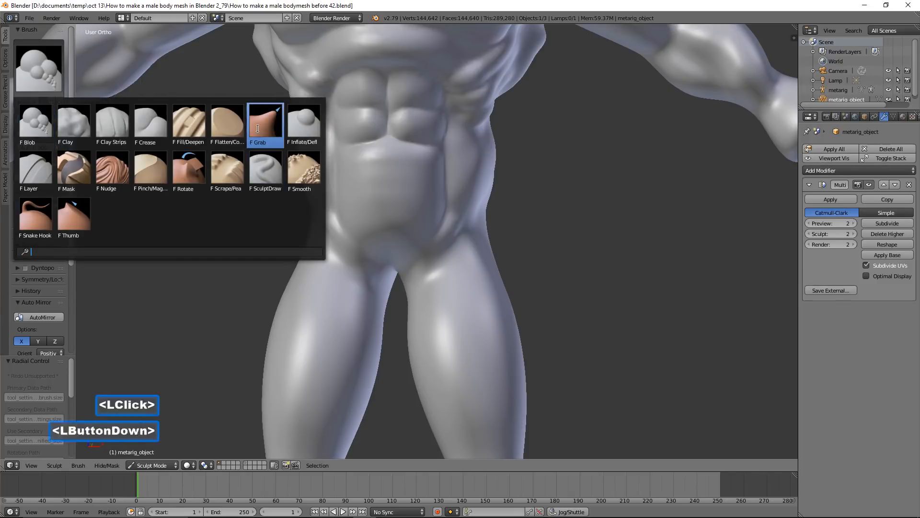
left_click(257, 129)
key("f")
left_click(432, 168)
scroll(444, 165, "up", 3)
middle_click_drag(511, 95, 495, 258, "shift")
left_click_drag(460, 157, 472, 160)
left_click_drag(461, 213, 477, 212)
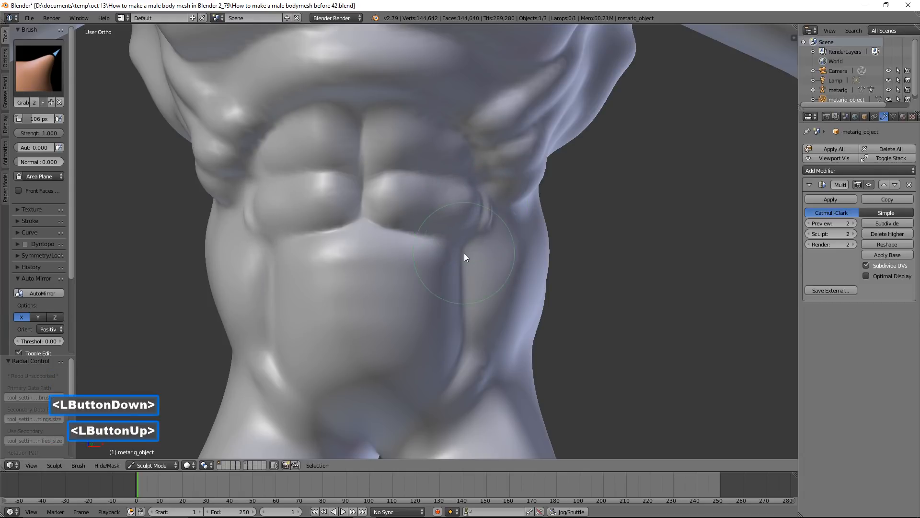
Smooth away the vertical creases along the outer sides of the lower abdomen
mouse_move(461, 259)
left_mouse_down()
mouse_move(473, 261)
mouse_move(463, 301)
mouse_move(474, 294)
left_mouse_up()
double_click(474, 308, "shift")
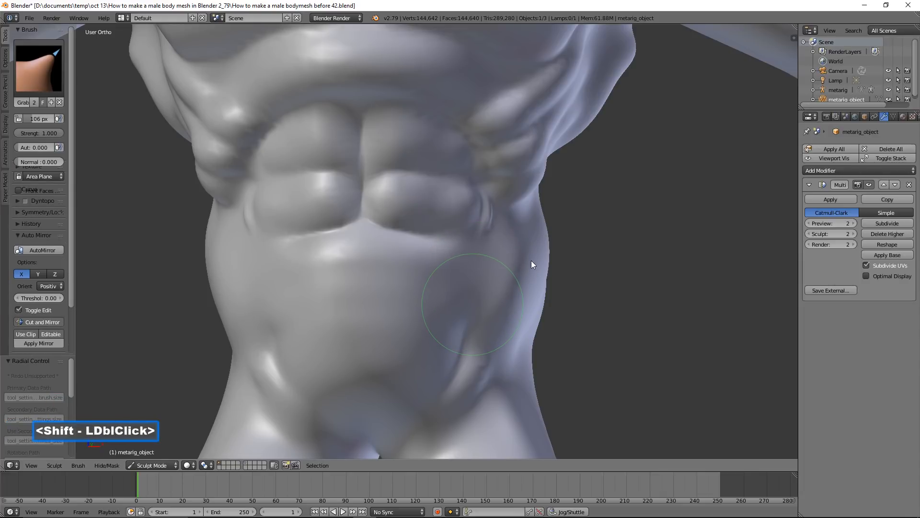
left_click_drag(531, 260, 522, 252, "shift")
middle_click_drag(523, 252, 519, 253)
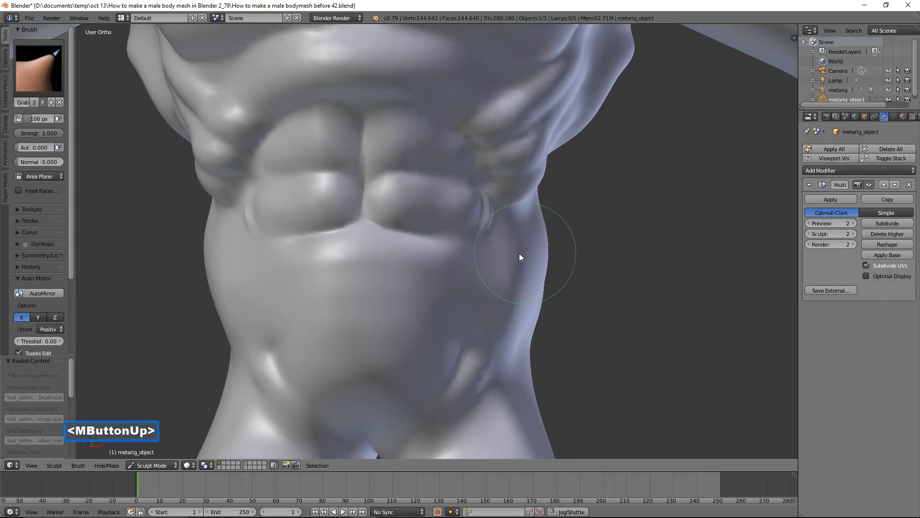
Carve the outlines of the abdominal blocks and the outer lower abdomen using the Crease brush with a 106 px radius
left_click(54, 82)
left_click(160, 127)
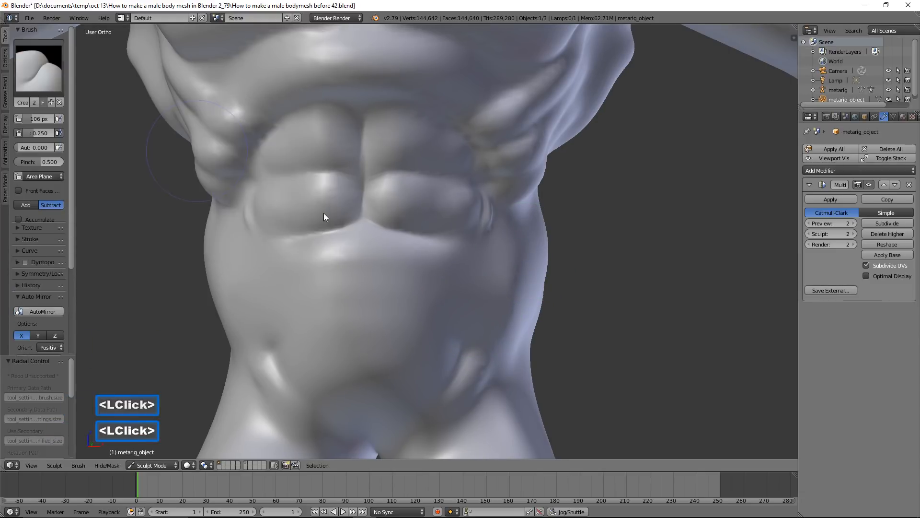
scroll(510, 295, "up", 1)
left_click_drag(491, 272, 483, 330)
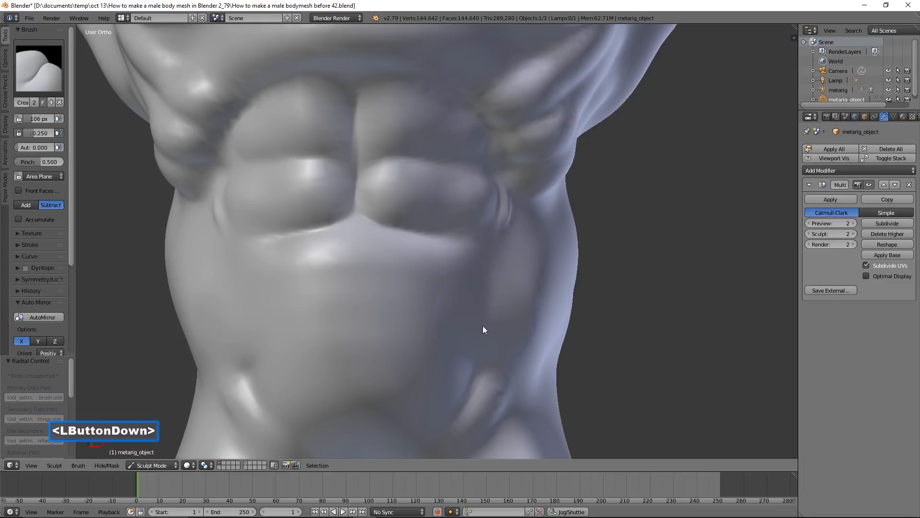
mouse_move(492, 243)
left_mouse_down()
mouse_move(496, 274)
mouse_move(479, 234)
mouse_move(368, 213)
mouse_move(365, 164)
left_mouse_up()
left_click_drag(364, 162, 490, 156)
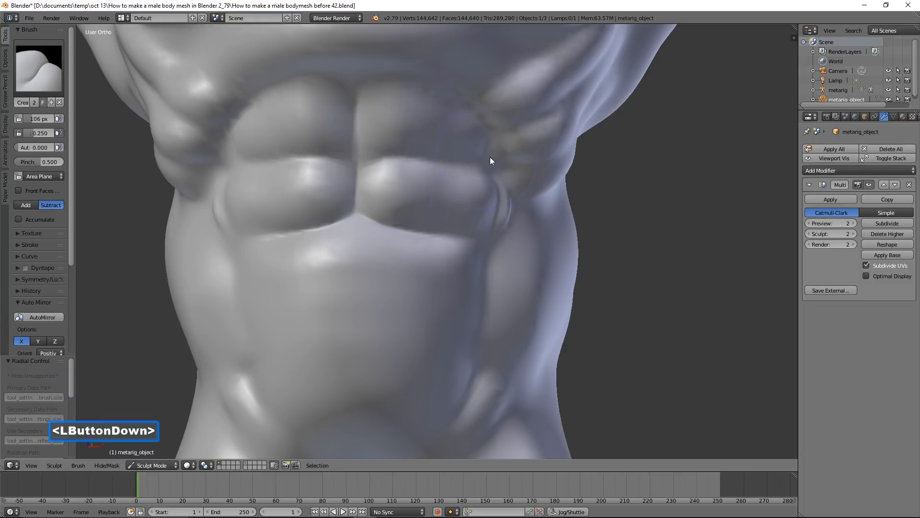
mouse_move(473, 107)
left_mouse_down()
mouse_move(410, 80)
mouse_move(356, 88)
mouse_move(408, 80)
left_mouse_up()
Deepen the creases between the upper abdomen, the ribs and the flank with the Crease brush
scroll(501, 136, "down", 2)
mouse_move(454, 119)
middle_mouse_down()
mouse_move(393, 121)
mouse_move(493, 122)
middle_mouse_up()
mouse_move(508, 119)
left_mouse_down()
mouse_move(500, 125)
mouse_move(556, 122)
left_mouse_up()
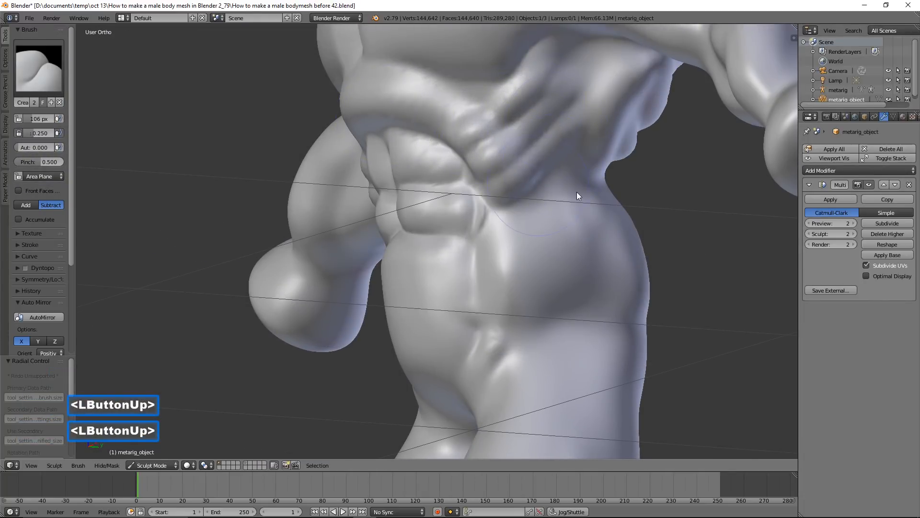
scroll(577, 192, "down", 3)
middle_click_drag(510, 225, 595, 246)
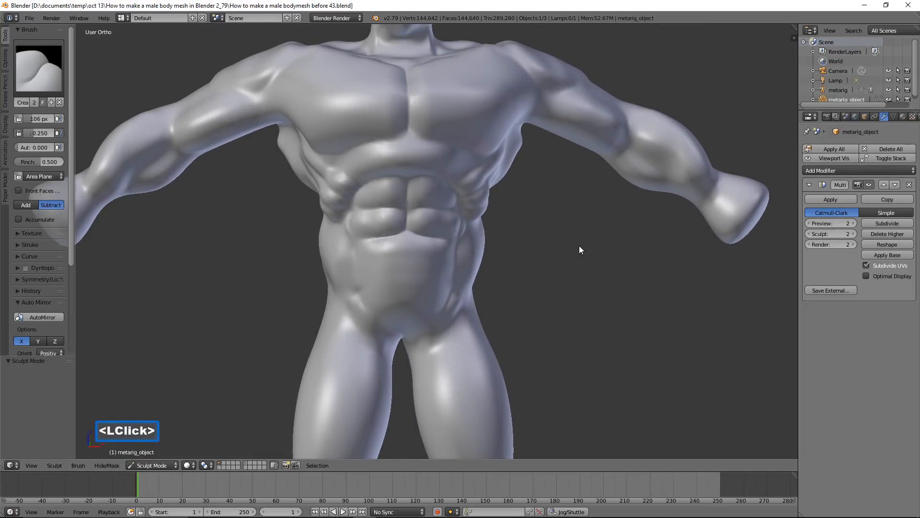
Raise the front thigh muscles from the hips down towards the knees using the Blob brush with a 54 px radius
scroll(570, 320, "up", 2)
middle_click_drag(579, 342, 571, 152, "shift")
middle_click_drag(591, 228, 594, 177, "shift")
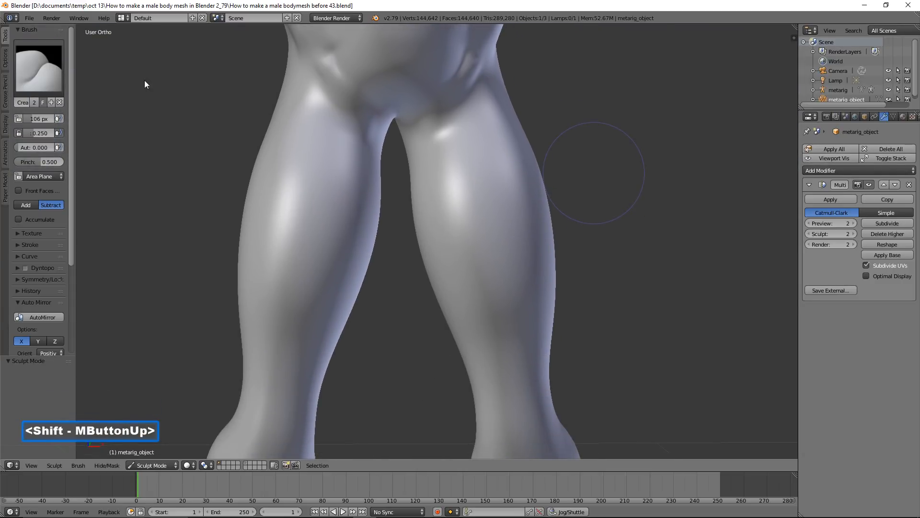
left_click(51, 73)
left_click(35, 125)
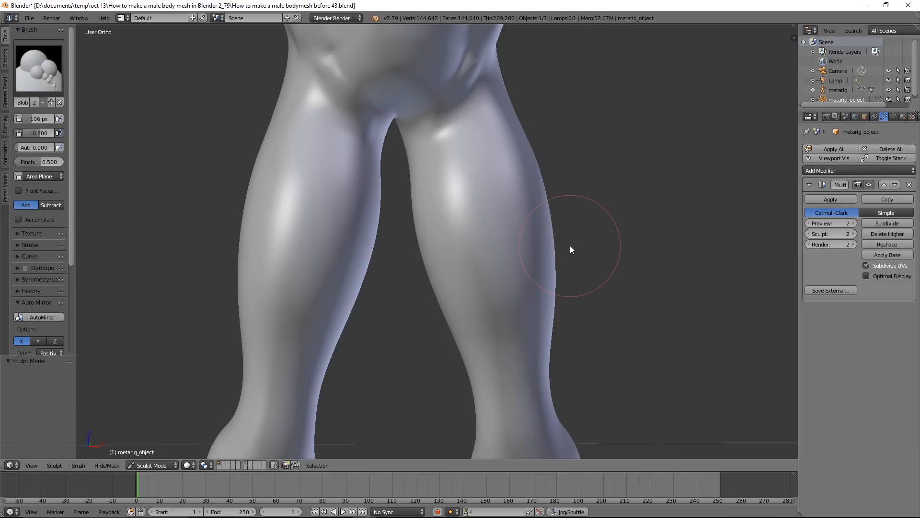
key("f")
left_click(545, 239)
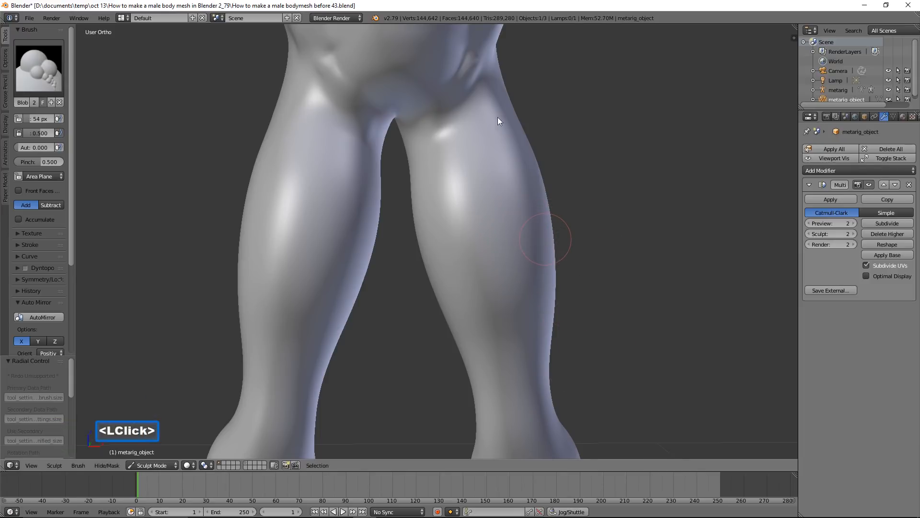
mouse_move(493, 89)
left_mouse_down()
mouse_move(467, 189)
mouse_move(496, 287)
mouse_move(503, 107)
left_mouse_up()
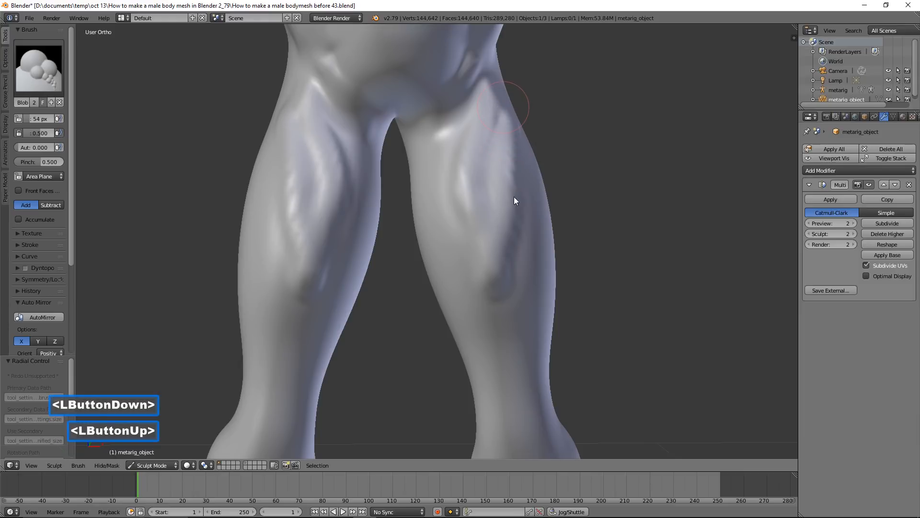
mouse_move(533, 320)
middle_mouse_down()
mouse_move(507, 304)
mouse_move(546, 324)
mouse_move(530, 314)
mouse_move(533, 304)
middle_mouse_up()
Carve the lower borders of the front thigh muscles above the knees using the Crease brush with a 54 px radius
left_click(54, 73)
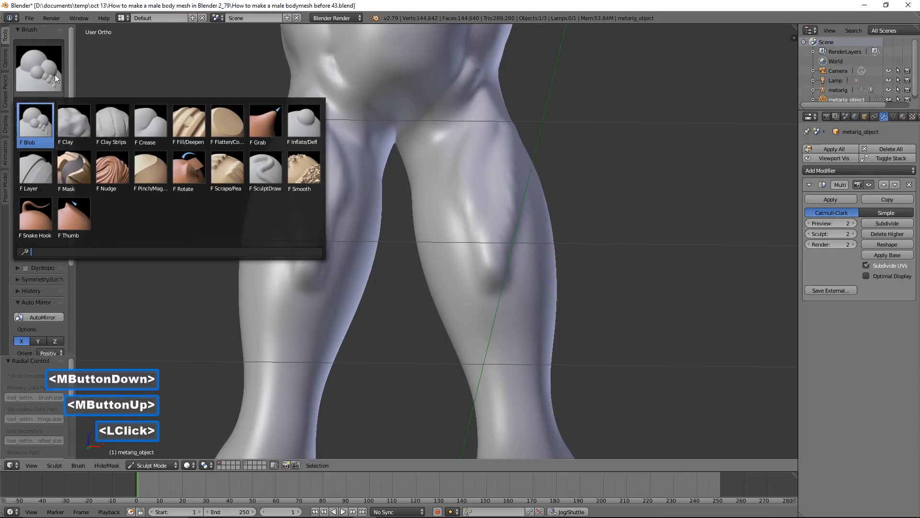
left_click(150, 125)
scroll(514, 374, "up", 2)
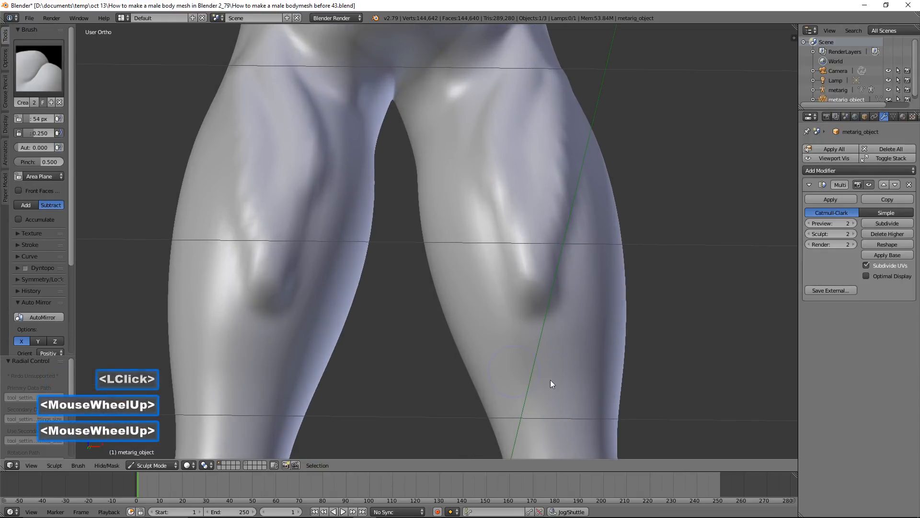
middle_click_drag(567, 377, 456, 225, "shift")
mouse_move(443, 234)
left_mouse_down()
mouse_move(495, 261)
mouse_move(534, 235)
left_mouse_up()
middle_click_drag(533, 232, 511, 206)
mouse_move(496, 166)
left_mouse_down()
mouse_move(511, 183)
mouse_move(511, 226)
mouse_move(485, 253)
mouse_move(507, 220)
mouse_move(490, 166)
mouse_move(499, 224)
mouse_move(467, 233)
left_mouse_up()
mouse_move(467, 233)
middle_mouse_down()
mouse_move(521, 218)
mouse_move(477, 237)
middle_mouse_up()
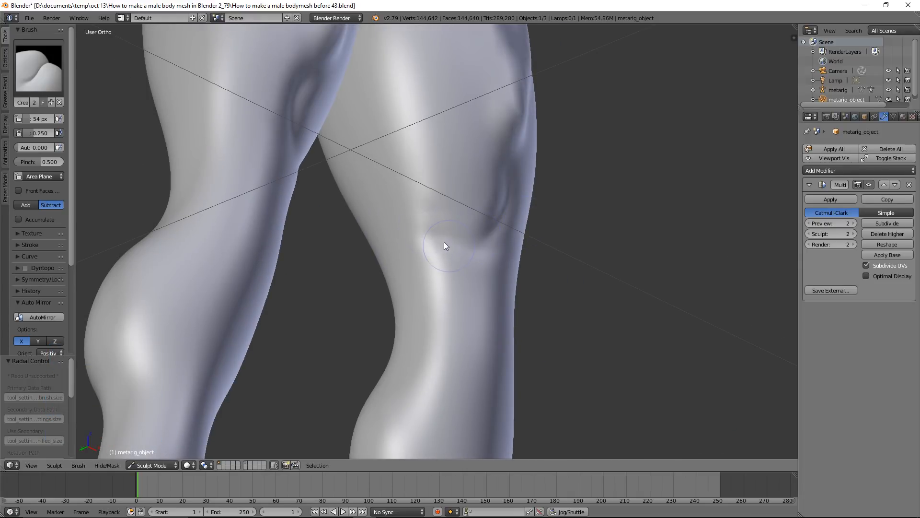
Crease the inner thighs to outline the inner thigh muscles
left_click(419, 139)
scroll(419, 139, "down", 3)
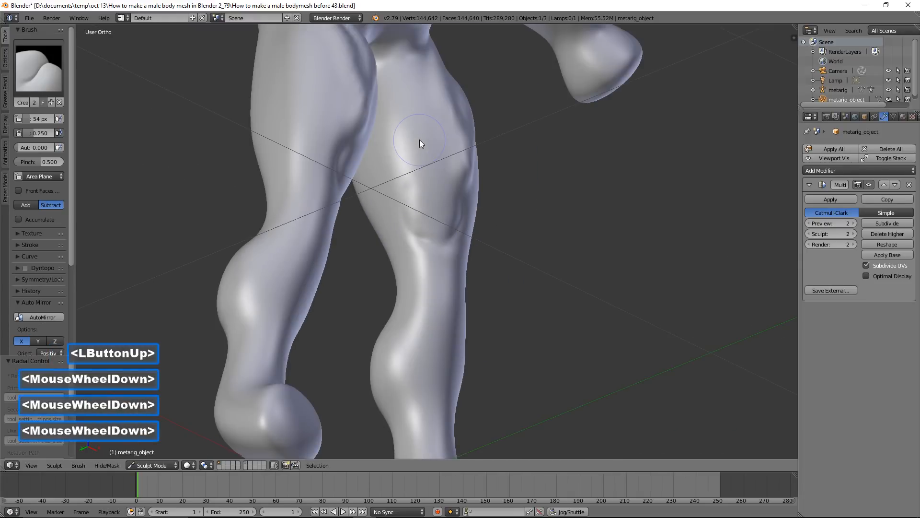
left_click_drag(414, 170, 415, 151)
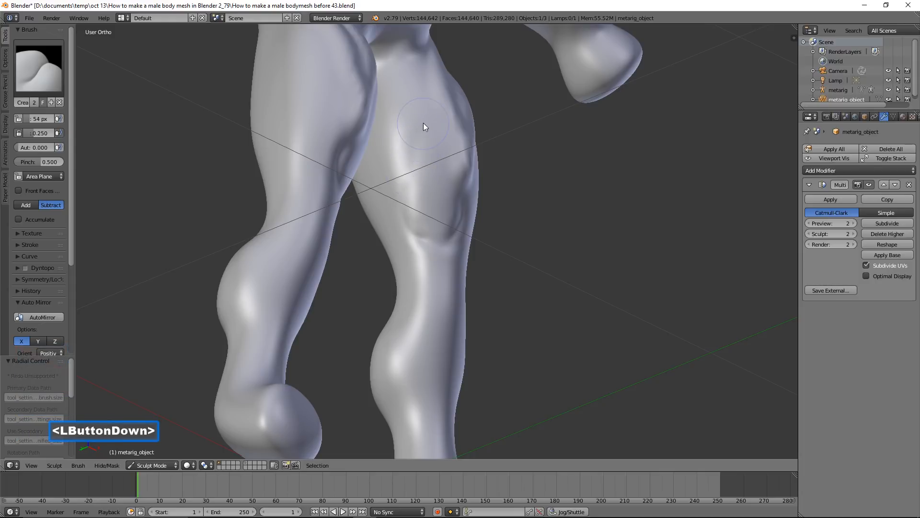
mouse_move(428, 128)
middle_mouse_down()
mouse_move(444, 154)
mouse_move(431, 136)
middle_mouse_up()
mouse_move(432, 137)
left_mouse_down()
mouse_move(435, 107)
mouse_move(470, 186)
mouse_move(436, 115)
mouse_move(416, 200)
left_mouse_up()
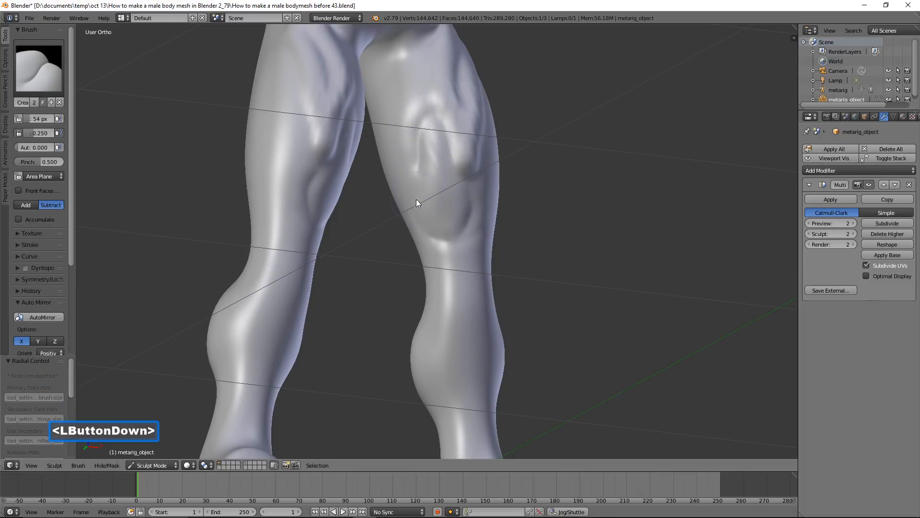
Crease the outer thighs from above the knees up to the hips to separate the outer thigh muscles
mouse_move(528, 212)
middle_mouse_down()
mouse_move(505, 222)
mouse_move(479, 206)
mouse_move(481, 192)
middle_mouse_up()
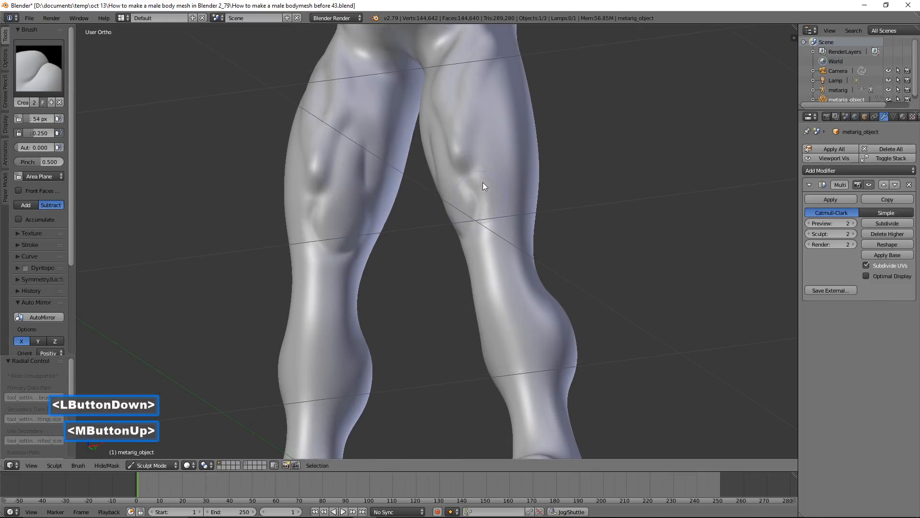
left_click(481, 182)
mouse_move(525, 214)
left_mouse_down()
mouse_move(484, 194)
mouse_move(518, 194)
left_mouse_up()
mouse_move(554, 194)
middle_mouse_down()
mouse_move(512, 206)
mouse_move(534, 200)
middle_mouse_up()
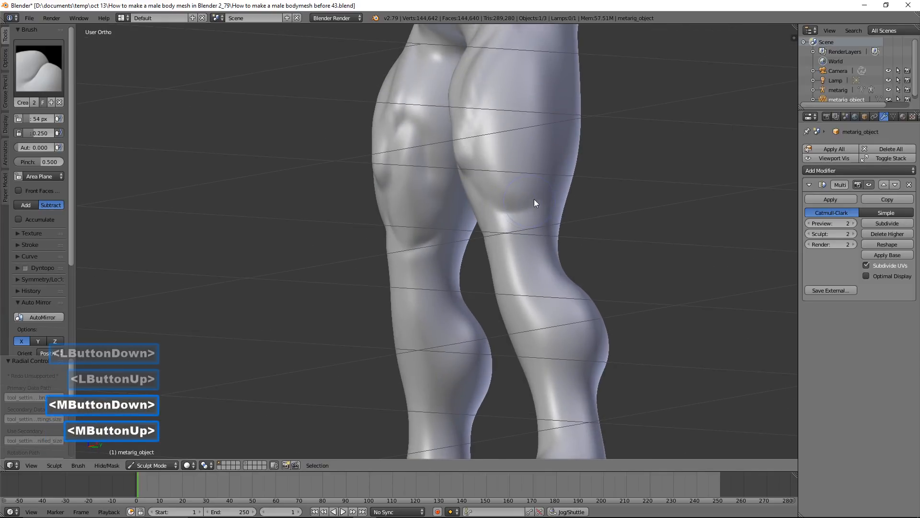
left_click(540, 89)
scroll(551, 120, "down", 2)
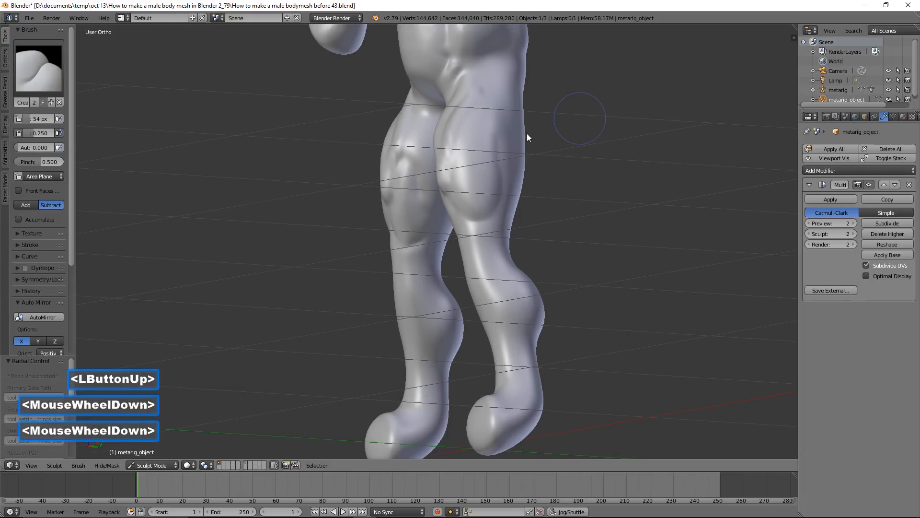
left_click(492, 99)
mouse_move(506, 130)
middle_mouse_down()
mouse_move(567, 135)
mouse_move(562, 142)
mouse_move(581, 127)
mouse_move(573, 133)
middle_mouse_up()
Build up the kneecaps using the Blob brush with an 83 px radius
scroll(577, 162, "up", 3)
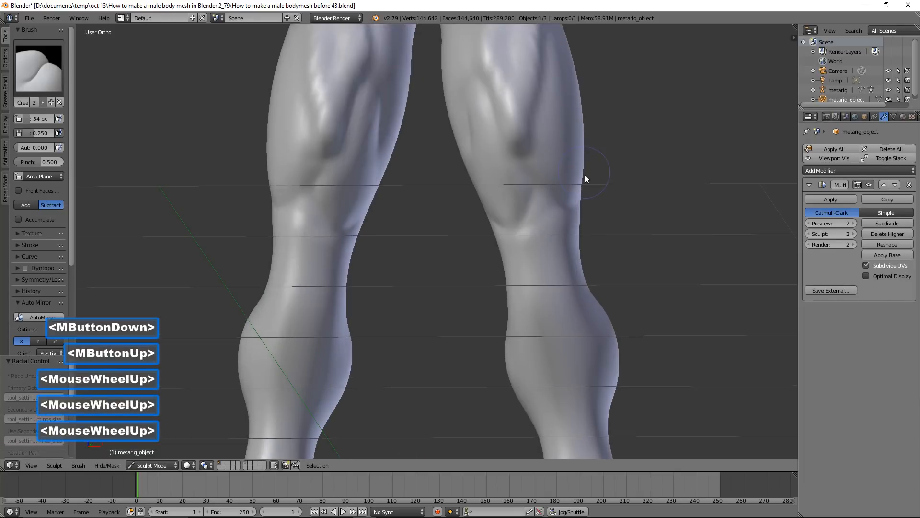
scroll(587, 182, "up", 1)
left_click(42, 89)
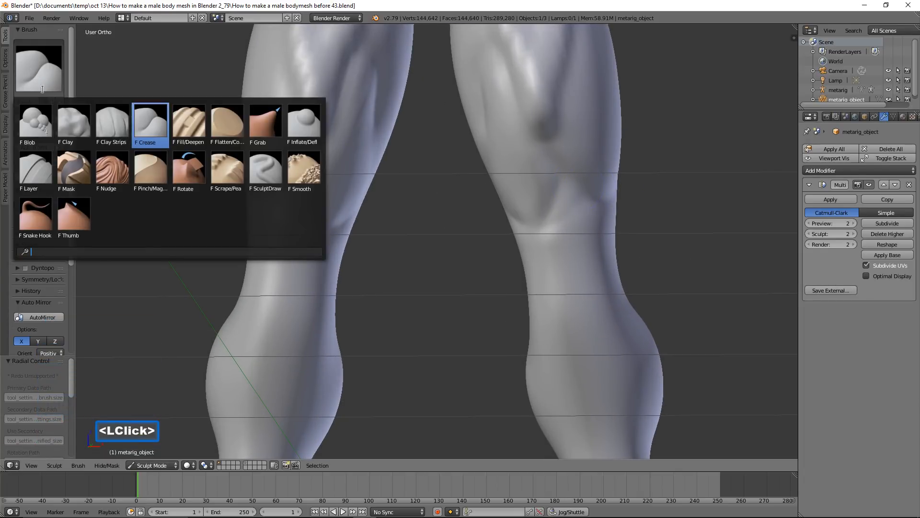
left_click(35, 123)
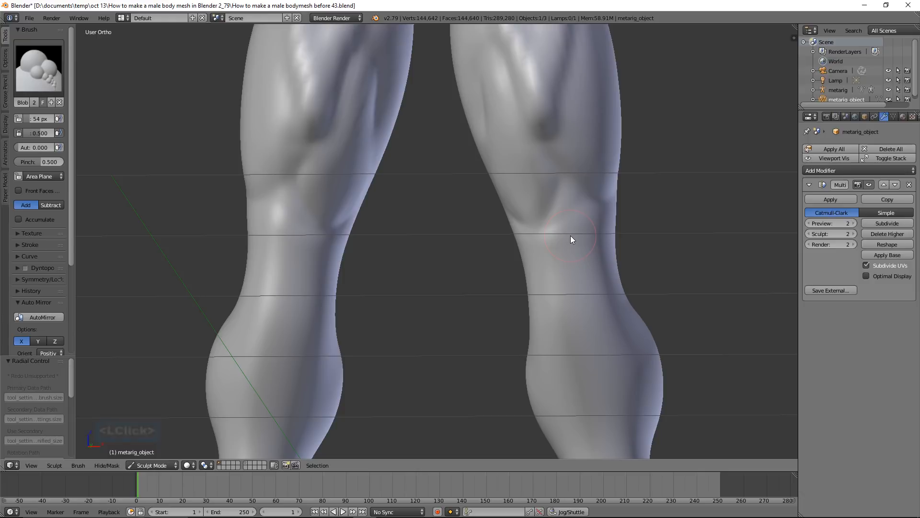
key("f")
left_click(579, 257)
mouse_move(579, 256)
left_mouse_down()
mouse_move(574, 242)
mouse_move(583, 257)
mouse_move(550, 245)
mouse_move(555, 261)
mouse_move(585, 270)
mouse_move(587, 223)
mouse_move(571, 225)
left_mouse_up()
left_click(597, 254)
Raise a horizontal bulge just below each kneecap using the Blob brush with a 74 px radius
scroll(603, 260, "down", 1)
middle_click_drag(597, 258, 608, 149, "shift")
scroll(609, 156, "up", 2)
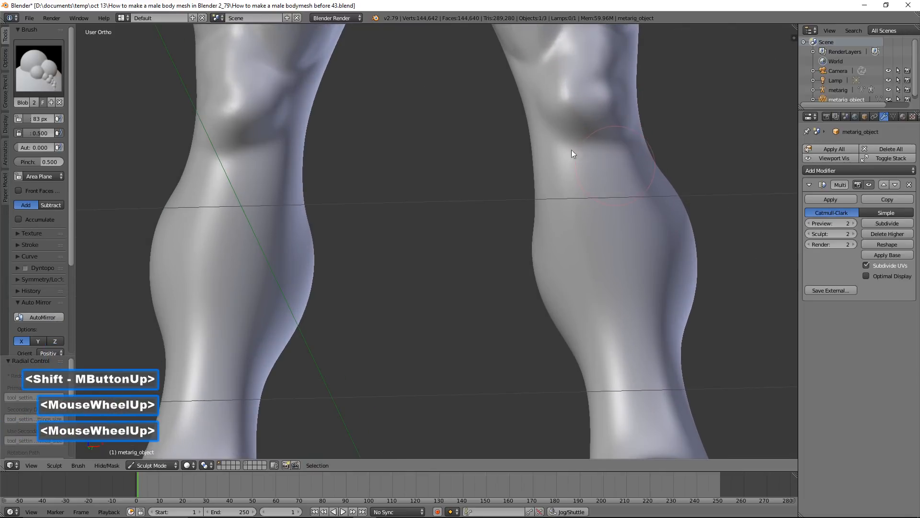
key("f")
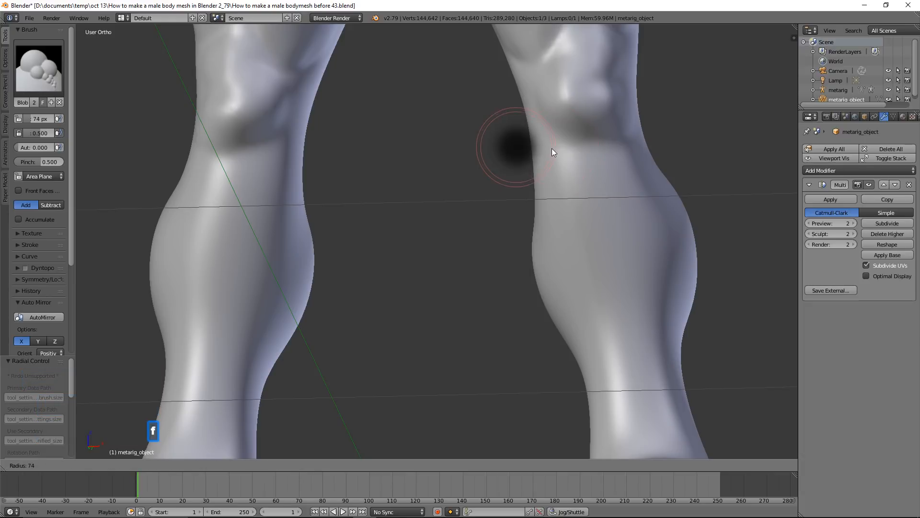
left_click(551, 148)
mouse_move(555, 146)
left_mouse_down()
mouse_move(602, 156)
mouse_move(651, 134)
left_mouse_up()
mouse_move(658, 135)
middle_mouse_down()
mouse_move(663, 155)
mouse_move(660, 148)
mouse_move(603, 153)
middle_mouse_up()
Raise the shin ridge from below the knees down to the ankles using the Blob brush with a 55 px radius
scroll(635, 165, "down", 3)
middle_click_drag(563, 212, 531, 214)
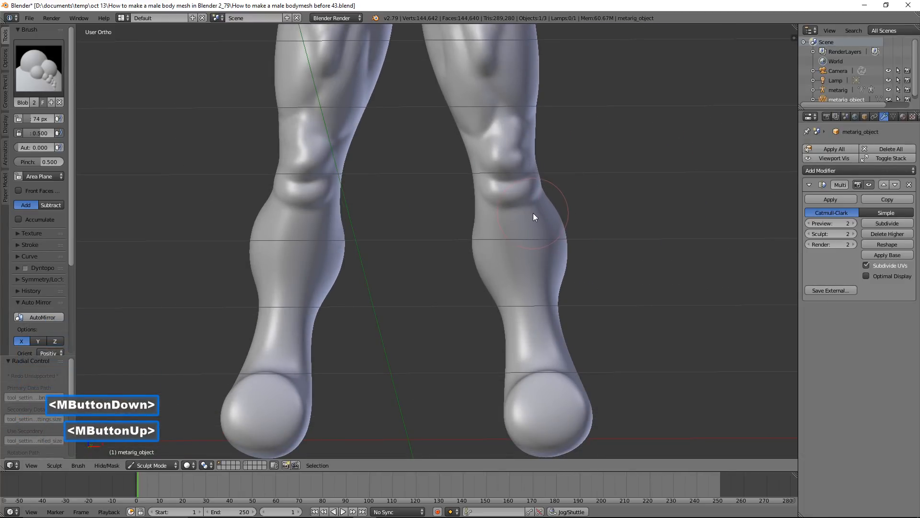
key("f")
left_click(522, 209)
left_click_drag(521, 209, 545, 342)
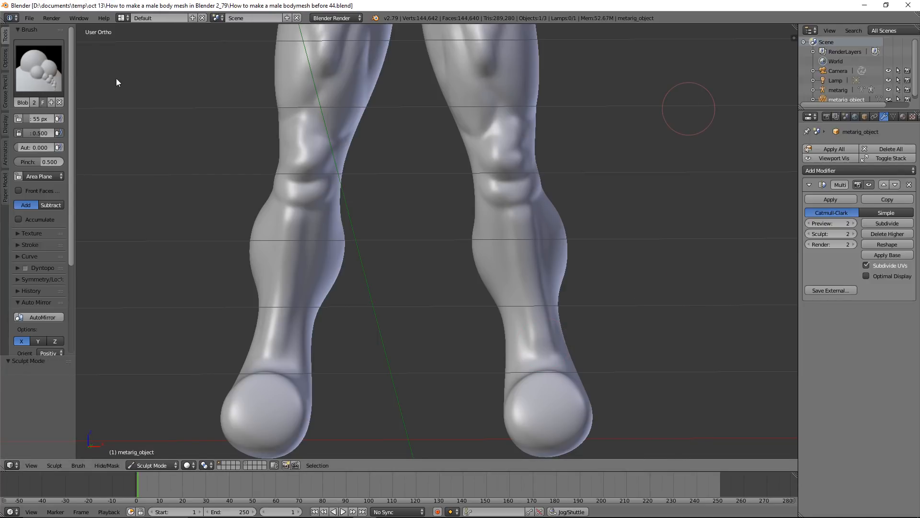
Pull the front of the feet forwards using the Snake Hook brush with a 99 px radius
left_click(34, 74)
left_click(35, 218)
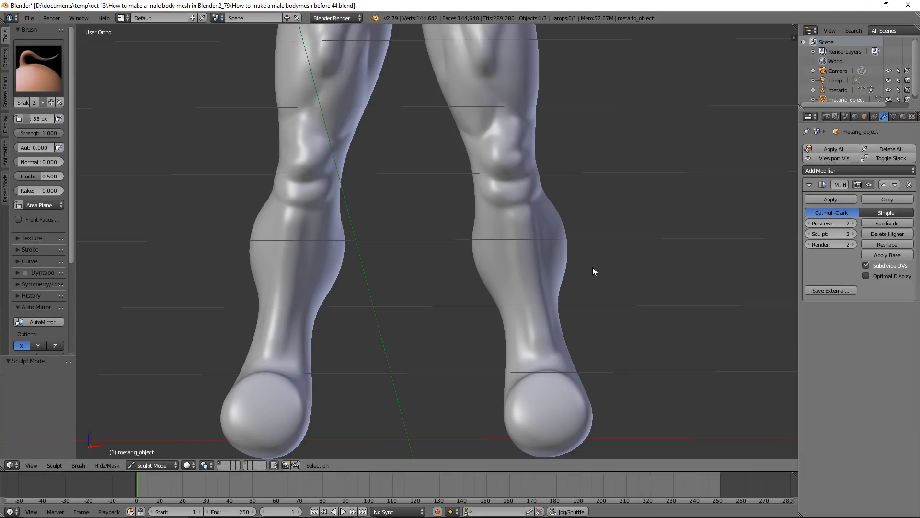
scroll(592, 267, "down", 4)
middle_click_drag(531, 232, 513, 363)
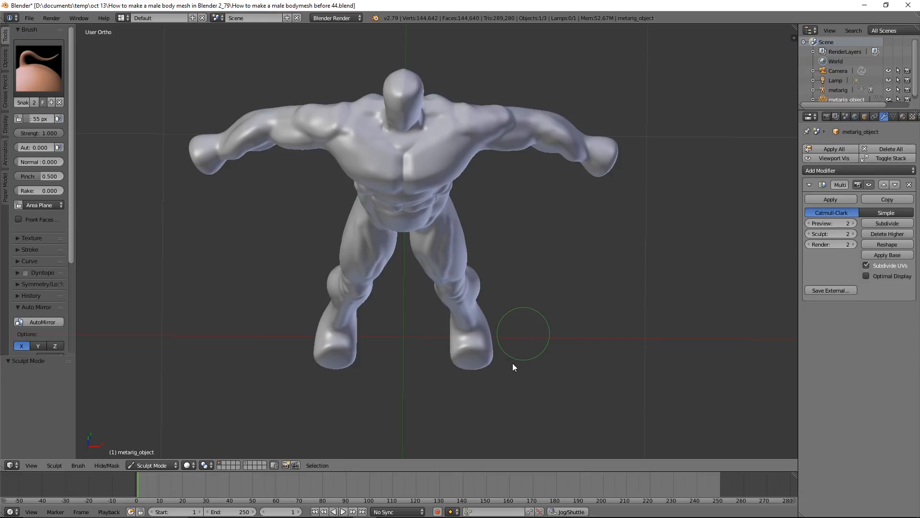
key("f")
left_click(519, 387)
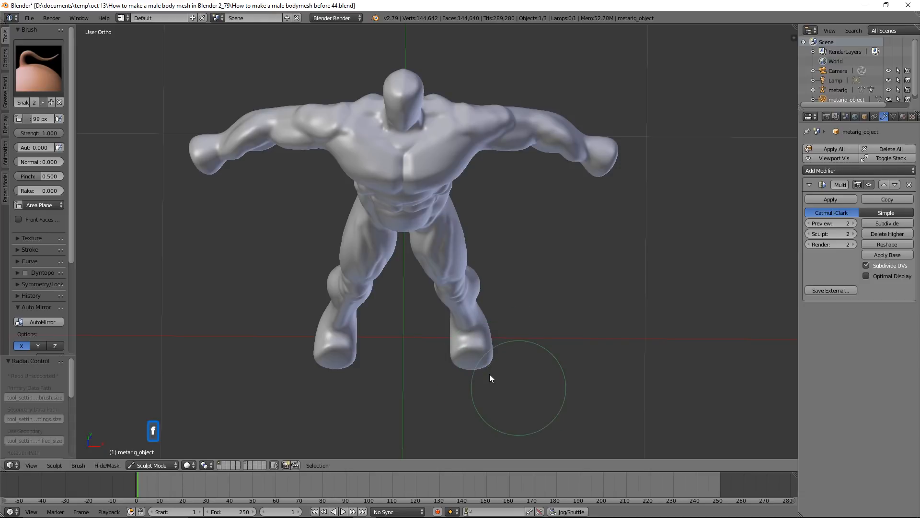
left_click_drag(473, 369, 474, 384)
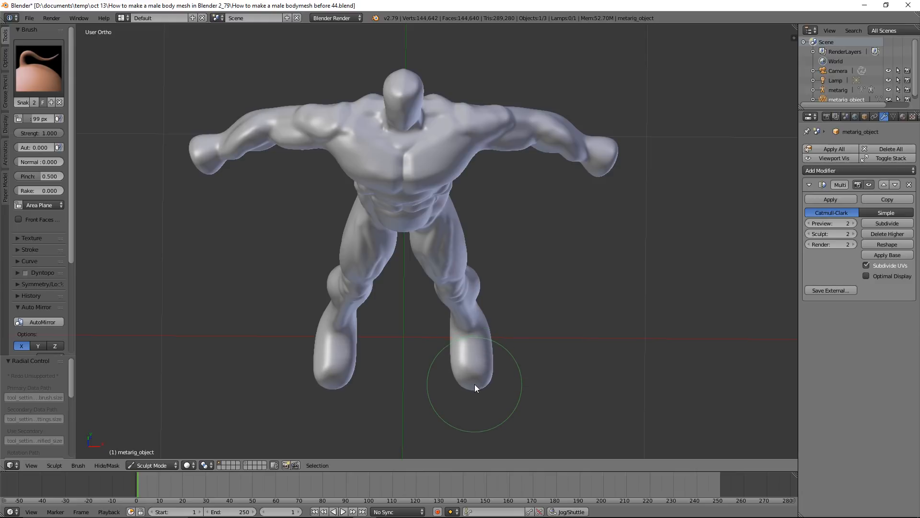
Form the heels and adjust the toe tips with the Snake Hook brush from the Right view
middle_click_drag(556, 362, 430, 294)
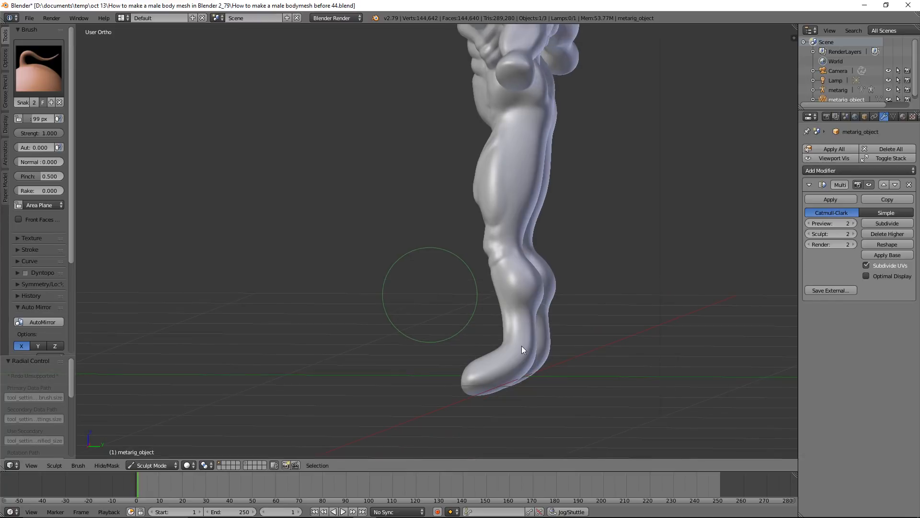
left_click(2, 130)
left_click(56, 96)
mouse_move(513, 356)
left_mouse_down()
mouse_move(528, 361)
mouse_move(528, 378)
left_mouse_up()
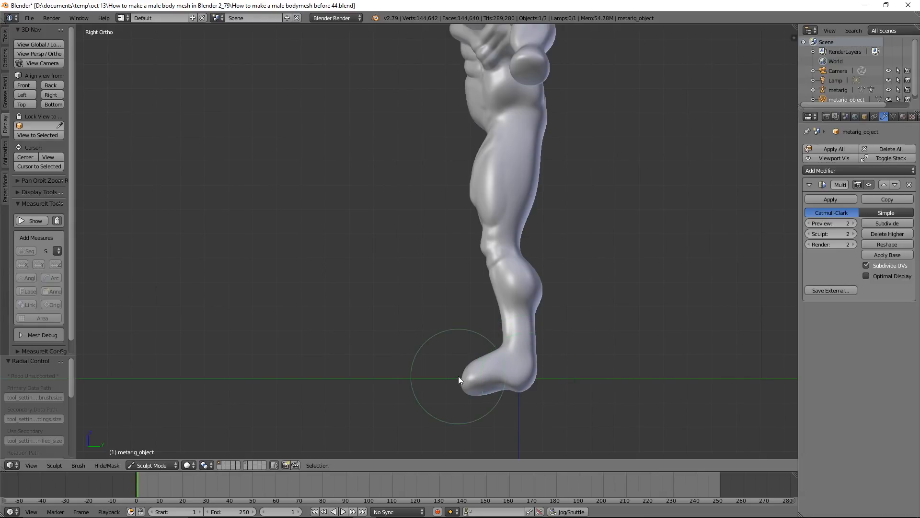
middle_click_drag(458, 377, 464, 380)
left_click(48, 94)
Lengthen the toe ends and reshape the sides of the forefeet using a larger Snake Hook brush
mouse_move(462, 381)
middle_mouse_down()
mouse_move(507, 406)
mouse_move(534, 404)
mouse_move(518, 296)
mouse_move(505, 301)
mouse_move(511, 320)
mouse_move(522, 275)
mouse_move(491, 206)
middle_mouse_up()
scroll(511, 320, "up", 2)
scroll(527, 334, "up", 3)
scroll(496, 274, "up", 1)
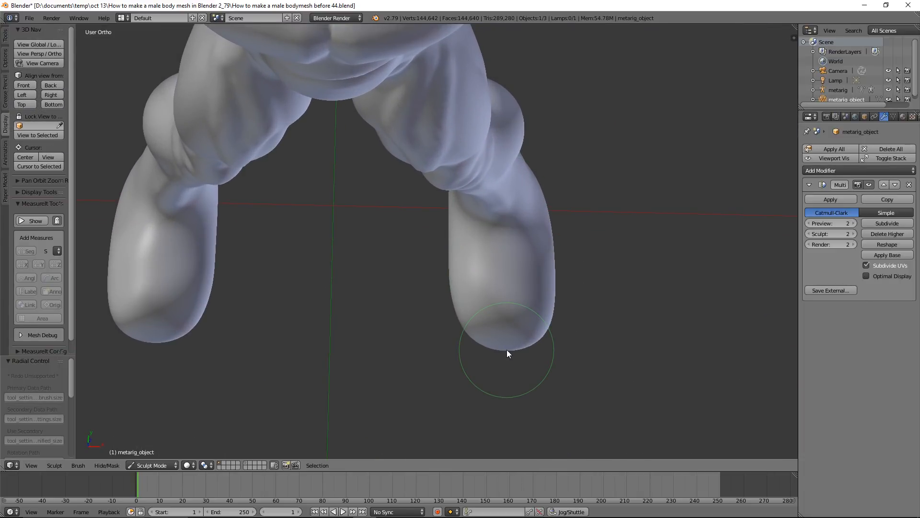
key("f")
left_click(526, 373)
left_click_drag(508, 350, 507, 375)
left_click_drag(546, 339, 550, 342)
left_click_drag(472, 338, 473, 336)
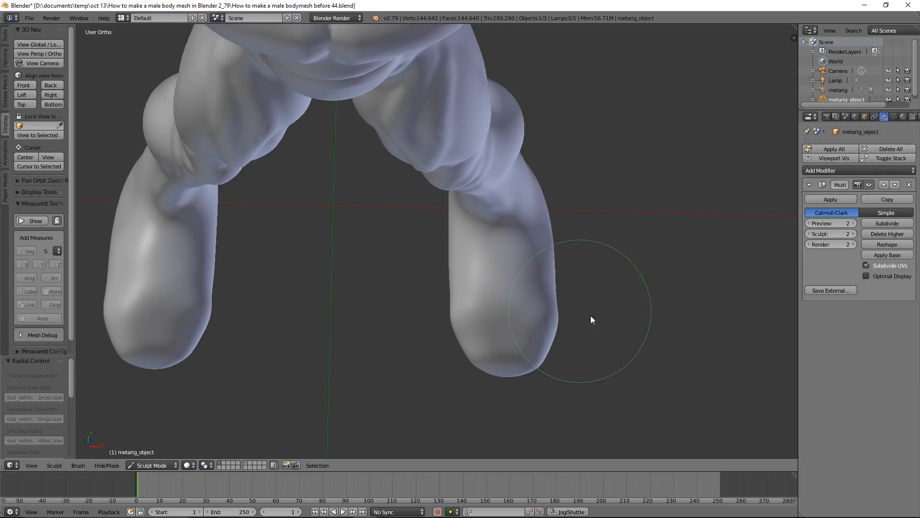
Push the top of the feet down in front of the ankles to shape the instep
middle_click_drag(594, 317, 490, 254)
middle_click_drag(536, 295, 528, 281)
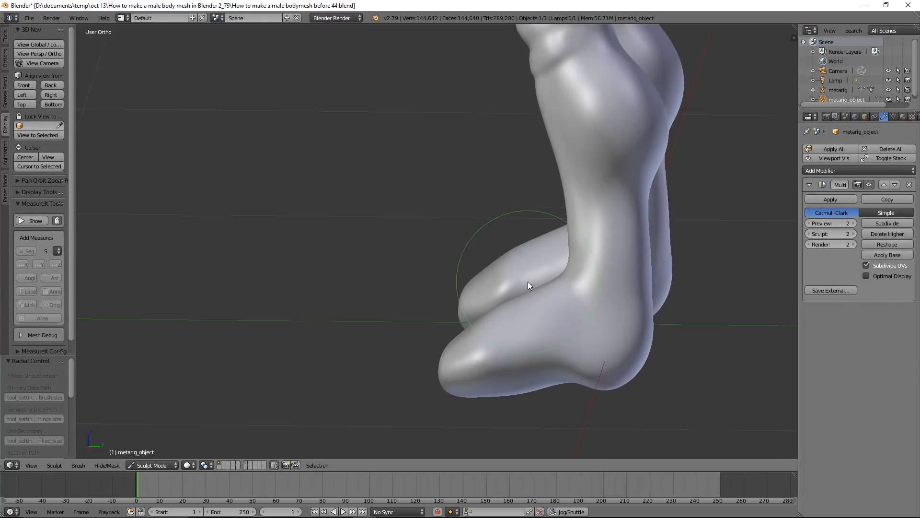
left_click_drag(531, 286, 545, 314)
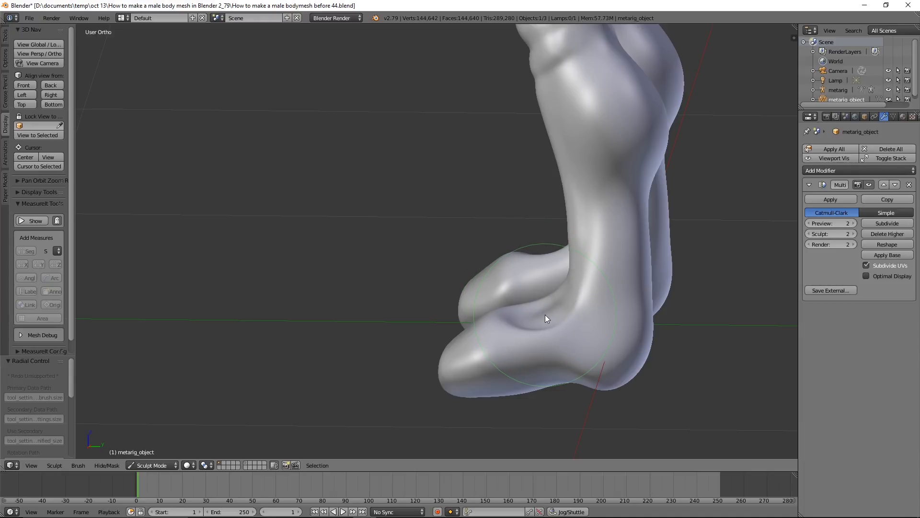
Reshape the instep, the sides of the feet and the undersides of the heels with the Snake Hook brush
left_click(505, 326)
mouse_move(495, 321)
middle_mouse_down()
mouse_move(563, 324)
mouse_move(493, 300)
mouse_move(505, 321)
mouse_move(581, 337)
mouse_move(597, 360)
middle_mouse_up()
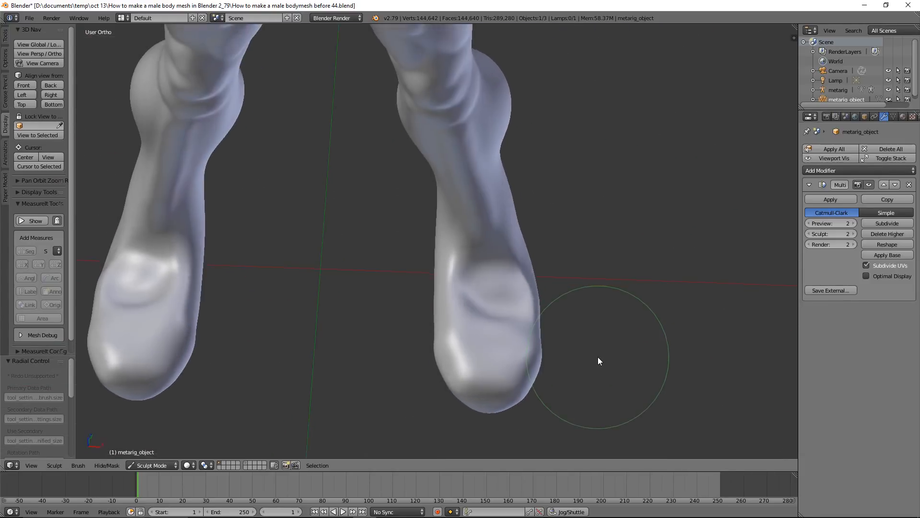
left_click(445, 312)
left_click_drag(537, 312, 533, 292)
mouse_move(552, 318)
middle_mouse_down()
mouse_move(536, 302)
mouse_move(516, 162)
middle_mouse_up()
middle_click_drag(516, 316, 469, 221)
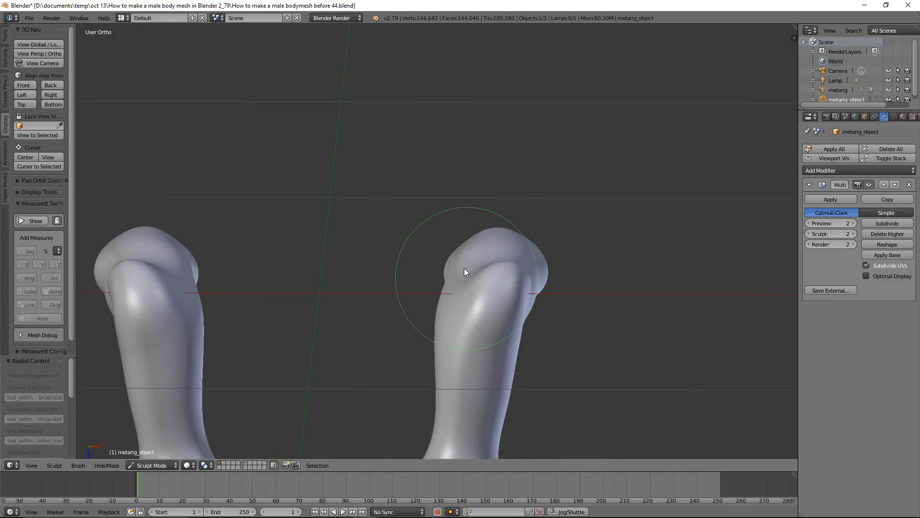
left_click_drag(464, 265, 461, 260)
mouse_move(488, 238)
middle_mouse_down()
mouse_move(493, 308)
mouse_move(480, 251)
middle_mouse_up()
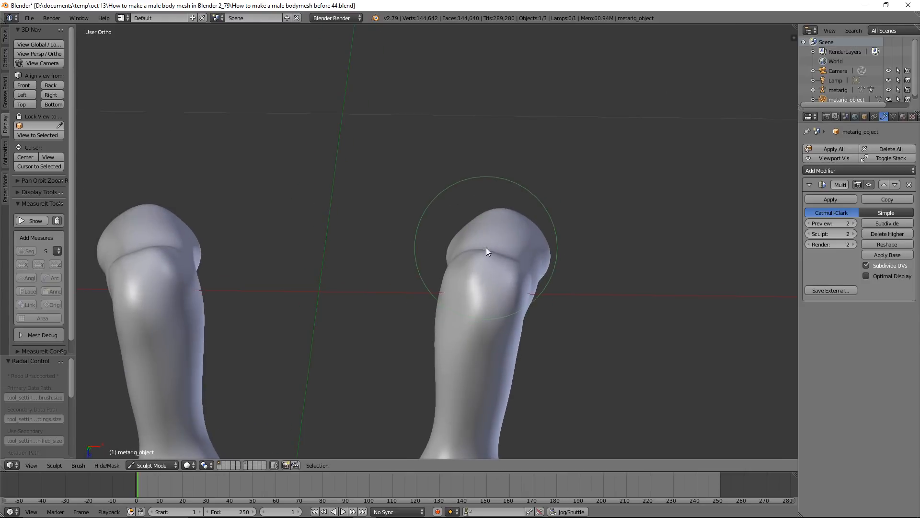
Flatten the soles of the feet from toe to heel using the Flatten/Contrast brush with a 149 px radius
left_click(5, 39)
left_click(41, 68)
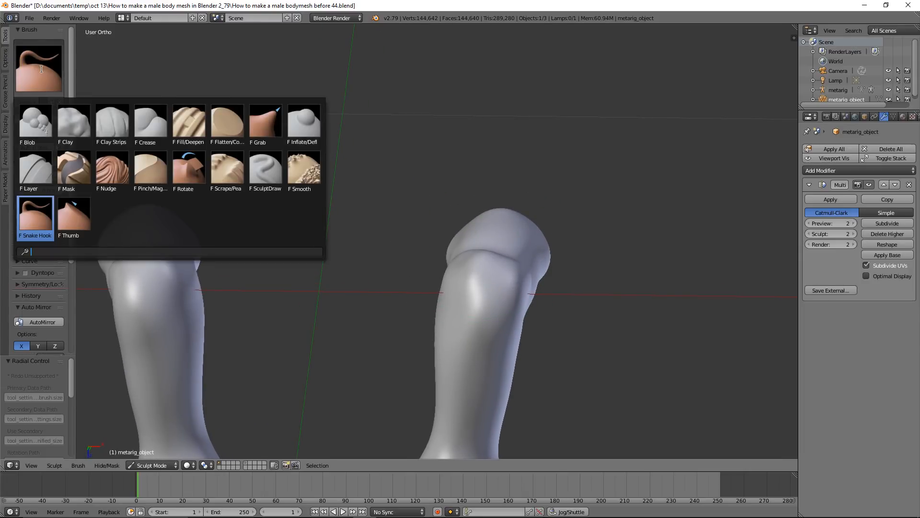
left_click(236, 109)
middle_click_drag(575, 205, 580, 267)
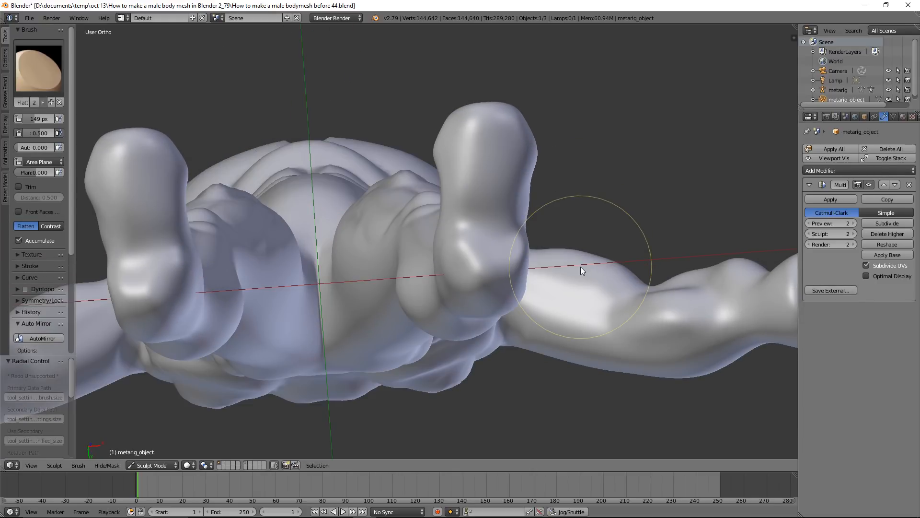
mouse_move(490, 145)
left_mouse_down()
mouse_move(491, 268)
mouse_move(493, 139)
mouse_move(484, 135)
mouse_move(495, 232)
mouse_move(489, 288)
left_mouse_up()
left_click_drag(479, 125, 484, 273)
Flatten and smooth the top of the feet with a 97 px radius, and save as How to make a male bodymesh before 45.blend
mouse_move(565, 183)
middle_mouse_down()
mouse_move(581, 156)
mouse_move(563, 255)
middle_mouse_up()
middle_click_drag(596, 134, 609, 151)
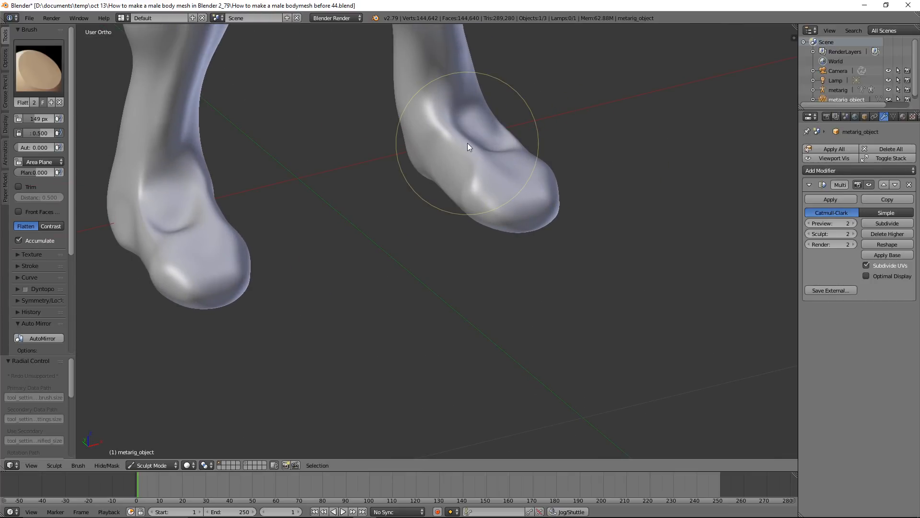
key("f")
left_click(446, 142)
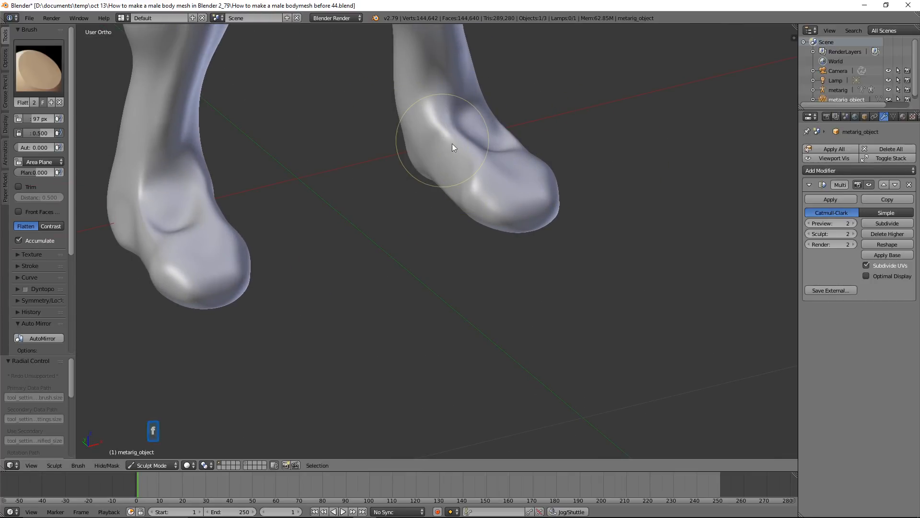
key("s")
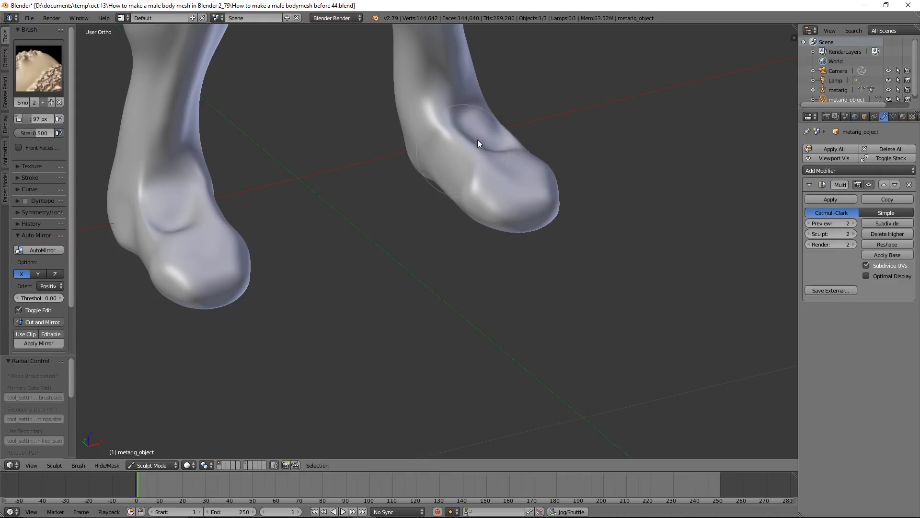
key("shift+t")
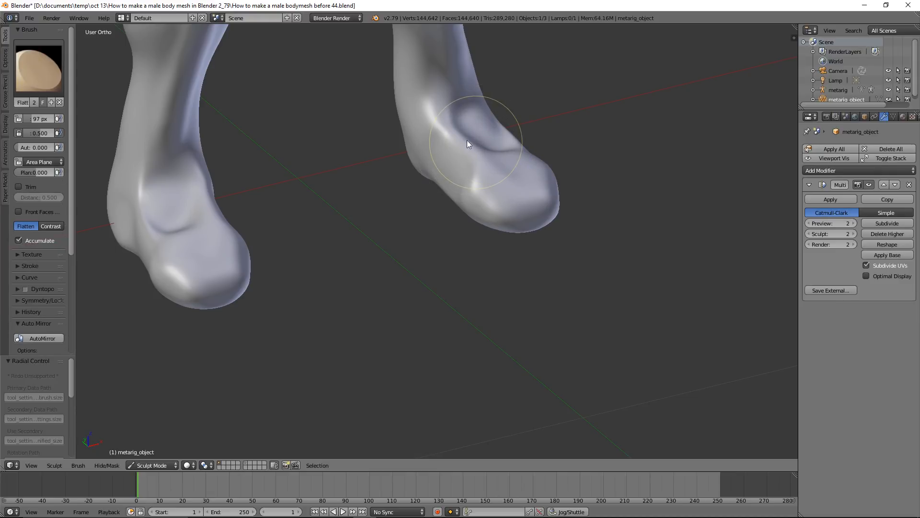
mouse_move(472, 142)
left_mouse_down()
mouse_move(458, 141)
mouse_move(482, 160)
mouse_move(464, 141)
mouse_move(501, 144)
mouse_move(453, 121)
mouse_move(465, 102)
mouse_move(487, 125)
mouse_move(453, 152)
mouse_move(510, 156)
mouse_move(510, 139)
mouse_move(491, 149)
mouse_move(473, 114)
mouse_move(505, 134)
mouse_move(477, 159)
left_mouse_up()
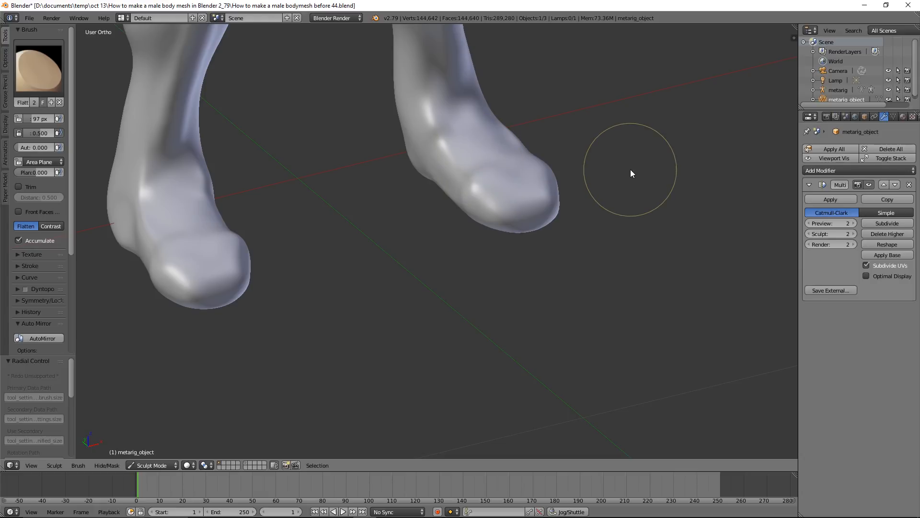
key("ctrl+alt+s")
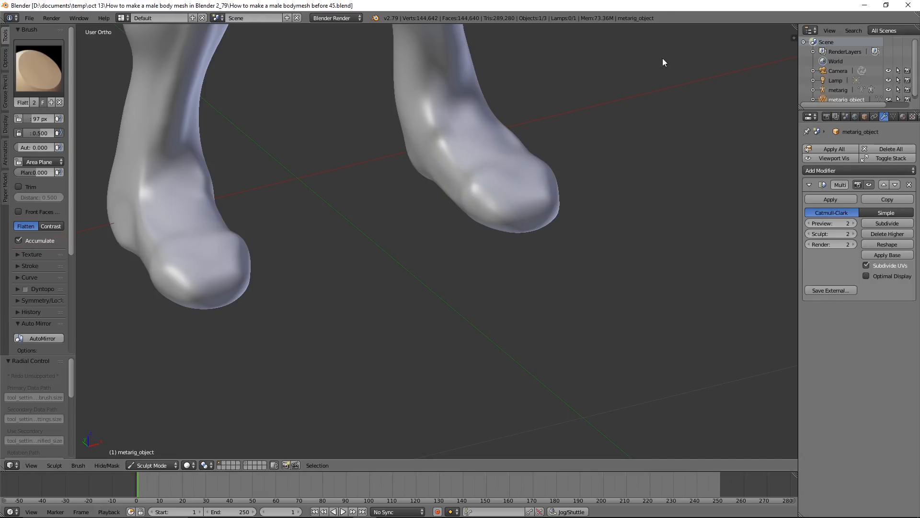
Narrow the inner sides of the legs above the ankles with the Snake Hook brush at a 139 px radius
scroll(659, 127, "down", 7)
middle_click_drag(593, 155, 542, 127)
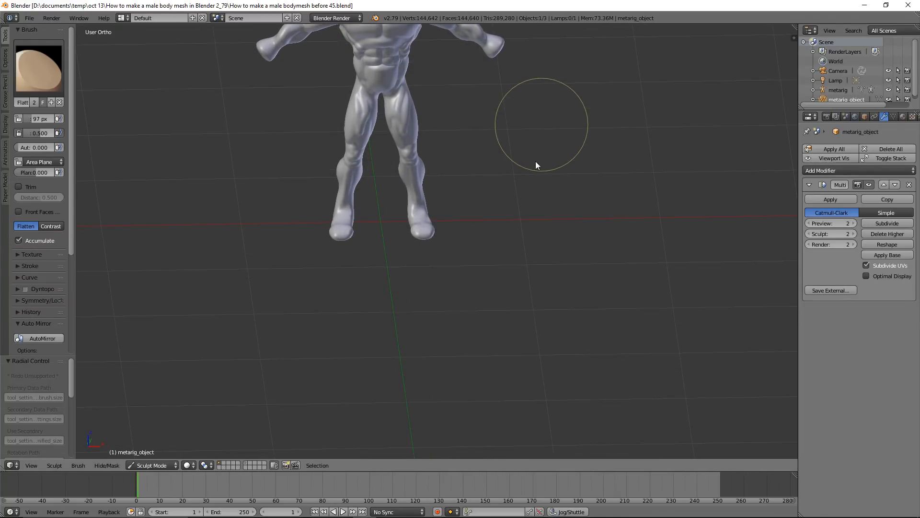
scroll(532, 166, "up", 4)
middle_click_drag(469, 157, 675, 169)
left_click(41, 77)
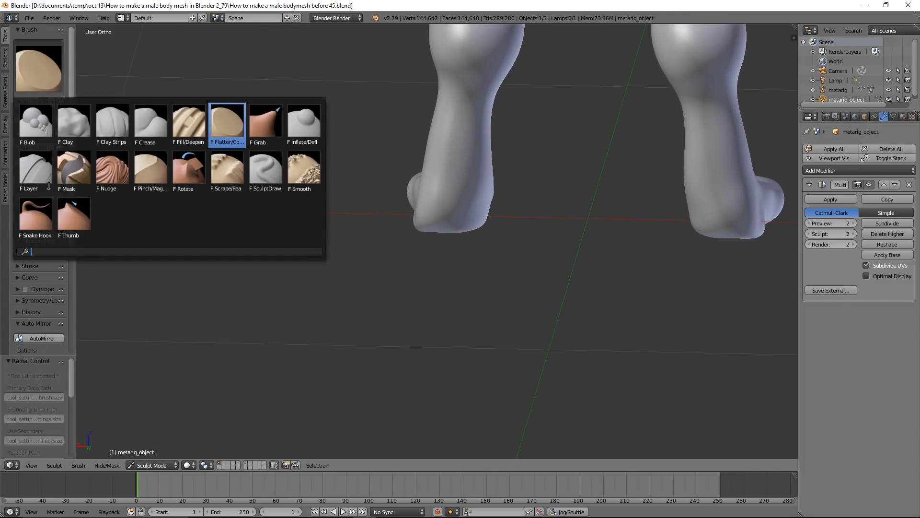
left_click(42, 213)
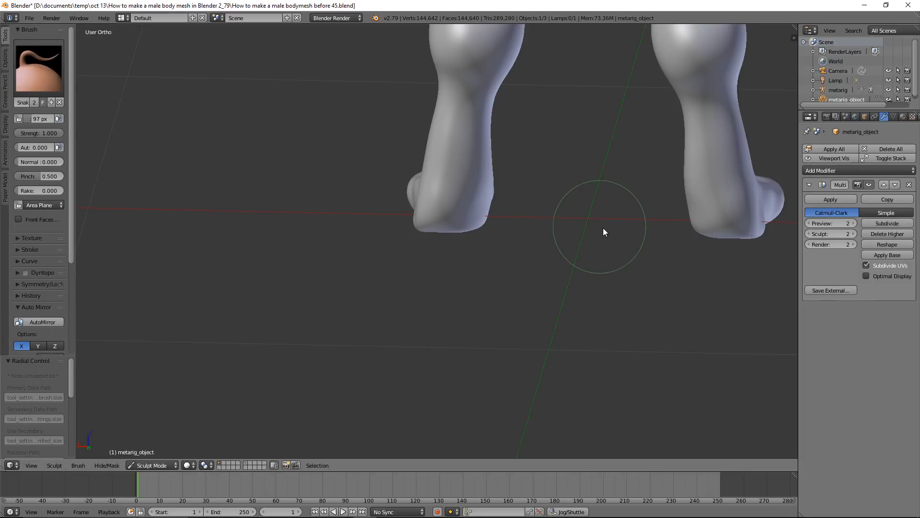
key("f")
left_click(616, 241)
mouse_move(684, 180)
left_mouse_down()
mouse_move(697, 180)
mouse_move(689, 154)
left_mouse_up()
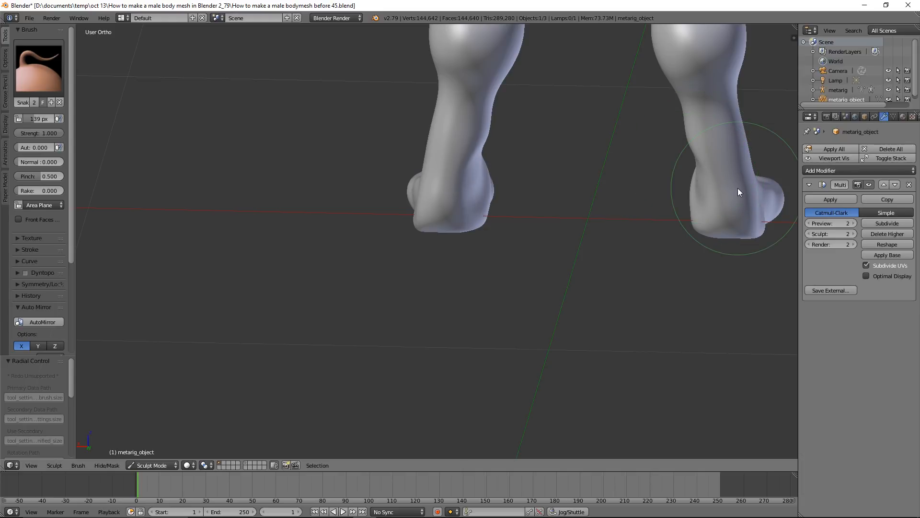
middle_click_drag(589, 208, 634, 207)
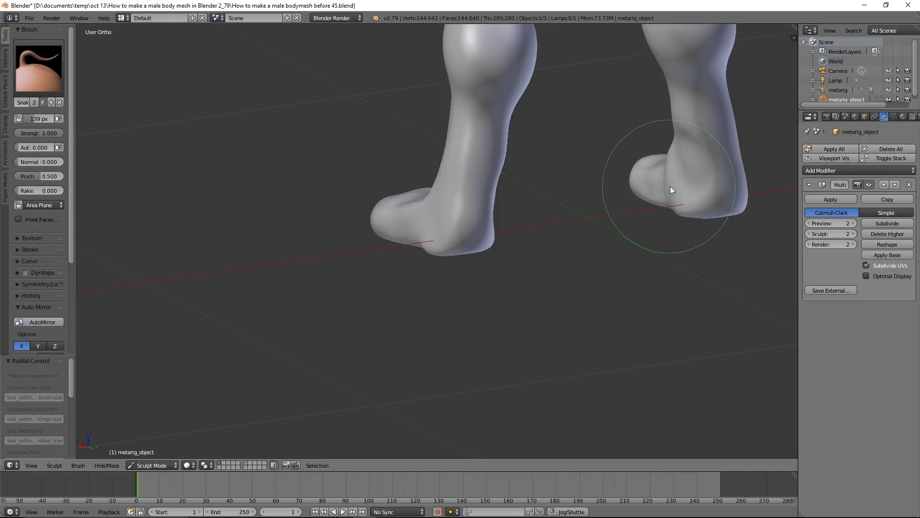
Push in the outer sides of the ankles and heels with the Snake Hook brush
mouse_move(697, 205)
middle_mouse_down("shift")
mouse_move(591, 251)
mouse_move(599, 256)
mouse_move(608, 243)
mouse_move(600, 239)
middle_mouse_up("shift")
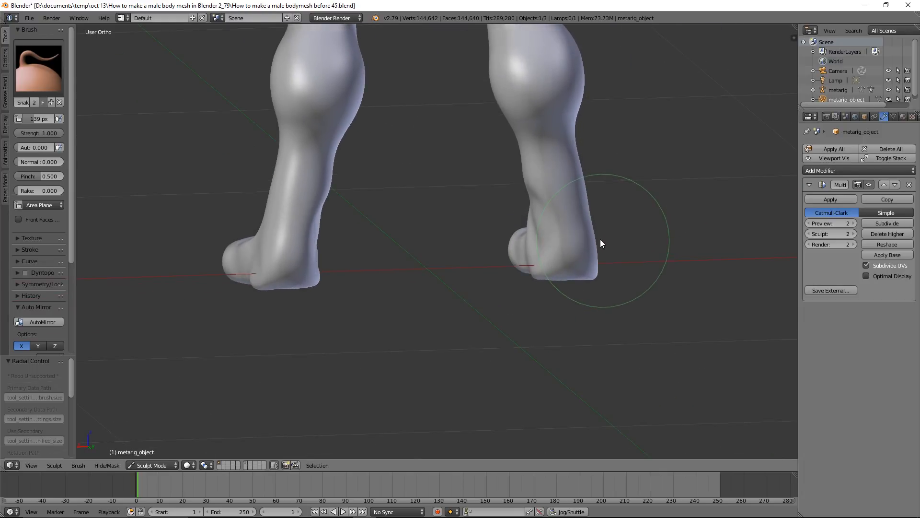
left_click_drag(594, 240, 586, 239)
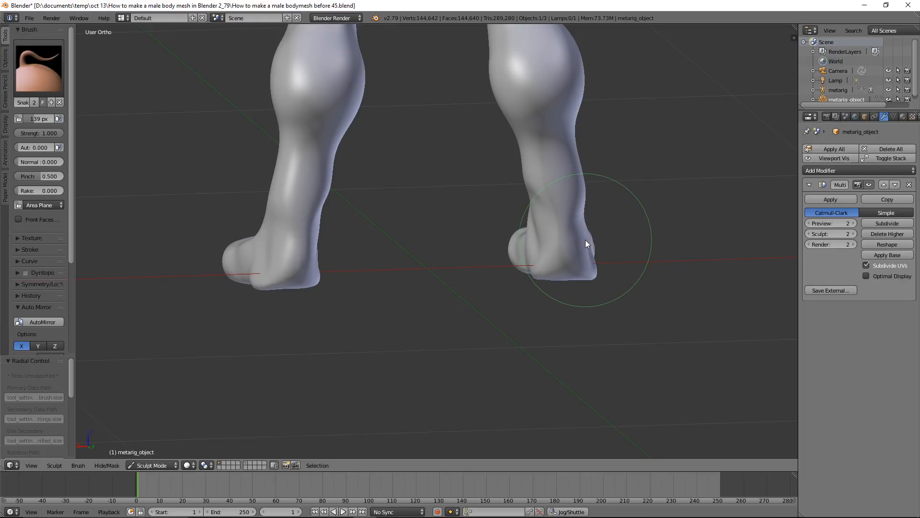
left_click_drag(591, 194, 579, 196)
left_click_drag(590, 259, 583, 258)
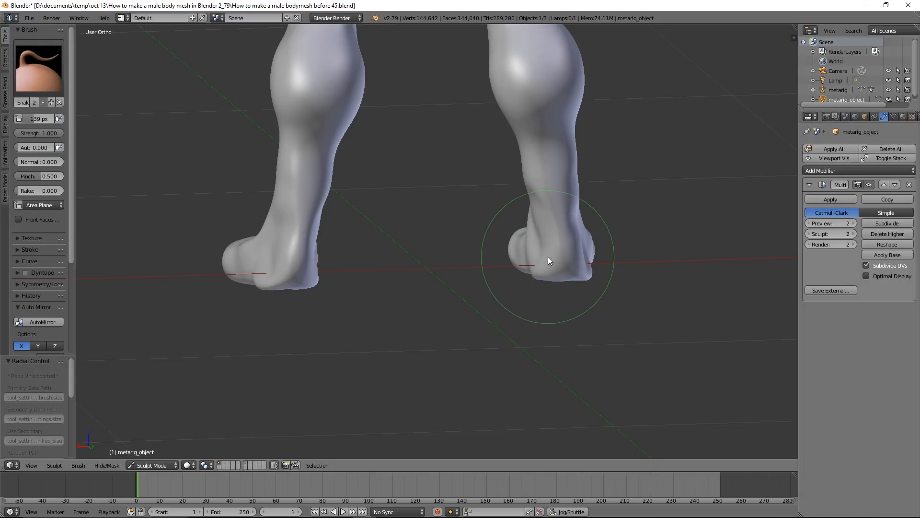
Smooth the surface around the ankles and lower shins using the Smooth brush with a 139 px radius
middle_click_drag(668, 214, 559, 212)
key("s")
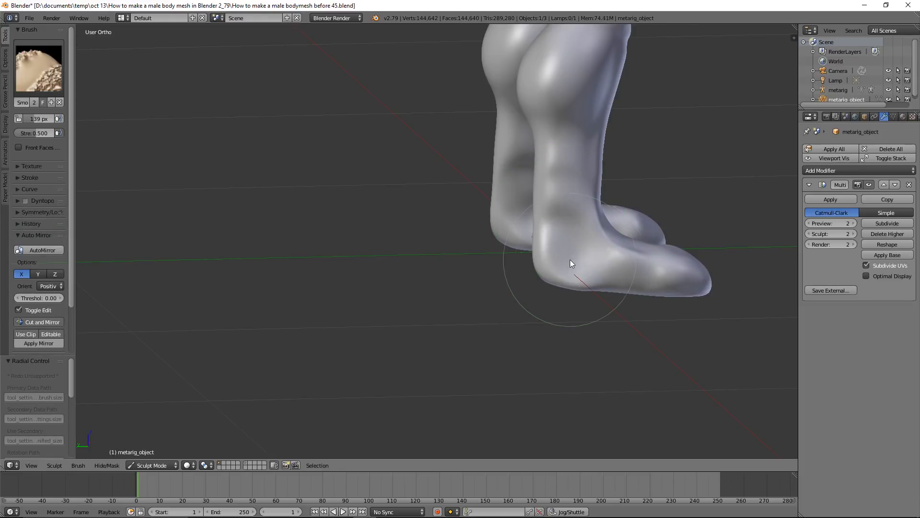
key("k")
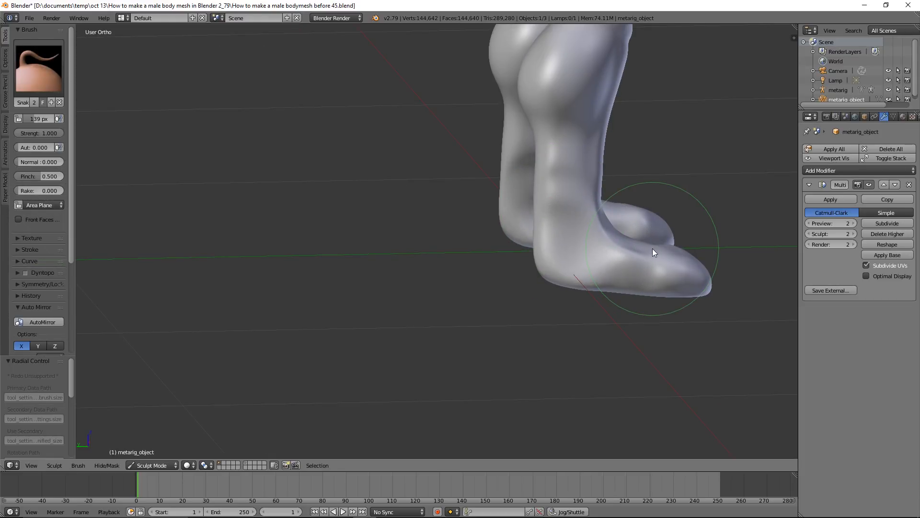
mouse_move(677, 229)
middle_mouse_down()
mouse_move(620, 247)
mouse_move(536, 232)
mouse_move(608, 235)
middle_mouse_up()
key("s")
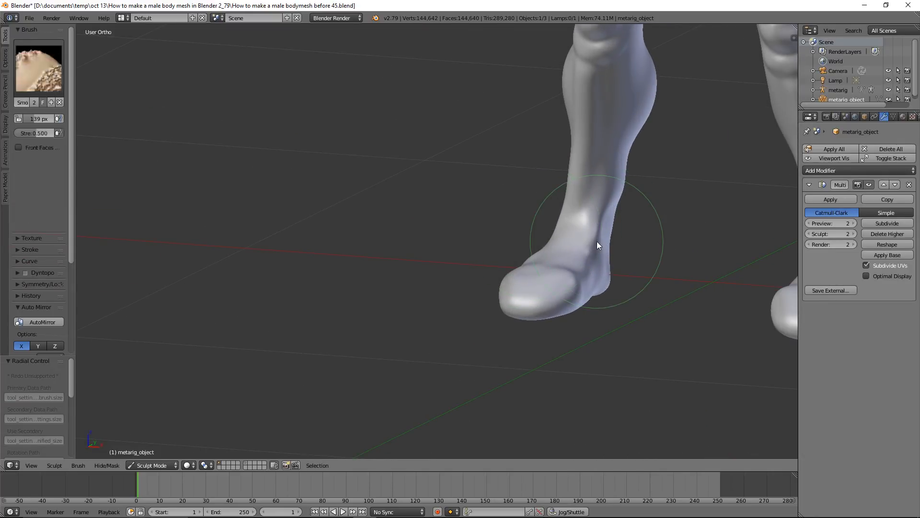
key("k")
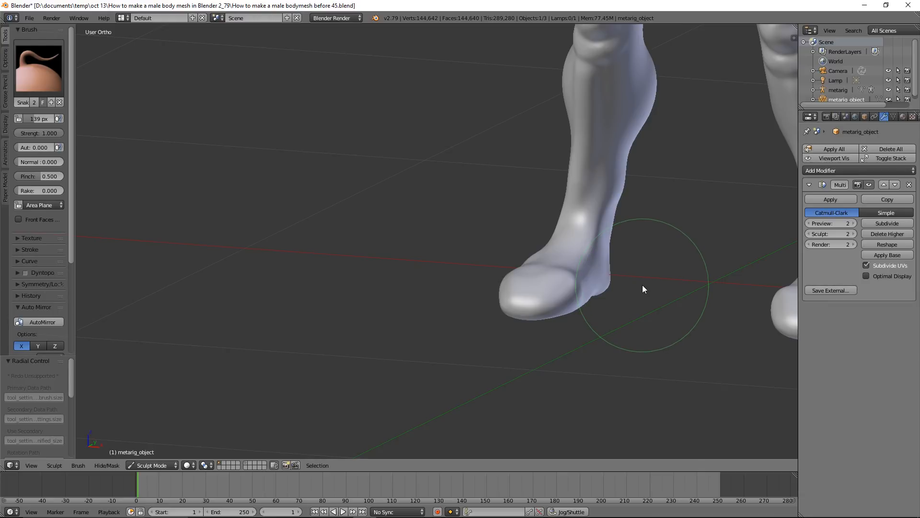
mouse_move(642, 288)
middle_mouse_down()
mouse_move(598, 278)
mouse_move(638, 287)
middle_mouse_up()
Check the whole body from the front and save the file as How to make a male bodymesh before 46.blend
scroll(637, 284, "down", 7)
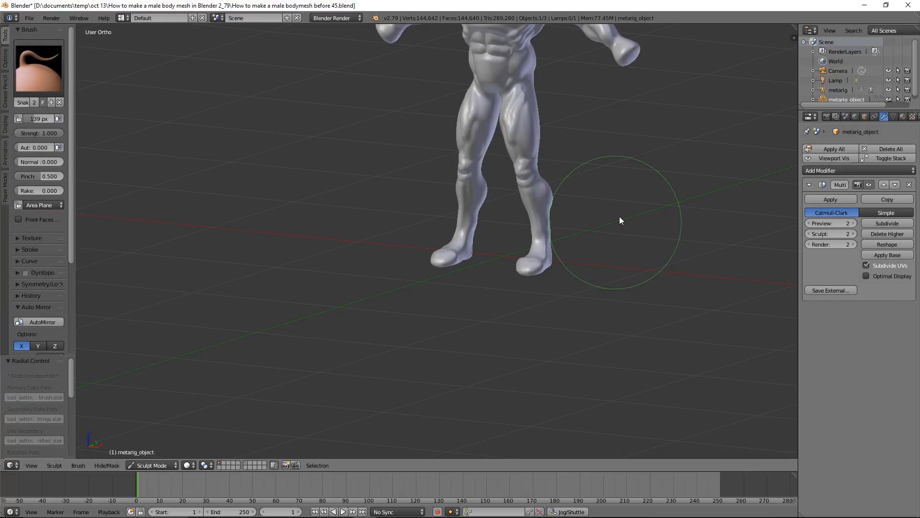
middle_click_drag(588, 204, 532, 276, "shift")
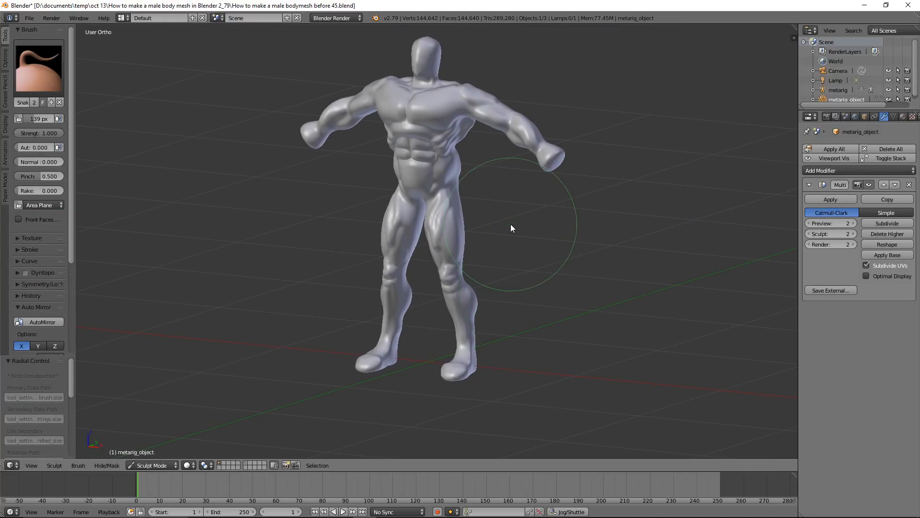
middle_click_drag(520, 231, 545, 223)
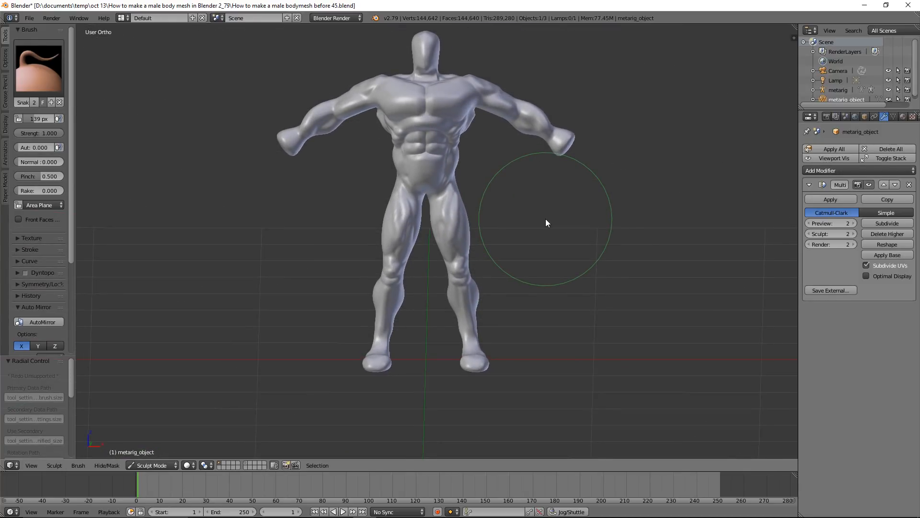
scroll(545, 219, "up", 1)
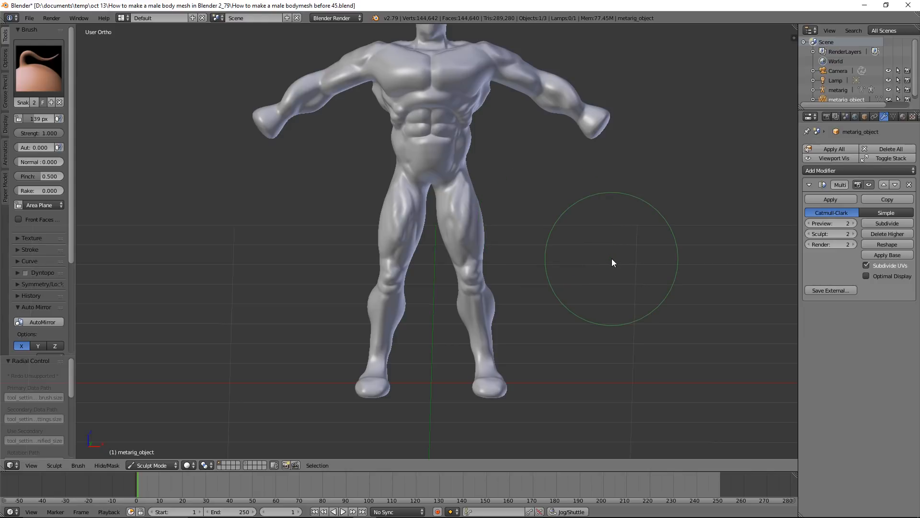
middle_click_drag(608, 215, 594, 252, "shift")
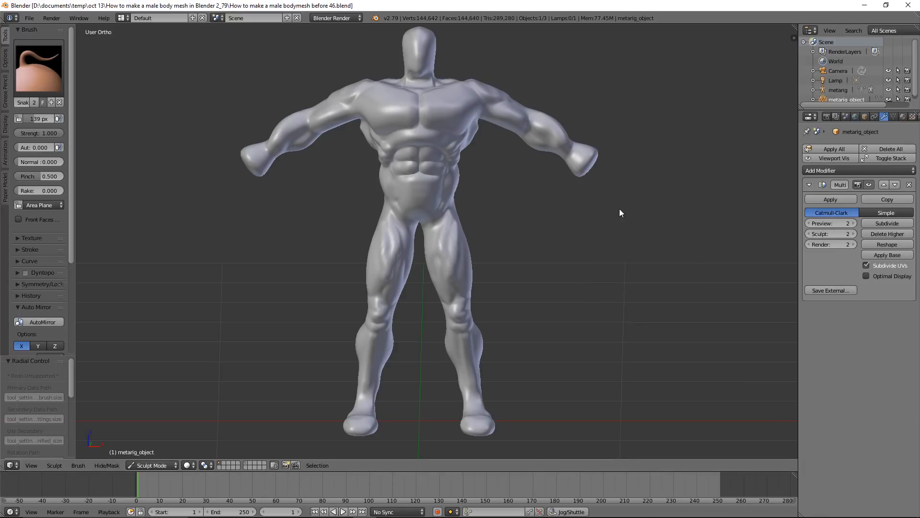
Pull the ends of the arms outwards into hand stumps using the Snake Hook brush with a 153 px radius
scroll(621, 233, "up", 2)
scroll(620, 233, "up", 2)
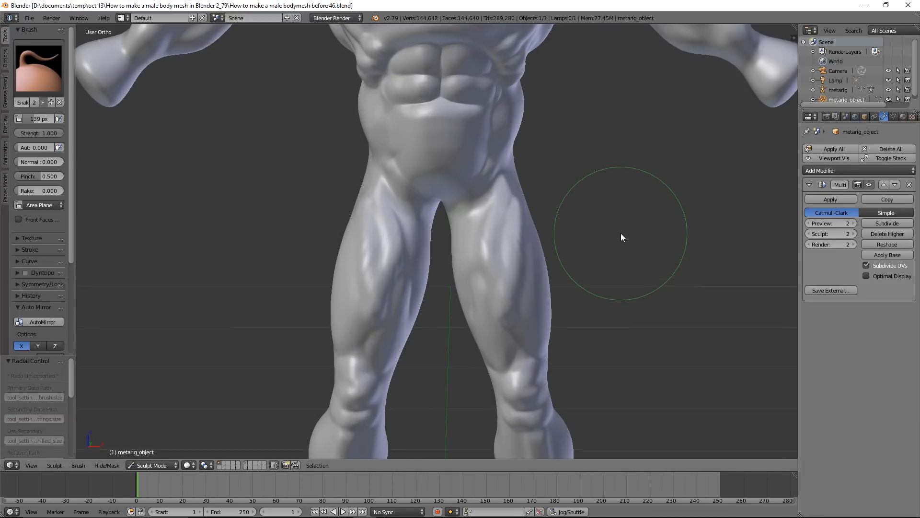
middle_click_drag(676, 146, 464, 320, "shift")
scroll(563, 298, "up", 2)
mouse_move(646, 261)
middle_mouse_down()
mouse_move(618, 281)
mouse_move(602, 265)
mouse_move(562, 306)
mouse_move(585, 300)
middle_mouse_up()
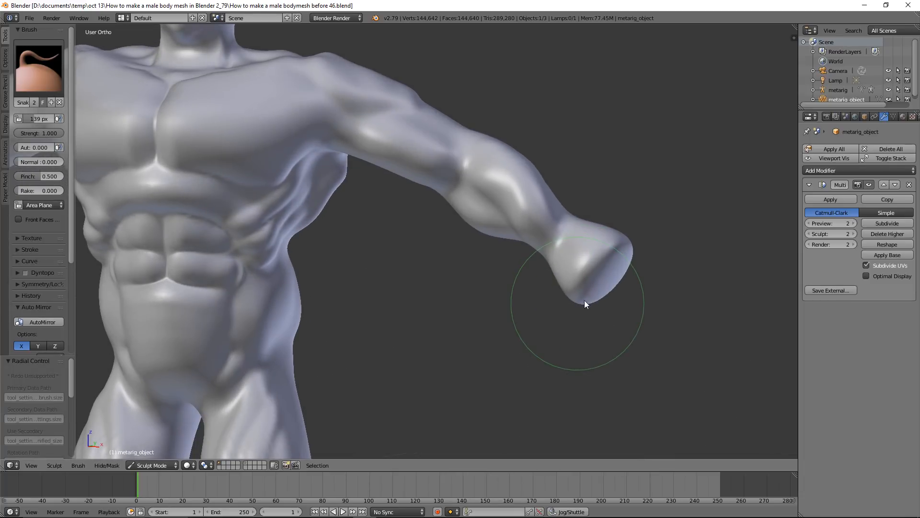
key("f")
left_click(614, 289)
mouse_move(616, 283)
left_mouse_down()
mouse_move(654, 315)
mouse_move(655, 294)
left_mouse_up()
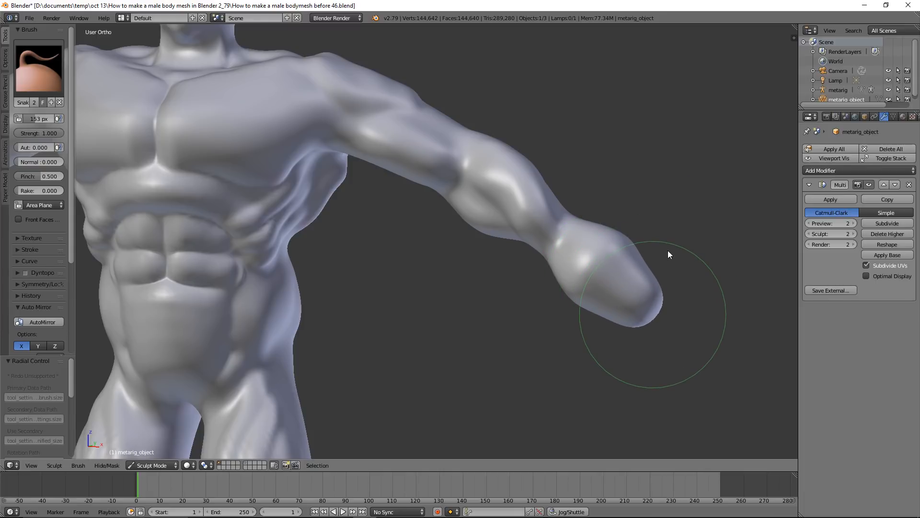
Flatten the tips of the hand stumps with the Flatten/Contrast brush
mouse_move(666, 247)
middle_mouse_down()
mouse_move(610, 289)
mouse_move(596, 239)
mouse_move(669, 257)
mouse_move(664, 246)
mouse_move(645, 251)
mouse_move(574, 194)
mouse_move(544, 198)
middle_mouse_up()
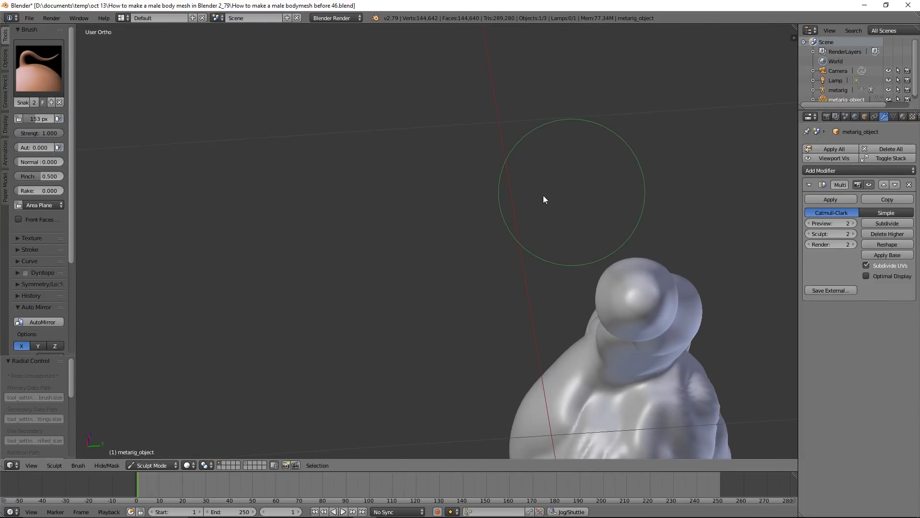
left_click(53, 81)
left_click(230, 124)
left_click_drag(619, 290, 637, 303)
mouse_move(624, 298)
left_mouse_down()
mouse_move(658, 301)
mouse_move(630, 293)
left_mouse_up()
middle_click_drag(630, 298, 602, 283)
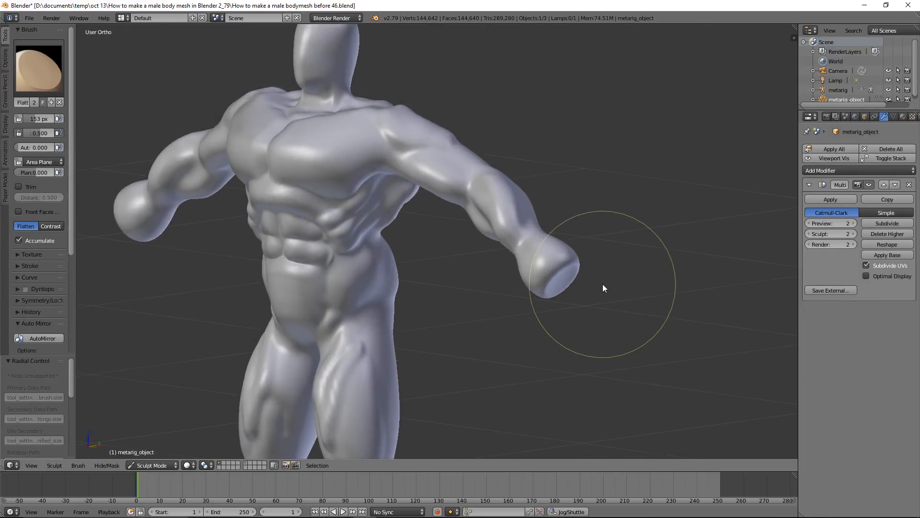
Switch to the Snake Hook brush with a 41 px radius and save the file as How to make a male bodymesh before 47.blend
scroll(617, 288, "up", 1)
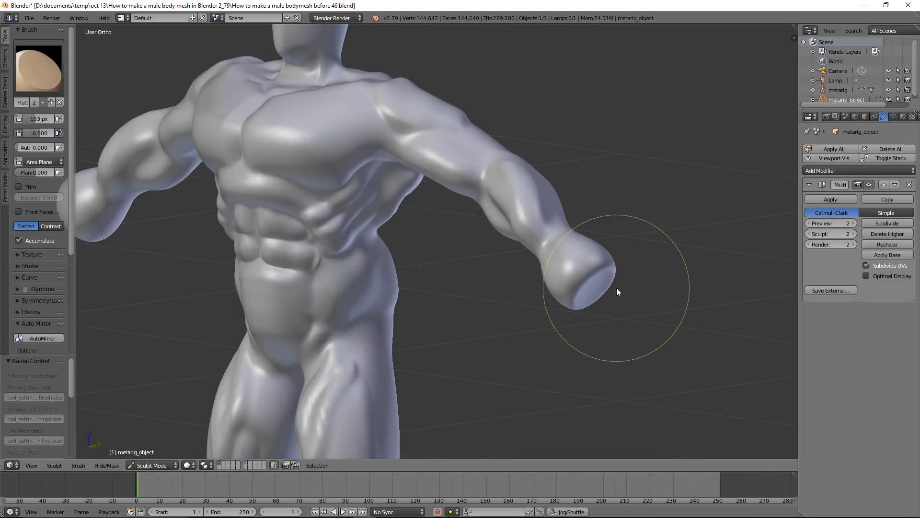
left_click(36, 79)
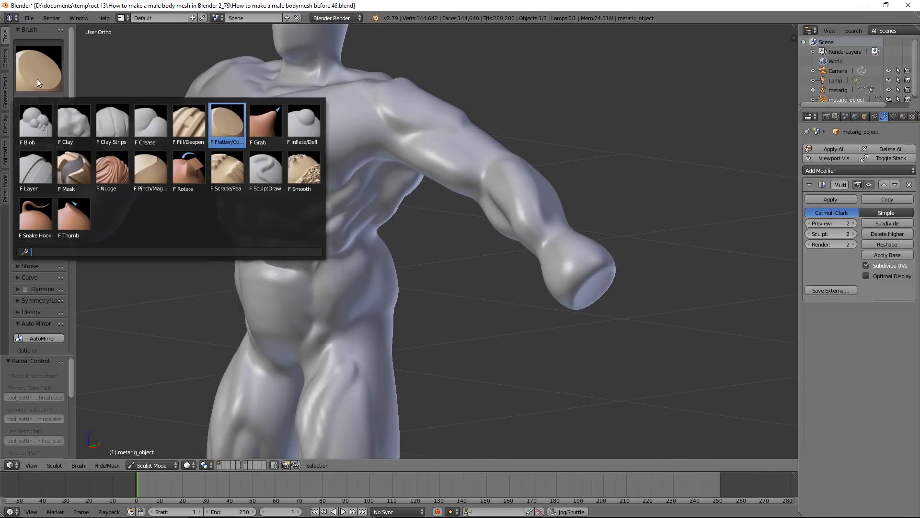
left_click(38, 213)
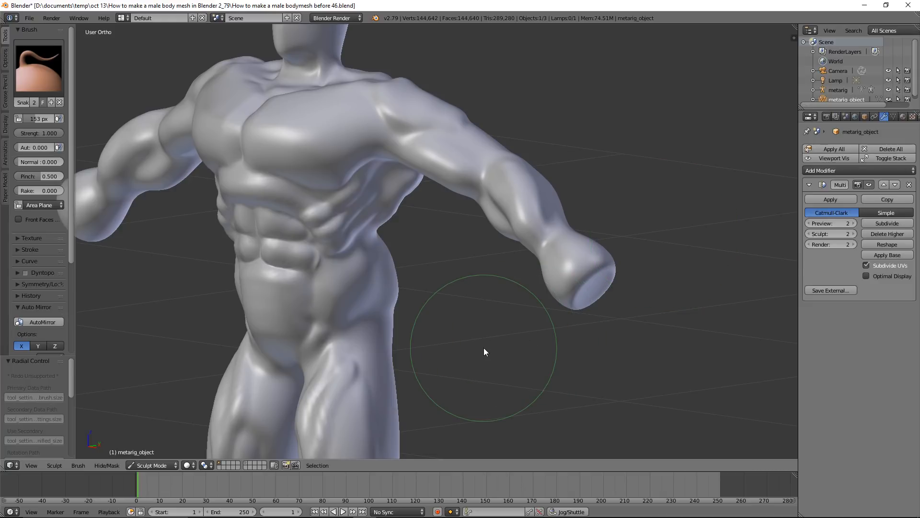
key("f")
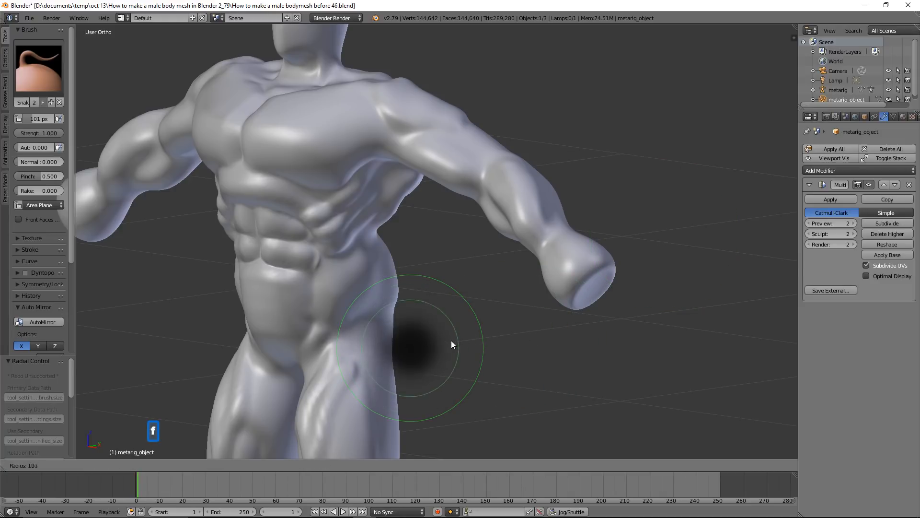
left_click(430, 340)
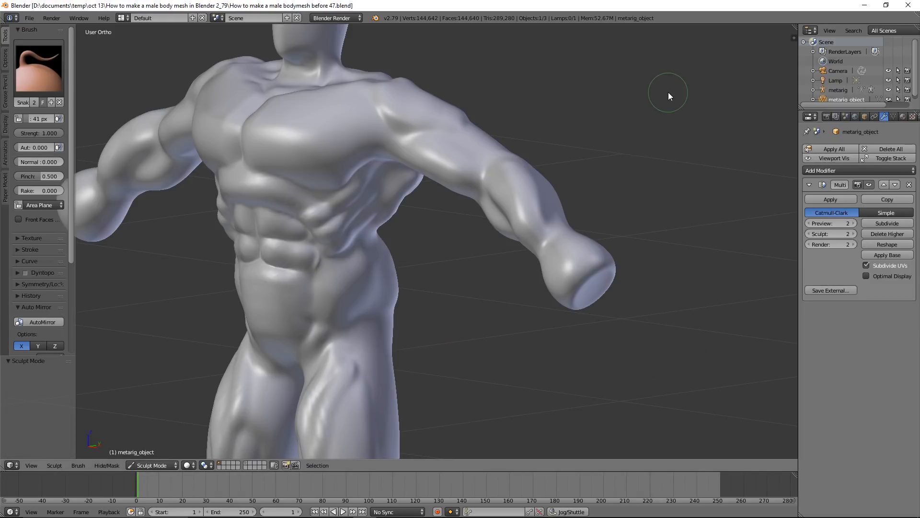
Flatten the broad sides of the hand stumps with the Flatten/Contrast brush at 122 px, and save as How to make a male bodymesh before 48.blend
left_click(50, 83)
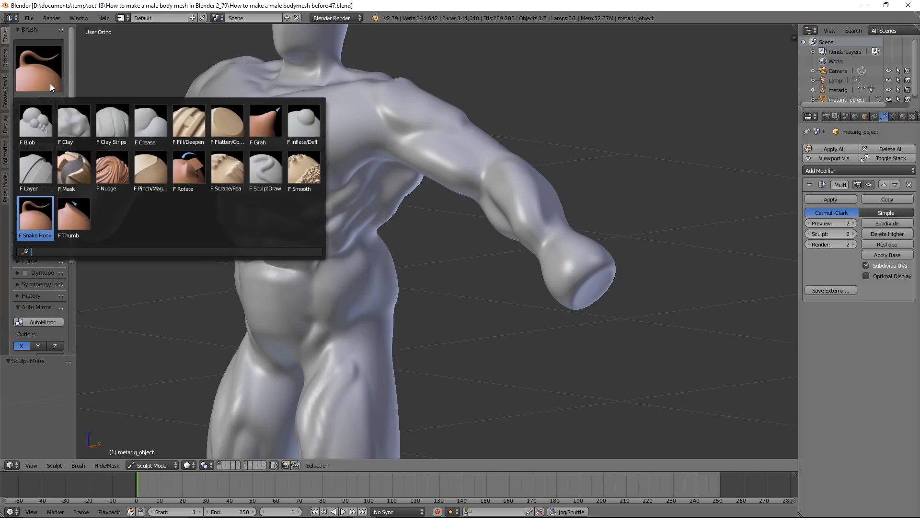
left_click(234, 128)
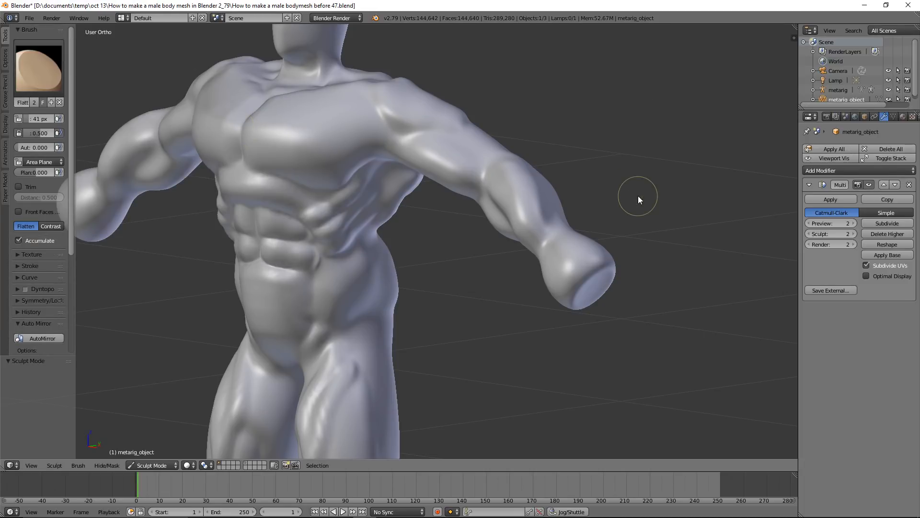
middle_click_drag(643, 195, 613, 212)
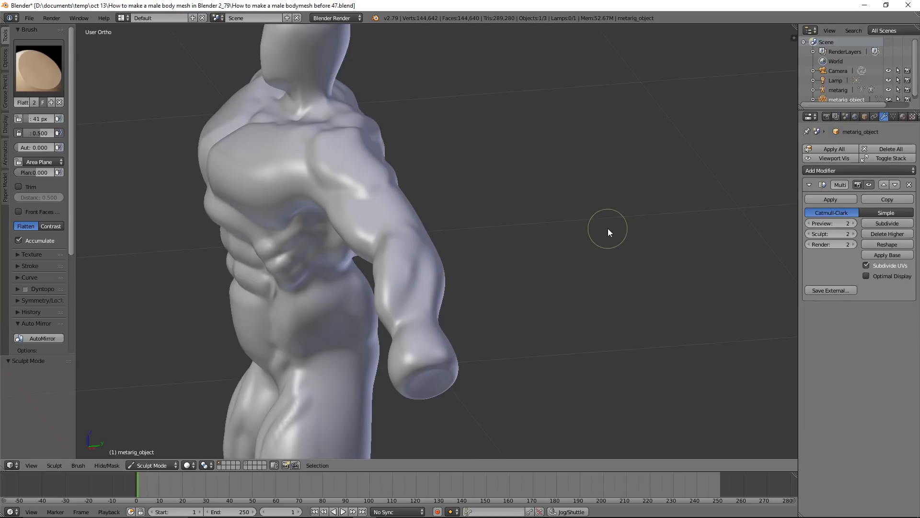
key("f")
left_click(633, 265)
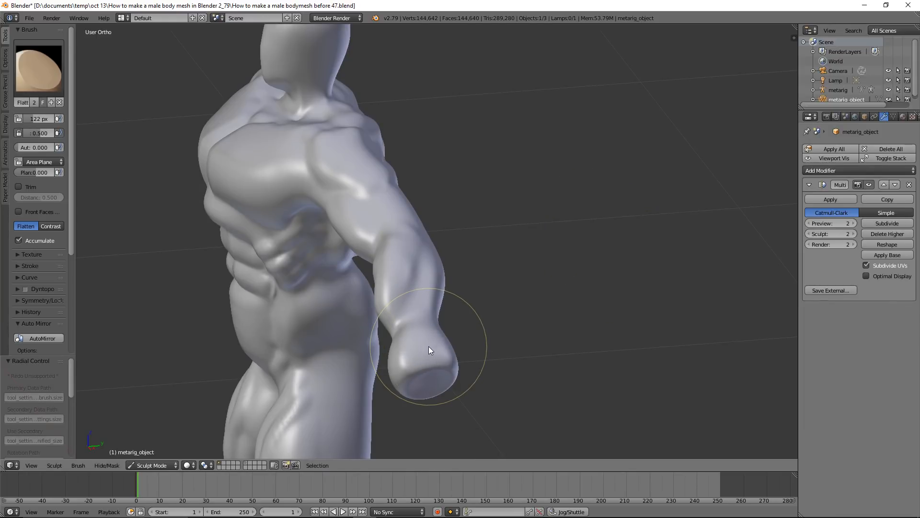
mouse_move(435, 335)
middle_mouse_down()
mouse_move(516, 294)
mouse_move(572, 250)
middle_mouse_up()
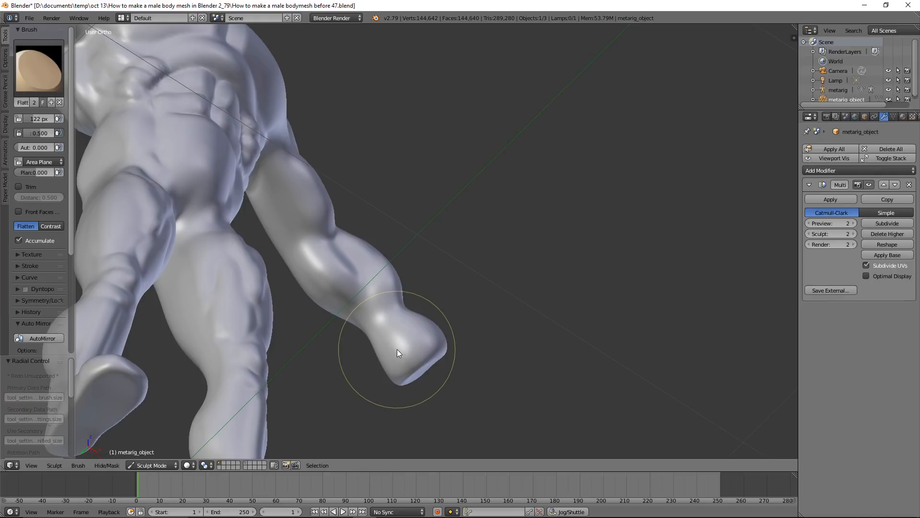
left_click_drag(397, 353, 387, 329)
mouse_move(499, 288)
middle_mouse_down()
mouse_move(424, 344)
mouse_move(435, 356)
mouse_move(414, 359)
mouse_move(273, 330)
mouse_move(354, 350)
mouse_move(424, 354)
mouse_move(347, 353)
middle_mouse_up()
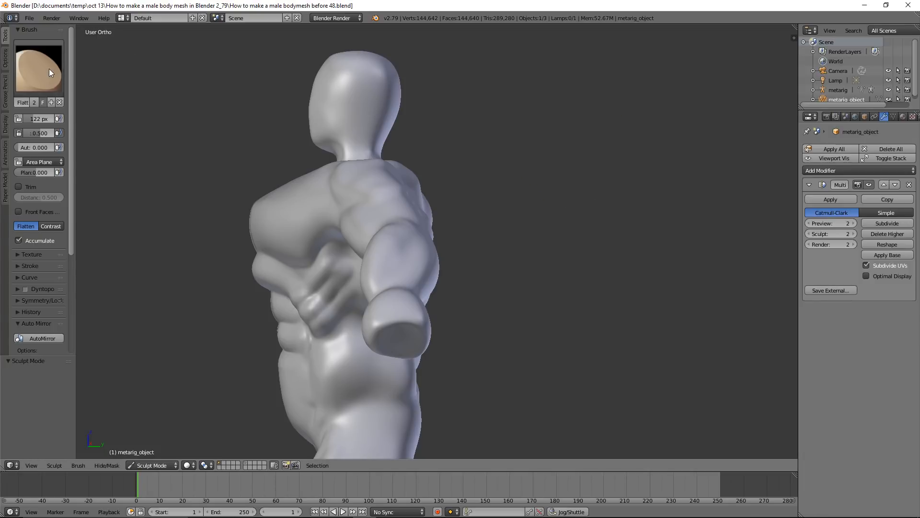
Pull a thumb out of the front side of the hand stump using the Snake Hook brush with a 122 px radius
left_click(49, 69)
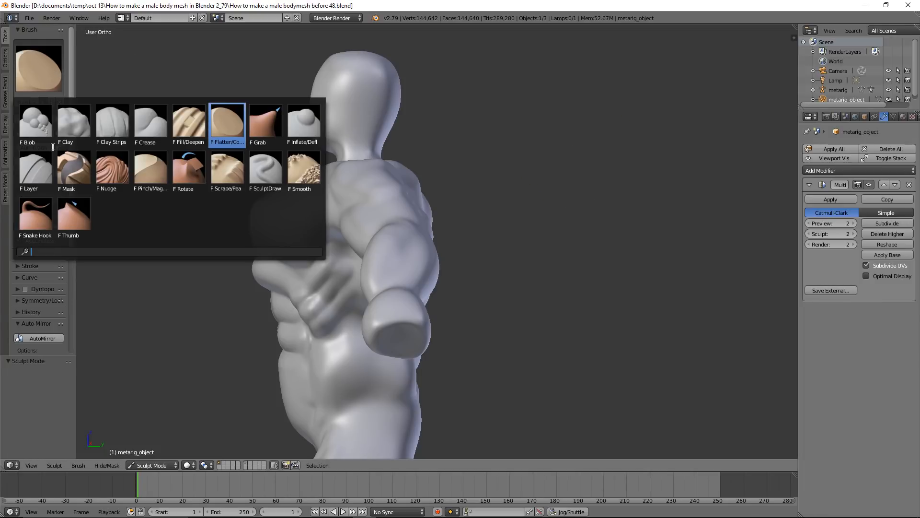
left_click(45, 212)
scroll(390, 247, "up", 4)
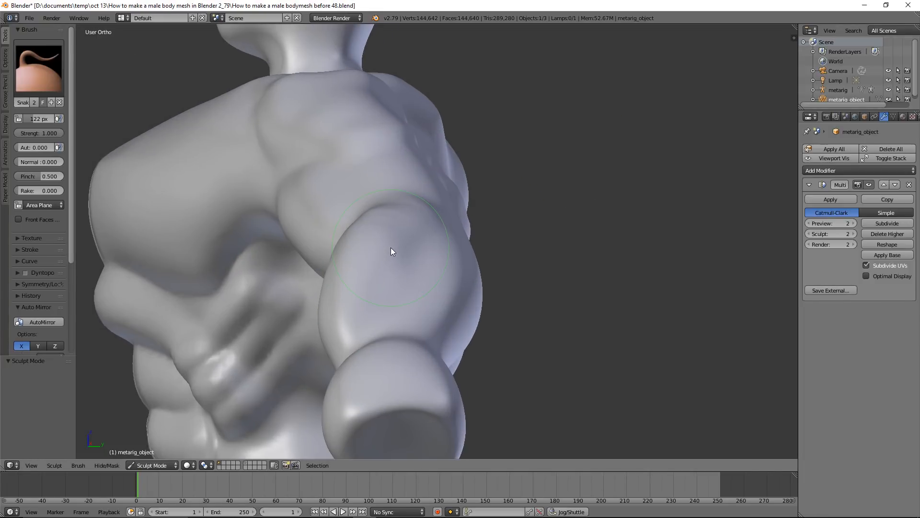
middle_click_drag(390, 248, 497, 103, "shift")
middle_click_drag(488, 198, 505, 198)
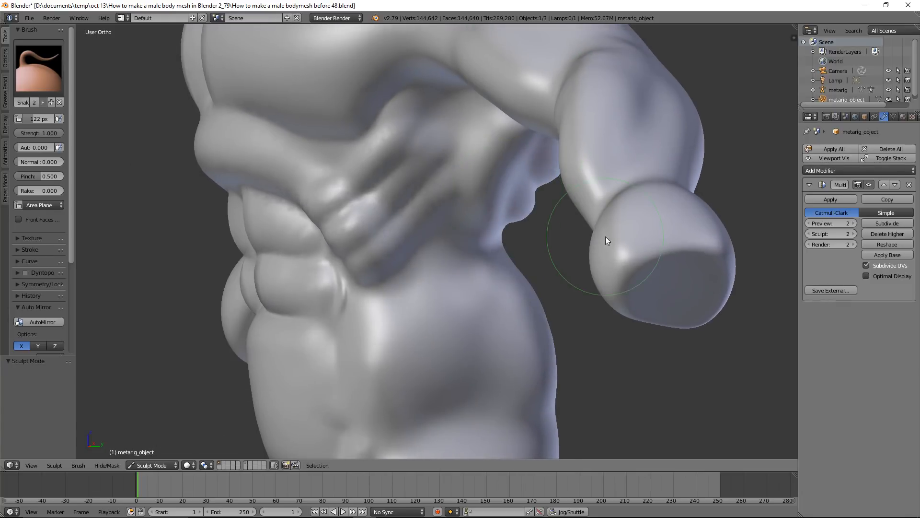
scroll(605, 237, "up", 3)
middle_click_drag(644, 216, 422, 165, "shift")
middle_click_drag(504, 212, 512, 217)
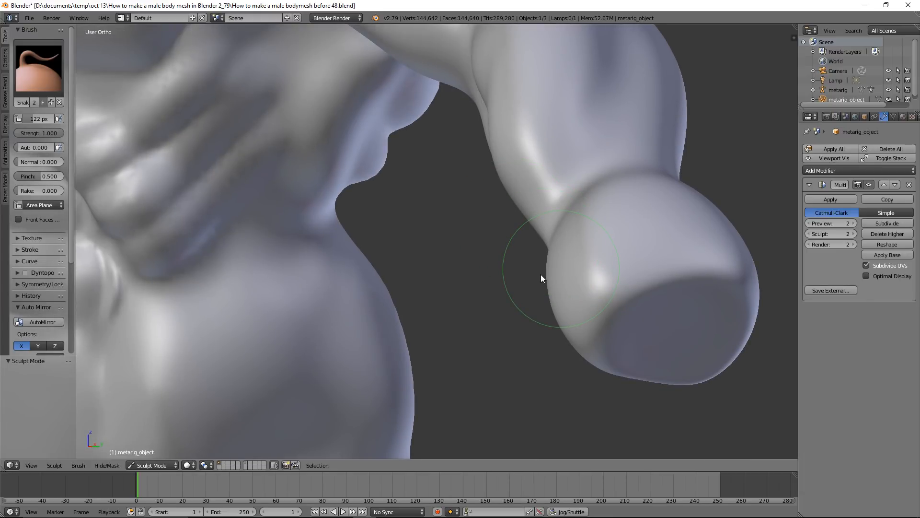
left_click_drag(540, 274, 525, 275)
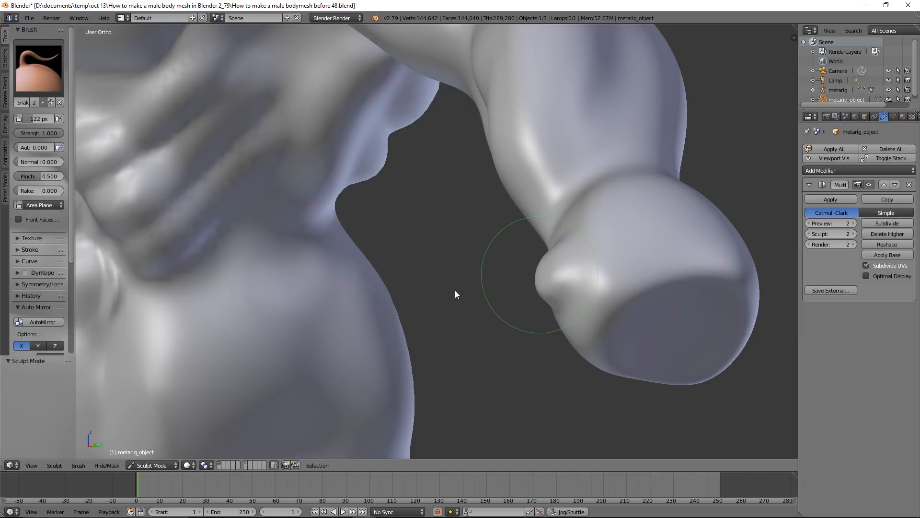
left_click_drag(539, 275, 424, 295)
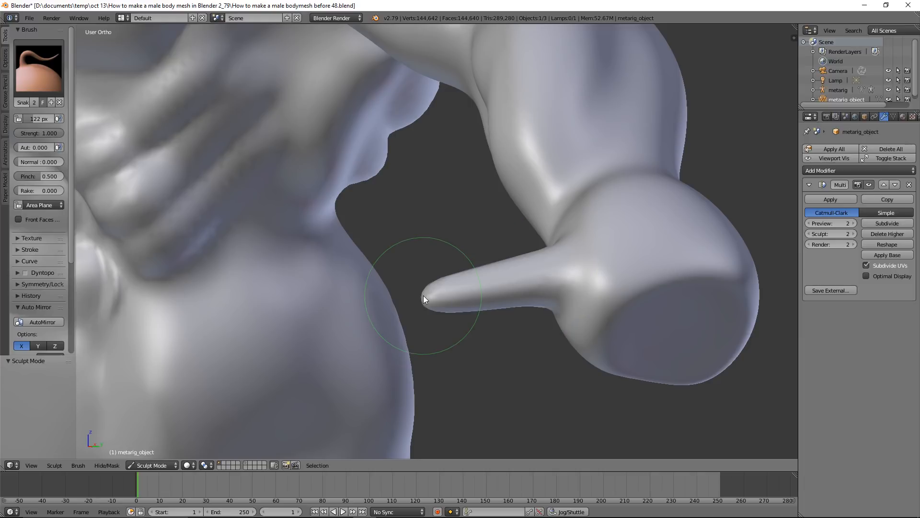
Pull the index finger out of the thumb-side end of the flat stump tip with the Snake Hook brush
scroll(562, 284, "down", 3)
middle_click_drag(525, 287, 439, 287)
scroll(456, 287, "up", 2)
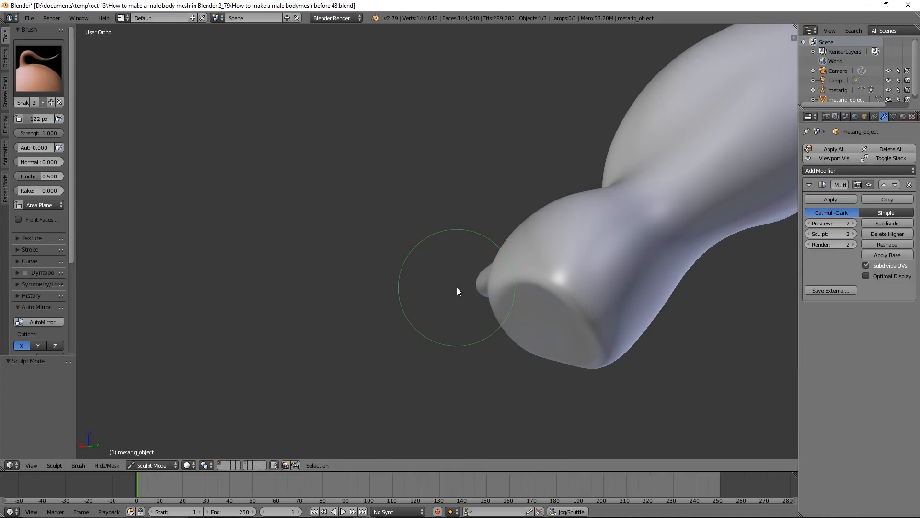
left_click(500, 319)
left_click_drag(475, 340, 404, 392)
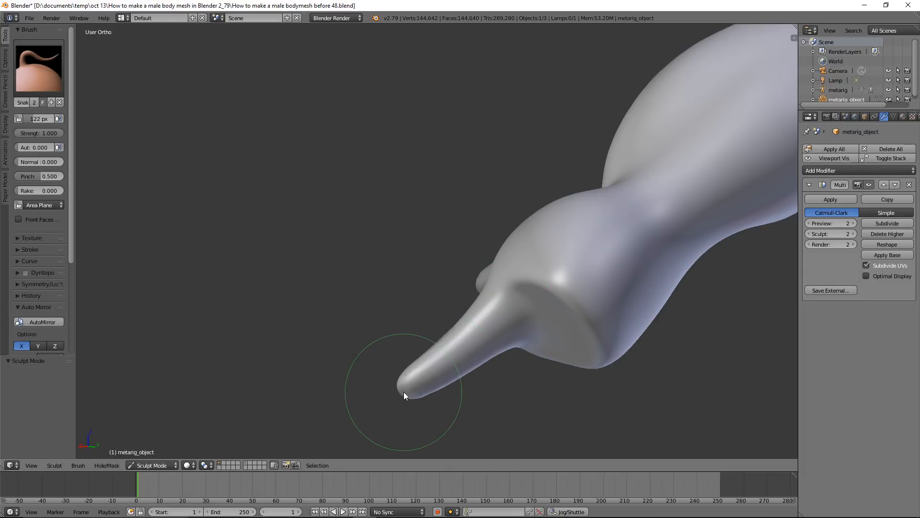
Draw out a long middle finger beside the index finger with repeated Snake Hook strokes
scroll(507, 346, "up", 2)
mouse_move(568, 324)
middle_mouse_down("shift")
mouse_move(516, 259)
mouse_move(415, 186)
middle_mouse_up("shift")
scroll(415, 186, "up", 1)
mouse_move(458, 229)
middle_mouse_down()
mouse_move(476, 240)
mouse_move(457, 231)
middle_mouse_up()
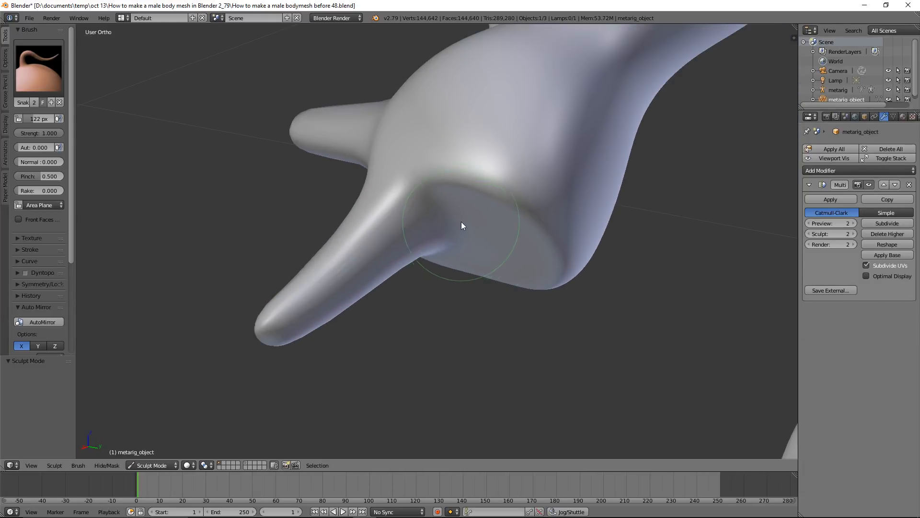
left_click_drag(464, 219, 420, 298)
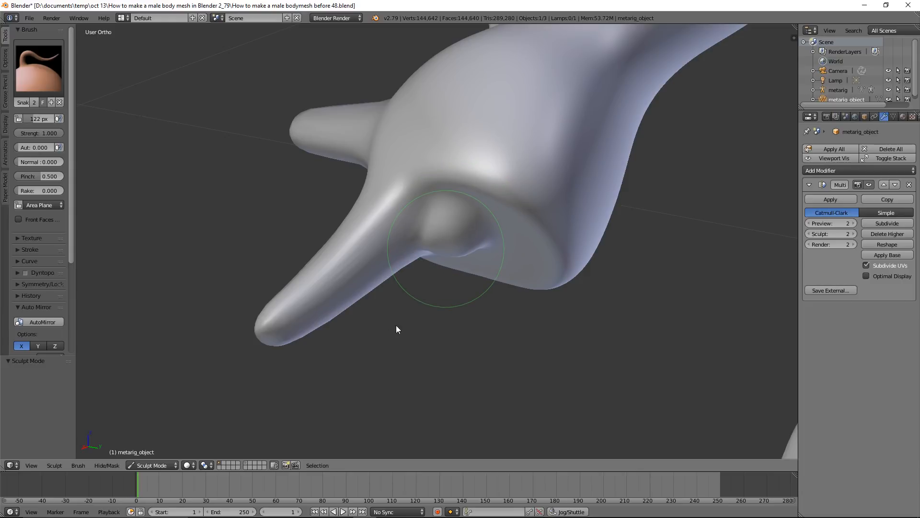
left_click_drag(389, 334, 317, 386)
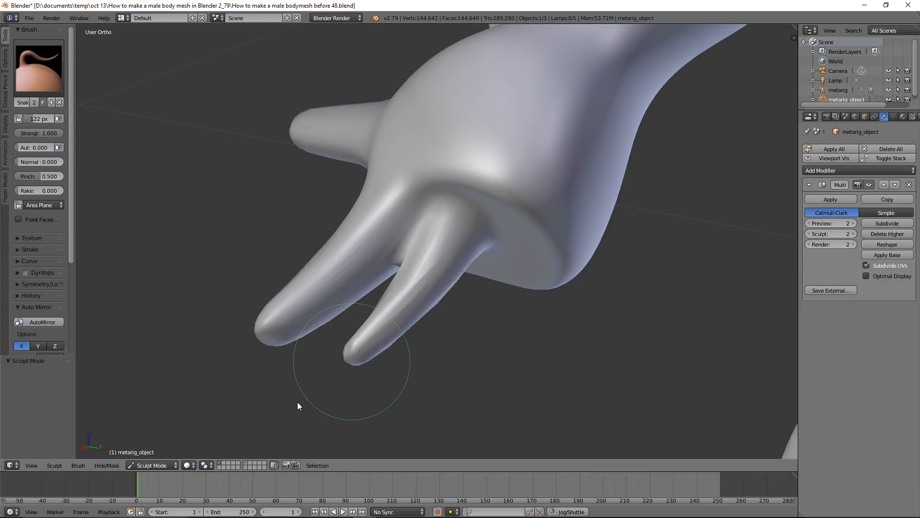
left_click_drag(297, 402, 291, 412)
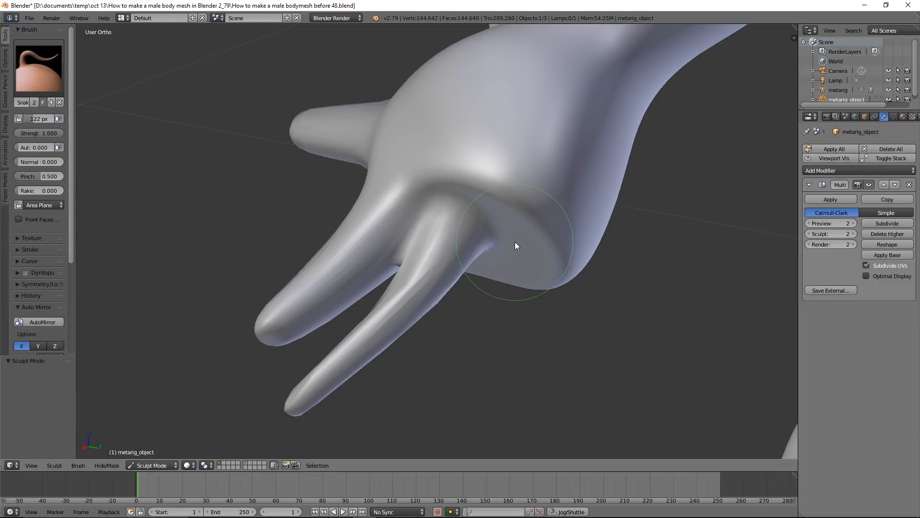
Pull the ring finger and little finger out of the remaining stump tip with the Snake Hook brush
left_click_drag(509, 267, 468, 337)
left_click_drag(489, 308, 389, 423)
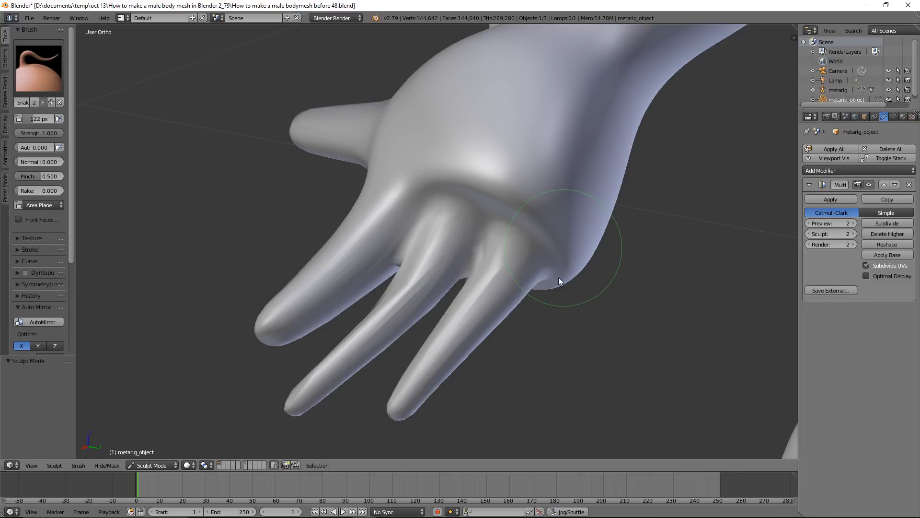
left_click_drag(548, 388, 543, 427)
scroll(538, 305, "down", 1)
scroll(484, 263, "down", 2)
middle_click_drag(480, 262, 507, 249)
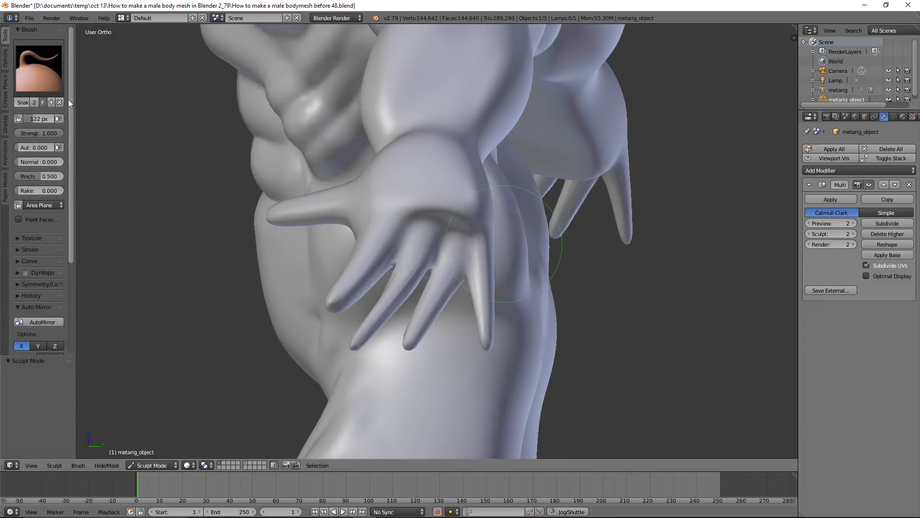
Thicken the middle, ring and little fingers using the Inflate/Deflate brush with a 122 px radius
left_click(38, 67)
left_click(304, 128)
scroll(433, 310, "up", 2)
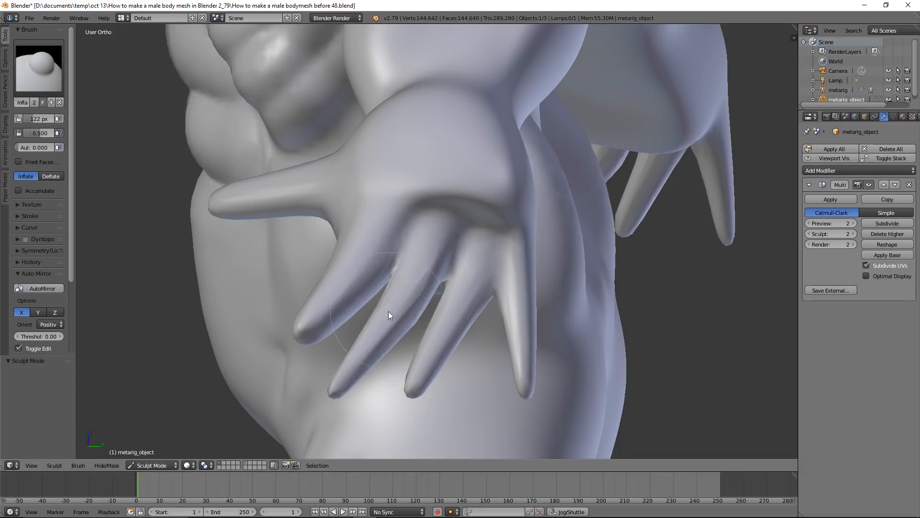
mouse_move(355, 372)
left_mouse_down()
mouse_move(465, 320)
mouse_move(488, 284)
left_mouse_up()
mouse_move(528, 333)
left_mouse_down()
mouse_move(523, 388)
mouse_move(526, 310)
mouse_move(534, 362)
left_mouse_up()
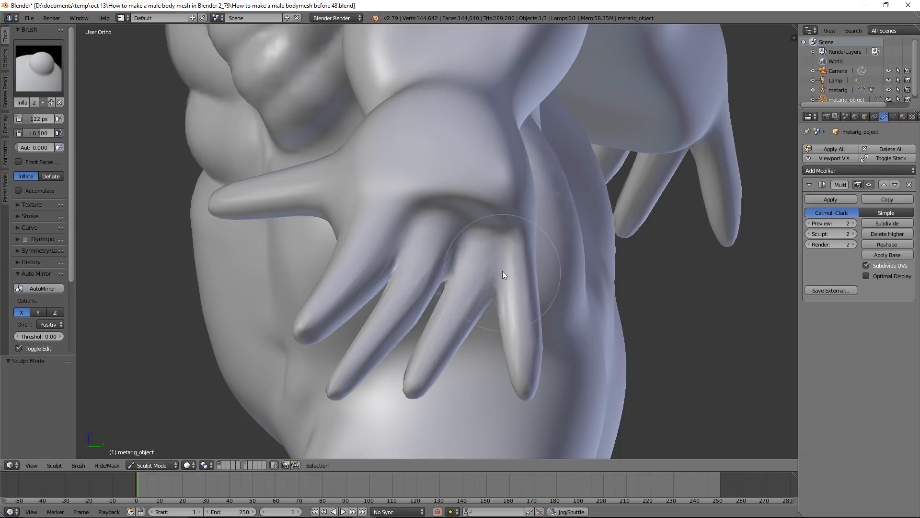
Soften the crease between the finger bases and the back of the hand with the Smooth brush
key("s")
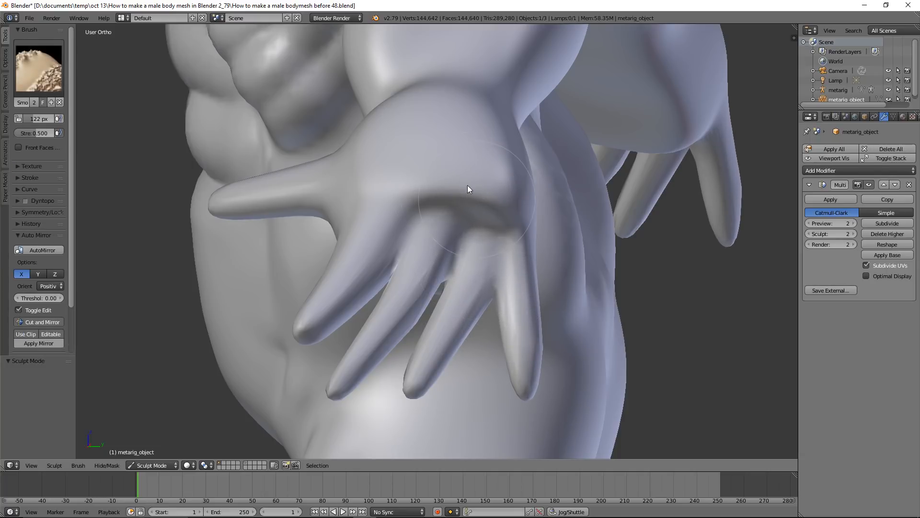
mouse_move(468, 201)
left_mouse_down()
mouse_move(466, 187)
mouse_move(478, 193)
left_mouse_up()
key("i")
Flatten the back of the hand and the ridge above the finger bases using the Flatten/Contrast brush
left_click(56, 62)
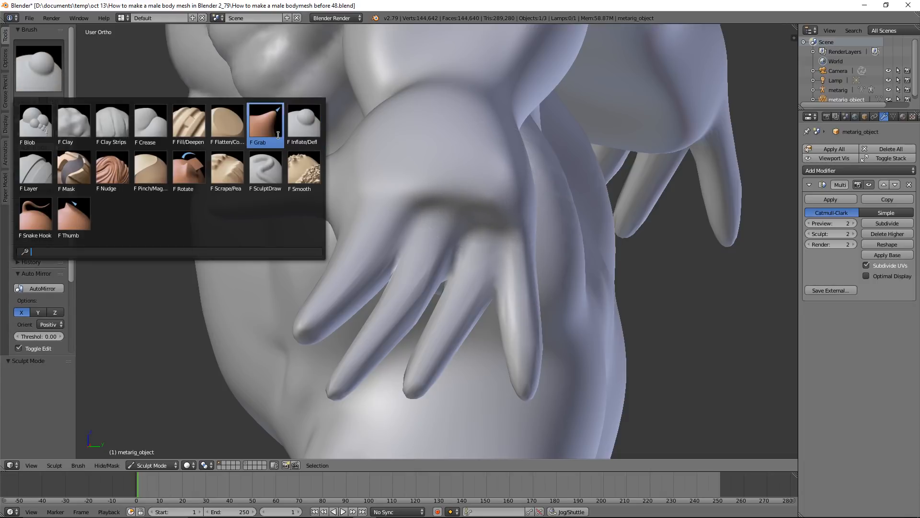
left_click(227, 125)
mouse_move(477, 178)
left_mouse_down()
mouse_move(497, 204)
mouse_move(429, 186)
mouse_move(497, 174)
mouse_move(498, 142)
mouse_move(421, 161)
mouse_move(492, 190)
mouse_move(499, 173)
mouse_move(508, 177)
mouse_move(509, 206)
left_mouse_up()
mouse_move(455, 193)
left_mouse_down()
mouse_move(414, 189)
mouse_move(479, 213)
mouse_move(470, 207)
left_mouse_up()
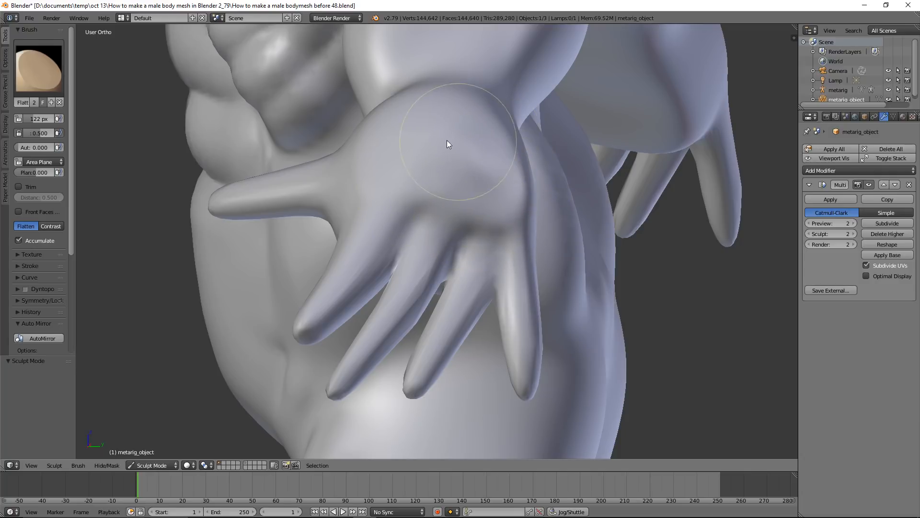
Flatten the palm and the underside of the wrist with the Flatten/Contrast brush
scroll(472, 175, "down", 2)
middle_click_drag(452, 209, 565, 139)
scroll(458, 180, "up", 3)
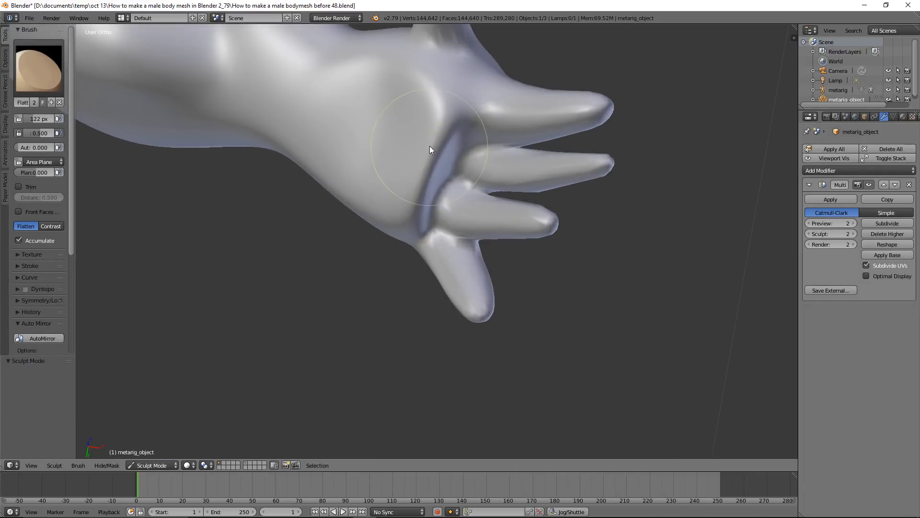
mouse_move(349, 119)
middle_mouse_down()
mouse_move(341, 159)
mouse_move(357, 185)
mouse_move(321, 181)
middle_mouse_up()
mouse_move(306, 153)
left_mouse_down()
mouse_move(341, 134)
mouse_move(296, 171)
mouse_move(378, 98)
mouse_move(331, 107)
mouse_move(341, 119)
mouse_move(365, 115)
mouse_move(269, 185)
mouse_move(290, 166)
left_mouse_up()
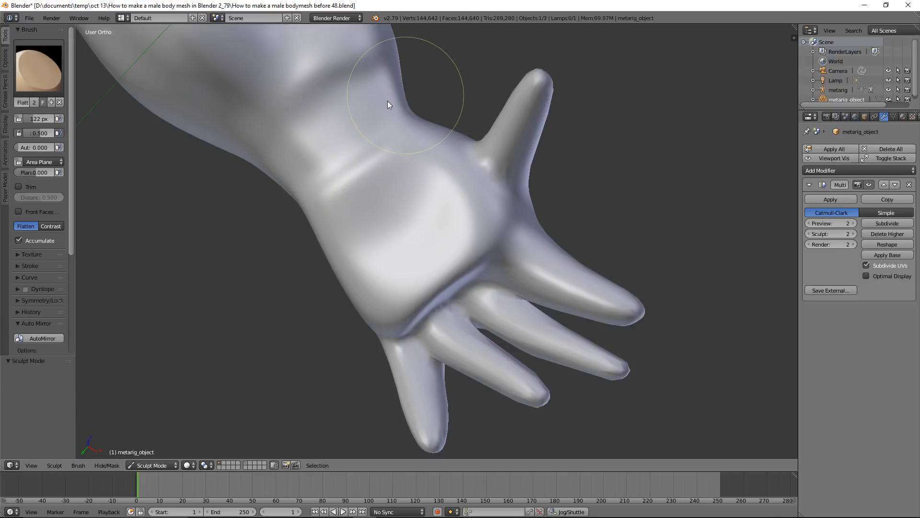
Narrow the wrist by pushing its sides inwards with the Snake Hook brush, and save the file as How to make a male bodymesh before 49.blend
left_click(19, 71)
left_click(28, 211)
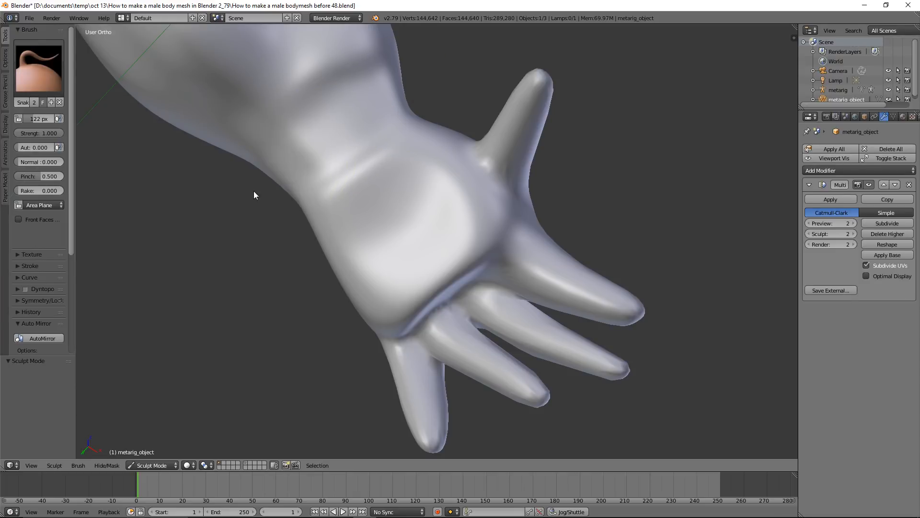
left_click_drag(280, 173, 284, 166)
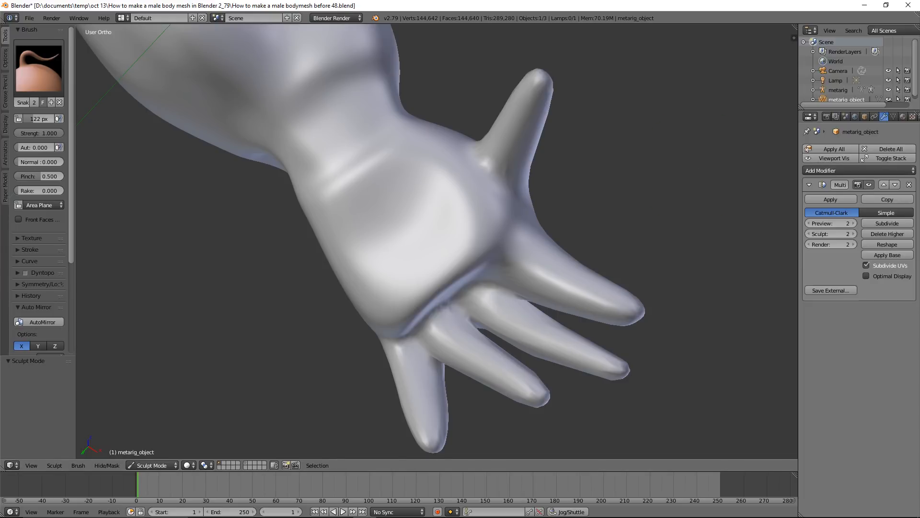
scroll(597, 133, "down", 3)
middle_click_drag(597, 134, 419, 243)
scroll(423, 244, "up", 2)
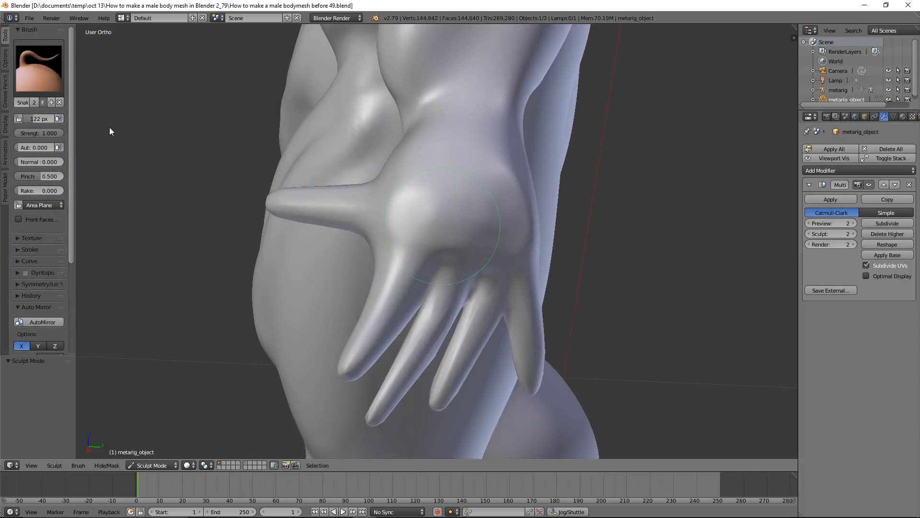
Flatten the bulge on the back of the hand between the wrist and the knuckles with the Flatten/Contrast brush
left_click(45, 80)
left_click(228, 124)
mouse_move(435, 168)
left_mouse_down()
mouse_move(507, 187)
mouse_move(432, 170)
mouse_move(469, 221)
mouse_move(475, 158)
mouse_move(502, 154)
mouse_move(435, 145)
mouse_move(484, 200)
mouse_move(557, 238)
left_mouse_up()
mouse_move(556, 238)
middle_mouse_down()
mouse_move(518, 211)
mouse_move(507, 185)
mouse_move(478, 190)
mouse_move(530, 209)
mouse_move(489, 252)
middle_mouse_up()
mouse_move(446, 247)
left_mouse_down()
mouse_move(419, 238)
mouse_move(507, 272)
mouse_move(445, 236)
mouse_move(440, 199)
mouse_move(534, 232)
mouse_move(540, 220)
mouse_move(504, 200)
left_mouse_up()
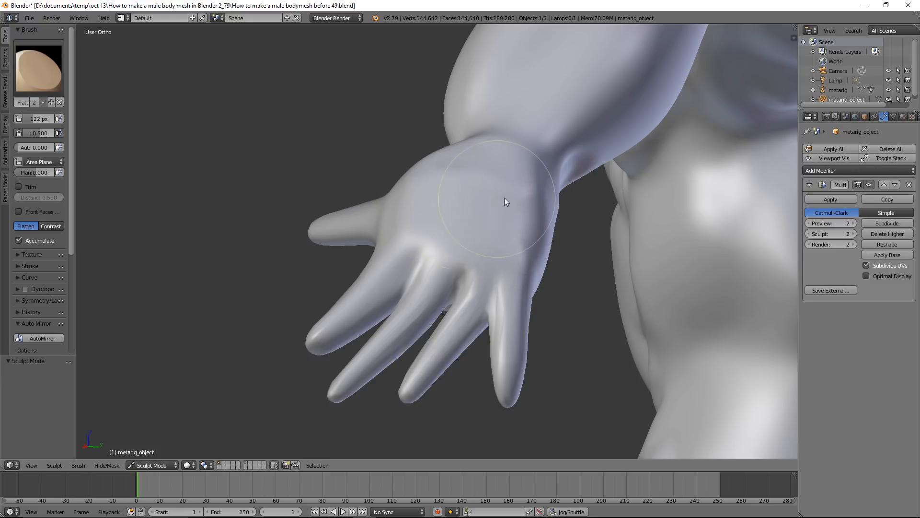
mouse_move(430, 199)
middle_mouse_down()
mouse_move(494, 232)
mouse_move(490, 224)
middle_mouse_up()
mouse_move(450, 199)
left_mouse_down()
mouse_move(433, 193)
mouse_move(436, 165)
left_mouse_up()
mouse_move(434, 181)
left_mouse_down()
mouse_move(454, 227)
mouse_move(514, 234)
mouse_move(458, 180)
left_mouse_up()
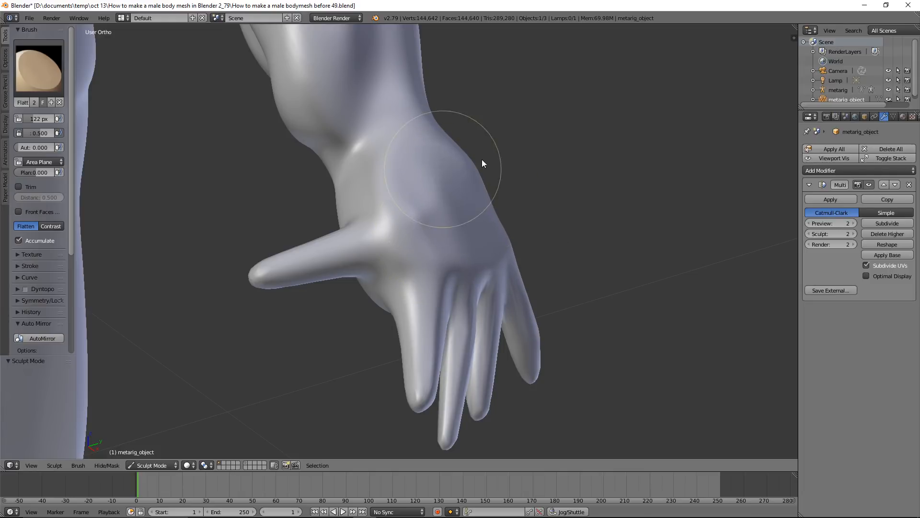
mouse_move(495, 177)
middle_mouse_down()
mouse_move(497, 228)
mouse_move(447, 154)
mouse_move(424, 151)
mouse_move(509, 192)
mouse_move(585, 208)
mouse_move(509, 136)
mouse_move(497, 194)
mouse_move(533, 206)
mouse_move(431, 213)
mouse_move(378, 189)
middle_mouse_up()
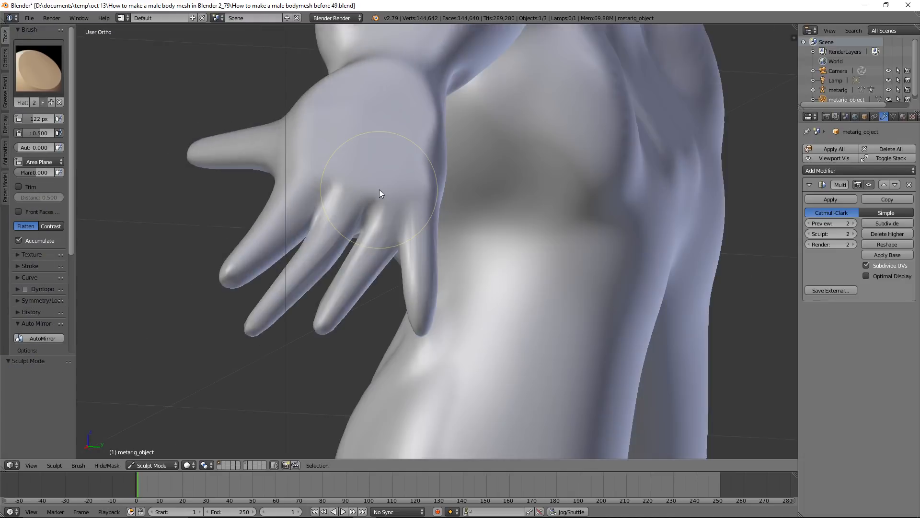
Reshape and reposition the middle and ring fingertips with the Snake Hook brush
left_click(50, 91)
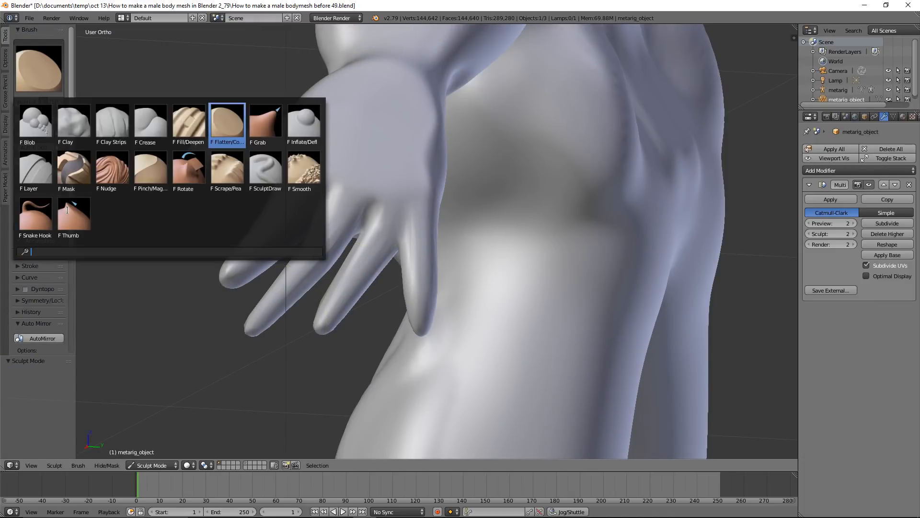
left_click(29, 216)
mouse_move(247, 336)
left_mouse_down()
mouse_move(260, 315)
mouse_move(324, 338)
left_mouse_up()
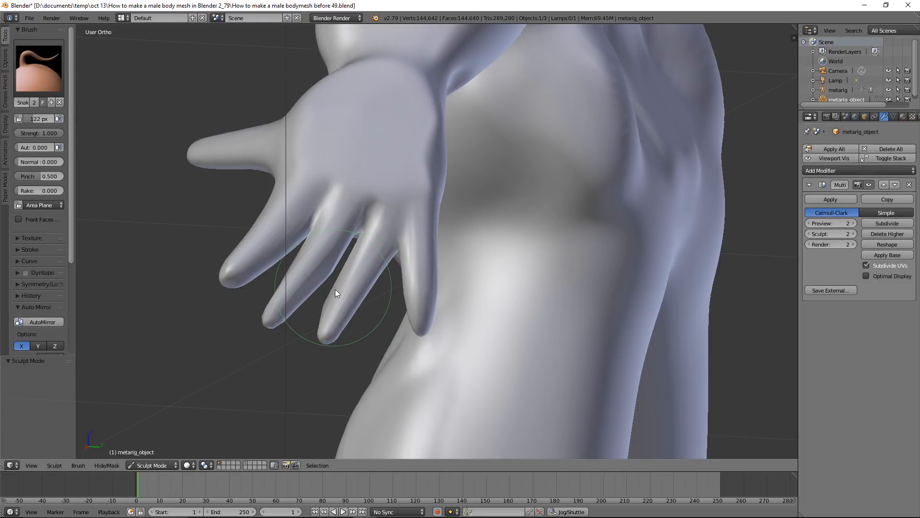
left_click_drag(335, 289, 336, 290)
Lengthen the little finger and bend it towards the ring finger with the Snake Hook brush
left_click_drag(421, 325, 416, 341)
scroll(423, 275, "down", 1)
middle_click_drag(409, 262, 498, 239)
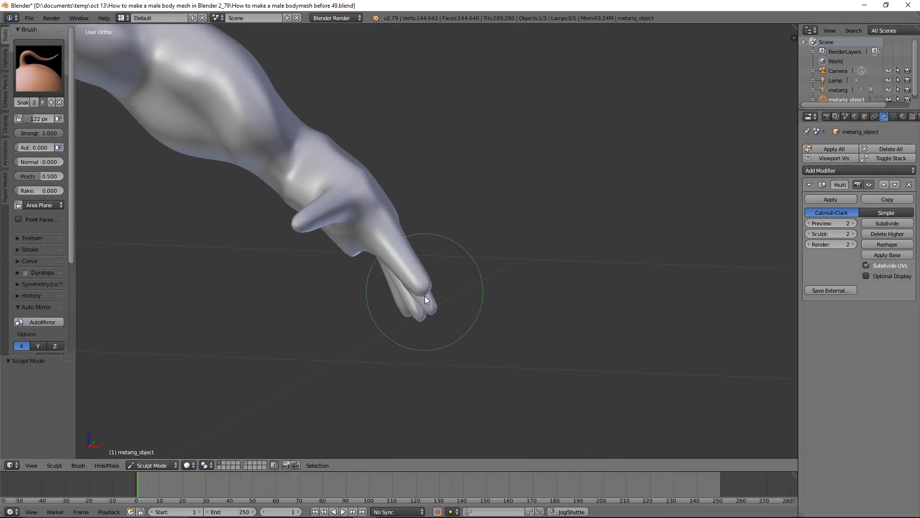
middle_click_drag(510, 263, 389, 277)
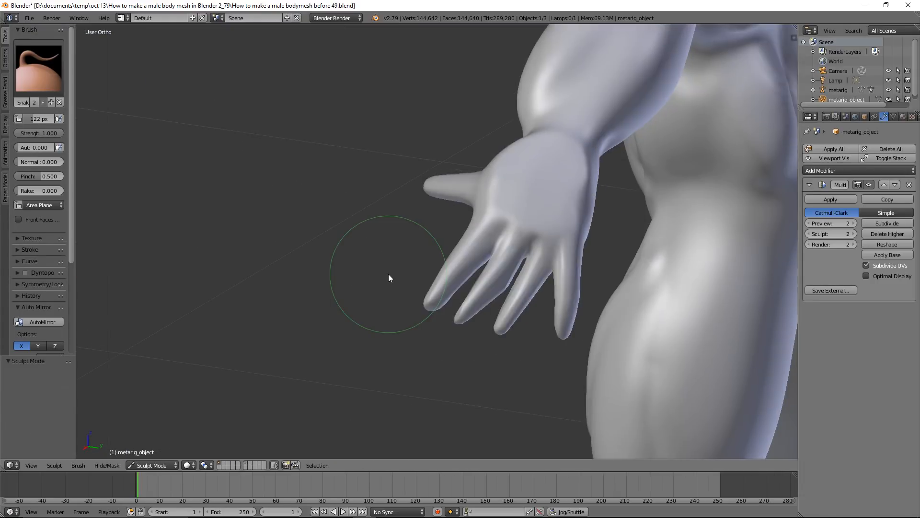
left_click_drag(565, 318, 550, 344)
left_click_drag(580, 293, 568, 300)
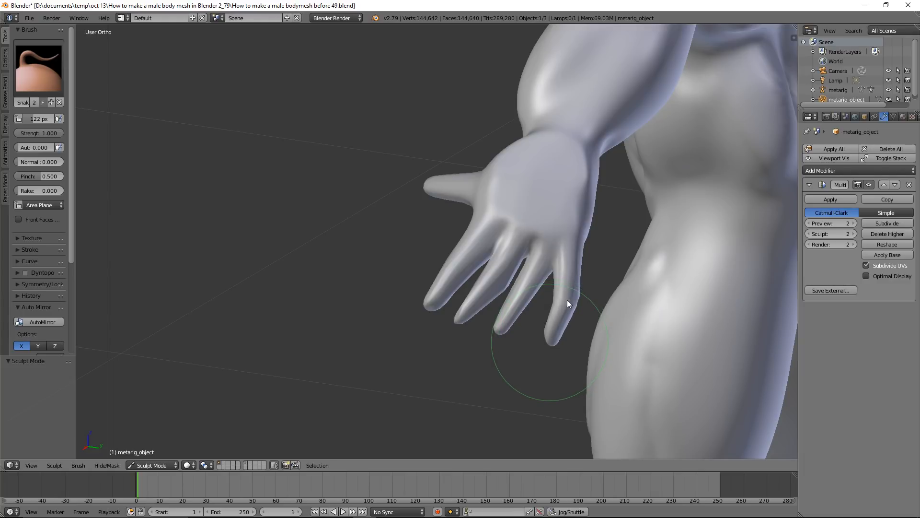
left_click_drag(550, 340, 543, 343)
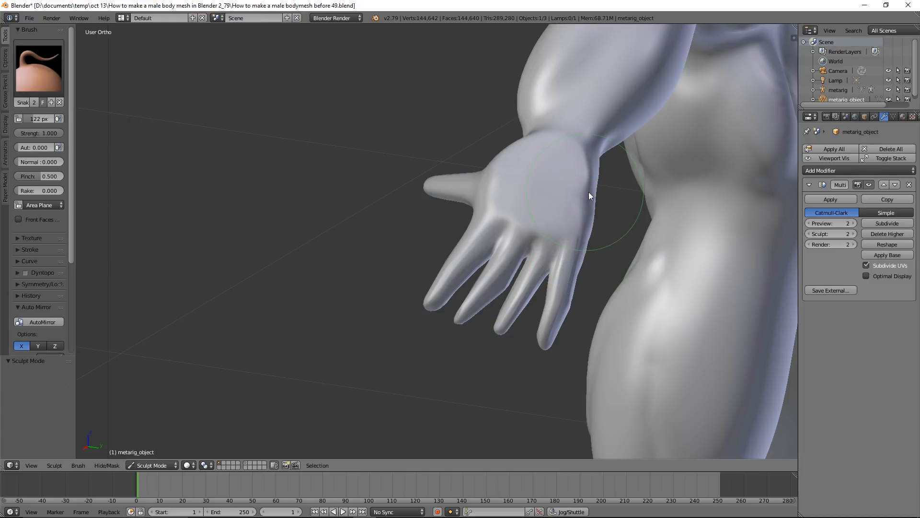
Pull out the base of the thumb towards the wrist with the Snake Hook brush and smooth the resulting bump
middle_click_drag(496, 208, 526, 229)
scroll(526, 229, "up", 2)
left_click_drag(513, 163, 505, 139)
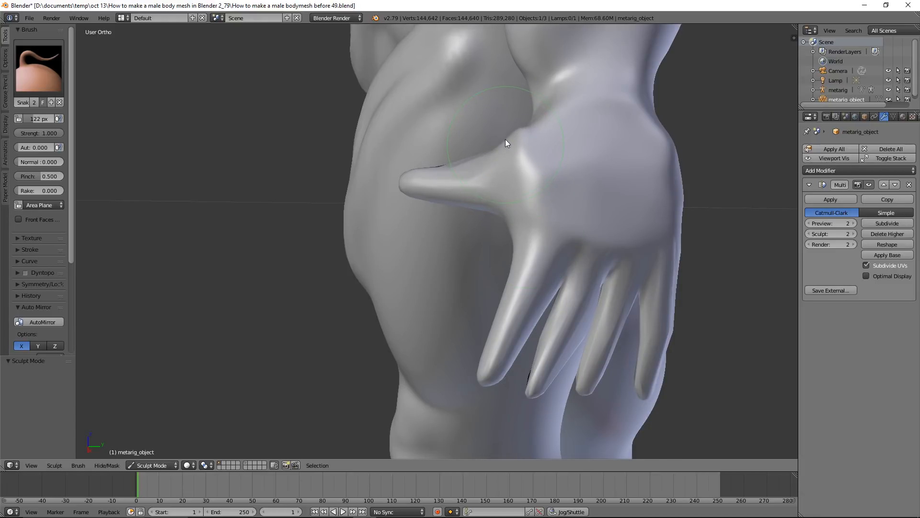
middle_click_drag(539, 118, 554, 145)
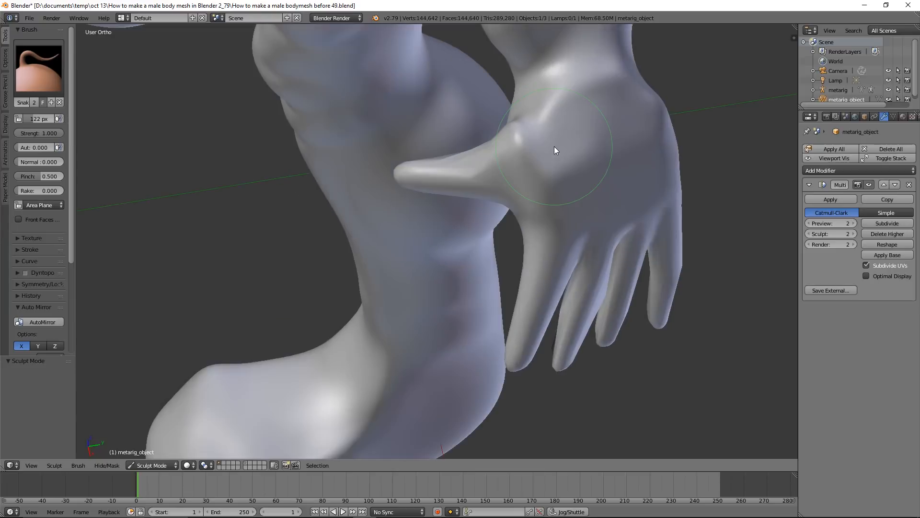
left_click_drag(527, 116, 527, 111)
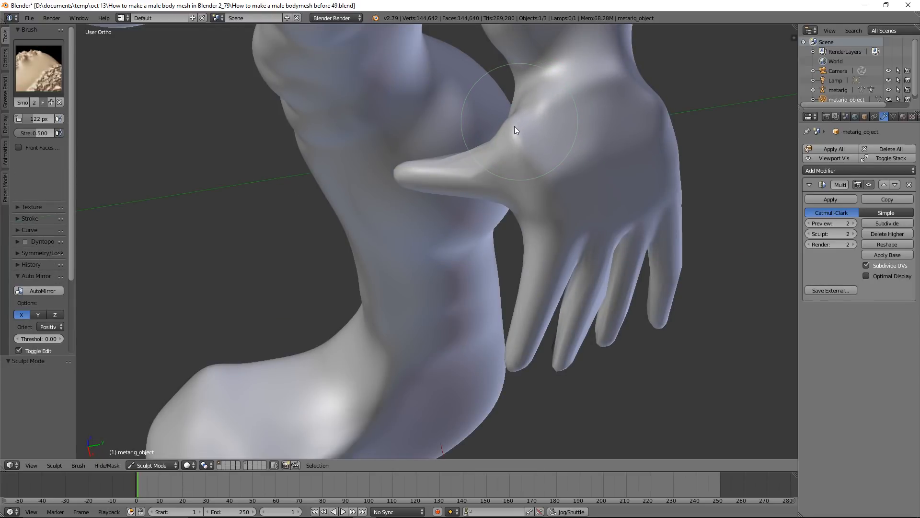
left_click_drag(514, 126, 515, 130, "shift")
mouse_move(576, 169)
middle_mouse_down()
mouse_move(566, 146)
mouse_move(519, 140)
mouse_move(499, 160)
mouse_move(523, 172)
middle_mouse_up()
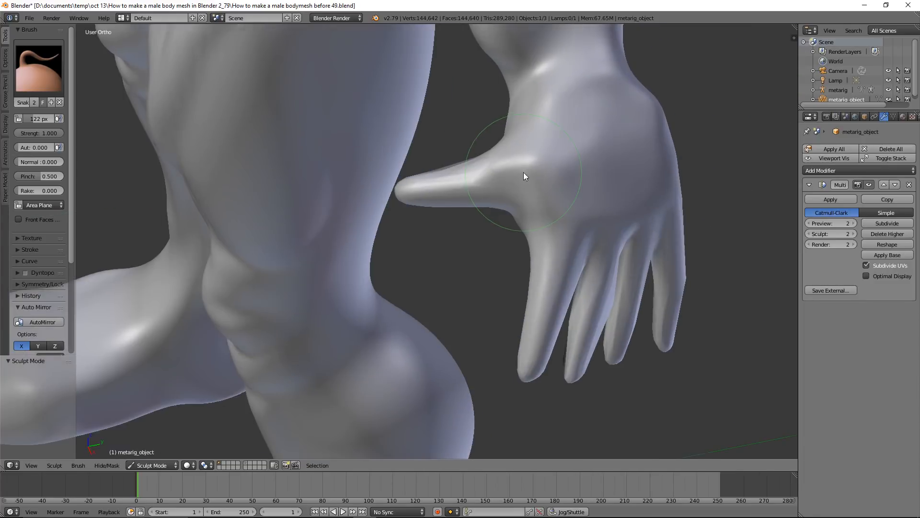
middle_click_drag(506, 139, 576, 125)
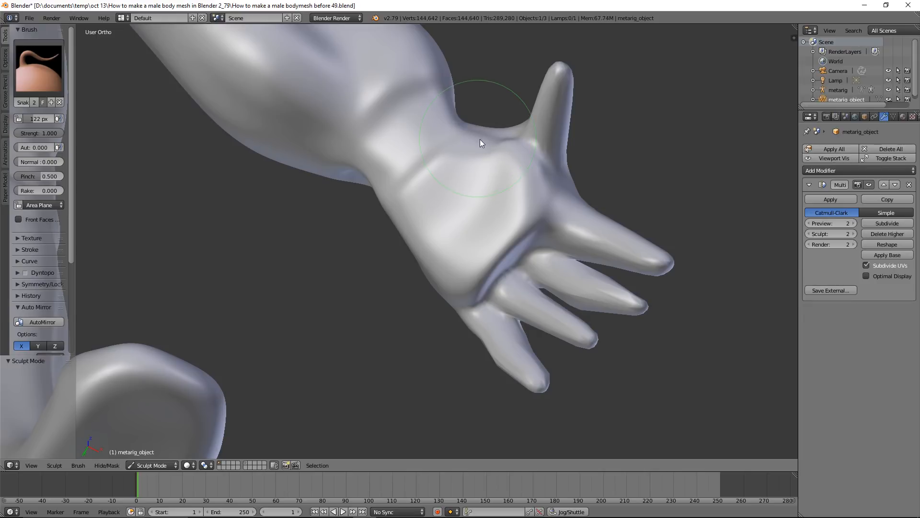
Blend the thumb base into the wrist with the Snake Hook brush, and save the file as How to make a male bodymesh before 50.blend
scroll(467, 181, "down", 7)
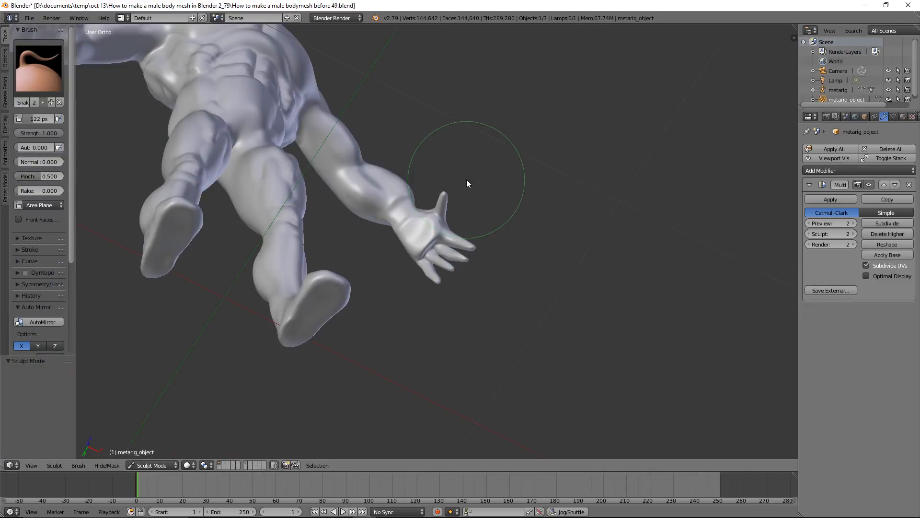
middle_click_drag(502, 148, 465, 212)
scroll(431, 235, "down", 4)
scroll(446, 223, "up", 6)
scroll(442, 223, "up", 3)
scroll(480, 200, "up", 2)
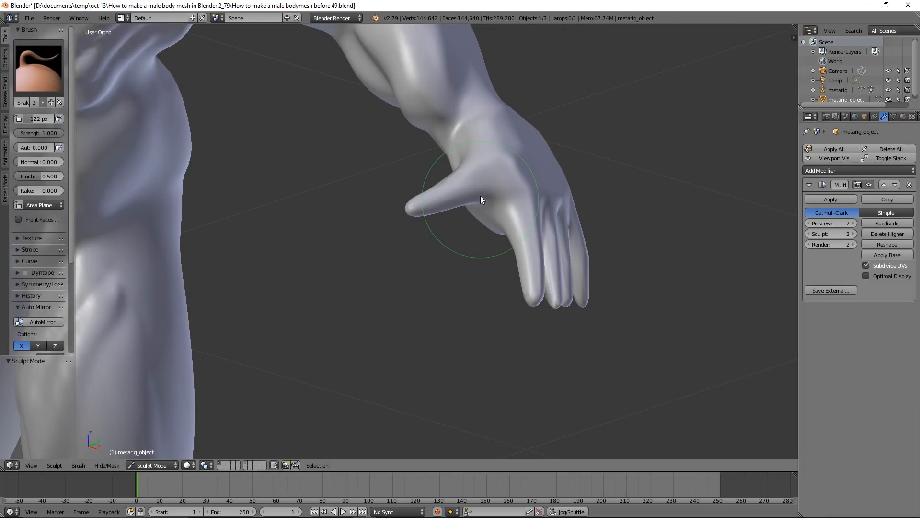
middle_click_drag(491, 185, 481, 191)
left_click_drag(475, 160, 473, 148)
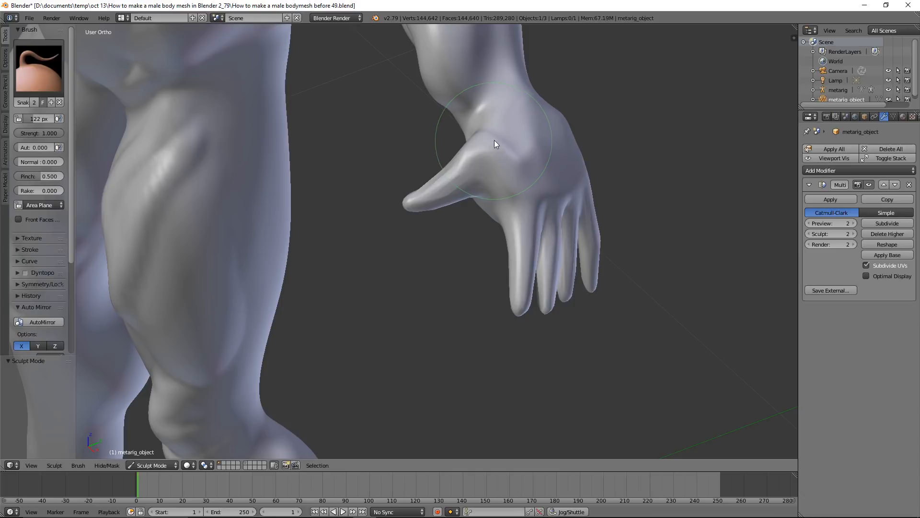
key("s")
key("k")
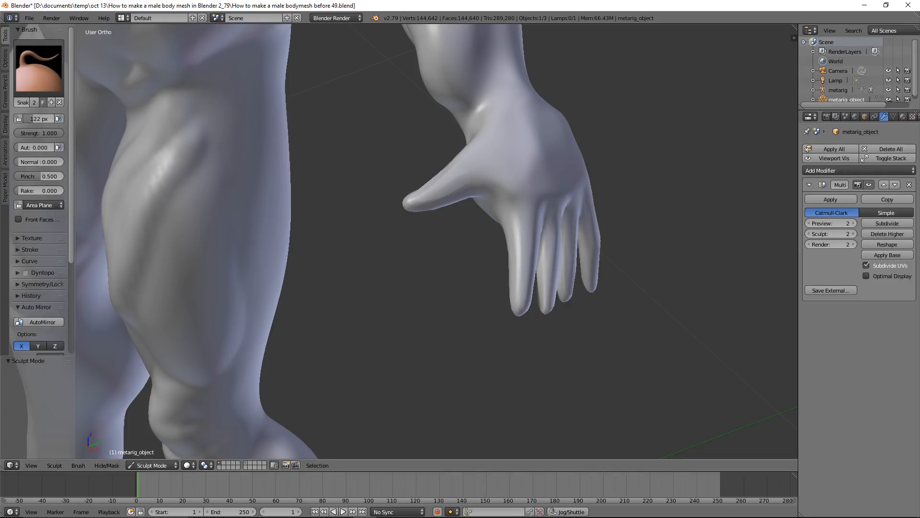
left_click(640, 9)
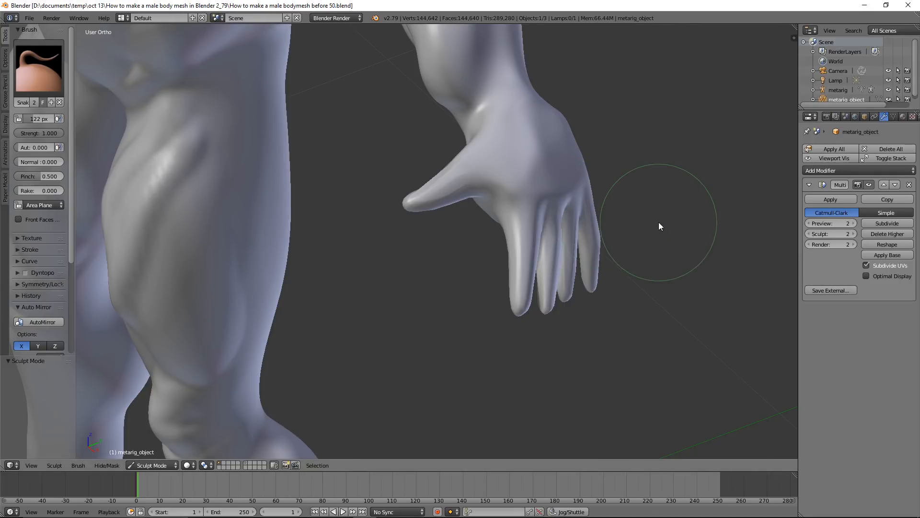
Examine the hand and the proportions of the whole body from several angles
scroll(659, 221, "down", 3)
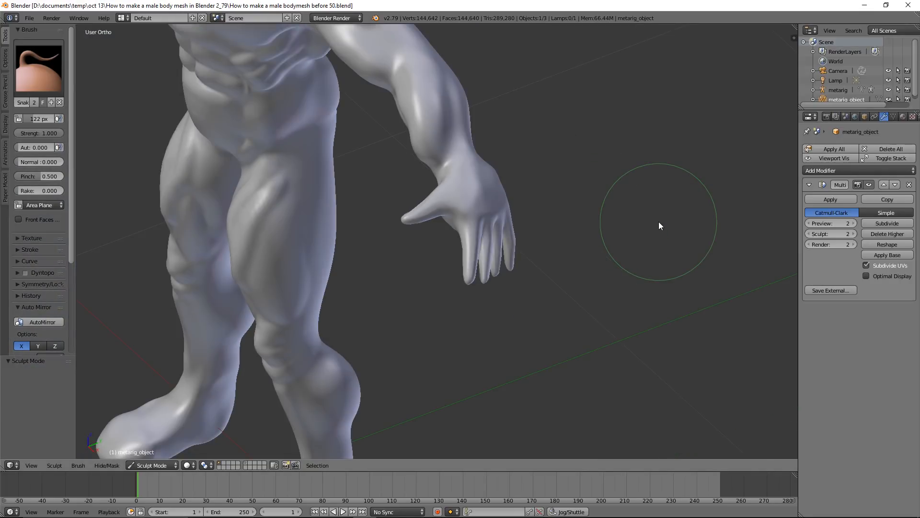
middle_click_drag(530, 243, 560, 219)
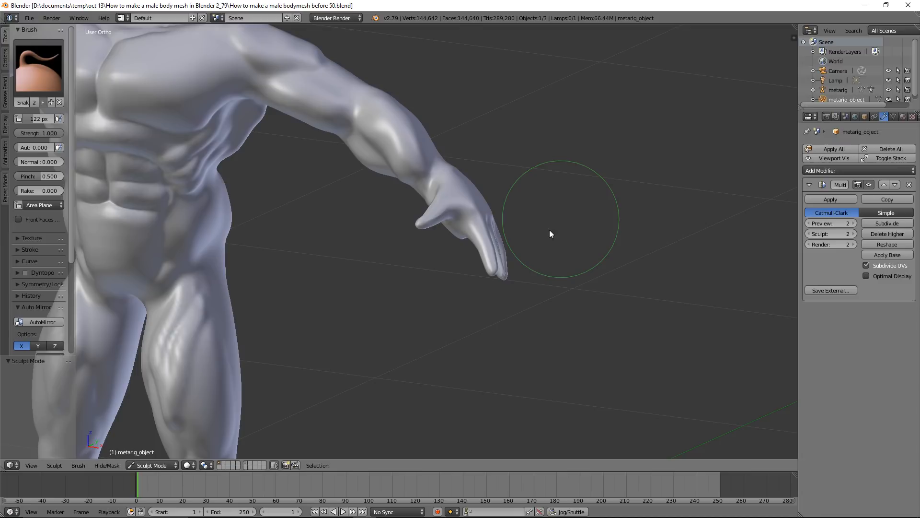
middle_click_drag(486, 242, 460, 244)
middle_click_drag(402, 245, 525, 202)
scroll(525, 198, "up", 3)
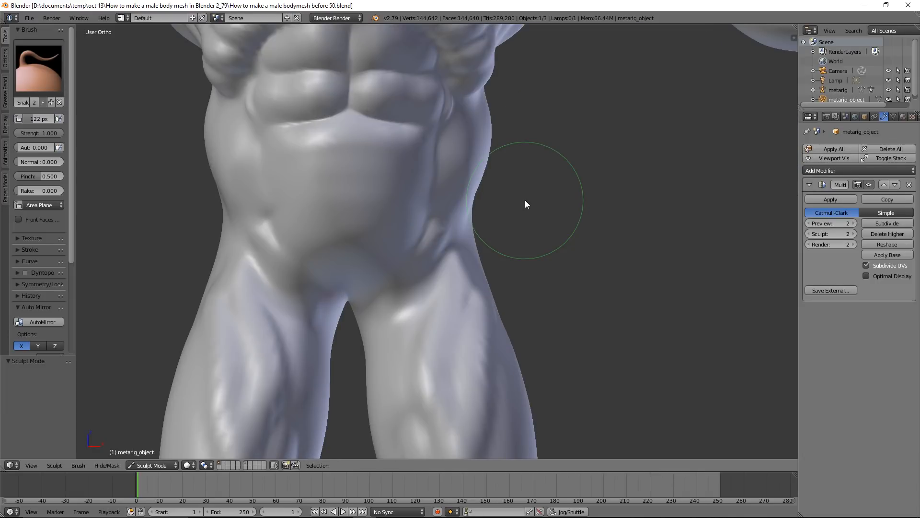
scroll(525, 199, "down", 2)
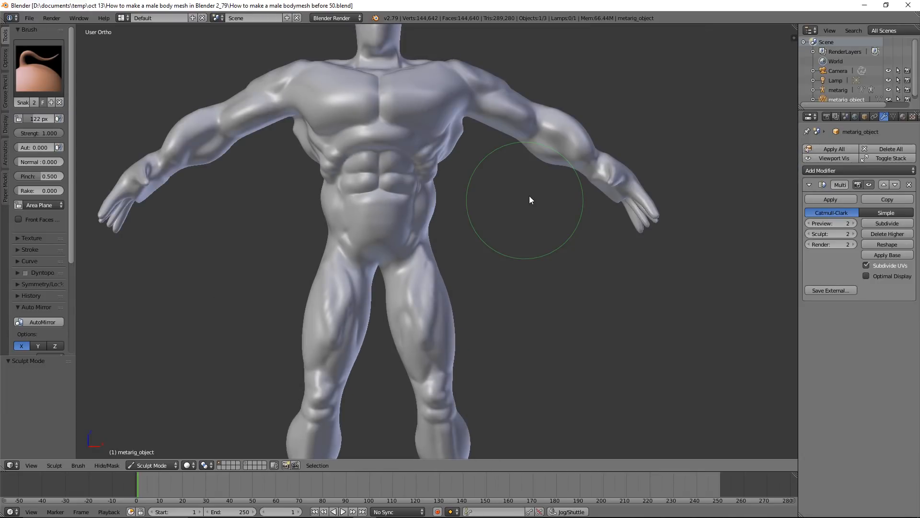
middle_click_drag(528, 195, 470, 232)
scroll(600, 208, "up", 2)
middle_click_drag(628, 163, 407, 235, "shift")
scroll(441, 217, "up", 2)
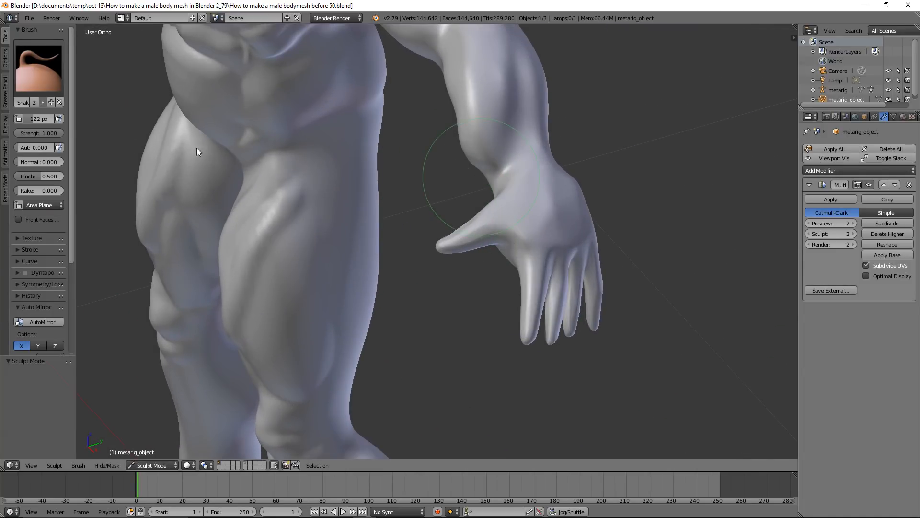
Flatten the surface of the lower forearm near the wrist with the Flatten/Contrast brush
left_click(38, 67)
left_click(223, 130)
scroll(412, 166, "up", 1)
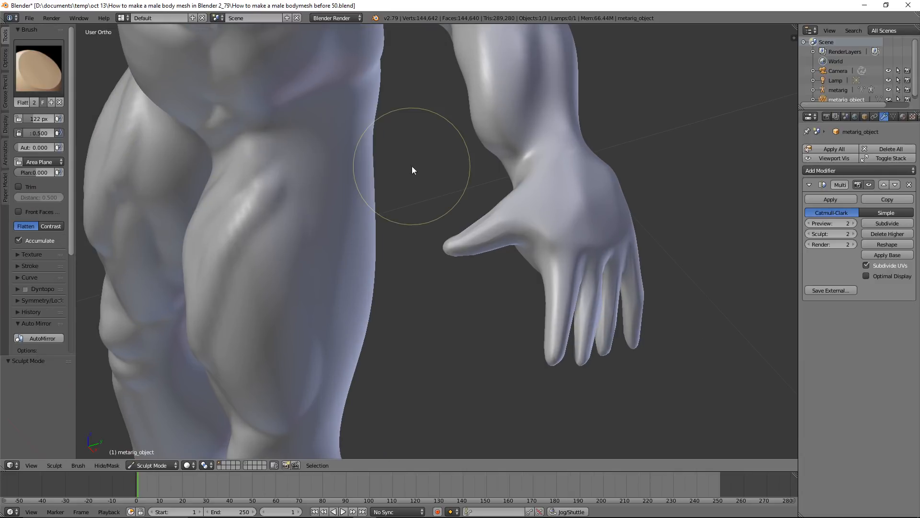
middle_click_drag(478, 145, 521, 110)
left_click_drag(480, 161, 514, 139)
scroll(580, 154, "down", 2)
middle_click_drag(571, 156, 527, 172)
scroll(528, 173, "up", 4)
key("s")
mouse_move(501, 113)
left_mouse_down()
mouse_move(485, 100)
mouse_move(514, 118)
mouse_move(476, 72)
mouse_move(501, 107)
left_mouse_up()
Build up the buttocks and the area just below the lower back with the Blob brush in Add mode
scroll(553, 122, "down", 5)
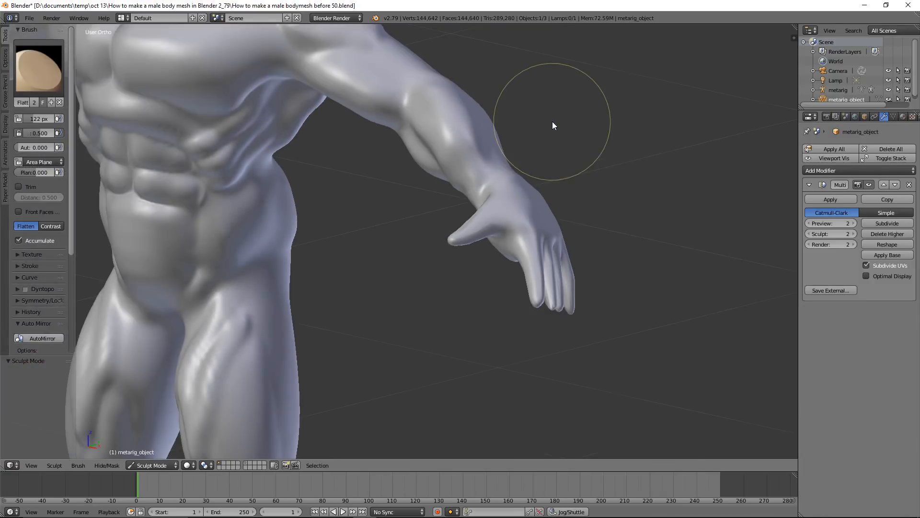
middle_click_drag(505, 131, 361, 119)
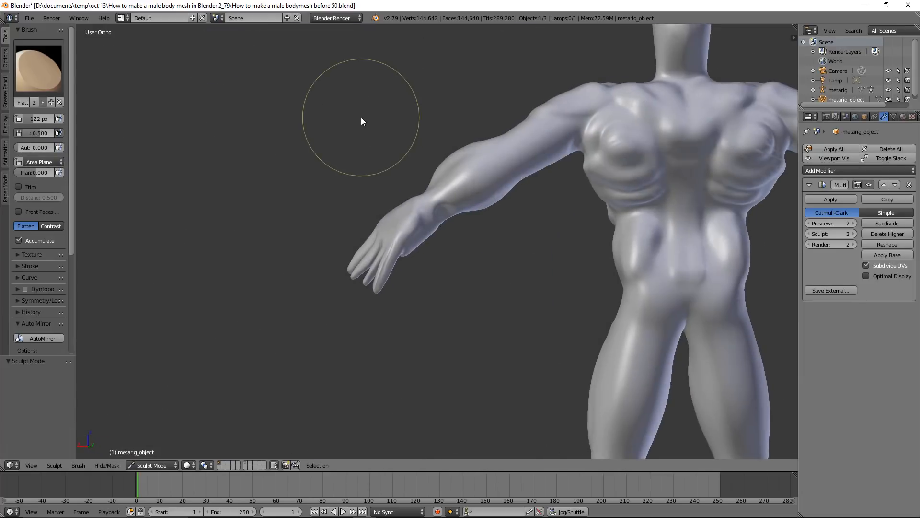
middle_click_drag(605, 200, 382, 175, "shift")
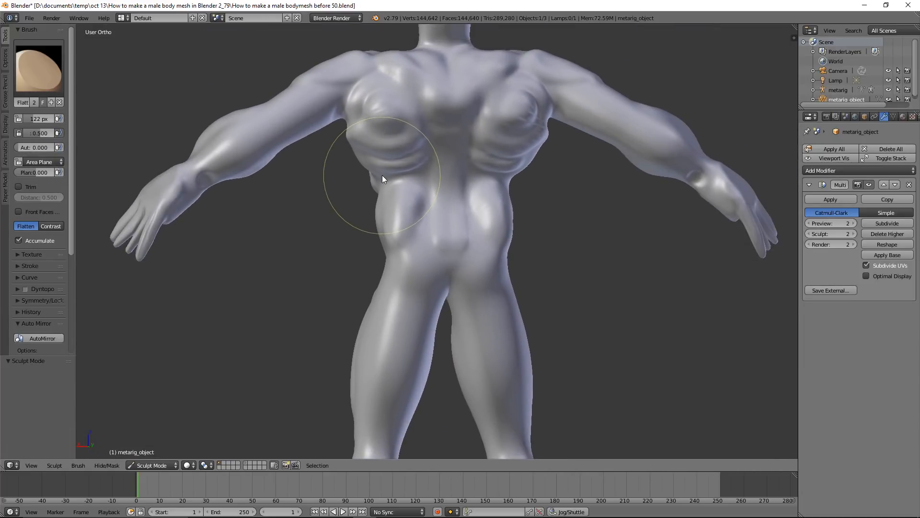
scroll(432, 214, "up", 2)
left_click(38, 68)
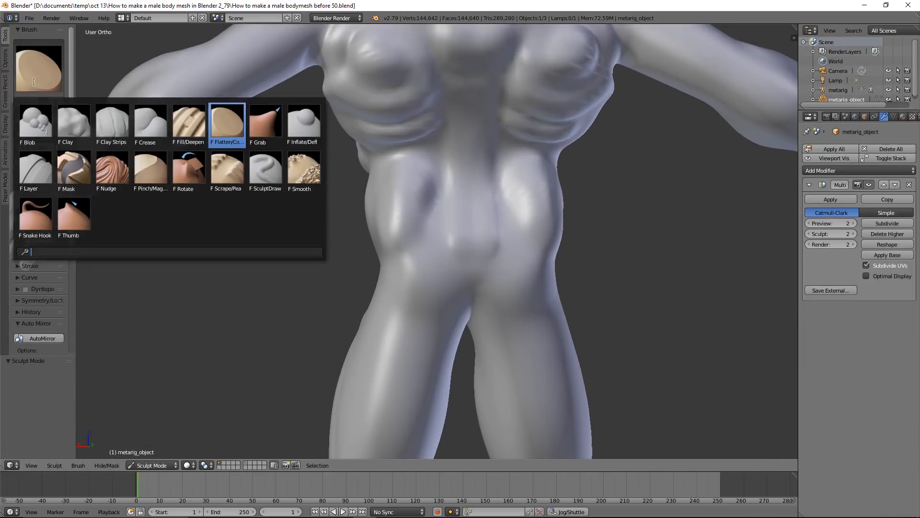
left_click(36, 124)
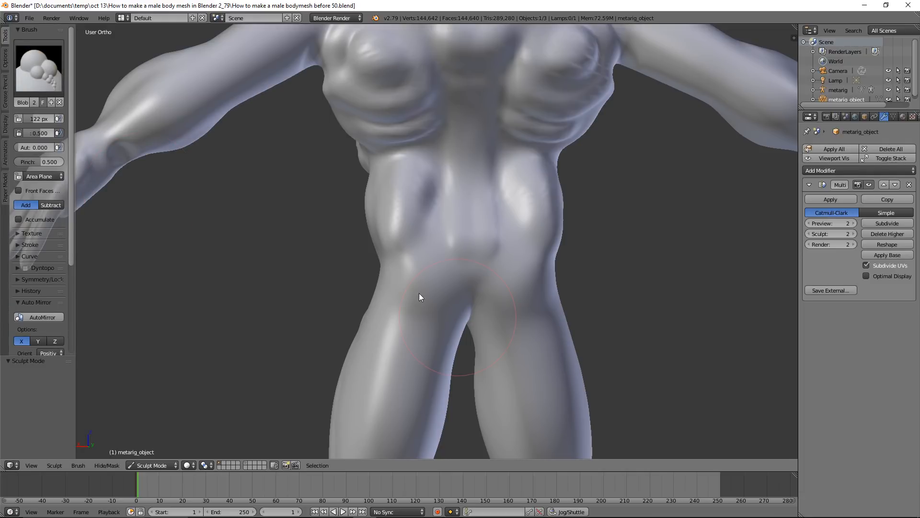
left_click_drag(396, 291, 572, 298)
mouse_move(381, 320)
left_mouse_down()
mouse_move(420, 338)
mouse_move(450, 335)
mouse_move(388, 286)
mouse_move(431, 343)
mouse_move(432, 335)
left_mouse_up()
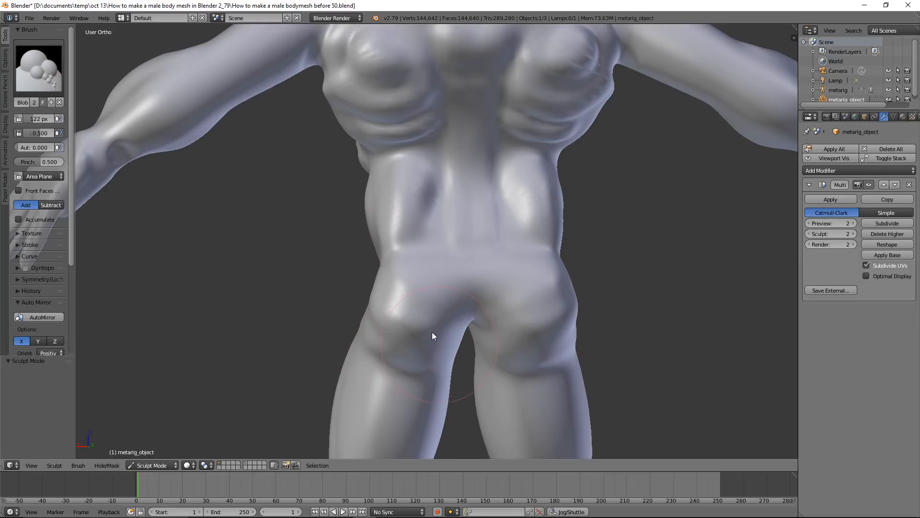
mouse_move(436, 254)
left_mouse_down()
mouse_move(412, 257)
mouse_move(532, 252)
mouse_move(530, 271)
left_mouse_up()
Round off the buttocks and soften their transition into the lower back with the Smooth brush
mouse_move(549, 315)
middle_mouse_down()
mouse_move(530, 289)
mouse_move(540, 292)
middle_mouse_up()
mouse_move(540, 292)
left_mouse_down("shift")
mouse_move(559, 291)
mouse_move(556, 331)
mouse_move(544, 328)
mouse_move(547, 312)
left_mouse_up("shift")
mouse_move(406, 304)
left_mouse_down("shift")
mouse_move(398, 326)
mouse_move(404, 297)
left_mouse_up("shift")
mouse_move(550, 259)
left_mouse_down("shift")
mouse_move(557, 253)
mouse_move(557, 312)
mouse_move(548, 318)
mouse_move(540, 294)
left_mouse_up("shift")
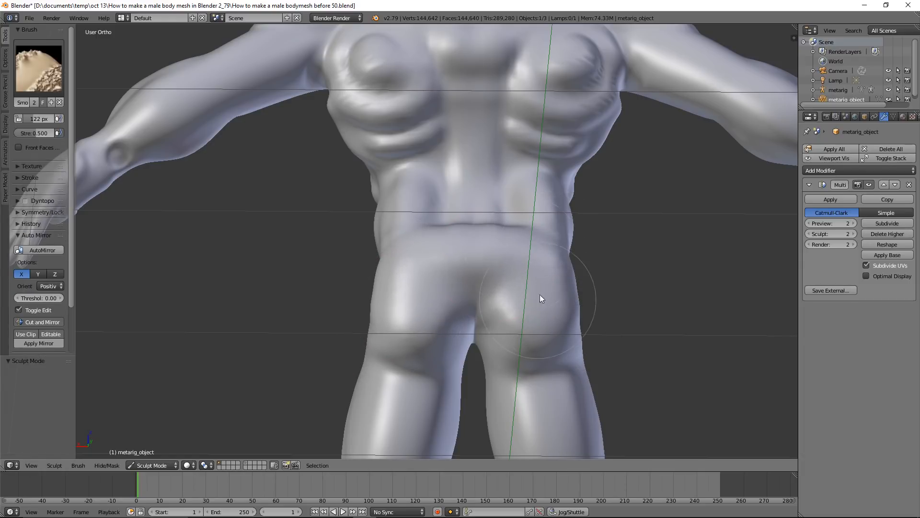
mouse_move(545, 294)
middle_mouse_down()
mouse_move(557, 309)
mouse_move(529, 275)
middle_mouse_up()
mouse_move(517, 259)
left_mouse_down("shift")
mouse_move(506, 246)
mouse_move(533, 240)
left_mouse_up("shift")
mouse_move(447, 269)
middle_mouse_down()
mouse_move(526, 256)
mouse_move(430, 265)
middle_mouse_up()
mouse_move(431, 258)
left_mouse_down("shift")
mouse_move(407, 283)
mouse_move(415, 240)
mouse_move(416, 296)
left_mouse_up("shift")
Build up the muscles on the back of the thighs with the Blob brush in Add mode at a radius of 82 px
mouse_move(416, 295)
middle_mouse_down()
mouse_move(571, 303)
mouse_move(499, 298)
mouse_move(550, 208)
mouse_move(549, 188)
middle_mouse_up()
middle_click_drag(567, 292, 548, 194, "shift")
scroll(547, 194, "up", 1)
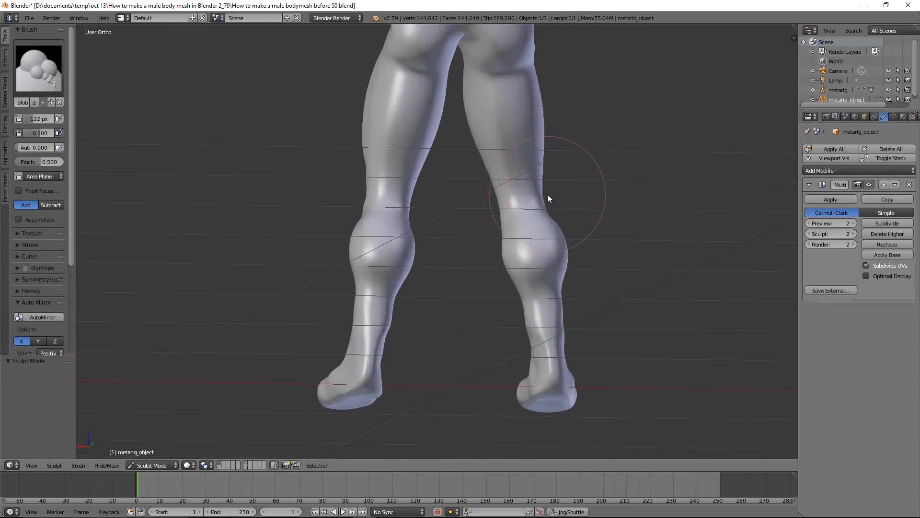
left_click(45, 70)
scroll(440, 163, "up", 1)
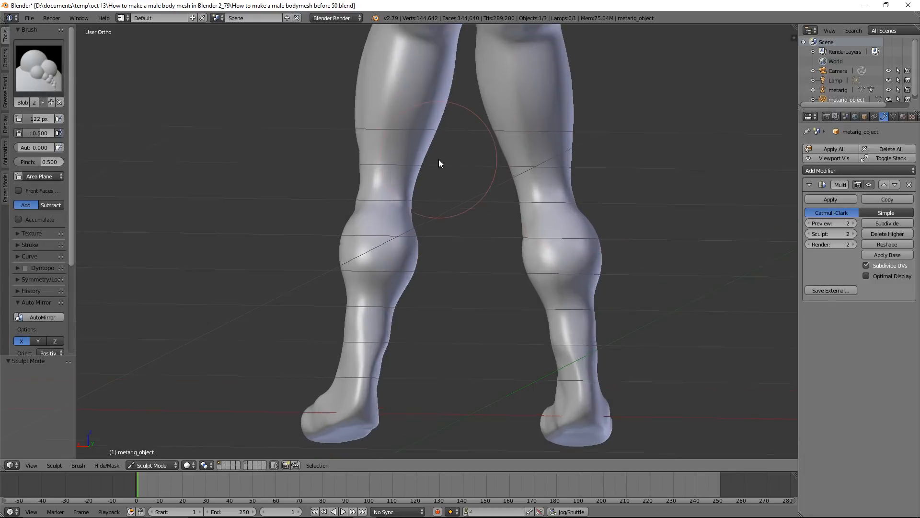
scroll(440, 162, "up", 1)
middle_click_drag(447, 152, 444, 249, "shift")
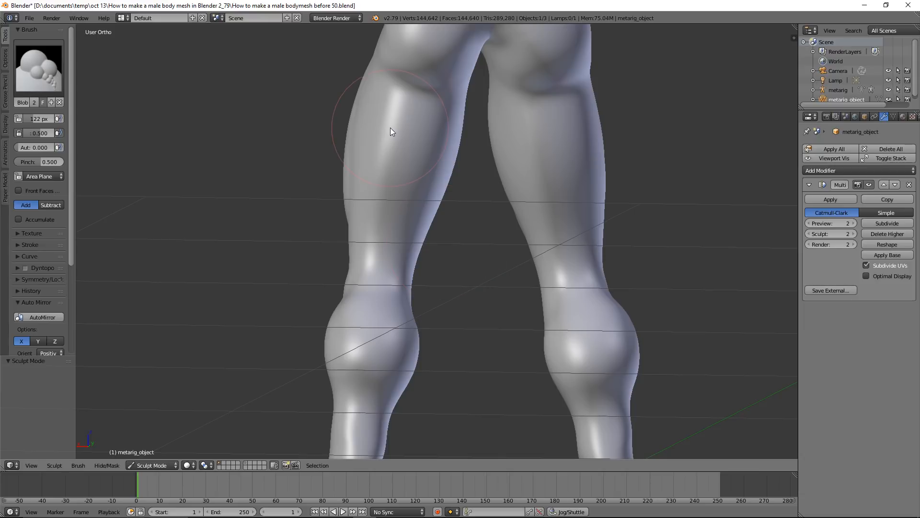
key("f")
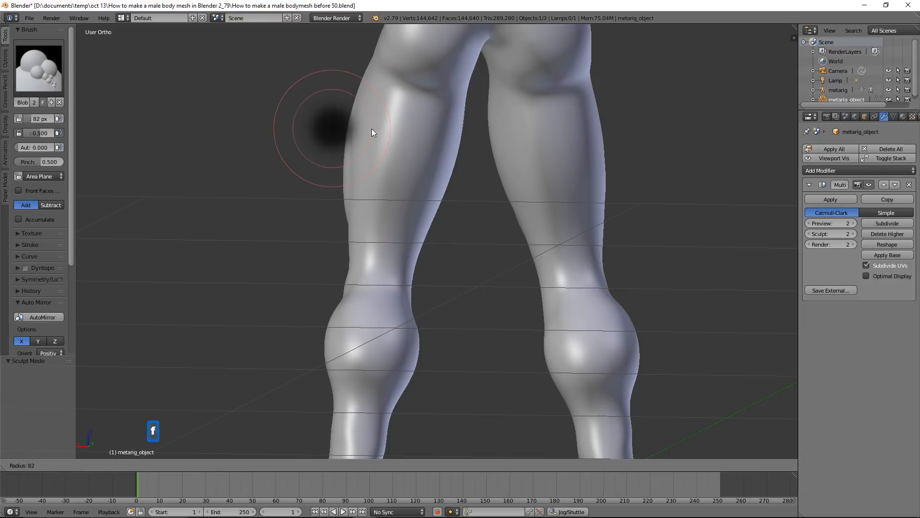
left_click(372, 128)
left_click_drag(387, 113, 375, 212)
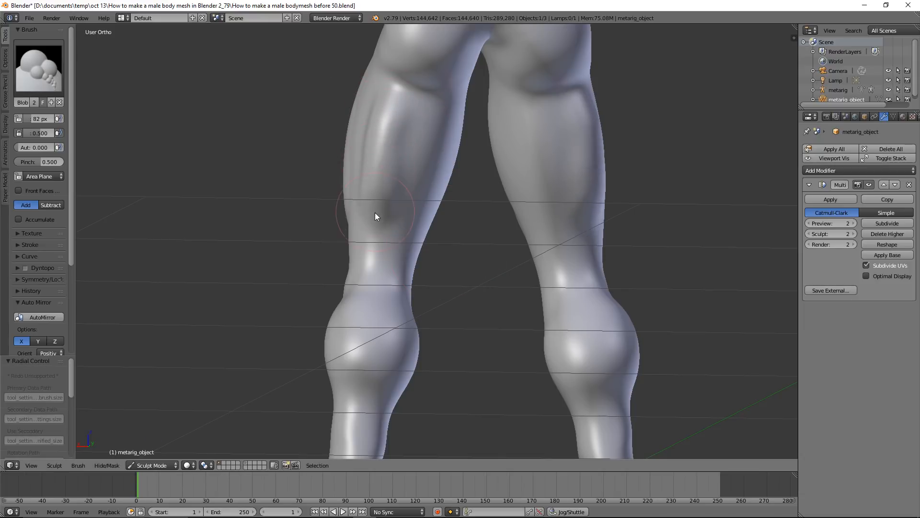
left_click_drag(424, 134, 407, 222)
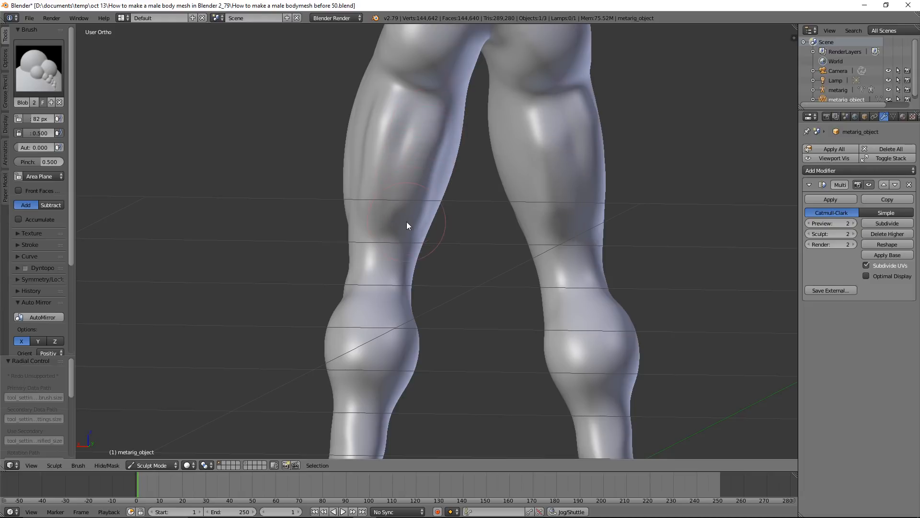
Build up raised tendon forms on the backs of the knees with the Blob brush
scroll(405, 228, "up", 3)
mouse_move(349, 245)
left_mouse_down()
mouse_move(369, 297)
mouse_move(392, 264)
mouse_move(372, 297)
mouse_move(361, 355)
mouse_move(362, 308)
mouse_move(352, 306)
mouse_move(348, 273)
left_mouse_up()
left_click_drag(393, 314, 410, 287)
scroll(411, 288, "down", 3)
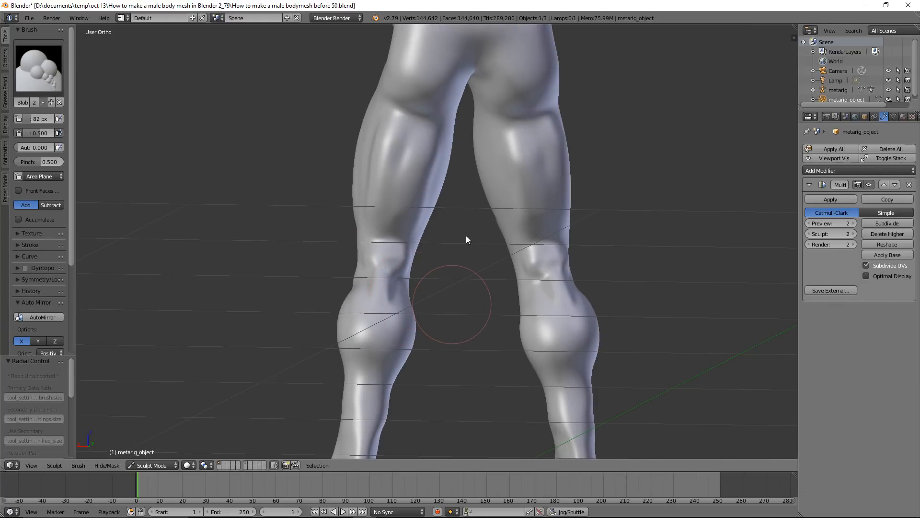
middle_click_drag(466, 235, 478, 194, "shift")
scroll(478, 195, "up", 3)
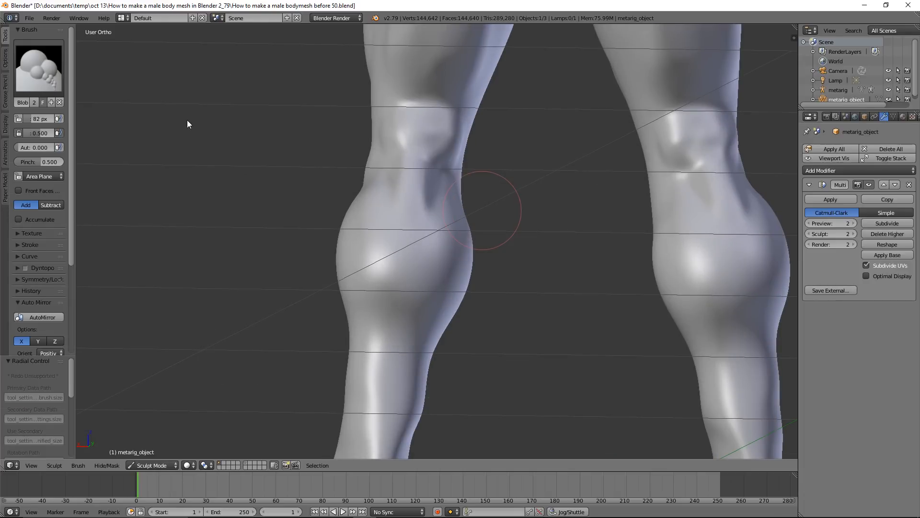
mouse_move(434, 183)
left_mouse_down("shift")
mouse_move(427, 193)
mouse_move(431, 184)
left_mouse_up("shift")
mouse_move(407, 136)
left_mouse_down("shift")
mouse_move(403, 104)
mouse_move(441, 112)
mouse_move(453, 128)
mouse_move(433, 121)
mouse_move(419, 191)
left_mouse_up("shift")
Carve a dividing groove down the calf and under its muscle heads with the Crease brush in Subtract mode
left_click(50, 82)
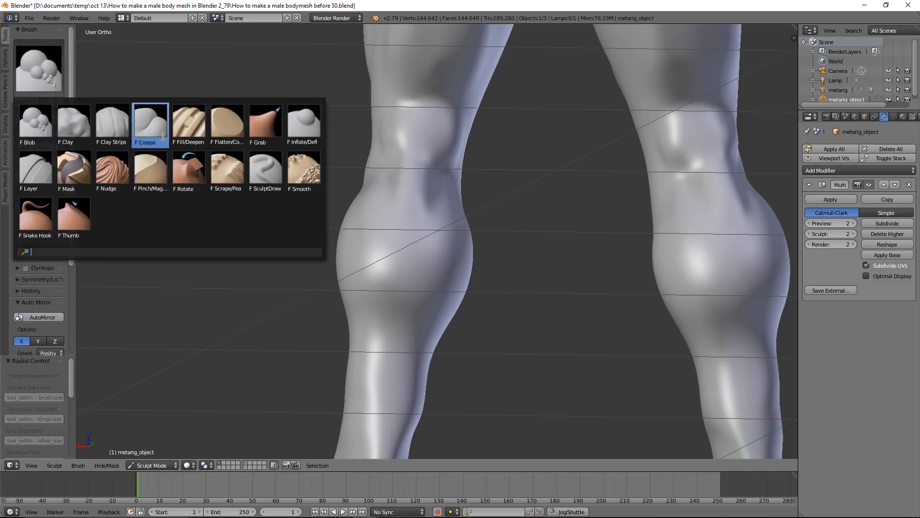
left_click(150, 124)
scroll(391, 327, "up", 2)
left_click_drag(408, 338, 418, 329)
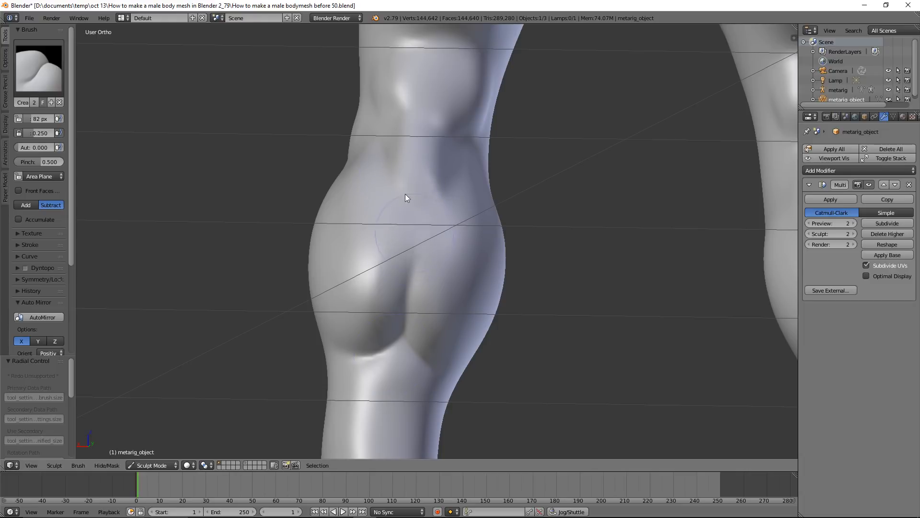
left_click_drag(424, 223, 410, 287)
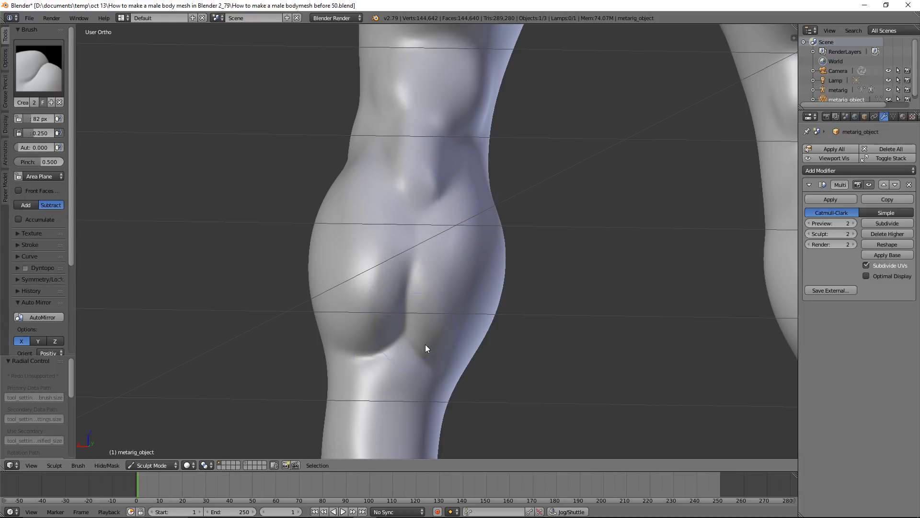
Carve lengthwise grooves between the muscles on the back of the thighs with the Crease brush
scroll(422, 355, "down", 7)
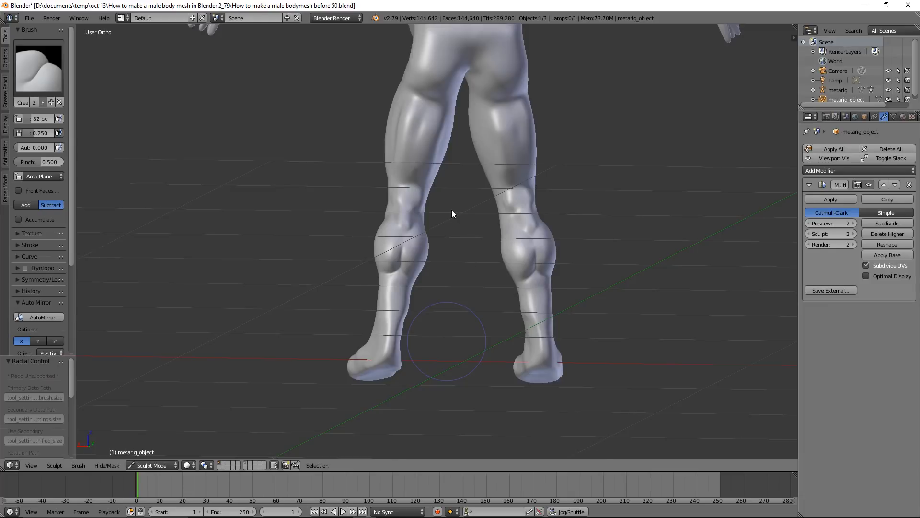
scroll(452, 209, "up", 2)
mouse_move(435, 65)
left_mouse_down()
mouse_move(419, 144)
mouse_move(435, 81)
left_mouse_up()
middle_click_drag(468, 136, 499, 75)
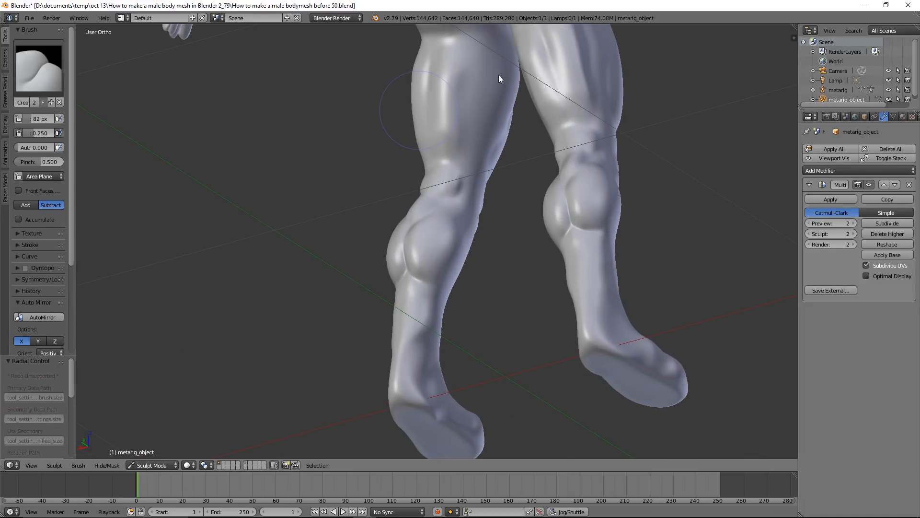
left_click_drag(481, 56, 463, 160)
Build up the middle of the back along the spine and into the lower back with the Blob brush
scroll(482, 146, "down", 4)
middle_click_drag(514, 164, 522, 228)
scroll(522, 228, "up", 3)
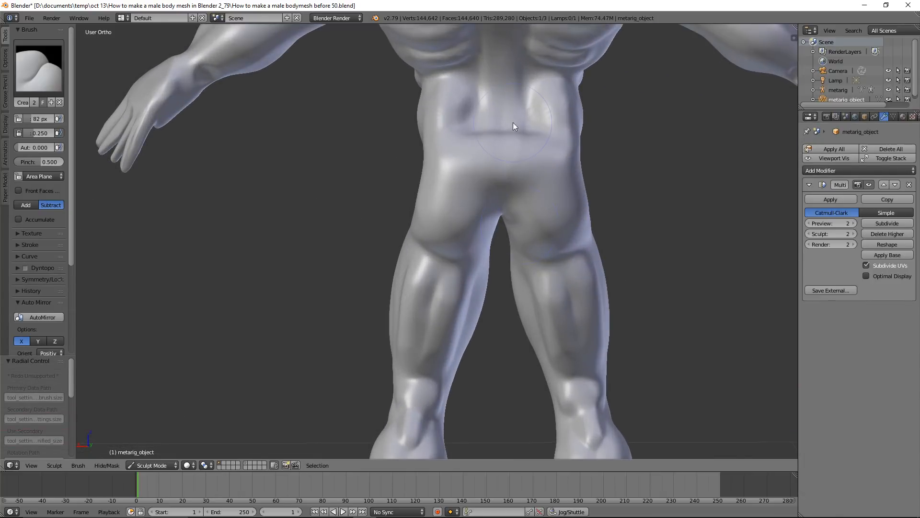
scroll(509, 128, "down", 3)
middle_click_drag(540, 139, 517, 132)
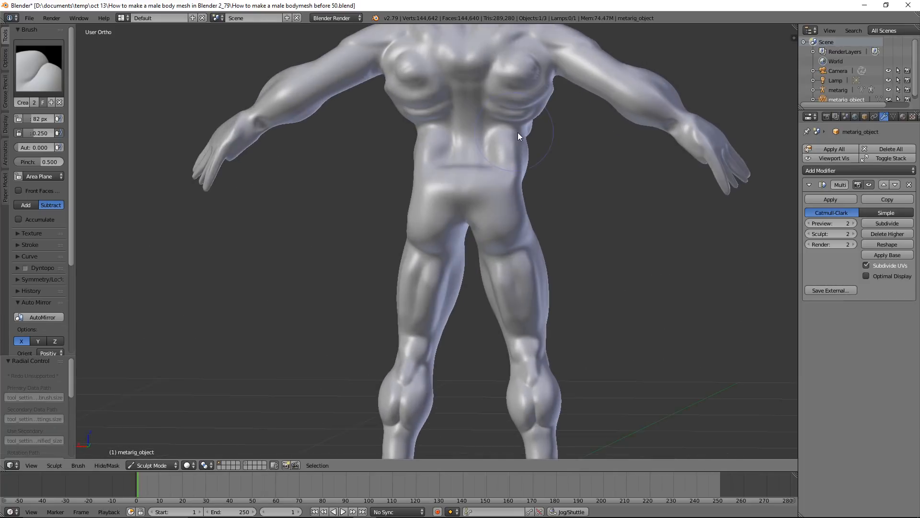
left_click(38, 67)
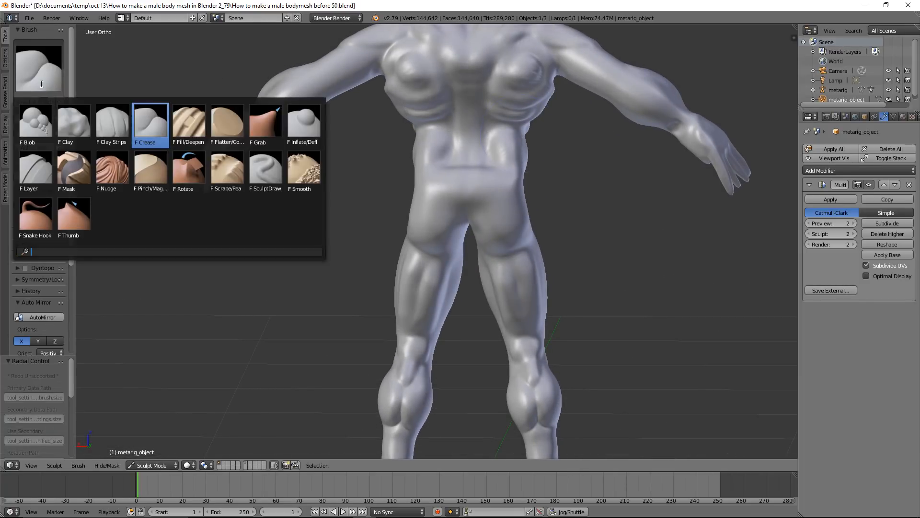
left_click(35, 125)
scroll(493, 151, "up", 2)
middle_click_drag(533, 135, 430, 274, "shift")
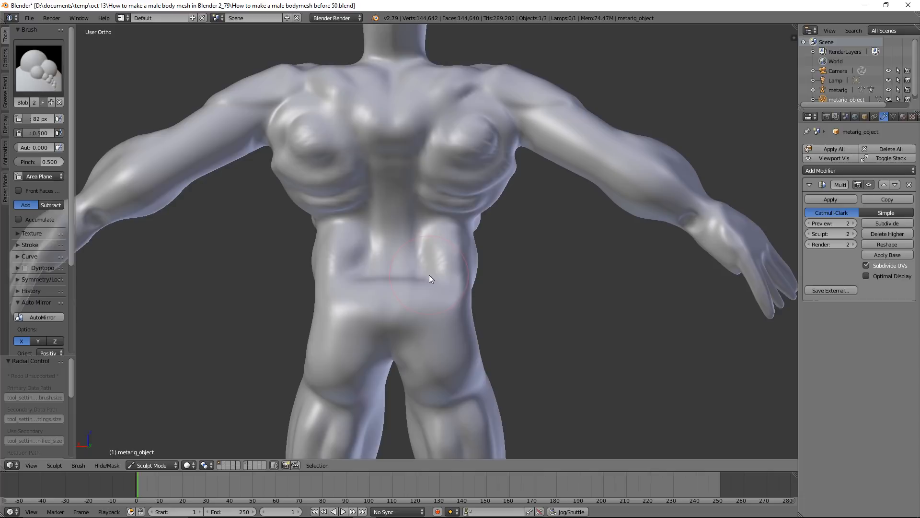
scroll(433, 260, "up", 2)
left_click_drag(392, 164, 389, 299)
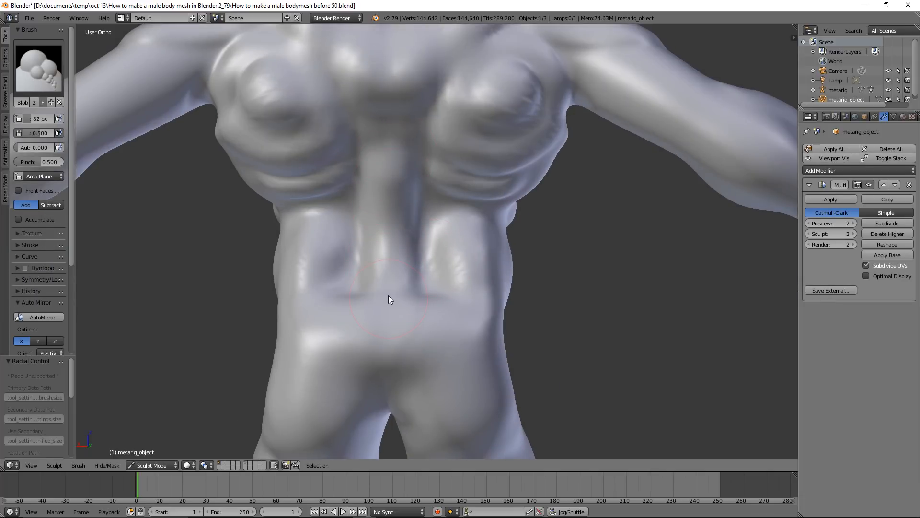
left_click_drag(392, 171, 378, 309, "shift")
Set the brush radius to 42 px and carve the spine groove down the lower back with the Crease brush
key("f")
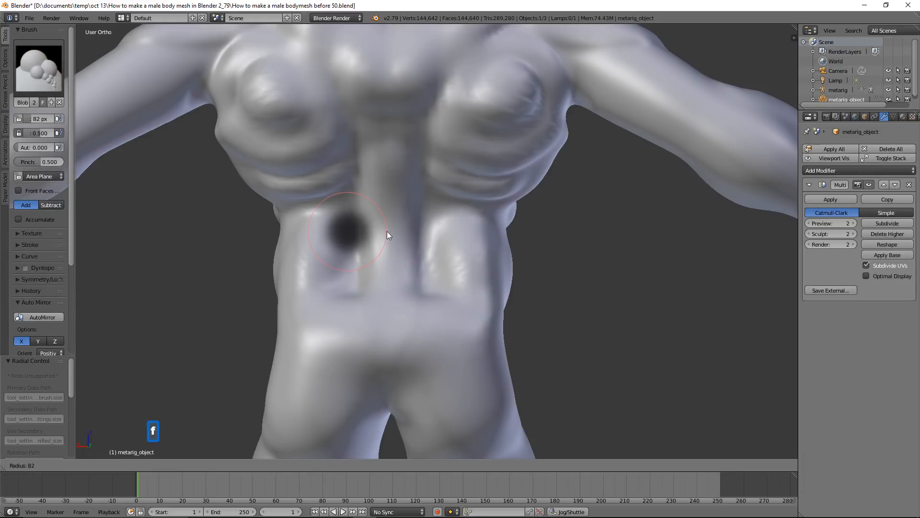
left_click(367, 232)
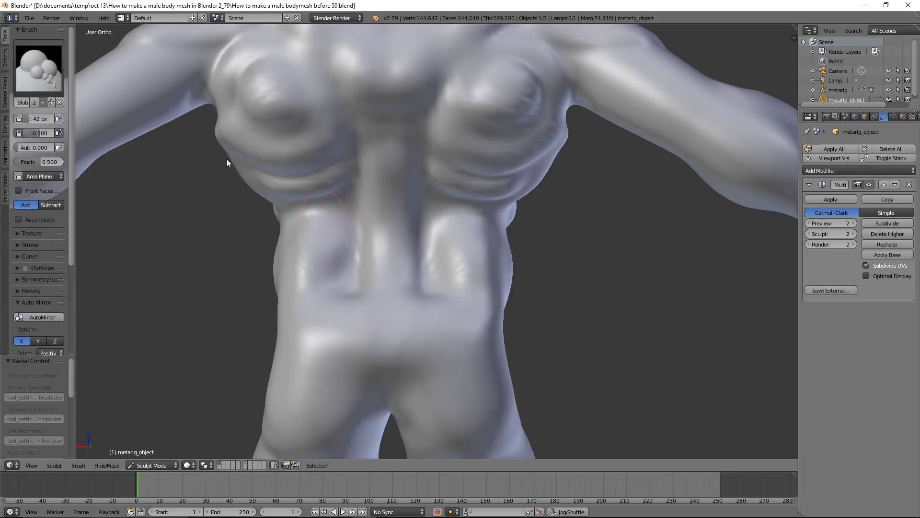
left_click(44, 78)
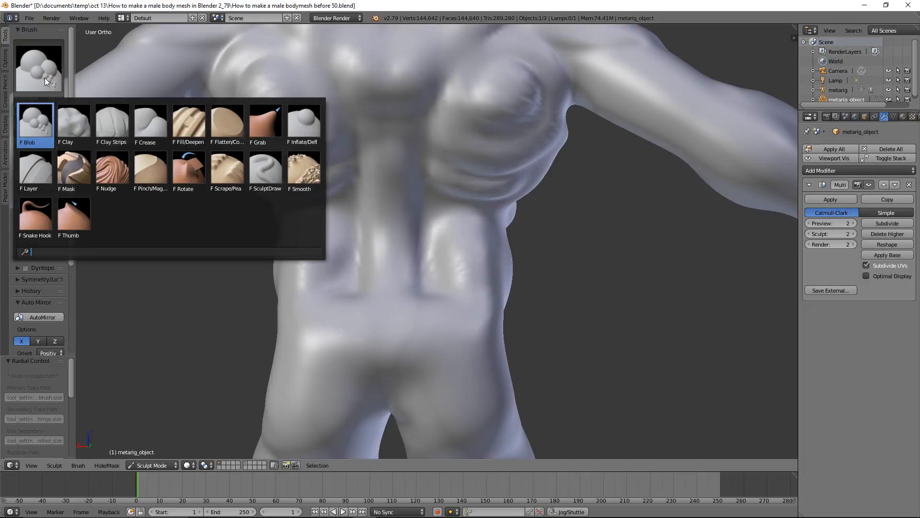
left_click(146, 126)
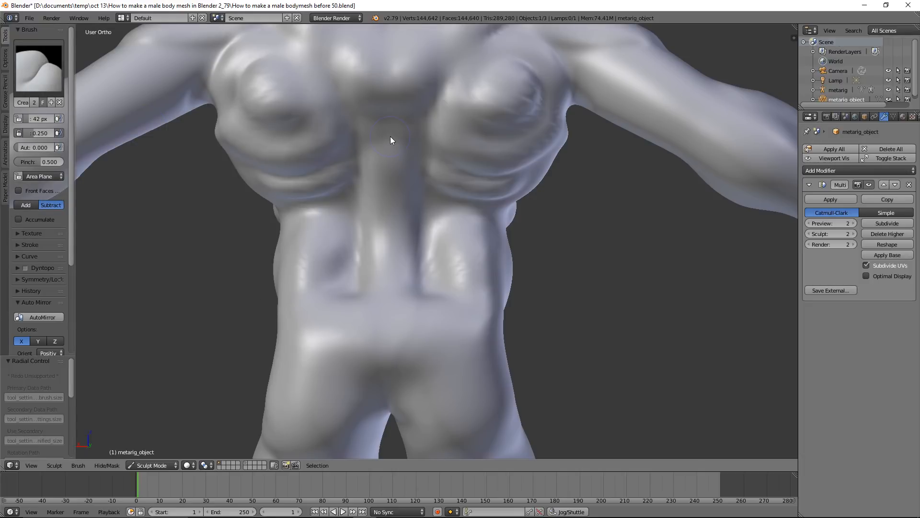
left_click_drag(388, 180, 388, 256)
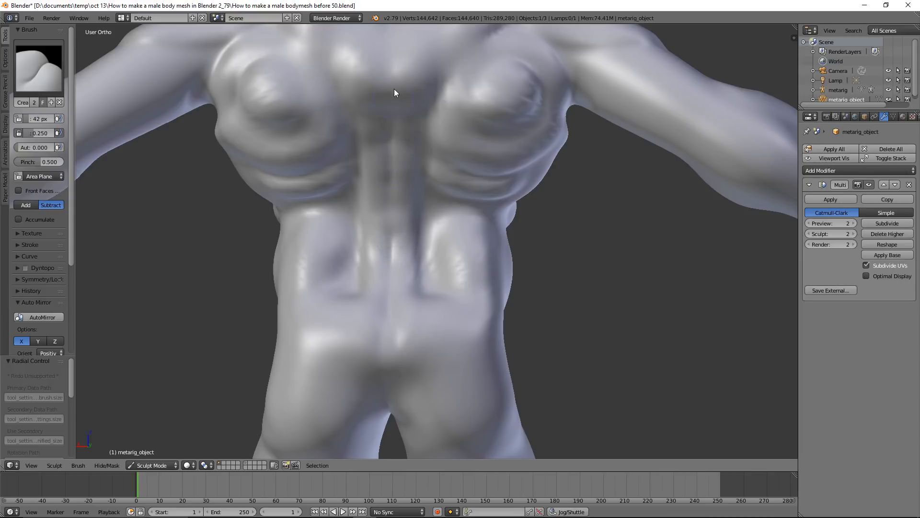
Deepen the grooves along and around the shoulder blades on the upper back with the Crease brush
scroll(427, 117, "down", 1)
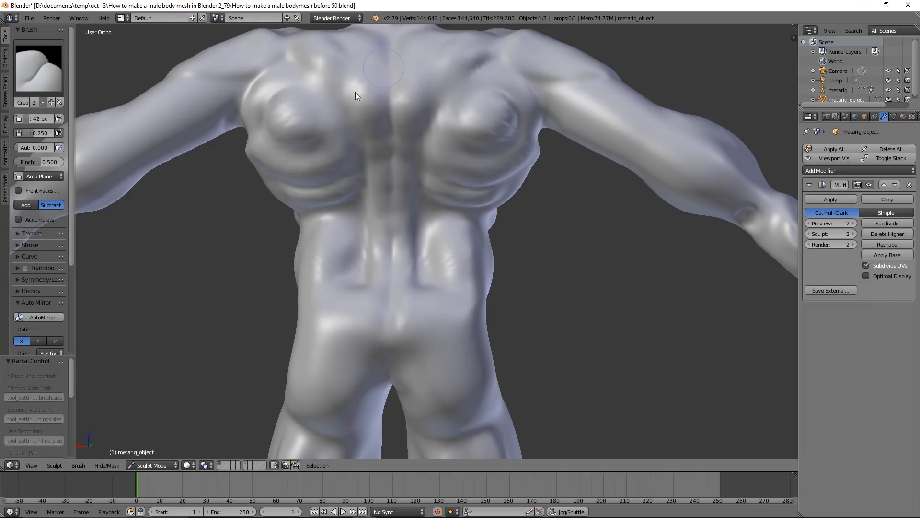
mouse_move(297, 73)
left_mouse_down()
mouse_move(356, 128)
mouse_move(318, 79)
mouse_move(327, 85)
mouse_move(363, 143)
mouse_move(338, 100)
mouse_move(312, 97)
left_mouse_up()
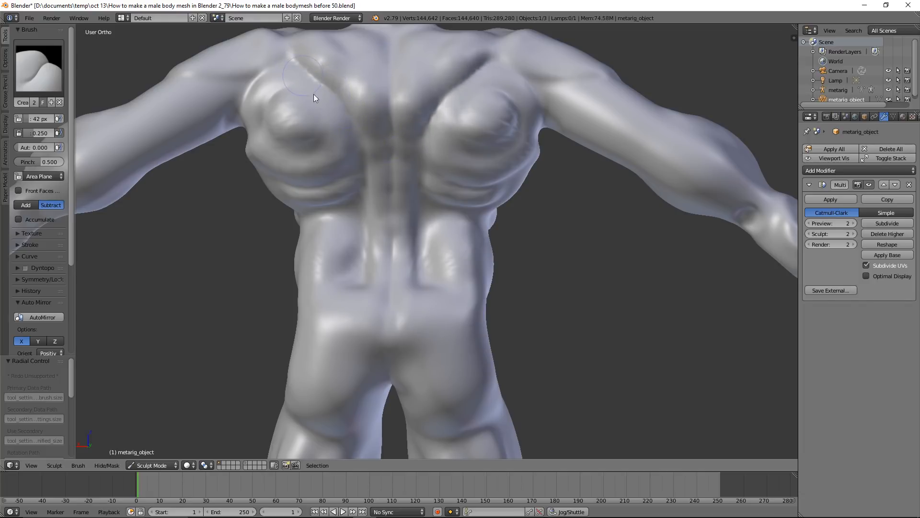
mouse_move(325, 134)
left_mouse_down()
mouse_move(320, 110)
mouse_move(288, 96)
mouse_move(266, 138)
mouse_move(329, 140)
mouse_move(280, 86)
left_mouse_up()
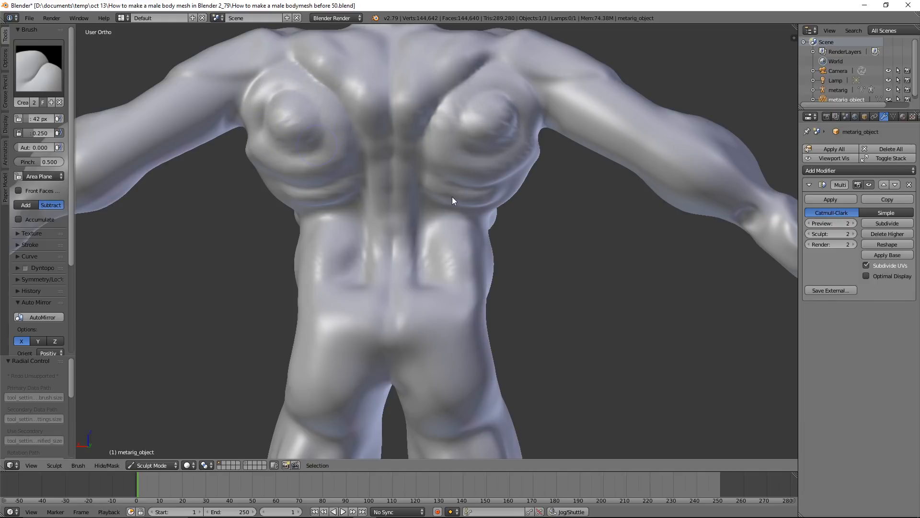
Switch to the Grab brush and set its radius to 132 px
left_click(56, 72)
left_click(265, 124)
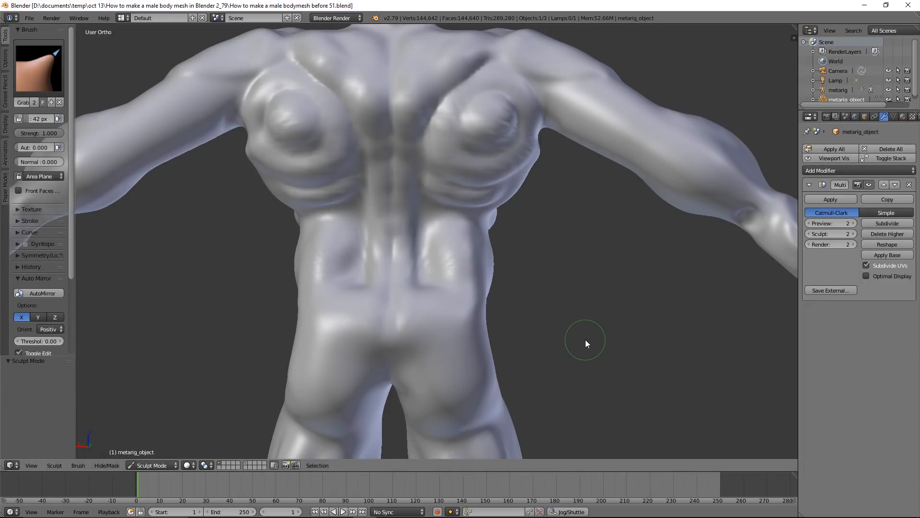
key("f")
left_click(623, 366)
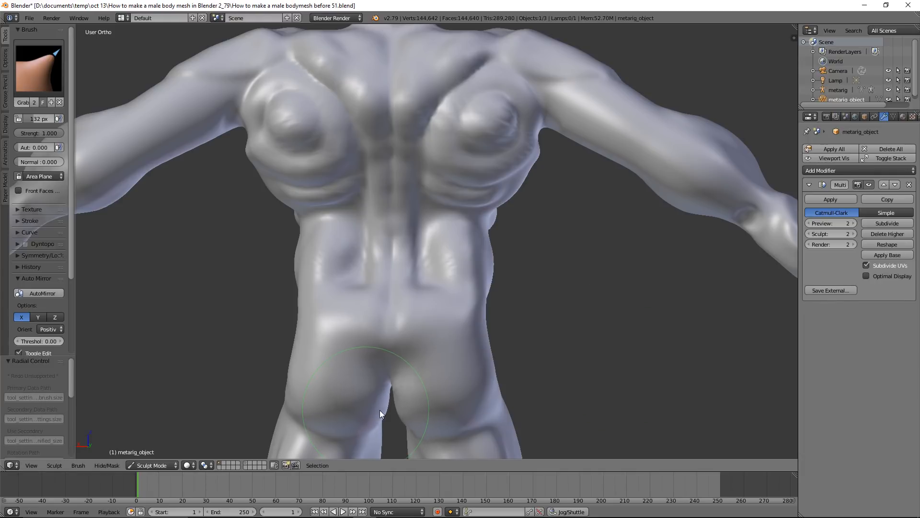
Examine the proportions of the whole figure from the front and the side
middle_click_drag(212, 315, 435, 310)
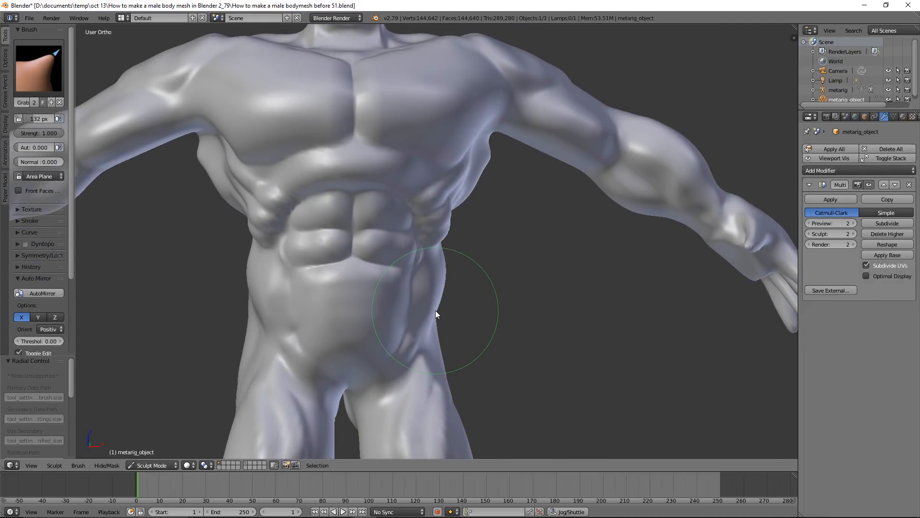
scroll(600, 316, "down", 5)
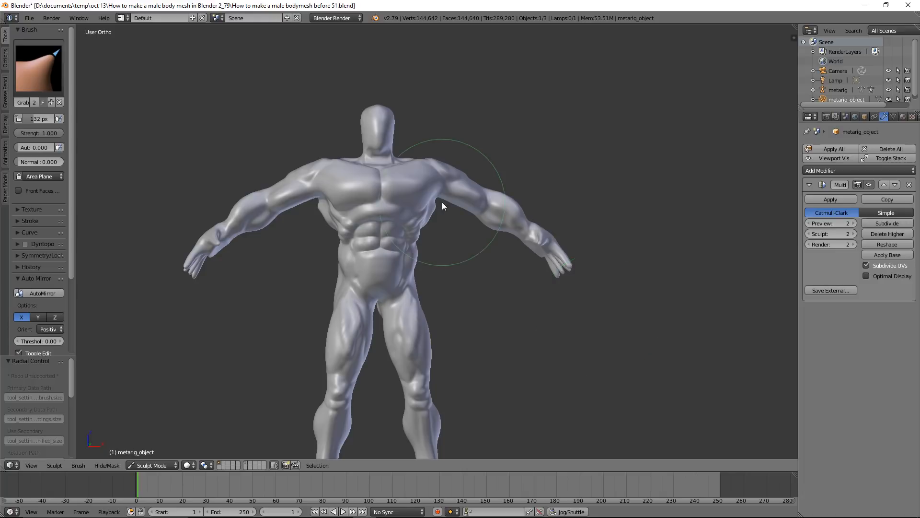
mouse_move(480, 259)
middle_mouse_down()
mouse_move(397, 256)
mouse_move(360, 232)
middle_mouse_up()
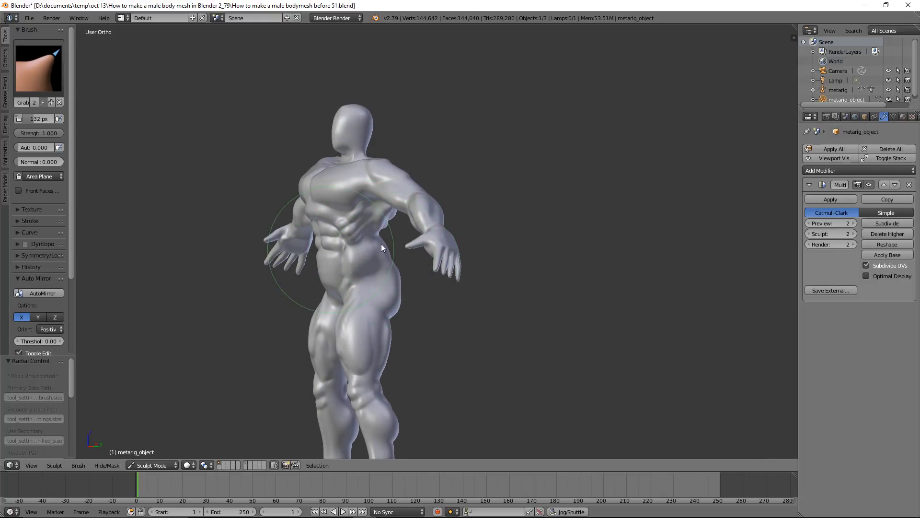
middle_click_drag(384, 275, 460, 272)
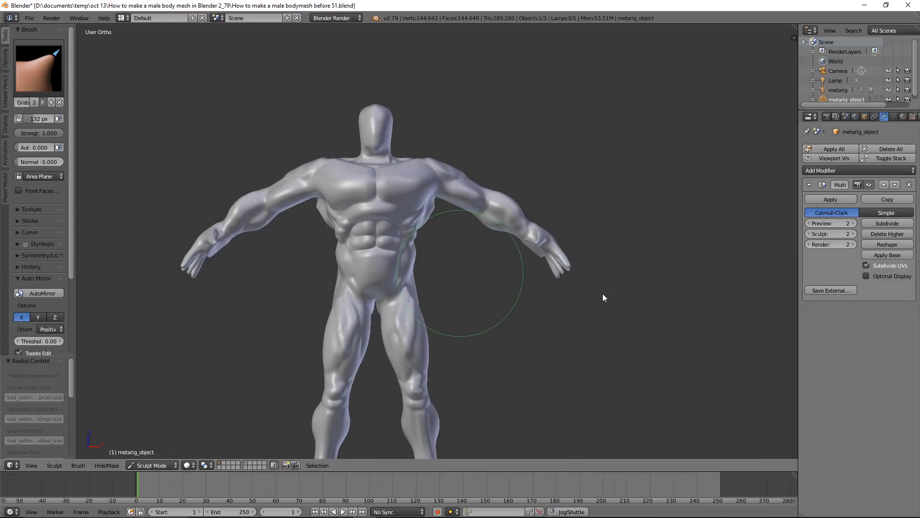
middle_click_drag(594, 313, 583, 251, "shift")
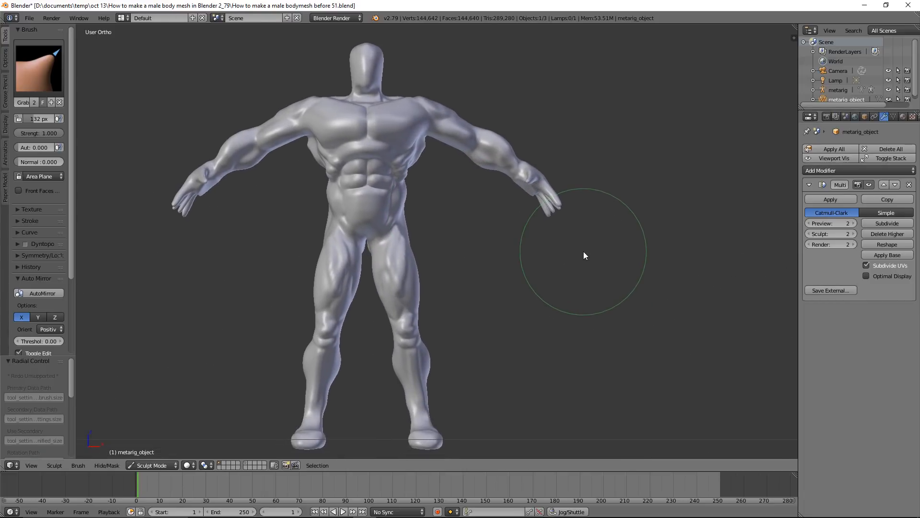
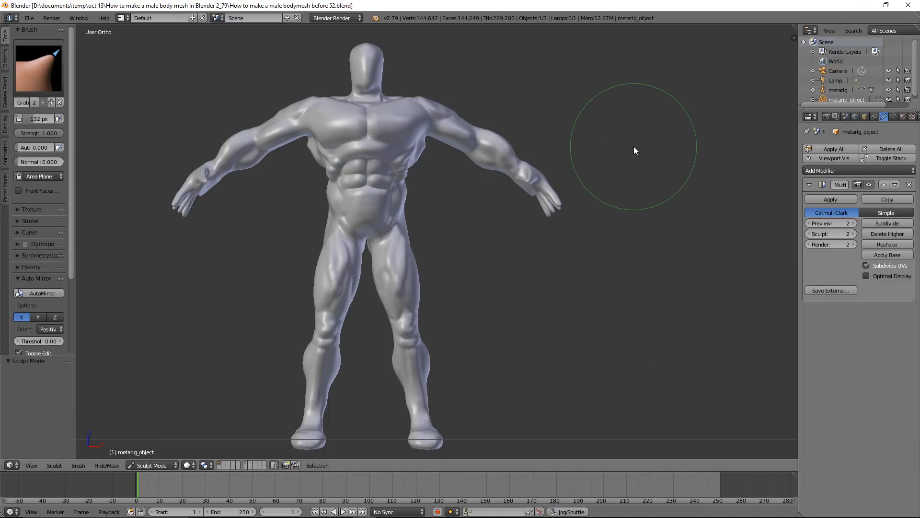
Box-mask both shoulders and arms down to the hands in front view, and save the file as version 53
left_click(5, 124)
left_click(27, 85)
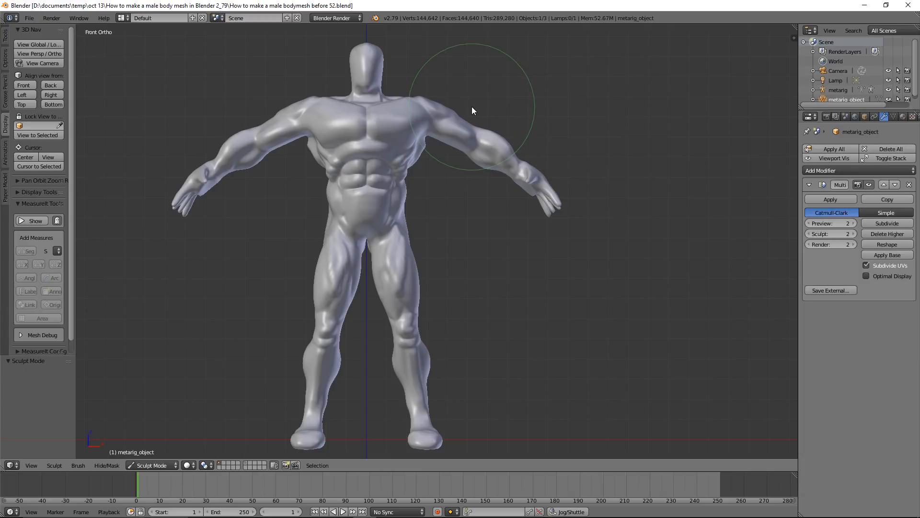
left_click(6, 37)
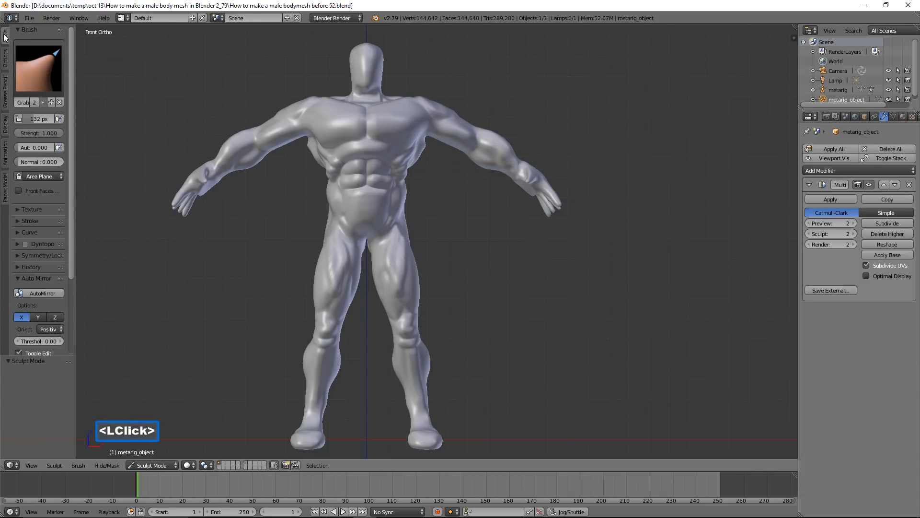
left_click(38, 67)
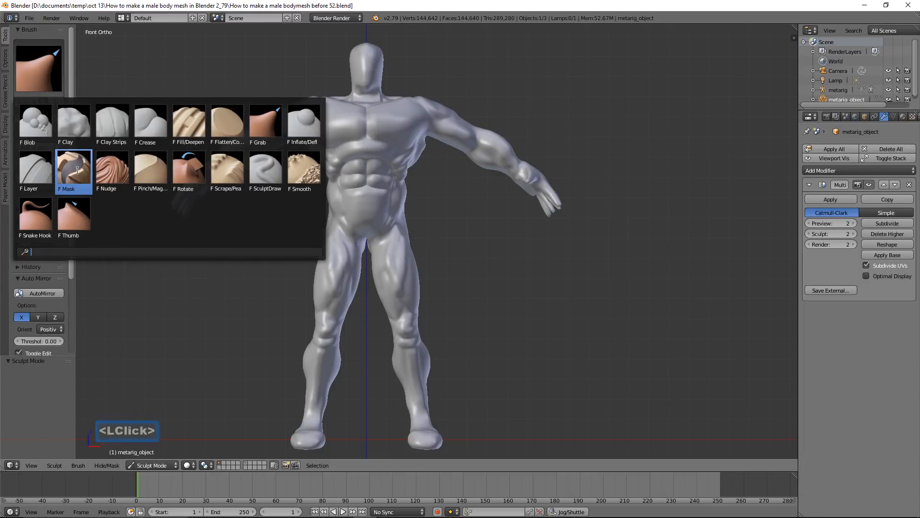
left_click(181, 64)
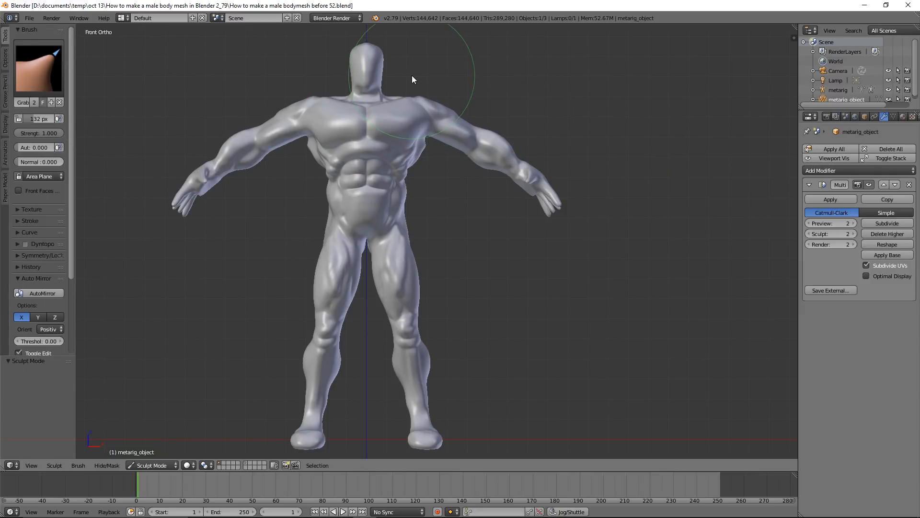
key("b")
left_click_drag(412, 76, 464, 153)
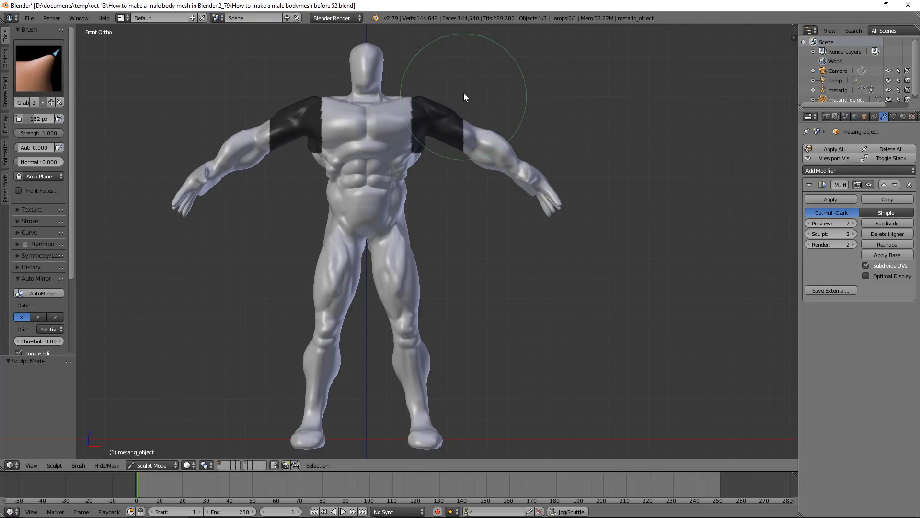
key("b")
left_click_drag(453, 82, 627, 261)
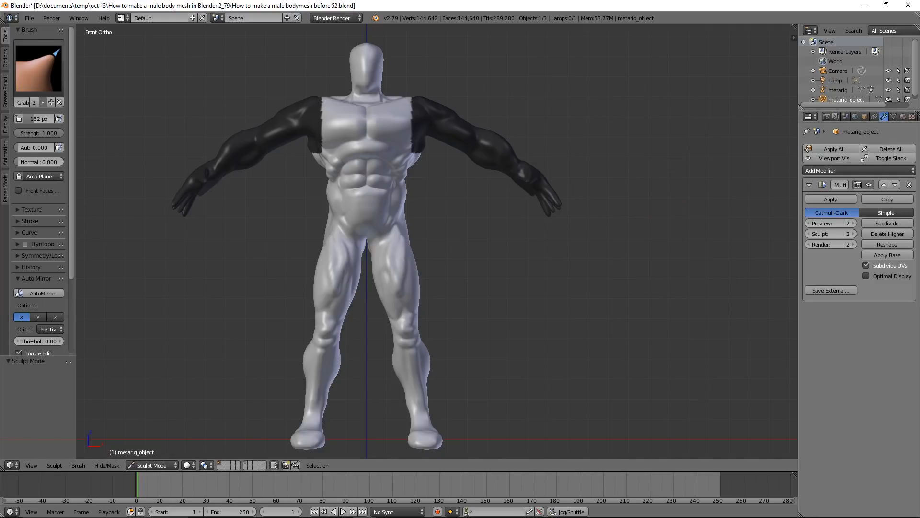
left_click(602, 196)
Box-mask the hips, legs and feet up to the waist
scroll(602, 197, "down", 2)
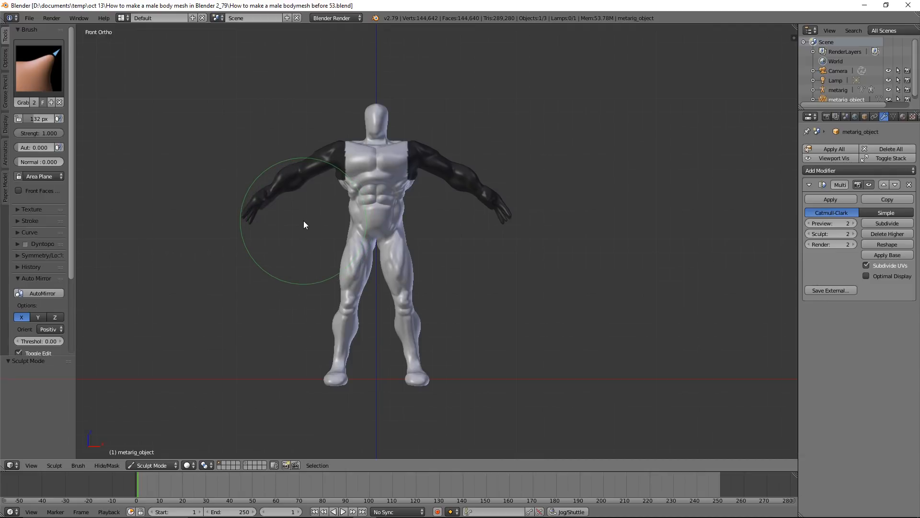
key("b")
left_click_drag(301, 214, 463, 416)
Set the Grab brush radius to 247 px and push the lower back inward above the hips
mouse_move(514, 310)
middle_mouse_down()
mouse_move(413, 307)
mouse_move(419, 282)
middle_mouse_up()
scroll(412, 303, "up", 3)
scroll(413, 304, "up", 1)
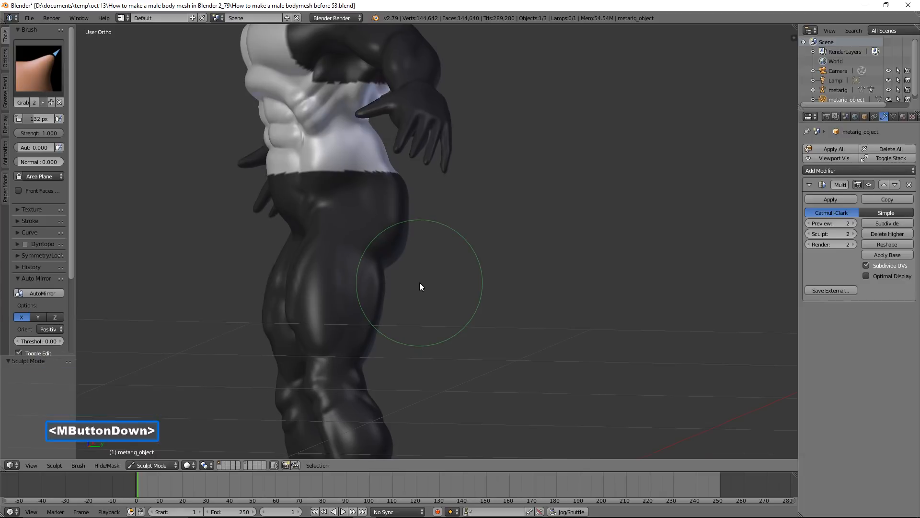
key("f")
left_click(462, 338)
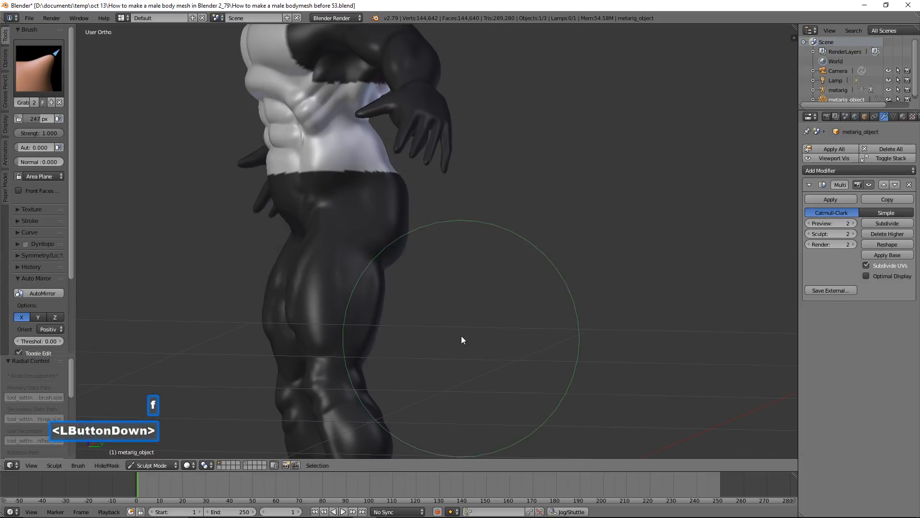
scroll(461, 336, "down", 2)
middle_click_drag(414, 202, 392, 172)
left_click_drag(392, 170, 374, 169)
mouse_move(417, 178)
middle_mouse_down()
mouse_move(449, 183)
mouse_move(413, 188)
mouse_move(430, 191)
mouse_move(484, 187)
mouse_move(446, 175)
mouse_move(417, 179)
mouse_move(436, 188)
mouse_move(554, 193)
middle_mouse_up()
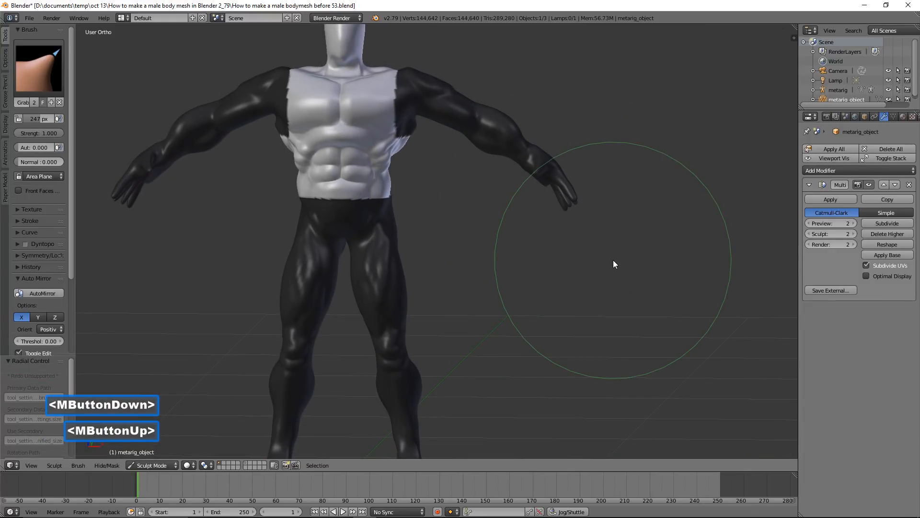
Reduce the brush radius to 91 px and save the file as version 54
key("f")
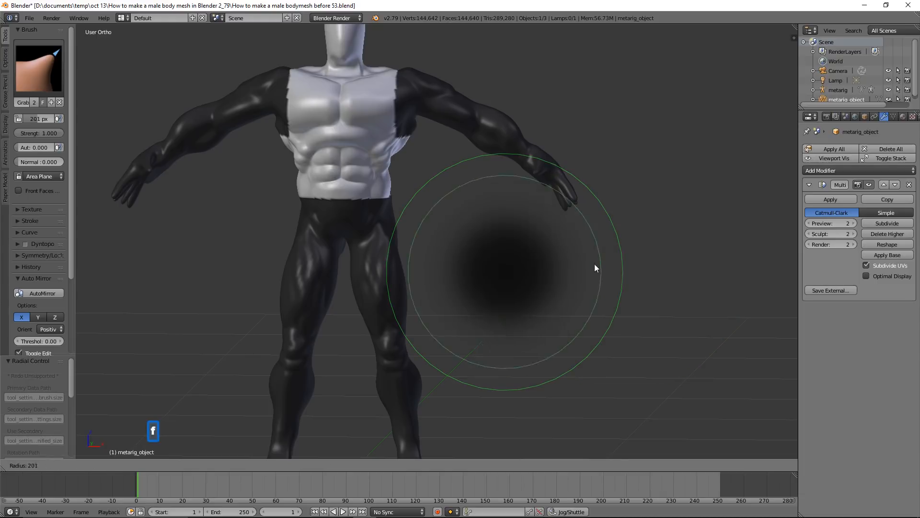
left_click(548, 267)
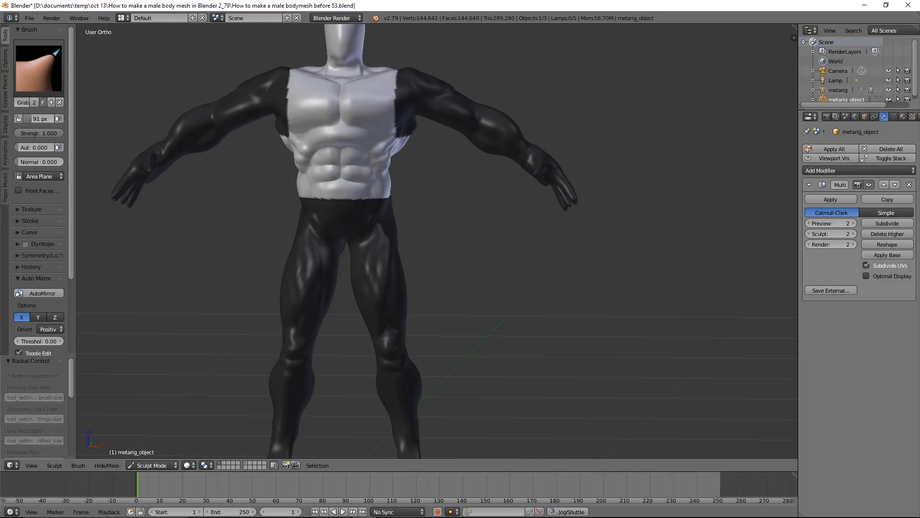
left_click(659, 158)
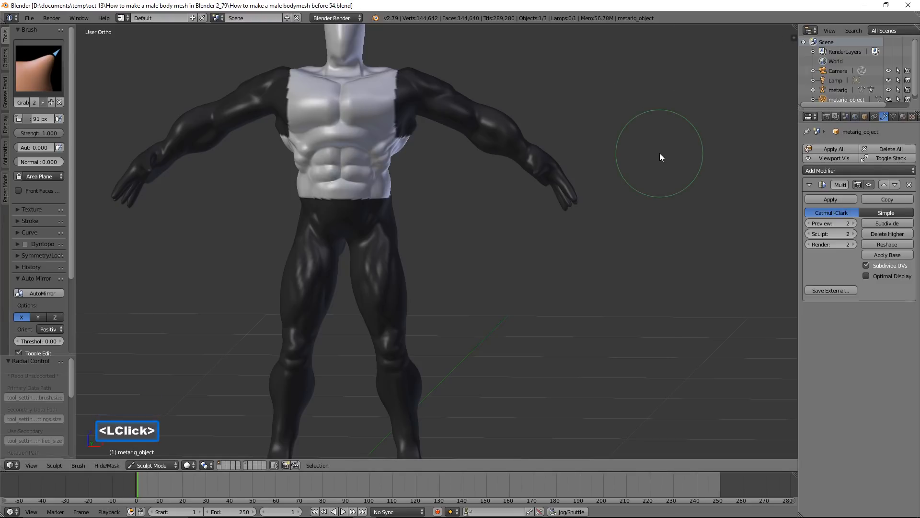
Set the Grab brush radius to 124 px and pull the sides of the waist inward in front view
left_click(5, 127)
left_click(24, 85)
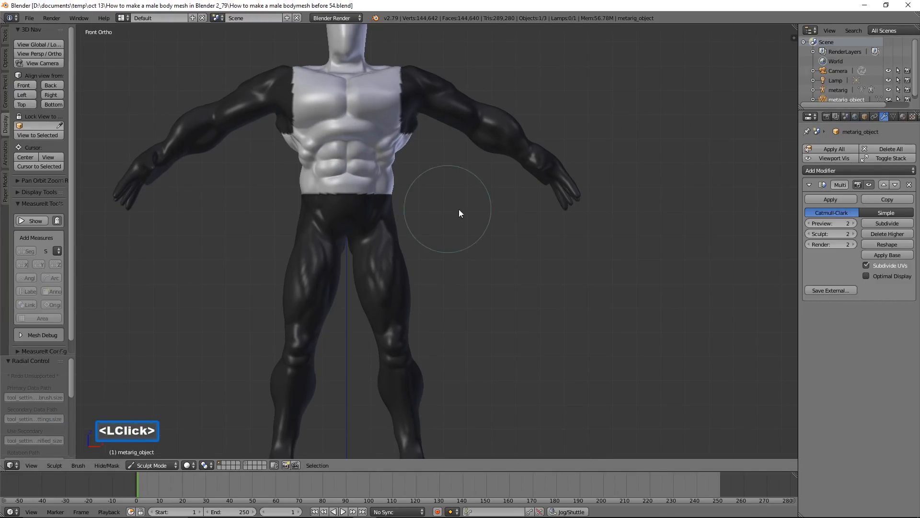
scroll(501, 218, "down", 2)
key("f")
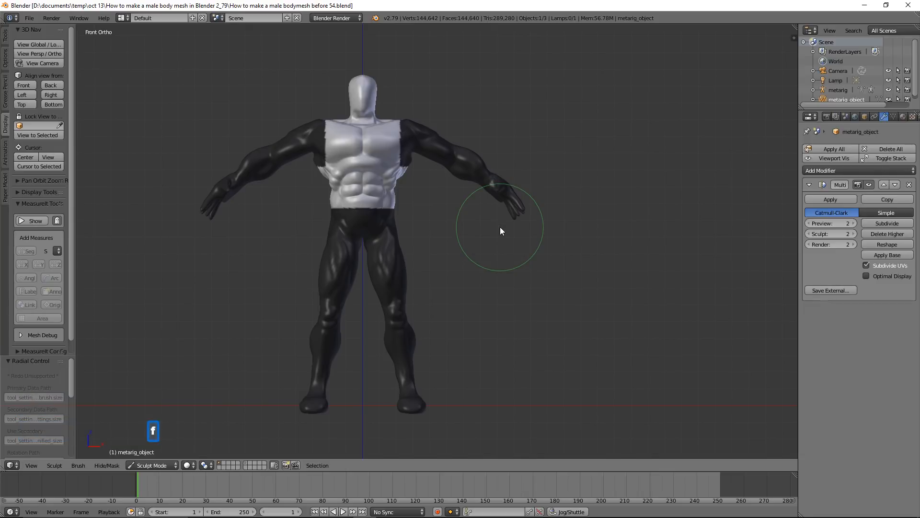
left_click(433, 207)
left_click_drag(397, 193, 393, 192)
left_click_drag(402, 151, 411, 176)
scroll(417, 174, "up", 2)
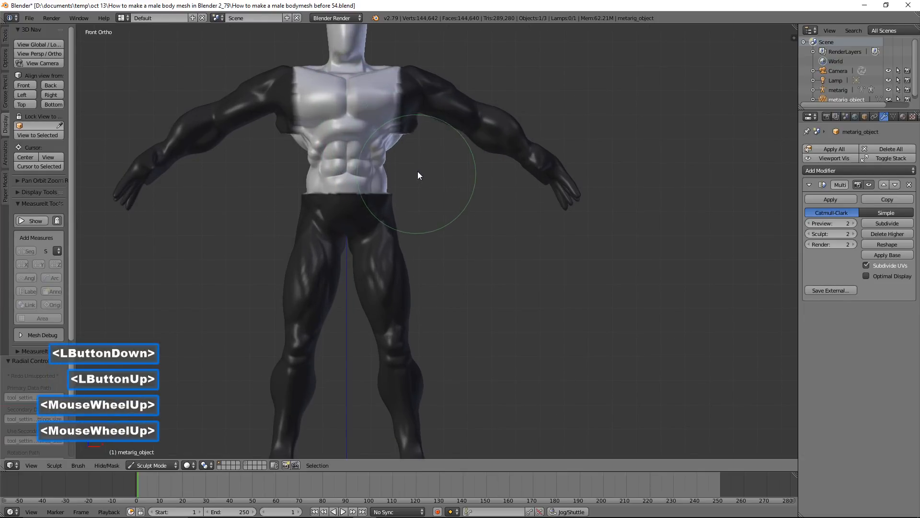
left_click_drag(402, 143, 399, 142)
Reshape the unmasked upper chest beside the shoulders with the Grab brush
scroll(398, 142, "up", 2)
mouse_move(397, 96)
left_mouse_down()
mouse_move(395, 68)
mouse_move(388, 71)
left_mouse_up()
scroll(415, 103, "down", 2)
mouse_move(387, 71)
middle_mouse_down()
mouse_move(428, 77)
mouse_move(387, 84)
mouse_move(417, 75)
mouse_move(457, 102)
mouse_move(384, 110)
mouse_move(309, 103)
mouse_move(424, 117)
middle_mouse_up()
scroll(418, 86, "down", 2)
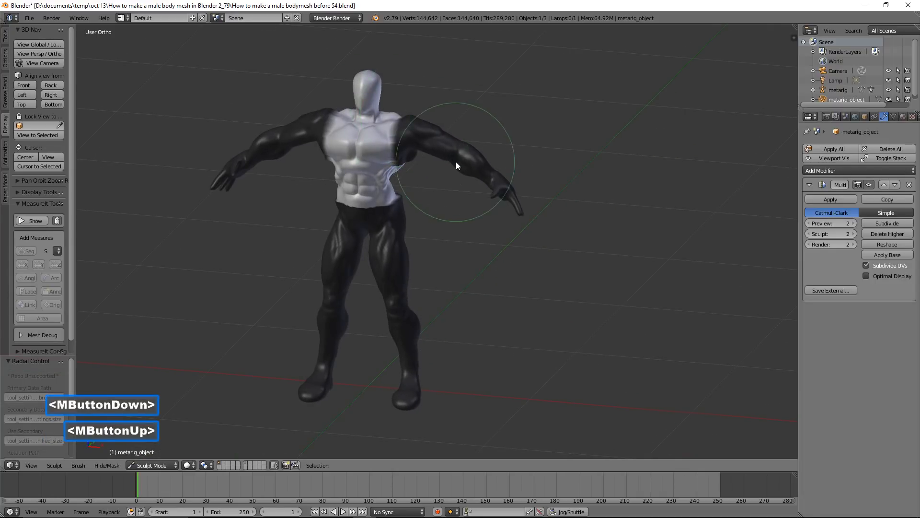
Switch to the Snake Hook brush and box-mask the torso up to the base of the neck
scroll(460, 165, "up", 2)
middle_click_drag(455, 158, 486, 232, "shift")
scroll(478, 254, "up", 1)
scroll(486, 232, "down", 1)
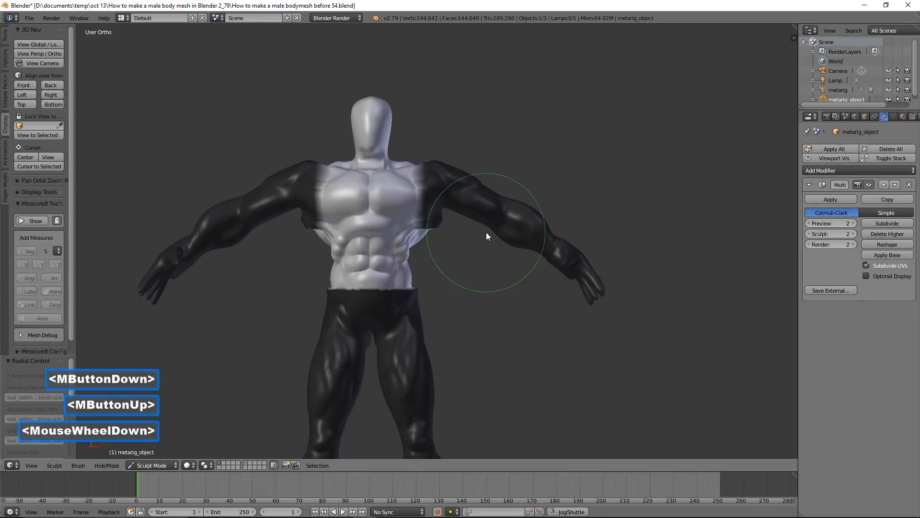
scroll(486, 233, "down", 1)
scroll(486, 232, "up", 2)
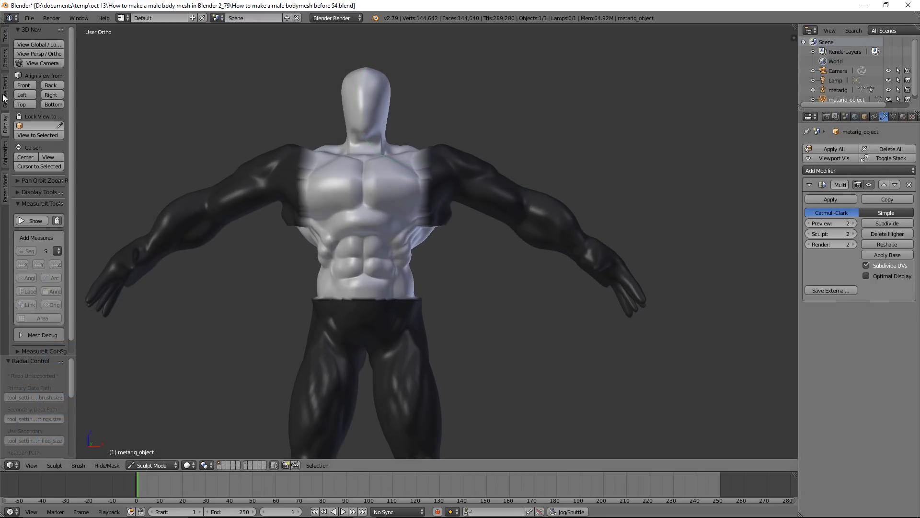
left_click(6, 39)
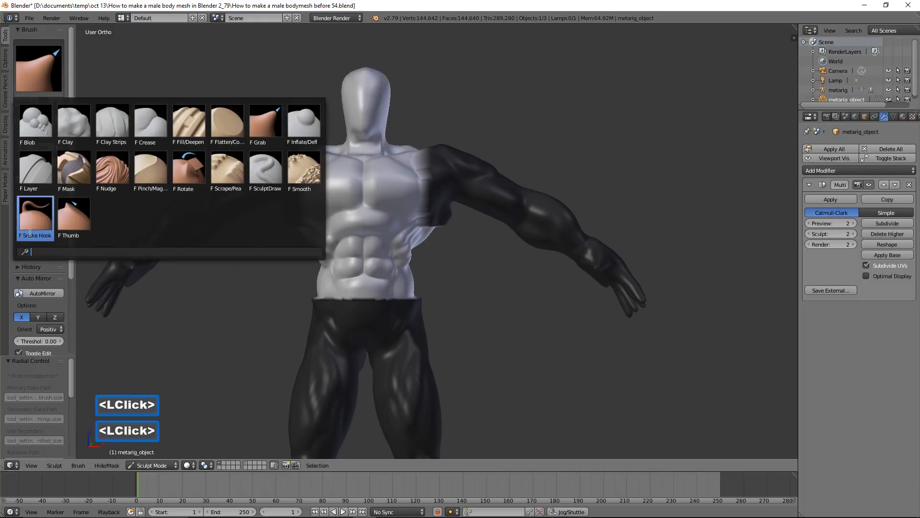
left_click(35, 218)
scroll(375, 157, "down", 2)
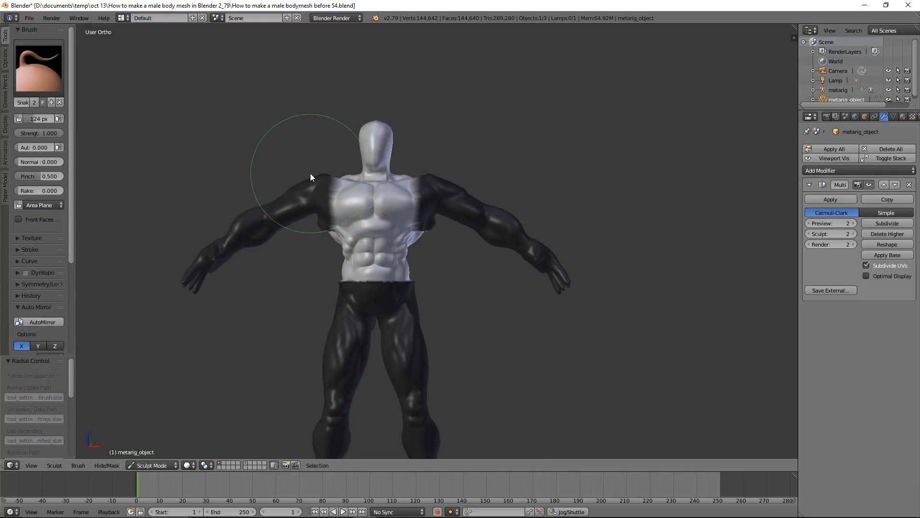
key("b")
left_click_drag(310, 173, 523, 314)
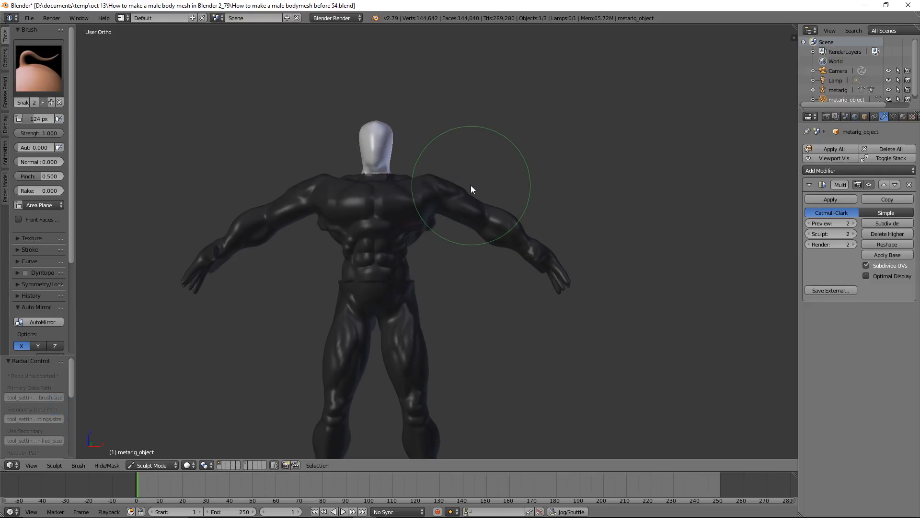
Set the brush radius to 207 px and pull the head upward with the Snake Hook brush
key("f")
left_click(473, 189)
left_click_drag(378, 133, 378, 125)
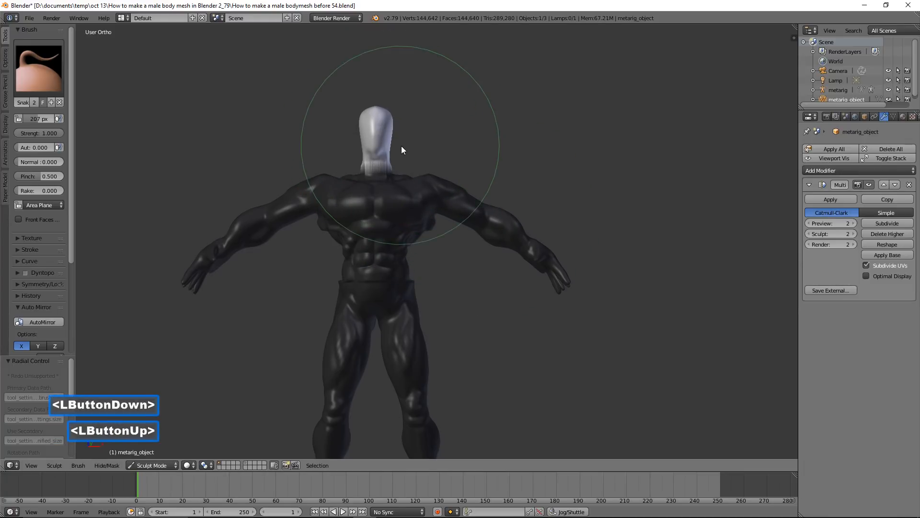
scroll(423, 157, "up", 2)
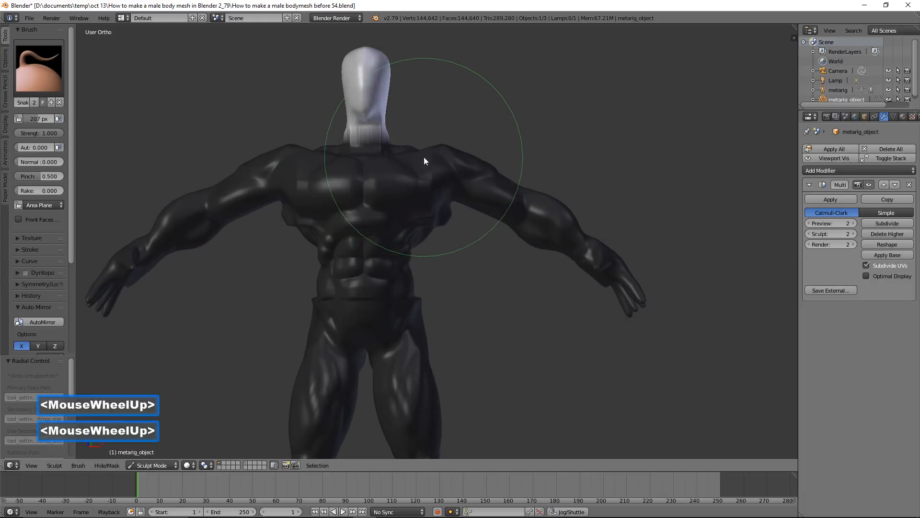
Extend the box mask over the neck up to the jaw so that only the head stays editable
scroll(402, 106, "up", 2)
middle_click_drag(415, 117, 447, 247, "shift")
scroll(446, 247, "up", 1)
left_click_drag(394, 170, 399, 171)
key("b")
left_click_drag(317, 197, 488, 272)
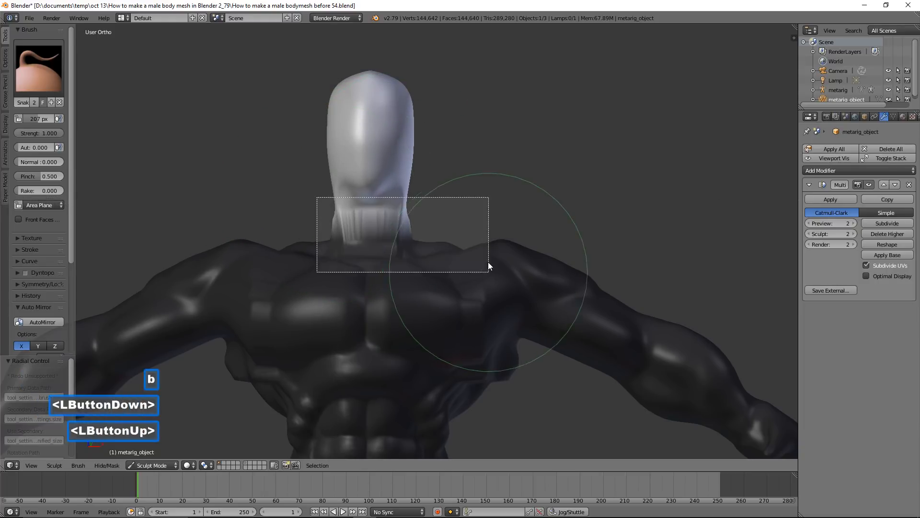
Pull the sides of the head outward to widen it with the Snake Hook brush
left_click(408, 165)
left_click_drag(398, 154, 413, 166)
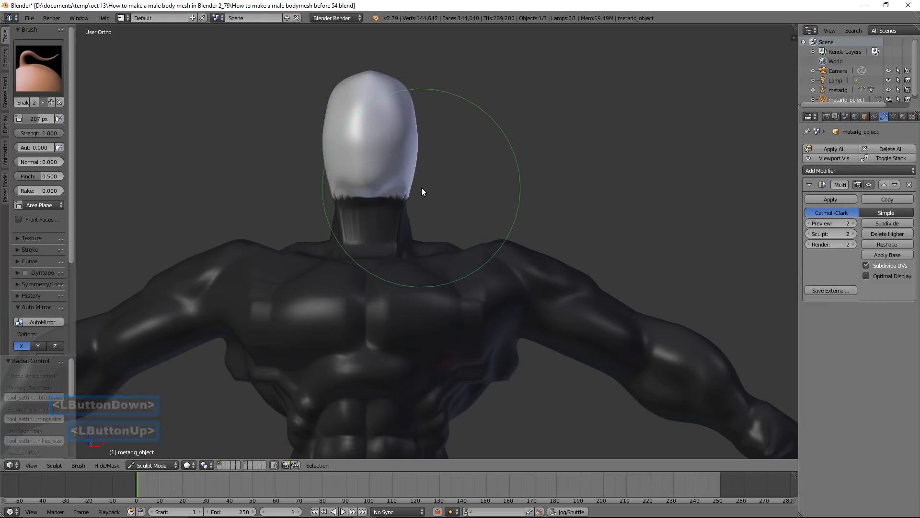
scroll(422, 188, "up", 2)
Set the brush radius to 175 px and narrow the lower sides of the head toward the jaw
key("f")
left_click(402, 156)
left_click_drag(421, 144, 408, 144)
scroll(456, 152, "down", 2)
middle_click_drag(457, 154, 365, 157)
scroll(365, 163, "down", 1)
mouse_move(365, 192)
left_mouse_down()
mouse_move(376, 140)
mouse_move(365, 142)
left_mouse_up()
scroll(449, 211, "down", 1)
mouse_move(449, 210)
middle_mouse_down()
mouse_move(433, 231)
mouse_move(399, 240)
mouse_move(315, 226)
mouse_move(418, 254)
mouse_move(504, 242)
mouse_move(537, 249)
middle_mouse_up()
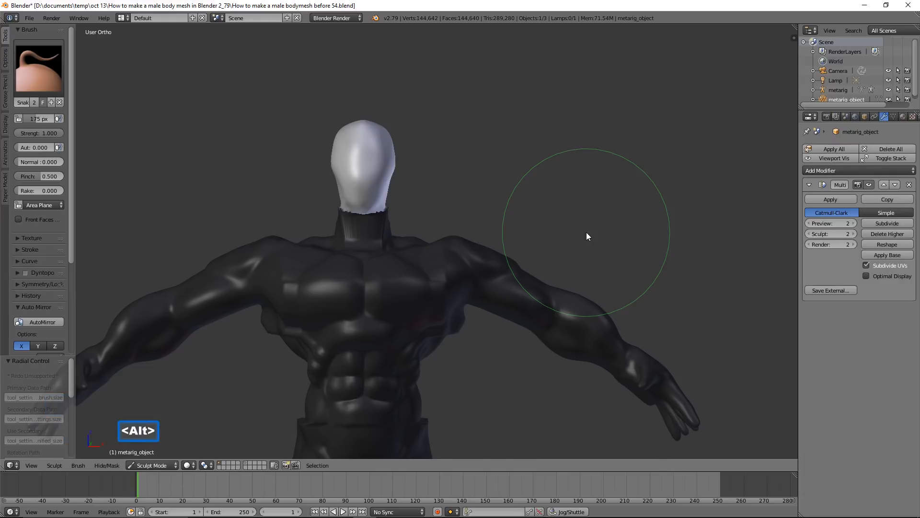
Clear the mask and smooth the surface along the side of the chest and under the arm
key("alt+m")
mouse_move(556, 274)
middle_mouse_down("shift")
mouse_move(548, 252)
mouse_move(571, 133)
middle_mouse_up("shift")
mouse_move(598, 208)
middle_mouse_down()
mouse_move(529, 175)
mouse_move(393, 183)
mouse_move(440, 173)
mouse_move(527, 186)
mouse_move(473, 324)
middle_mouse_up()
scroll(519, 195, "up", 4)
left_click_drag(509, 263, 484, 260, "shift")
left_click_drag(494, 259, 448, 249, "shift")
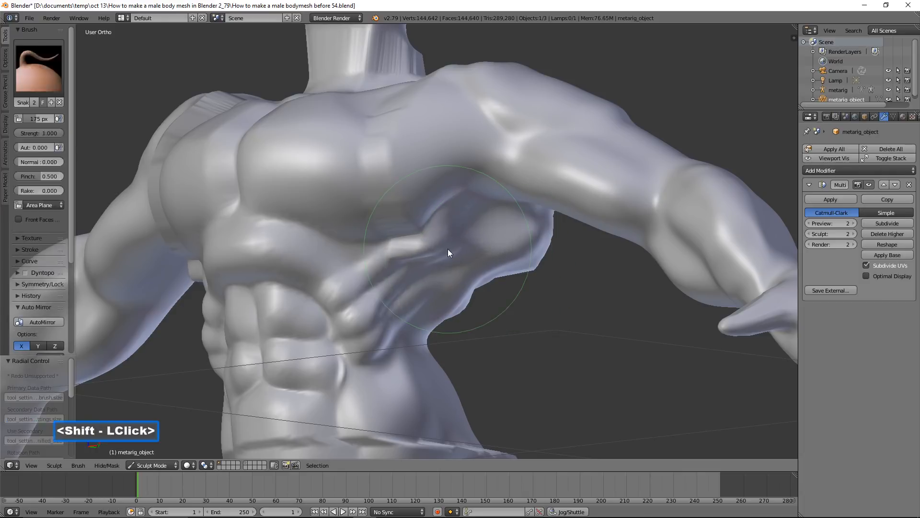
scroll(520, 270, "down", 2)
middle_click_drag(523, 269, 475, 216)
left_click(540, 260, "shift")
mouse_move(541, 259)
left_mouse_down("shift")
mouse_move(525, 243)
mouse_move(526, 253)
left_mouse_up("shift")
middle_click_drag(660, 268, 572, 283)
left_click(674, 191, "shift")
mouse_move(674, 191)
middle_mouse_down()
mouse_move(564, 179)
mouse_move(564, 194)
mouse_move(549, 208)
mouse_move(475, 234)
mouse_move(433, 161)
mouse_move(388, 127)
middle_mouse_up()
Smooth out the mask seam across the lower abdomen and around the waist
scroll(548, 208, "down", 1)
left_click(452, 298, "shift")
double_click(451, 297, "shift")
left_click(454, 299, "shift")
left_click_drag(465, 307, 434, 306, "shift")
double_click(420, 309, "shift")
mouse_move(421, 308)
middle_mouse_down()
mouse_move(451, 299)
mouse_move(501, 307)
middle_mouse_up()
left_click(328, 300, "shift")
double_click(324, 304, "shift")
left_click(339, 303, "shift")
double_click(357, 301, "shift")
left_click(273, 306, "shift")
mouse_move(273, 306)
middle_mouse_down()
mouse_move(312, 303)
mouse_move(261, 300)
middle_mouse_up()
left_click(247, 296, "shift")
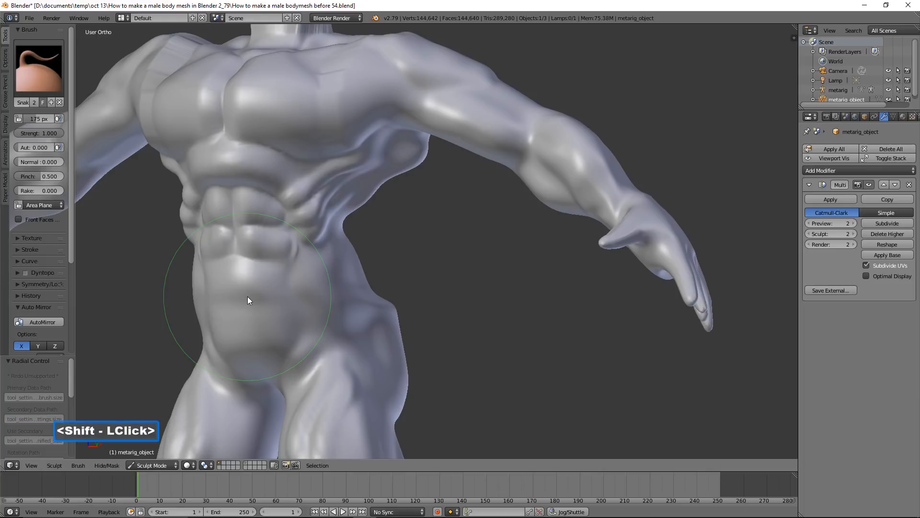
Refine the lower abdomen and the contour of the waist above the hips
mouse_move(318, 304)
middle_mouse_down()
mouse_move(394, 299)
mouse_move(373, 301)
mouse_move(376, 286)
mouse_move(474, 255)
middle_mouse_up()
scroll(370, 298, "down", 1)
scroll(376, 286, "up", 4)
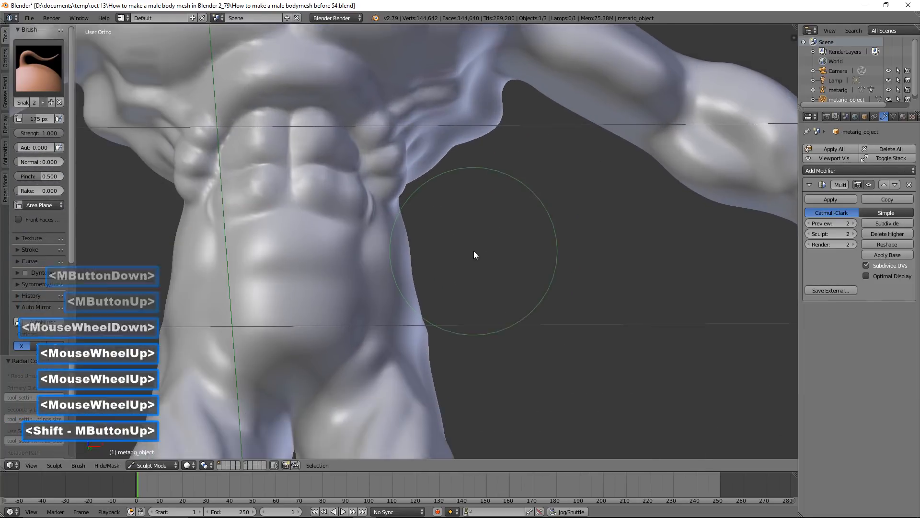
scroll(350, 318, "up", 1)
mouse_move(356, 340)
left_mouse_down()
mouse_move(348, 341)
mouse_move(367, 286)
mouse_move(345, 273)
left_mouse_up()
scroll(403, 274, "down", 2)
middle_click_drag(441, 245, 450, 264)
scroll(429, 252, "down", 2)
scroll(460, 266, "up", 2)
scroll(449, 265, "down", 1)
left_click_drag(435, 267, 442, 266)
scroll(443, 268, "down", 1)
middle_click_drag(465, 329, 493, 349)
left_click_drag(452, 353, 451, 342)
middle_click_drag(450, 342, 460, 330)
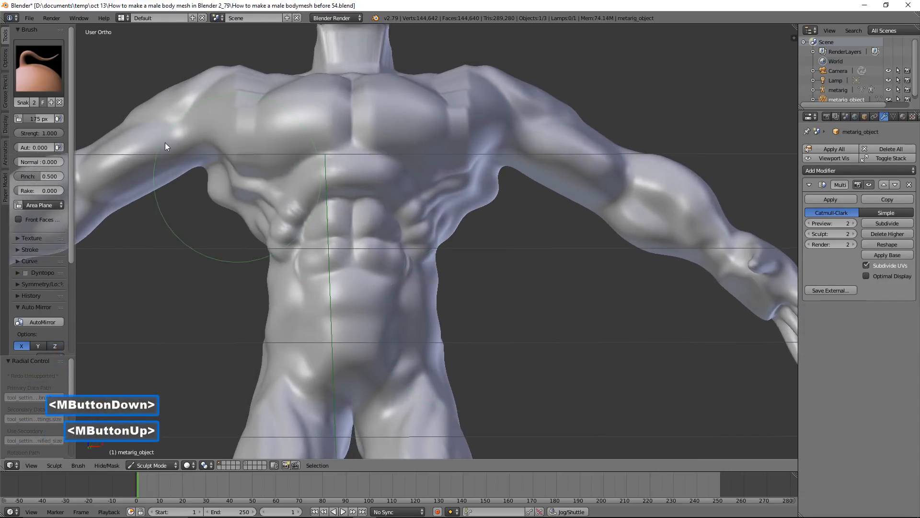
Switch to the Crease brush at 71 px radius and carve grooves around the lower abdominal muscles
left_click(38, 68)
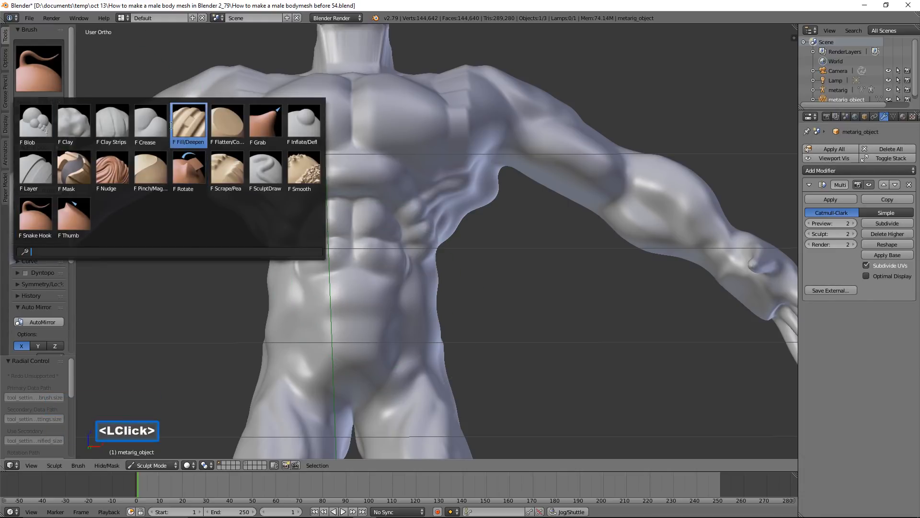
left_click(151, 123)
scroll(491, 359, "up", 2)
key("f")
left_click(443, 358)
mouse_move(408, 333)
left_mouse_down()
mouse_move(402, 386)
mouse_move(420, 351)
mouse_move(411, 304)
mouse_move(413, 353)
mouse_move(454, 349)
left_mouse_up()
scroll(455, 349, "down", 2)
scroll(383, 303, "up", 2)
mouse_move(375, 282)
left_mouse_down()
mouse_move(382, 288)
mouse_move(382, 255)
left_mouse_up()
left_click(378, 237)
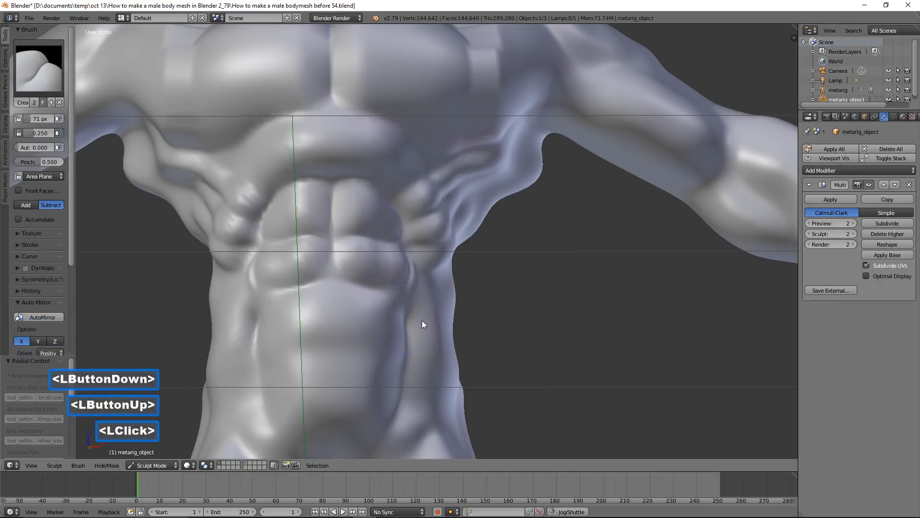
Switch back to the Snake Hook brush with the whole torso in view
scroll(431, 311, "down", 2)
mouse_move(491, 245)
middle_mouse_down()
mouse_move(485, 263)
mouse_move(437, 243)
mouse_move(502, 253)
mouse_move(494, 261)
mouse_move(473, 249)
middle_mouse_up()
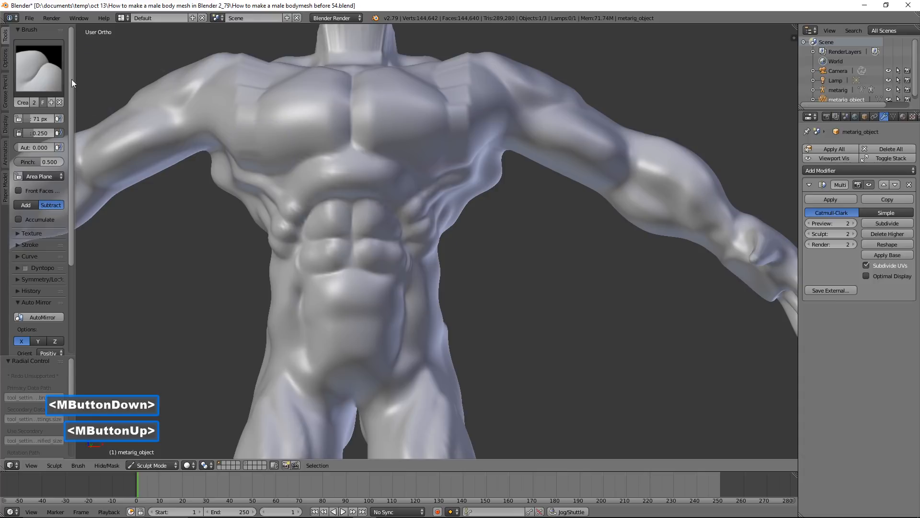
left_click(38, 66)
left_click(37, 213)
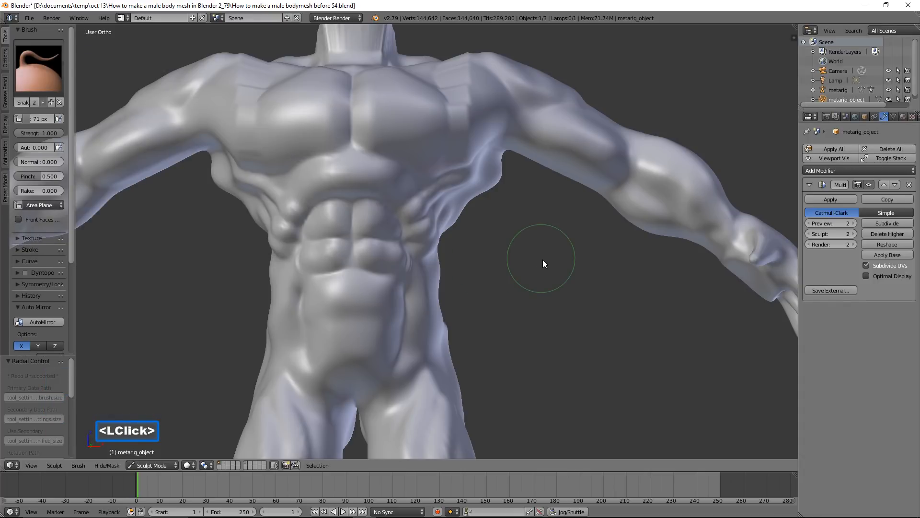
Set the Snake Hook radius to 180 px and adjust the side of the torso just below the armpit
key("f")
left_click(582, 309)
mouse_move(503, 180)
left_mouse_down()
mouse_move(493, 174)
mouse_move(508, 189)
left_mouse_up()
scroll(496, 187, "up", 2)
scroll(511, 192, "down", 2)
mouse_move(526, 223)
middle_mouse_down()
mouse_move(532, 234)
mouse_move(496, 327)
middle_mouse_up()
scroll(529, 232, "down", 2)
scroll(496, 328, "up", 5)
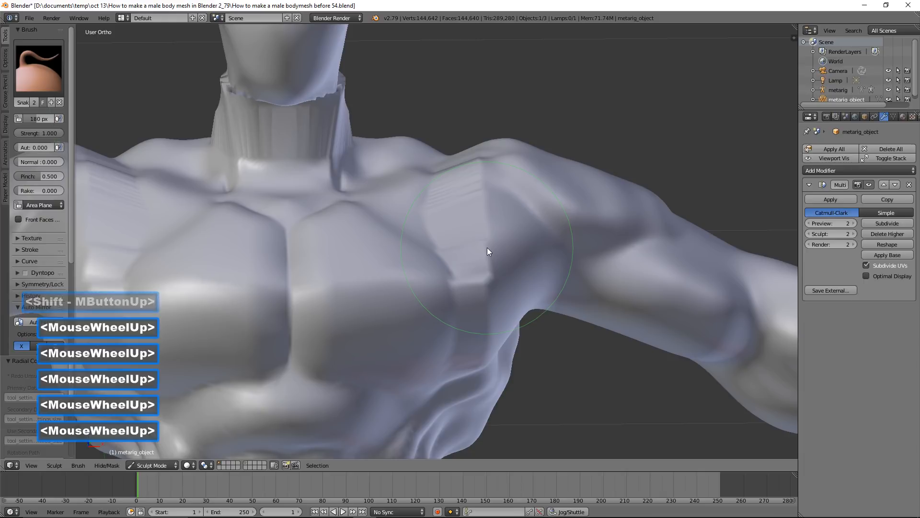
Set the brush radius to 107 px and smooth the mask seams at the front of the shoulder and neck
key("f")
left_click(452, 245)
left_click_drag(483, 187, 480, 274, "shift")
double_click(459, 170, "shift")
mouse_move(337, 161)
left_mouse_down("shift")
mouse_move(330, 130)
mouse_move(346, 137)
left_mouse_up("shift")
middle_click_drag(347, 137, 323, 98)
mouse_move(320, 88)
left_mouse_down("shift")
mouse_move(293, 93)
mouse_move(296, 107)
left_mouse_up("shift")
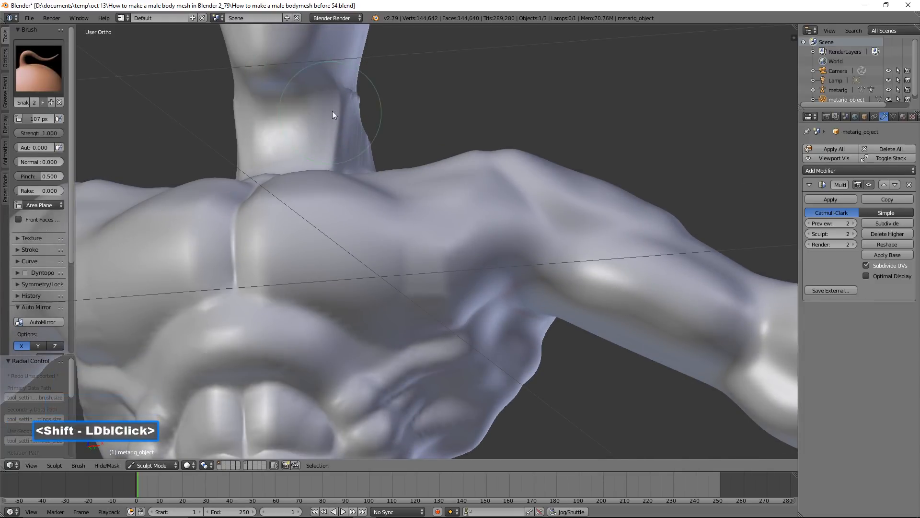
Set the brush radius to 216 px and raise the trapezius muscles toward the back of the neck
middle_click_drag(582, 179, 419, 202)
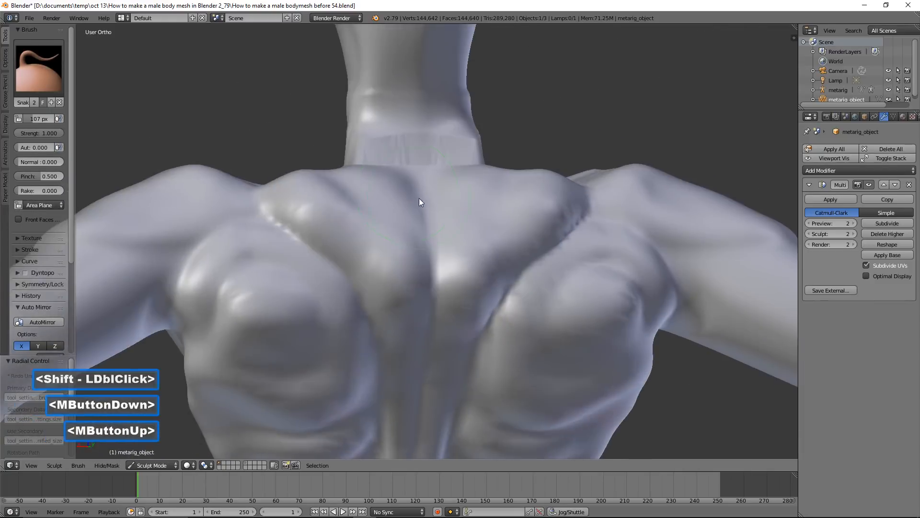
key("f")
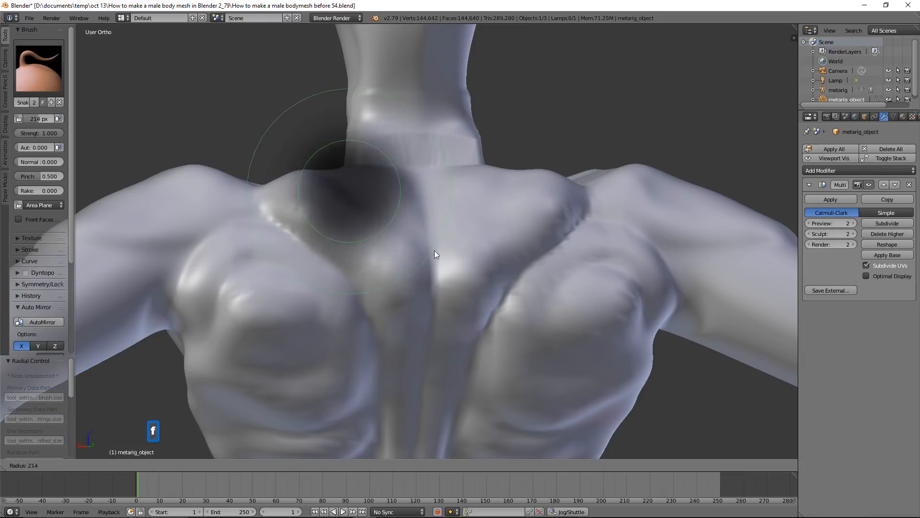
left_click(429, 237)
middle_click_drag(413, 202, 441, 228)
mouse_move(398, 169)
left_mouse_down()
mouse_move(393, 140)
mouse_move(400, 150)
left_mouse_up()
mouse_move(399, 151)
middle_mouse_down()
mouse_move(409, 140)
mouse_move(391, 135)
middle_mouse_up()
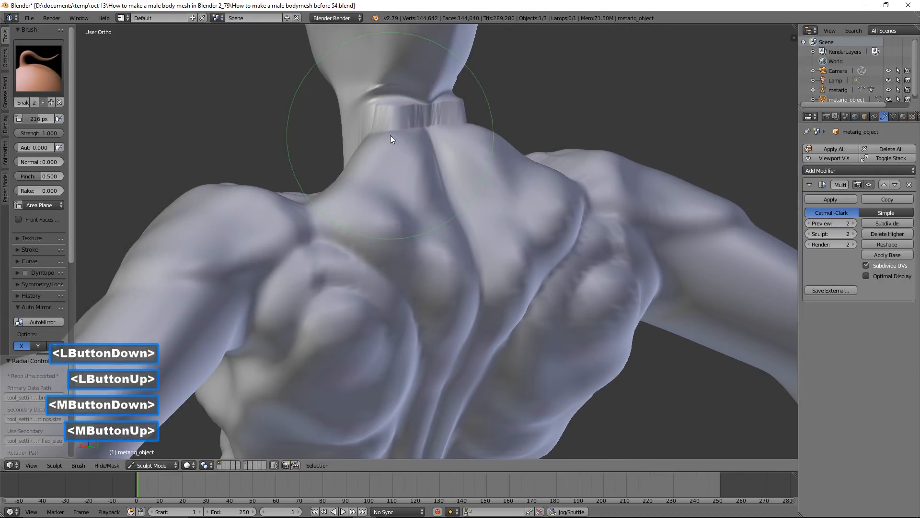
Smooth out the mask seam at the back of the neck and blend it into the upper back
scroll(410, 147, "up", 2)
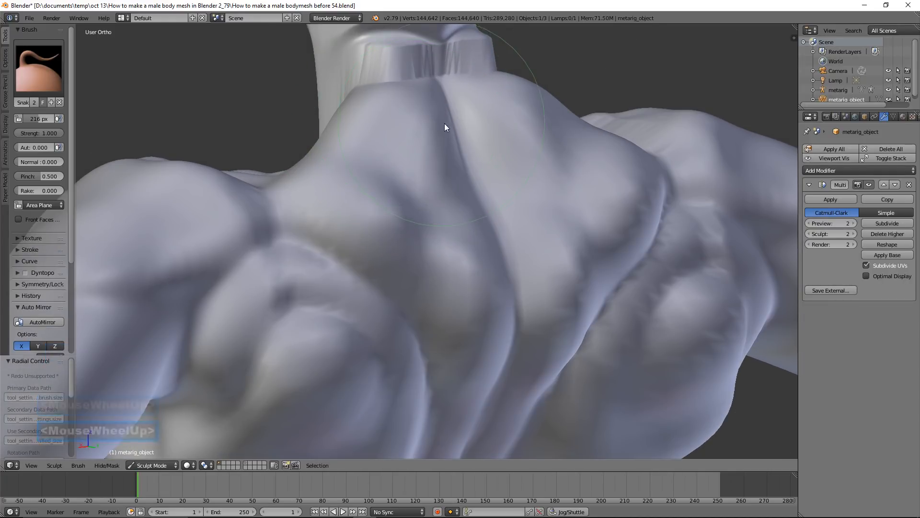
middle_click_drag(444, 124, 459, 259, "shift")
left_click_drag(401, 218, 410, 184, "shift")
mouse_move(382, 233)
left_mouse_down()
mouse_move(374, 202)
mouse_move(370, 210)
left_mouse_up()
mouse_move(334, 293)
left_mouse_down()
mouse_move(305, 283)
mouse_move(333, 272)
mouse_move(334, 258)
mouse_move(303, 258)
left_mouse_up()
mouse_move(302, 258)
middle_mouse_down()
mouse_move(411, 279)
mouse_move(433, 270)
middle_mouse_up()
scroll(357, 268, "down", 2)
Pull the trapezius muscles into a fuller shape beside the spine and smooth their surface
mouse_move(356, 268)
middle_mouse_down()
mouse_move(361, 253)
mouse_move(210, 259)
mouse_move(361, 274)
middle_mouse_up()
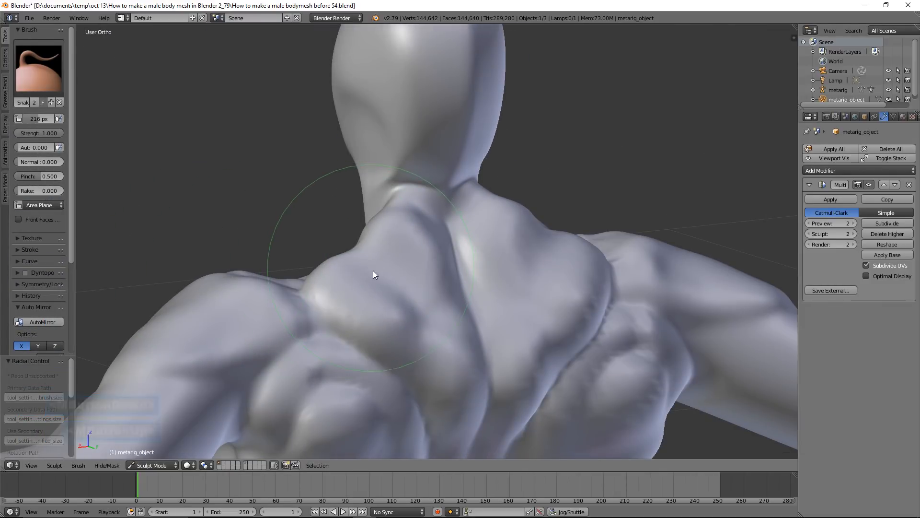
left_click_drag(364, 254, 375, 257)
left_click(384, 268, "shift")
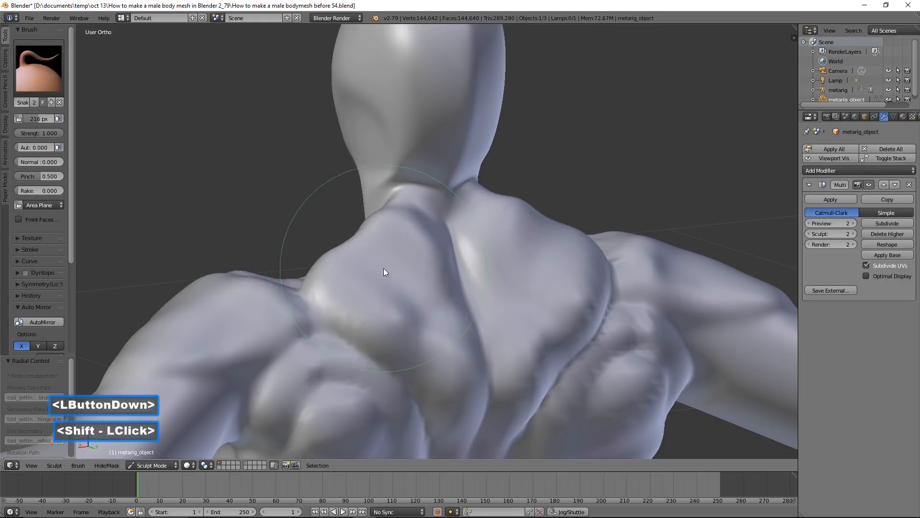
left_click(410, 221, "shift")
left_click(409, 220, "shift")
Switch to the Inflate/Deflate brush and add volume to the trapezius muscles on the upper back
left_click(45, 68)
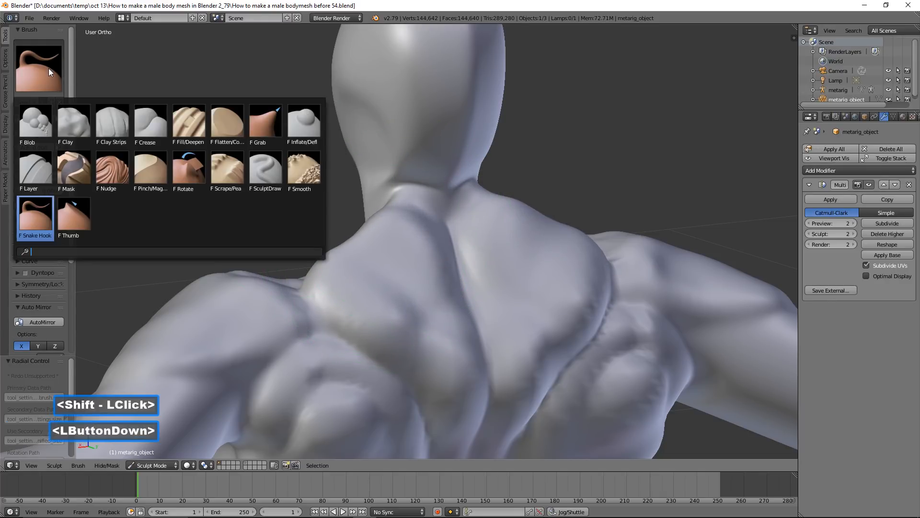
left_click(303, 124)
scroll(383, 290, "up", 2)
left_click_drag(381, 291, 376, 285)
left_click_drag(374, 282, 394, 291)
left_click_drag(396, 293, 408, 300)
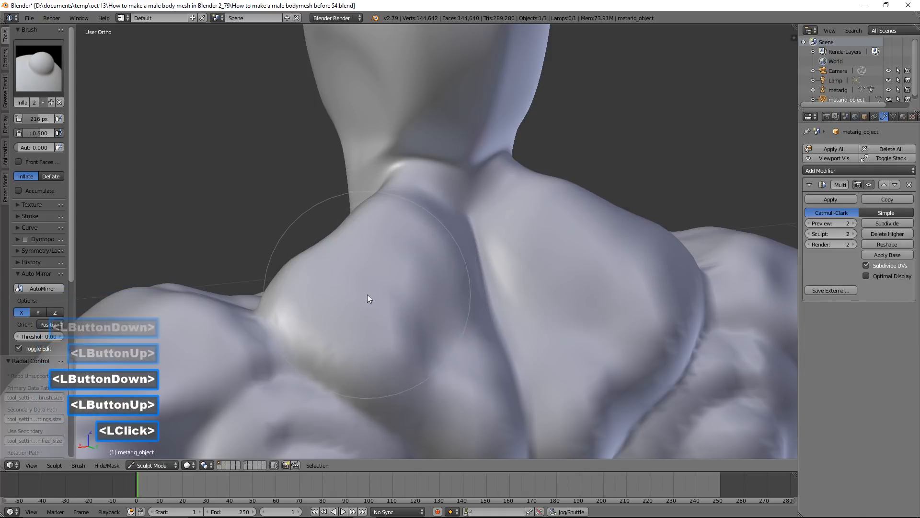
scroll(368, 294, "down", 2)
Switch back to the Snake Hook brush and save the file as How to make a male bodymesh before 55.blend
mouse_move(323, 313)
middle_mouse_down()
mouse_move(489, 301)
mouse_move(489, 260)
mouse_move(499, 270)
middle_mouse_up()
scroll(489, 300, "down", 7)
scroll(489, 301, "down", 1)
scroll(489, 260, "up", 2)
scroll(498, 270, "up", 3)
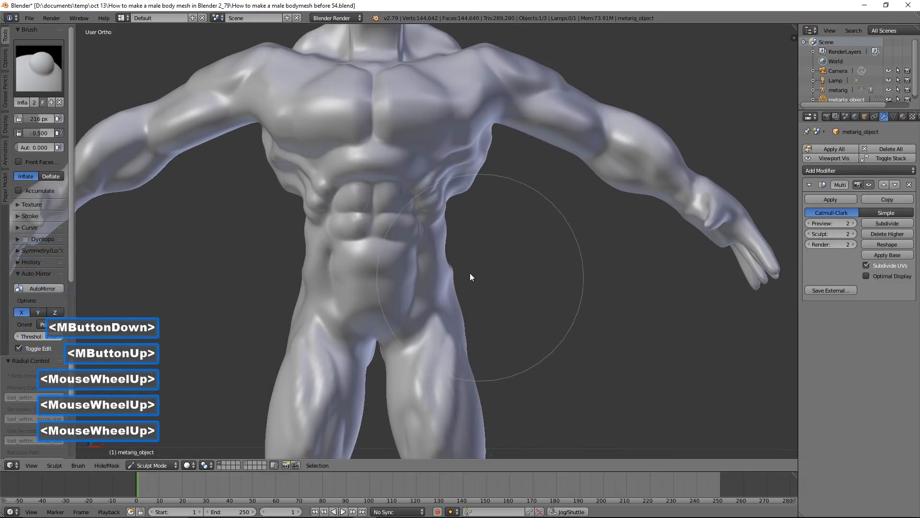
left_click(37, 81)
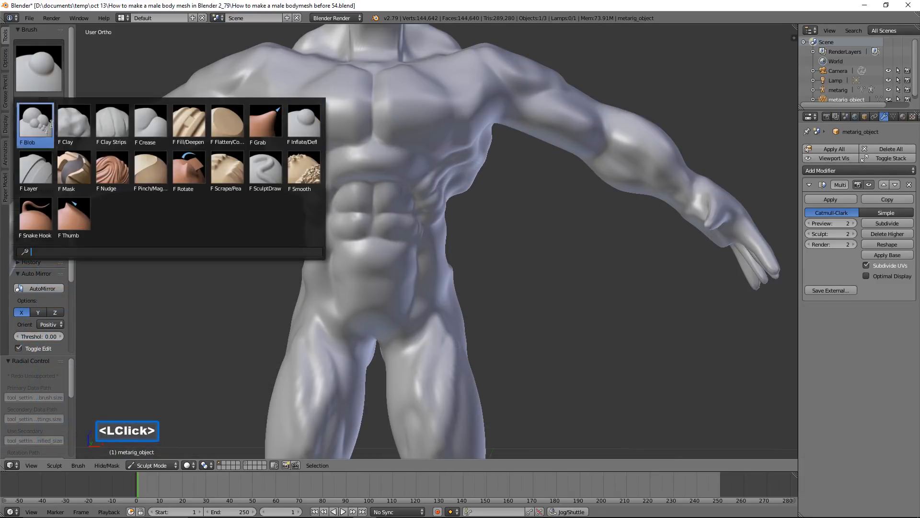
left_click(36, 218)
left_click(552, 114)
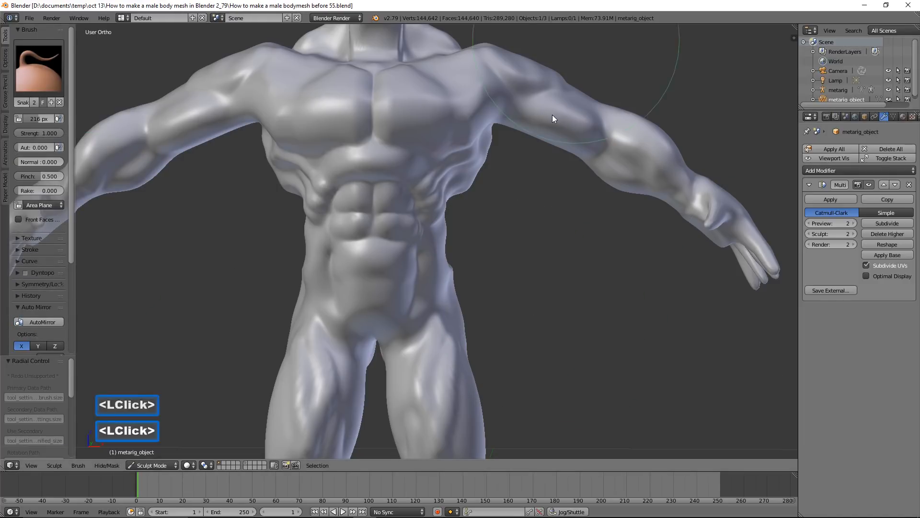
Adjust the side contour of the waist with the Snake Hook brush at 216 px radius
scroll(448, 307, "up", 2)
left_click_drag(437, 265, 442, 207)
scroll(588, 257, "down", 2)
scroll(594, 267, "down", 2)
middle_click_drag(594, 268, 489, 397)
scroll(550, 262, "up", 4)
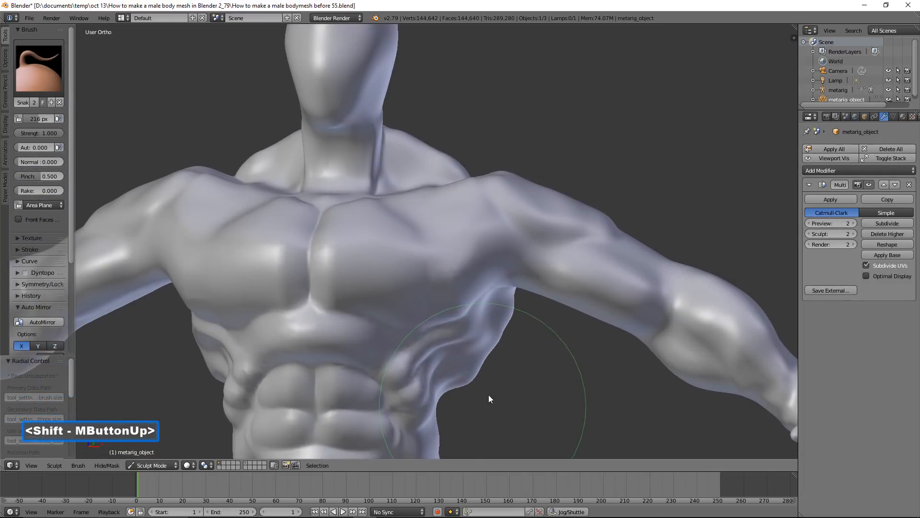
Switch to the Inflate/Deflate brush and build up the shoulder's deltoid muscle
scroll(475, 291, "up", 2)
left_click(57, 82)
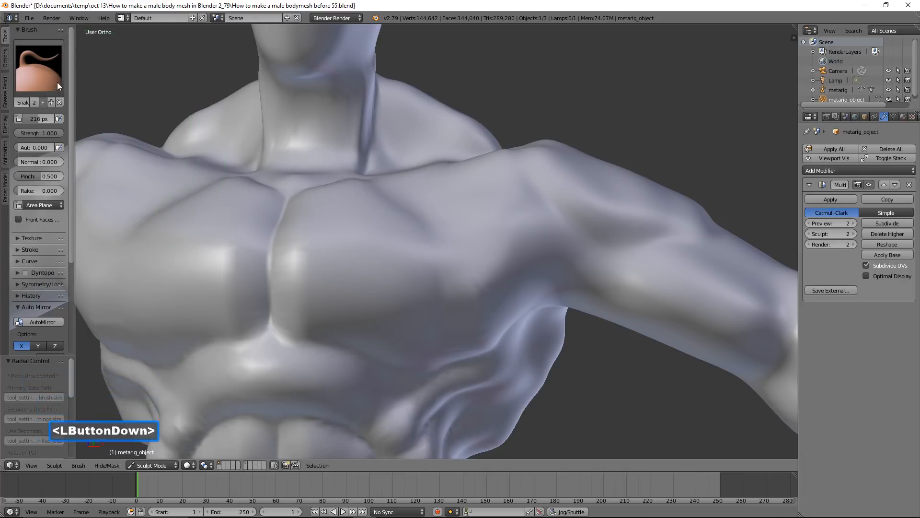
left_click(305, 126)
scroll(421, 203, "up", 1)
mouse_move(421, 204)
left_mouse_down()
mouse_move(451, 222)
mouse_move(431, 192)
mouse_move(465, 223)
mouse_move(540, 259)
left_mouse_up()
scroll(565, 293, "down", 2)
mouse_move(565, 293)
middle_mouse_down()
mouse_move(534, 270)
mouse_move(548, 293)
middle_mouse_up()
mouse_move(537, 240)
middle_mouse_down()
mouse_move(534, 232)
mouse_move(557, 282)
mouse_move(545, 254)
middle_mouse_up()
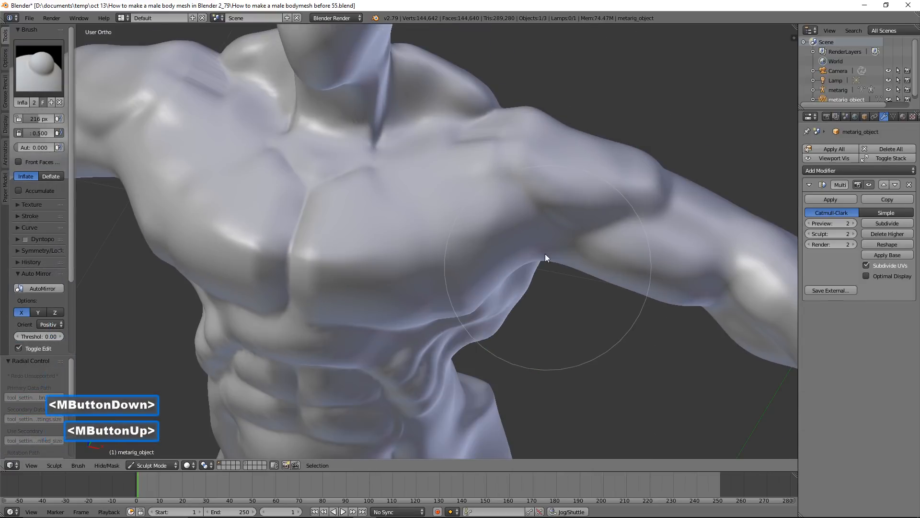
Switch to the Grab brush and pull the deltoid into a distinct shape over the upper chest and arm
left_click(42, 80)
left_click(265, 122)
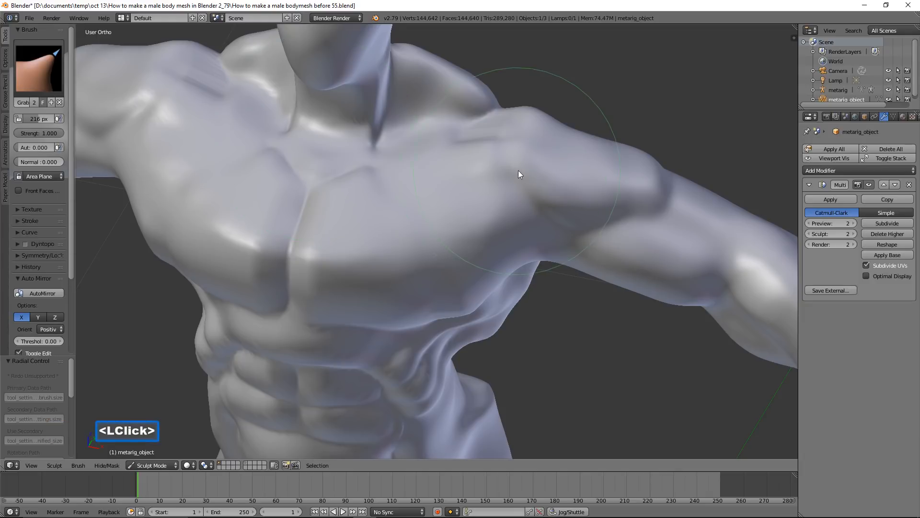
middle_click_drag(521, 174, 522, 178)
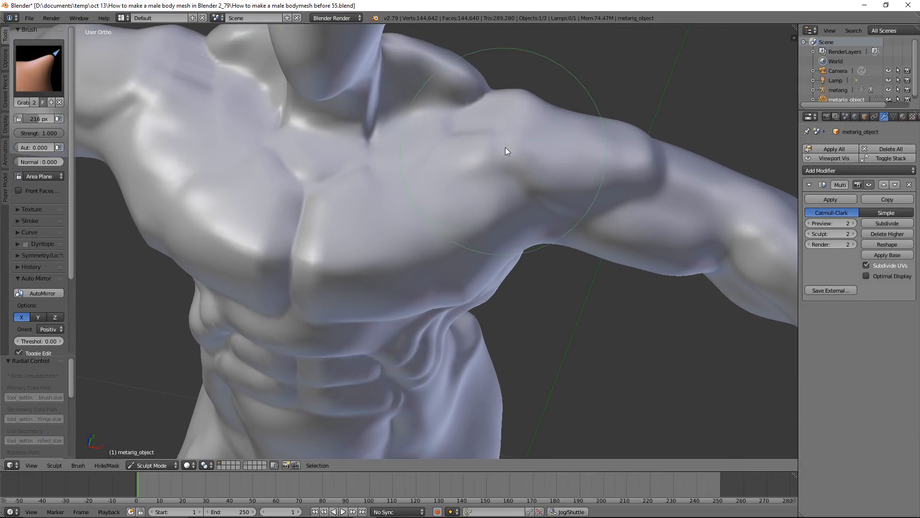
mouse_move(501, 143)
left_mouse_down()
mouse_move(392, 157)
mouse_move(422, 128)
left_mouse_up()
mouse_move(585, 171)
middle_mouse_down()
mouse_move(579, 127)
mouse_move(571, 136)
middle_mouse_up()
left_click_drag(526, 166, 493, 185)
mouse_move(493, 185)
middle_mouse_down()
mouse_move(497, 164)
mouse_move(478, 163)
mouse_move(500, 142)
mouse_move(524, 168)
mouse_move(527, 248)
middle_mouse_up()
left_click(482, 161)
mouse_move(520, 239)
left_mouse_down()
mouse_move(515, 224)
mouse_move(523, 228)
left_mouse_up()
mouse_move(522, 227)
middle_mouse_down()
mouse_move(493, 214)
mouse_move(541, 259)
mouse_move(535, 241)
mouse_move(577, 207)
mouse_move(578, 171)
mouse_move(584, 179)
mouse_move(547, 204)
mouse_move(548, 246)
mouse_move(521, 254)
mouse_move(558, 225)
middle_mouse_up()
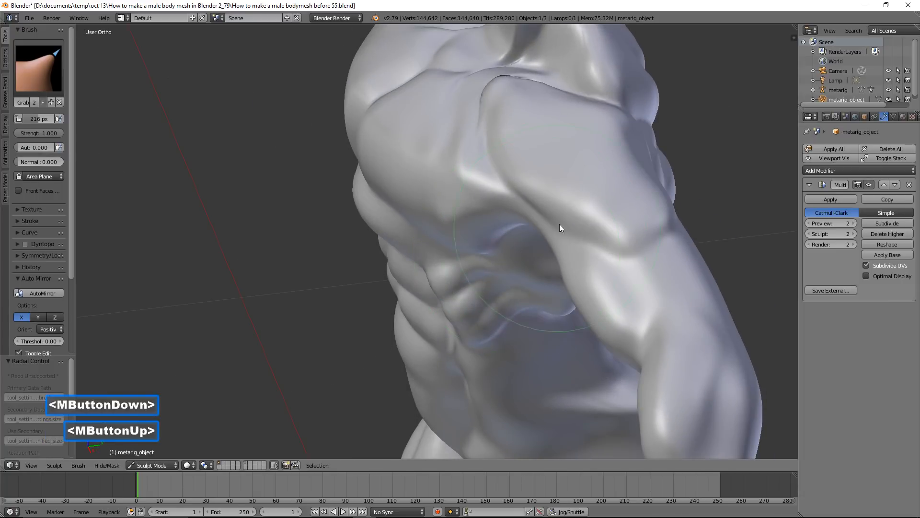
Pull the side and lower edge of the deltoid outward to round the shoulder above the upper arm
left_click(551, 226)
mouse_move(637, 226)
middle_mouse_down()
mouse_move(589, 228)
mouse_move(671, 212)
middle_mouse_up()
left_click_drag(671, 212, 685, 211)
mouse_move(594, 204)
middle_mouse_down()
mouse_move(683, 219)
mouse_move(664, 235)
middle_mouse_up()
left_click_drag(595, 169, 595, 164)
mouse_move(595, 162)
middle_mouse_down()
mouse_move(602, 179)
mouse_move(578, 196)
middle_mouse_up()
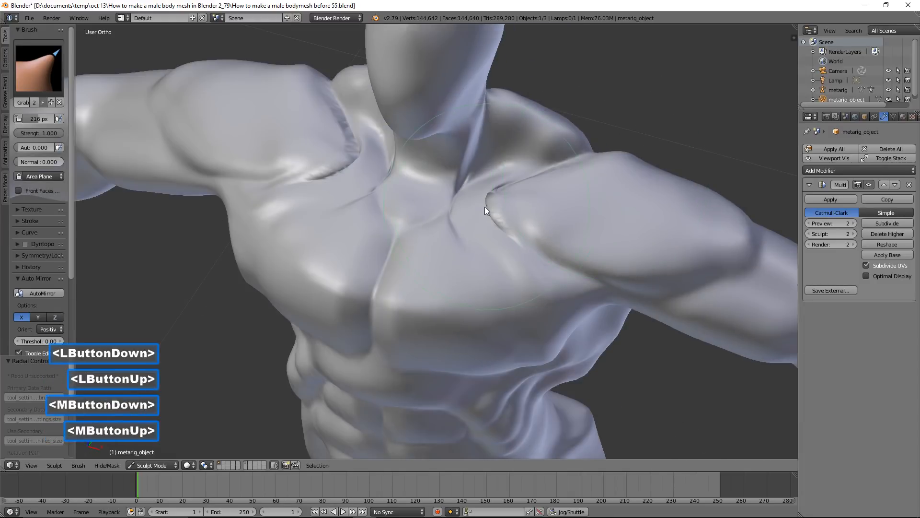
Refine the front edge of the deltoid where it meets the chest and collarbone
left_click(486, 207, "shift")
left_click_drag(485, 207, 488, 211, "shift")
mouse_move(526, 226)
middle_mouse_down()
mouse_move(545, 234)
mouse_move(551, 210)
mouse_move(603, 214)
mouse_move(622, 243)
mouse_move(614, 215)
middle_mouse_up()
scroll(623, 211, "down", 2)
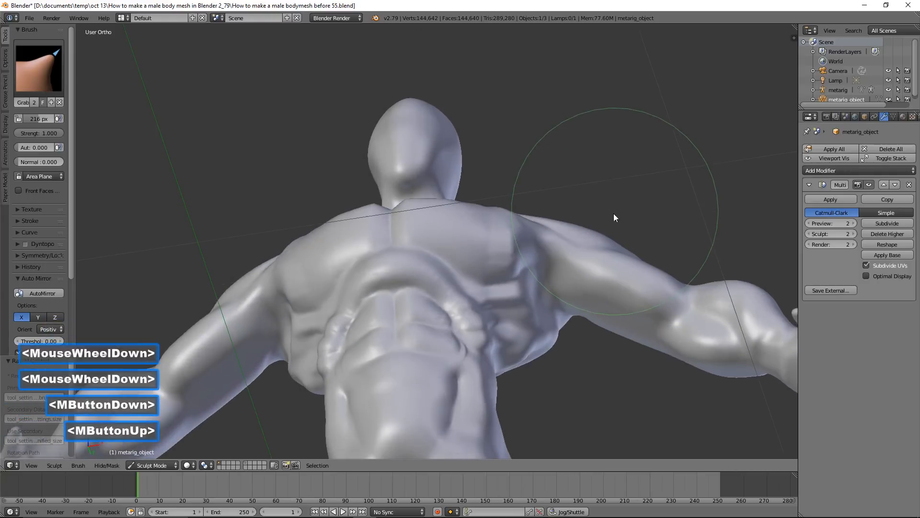
Switch to the Inflate/Deflate brush and add volume to the upper arm near the armpit
left_click(38, 67)
left_click(298, 136)
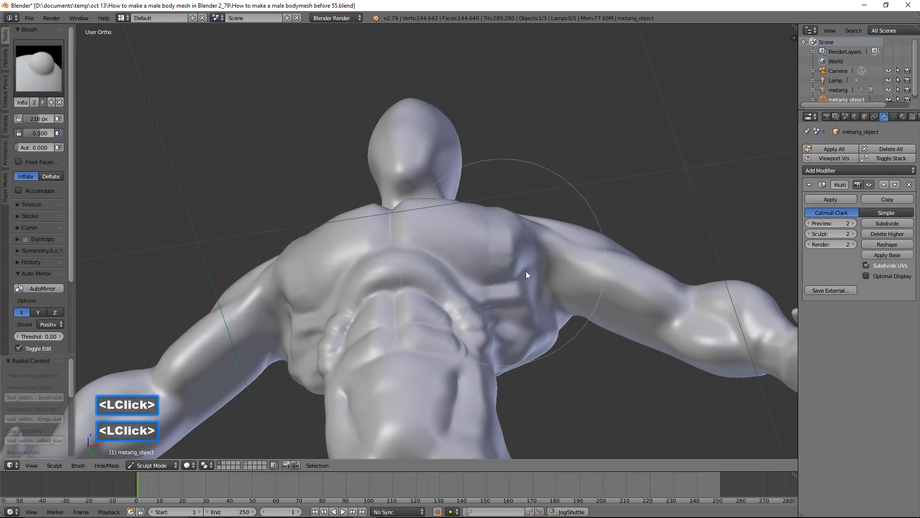
scroll(527, 272, "up", 2)
middle_click_drag(570, 290, 435, 236, "shift")
scroll(469, 200, "up", 2)
mouse_move(469, 203)
left_mouse_down()
mouse_move(508, 243)
mouse_move(587, 260)
mouse_move(558, 281)
left_mouse_up()
mouse_move(552, 169)
middle_mouse_down()
mouse_move(534, 241)
mouse_move(576, 190)
middle_mouse_up()
mouse_move(576, 188)
left_mouse_down()
mouse_move(573, 170)
mouse_move(514, 194)
left_mouse_up()
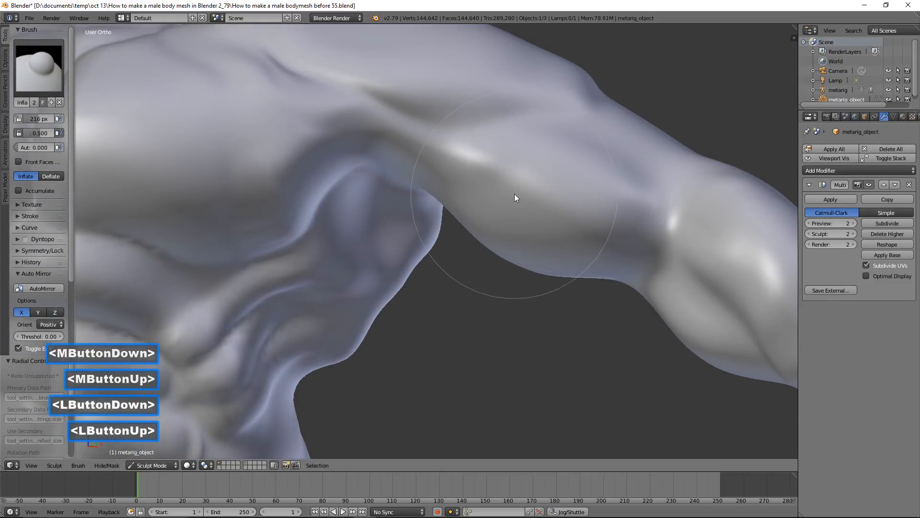
Inflate the outer surface of the deltoid to make the shoulder fuller
scroll(534, 144, "down", 3)
mouse_move(534, 144)
middle_mouse_down()
mouse_move(498, 184)
mouse_move(502, 173)
mouse_move(424, 222)
middle_mouse_up()
mouse_move(431, 202)
left_mouse_down()
mouse_move(433, 194)
mouse_move(434, 216)
mouse_move(451, 210)
mouse_move(460, 241)
left_mouse_up()
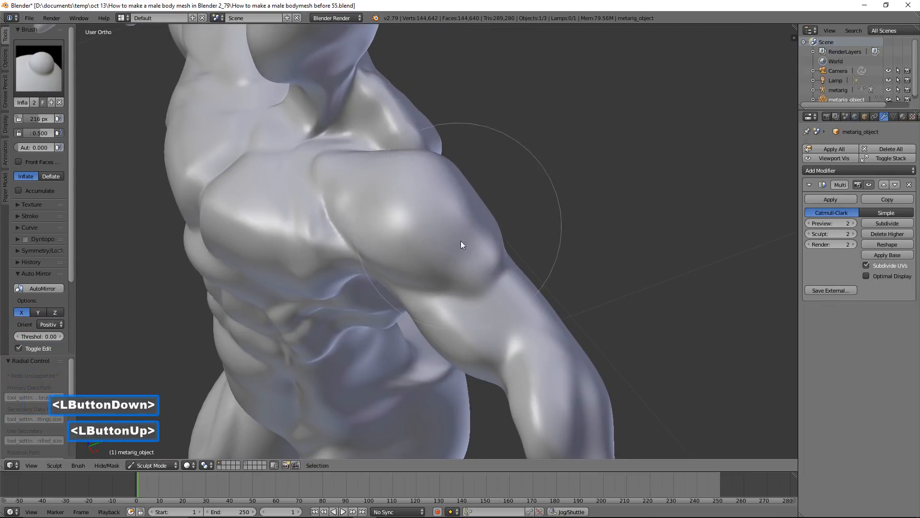
Examine the proportions of the shoulders, arms and torso from the front and the back
scroll(451, 268, "down", 3)
mouse_move(442, 294)
middle_mouse_down()
mouse_move(515, 234)
mouse_move(495, 249)
mouse_move(477, 241)
mouse_move(484, 240)
middle_mouse_up()
scroll(493, 251, "up", 1)
scroll(484, 239, "down", 2)
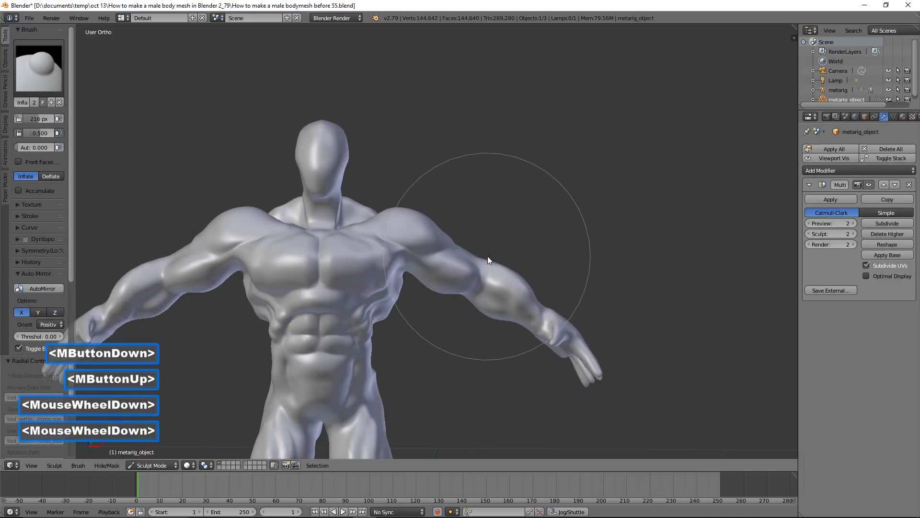
middle_click_drag(471, 279, 410, 262)
scroll(403, 341, "up", 2)
mouse_move(403, 342)
middle_mouse_down("shift")
mouse_move(421, 182)
mouse_move(432, 221)
middle_mouse_up("shift")
scroll(436, 238, "up", 2)
mouse_move(417, 259)
left_mouse_down("shift")
mouse_move(430, 252)
mouse_move(422, 253)
mouse_move(460, 271)
mouse_move(433, 271)
mouse_move(453, 259)
left_mouse_up("shift")
scroll(454, 260, "down", 2)
middle_click_drag(453, 260, 301, 240)
scroll(455, 252, "down", 3)
scroll(353, 198, "up", 2)
mouse_move(353, 198)
middle_mouse_down("shift")
mouse_move(369, 268)
mouse_move(377, 270)
middle_mouse_up("shift")
scroll(377, 269, "up", 3)
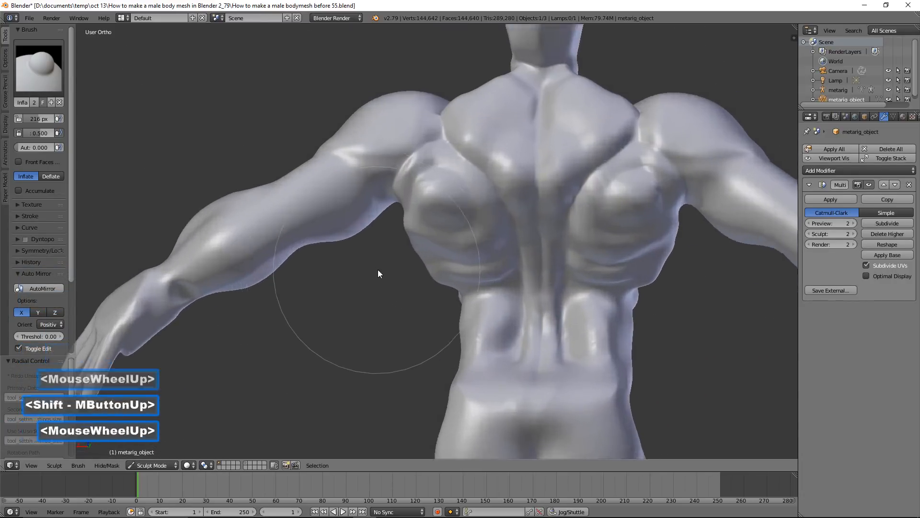
Switch to the Blob brush at 73 px radius and add a rounded bump for the elbow
left_click(53, 81)
left_click(47, 127)
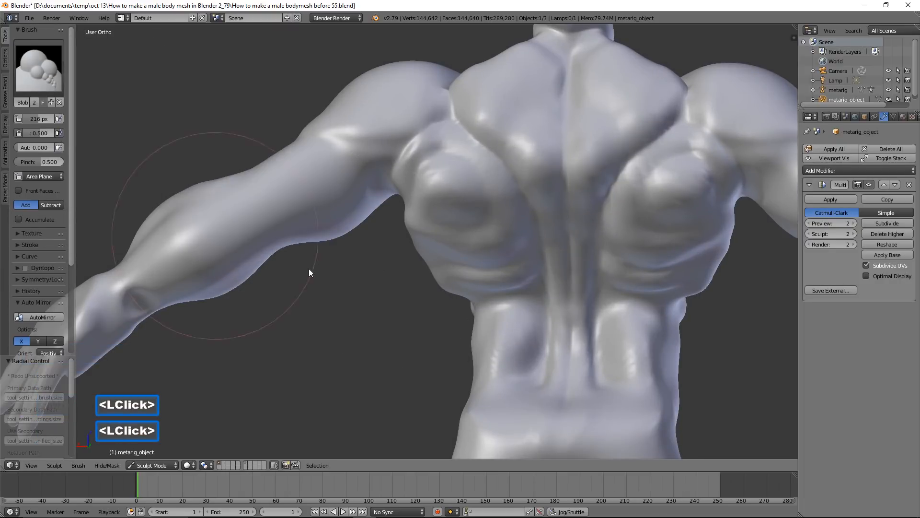
key("f")
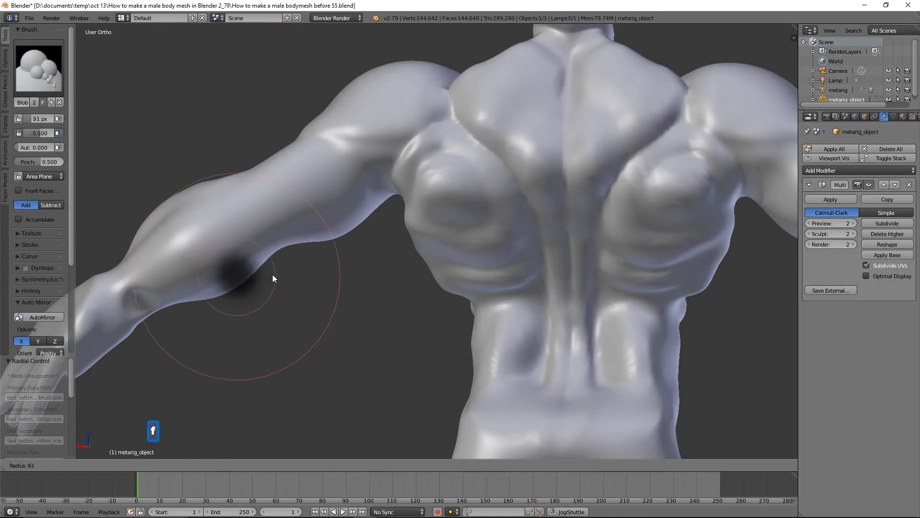
left_click(273, 273)
left_click(285, 220)
left_click_drag(282, 216, 274, 213)
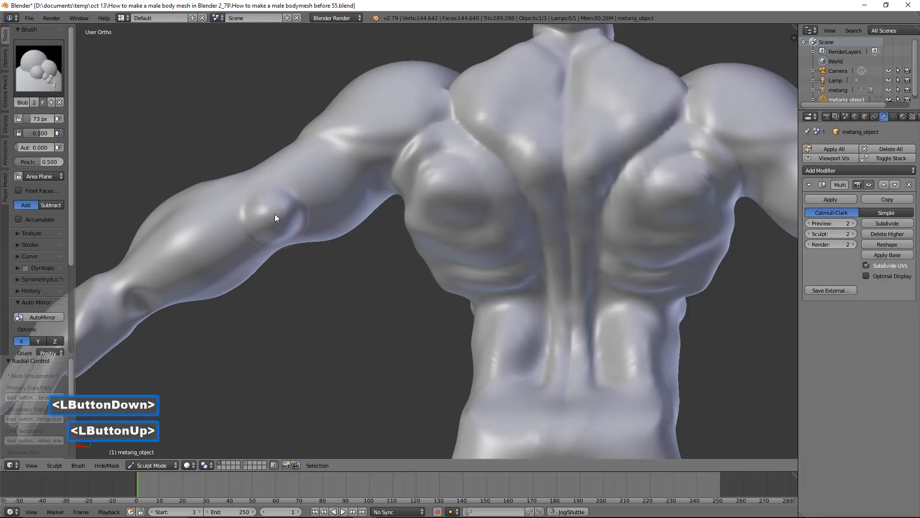
Build up the triceps on the back of the upper arm above the elbow with the Blob brush
scroll(273, 219, "down", 2)
middle_click_drag(274, 226, 307, 211)
scroll(342, 197, "up", 2)
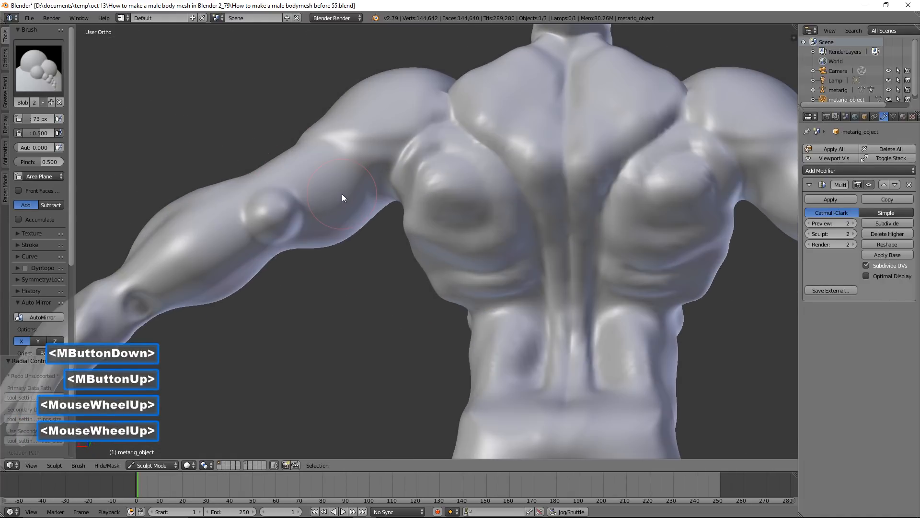
mouse_move(263, 176)
left_mouse_down()
mouse_move(363, 162)
mouse_move(359, 185)
mouse_move(315, 238)
mouse_move(288, 253)
left_mouse_up()
mouse_move(288, 253)
middle_mouse_down()
mouse_move(340, 237)
mouse_move(330, 187)
mouse_move(333, 203)
middle_mouse_up()
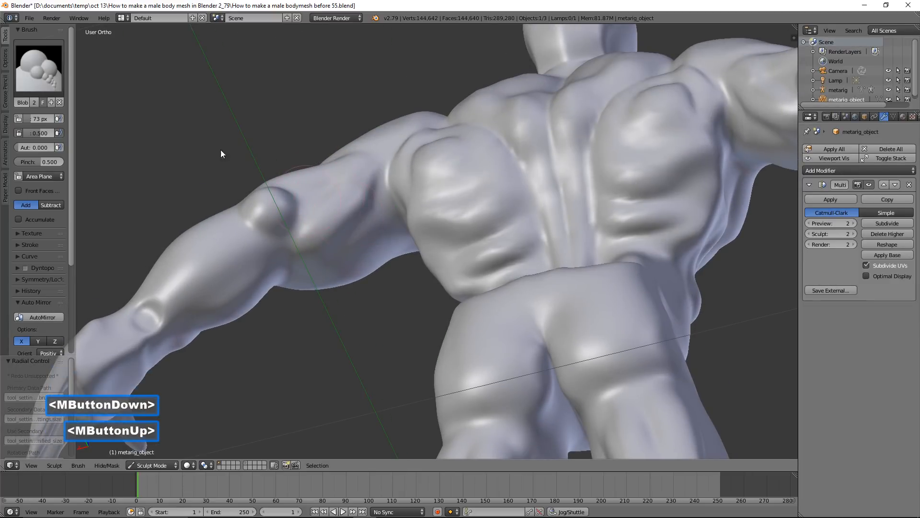
Switch to the Inflate/Deflate brush and add volume to the triceps
left_click(50, 77)
left_click(307, 125)
mouse_move(347, 225)
left_mouse_down()
mouse_move(378, 182)
mouse_move(373, 200)
mouse_move(368, 183)
left_mouse_up()
middle_click_drag(367, 183, 380, 229)
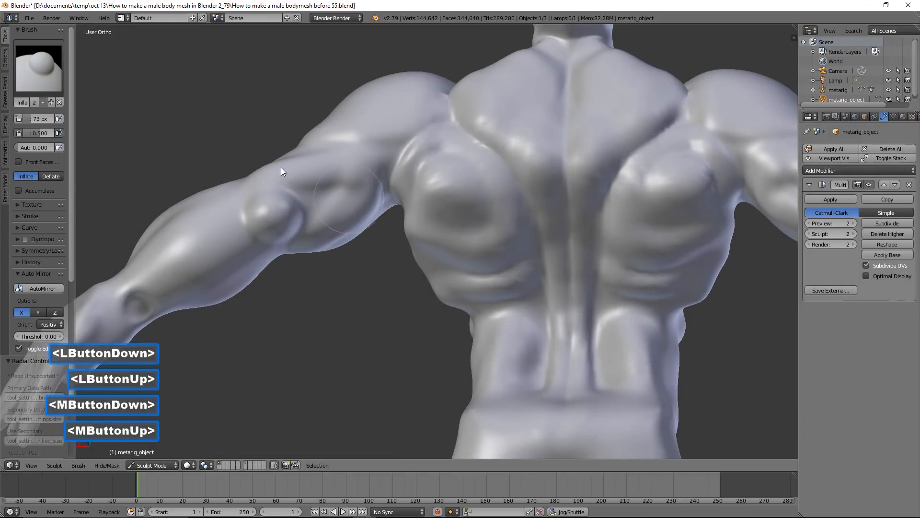
Switch to the Grab brush, reshape the upper end of the triceps below the deltoid and smooth it
left_click(50, 76)
left_click(267, 126)
scroll(360, 161, "up", 1)
left_click_drag(377, 149, 398, 132)
left_click_drag(397, 133, 388, 129, "shift")
left_click(387, 126, "shift")
middle_click_drag(316, 143, 303, 165)
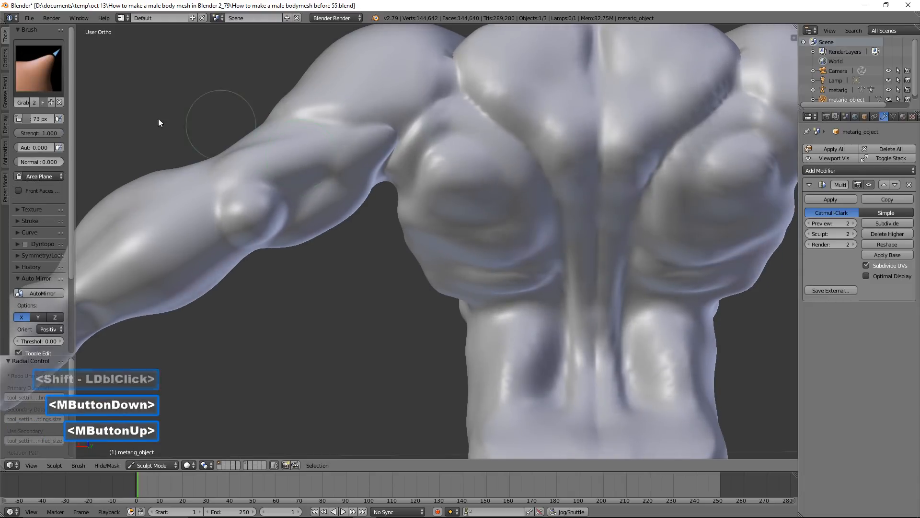
Return to the Inflate/Deflate brush and thicken the upper end of the triceps near the armpit
left_click(38, 67)
left_click(318, 128)
mouse_move(318, 126)
left_mouse_down()
mouse_move(233, 151)
mouse_move(323, 131)
mouse_move(313, 134)
mouse_move(402, 127)
mouse_move(389, 135)
mouse_move(395, 120)
left_mouse_up()
mouse_move(313, 221)
middle_mouse_down()
mouse_move(380, 256)
mouse_move(394, 250)
mouse_move(384, 245)
middle_mouse_up()
Switch to the Blob brush and sculpt muscle relief along the outer upper arm between the deltoid and elbow
left_click(44, 77)
left_click(43, 126)
mouse_move(331, 191)
middle_mouse_down()
mouse_move(329, 181)
mouse_move(328, 211)
middle_mouse_up()
left_click_drag(320, 207, 318, 273)
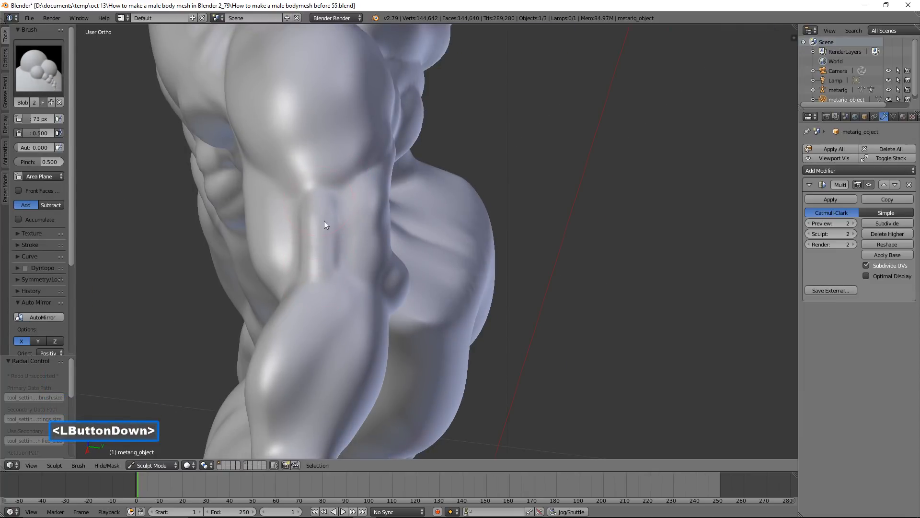
left_click_drag(324, 220, 329, 250)
mouse_move(317, 197)
left_mouse_down("shift")
mouse_move(319, 185)
mouse_move(320, 201)
left_mouse_up("shift")
middle_click_drag(320, 200, 345, 211)
Switch to the Grab brush, reshape the muscle ridge on the outer upper arm above the elbow and smooth it
left_click(29, 68)
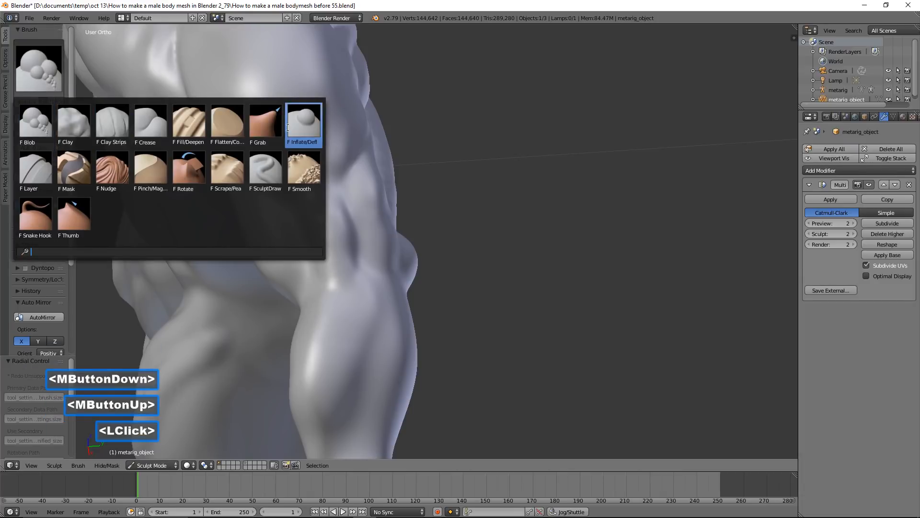
left_click(266, 124)
mouse_move(313, 186)
left_mouse_down()
mouse_move(343, 202)
mouse_move(319, 209)
mouse_move(338, 232)
left_mouse_up()
double_click(326, 208, "shift")
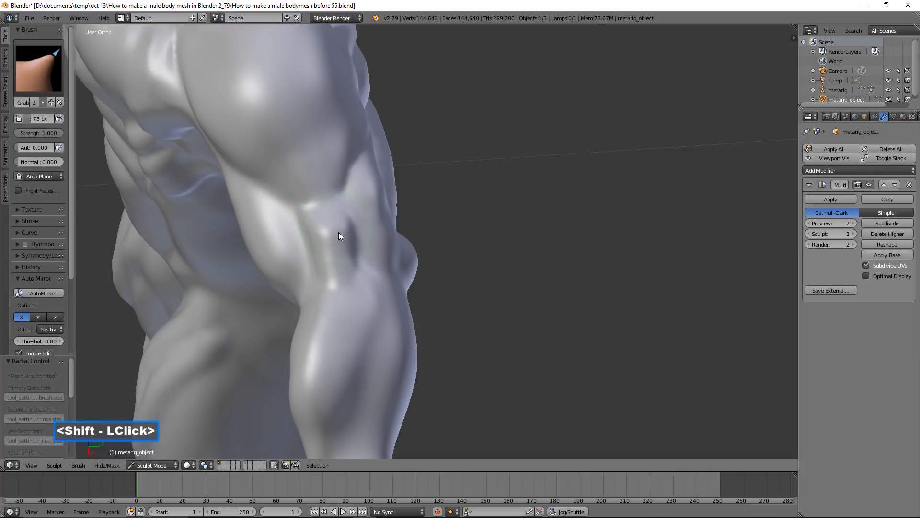
Enlarge the Grab brush to 111 px and pull the outer thigh contour outward
scroll(326, 238, "down", 2)
middle_click_drag(316, 241, 424, 178)
scroll(402, 201, "down", 2)
scroll(403, 196, "down", 2)
middle_click_drag(411, 231, 438, 205)
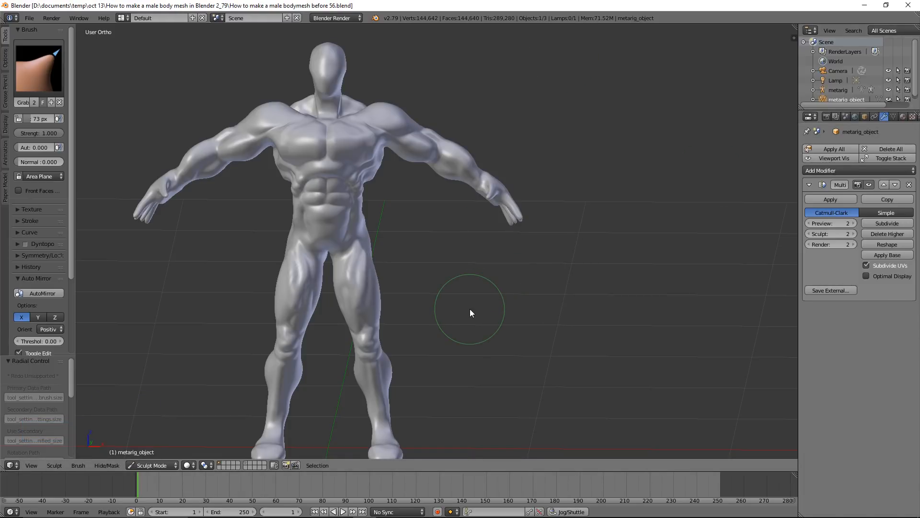
key("f")
left_click(482, 324)
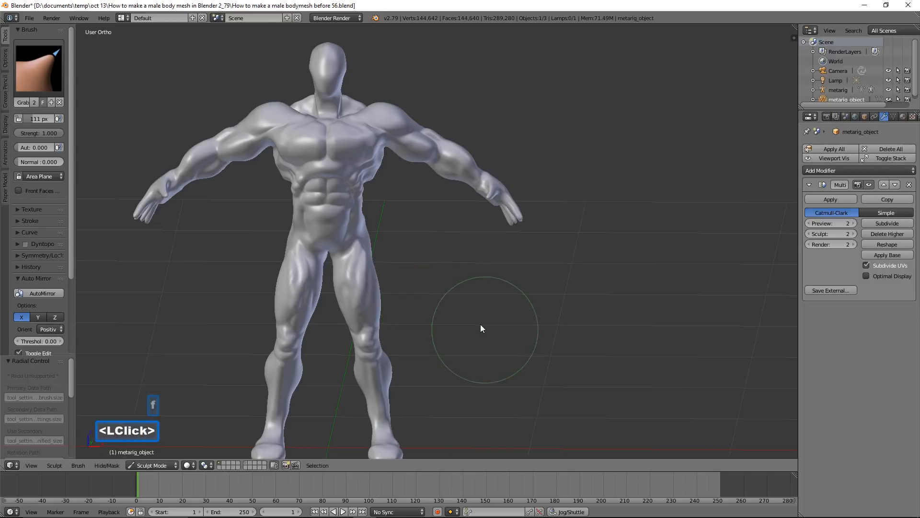
left_click_drag(376, 270, 380, 271)
left_click_drag(380, 304, 384, 304)
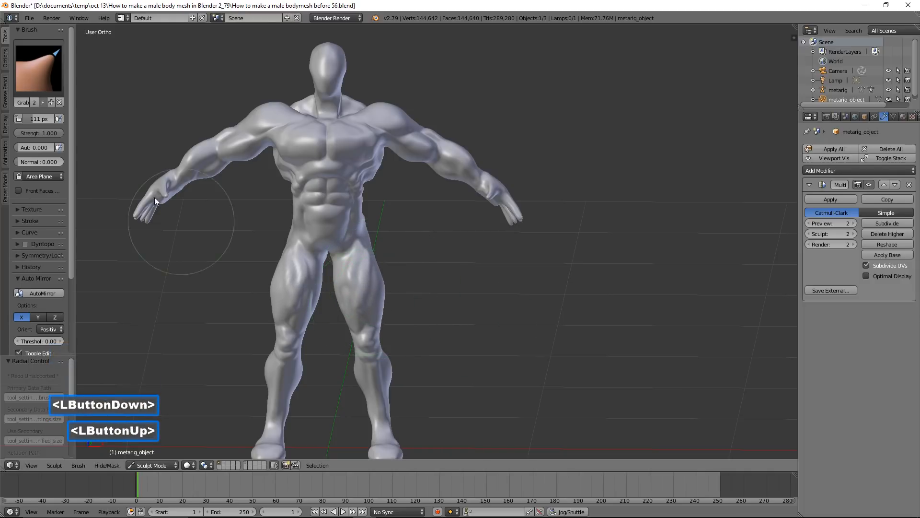
Switch to the Inflate/Deflate brush and add volume to the front and inner thigh
left_click(55, 84)
left_click(34, 179)
scroll(367, 295, "up", 2)
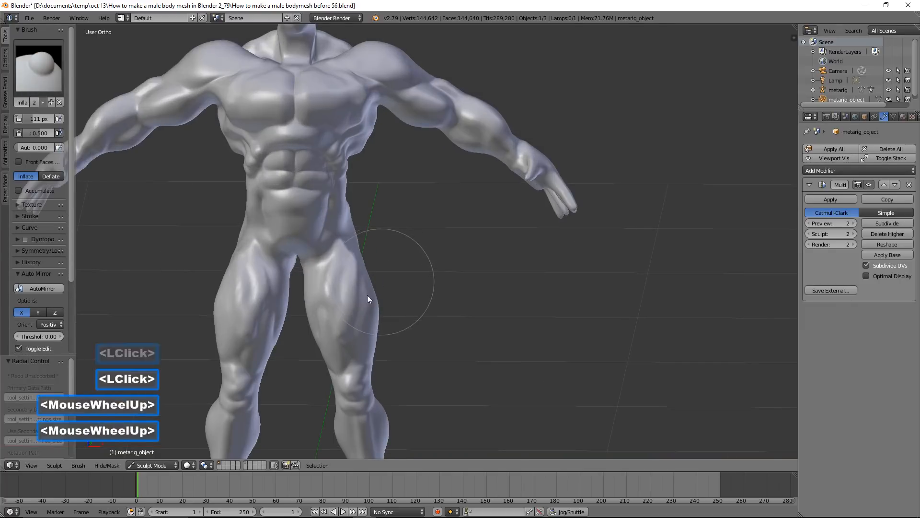
left_click(326, 301)
left_click_drag(326, 302, 346, 341)
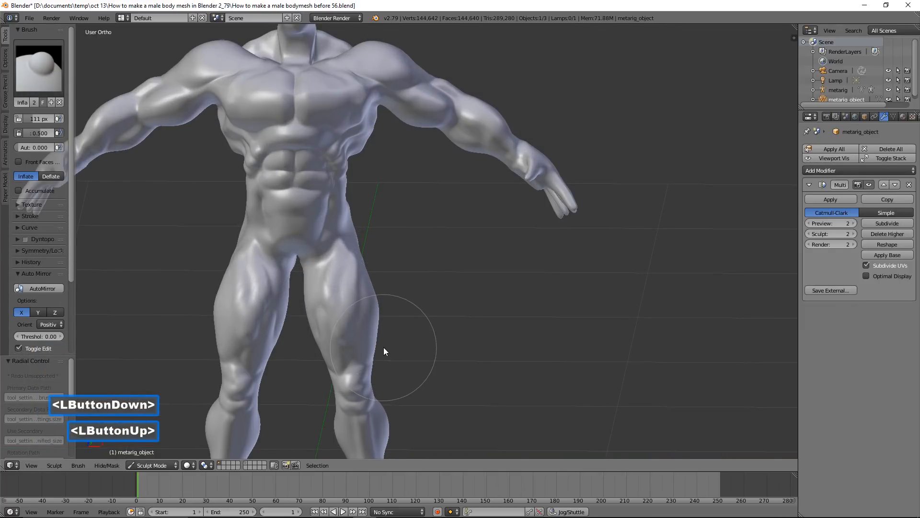
left_click(332, 350)
Inflate the lower thigh muscles on the inner and outer sides just above the knee
middle_click_drag(336, 365, 443, 296, "shift")
scroll(444, 297, "up", 2)
left_click(401, 279)
double_click(400, 280)
double_click(402, 281)
double_click(402, 281)
left_click_drag(447, 273, 456, 271)
double_click(456, 271)
left_click(457, 272)
mouse_move(457, 273)
middle_mouse_down()
mouse_move(479, 273)
mouse_move(453, 275)
mouse_move(454, 261)
middle_mouse_up()
left_click(454, 259)
left_click(454, 260)
double_click(459, 239)
Switch to the Blob brush at 35 px and raise a muscle cord along the neck from behind the jaw to the collarbone
scroll(482, 288, "down", 2)
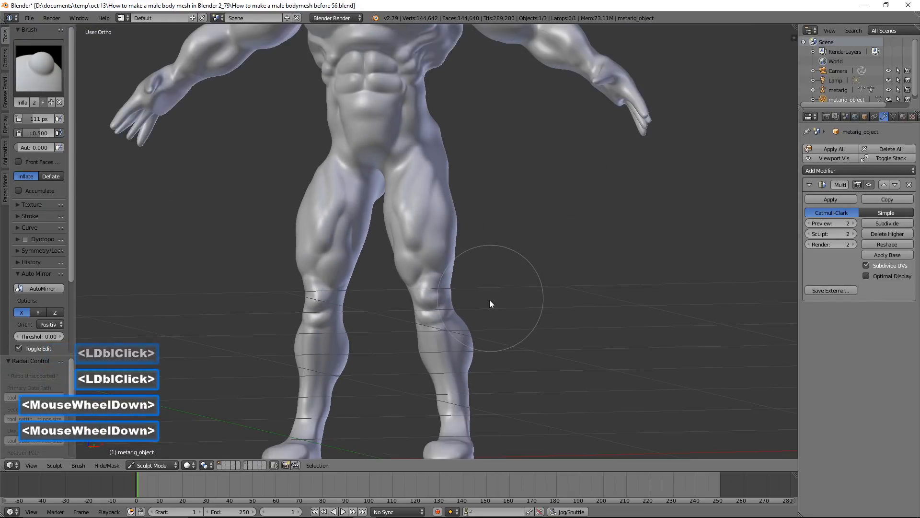
middle_click_drag(490, 304, 508, 317)
scroll(508, 317, "down", 2)
middle_click_drag(504, 274, 473, 324, "shift")
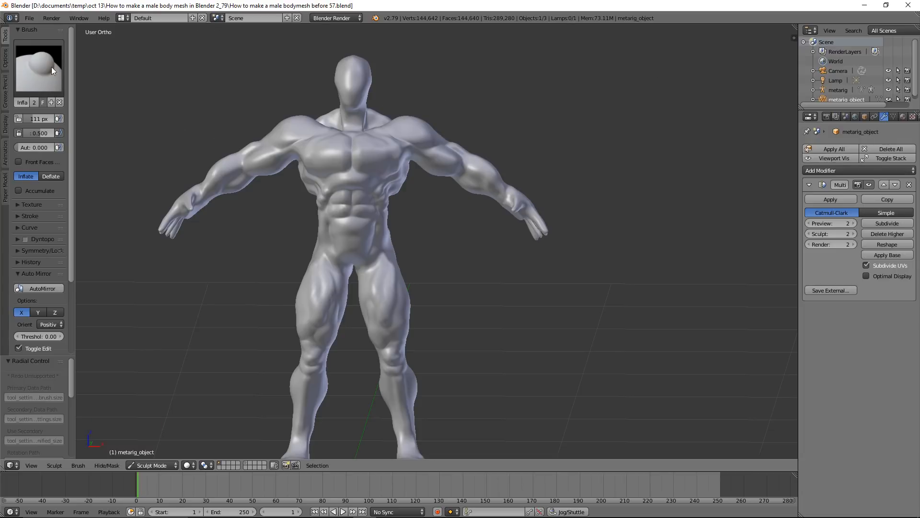
left_click(35, 72)
left_click(35, 124)
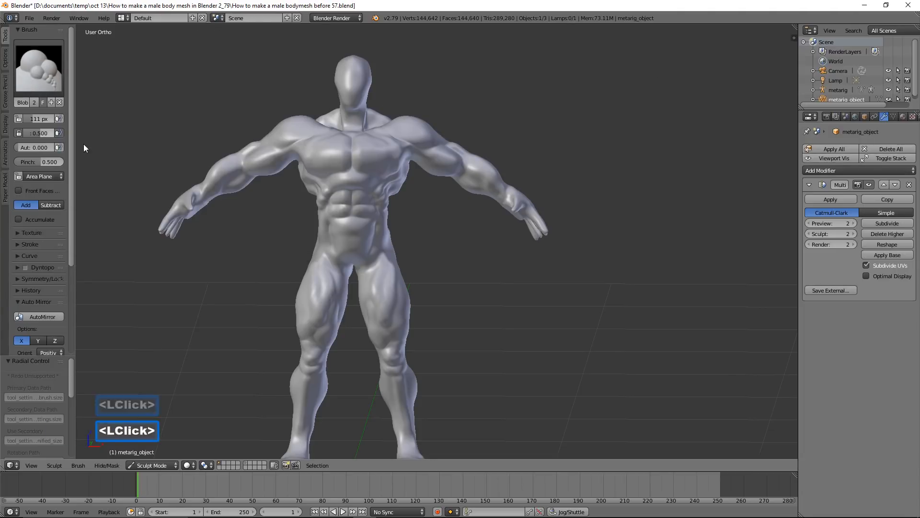
scroll(390, 181, "up", 3)
middle_click_drag(397, 170, 458, 350, "shift")
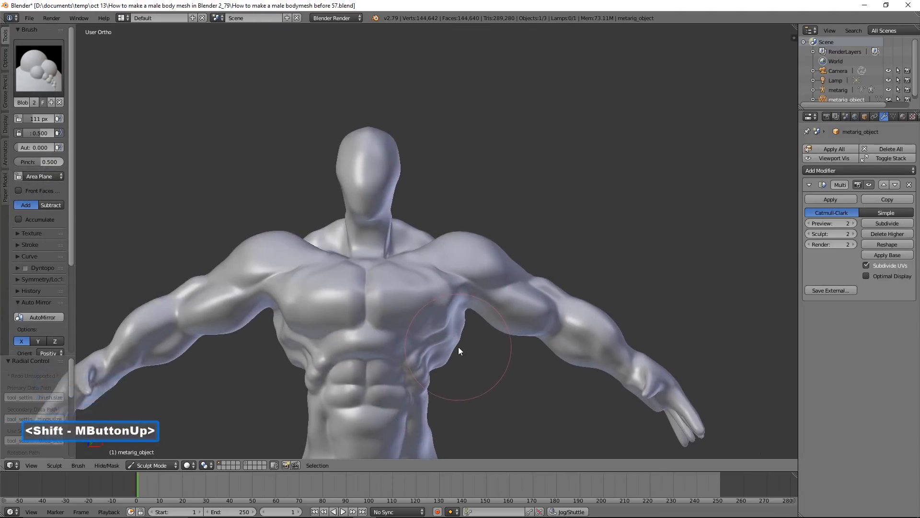
scroll(461, 343, "up", 5)
middle_click_drag(447, 278, 401, 263)
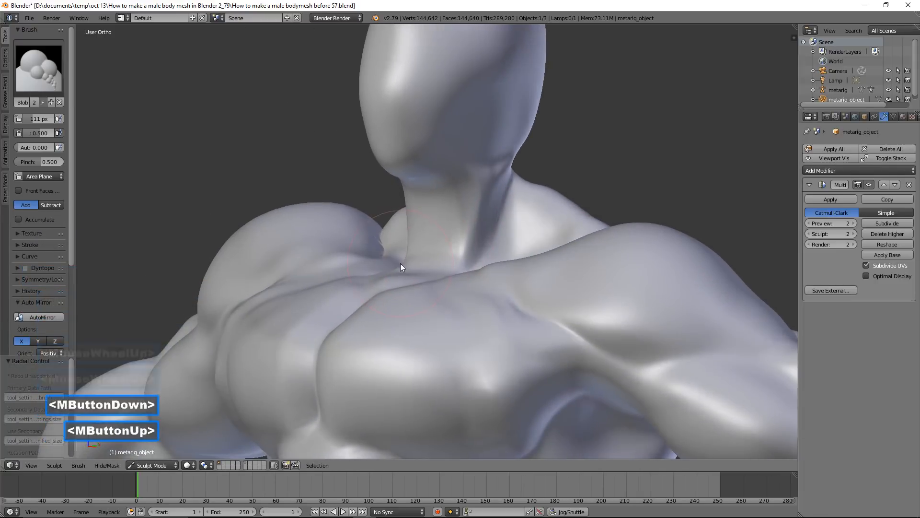
key("f")
left_click(426, 222)
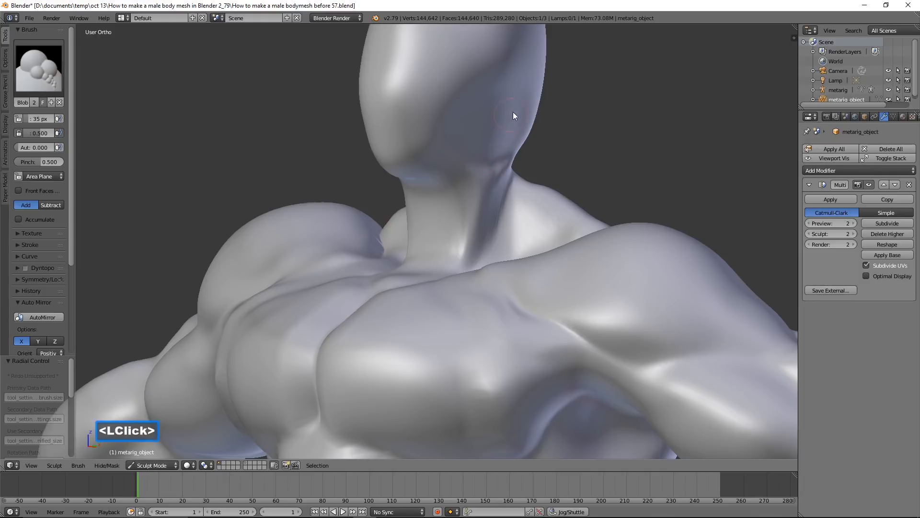
left_click_drag(513, 118, 502, 139)
mouse_move(483, 183)
left_mouse_down()
mouse_move(448, 263)
mouse_move(503, 148)
left_mouse_up()
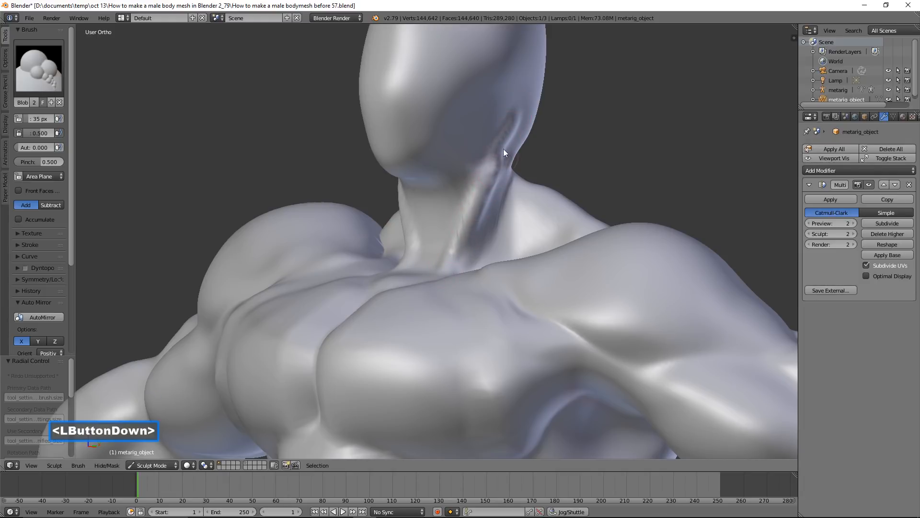
left_click_drag(486, 183, 444, 246)
Thicken the neck cord with more Blob strokes between the throat base and the area behind the jaw
mouse_move(464, 212)
left_mouse_down()
mouse_move(496, 146)
mouse_move(465, 235)
mouse_move(511, 131)
left_mouse_up()
mouse_move(511, 135)
middle_mouse_down()
mouse_move(496, 200)
mouse_move(526, 195)
mouse_move(497, 205)
middle_mouse_up()
mouse_move(468, 215)
left_mouse_down()
mouse_move(431, 258)
mouse_move(500, 139)
mouse_move(489, 176)
left_mouse_up()
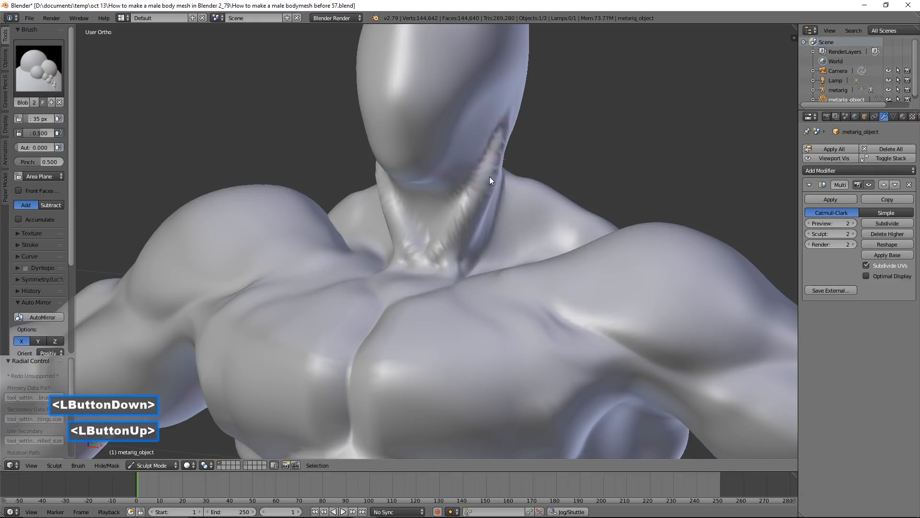
middle_click_drag(494, 193, 510, 154)
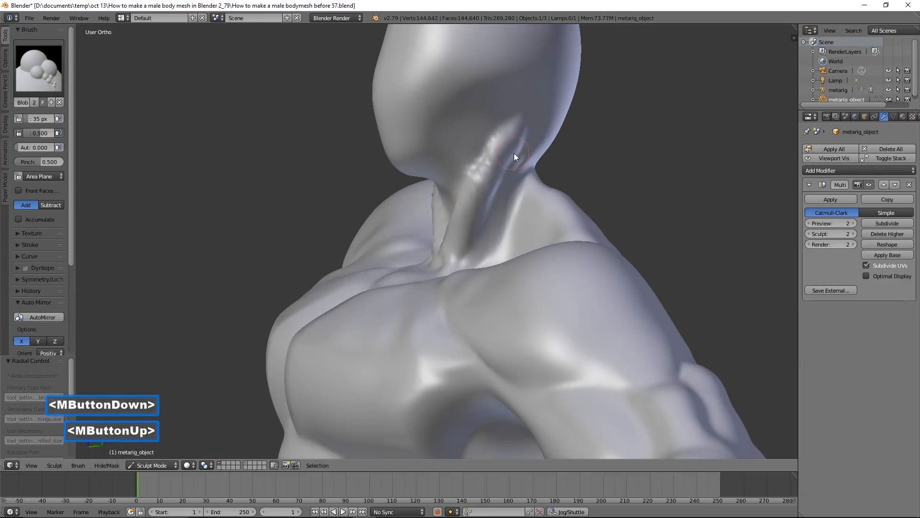
left_click(517, 162)
mouse_move(515, 159)
left_mouse_down("shift")
mouse_move(519, 126)
mouse_move(512, 142)
left_mouse_up("shift")
Enlarge the Blob brush to 87 px, build an Adam's apple on the throat and smooth the neck cord
mouse_move(512, 142)
middle_mouse_down()
mouse_move(482, 183)
mouse_move(529, 177)
mouse_move(428, 212)
middle_mouse_up()
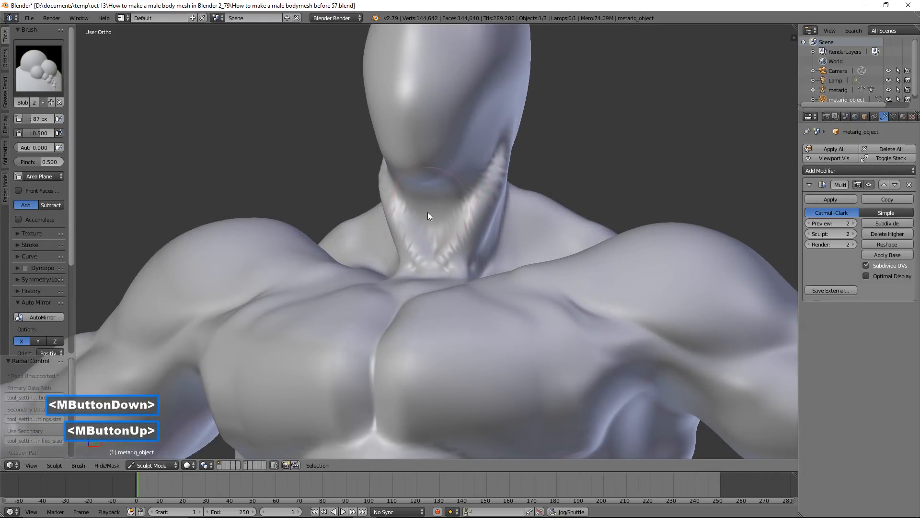
scroll(428, 214, "up", 2)
mouse_move(434, 212)
left_mouse_down()
mouse_move(442, 207)
mouse_move(448, 241)
mouse_move(442, 200)
mouse_move(504, 223)
left_mouse_up()
scroll(509, 222, "down", 2)
mouse_move(513, 221)
middle_mouse_down()
mouse_move(434, 223)
mouse_move(459, 214)
mouse_move(473, 173)
middle_mouse_up()
mouse_move(473, 173)
left_mouse_down("shift")
mouse_move(502, 131)
mouse_move(481, 171)
mouse_move(492, 166)
left_mouse_up("shift")
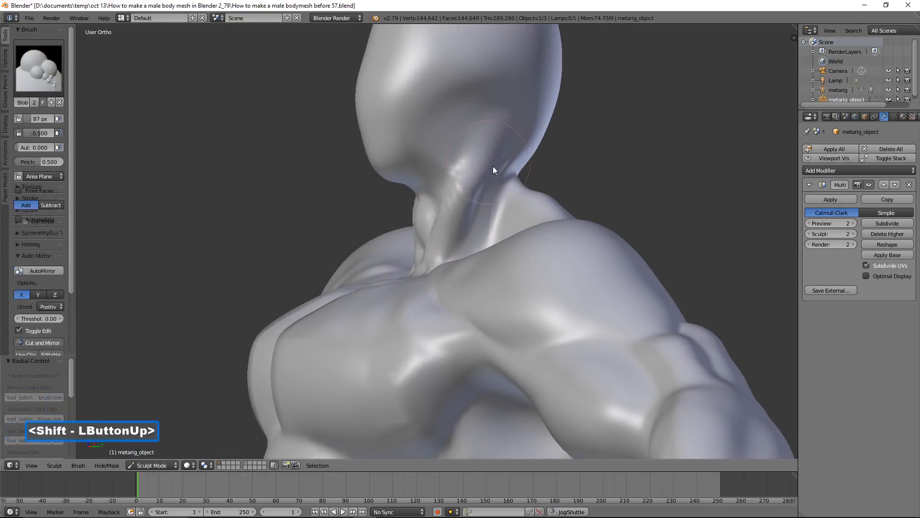
scroll(467, 196, "down", 1)
middle_click_drag(468, 197, 531, 216)
scroll(509, 229, "up", 1)
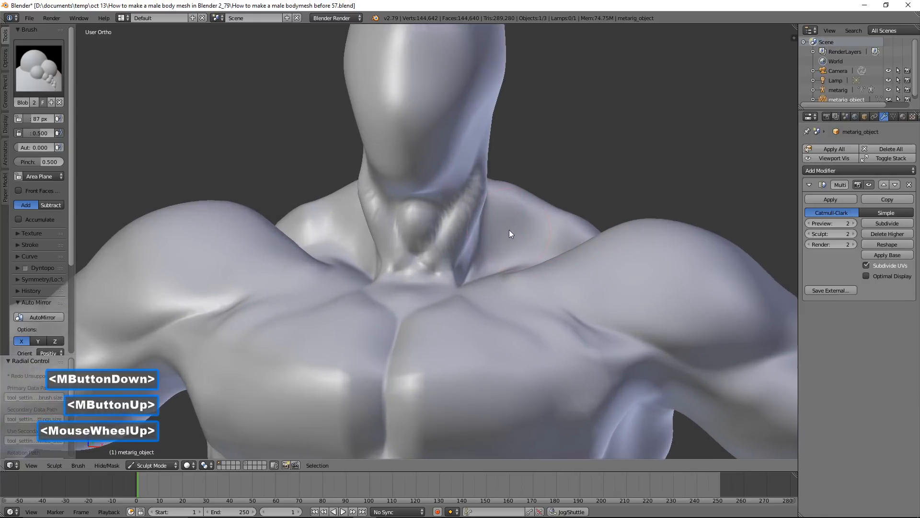
mouse_move(483, 251)
left_mouse_down("shift")
mouse_move(475, 260)
mouse_move(507, 240)
left_mouse_up("shift")
middle_click_drag(506, 235, 425, 245)
Switch to the Inflate/Deflate brush, add volume along the collarbone at the neck base and smooth the trapezius
left_click(48, 72)
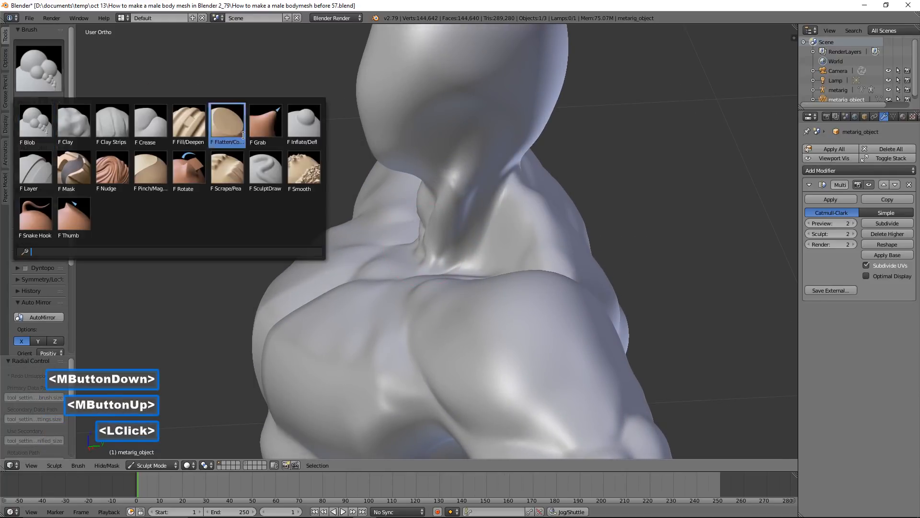
left_click(227, 130)
scroll(403, 211, "up", 2)
mouse_move(544, 248)
left_mouse_down()
mouse_move(536, 228)
mouse_move(577, 244)
mouse_move(494, 276)
left_mouse_up()
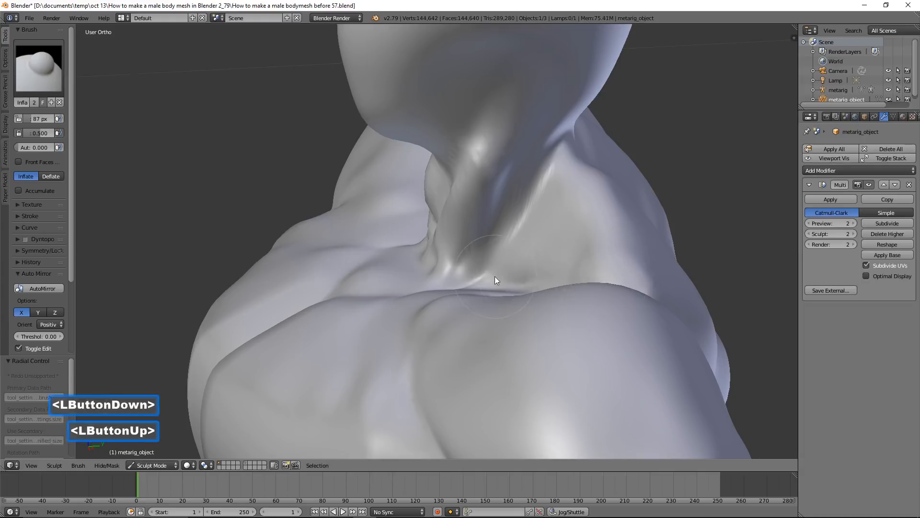
middle_click_drag(495, 276, 551, 276)
mouse_move(551, 276)
left_mouse_down()
mouse_move(504, 303)
mouse_move(534, 271)
mouse_move(535, 234)
mouse_move(582, 225)
mouse_move(532, 222)
mouse_move(489, 290)
mouse_move(607, 262)
mouse_move(509, 296)
mouse_move(523, 298)
mouse_move(490, 296)
mouse_move(547, 286)
mouse_move(566, 271)
mouse_move(494, 293)
mouse_move(631, 280)
mouse_move(591, 295)
mouse_move(582, 234)
left_mouse_up()
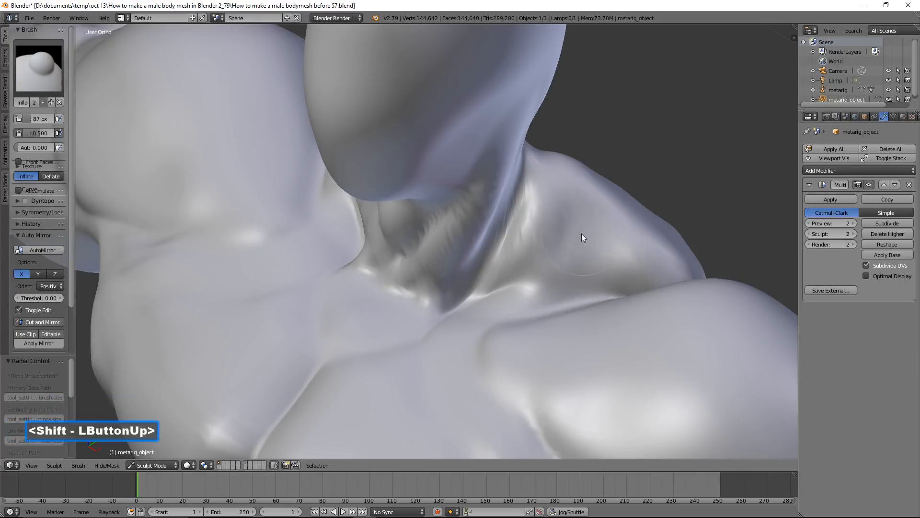
mouse_move(652, 232)
middle_mouse_down()
mouse_move(584, 230)
mouse_move(645, 221)
mouse_move(638, 227)
mouse_move(593, 212)
middle_mouse_up()
Switch to the Flatten brush and flatten the side of the buttock and hip
scroll(637, 228, "down", 3)
scroll(592, 215, "down", 6)
scroll(592, 219, "down", 2)
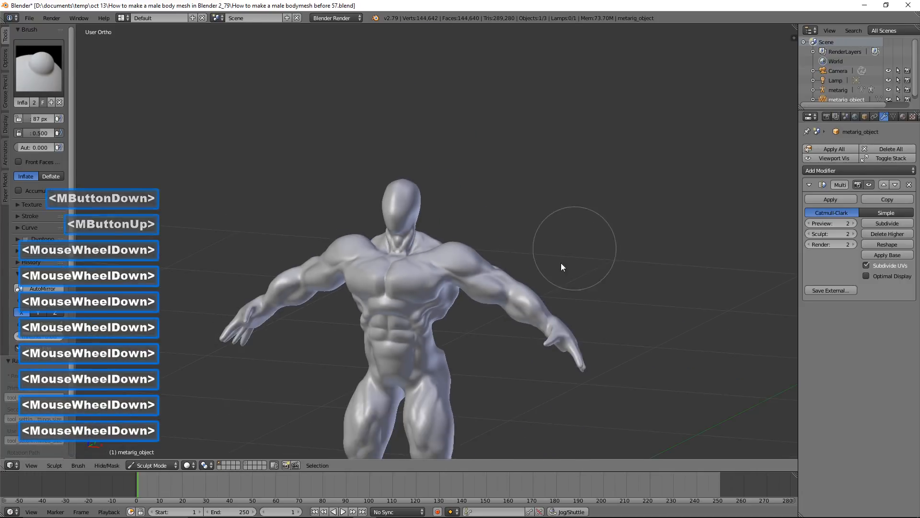
middle_click_drag(560, 262, 556, 196, "shift")
scroll(556, 195, "up", 6)
middle_click_drag(617, 252, 533, 257)
middle_click_drag(738, 264, 649, 265)
mouse_move(602, 314)
left_mouse_down("shift")
mouse_move(590, 317)
mouse_move(596, 305)
mouse_move(576, 288)
mouse_move(583, 300)
mouse_move(542, 288)
mouse_move(530, 271)
mouse_move(504, 271)
mouse_move(570, 278)
mouse_move(546, 292)
left_mouse_up("shift")
left_click(52, 78)
left_click(229, 124)
scroll(612, 320, "down", 2)
mouse_move(547, 292)
middle_mouse_down()
mouse_move(605, 279)
mouse_move(553, 282)
middle_mouse_up()
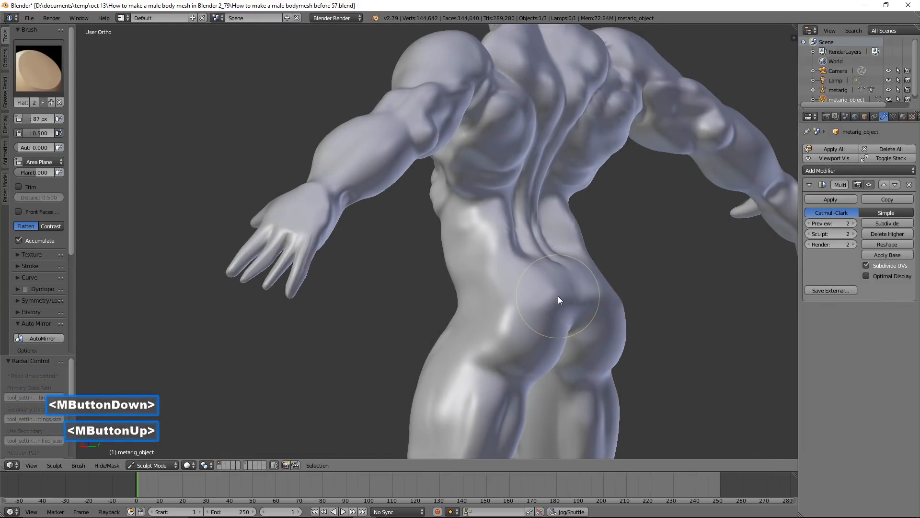
mouse_move(532, 308)
left_mouse_down()
mouse_move(657, 302)
mouse_move(528, 324)
left_mouse_up()
mouse_move(528, 325)
middle_mouse_down()
mouse_move(580, 321)
mouse_move(530, 336)
middle_mouse_up()
Even out the upper buttocks and the transition to the lower back with the Flatten brush
left_click_drag(530, 335, 718, 321)
left_click_drag(536, 303, 716, 289)
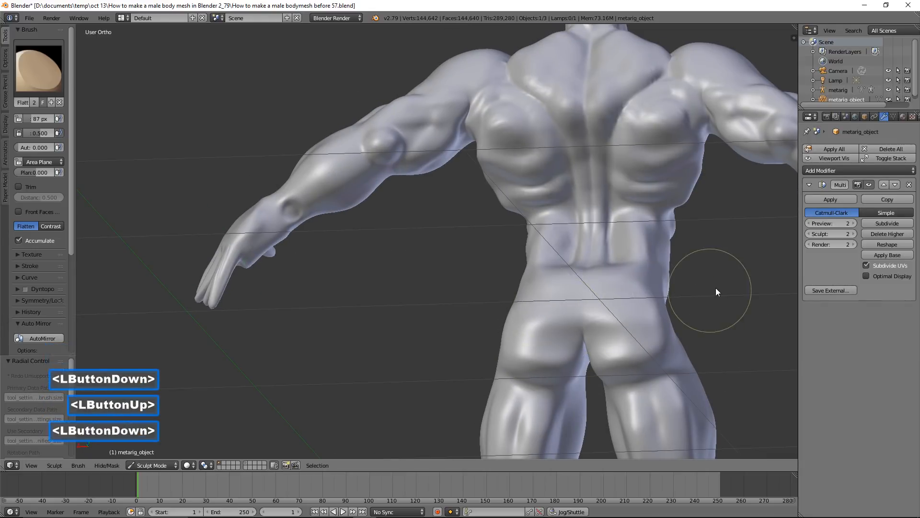
left_click_drag(559, 313, 723, 299)
mouse_move(494, 305)
middle_mouse_down()
mouse_move(619, 320)
mouse_move(574, 311)
middle_mouse_up()
middle_click_drag(626, 282, 594, 286)
left_click_drag(542, 277, 653, 289)
mouse_move(652, 288)
middle_mouse_down()
mouse_move(556, 276)
mouse_move(618, 286)
mouse_move(669, 279)
mouse_move(560, 282)
mouse_move(677, 272)
mouse_move(548, 304)
mouse_move(575, 298)
mouse_move(572, 308)
middle_mouse_up()
Smooth the side of the waist between the ribcage and hip
scroll(547, 304, "down", 2)
mouse_move(635, 254)
middle_mouse_down("shift")
mouse_move(511, 228)
mouse_move(536, 246)
mouse_move(378, 227)
mouse_move(434, 228)
middle_mouse_up("shift")
scroll(434, 228, "up", 2)
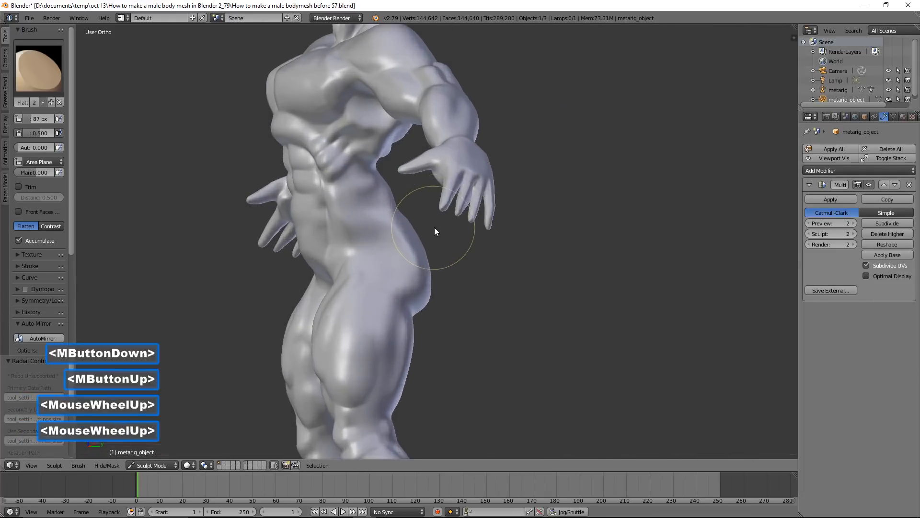
mouse_move(363, 201)
left_mouse_down("shift")
mouse_move(365, 214)
mouse_move(353, 210)
left_mouse_up("shift")
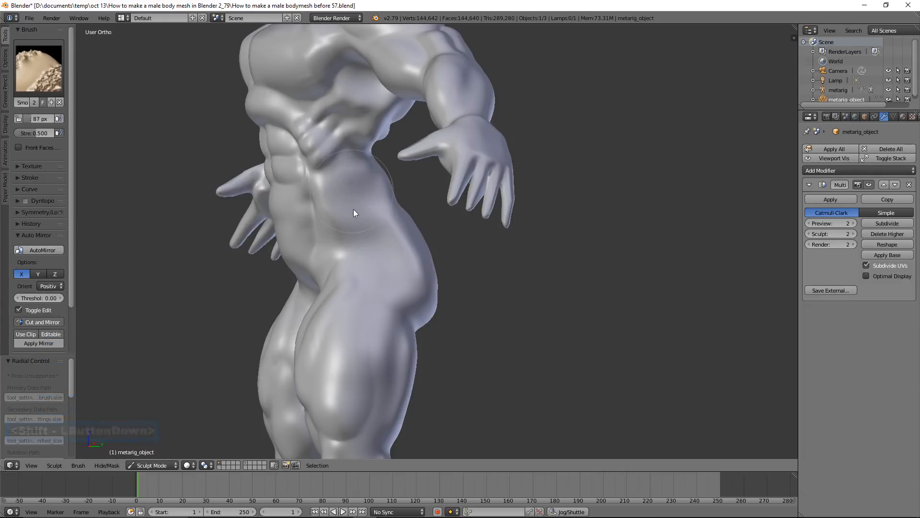
key("shift+t")
Flatten the side of the torso below the armpit with the Flatten brush
scroll(362, 222, "down", 3)
middle_click_drag(362, 223, 489, 272)
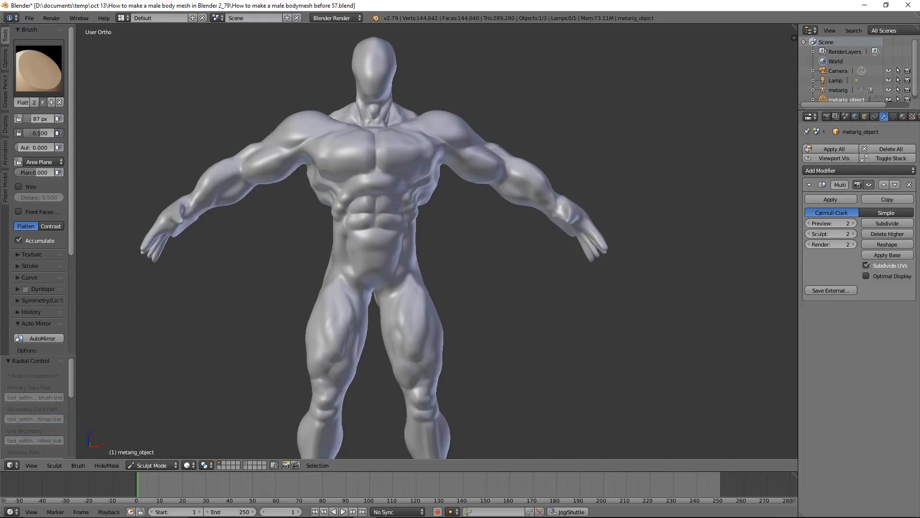
double_click(562, 68)
scroll(618, 202, "up", 3)
scroll(619, 201, "up", 2)
mouse_move(652, 178)
middle_mouse_down()
mouse_move(580, 163)
mouse_move(575, 152)
mouse_move(589, 151)
mouse_move(571, 161)
mouse_move(598, 158)
middle_mouse_up()
mouse_move(465, 95)
left_mouse_down("shift")
mouse_move(450, 88)
mouse_move(518, 103)
left_mouse_up("shift")
scroll(515, 139, "down", 2)
mouse_move(515, 144)
middle_mouse_down()
mouse_move(525, 109)
mouse_move(538, 156)
mouse_move(492, 130)
mouse_move(487, 200)
middle_mouse_up()
scroll(493, 125, "up", 2)
scroll(488, 200, "up", 3)
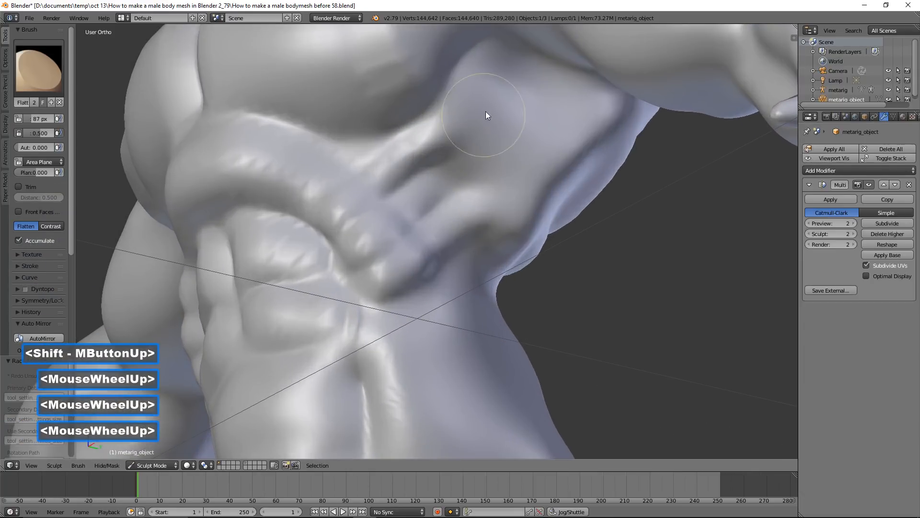
mouse_move(496, 83)
left_mouse_down()
mouse_move(485, 99)
mouse_move(482, 89)
mouse_move(509, 90)
mouse_move(496, 132)
mouse_move(488, 66)
mouse_move(536, 85)
mouse_move(535, 120)
mouse_move(509, 113)
mouse_move(498, 100)
mouse_move(507, 100)
left_mouse_up()
scroll(526, 127, "down", 3)
mouse_move(526, 130)
middle_mouse_down()
mouse_move(559, 159)
mouse_move(574, 159)
mouse_move(542, 136)
mouse_move(525, 143)
mouse_move(185, 100)
middle_mouse_up()
Switch to the Inflate/Deflate brush and bulk up the serratus muscles along the side of the ribcage
left_click(47, 76)
left_click(298, 129)
scroll(378, 163, "up", 4)
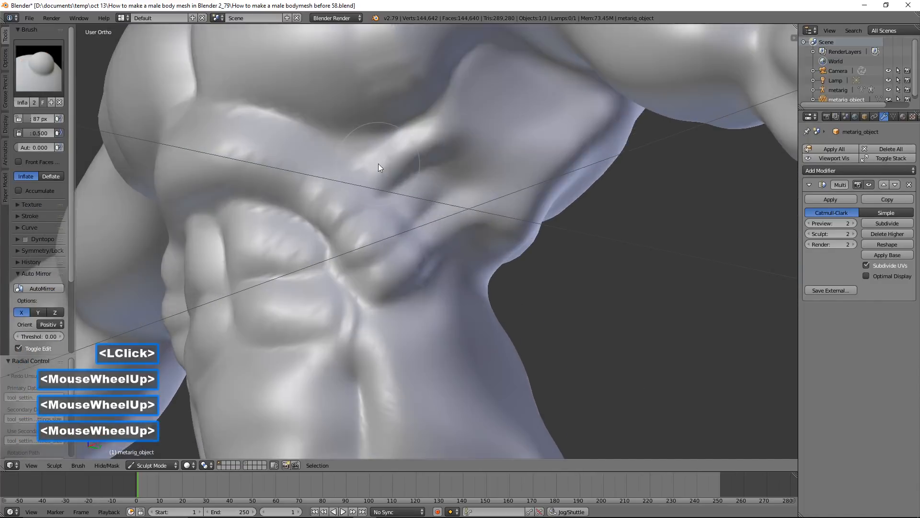
mouse_move(417, 192)
left_mouse_down()
mouse_move(406, 203)
mouse_move(417, 191)
mouse_move(489, 189)
left_mouse_up()
mouse_move(415, 225)
left_mouse_down()
mouse_move(407, 266)
mouse_move(448, 223)
left_mouse_up()
left_click_drag(407, 137, 476, 53)
mouse_move(451, 163)
left_mouse_down()
mouse_move(368, 223)
mouse_move(411, 190)
left_mouse_up()
left_click_drag(345, 185, 406, 135)
Refine the inner ends of the serratus muscles where they meet the lower ribcage edge
scroll(411, 166, "down", 4)
mouse_move(412, 169)
middle_mouse_down()
mouse_move(457, 221)
mouse_move(495, 230)
mouse_move(439, 216)
mouse_move(405, 241)
middle_mouse_up()
scroll(440, 216, "up", 1)
scroll(406, 241, "down", 1)
scroll(406, 241, "up", 5)
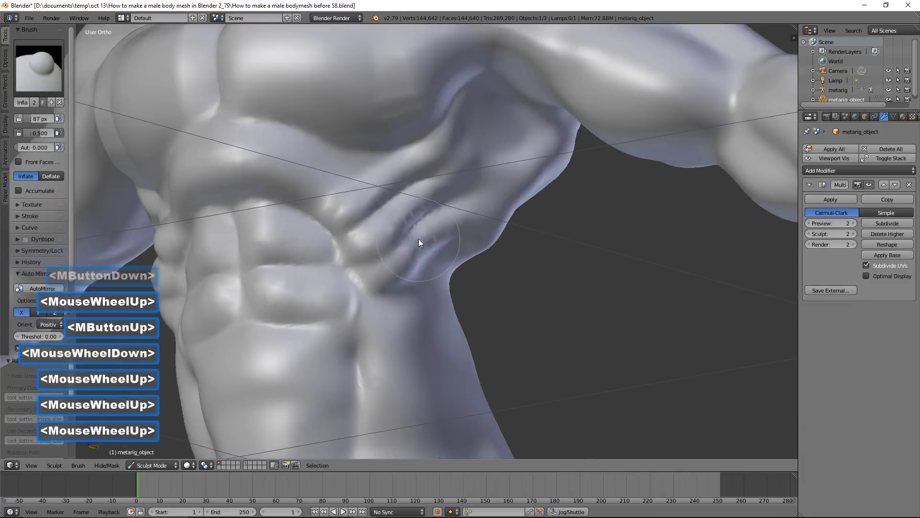
mouse_move(376, 233)
left_mouse_down("shift")
mouse_move(374, 245)
mouse_move(412, 261)
mouse_move(369, 219)
left_mouse_up("shift")
mouse_move(307, 187)
left_mouse_down("shift")
mouse_move(370, 217)
mouse_move(402, 256)
mouse_move(339, 202)
mouse_move(356, 178)
mouse_move(371, 229)
left_mouse_up("shift")
Switch to the Crease brush and carve the grooves around the upper abdominal muscles and lower ribcage
left_click(44, 79)
double_click(154, 126)
scroll(307, 193, "up", 2)
left_click(308, 202)
mouse_move(338, 267)
left_mouse_down()
mouse_move(331, 278)
mouse_move(428, 237)
mouse_move(415, 284)
left_mouse_up()
mouse_move(376, 348)
left_mouse_down()
mouse_move(540, 223)
mouse_move(521, 280)
left_mouse_up()
Switch to the Snake Hook brush at 140 px, reshape the wrist and heel of the palm, and smooth the area
scroll(544, 256, "down", 9)
middle_click_drag(513, 254, 501, 210)
scroll(494, 199, "up", 3)
scroll(501, 210, "up", 1)
scroll(443, 189, "up", 1)
mouse_move(438, 202)
left_mouse_down("shift")
mouse_move(425, 192)
mouse_move(410, 199)
mouse_move(445, 229)
left_mouse_up("shift")
mouse_move(446, 229)
middle_mouse_down()
mouse_move(438, 221)
mouse_move(494, 171)
middle_mouse_up()
scroll(495, 171, "up", 2)
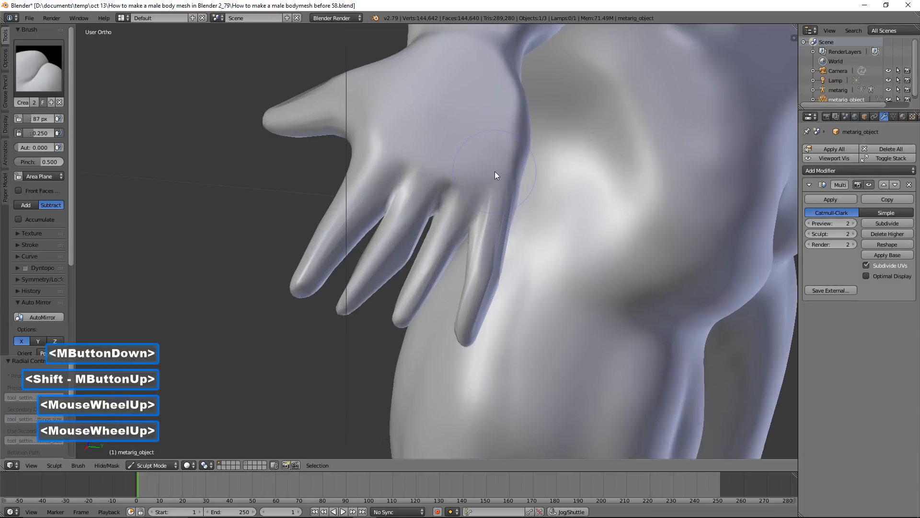
middle_click_drag(444, 201, 468, 296)
mouse_move(467, 294)
middle_mouse_down()
mouse_move(474, 256)
mouse_move(521, 261)
mouse_move(435, 234)
middle_mouse_up()
left_click(37, 76)
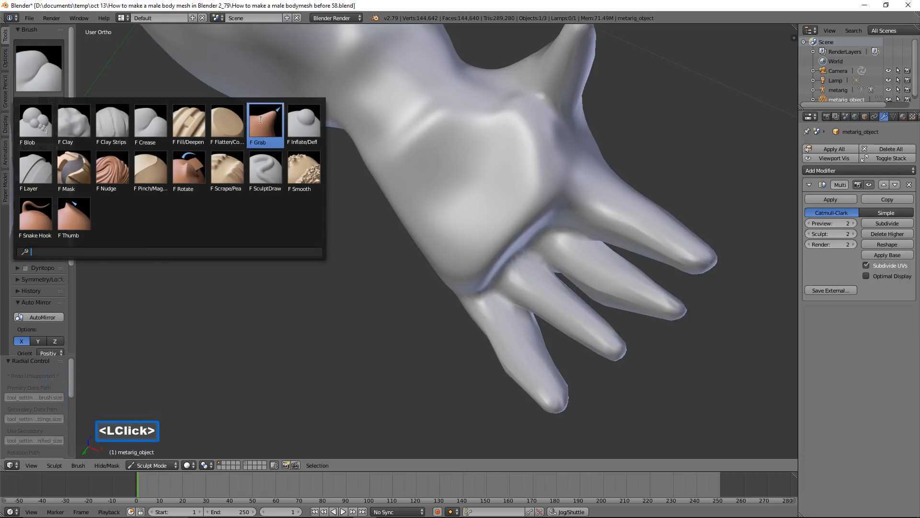
left_click(35, 217)
scroll(338, 223, "up", 2)
mouse_move(339, 222)
middle_mouse_down()
mouse_move(405, 195)
mouse_move(410, 166)
mouse_move(384, 186)
mouse_move(389, 206)
middle_mouse_up()
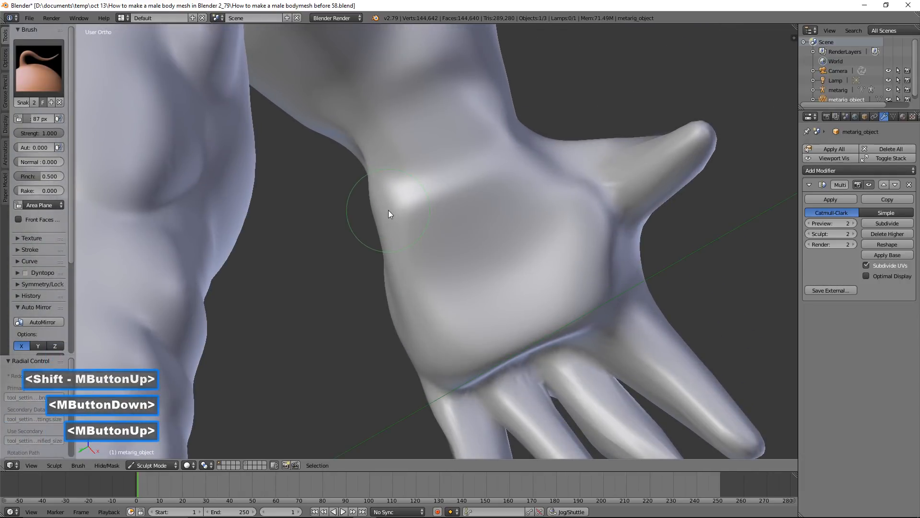
key("f")
left_click(396, 214)
mouse_move(375, 196)
left_mouse_down()
mouse_move(393, 190)
mouse_move(390, 209)
mouse_move(435, 169)
left_mouse_up()
mouse_move(509, 140)
left_mouse_down()
mouse_move(500, 137)
mouse_move(504, 116)
mouse_move(492, 120)
left_mouse_up()
mouse_move(445, 145)
left_mouse_down("shift")
mouse_move(391, 179)
mouse_move(417, 184)
mouse_move(392, 198)
mouse_move(417, 163)
mouse_move(502, 120)
left_mouse_up("shift")
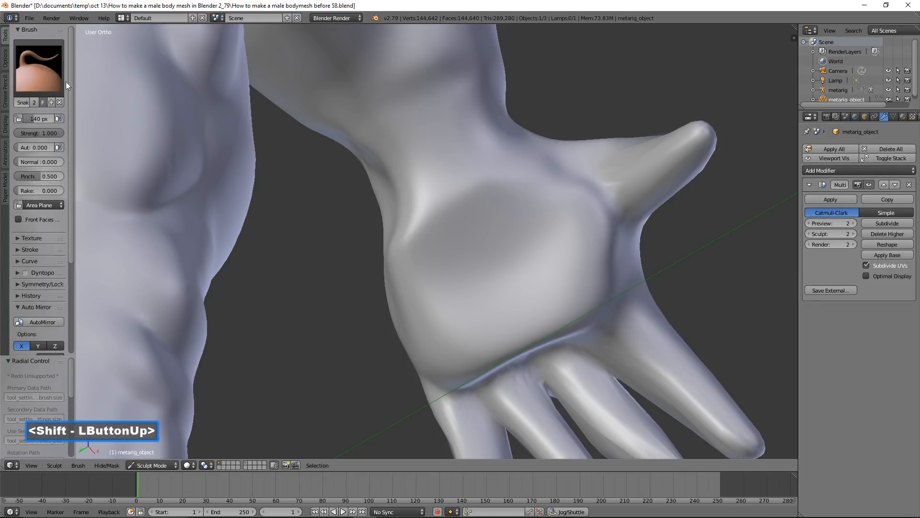
Switch to the Flatten/Contrast brush and flatten the wrist, the palm and its edge along the finger bases
left_click(60, 79)
left_click(226, 123)
mouse_move(483, 113)
left_mouse_down()
mouse_move(384, 165)
mouse_move(464, 132)
mouse_move(433, 141)
mouse_move(443, 151)
left_mouse_up()
scroll(501, 206, "down", 2)
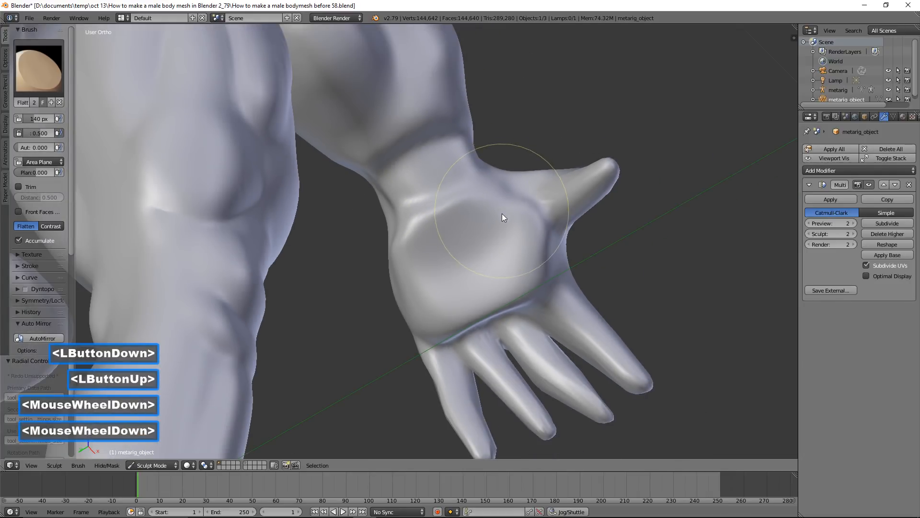
mouse_move(527, 249)
middle_mouse_down("shift")
mouse_move(487, 149)
mouse_move(493, 159)
middle_mouse_up("shift")
scroll(529, 203, "up", 3)
middle_click_drag(528, 203, 513, 175)
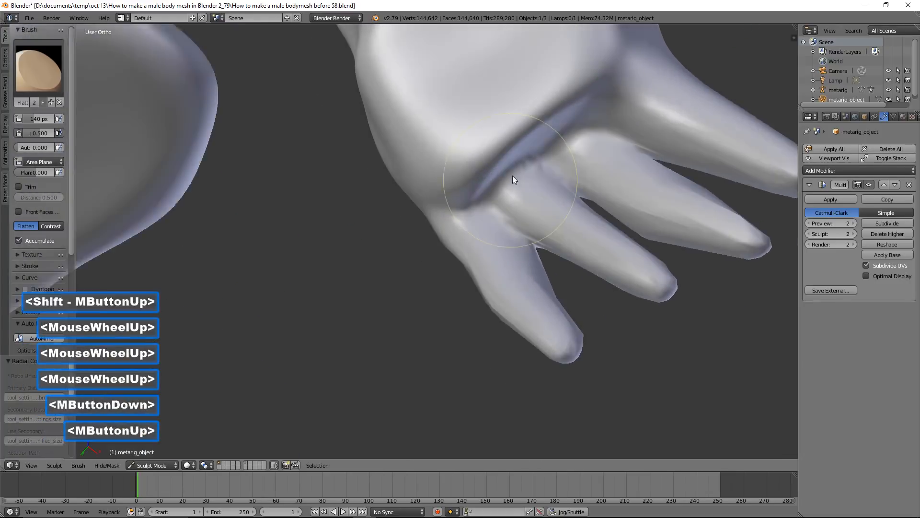
mouse_move(556, 104)
left_mouse_down()
mouse_move(488, 153)
mouse_move(585, 82)
mouse_move(448, 174)
mouse_move(575, 135)
left_mouse_up()
scroll(575, 136, "down", 5)
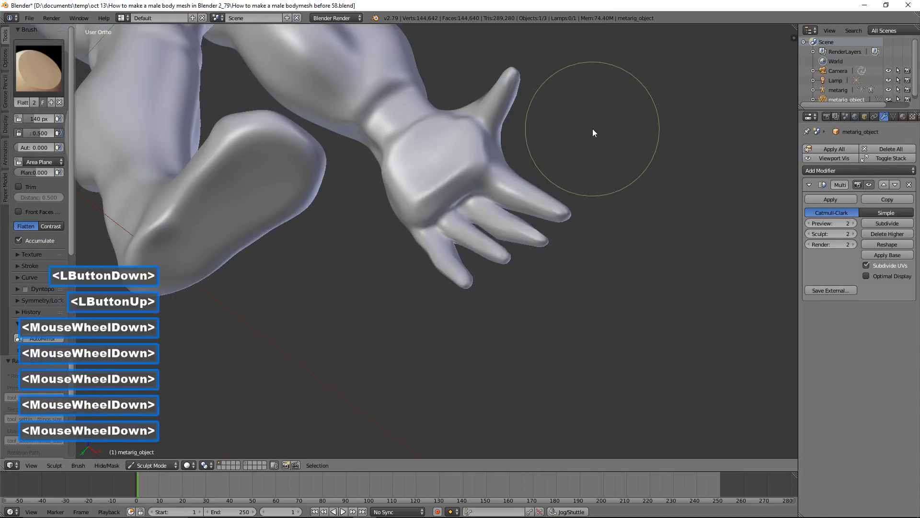
Reduce the Flatten brush to 32 px and even out the raised surface across the palm
scroll(522, 147, "up", 2)
middle_click_drag(486, 137, 483, 175)
scroll(443, 197, "up", 4)
left_click_drag(482, 172, 461, 143)
middle_click_drag(499, 97, 513, 121)
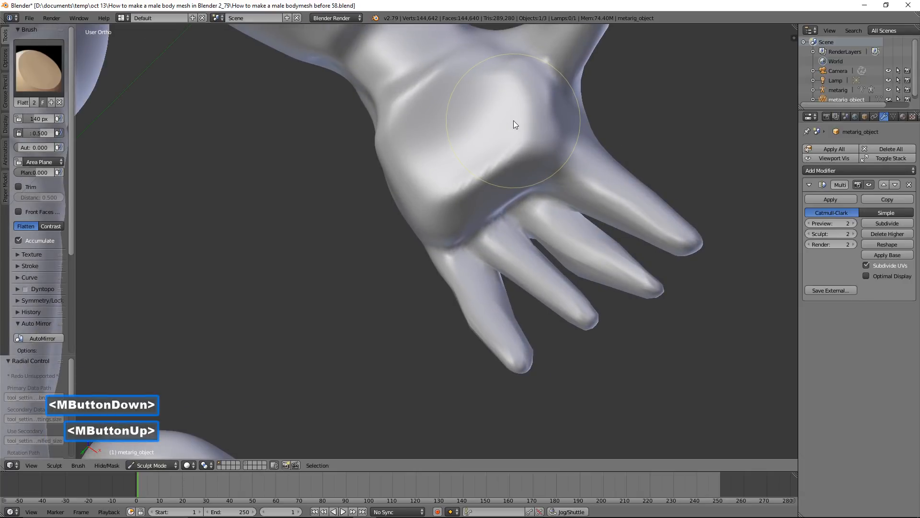
key("f")
left_click(488, 121)
mouse_move(484, 120)
left_mouse_down()
mouse_move(500, 108)
mouse_move(558, 104)
mouse_move(416, 164)
mouse_move(526, 114)
left_mouse_up()
key("f")
left_click(498, 112)
left_click_drag(438, 159, 535, 102)
left_click_drag(437, 152, 480, 122)
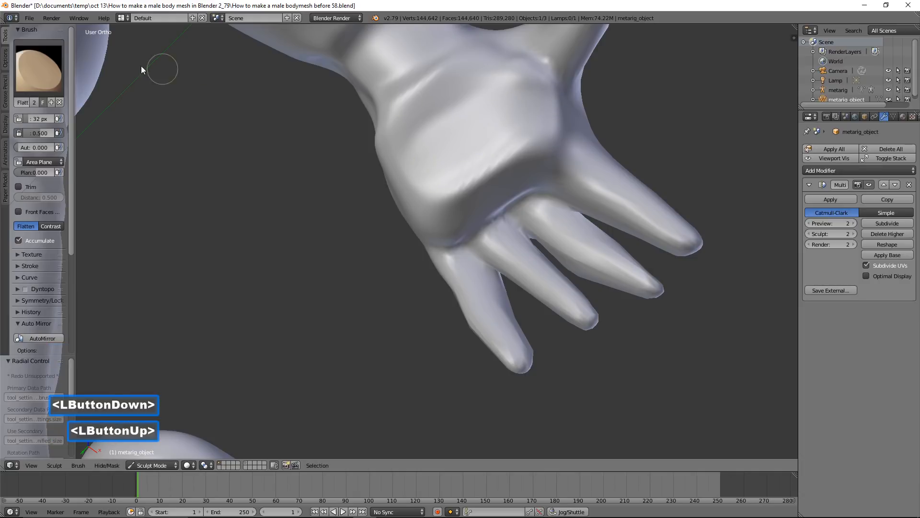
Switch to the Inflate/Deflate brush at 87 px and build up the fleshy pads around the thumb base and palm heel
left_click(38, 67)
left_click(303, 120)
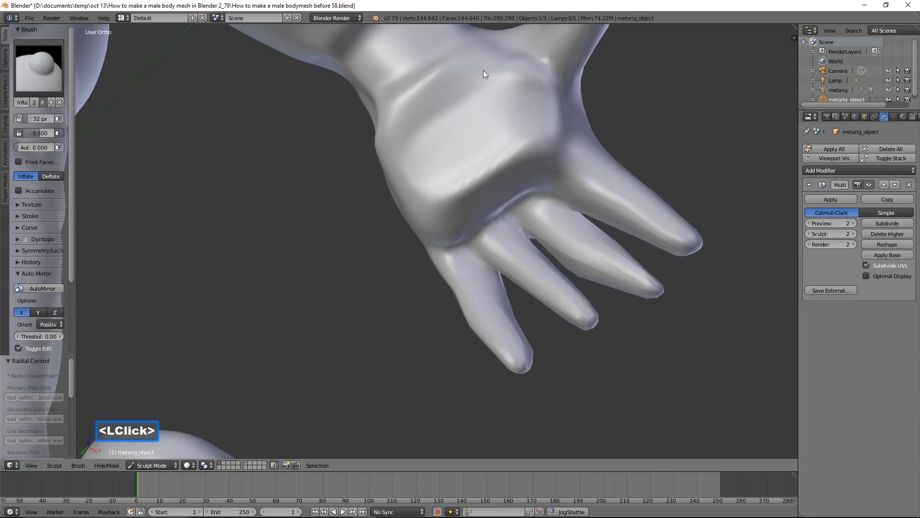
key("f")
left_click(514, 99)
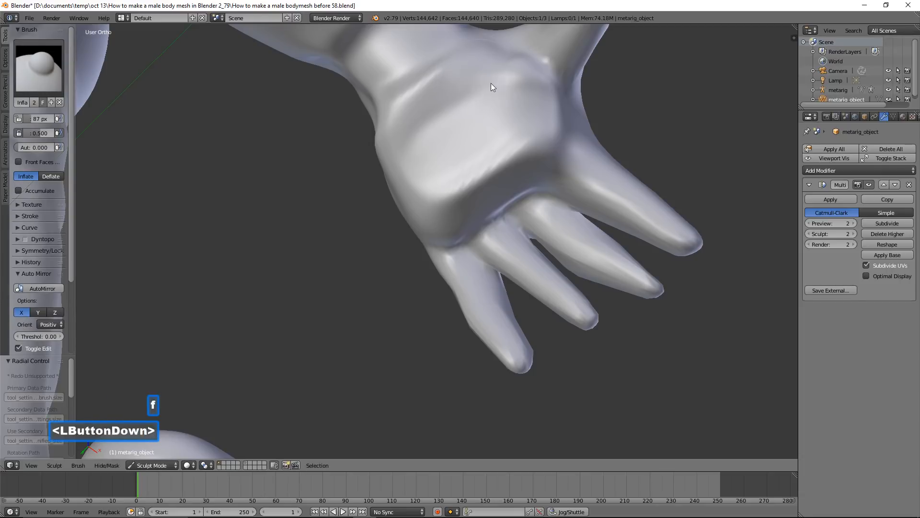
scroll(498, 65, "down", 1)
mouse_move(504, 70)
left_mouse_down()
mouse_move(471, 101)
mouse_move(498, 119)
mouse_move(452, 123)
mouse_move(503, 118)
mouse_move(450, 92)
mouse_move(433, 142)
left_mouse_up()
mouse_move(431, 146)
left_mouse_down()
mouse_move(422, 171)
mouse_move(419, 136)
mouse_move(438, 206)
mouse_move(425, 180)
left_mouse_up()
mouse_move(613, 126)
middle_mouse_down()
mouse_move(632, 122)
mouse_move(620, 145)
middle_mouse_up()
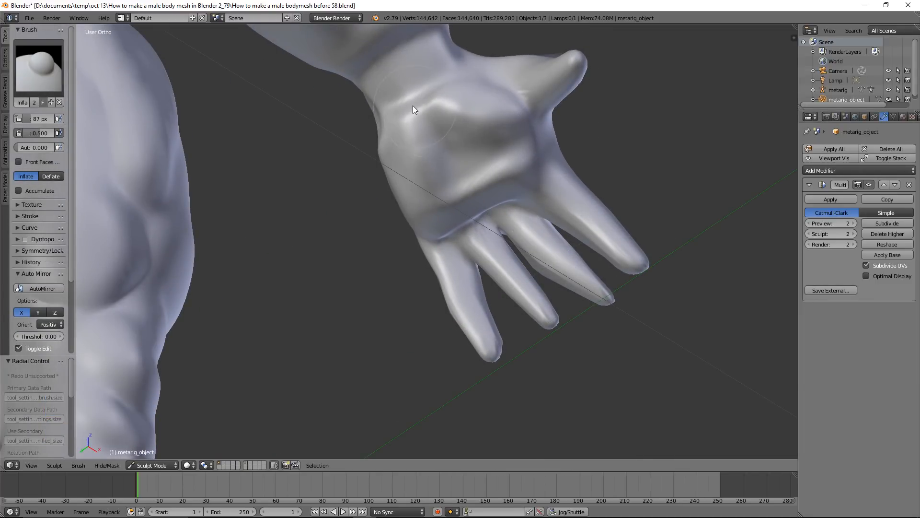
Switch back to the Flatten/Contrast brush and flatten the thumb side of the wrist and the back of the hand
middle_click_drag(626, 119, 596, 160)
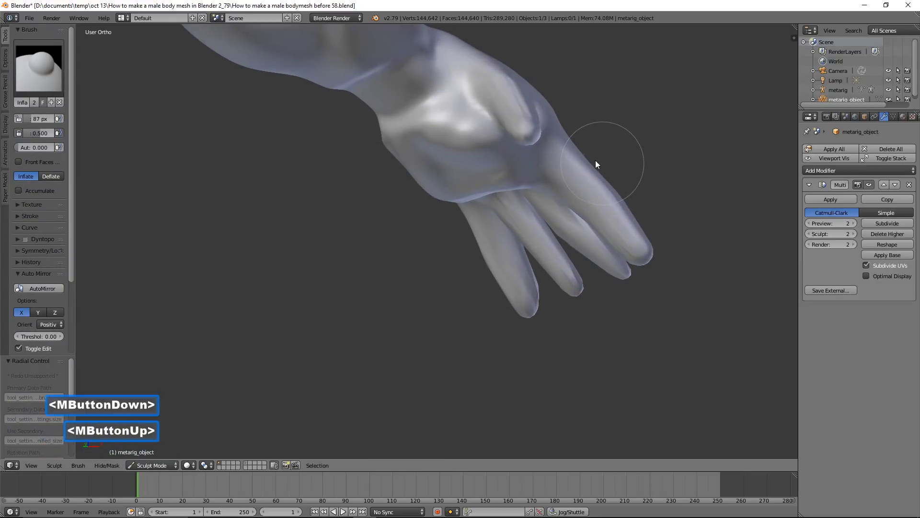
mouse_move(545, 100)
middle_mouse_down("shift")
mouse_move(528, 203)
mouse_move(524, 186)
middle_mouse_up("shift")
scroll(523, 185, "up", 2)
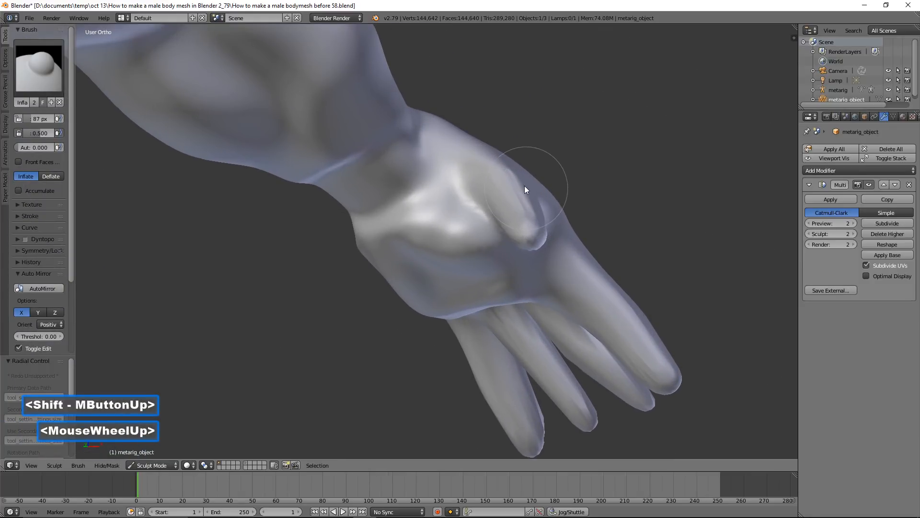
left_click(53, 73)
left_click(221, 118)
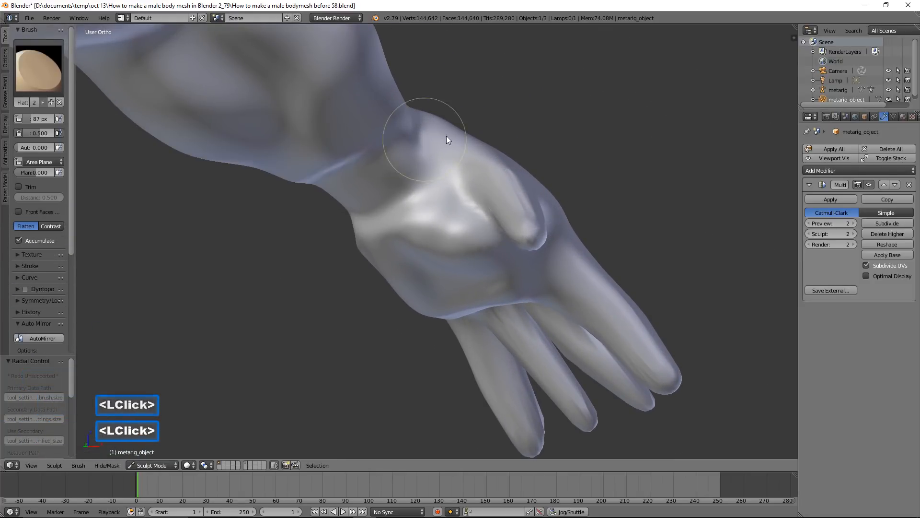
mouse_move(432, 168)
left_mouse_down()
mouse_move(461, 127)
mouse_move(483, 129)
left_mouse_up()
mouse_move(484, 129)
middle_mouse_down()
mouse_move(517, 130)
mouse_move(429, 149)
mouse_move(475, 131)
middle_mouse_up()
left_click_drag(474, 127, 580, 120)
mouse_move(579, 120)
middle_mouse_down()
mouse_move(566, 114)
mouse_move(590, 144)
middle_mouse_up()
mouse_move(589, 143)
left_mouse_down()
mouse_move(601, 163)
mouse_move(546, 123)
mouse_move(586, 149)
mouse_move(617, 200)
left_mouse_up()
middle_click_drag(616, 201, 632, 188)
middle_click_drag(632, 188, 602, 133, "shift")
scroll(558, 180, "down", 2)
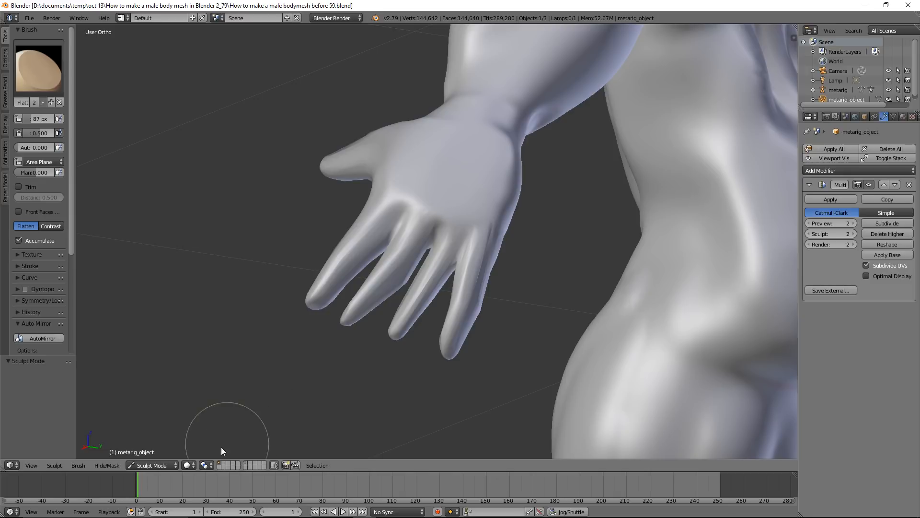
Apply the body mesh's Multires modifier in Object Mode and return to Sculpt Mode
left_click(165, 464)
left_click(171, 452)
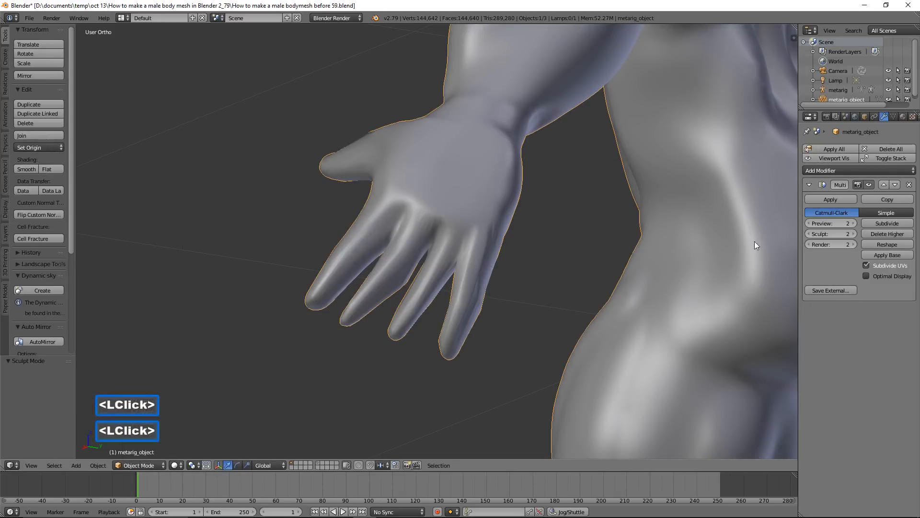
left_click(830, 199)
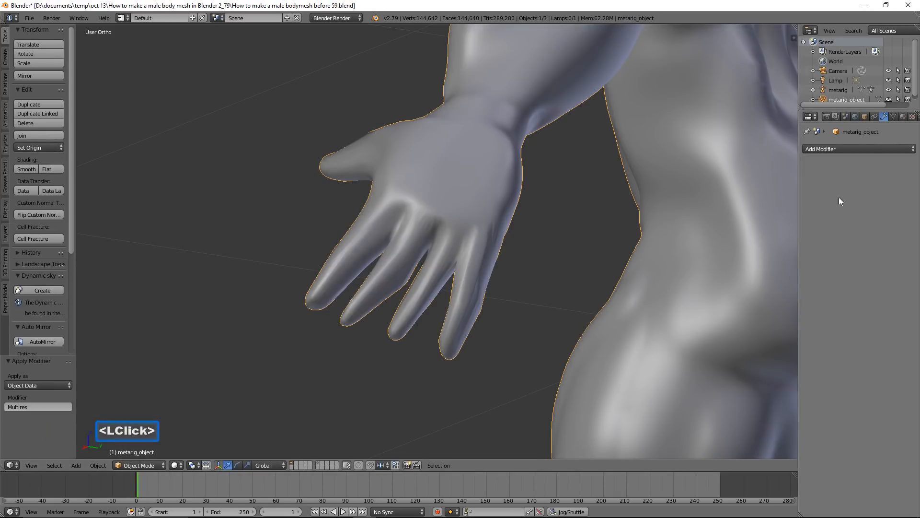
left_click(152, 466)
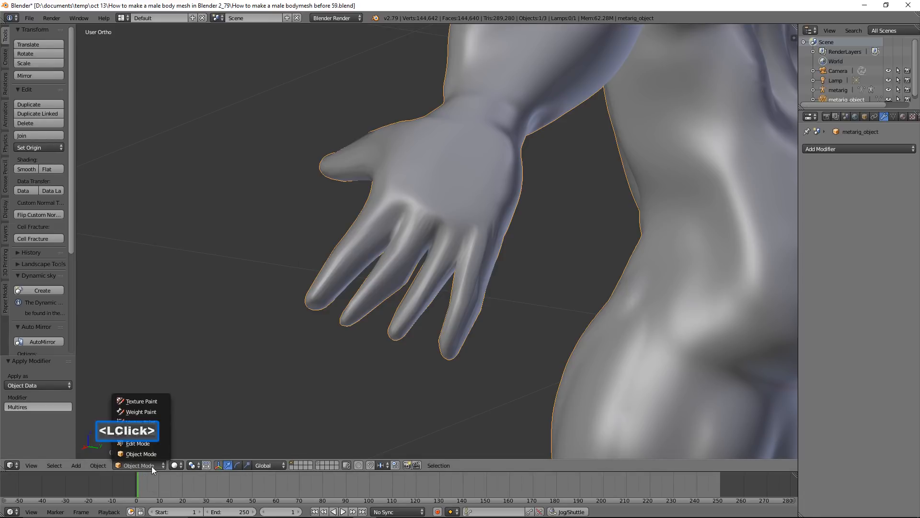
left_click(163, 434)
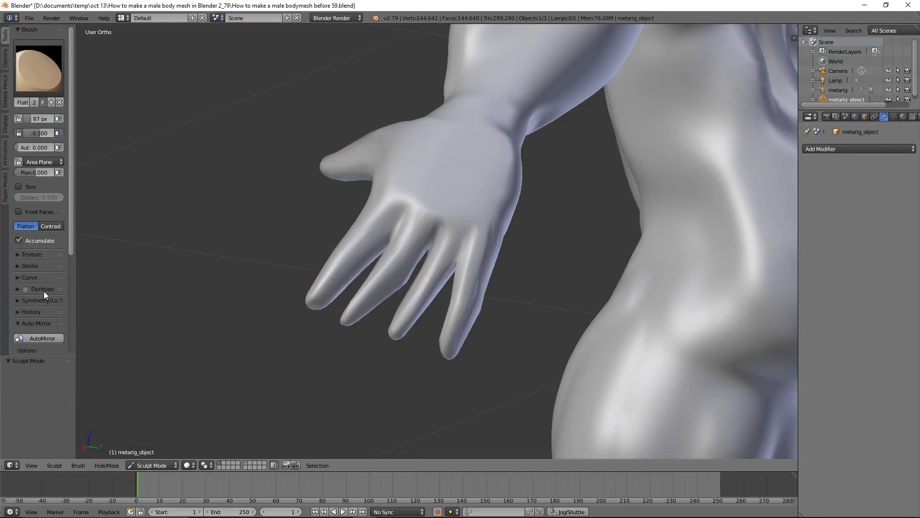
Enable dynamic topology on the body mesh and set its detail size to 10 px
left_click(25, 289)
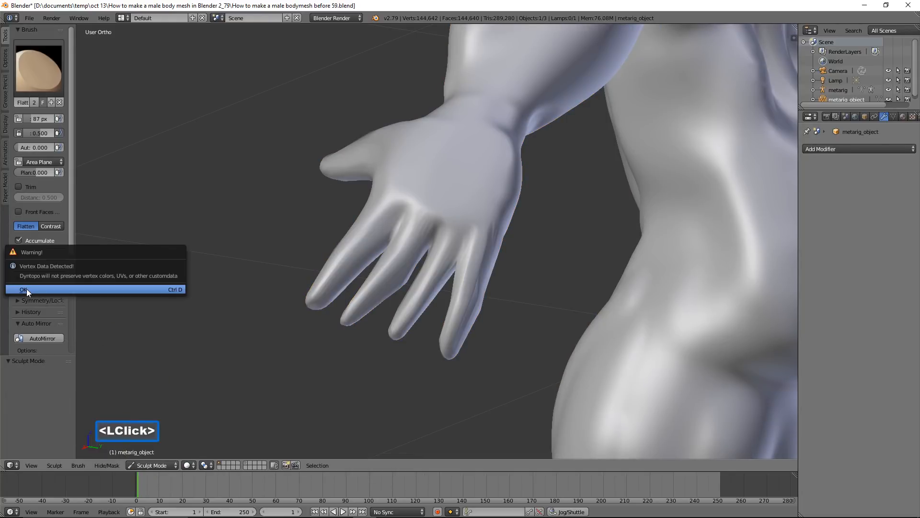
left_click(33, 290)
left_click(17, 289)
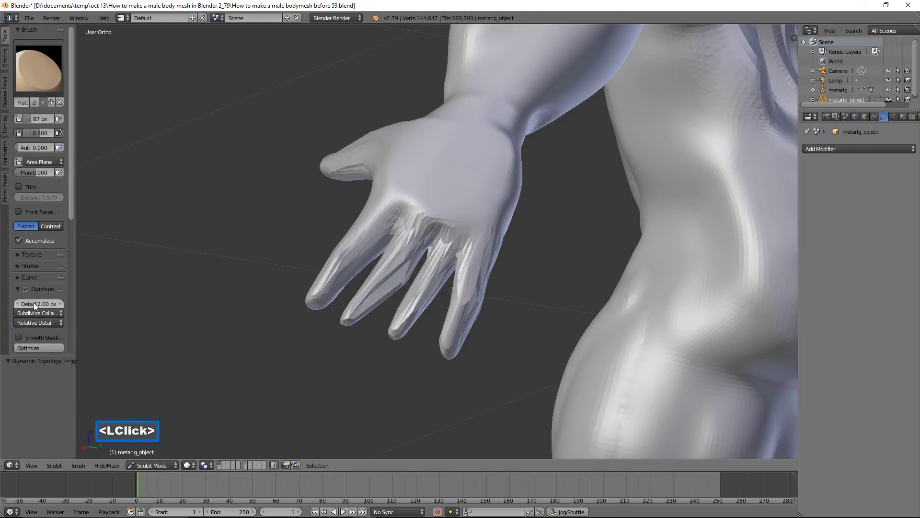
mouse_move(28, 307)
left_mouse_down()
mouse_move(48, 309)
mouse_move(35, 302)
left_mouse_up()
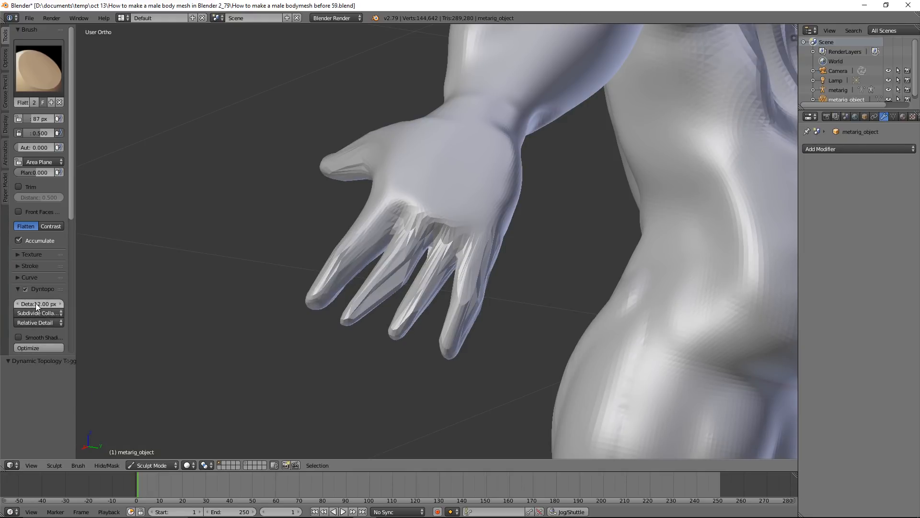
left_click(35, 303)
type("10")
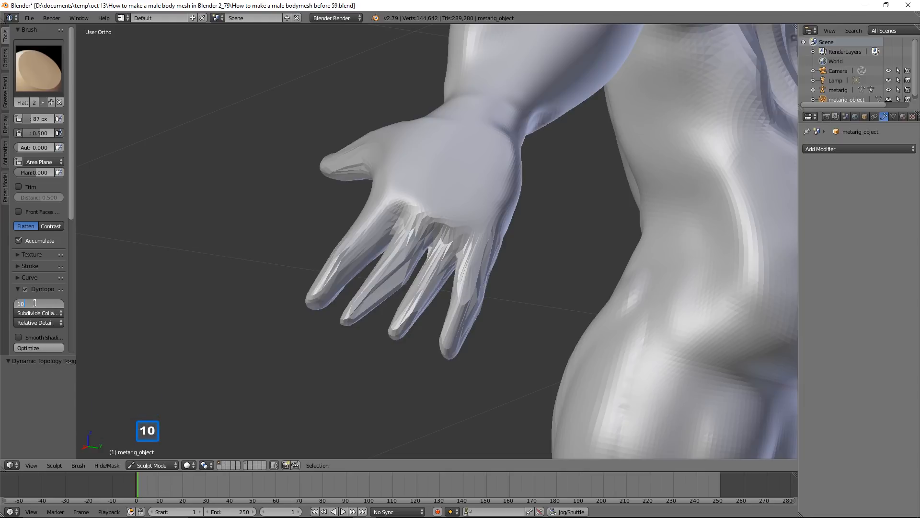
key("Return")
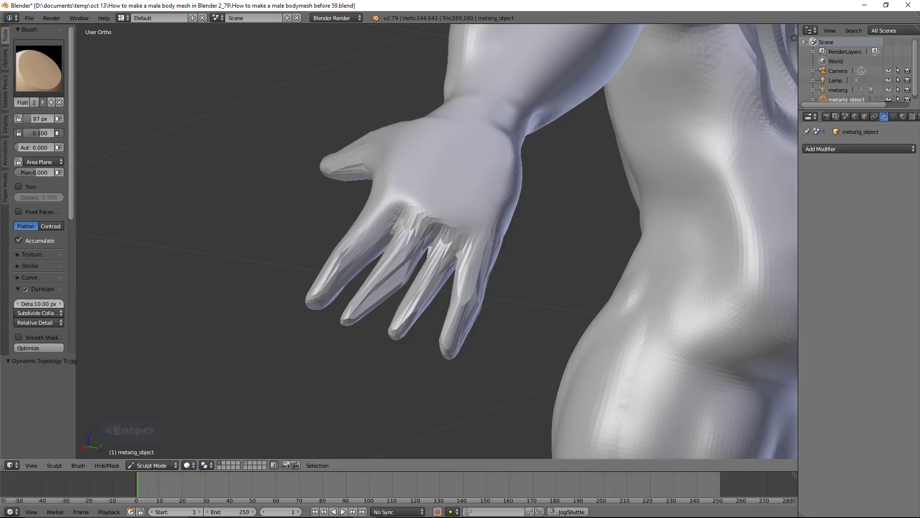
Switch to the Clay Strips brush and rebuild the surface of the four fingers and the thumb
left_click(34, 72)
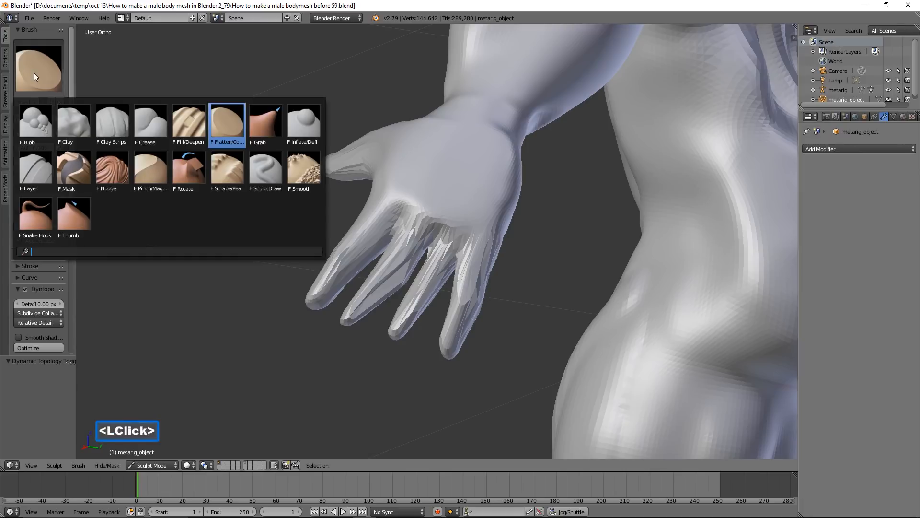
left_click(98, 113)
scroll(363, 230, "up", 3)
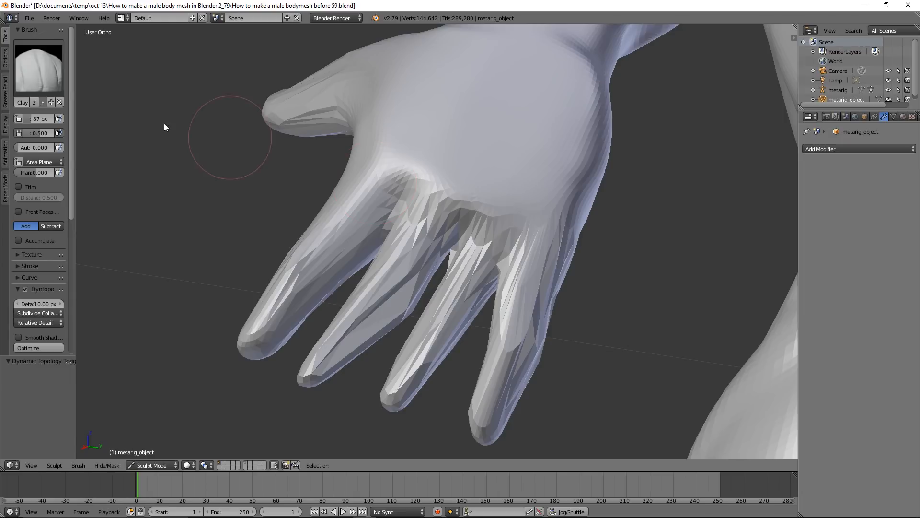
mouse_move(322, 225)
left_mouse_down()
mouse_move(276, 313)
mouse_move(423, 223)
mouse_move(343, 332)
mouse_move(437, 222)
mouse_move(405, 262)
mouse_move(501, 233)
mouse_move(520, 369)
mouse_move(508, 392)
mouse_move(508, 370)
left_mouse_up()
mouse_move(324, 119)
left_mouse_down()
mouse_move(295, 90)
mouse_move(361, 93)
mouse_move(231, 105)
left_mouse_up()
Thicken the fingers with the Inflate/Deflate brush and turn on smooth shading for dynamic topology
left_click(57, 69)
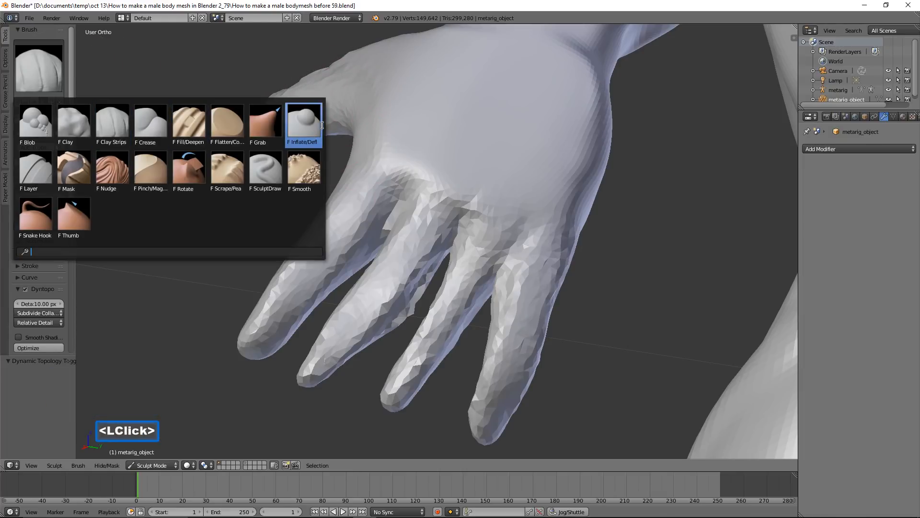
left_click(305, 123)
mouse_move(339, 367)
left_mouse_down()
mouse_move(400, 269)
mouse_move(390, 345)
left_mouse_up()
mouse_move(391, 345)
left_mouse_down()
mouse_move(406, 389)
mouse_move(378, 410)
mouse_move(464, 266)
mouse_move(436, 329)
mouse_move(462, 311)
mouse_move(485, 249)
mouse_move(429, 350)
mouse_move(480, 345)
mouse_move(506, 358)
mouse_move(541, 256)
left_mouse_up()
mouse_move(471, 247)
left_mouse_down()
mouse_move(441, 310)
mouse_move(421, 311)
left_mouse_up()
mouse_move(436, 232)
left_mouse_down()
mouse_move(416, 254)
mouse_move(361, 233)
mouse_move(289, 305)
mouse_move(383, 312)
mouse_move(480, 251)
mouse_move(432, 360)
mouse_move(528, 268)
mouse_move(494, 389)
mouse_move(498, 265)
left_mouse_up()
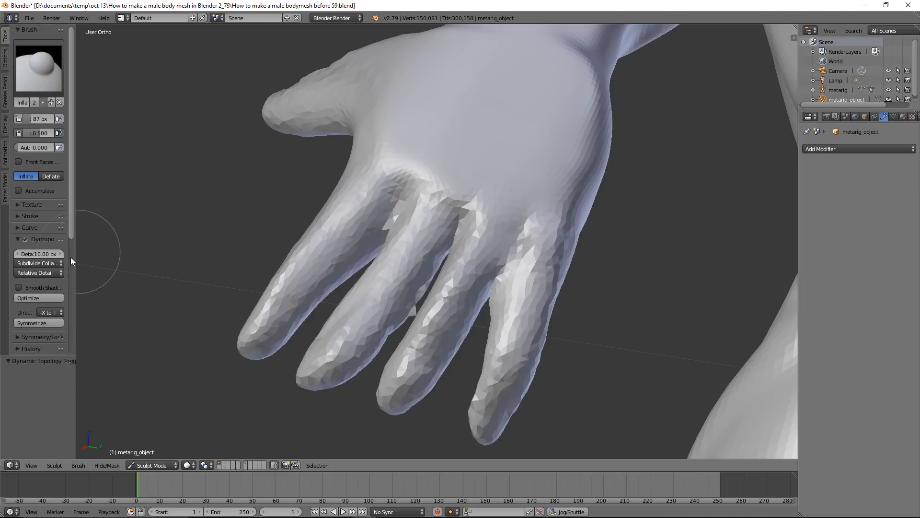
left_click(18, 287)
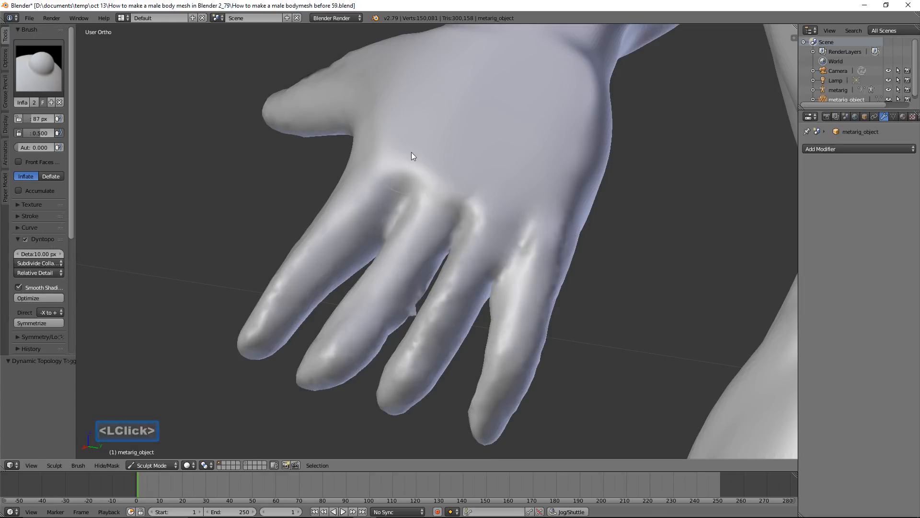
Switch to the Blob brush at 87 px and raise a knuckle at the base of each of the four fingers
scroll(411, 152, "down", 2)
left_click(40, 69)
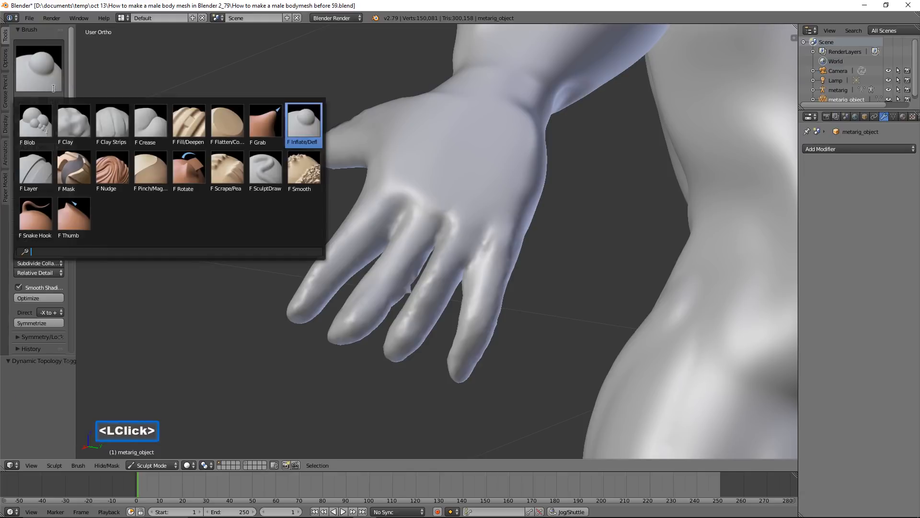
left_click(34, 124)
scroll(350, 202, "up", 3)
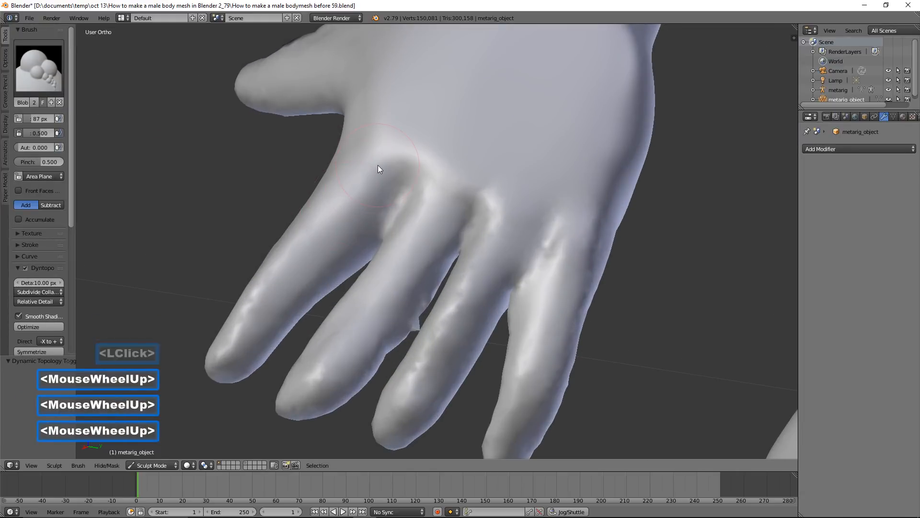
scroll(377, 163, "up", 1)
mouse_move(377, 162)
left_mouse_down()
mouse_move(385, 150)
mouse_move(400, 176)
left_mouse_up()
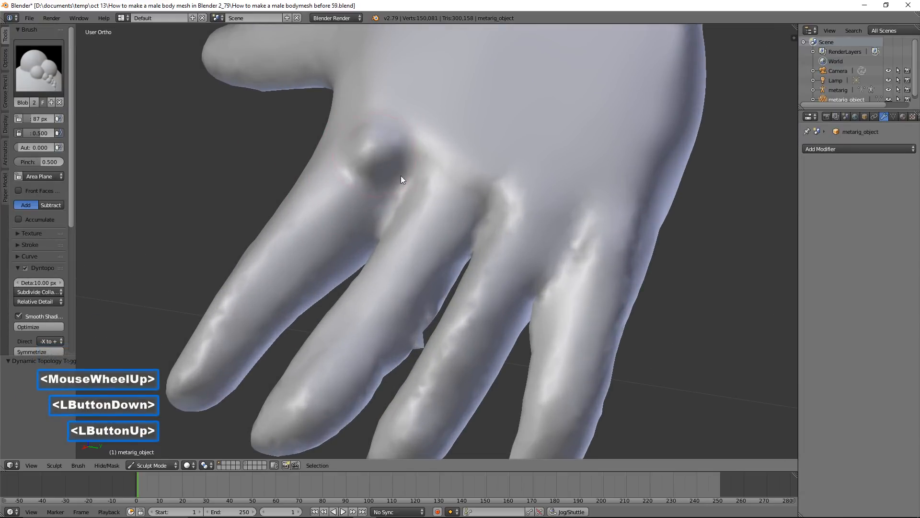
left_click(459, 206)
left_click_drag(537, 260, 537, 258)
left_click_drag(611, 284, 613, 286)
Add Blob bumps for the middle joints of the four fingers and the knuckles of the thumb
mouse_move(282, 297)
left_mouse_down()
mouse_move(273, 299)
mouse_move(278, 287)
left_mouse_up()
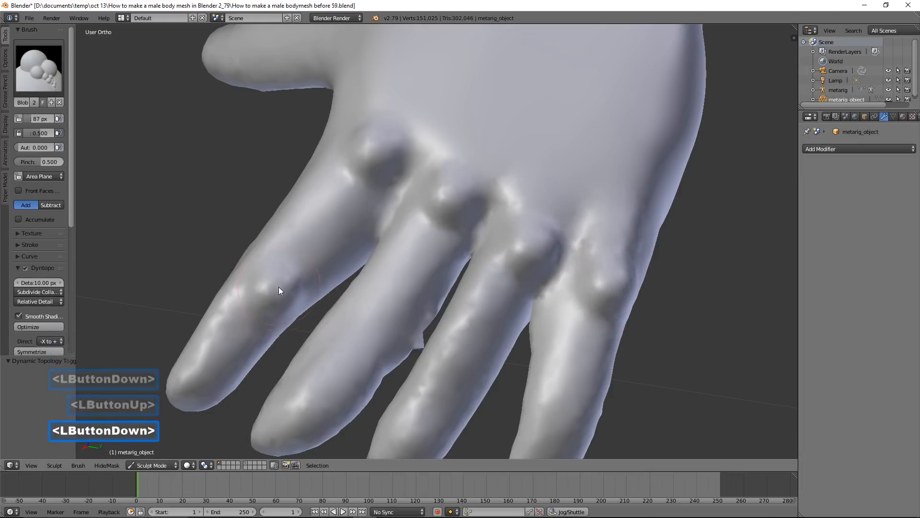
left_click_drag(350, 340, 383, 350)
left_click_drag(443, 391, 445, 390)
scroll(520, 390, "down", 2)
mouse_move(515, 370)
left_mouse_down()
mouse_move(523, 360)
mouse_move(511, 353)
left_mouse_up()
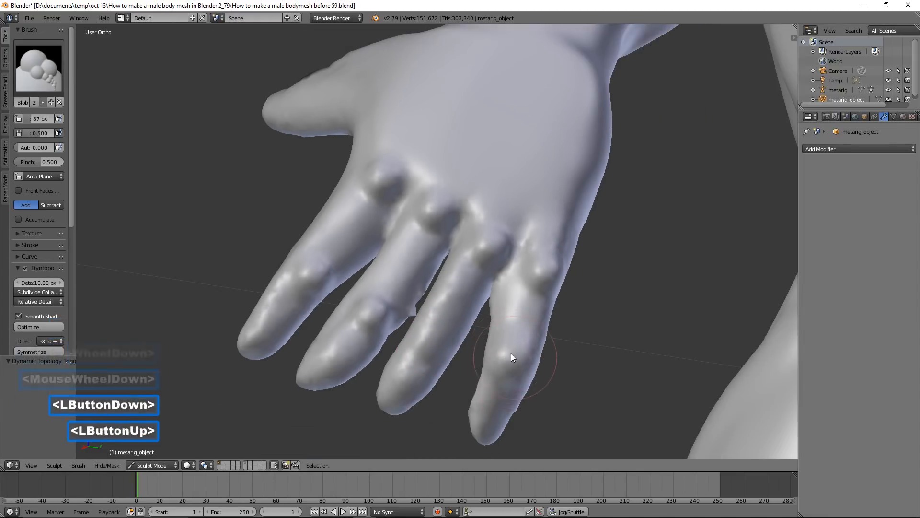
scroll(411, 173, "down", 2)
mouse_move(413, 175)
middle_mouse_down()
mouse_move(452, 189)
mouse_move(431, 191)
middle_mouse_up()
mouse_move(277, 189)
left_mouse_down()
mouse_move(272, 184)
mouse_move(330, 200)
left_mouse_up()
middle_click_drag(469, 243, 433, 237)
Reduce the Blob brush radius to 33 px and raise tendons from the wrist along the index and middle fingers
key("f")
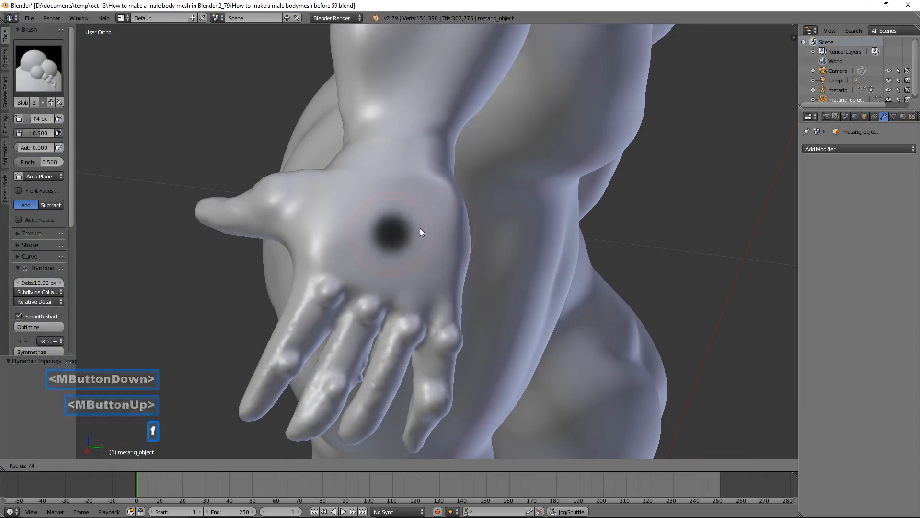
left_click(404, 228)
left_click_drag(382, 146, 360, 191)
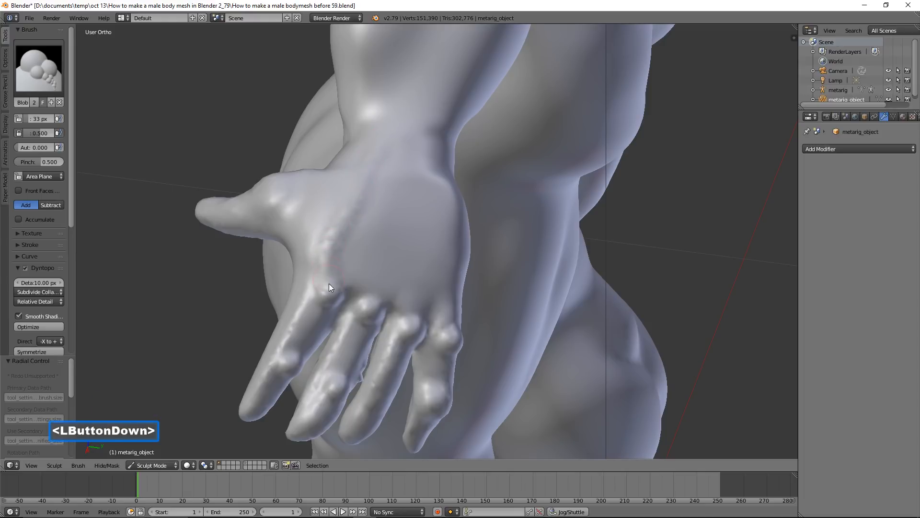
left_click_drag(263, 396, 342, 176)
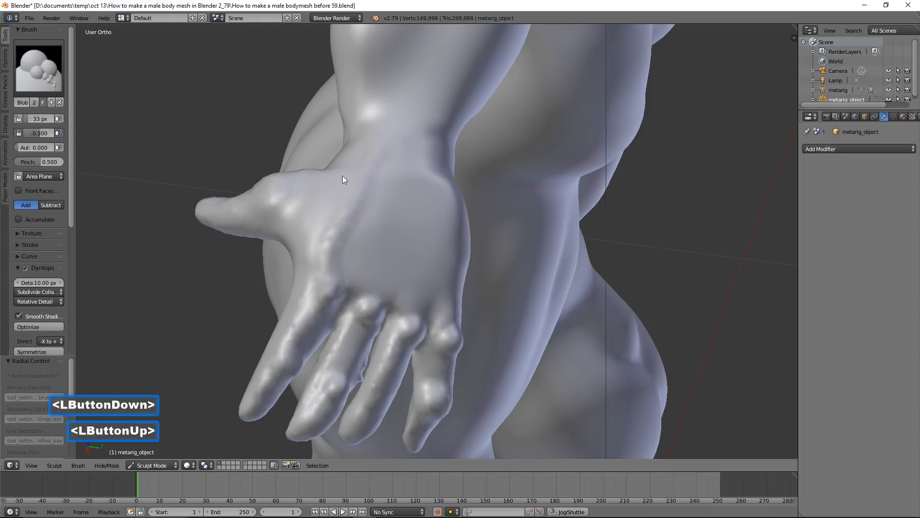
mouse_move(342, 259)
left_mouse_down()
mouse_move(382, 154)
mouse_move(406, 180)
mouse_move(405, 156)
mouse_move(364, 308)
left_mouse_up()
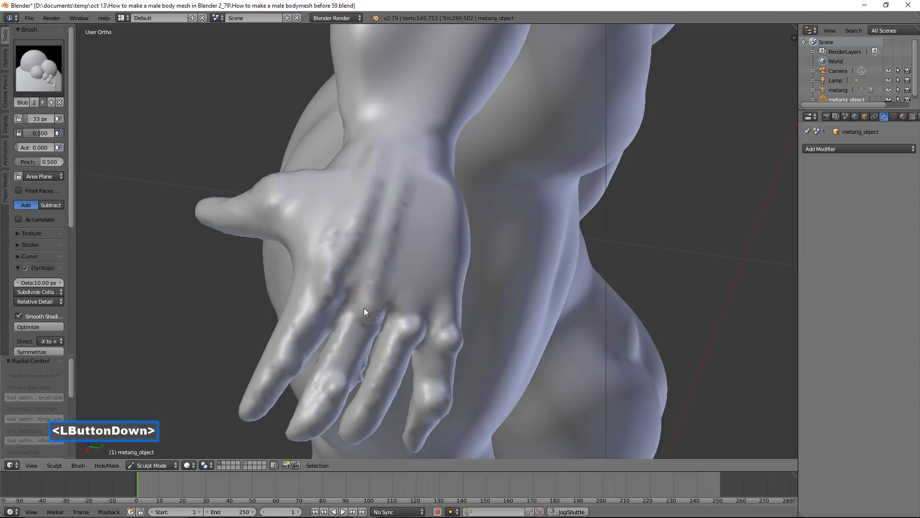
left_click_drag(326, 414, 370, 225)
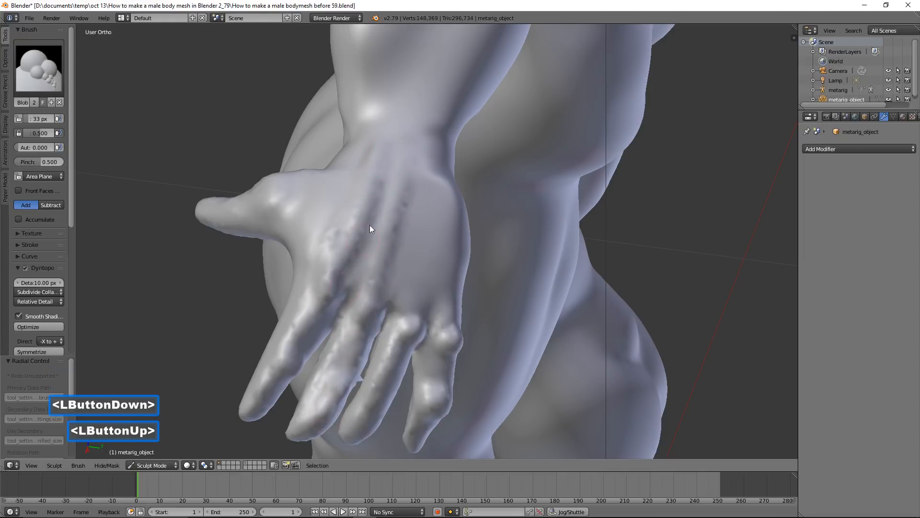
Raise the remaining tendons on the back of the hand, running from the wrist to the ring and little fingers
mouse_move(405, 163)
left_mouse_down()
mouse_move(376, 302)
mouse_move(406, 160)
mouse_move(388, 246)
left_mouse_up()
left_click_drag(381, 286, 445, 286)
mouse_move(445, 285)
middle_mouse_down()
mouse_move(414, 270)
mouse_move(342, 397)
middle_mouse_up()
left_click_drag(342, 397, 404, 302)
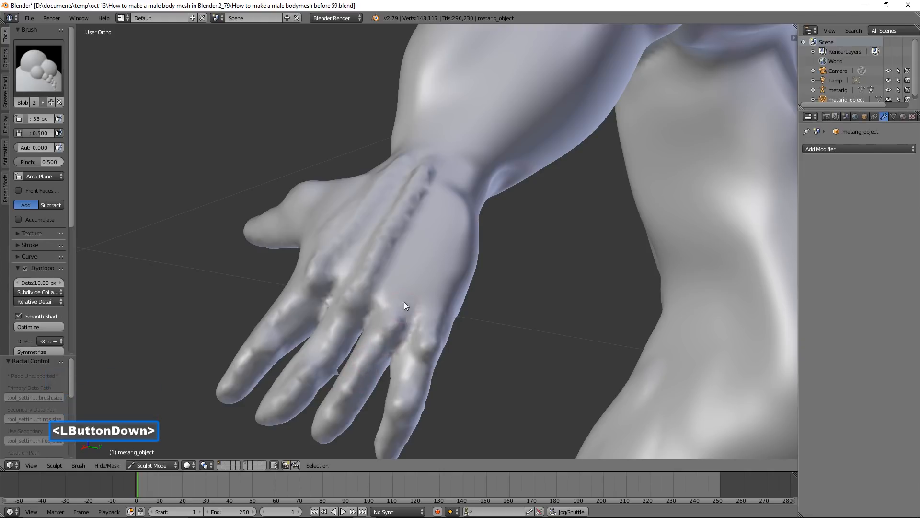
mouse_move(388, 333)
left_mouse_down()
mouse_move(431, 177)
mouse_move(444, 214)
mouse_move(439, 265)
mouse_move(399, 428)
mouse_move(454, 173)
left_mouse_up()
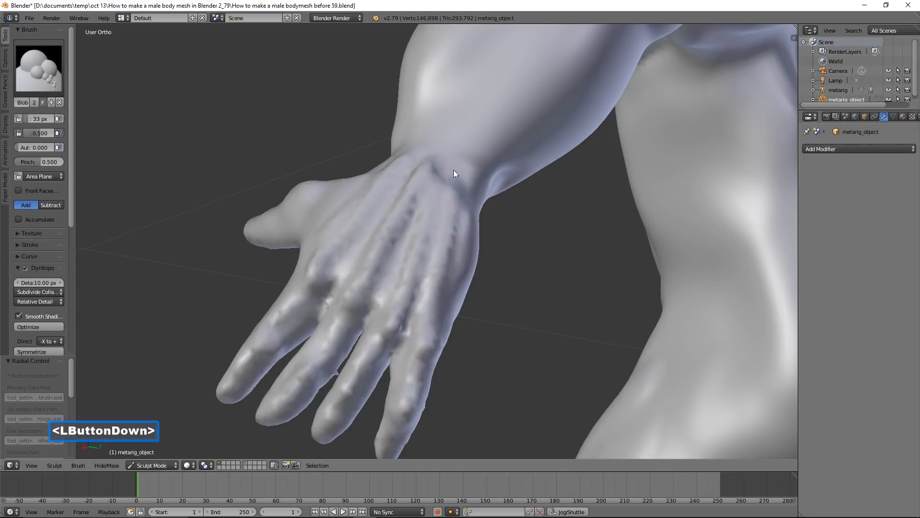
left_click_drag(435, 290, 432, 275)
Raise a tendon along the back of the thumb from the wrist toward its tip
mouse_move(435, 195)
left_mouse_down()
mouse_move(401, 288)
mouse_move(339, 251)
left_mouse_up()
mouse_move(340, 250)
middle_mouse_down()
mouse_move(350, 245)
mouse_move(338, 215)
middle_mouse_up()
left_click_drag(341, 186, 281, 220)
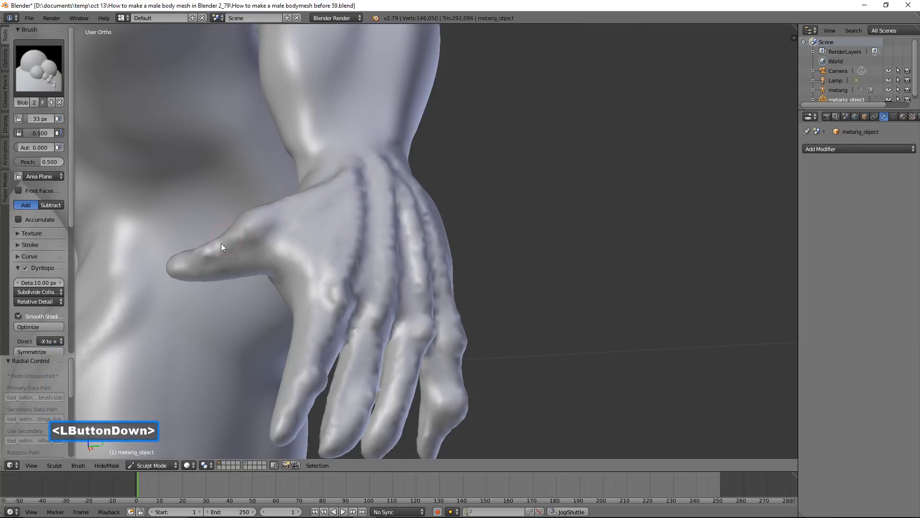
left_click_drag(221, 243, 390, 230)
Switch to the Flatten/Contrast brush at 54 px and flatten the middle of the palm
middle_click_drag(603, 281, 561, 262)
scroll(561, 262, "down", 1)
scroll(561, 259, "down", 6)
middle_click_drag(487, 255, 537, 265)
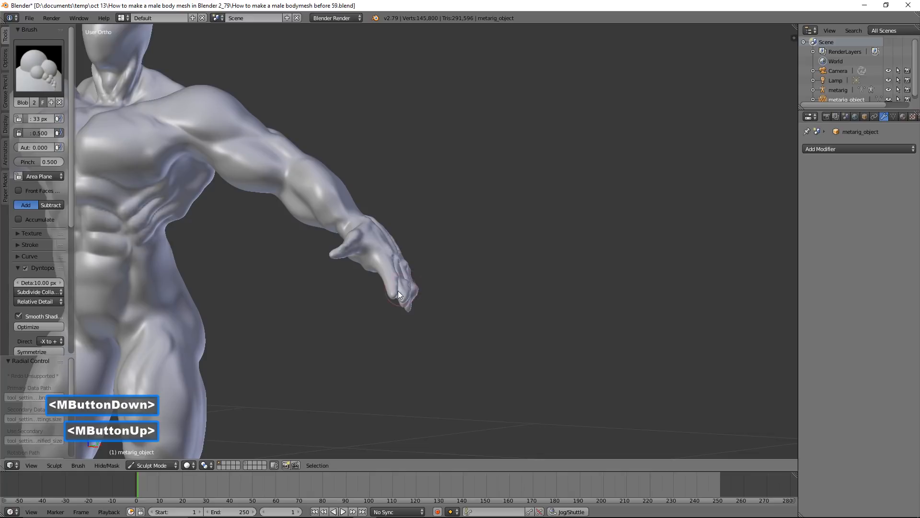
middle_click_drag(354, 301, 526, 226, "shift")
scroll(529, 266, "up", 3)
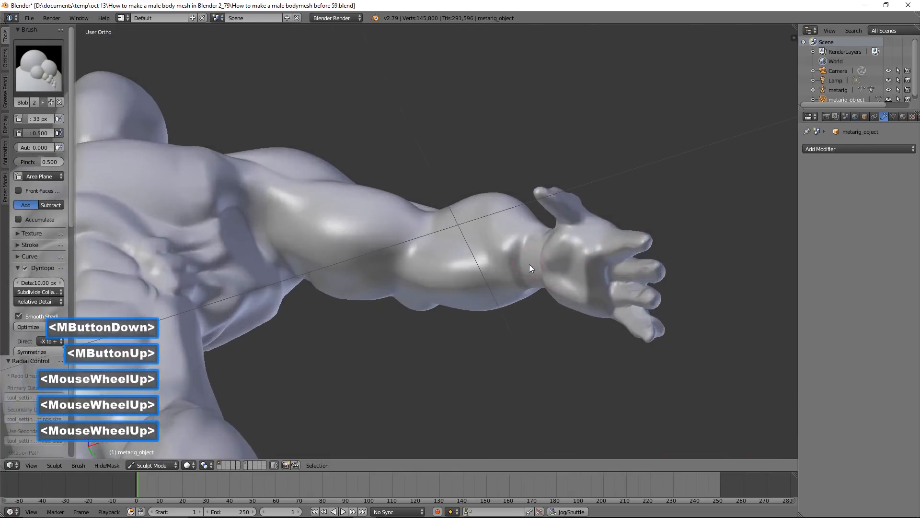
scroll(529, 268, "up", 1)
mouse_move(615, 277)
middle_mouse_down("shift")
mouse_move(508, 255)
mouse_move(457, 260)
middle_mouse_up("shift")
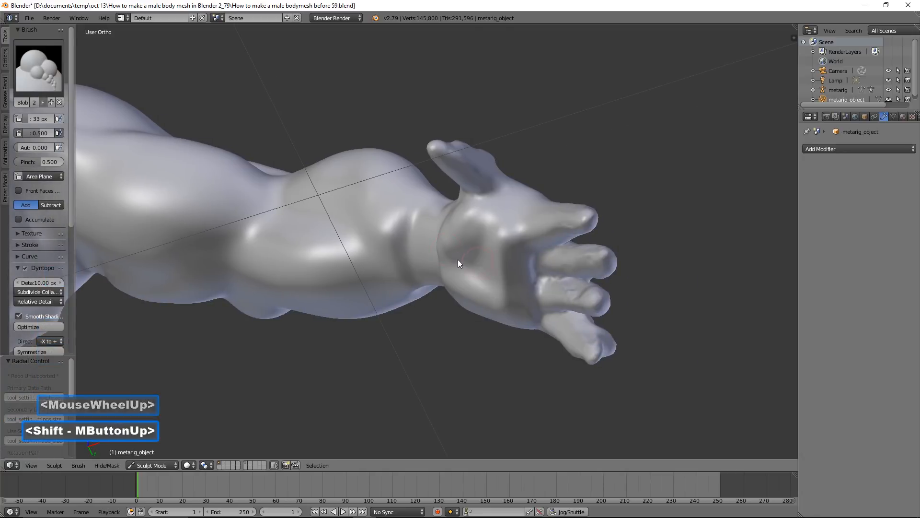
left_click(42, 74)
left_click(230, 132)
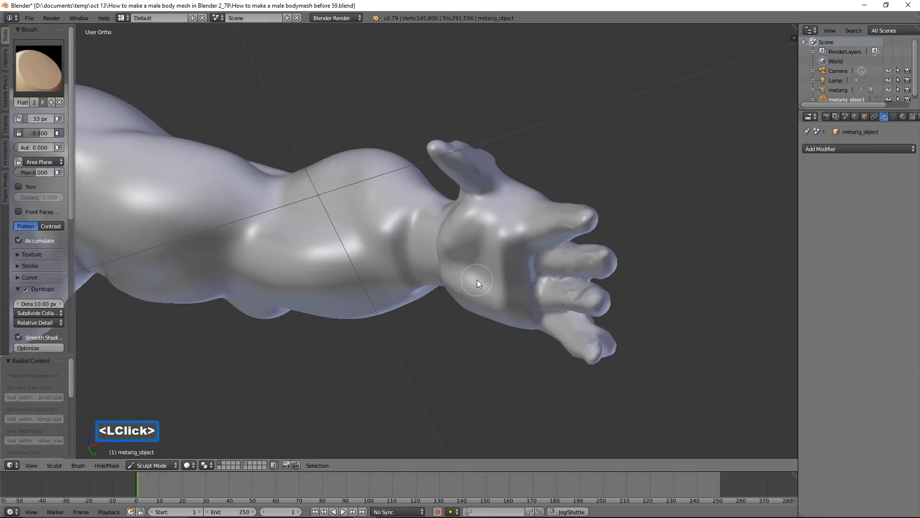
key("f")
left_click(489, 262)
left_click_drag(490, 261, 498, 265)
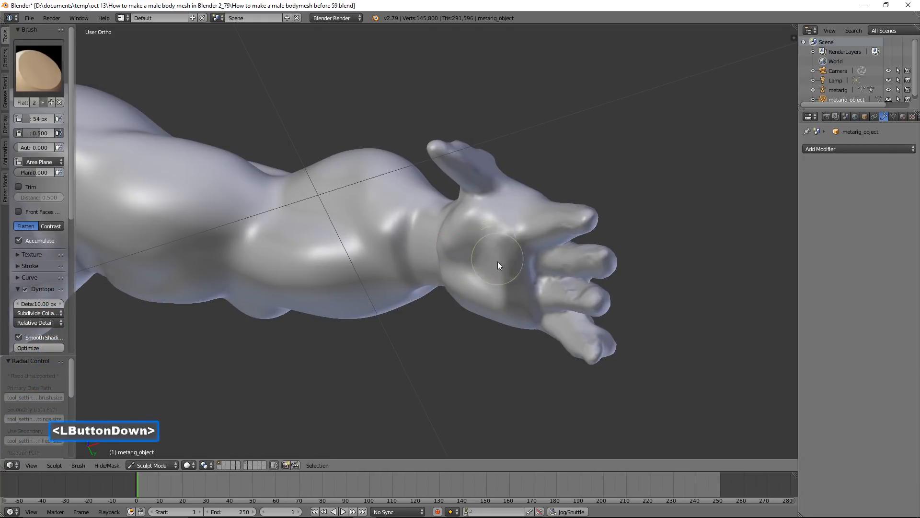
mouse_move(498, 299)
left_mouse_down()
mouse_move(496, 247)
mouse_move(505, 286)
mouse_move(503, 279)
left_mouse_up()
middle_click_drag(504, 278, 518, 314)
Flatten the heel of the palm below the little finger and the hollow beside the thumb base
left_click(523, 316)
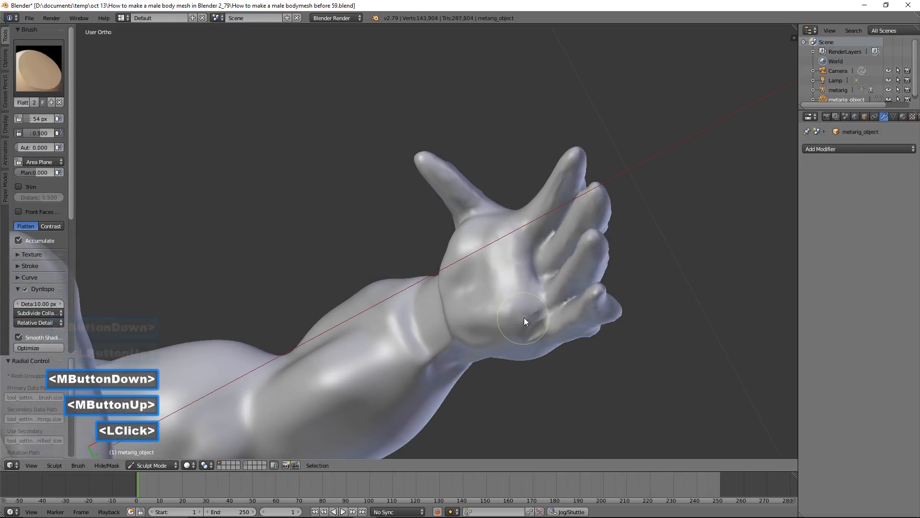
left_click_drag(532, 320, 528, 328, "shift")
mouse_move(505, 275)
left_mouse_down()
mouse_move(514, 277)
mouse_move(503, 246)
mouse_move(493, 280)
left_mouse_up()
mouse_move(493, 275)
middle_mouse_down()
mouse_move(520, 300)
mouse_move(481, 268)
mouse_move(462, 310)
mouse_move(484, 235)
middle_mouse_up()
mouse_move(484, 235)
left_mouse_down()
mouse_move(510, 223)
mouse_move(485, 280)
mouse_move(512, 235)
mouse_move(499, 274)
mouse_move(522, 230)
mouse_move(502, 281)
left_mouse_up()
Switch to the Clay Strips brush and build up the fleshy pad at the base of the thumb
left_click(37, 67)
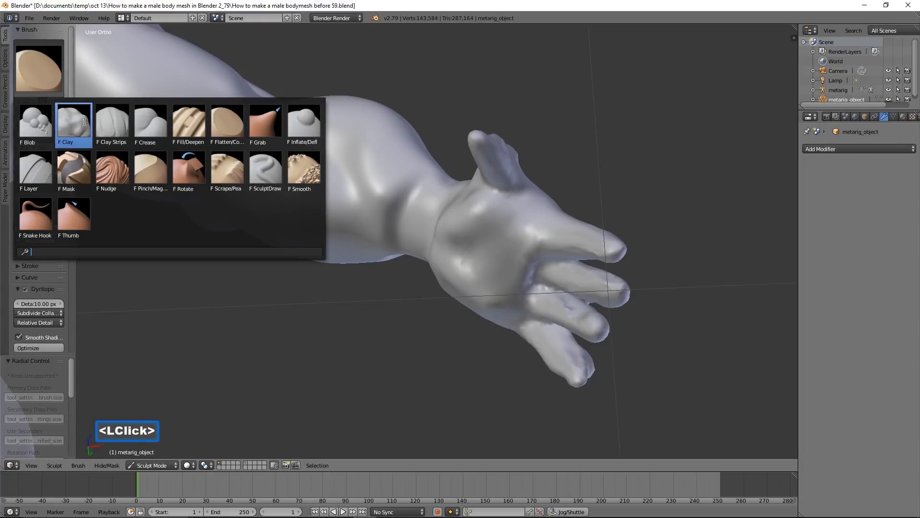
left_click(108, 122)
mouse_move(505, 246)
left_mouse_down()
mouse_move(511, 234)
mouse_move(470, 268)
mouse_move(468, 230)
mouse_move(508, 224)
mouse_move(461, 269)
mouse_move(492, 278)
left_mouse_up()
middle_click_drag(496, 246, 496, 253)
mouse_move(480, 236)
left_mouse_down("shift")
mouse_move(469, 232)
mouse_move(496, 257)
left_mouse_up("shift")
scroll(509, 261, "up", 2)
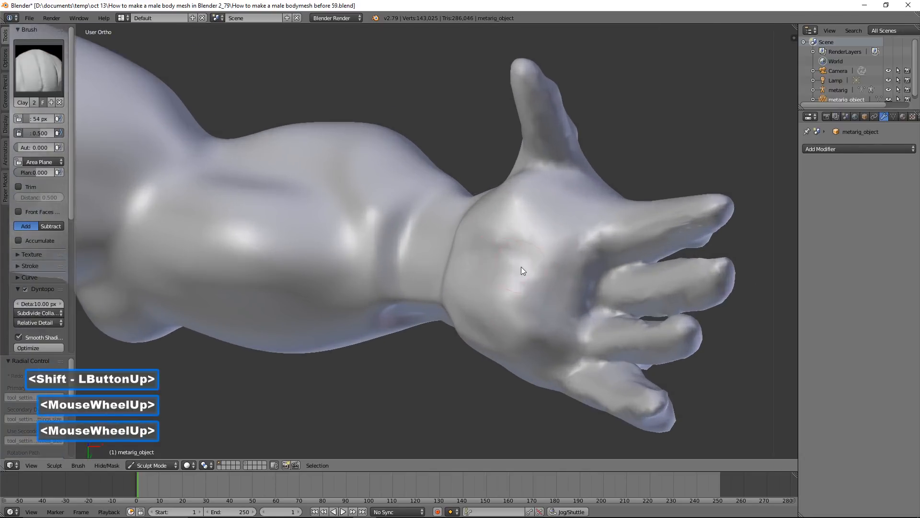
Shape the palm's creases and pads with Clay Strips, including the area at the base of the index finger
left_click_drag(561, 271, 533, 262, "ctrl")
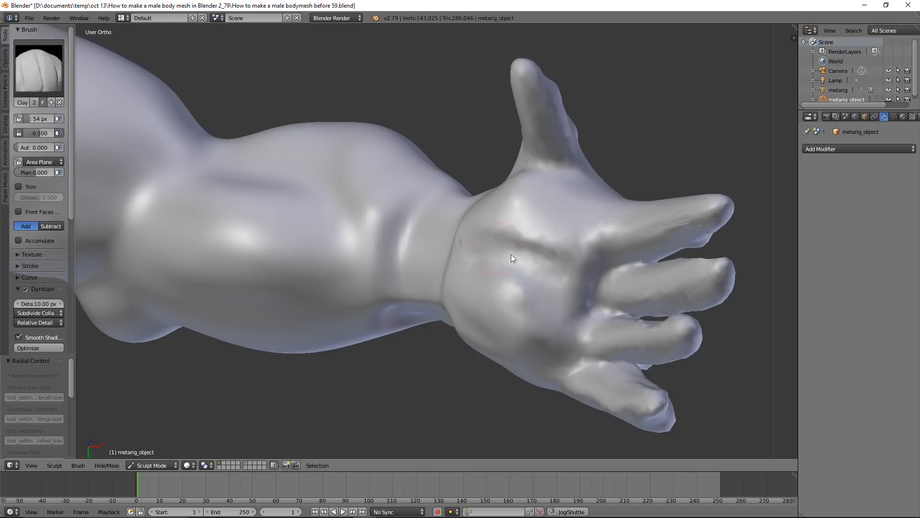
left_click_drag(504, 246, 545, 232, "ctrl")
mouse_move(545, 233)
middle_mouse_down()
mouse_move(570, 263)
mouse_move(574, 238)
middle_mouse_up()
mouse_move(548, 283)
left_mouse_down()
mouse_move(582, 236)
mouse_move(504, 329)
mouse_move(567, 242)
mouse_move(571, 258)
left_mouse_up()
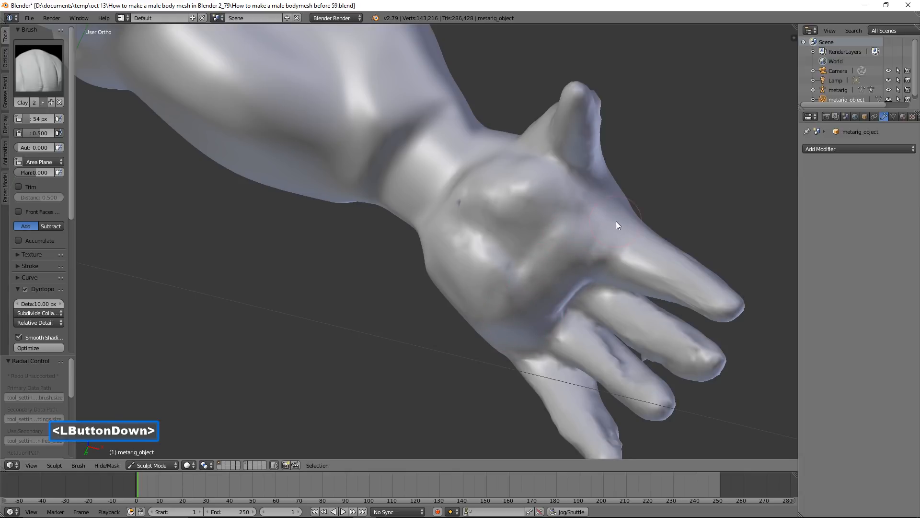
left_click_drag(616, 221, 580, 279)
scroll(678, 195, "down", 2)
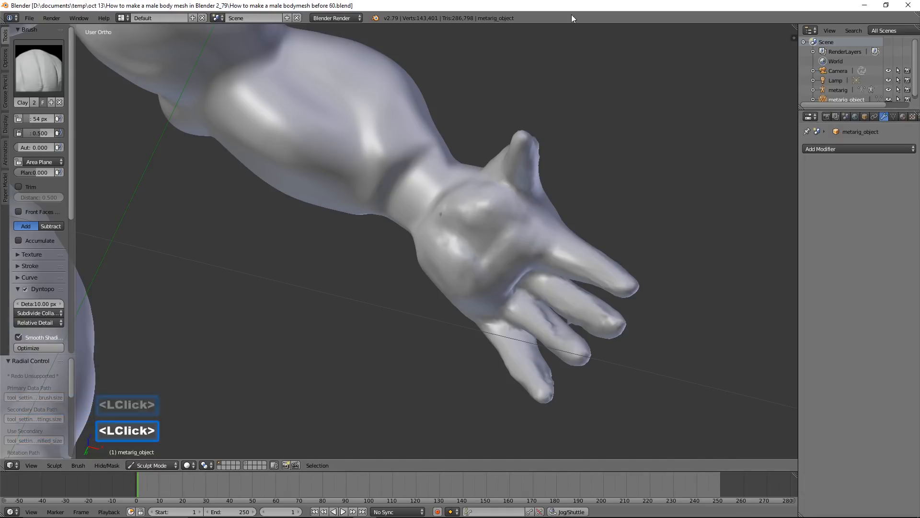
Examine the forearm, wrist and back of the hand from several angles
mouse_move(402, 159)
left_mouse_down("shift")
mouse_move(392, 160)
mouse_move(377, 200)
mouse_move(373, 167)
mouse_move(425, 153)
mouse_move(408, 210)
left_mouse_up("shift")
mouse_move(413, 146)
left_mouse_down("shift")
mouse_move(368, 207)
mouse_move(378, 196)
left_mouse_up("shift")
scroll(448, 149, "down", 3)
mouse_move(448, 149)
middle_mouse_down()
mouse_move(481, 157)
mouse_move(384, 214)
mouse_move(439, 214)
mouse_move(477, 187)
mouse_move(484, 215)
mouse_move(459, 174)
mouse_move(459, 146)
mouse_move(501, 139)
mouse_move(526, 160)
mouse_move(473, 216)
mouse_move(485, 220)
mouse_move(410, 243)
middle_mouse_up()
scroll(449, 208, "down", 1)
scroll(476, 192, "up", 2)
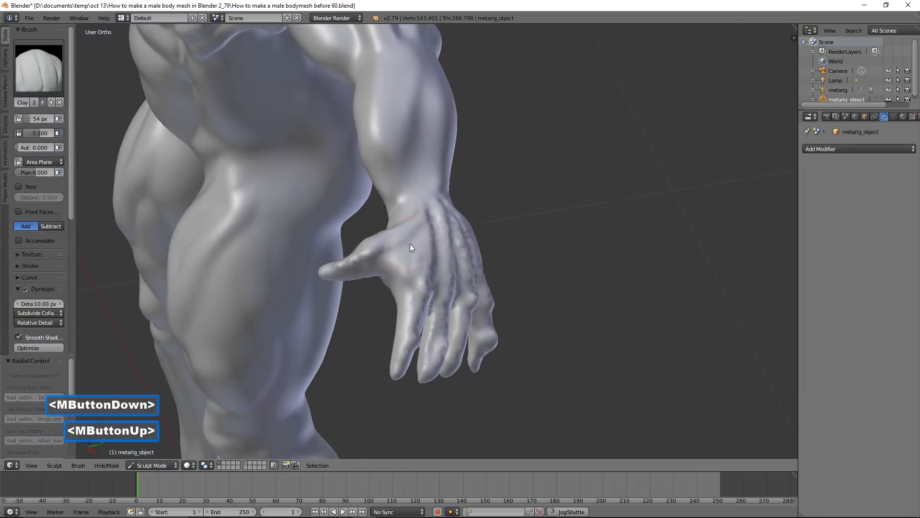
Set the Clay Strips brush radius to 116 px and look over the tendons and knuckles up close
key("f")
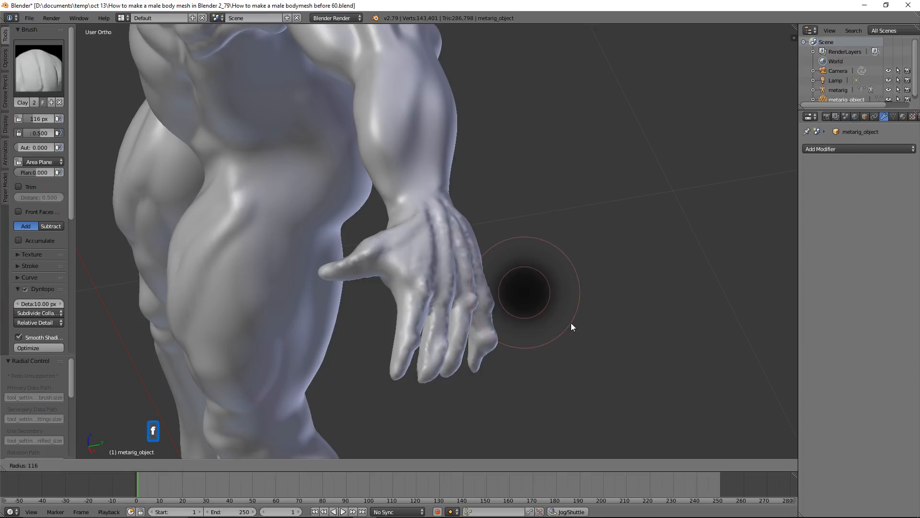
left_click(572, 323)
scroll(561, 316, "up", 1)
scroll(562, 316, "up", 2)
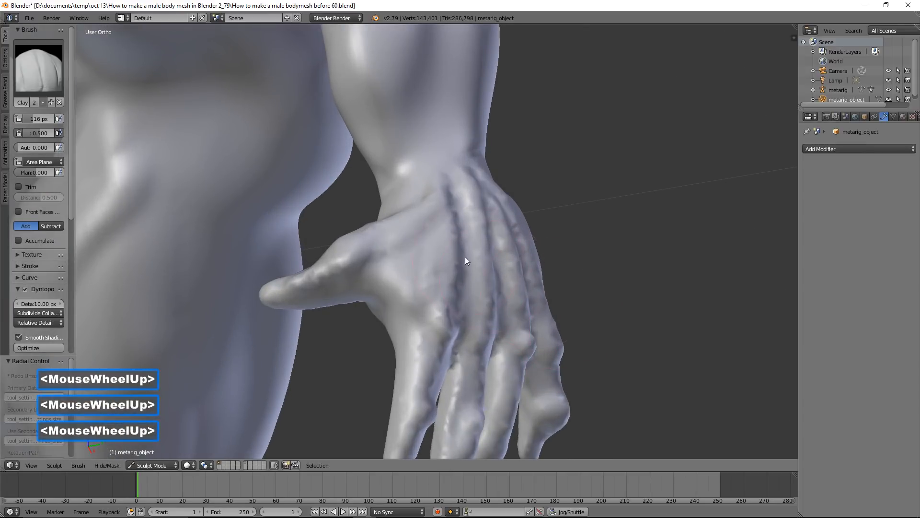
left_click(467, 243, "shift")
double_click(483, 305, "shift")
mouse_move(514, 290)
middle_mouse_down()
mouse_move(566, 285)
mouse_move(551, 293)
middle_mouse_up()
left_click(555, 345, "shift")
Examine the palm, the whole arm and the upper body from the palm side and the front
scroll(555, 326, "down", 2)
mouse_move(488, 315)
middle_mouse_down()
mouse_move(568, 302)
mouse_move(514, 292)
mouse_move(549, 255)
mouse_move(601, 255)
mouse_move(547, 314)
mouse_move(543, 295)
mouse_move(570, 270)
middle_mouse_up()
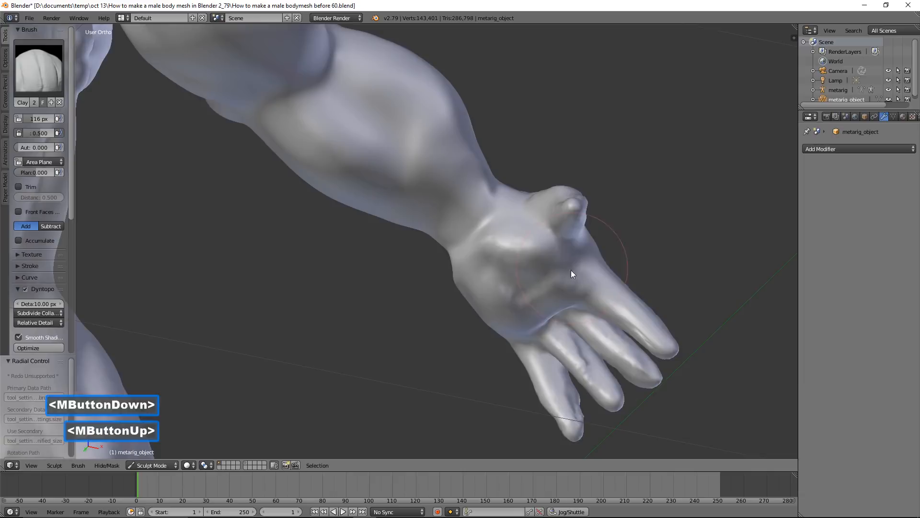
scroll(540, 260, "up", 2)
mouse_move(540, 259)
left_mouse_down("shift")
mouse_move(514, 255)
mouse_move(540, 218)
mouse_move(518, 271)
mouse_move(507, 273)
mouse_move(530, 234)
mouse_move(541, 265)
left_mouse_up("shift")
mouse_move(541, 264)
middle_mouse_down()
mouse_move(555, 232)
mouse_move(486, 286)
mouse_move(483, 302)
middle_mouse_up()
scroll(592, 267, "down", 3)
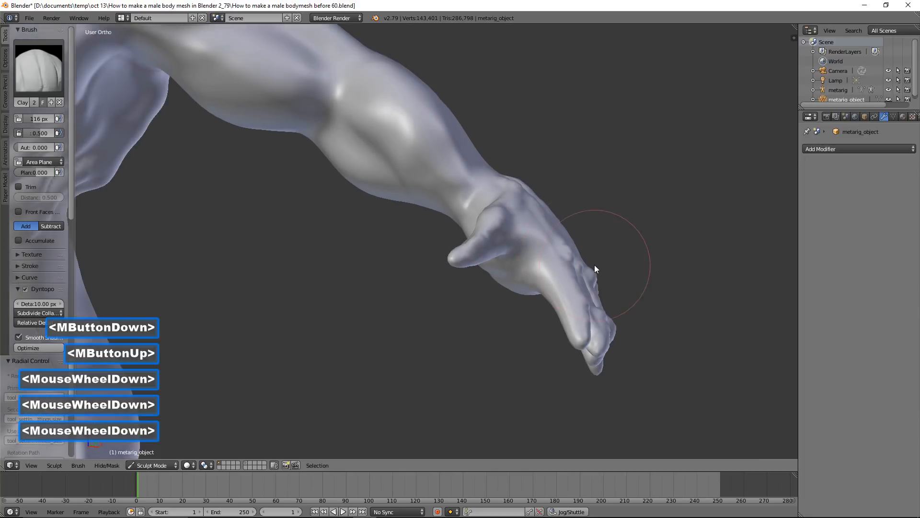
scroll(552, 213, "down", 2)
scroll(536, 204, "down", 2)
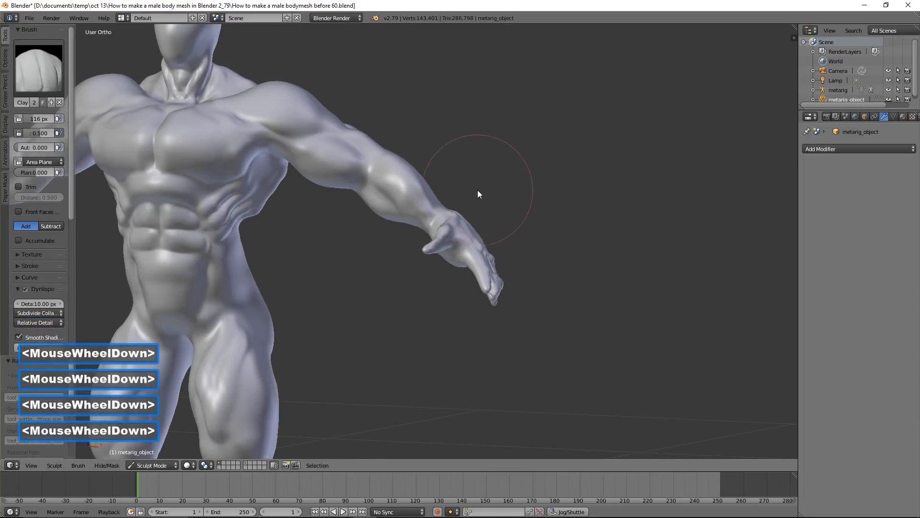
scroll(571, 201, "up", 2)
middle_click_drag(492, 209, 507, 246)
scroll(499, 247, "up", 1)
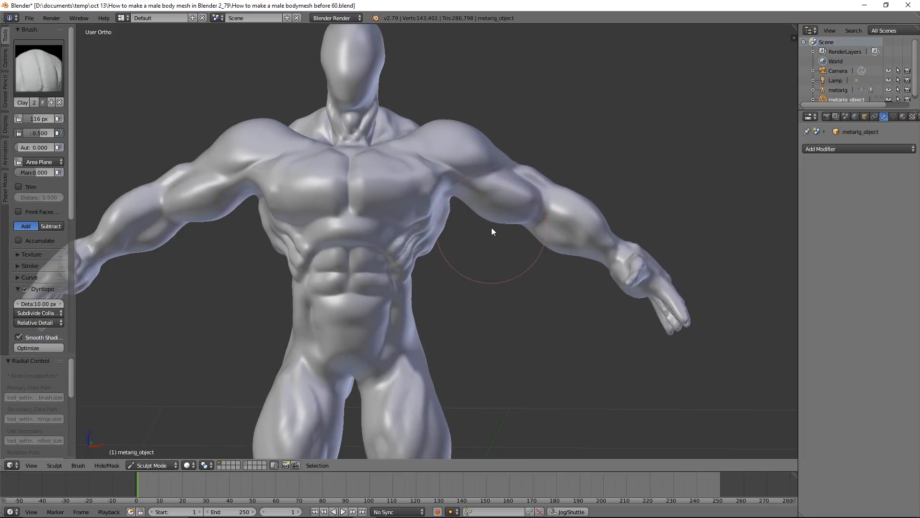
Switch to the Flatten/Contrast brush at 43 px and flatten the lower outer part of the pectoral muscle
scroll(487, 230, "up", 2)
scroll(494, 254, "up", 3)
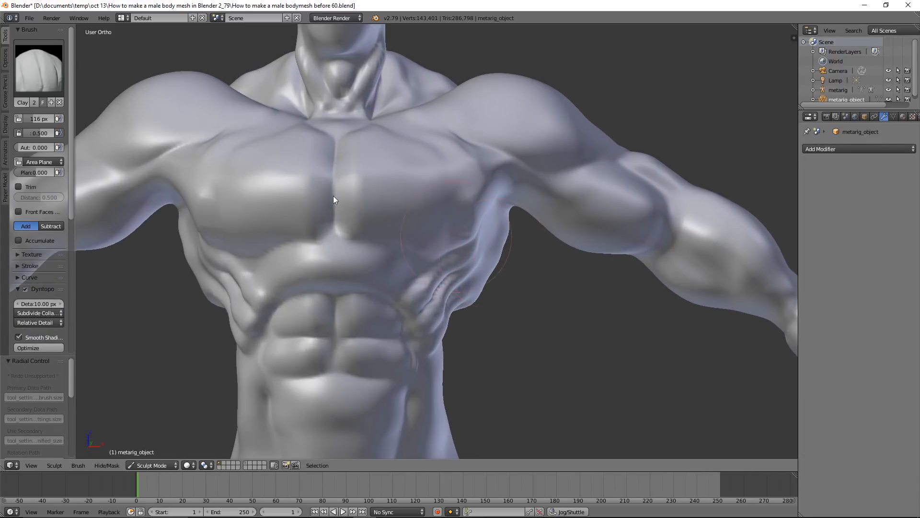
left_click(49, 77)
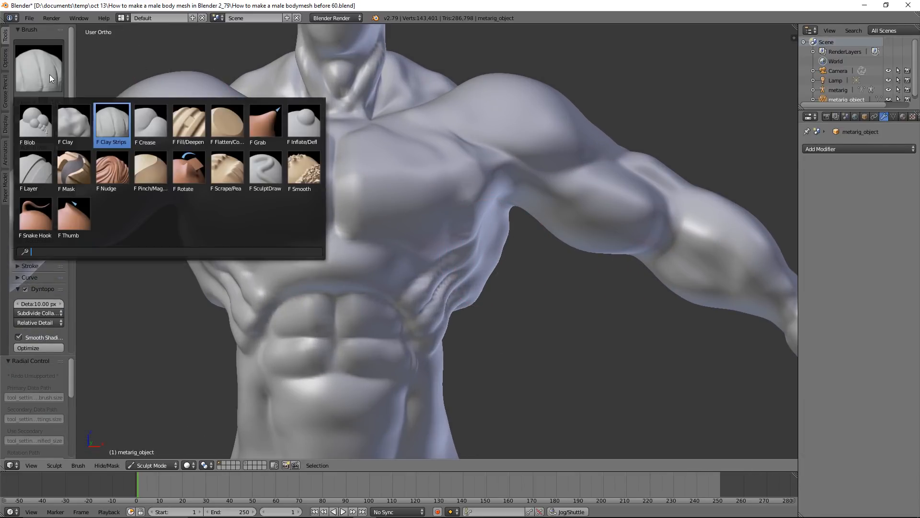
left_click(227, 122)
scroll(452, 247, "up", 2)
key("f")
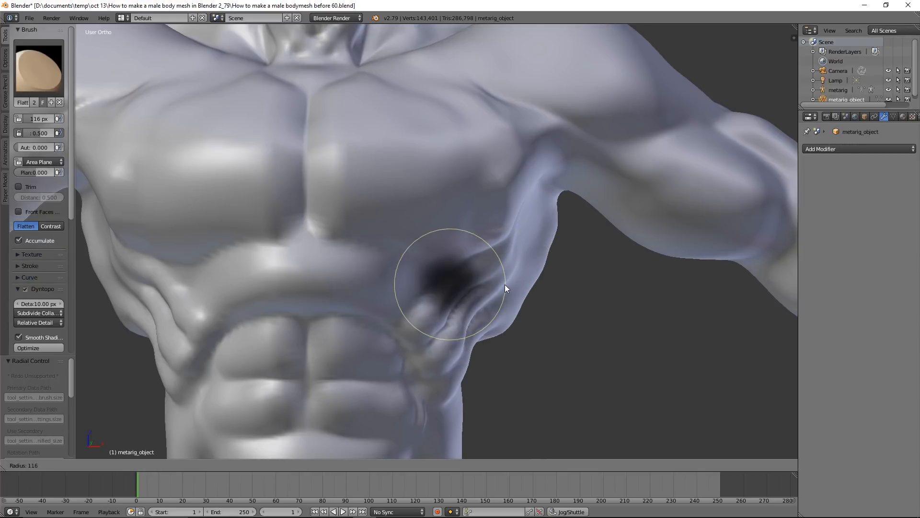
left_click(471, 286)
scroll(472, 281, "down", 3)
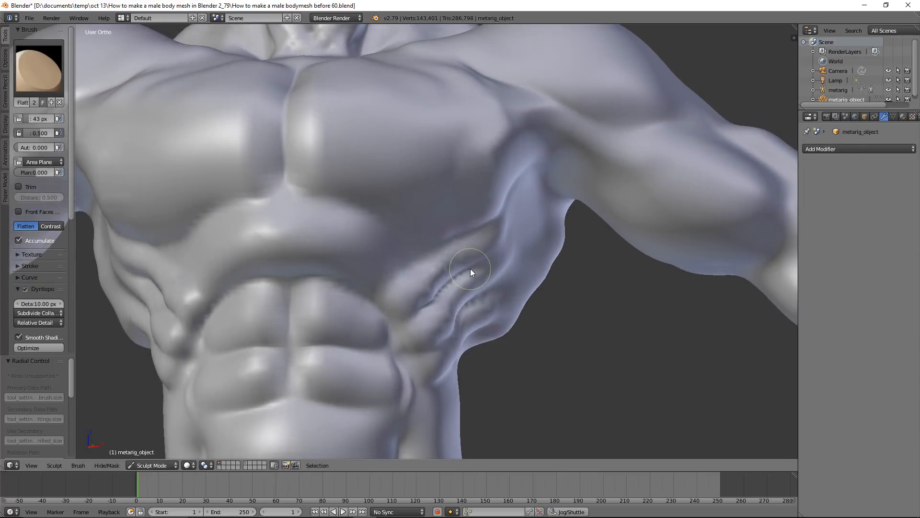
mouse_move(306, 161)
left_mouse_down()
mouse_move(312, 177)
mouse_move(370, 195)
left_mouse_up()
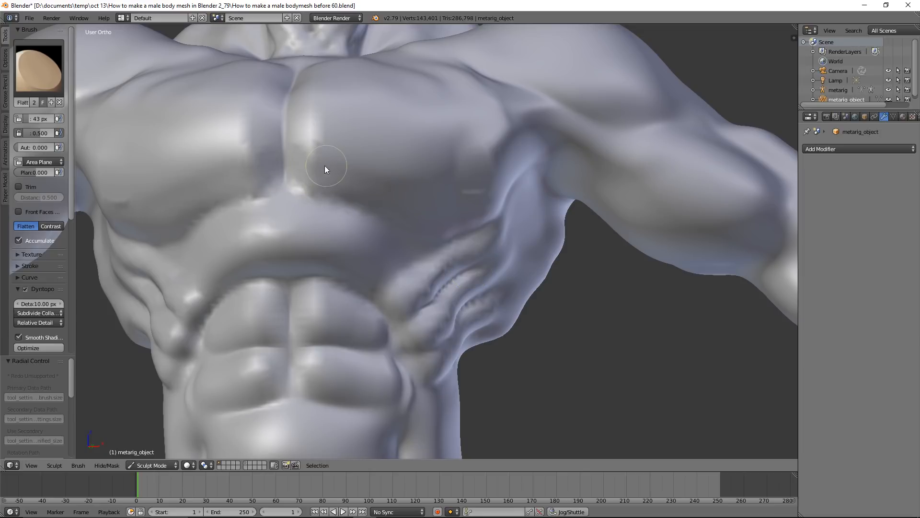
mouse_move(489, 198)
middle_mouse_down()
mouse_move(452, 179)
mouse_move(498, 170)
middle_mouse_up()
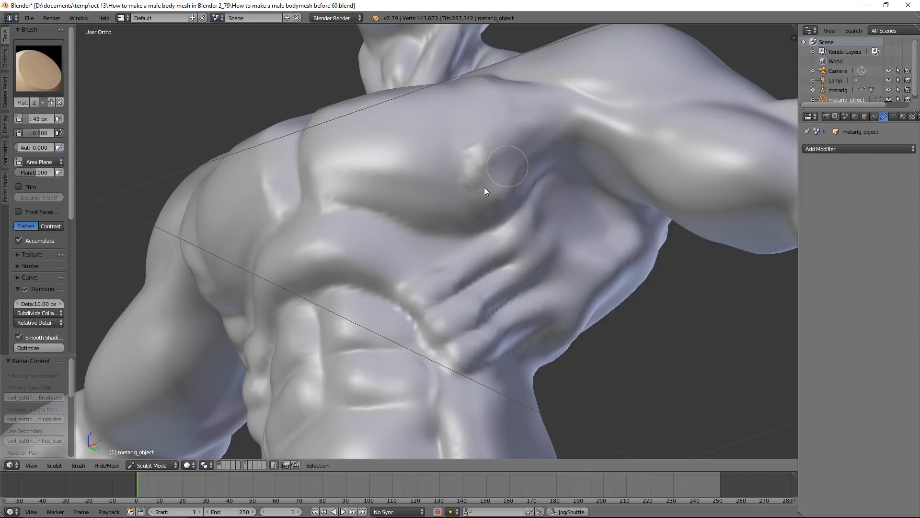
mouse_move(455, 196)
middle_mouse_down()
mouse_move(482, 190)
mouse_move(489, 170)
middle_mouse_up()
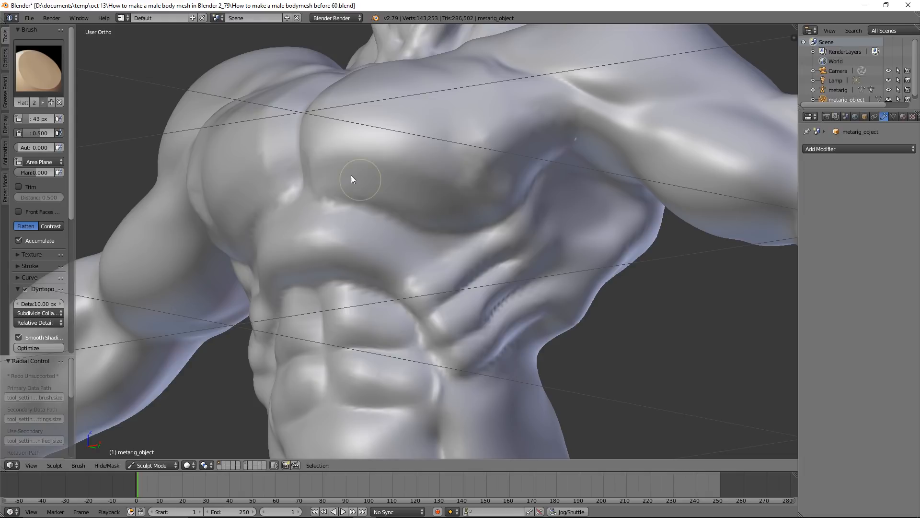
mouse_move(440, 192)
middle_mouse_down()
mouse_move(501, 213)
mouse_move(474, 199)
middle_mouse_up()
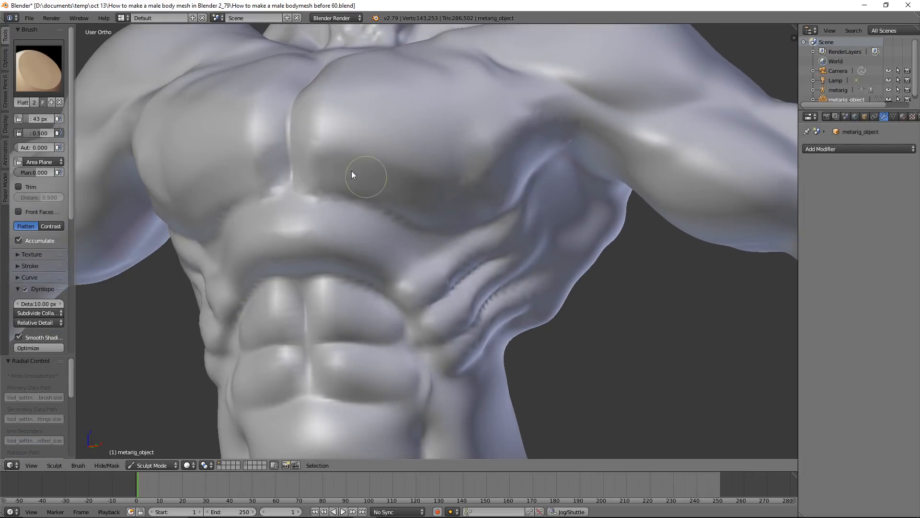
Switch to the Crease brush at 83 px and carve the inner and lower edges of the pectoral muscle out to the armpit
left_click(43, 74)
left_click(150, 123)
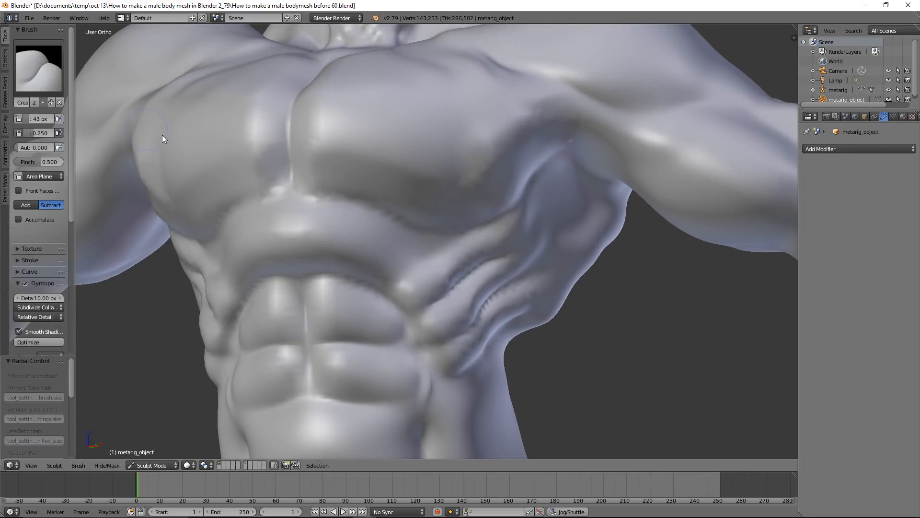
key("f")
left_click(353, 170)
mouse_move(328, 147)
left_mouse_down()
mouse_move(417, 172)
mouse_move(334, 149)
left_mouse_up()
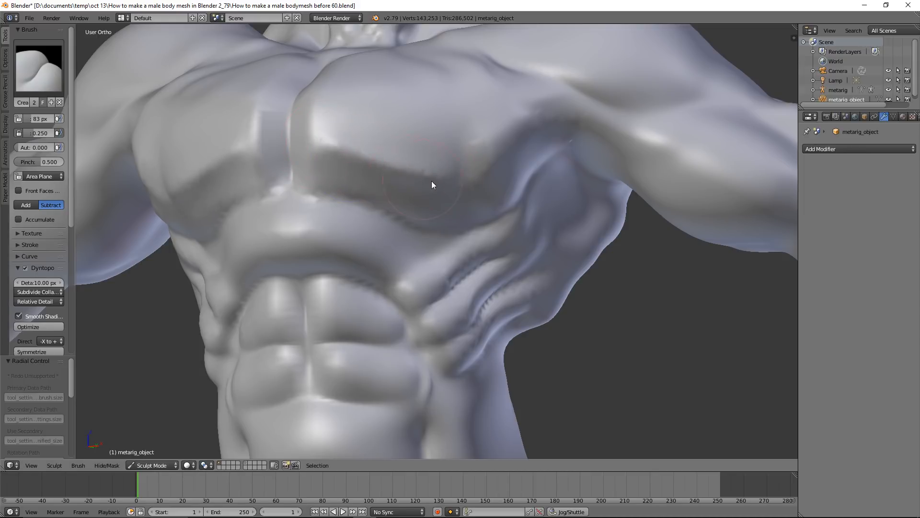
left_click_drag(483, 177, 535, 127)
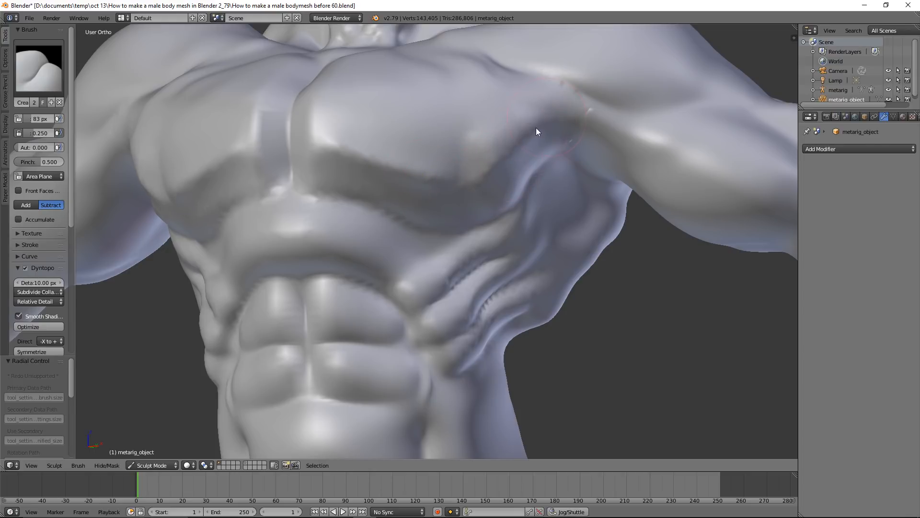
mouse_move(518, 167)
middle_mouse_down()
mouse_move(408, 197)
mouse_move(422, 188)
middle_mouse_up()
middle_click_drag(363, 181, 381, 172)
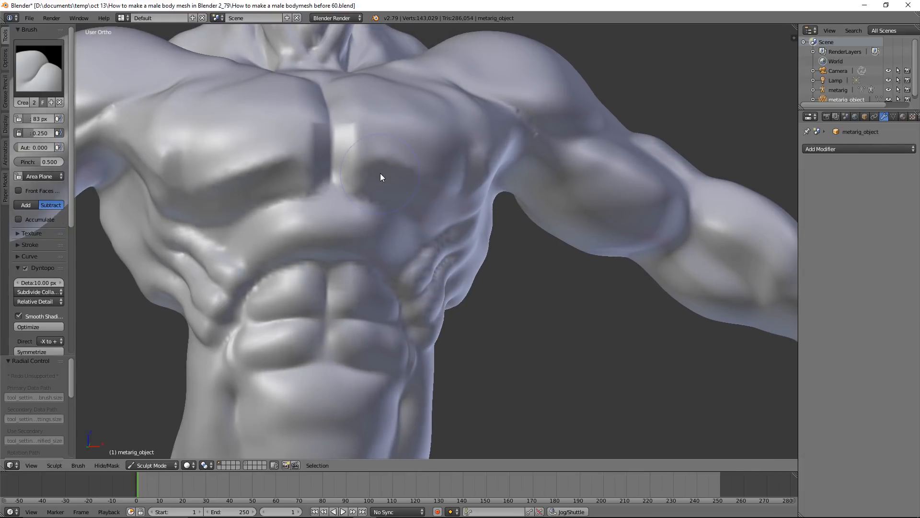
left_click_drag(366, 153, 354, 146)
Switch to the Flatten/Contrast brush at 42 px and flatten the arched band of the rib cage above the upper abdominal muscles
scroll(376, 155, "up", 1)
scroll(431, 164, "down", 3)
mouse_move(481, 187)
middle_mouse_down()
mouse_move(453, 197)
mouse_move(463, 212)
mouse_move(424, 192)
middle_mouse_up()
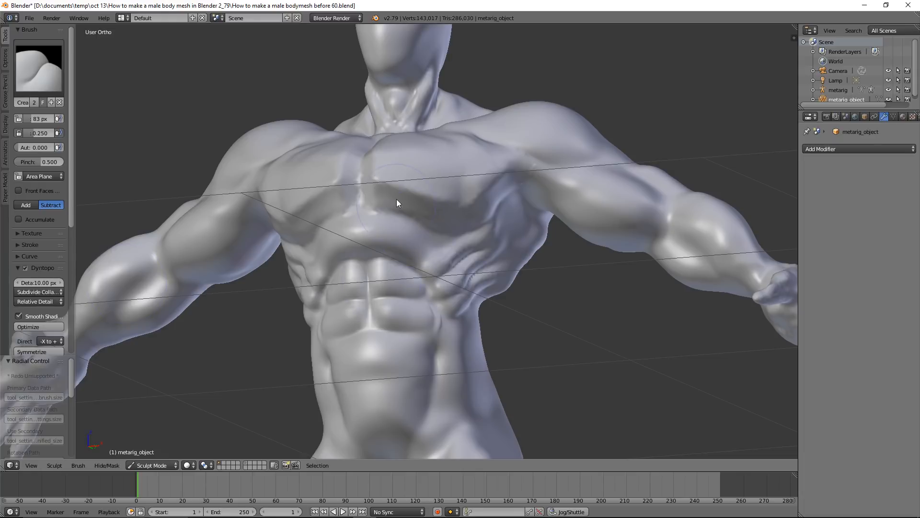
middle_click_drag(473, 215, 513, 199)
scroll(485, 229, "up", 1)
scroll(512, 201, "up", 2)
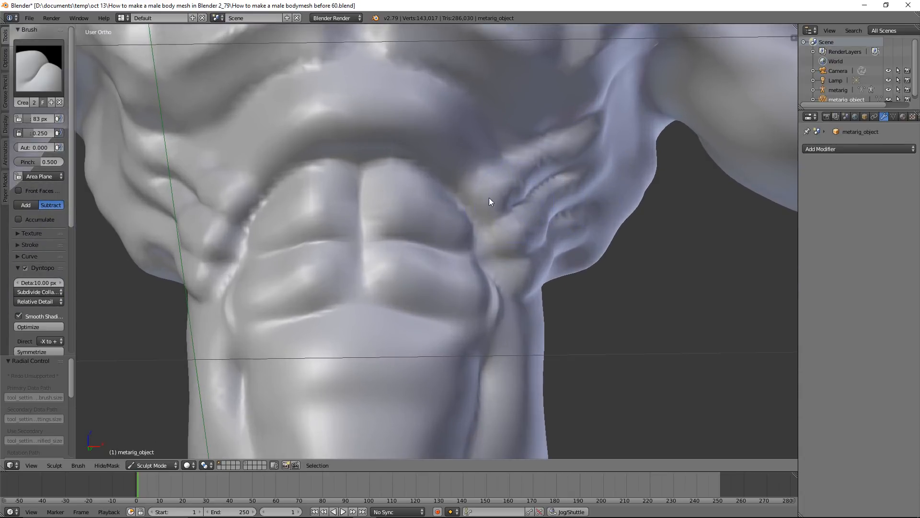
left_click(53, 73)
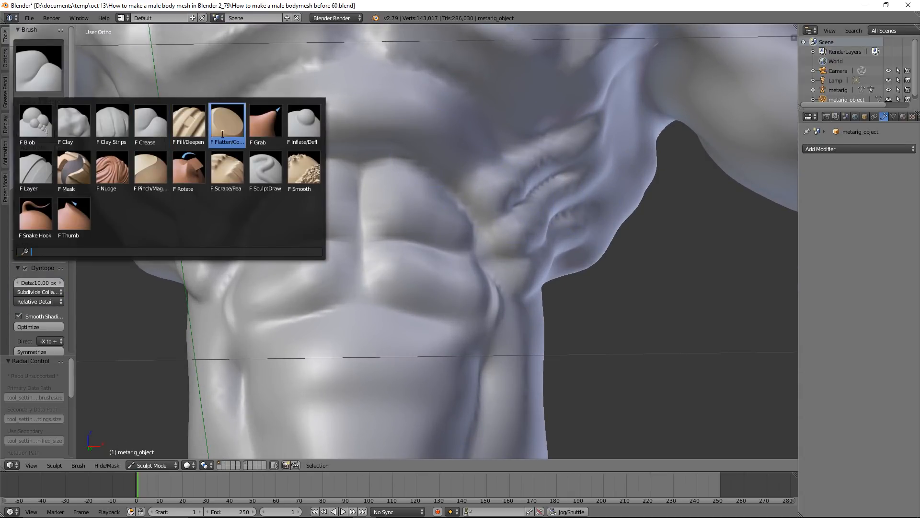
left_click(222, 128)
key("f")
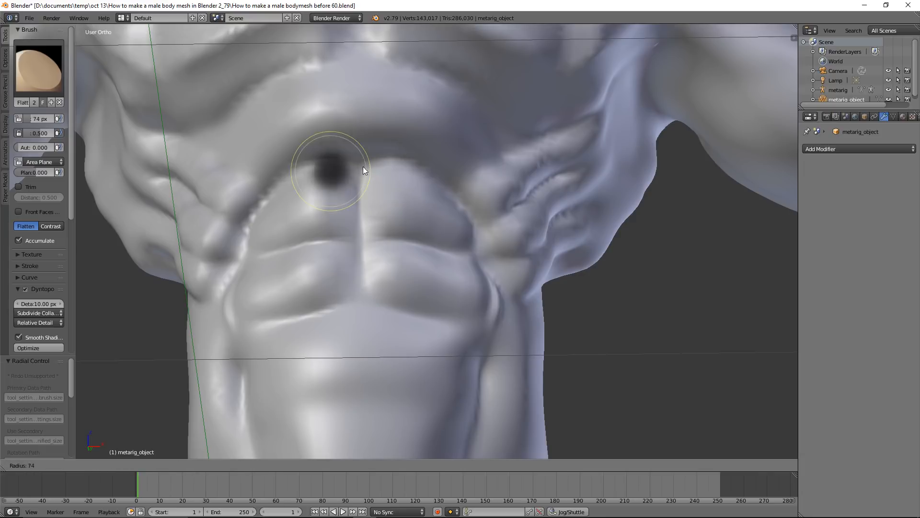
left_click(350, 165)
mouse_move(270, 145)
left_mouse_down()
mouse_move(366, 112)
mouse_move(454, 148)
mouse_move(341, 116)
mouse_move(283, 139)
mouse_move(449, 147)
left_mouse_up()
left_click_drag(378, 105, 257, 144)
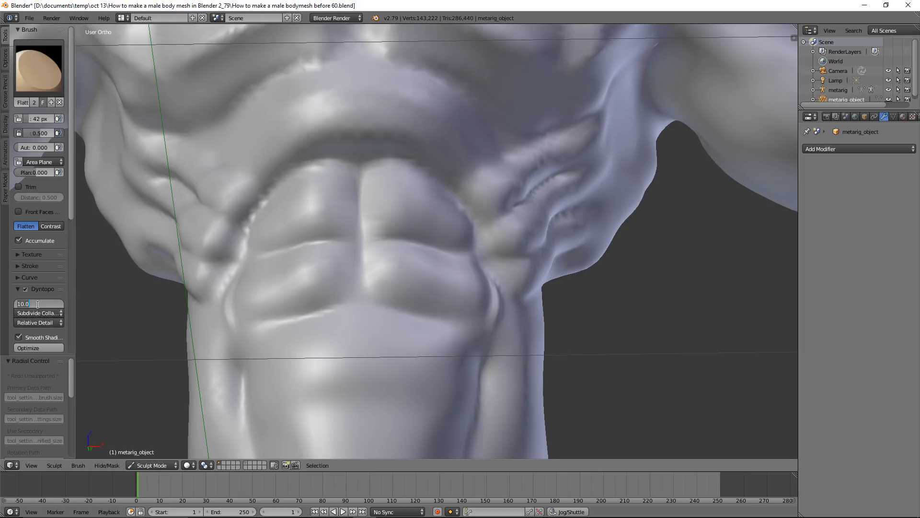
Set the dynamic topology detail size to 5.80 px and flatten the rib cage arch further between chest and abdominals
type("5.8")
key("Return")
mouse_move(270, 149)
left_mouse_down()
mouse_move(361, 112)
mouse_move(438, 143)
left_mouse_up()
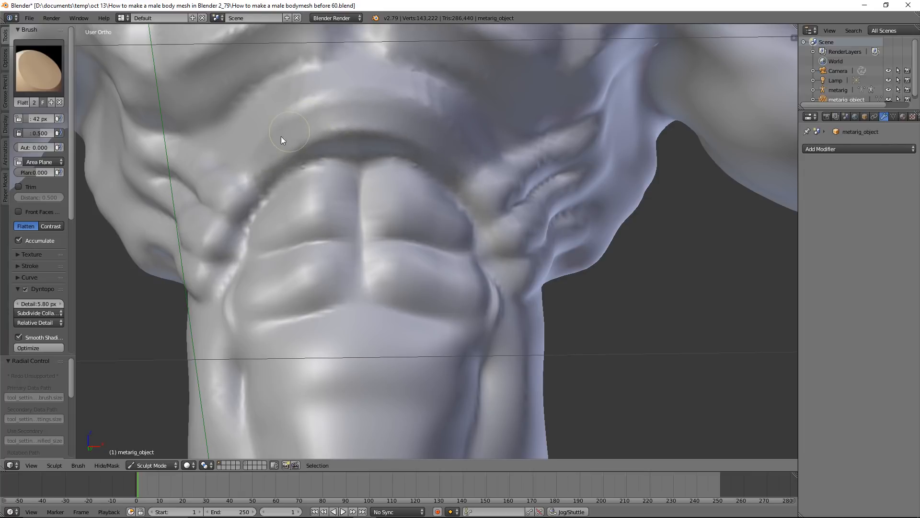
mouse_move(416, 123)
middle_mouse_down()
mouse_move(416, 145)
mouse_move(390, 138)
mouse_move(413, 128)
middle_mouse_up()
scroll(414, 128, "down", 2)
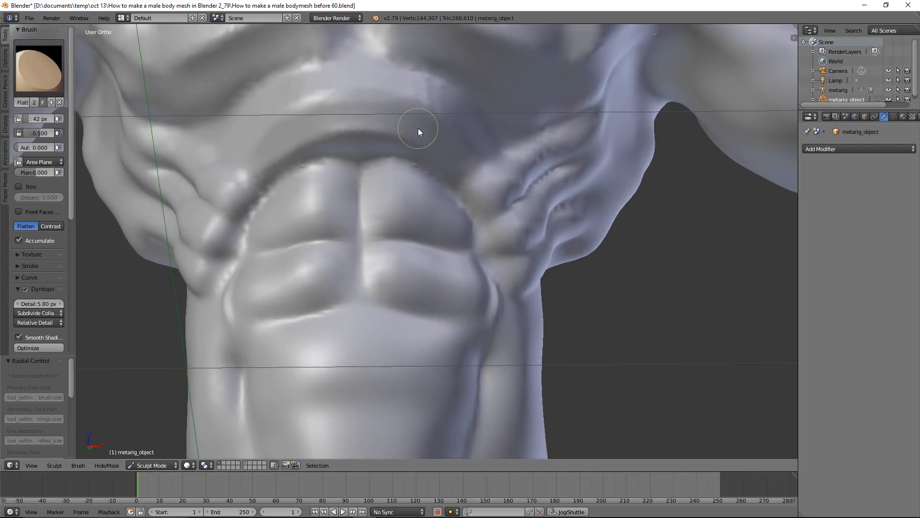
Switch to the Crease brush and carve a curved crease along the rib cage arch above the abdominals
left_click(57, 80)
left_click(150, 124)
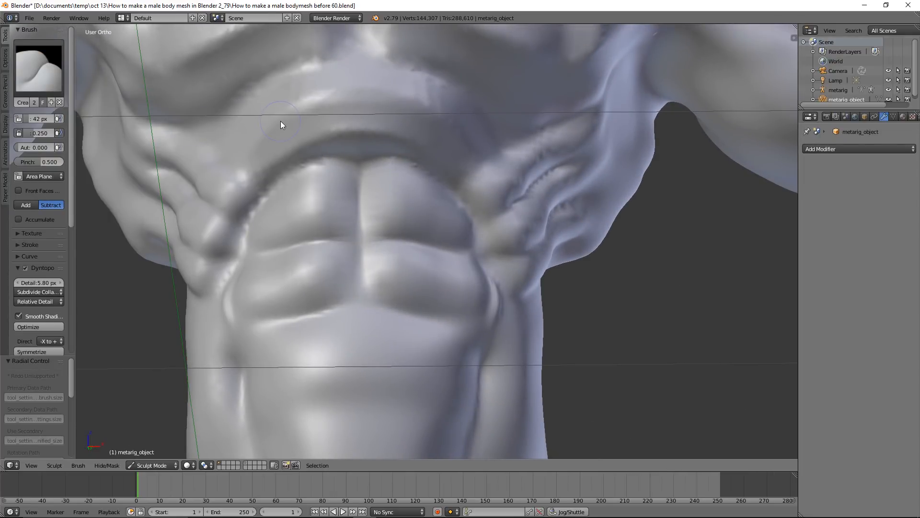
mouse_move(259, 131)
left_mouse_down("ctrl")
mouse_move(373, 86)
mouse_move(467, 150)
mouse_move(304, 108)
mouse_move(251, 146)
left_mouse_up("ctrl")
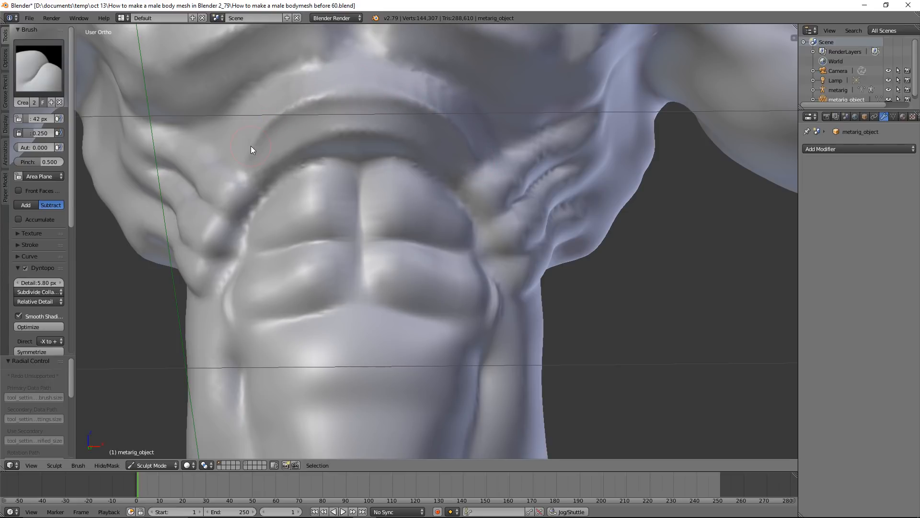
scroll(553, 174, "down", 6)
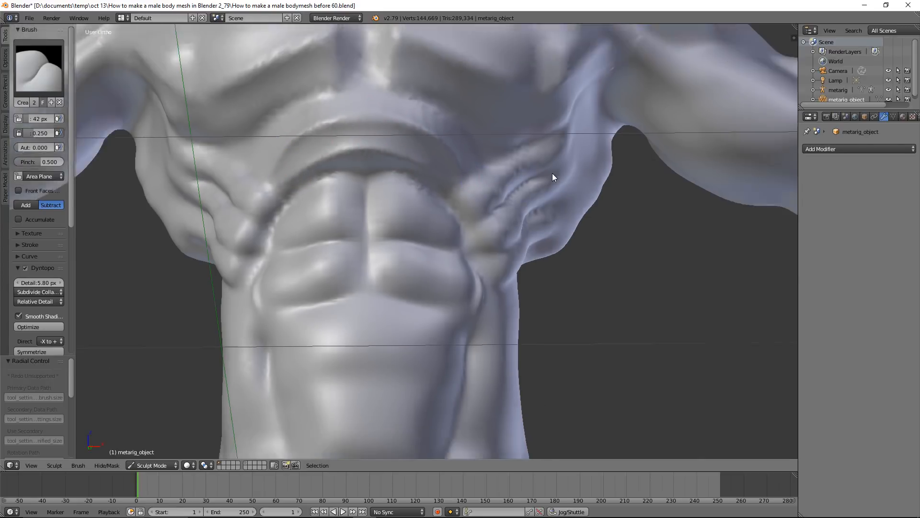
Switch to the Flatten/Contrast brush and flatten the outer side of the lower abdomen from below the abdominals towards the groin
mouse_move(536, 175)
middle_mouse_down()
mouse_move(521, 191)
mouse_move(519, 183)
mouse_move(517, 213)
middle_mouse_up()
mouse_move(511, 252)
middle_mouse_down("shift")
mouse_move(501, 189)
mouse_move(517, 184)
mouse_move(440, 239)
middle_mouse_up("shift")
scroll(502, 189, "up", 1)
left_click(39, 67)
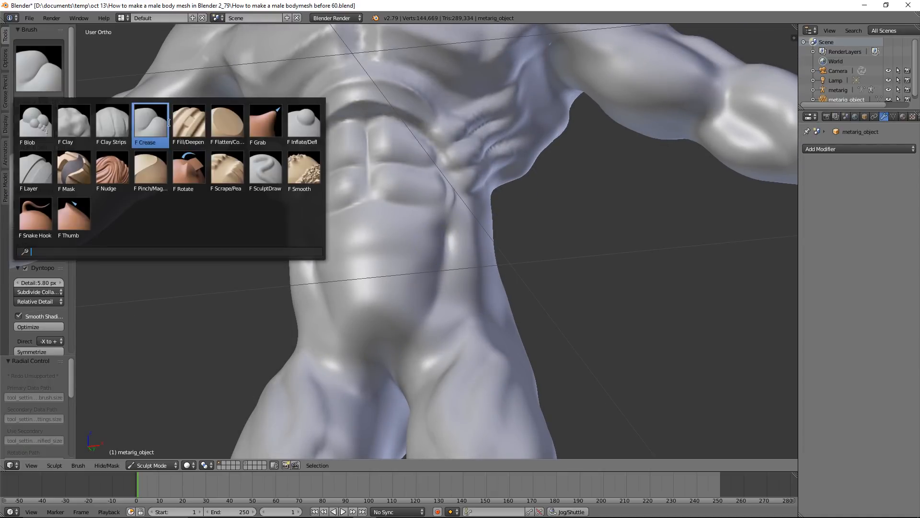
left_click(268, 122)
scroll(452, 242, "up", 2)
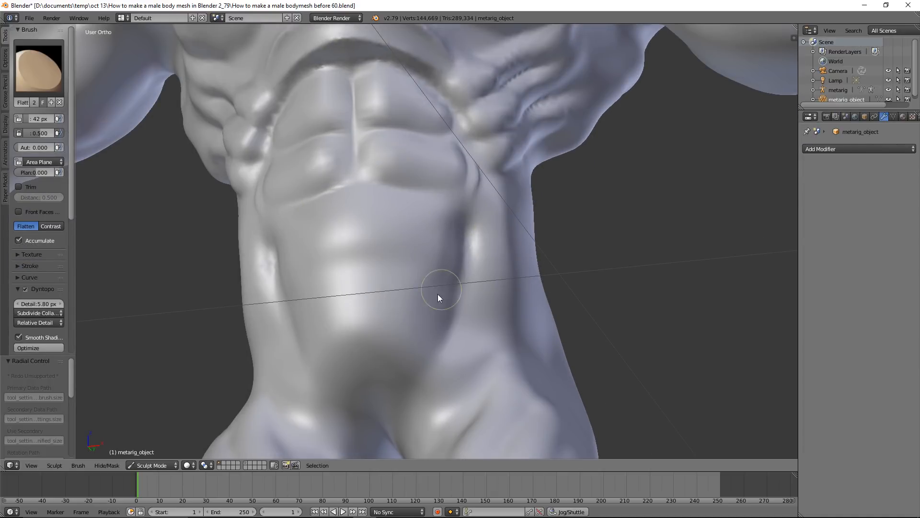
mouse_move(424, 311)
left_mouse_down()
mouse_move(445, 256)
mouse_move(432, 287)
left_mouse_up()
Switch to the Crease brush and define the inner edge of the flattened side of the lower abdomen
left_click(58, 78)
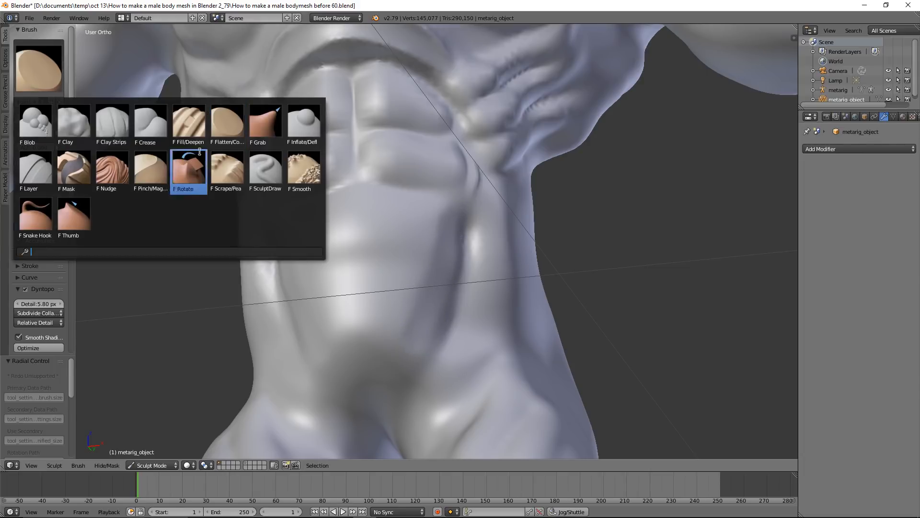
left_click(151, 124)
left_click_drag(416, 297, 394, 343)
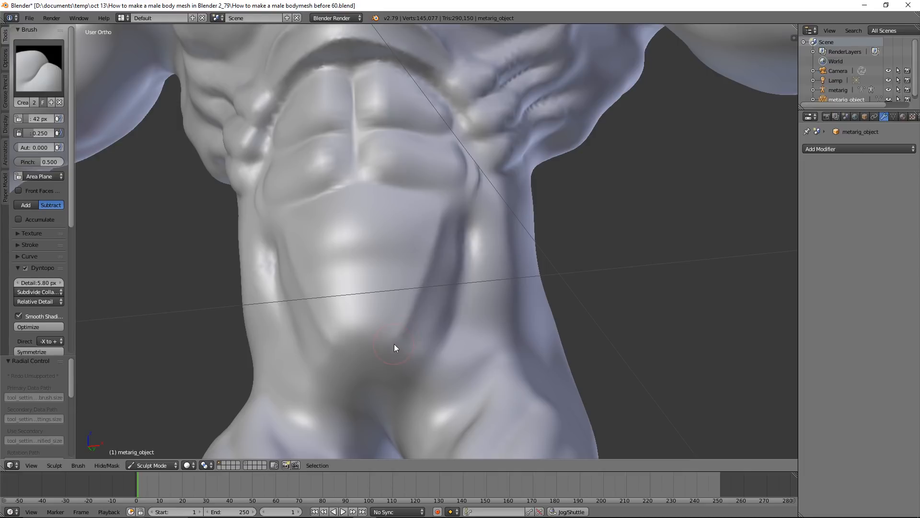
Switch to the Flatten/Contrast brush and flatten the lower part of the shoulder muscle from the front around to the back
scroll(455, 287, "down", 6)
middle_click_drag(457, 284, 455, 315)
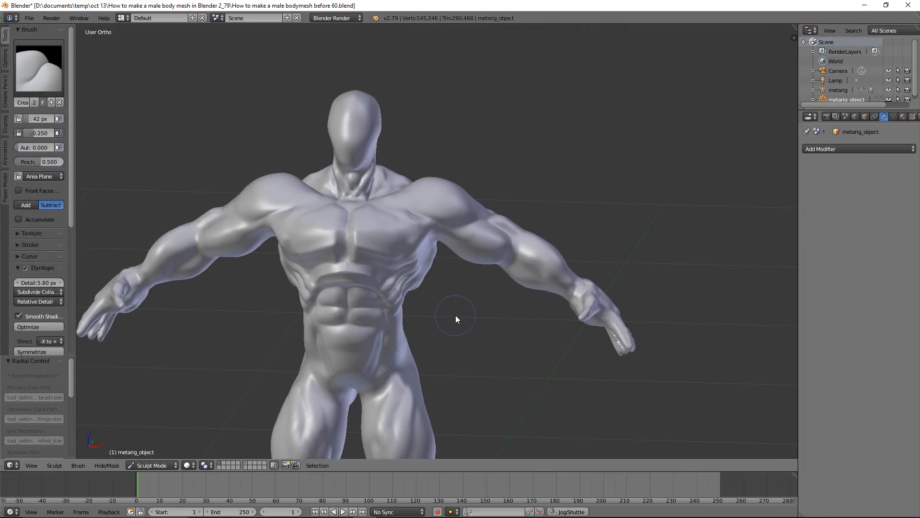
scroll(455, 314, "up", 5)
scroll(495, 295, "up", 2)
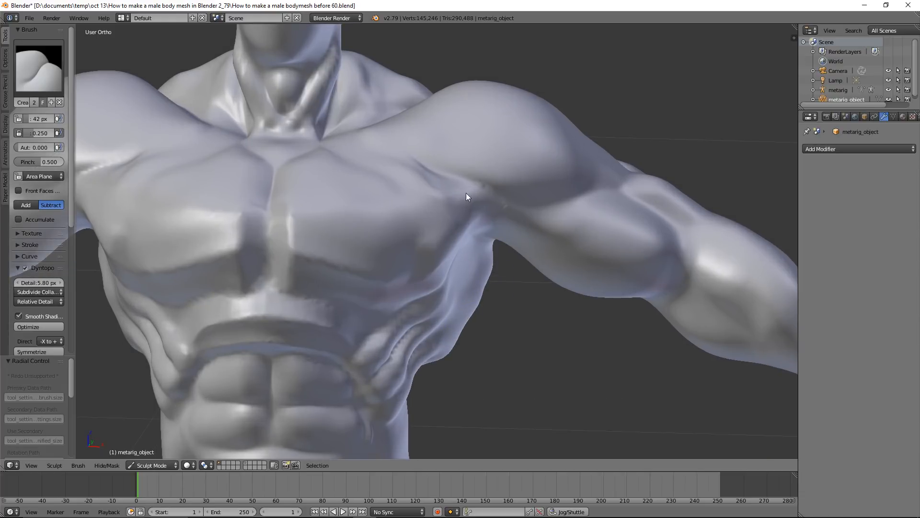
left_click(48, 79)
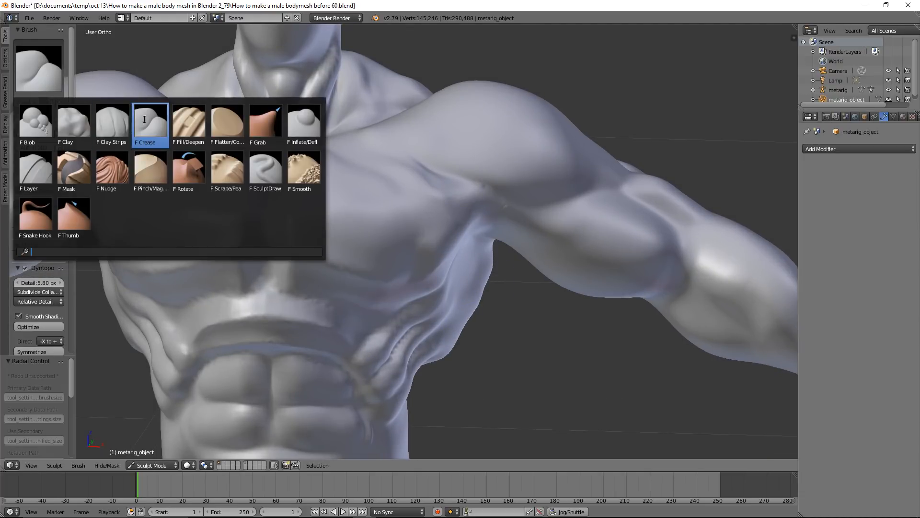
left_click(228, 124)
mouse_move(438, 153)
left_mouse_down()
mouse_move(482, 169)
mouse_move(584, 177)
mouse_move(437, 156)
mouse_move(584, 171)
left_mouse_up()
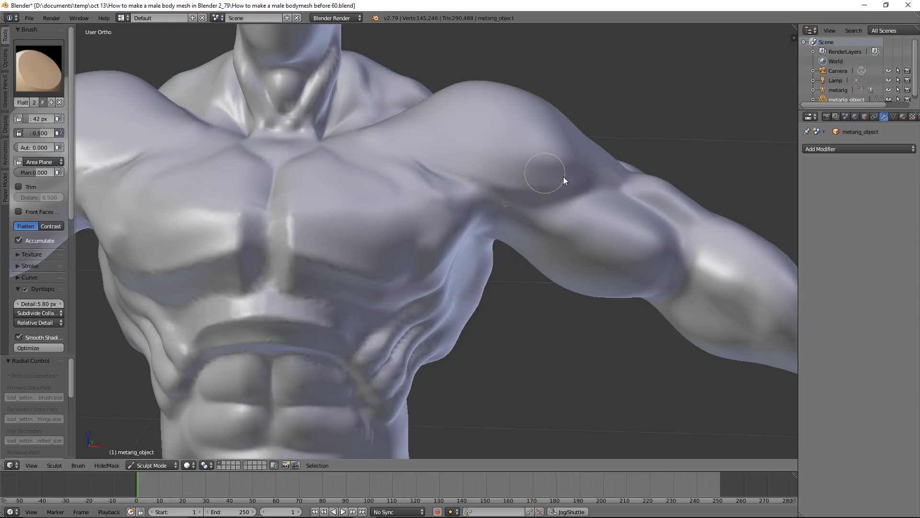
mouse_move(606, 173)
left_mouse_down()
mouse_move(409, 138)
mouse_move(588, 180)
left_mouse_up()
mouse_move(633, 180)
middle_mouse_down()
mouse_move(517, 200)
mouse_move(521, 230)
middle_mouse_up()
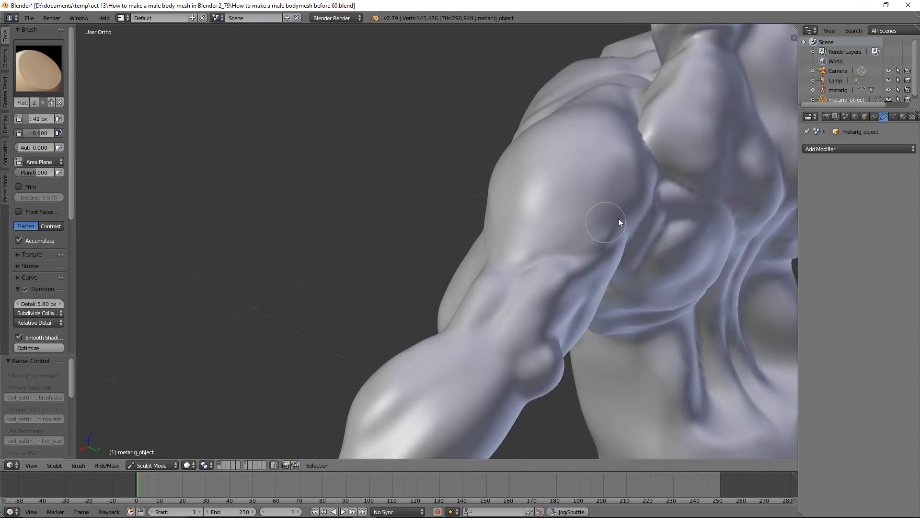
mouse_move(643, 198)
left_mouse_down()
mouse_move(506, 232)
mouse_move(530, 226)
left_mouse_up()
middle_click_drag(474, 237, 600, 217)
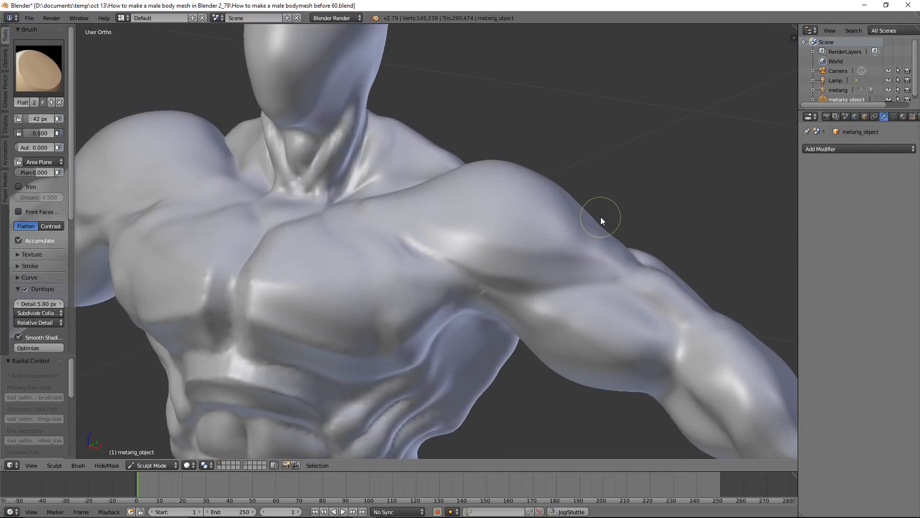
Switch to the Crease brush and carve a crease across the shoulder muscle on its front and back
left_click(48, 67)
left_click(150, 122)
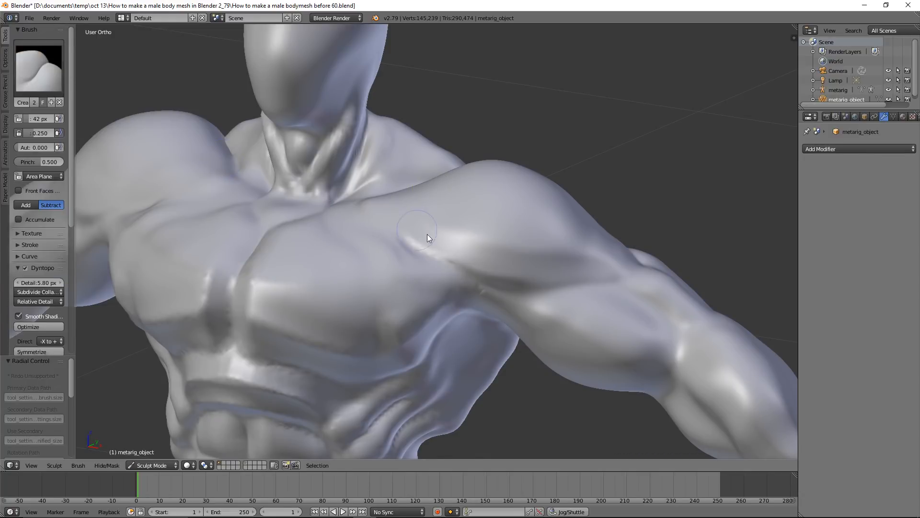
left_click_drag(461, 241, 585, 253)
middle_click_drag(667, 259, 495, 271)
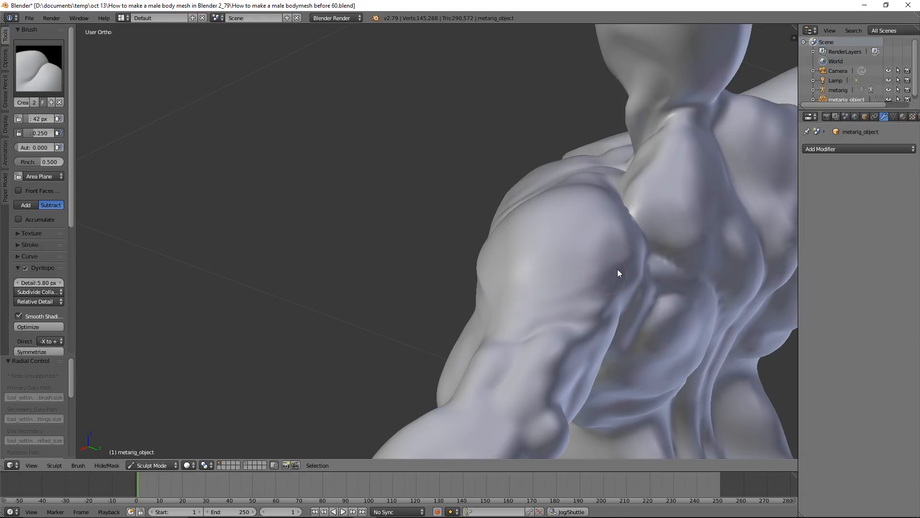
left_click_drag(632, 263, 561, 287)
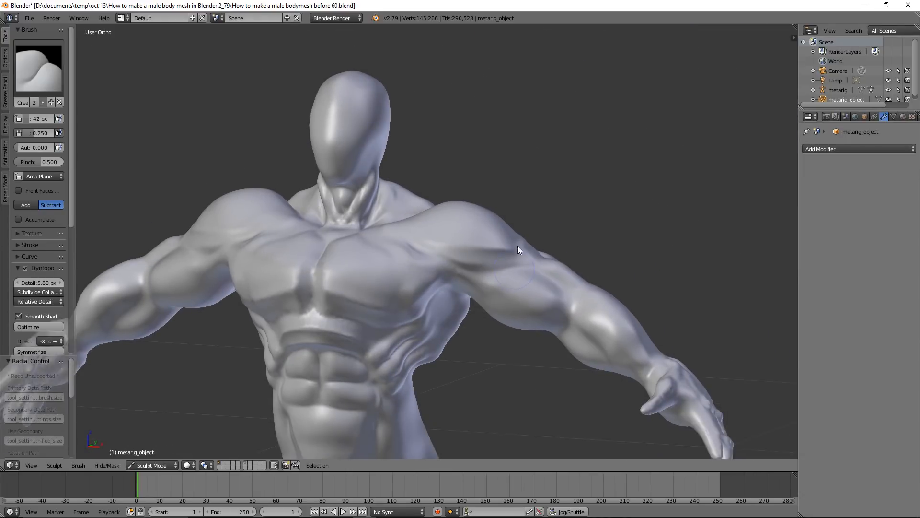
Switch to the Flatten/Contrast brush and flatten the inner and lower surface of the biceps
middle_click_drag(518, 247, 533, 201, "shift")
scroll(530, 243, "up", 1)
mouse_move(553, 249)
middle_mouse_down()
mouse_move(544, 217)
mouse_move(553, 230)
mouse_move(564, 190)
mouse_move(572, 207)
middle_mouse_up()
left_click(38, 67)
left_click(228, 126)
mouse_move(446, 176)
middle_mouse_down()
mouse_move(586, 178)
mouse_move(603, 161)
mouse_move(485, 186)
middle_mouse_up()
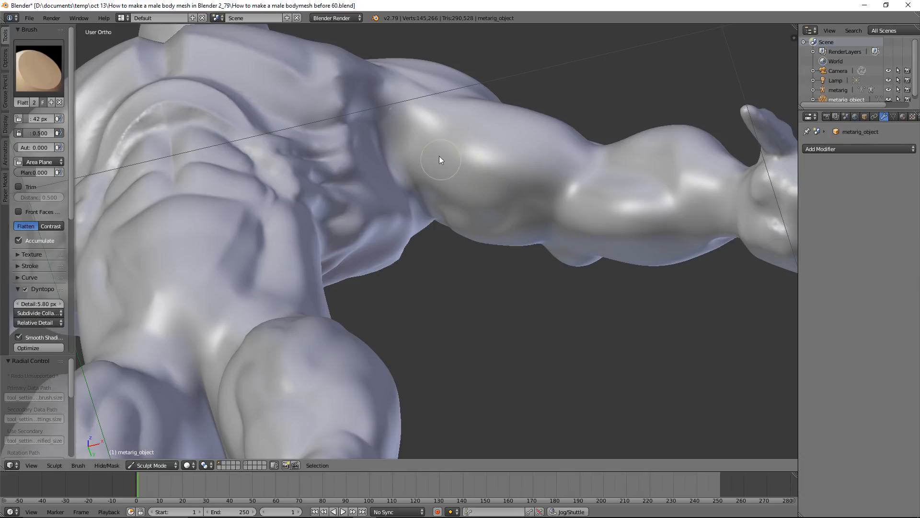
mouse_move(425, 153)
left_mouse_down()
mouse_move(544, 178)
mouse_move(412, 154)
mouse_move(553, 178)
mouse_move(462, 173)
mouse_move(478, 178)
mouse_move(558, 180)
left_mouse_up()
mouse_move(558, 180)
middle_mouse_down()
mouse_move(567, 181)
mouse_move(561, 242)
mouse_move(552, 210)
middle_mouse_up()
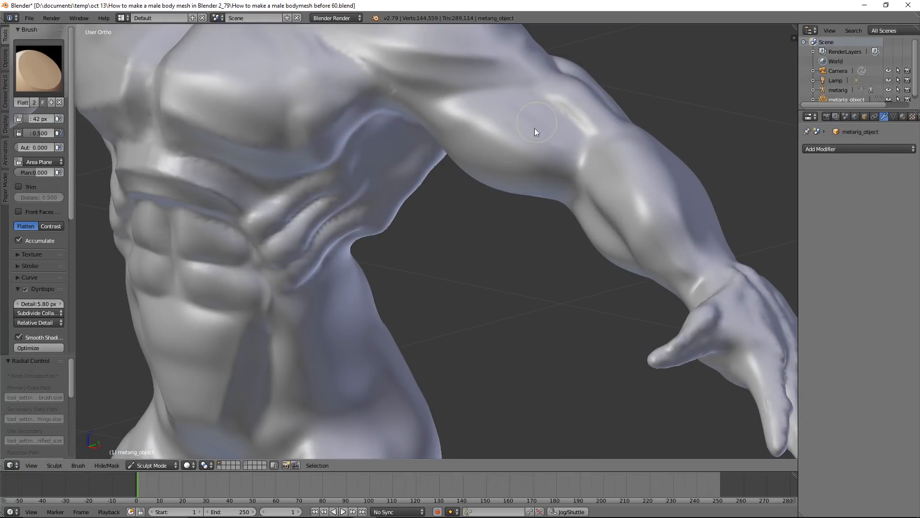
Flatten the outer side of the upper arm between the biceps and triceps
mouse_move(538, 165)
middle_mouse_down()
mouse_move(494, 166)
mouse_move(549, 180)
mouse_move(573, 139)
mouse_move(435, 234)
middle_mouse_up()
scroll(459, 199, "up", 1)
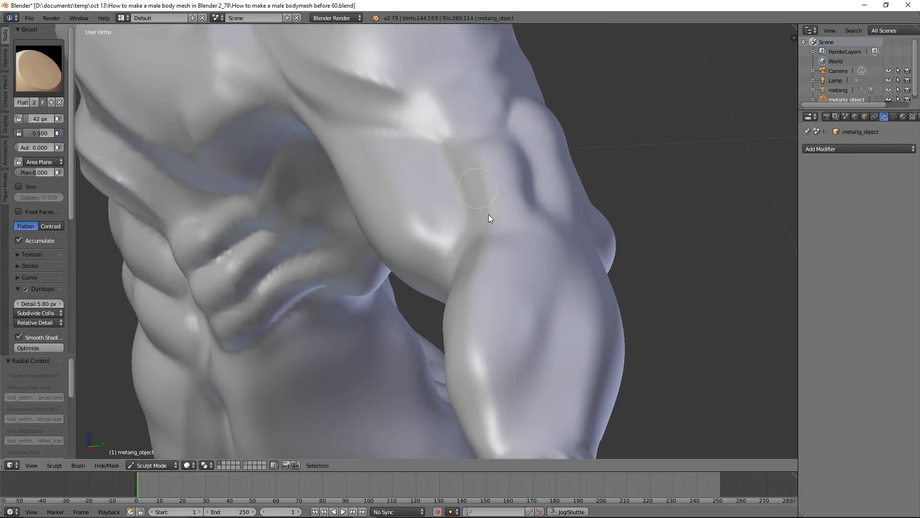
mouse_move(530, 202)
middle_mouse_down()
mouse_move(536, 235)
mouse_move(524, 270)
mouse_move(482, 266)
middle_mouse_up()
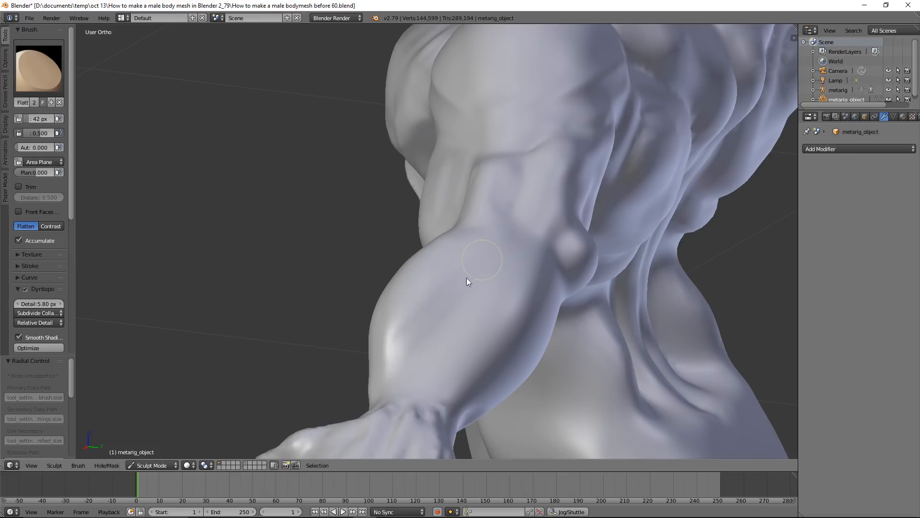
Flatten the inner surface of the forearm muscles between the elbow and the wrist
mouse_move(524, 241)
middle_mouse_down()
mouse_move(530, 222)
mouse_move(573, 218)
mouse_move(363, 339)
middle_mouse_up()
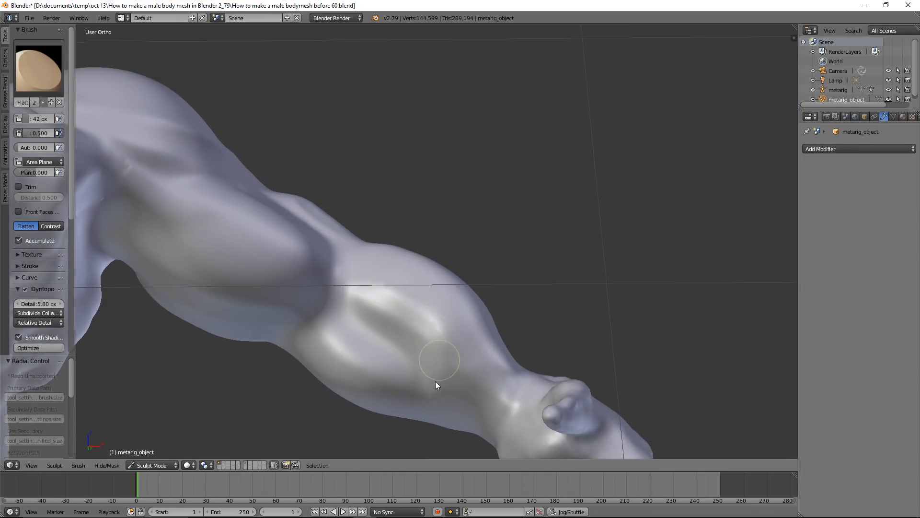
left_click_drag(437, 382, 429, 380)
middle_click_drag(445, 393, 425, 314, "shift")
left_click_drag(416, 310, 459, 323)
mouse_move(464, 277)
middle_mouse_down()
mouse_move(459, 300)
mouse_move(412, 275)
middle_mouse_up()
Switch to the Crease brush and carve the separation between the forearm muscles along the inner and outer forearm
left_click(53, 84)
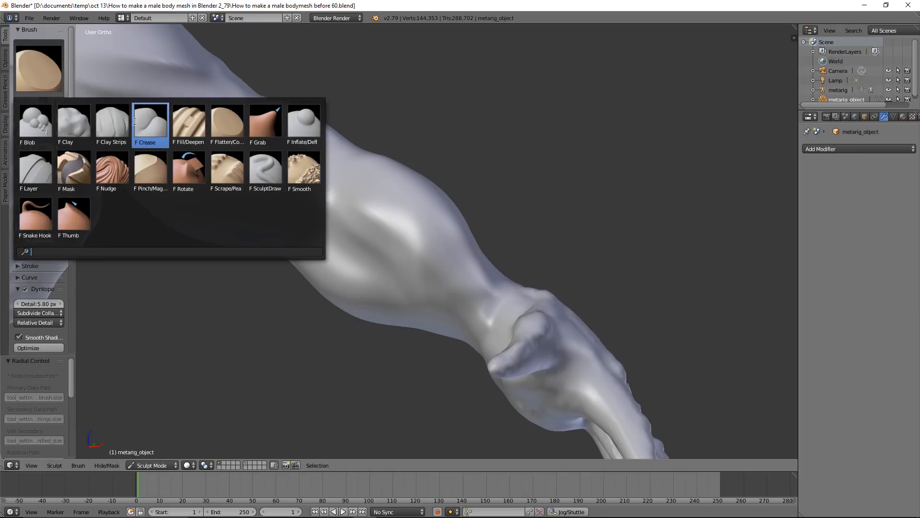
left_click(150, 126)
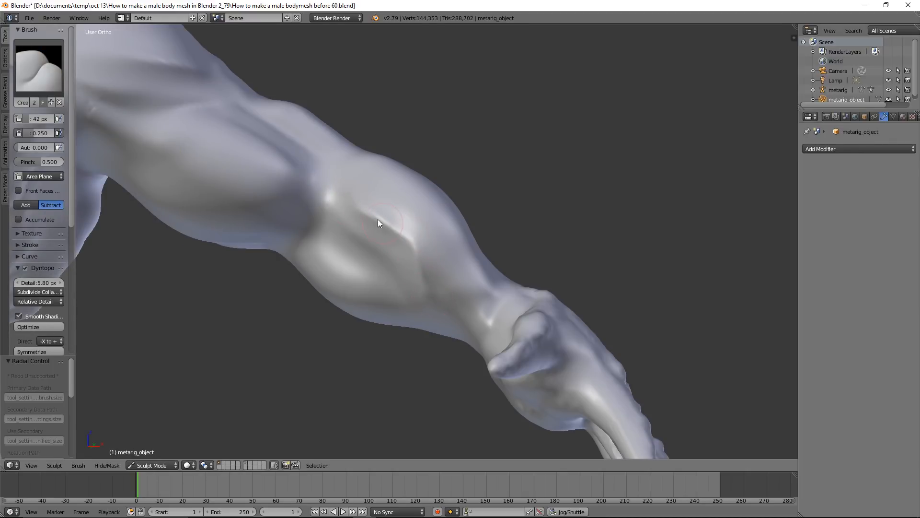
middle_click_drag(337, 179, 421, 217)
left_click_drag(416, 250, 462, 181)
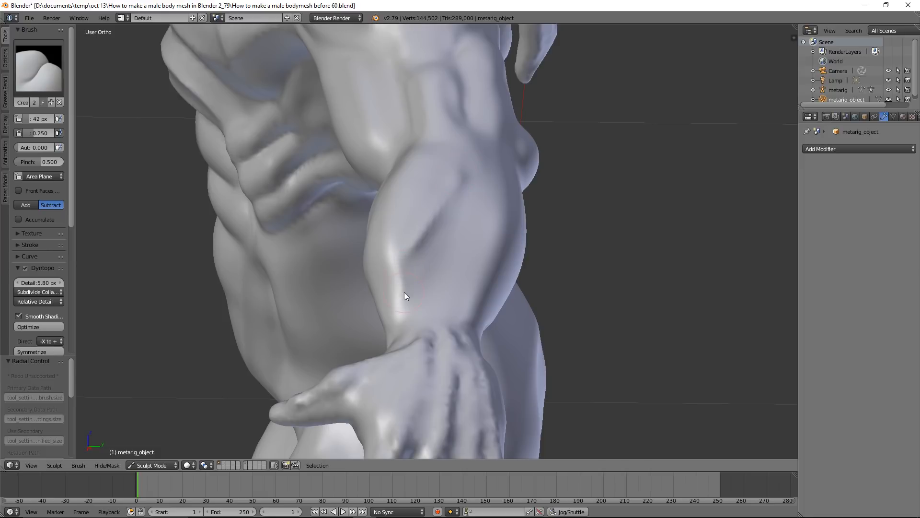
Crease the outer forearm just above the wrist
left_click_drag(404, 292, 410, 262)
middle_click_drag(411, 262, 353, 213)
left_click_drag(378, 288, 318, 148)
Switch to the Flatten/Contrast brush and flatten the triceps on the back of the upper arm above the elbow
mouse_move(319, 148)
middle_mouse_down()
mouse_move(458, 208)
mouse_move(358, 202)
mouse_move(306, 186)
mouse_move(498, 229)
mouse_move(394, 275)
mouse_move(203, 179)
middle_mouse_up()
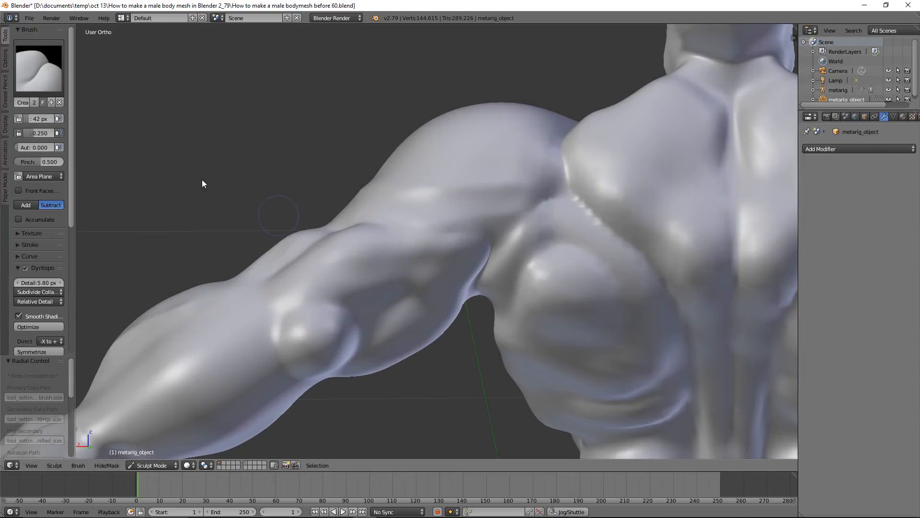
left_click(49, 83)
left_click(223, 124)
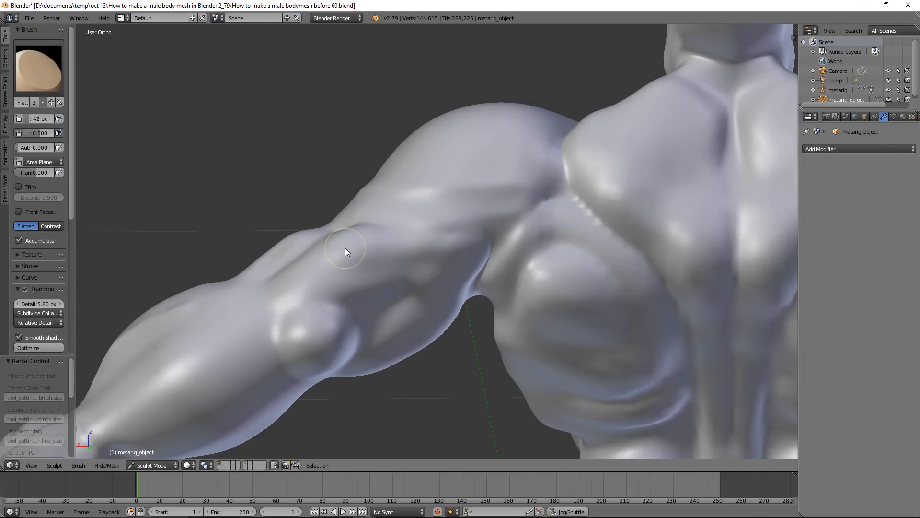
middle_click_drag(346, 248, 284, 265)
left_click_drag(307, 269, 309, 268)
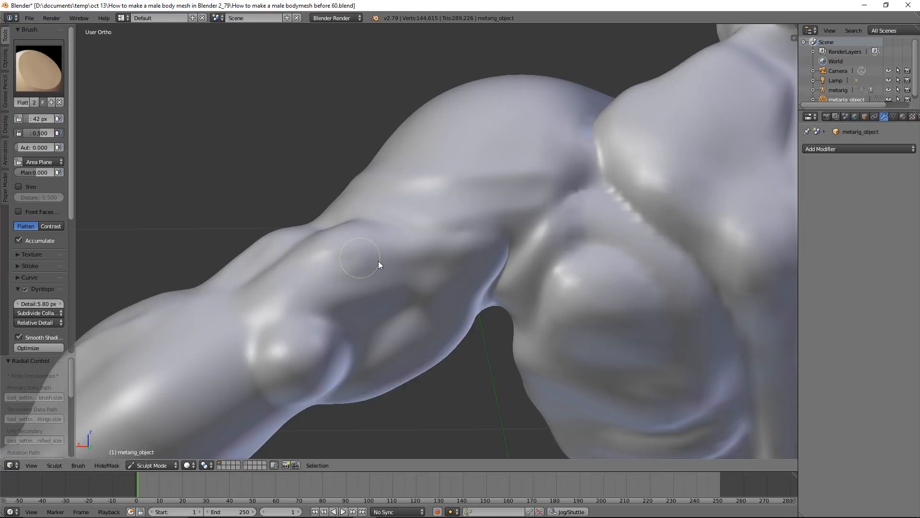
mouse_move(378, 292)
left_mouse_down()
mouse_move(337, 301)
mouse_move(400, 284)
mouse_move(418, 304)
left_mouse_up()
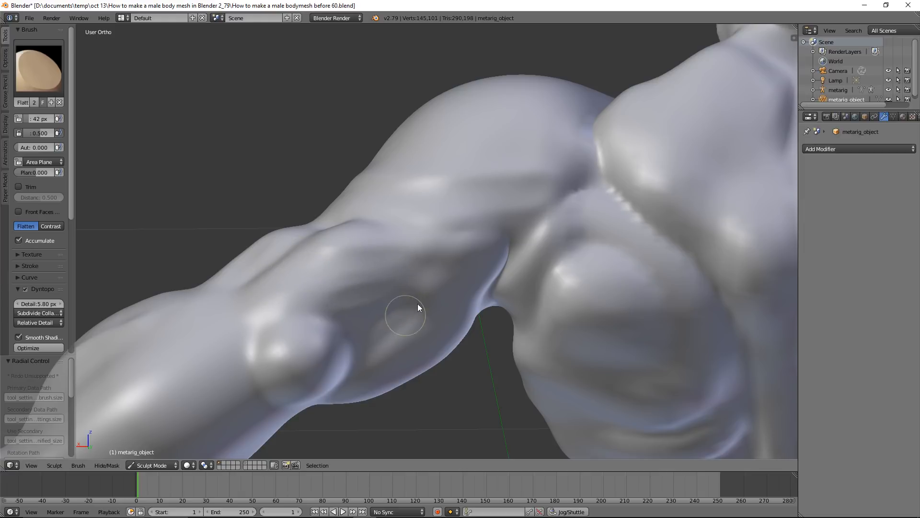
mouse_move(365, 297)
middle_mouse_down()
mouse_move(386, 307)
mouse_move(354, 268)
middle_mouse_up()
Switch to the Fill/Deepen brush and fill the hollows between the triceps muscles on the back of the upper arm
left_click(38, 67)
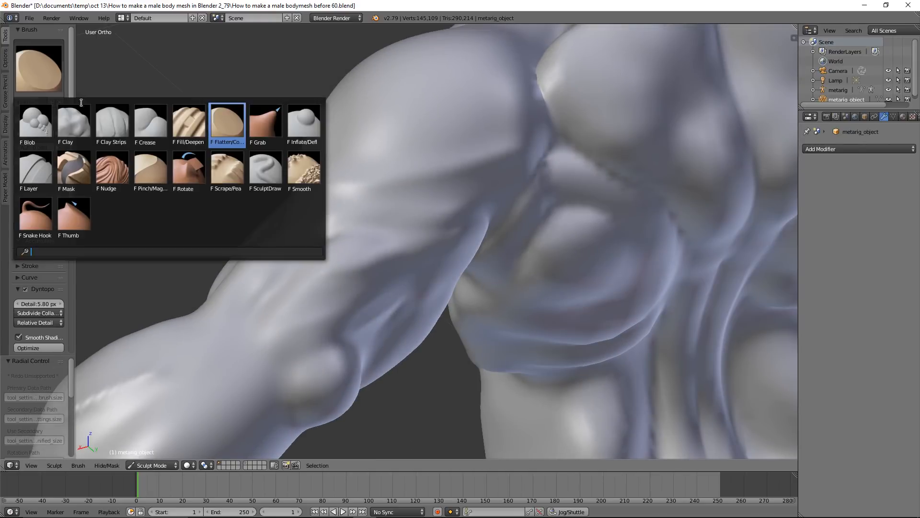
left_click(194, 143)
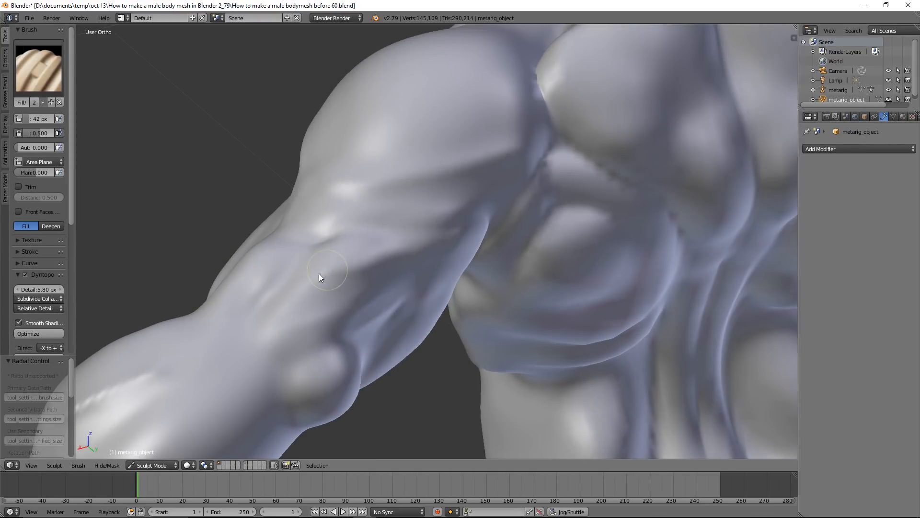
left_click_drag(387, 235, 417, 290)
Switch to the Crease brush and carve the triceps separations along the back and underside of the upper arm
left_click(55, 85)
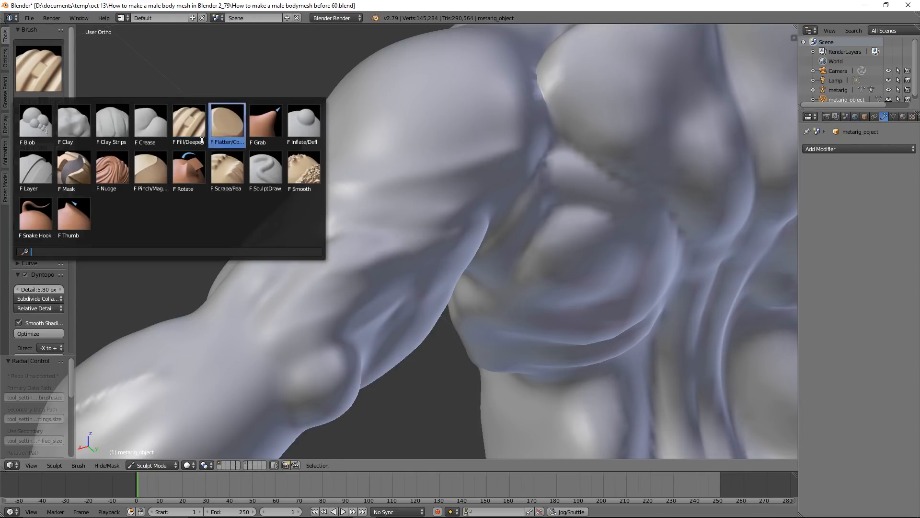
left_click(146, 126)
left_click_drag(393, 267, 357, 271)
mouse_move(281, 287)
middle_mouse_down()
mouse_move(411, 321)
mouse_move(427, 349)
mouse_move(440, 337)
mouse_move(412, 301)
middle_mouse_up()
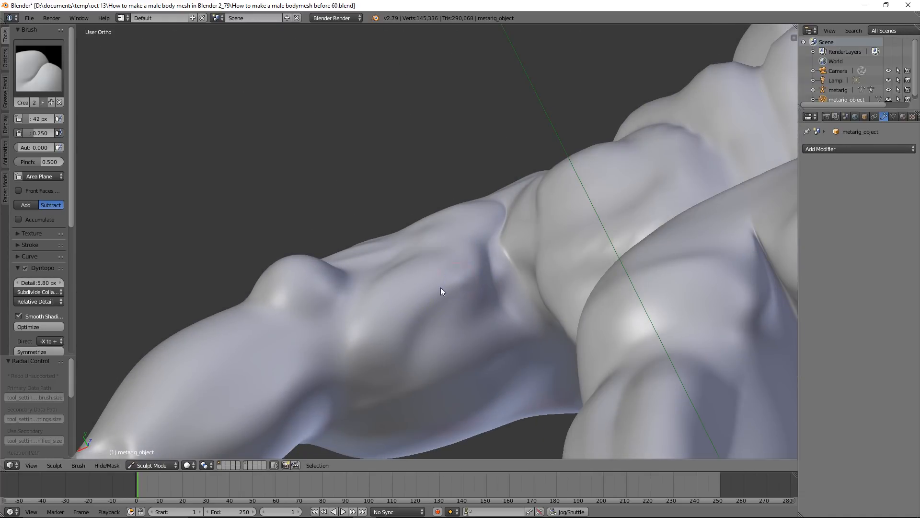
middle_click_drag(412, 267, 392, 260)
left_click_drag(411, 241, 451, 229)
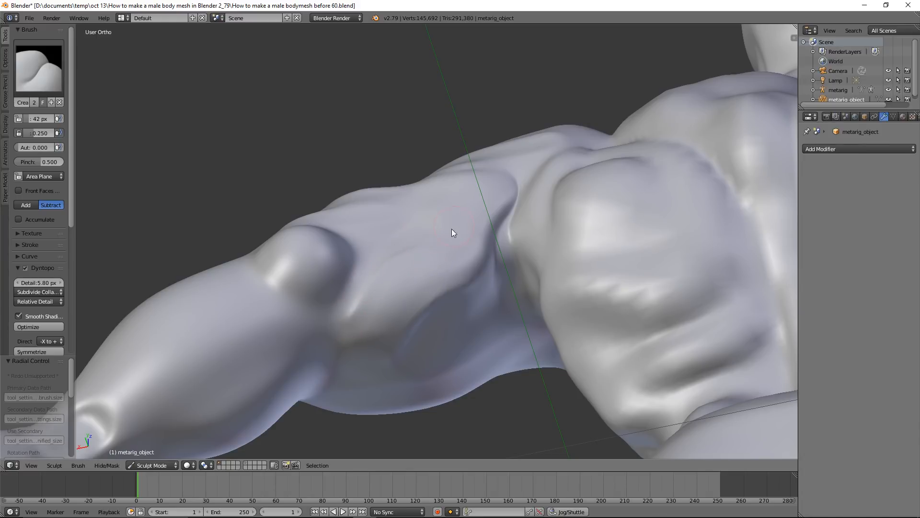
scroll(530, 258, "down", 2)
middle_click_drag(505, 284, 489, 257)
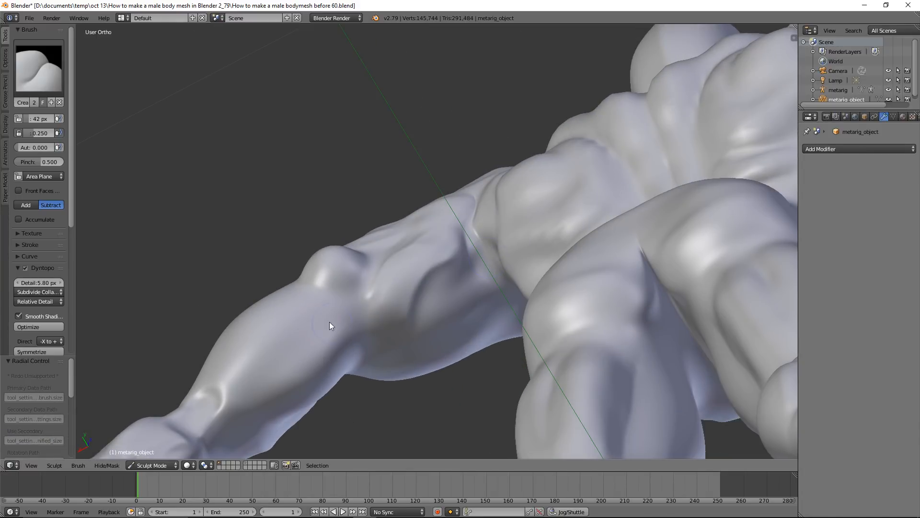
Crease the outlines of the quadriceps muscles on the front of the thigh
left_click_drag(248, 379, 349, 311)
mouse_move(349, 311)
middle_mouse_down()
mouse_move(357, 231)
mouse_move(391, 312)
mouse_move(524, 323)
mouse_move(416, 281)
mouse_move(375, 247)
mouse_move(294, 263)
mouse_move(453, 189)
mouse_move(404, 281)
mouse_move(441, 230)
middle_mouse_up()
scroll(442, 235, "up", 4)
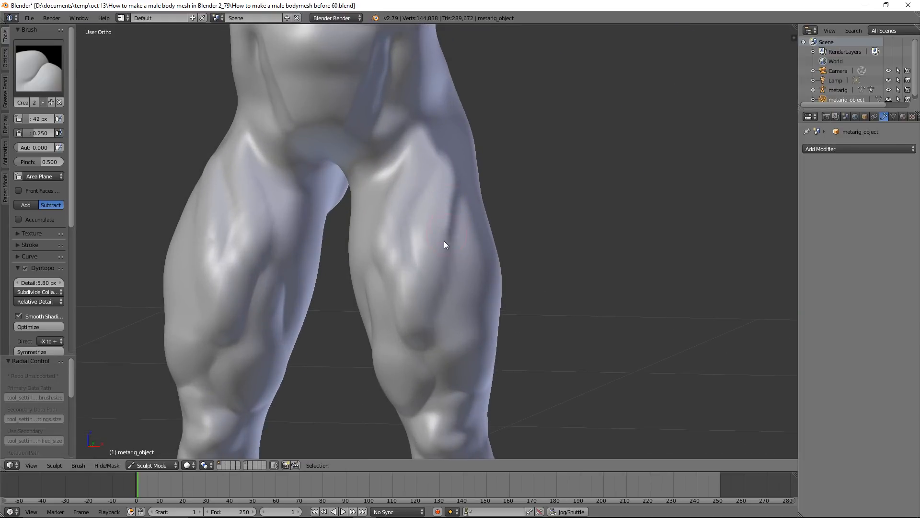
middle_click_drag(426, 304, 397, 282)
left_click_drag(372, 261, 401, 319)
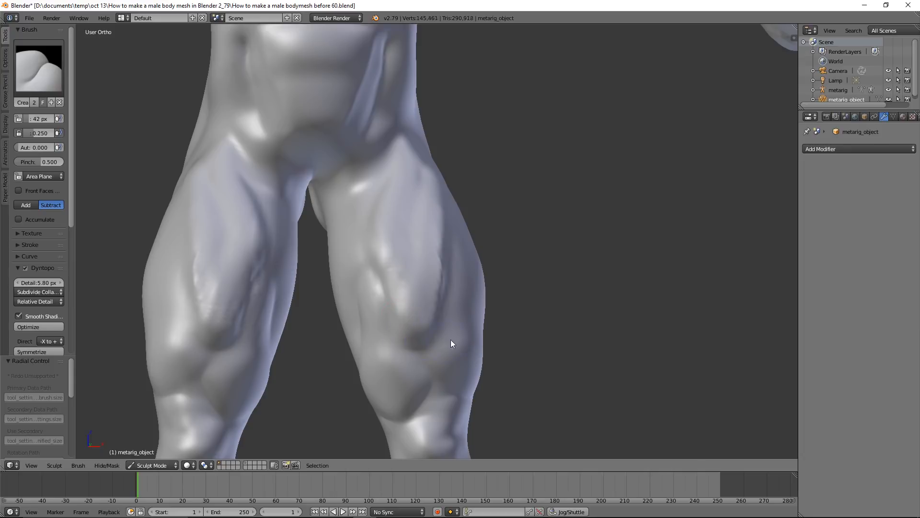
Crease the edges of the inner and outer thigh muscles where they end above the kneecap
middle_click_drag(451, 339, 467, 206, "shift")
scroll(467, 206, "up", 2)
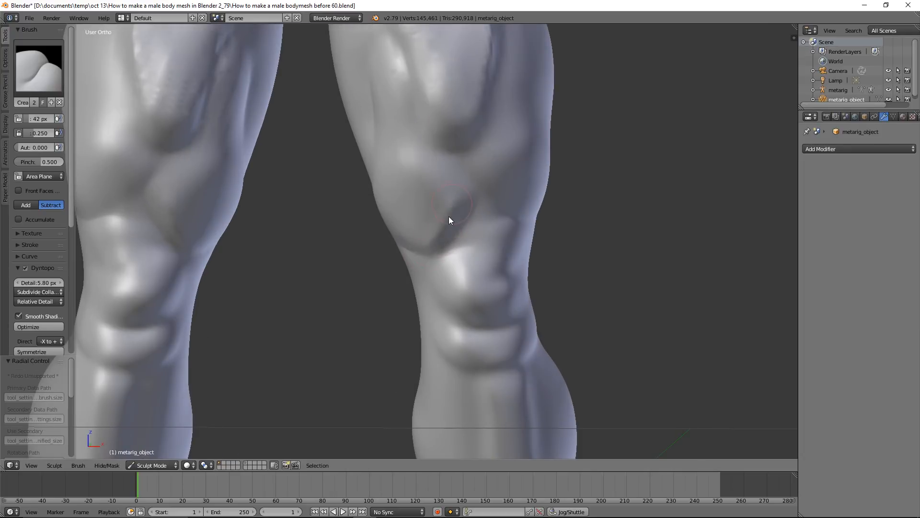
middle_click_drag(385, 205, 389, 131)
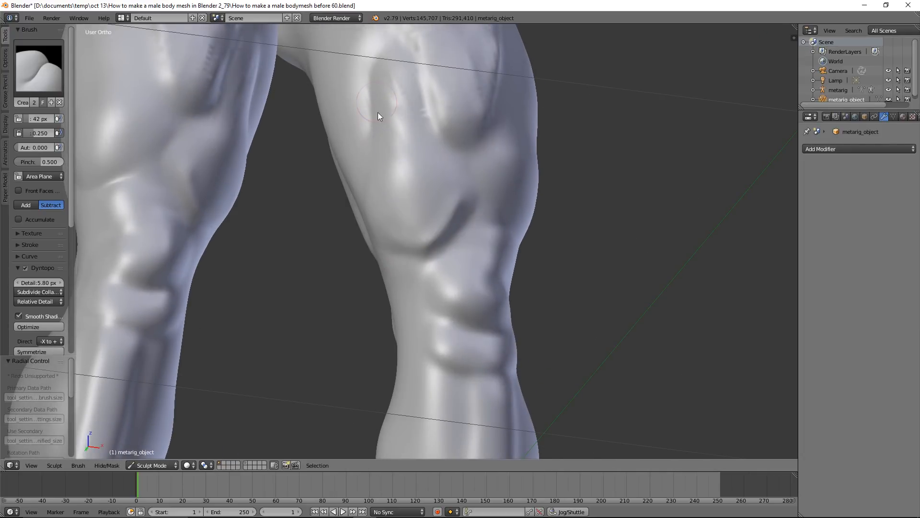
mouse_move(441, 158)
left_mouse_down()
mouse_move(460, 199)
mouse_move(459, 190)
left_mouse_up()
middle_click_drag(557, 188, 510, 202)
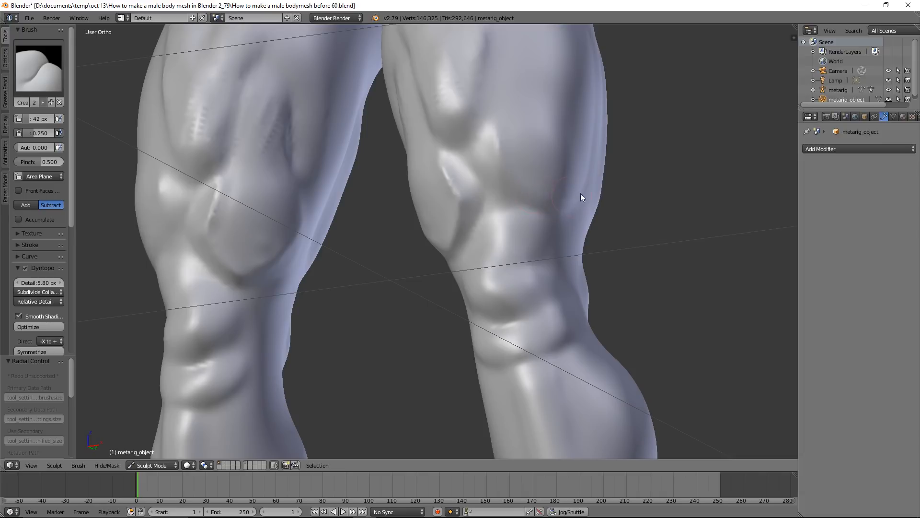
Crease the muscle separation along the outer thigh from the hip down to above the knee
middle_click_drag(622, 196, 486, 236)
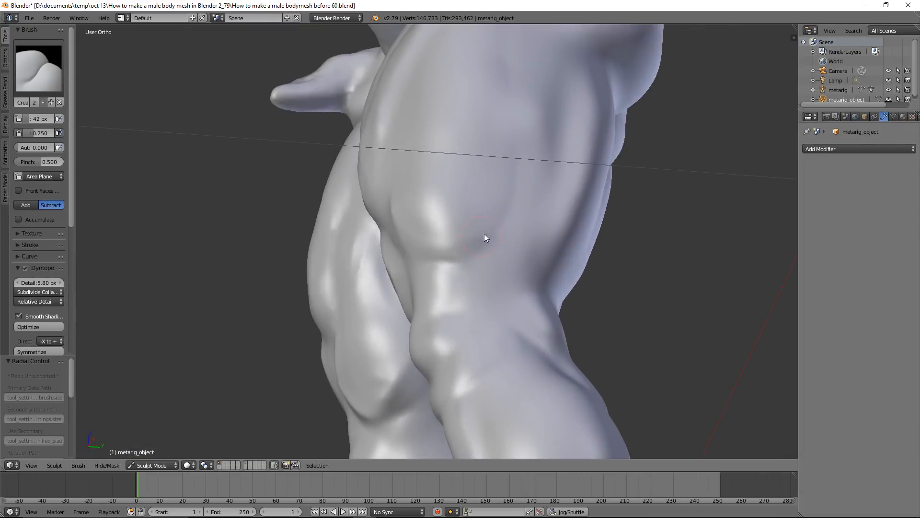
left_click_drag(497, 54, 499, 37, "ctrl")
scroll(533, 113, "down", 2)
middle_click_drag(490, 139, 519, 221, "shift")
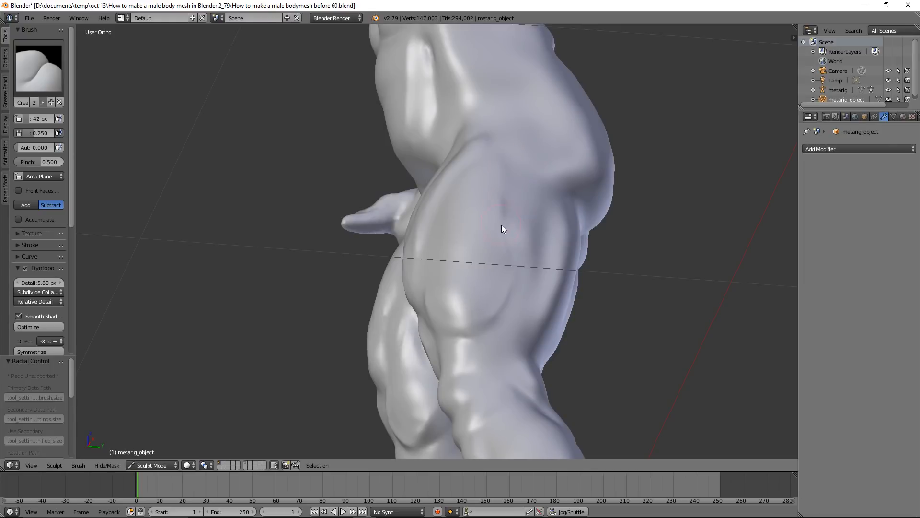
mouse_move(485, 241)
middle_mouse_down()
mouse_move(552, 259)
mouse_move(490, 227)
middle_mouse_up()
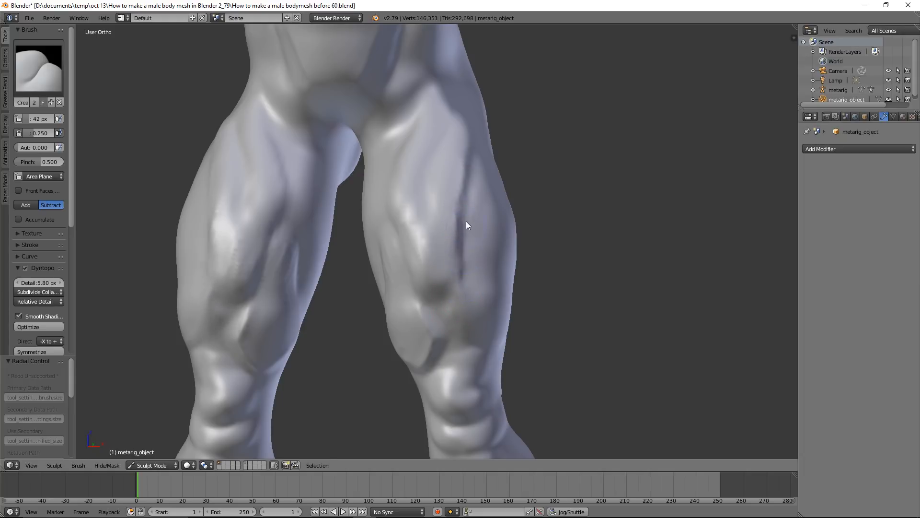
left_click_drag(474, 171, 467, 241)
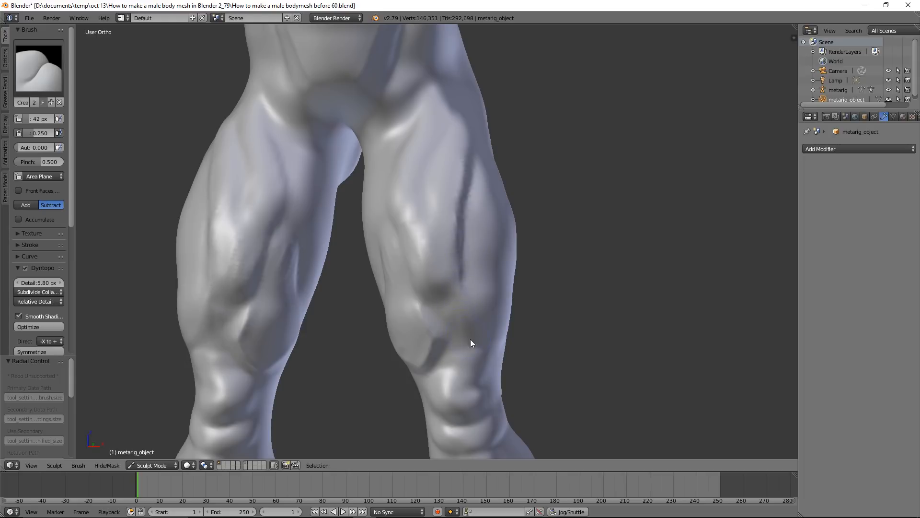
Crease the front of the lower leg along the shin from below the knee to the ankle
scroll(451, 297, "down", 3)
middle_click_drag(439, 289, 410, 162)
scroll(414, 192, "up", 5)
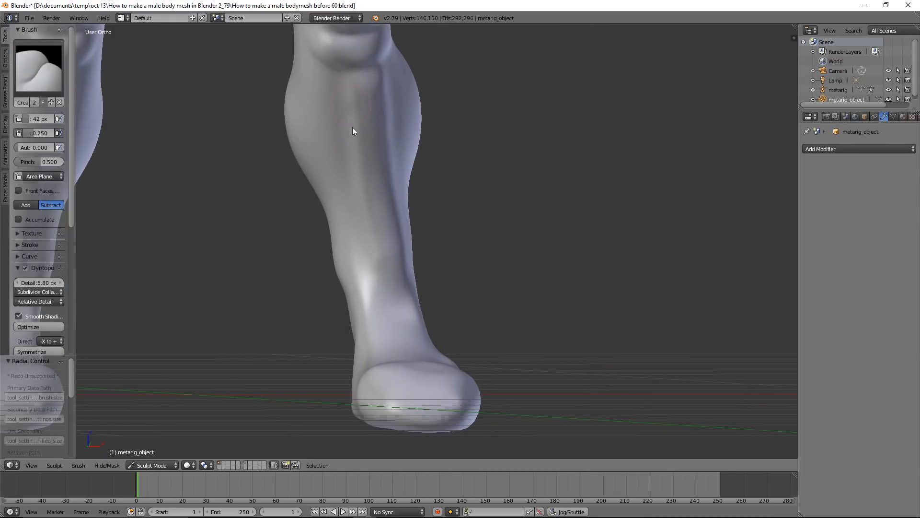
left_click_drag(362, 224, 376, 265)
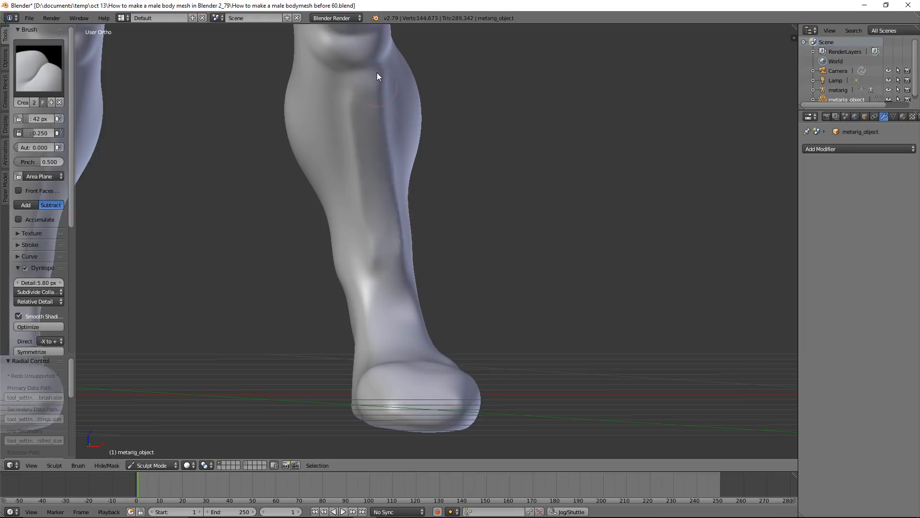
Crease the border between the deltoid and the upper arm muscles
scroll(456, 214, "down", 7)
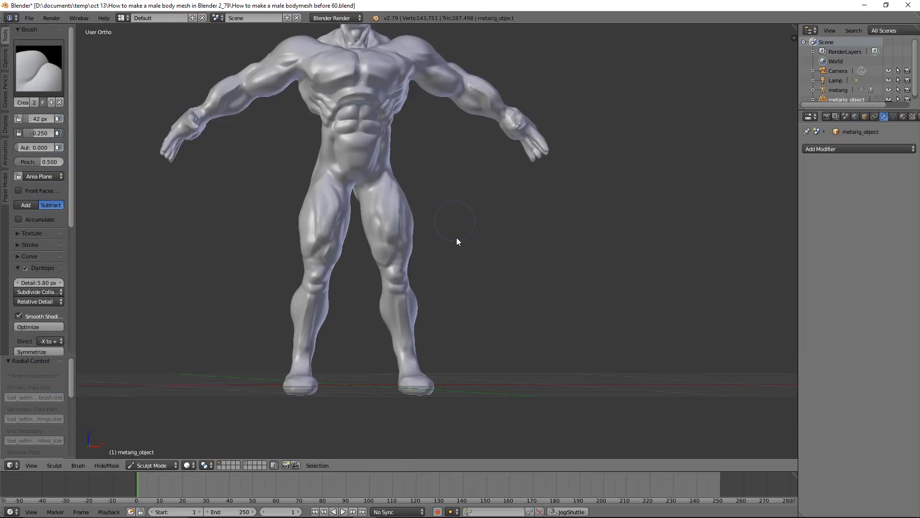
middle_click_drag(443, 201, 424, 184)
scroll(425, 180, "up", 3)
middle_click_drag(434, 126, 454, 221, "shift")
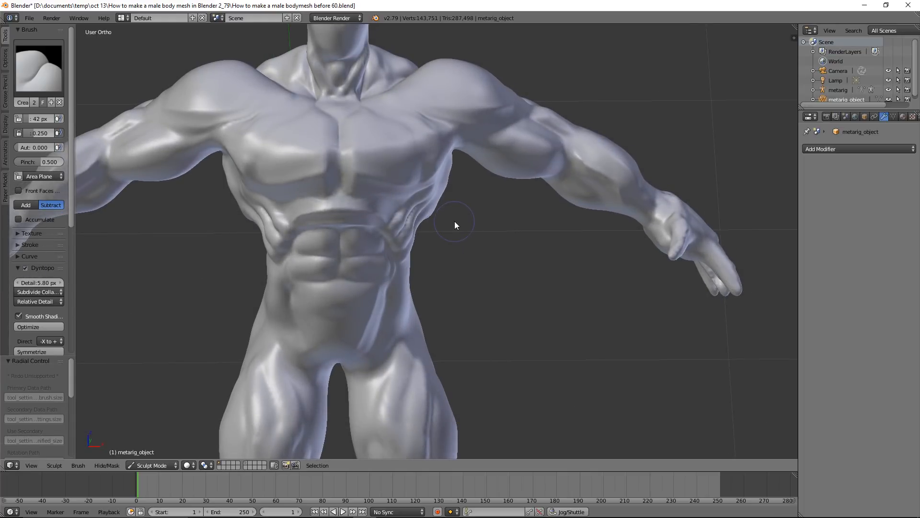
middle_click_drag(451, 149, 451, 110)
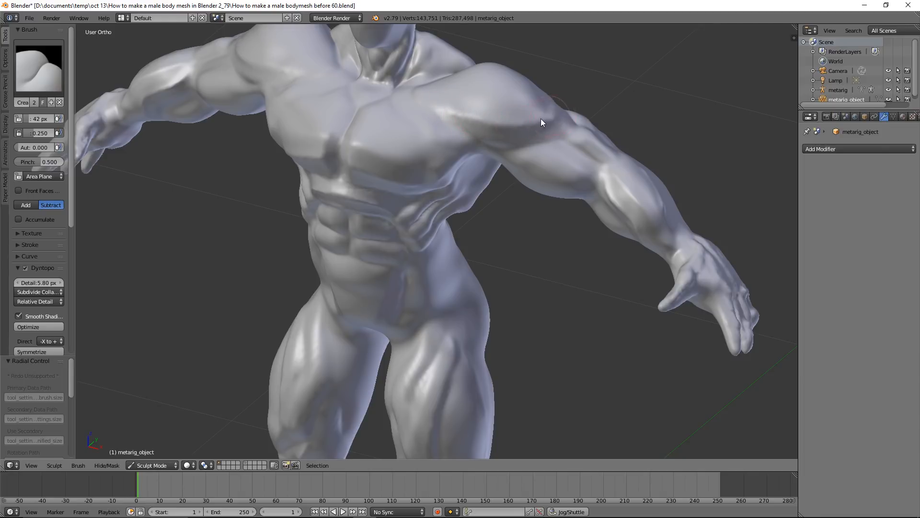
middle_click_drag(602, 134, 576, 169)
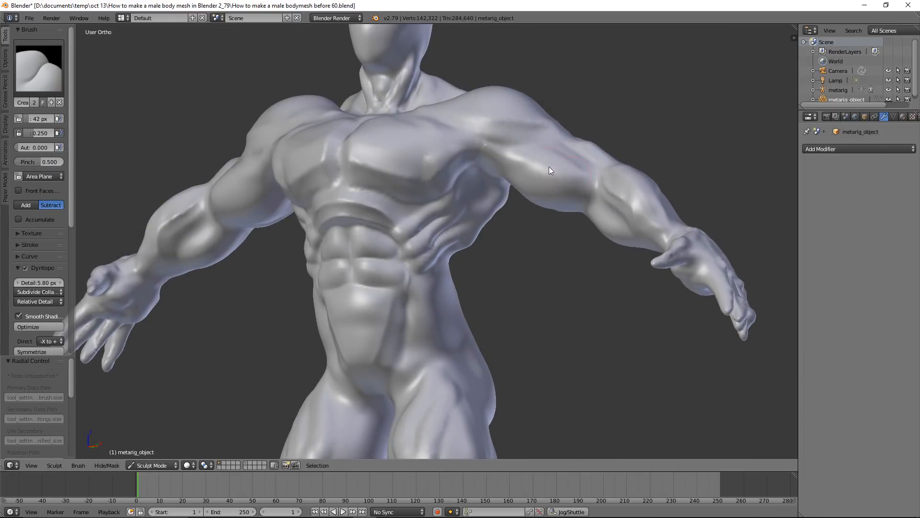
Crease the front of the shoulder and upper arm between the deltoid, chest and biceps
left_click_drag(503, 155, 563, 171)
middle_click_drag(571, 205, 584, 179)
mouse_move(542, 222)
left_mouse_down()
mouse_move(527, 218)
mouse_move(592, 250)
mouse_move(569, 250)
mouse_move(610, 252)
left_mouse_up()
mouse_move(610, 253)
middle_mouse_down()
mouse_move(623, 223)
mouse_move(603, 168)
mouse_move(521, 167)
middle_mouse_up()
Crease both edges of the side neck muscle from behind the jaw down to the collarbone
scroll(603, 168, "down", 3)
scroll(521, 167, "up", 4)
middle_click_drag(484, 89, 467, 213)
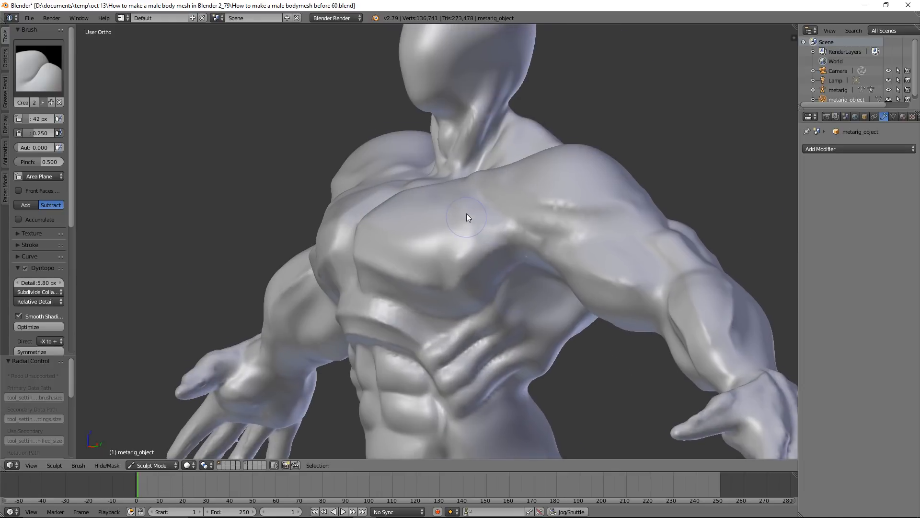
scroll(502, 150, "up", 3)
middle_click_drag(538, 74, 474, 198)
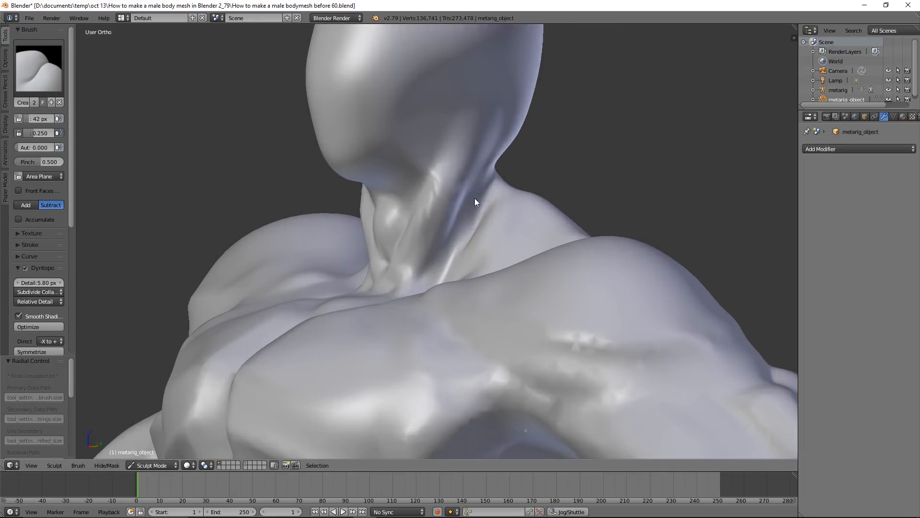
mouse_move(448, 220)
left_mouse_down()
mouse_move(473, 148)
mouse_move(449, 245)
left_mouse_up()
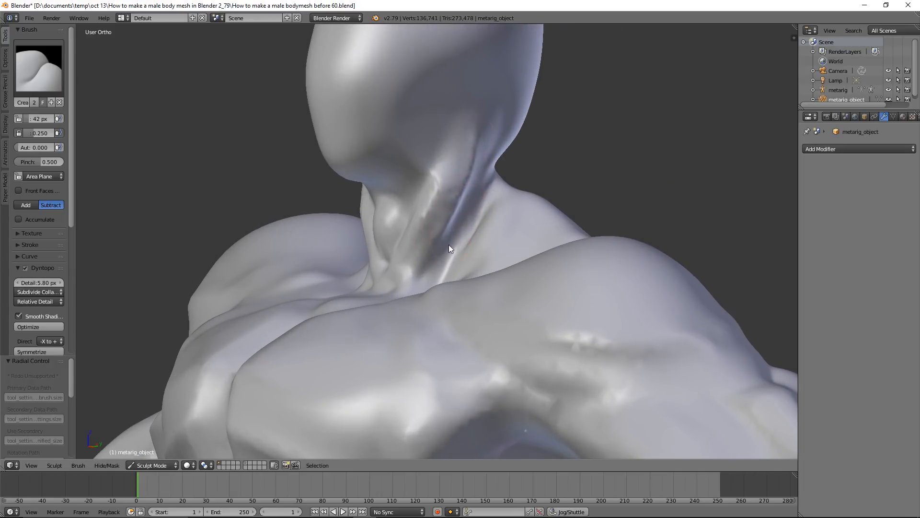
mouse_move(450, 124)
left_mouse_down()
mouse_move(411, 238)
mouse_move(457, 112)
left_mouse_up()
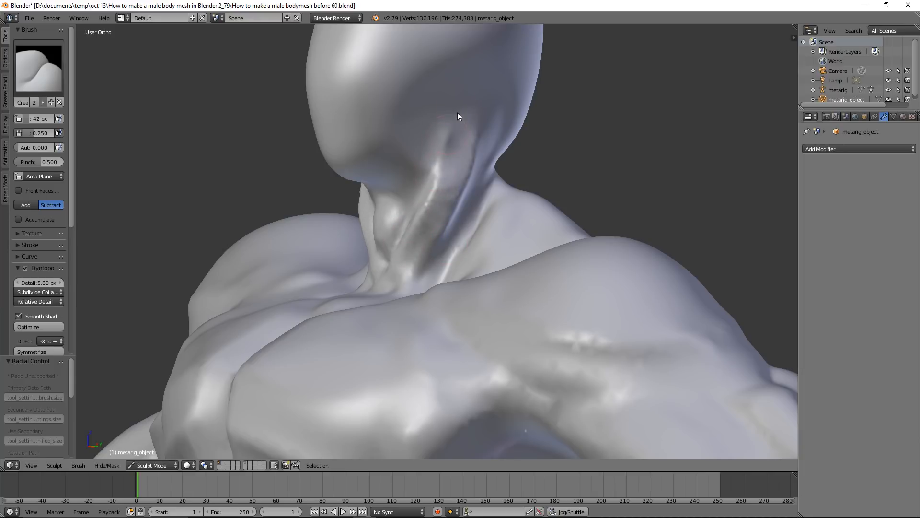
Crease the lower edge of the front deltoid from the upper chest out to the upper arm
scroll(463, 142, "down", 2)
middle_click_drag(397, 200, 492, 233)
scroll(453, 207, "down", 3)
scroll(442, 268, "up", 3)
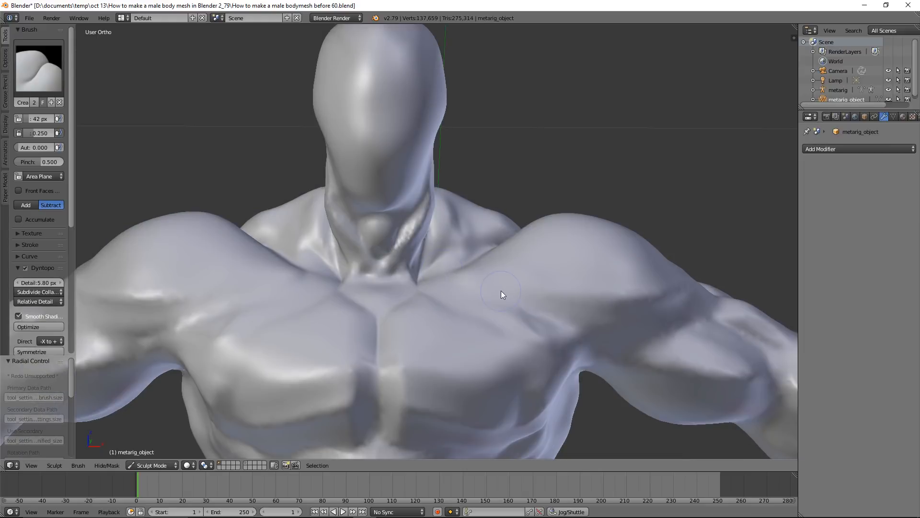
mouse_move(529, 290)
left_mouse_down()
mouse_move(485, 273)
mouse_move(625, 294)
mouse_move(524, 306)
mouse_move(622, 330)
mouse_move(579, 333)
mouse_move(634, 324)
left_mouse_up()
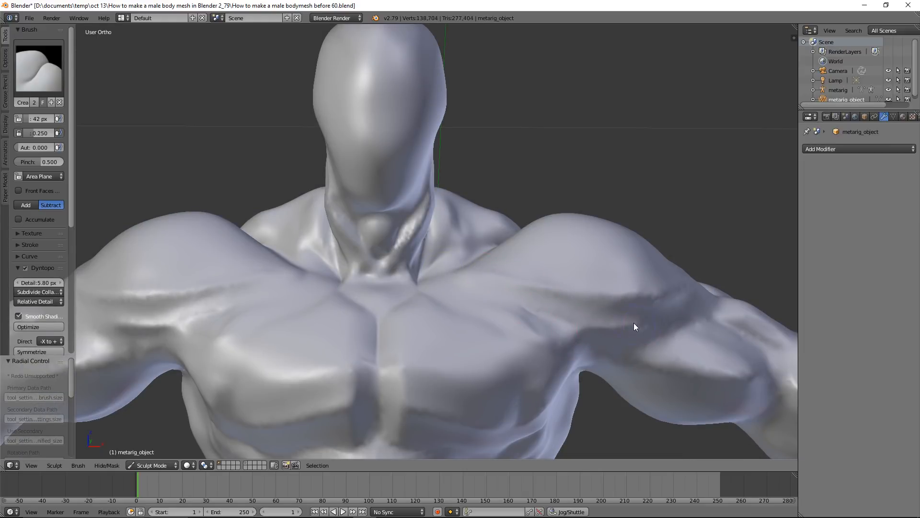
Deepen the creases between the front thigh muscles from the hip down to above the knee
scroll(635, 324, "down", 5)
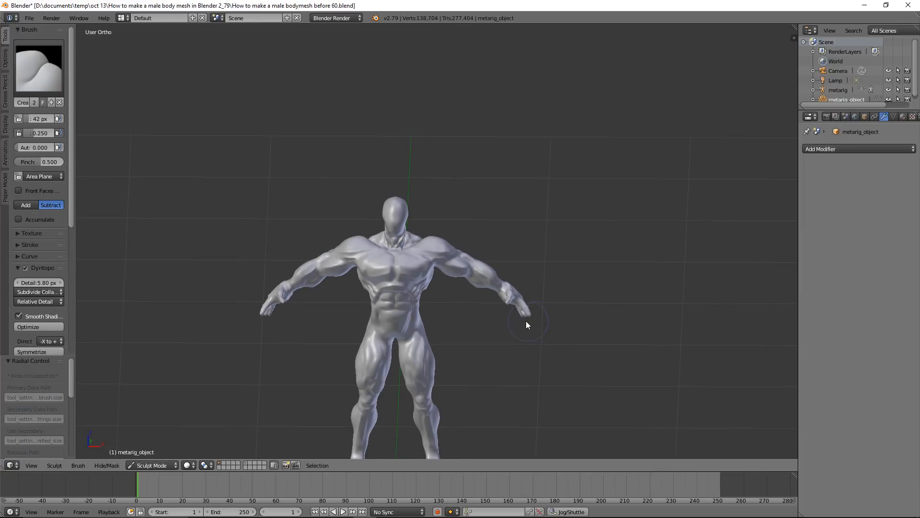
middle_click_drag(525, 320, 499, 222, "shift")
scroll(499, 223, "up", 3)
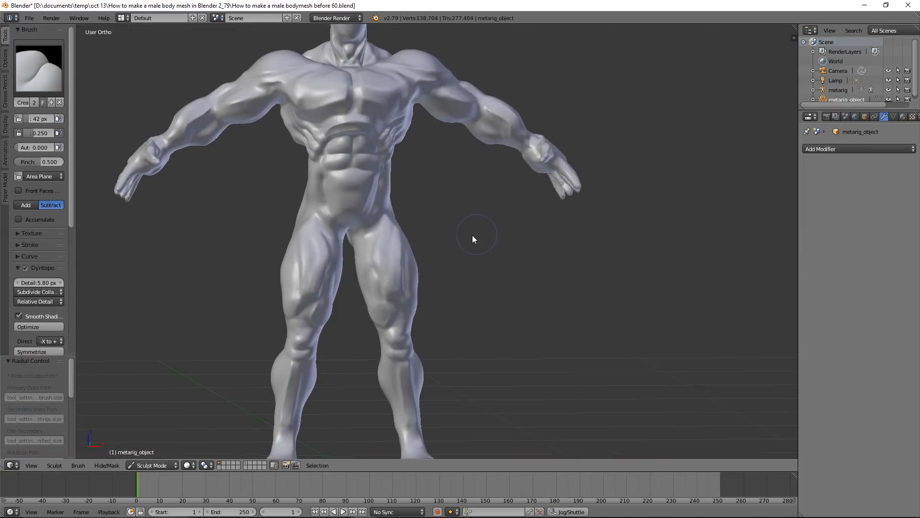
scroll(396, 239, "up", 6)
mouse_move(357, 199)
left_mouse_down()
mouse_move(329, 238)
mouse_move(319, 290)
mouse_move(358, 195)
left_mouse_up()
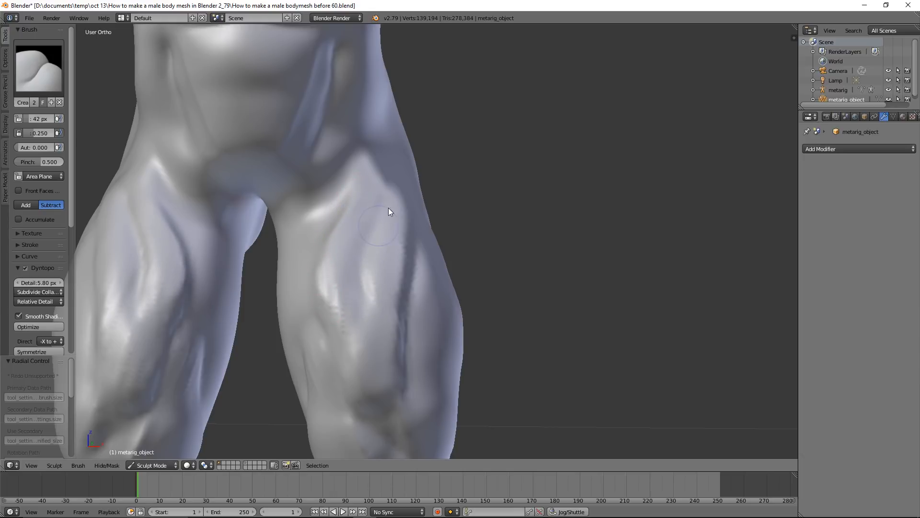
mouse_move(369, 256)
left_mouse_down()
mouse_move(377, 303)
mouse_move(366, 299)
left_mouse_up()
middle_click_drag(378, 256, 492, 297, "shift")
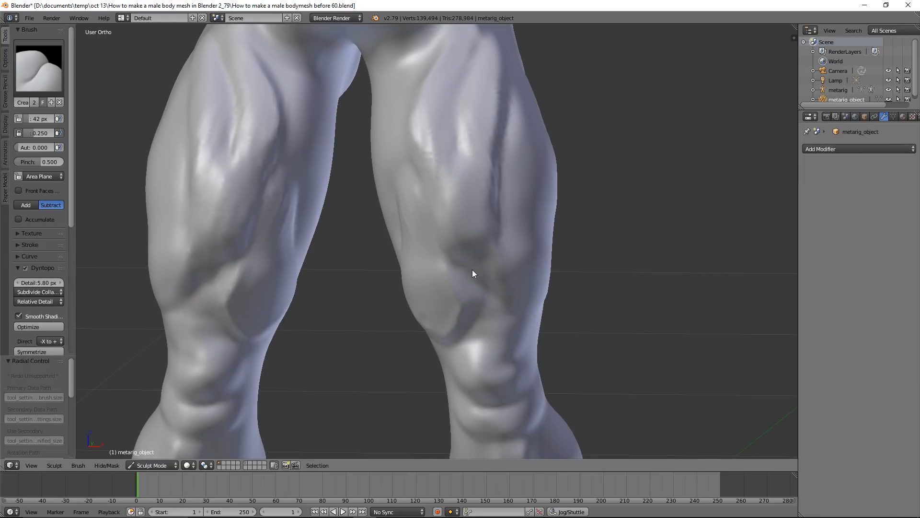
Crease the upper edge and inner side of the teardrop-shaped inner thigh muscle above the knee
mouse_move(477, 313)
left_mouse_down()
mouse_move(475, 280)
mouse_move(503, 310)
mouse_move(468, 281)
mouse_move(489, 248)
mouse_move(427, 208)
mouse_move(439, 240)
mouse_move(431, 225)
left_mouse_up()
middle_click_drag(431, 225, 460, 201)
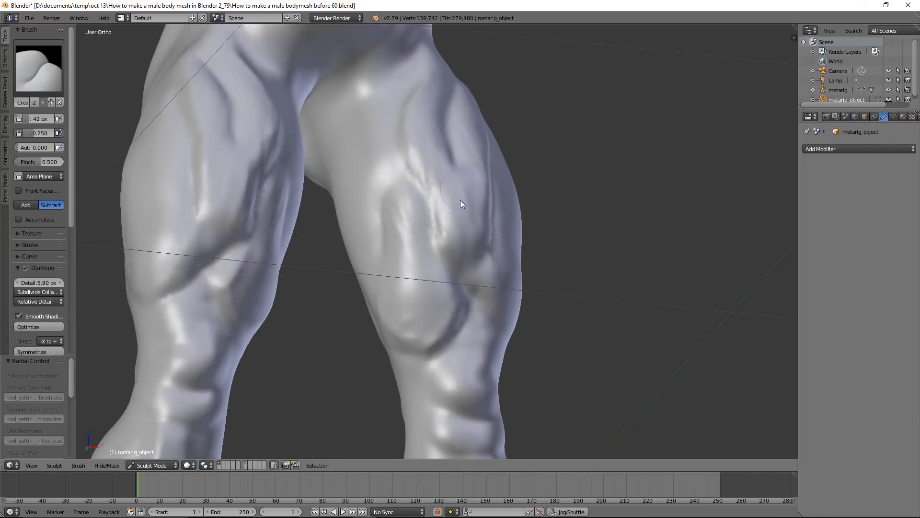
mouse_move(381, 253)
left_mouse_down()
mouse_move(396, 175)
mouse_move(403, 250)
left_mouse_up()
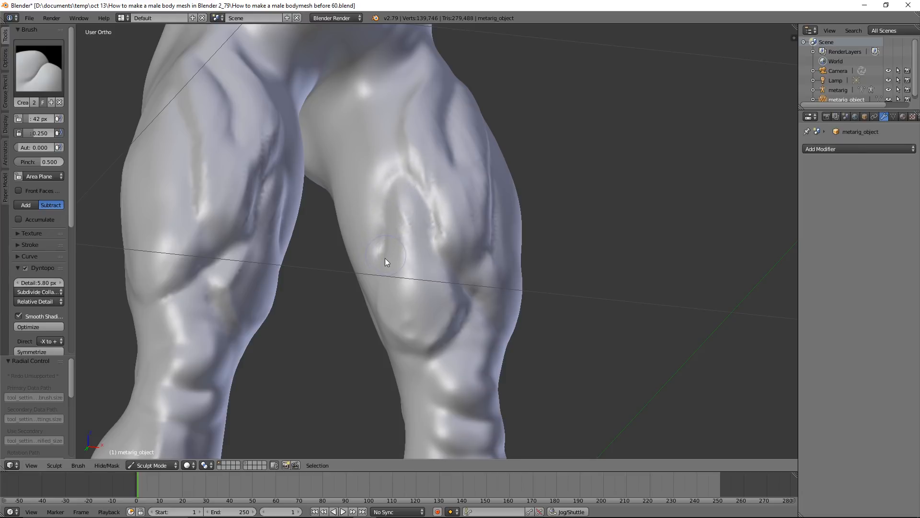
scroll(476, 224, "down", 2)
scroll(466, 311, "down", 4)
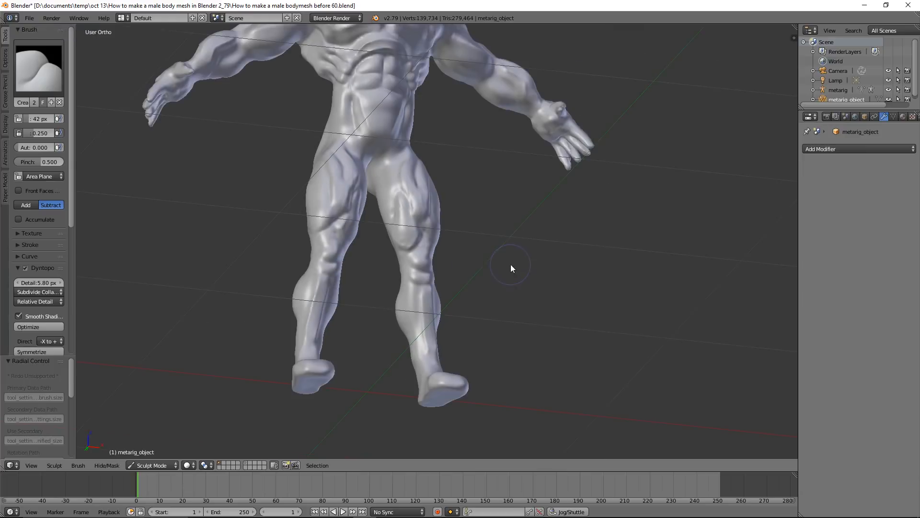
Examine the torso, arms and legs from several angles to check the overall muscle definition
middle_click_drag(475, 184, 449, 202)
scroll(461, 243, "down", 2)
mouse_move(461, 243)
middle_mouse_down()
mouse_move(474, 229)
mouse_move(432, 213)
mouse_move(460, 231)
middle_mouse_up()
scroll(505, 218, "up", 3)
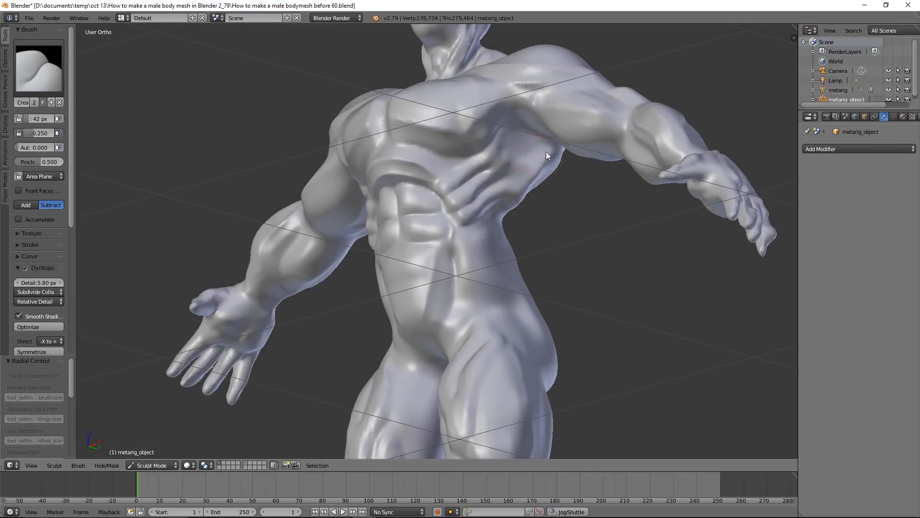
middle_click_drag(531, 218, 538, 195)
middle_click_drag(544, 161, 476, 198)
scroll(539, 217, "down", 3)
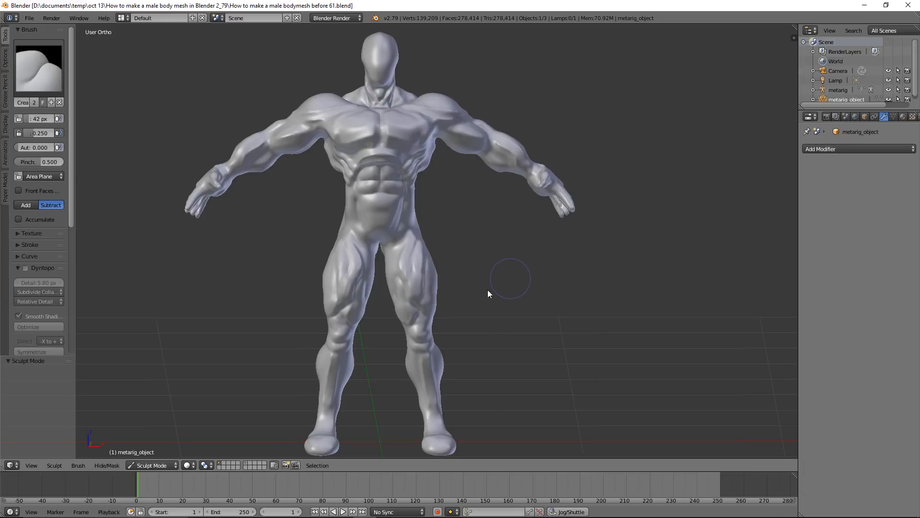
Leave sculpting for Object Mode, duplicate the body mesh in place and move the copy to the second layer
left_click(175, 465)
left_click(173, 454)
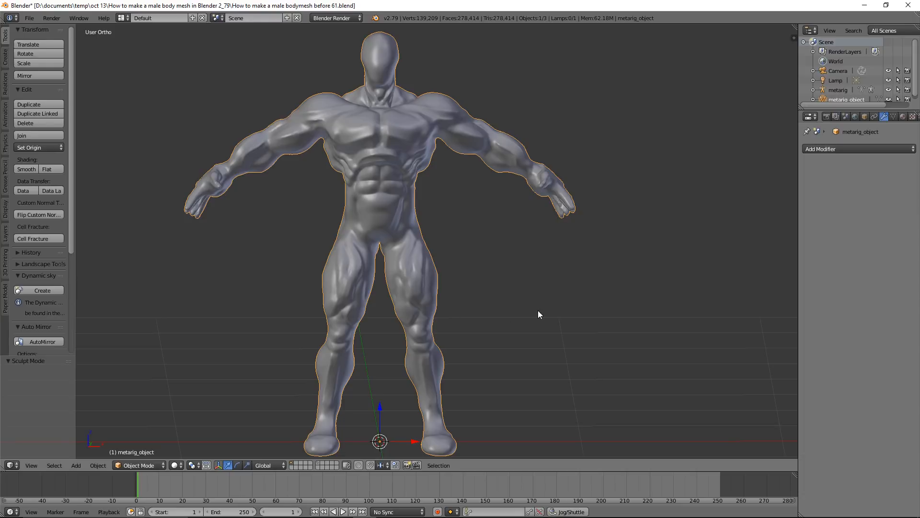
key("shift+d")
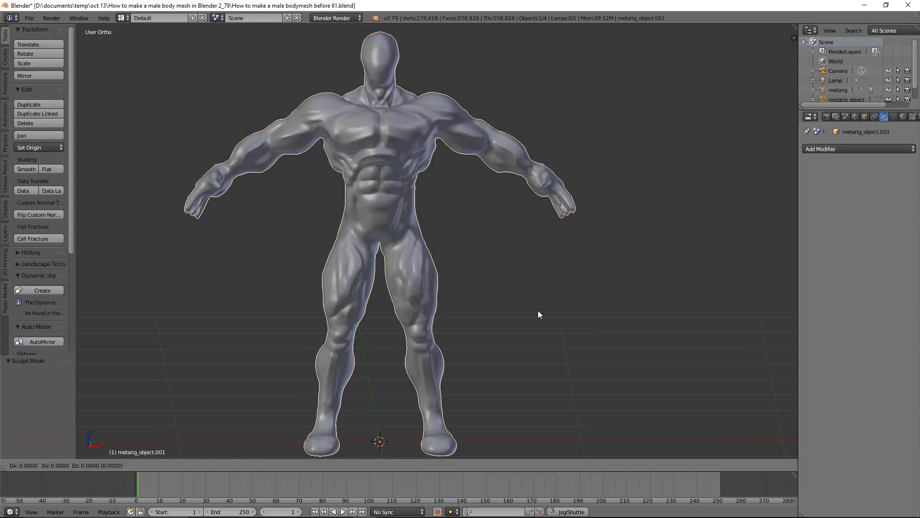
right_click(550, 311)
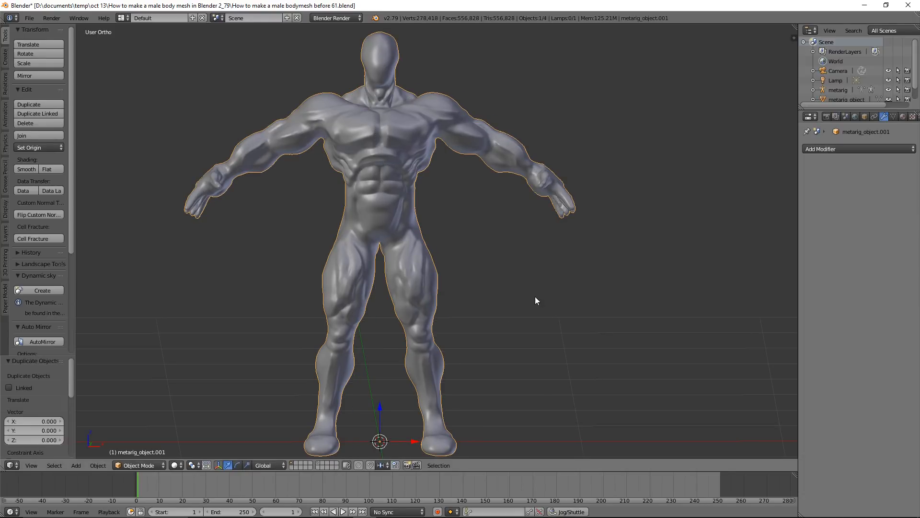
key("m")
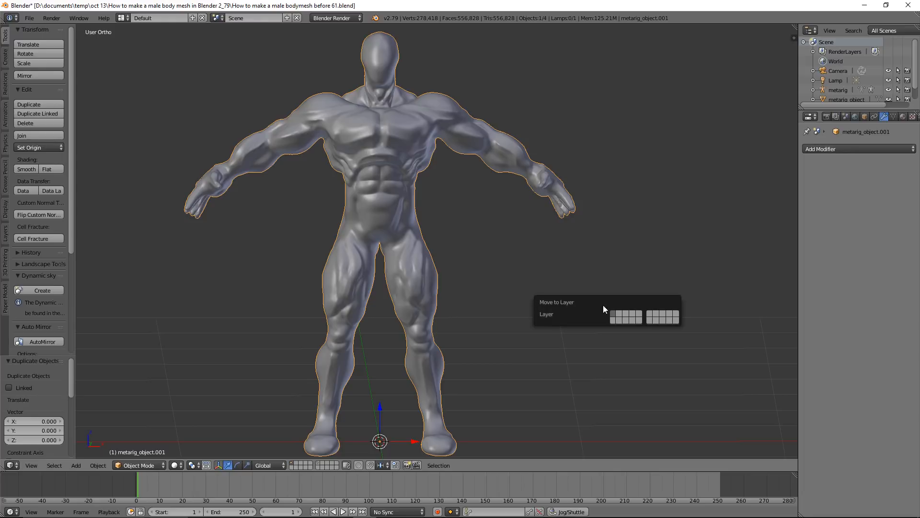
left_click(620, 314)
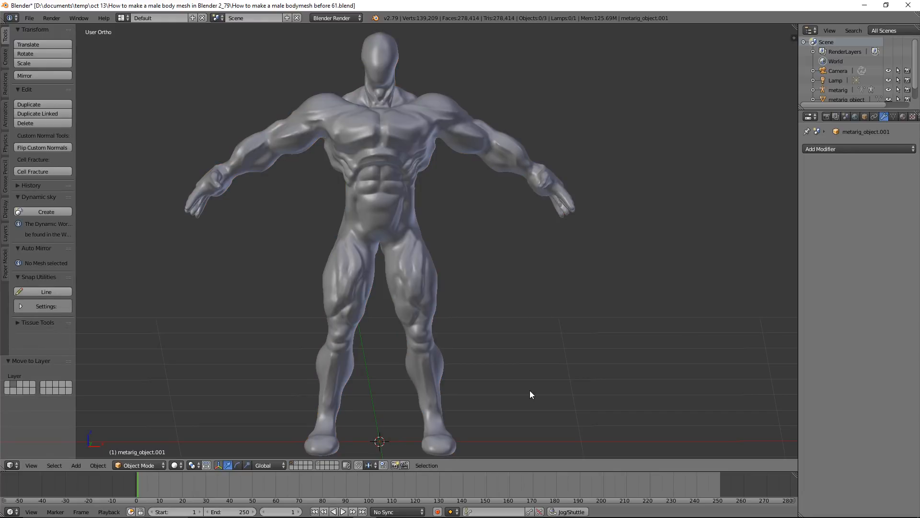
Show the second layer and, in wireframe Edit Mode from the front, box-select the body copy's geometry from waist to upper thighs
left_click(297, 464)
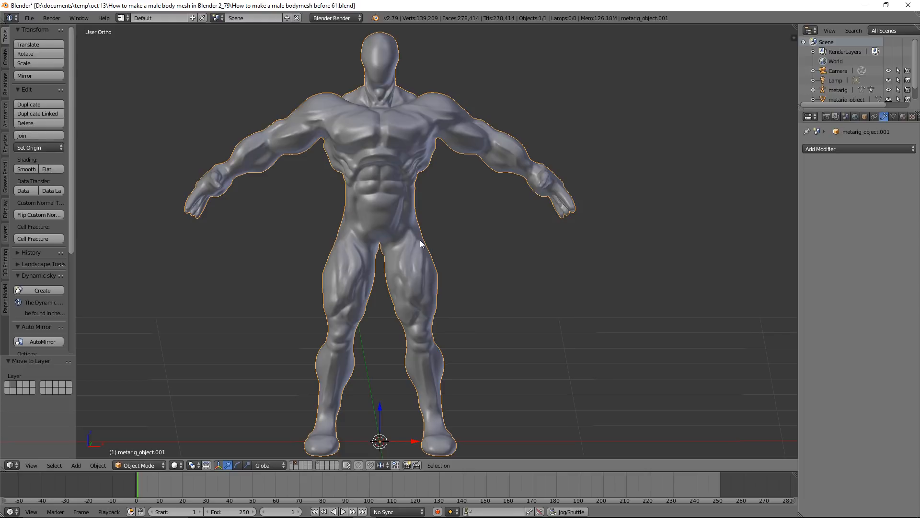
left_click(163, 466)
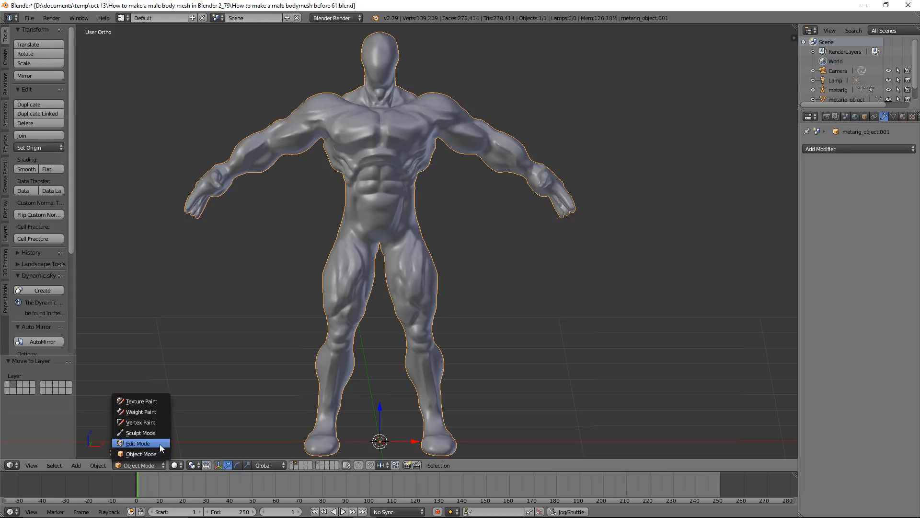
left_click(159, 443)
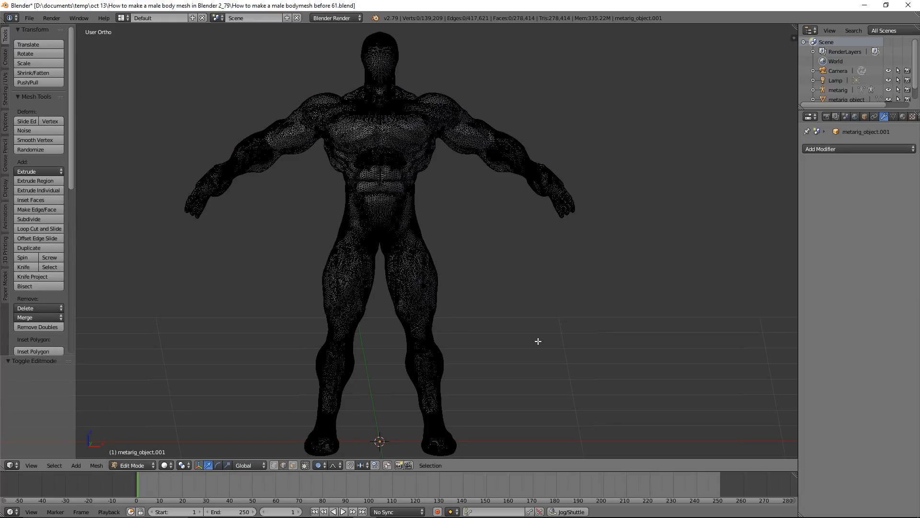
key("z")
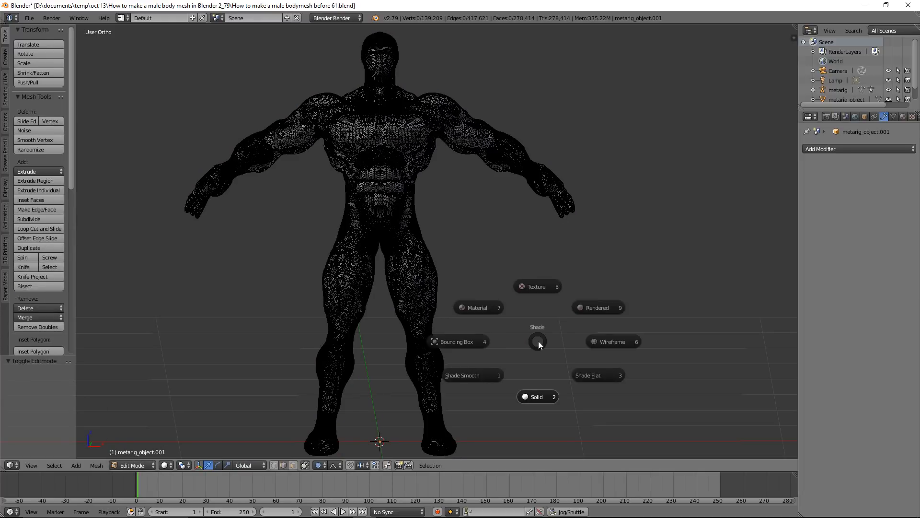
left_click(600, 335)
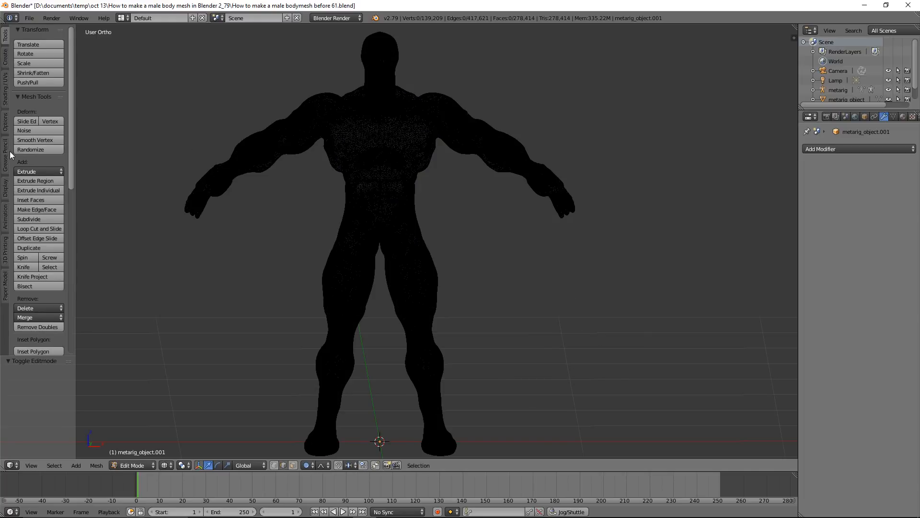
left_click(5, 189)
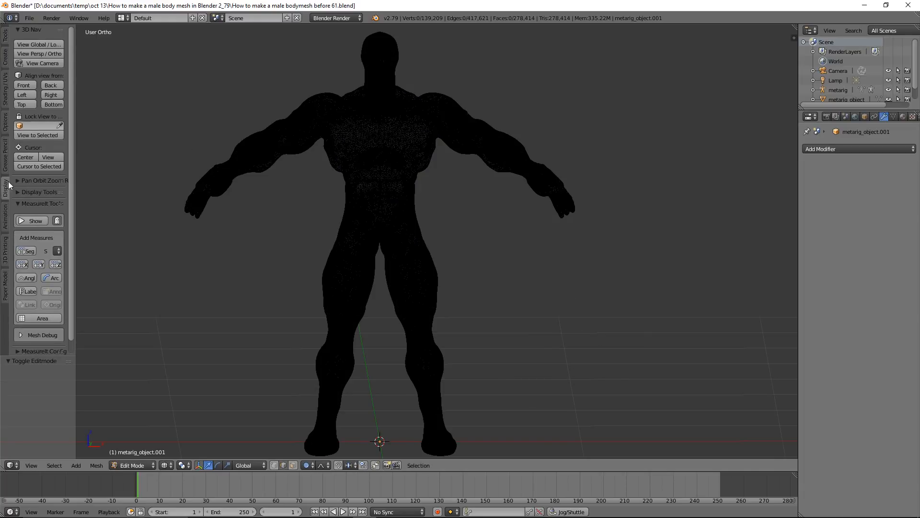
left_click(31, 86)
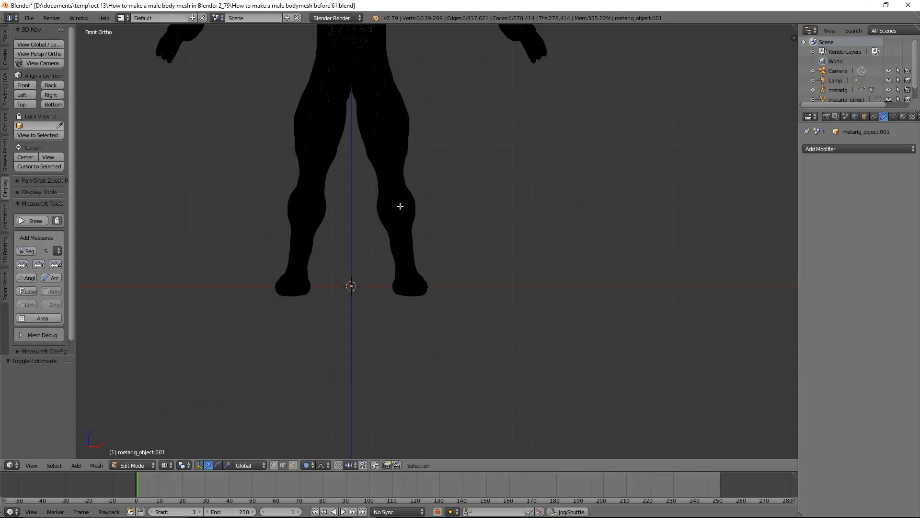
middle_click_drag(598, 208, 629, 327, "shift")
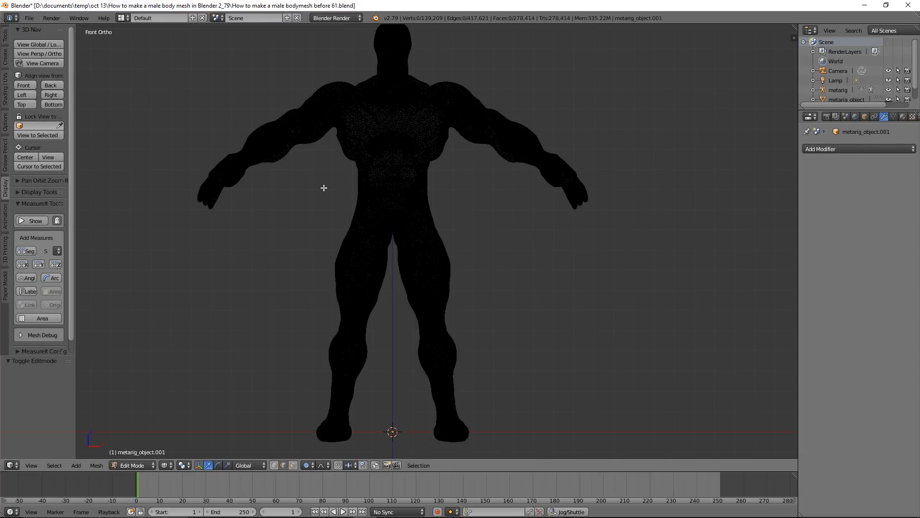
key("b")
left_click_drag(316, 185, 466, 251)
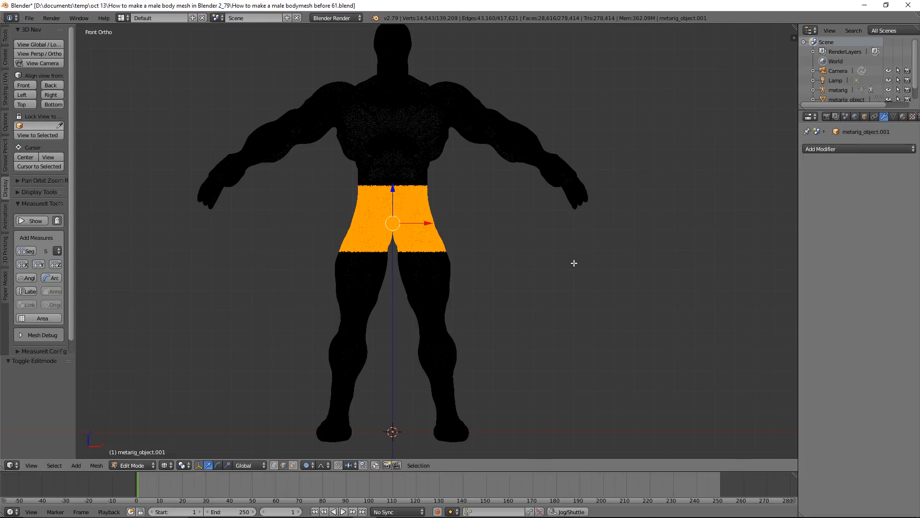
Duplicate the selected hip geometry in place, separate it into its own object, and return to Object Mode with solid shading
key("shift+d")
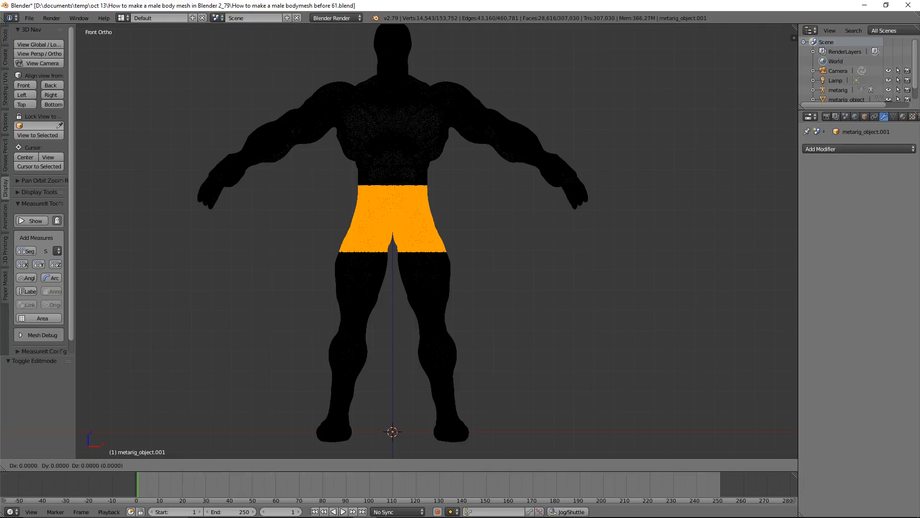
right_click(574, 263)
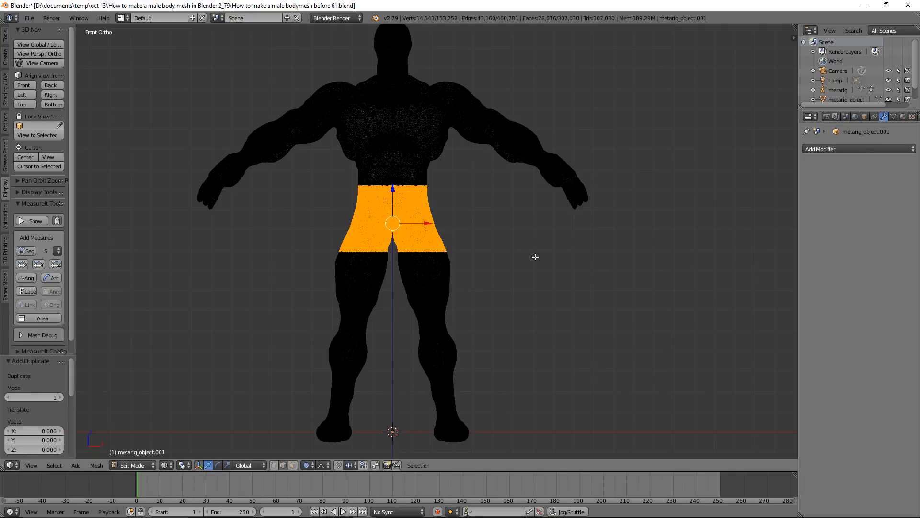
key("p")
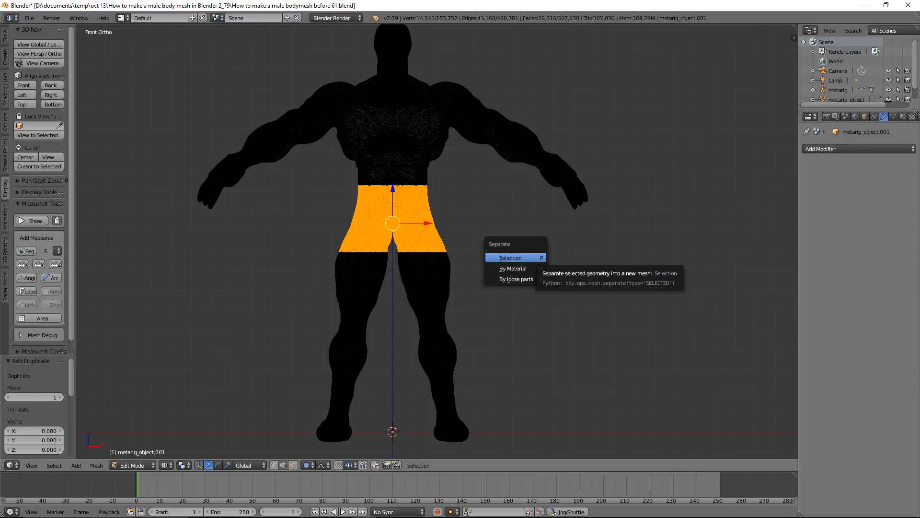
left_click(534, 257)
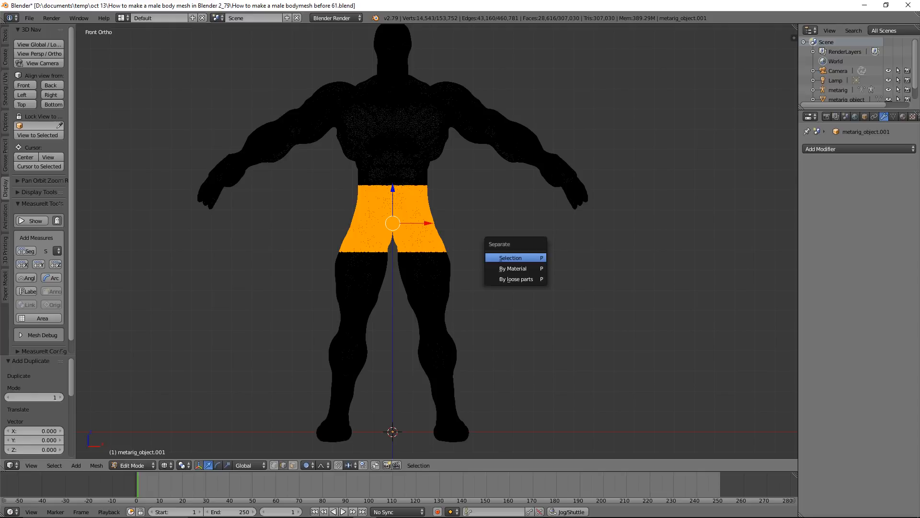
left_click(149, 464)
left_click(154, 453)
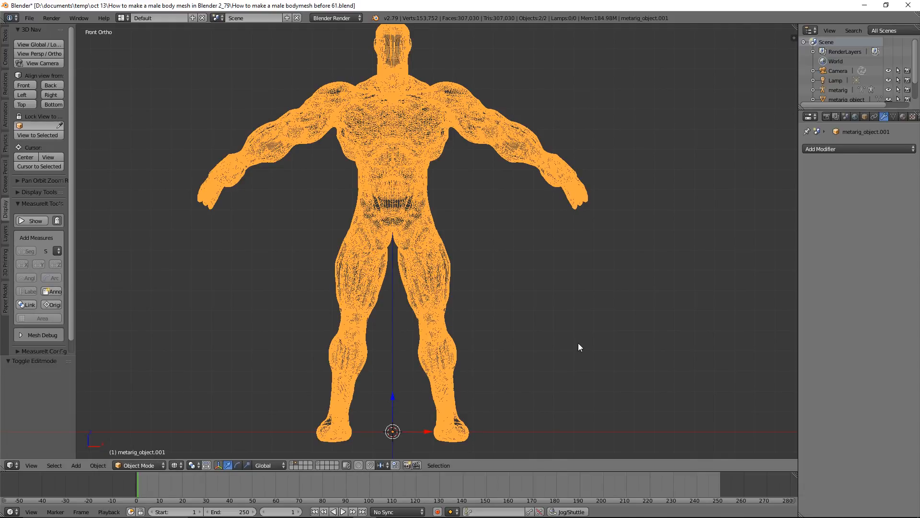
key("z")
left_click(578, 399)
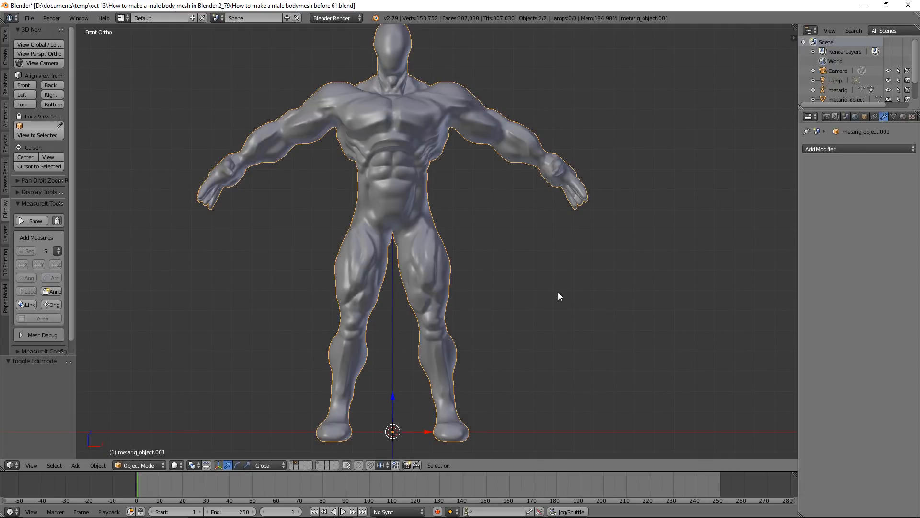
Select all geometry of the separated shorts mesh and Shrink/Fatten it outward from the body by about 0.02
right_click(414, 211)
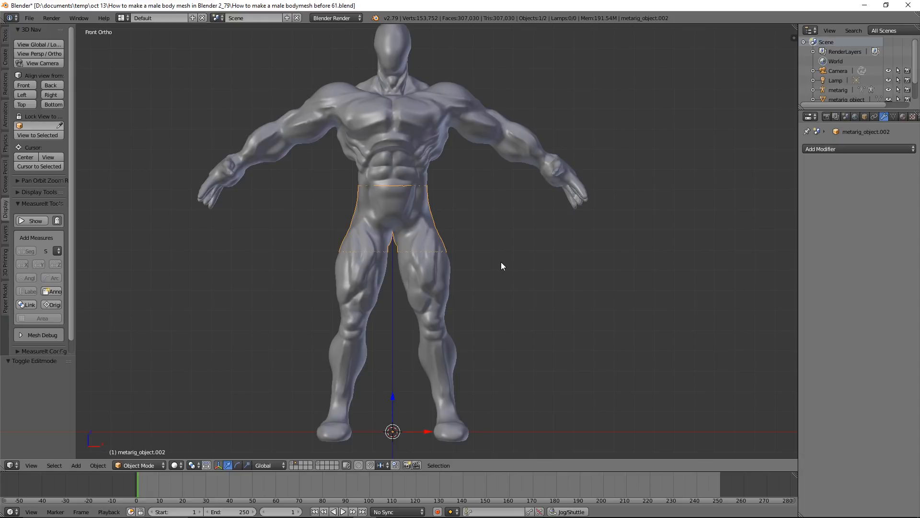
left_click(155, 463)
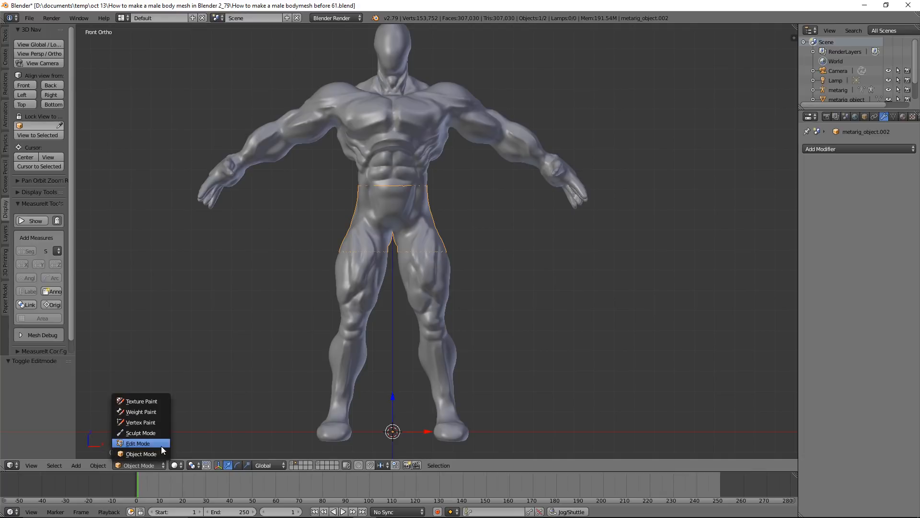
left_click(162, 447)
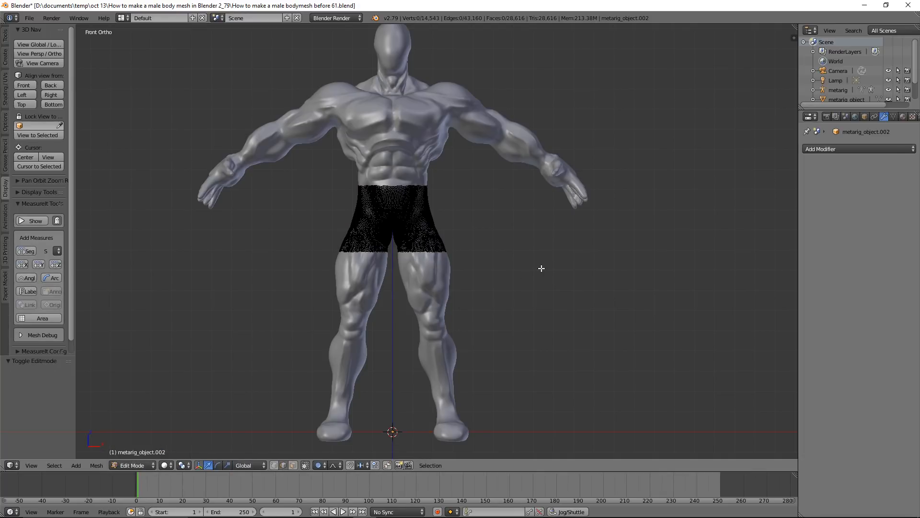
key("a")
scroll(541, 268, "up", 4)
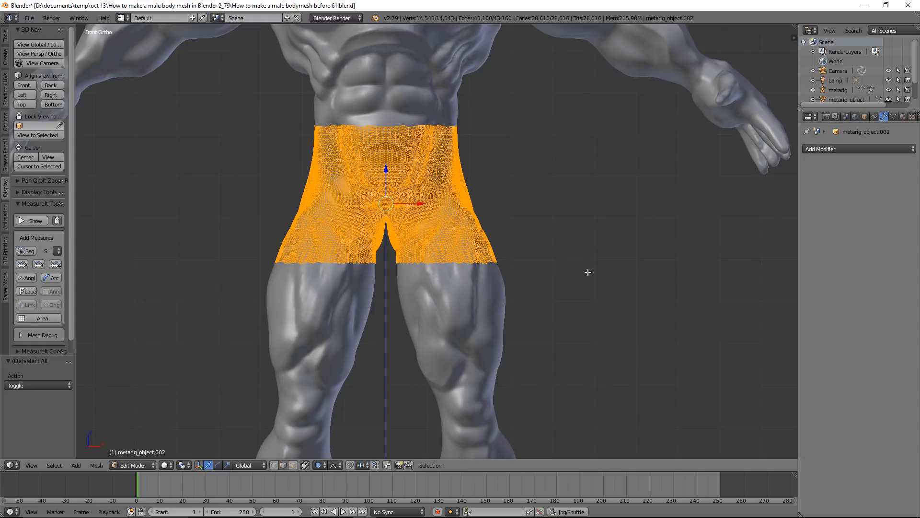
key("alt+s")
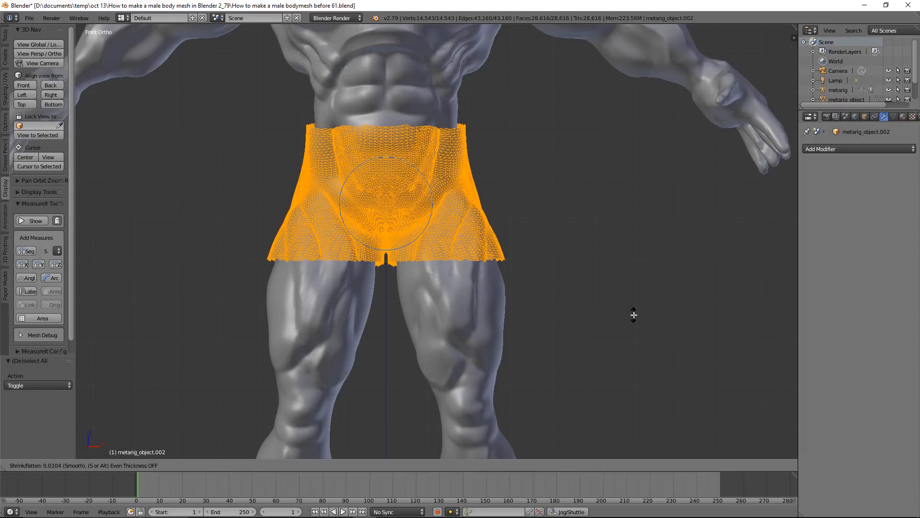
left_click(633, 314)
mouse_move(617, 315)
middle_mouse_down()
mouse_move(591, 259)
mouse_move(616, 329)
middle_mouse_up()
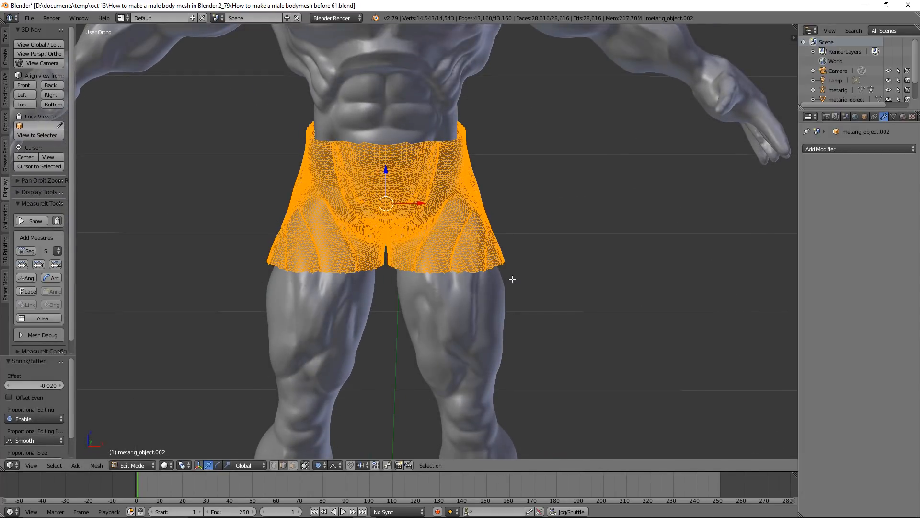
Deselect the shorts' geometry and switch the shorts object from Edit Mode through Object Mode to Sculpt Mode
left_click(154, 467)
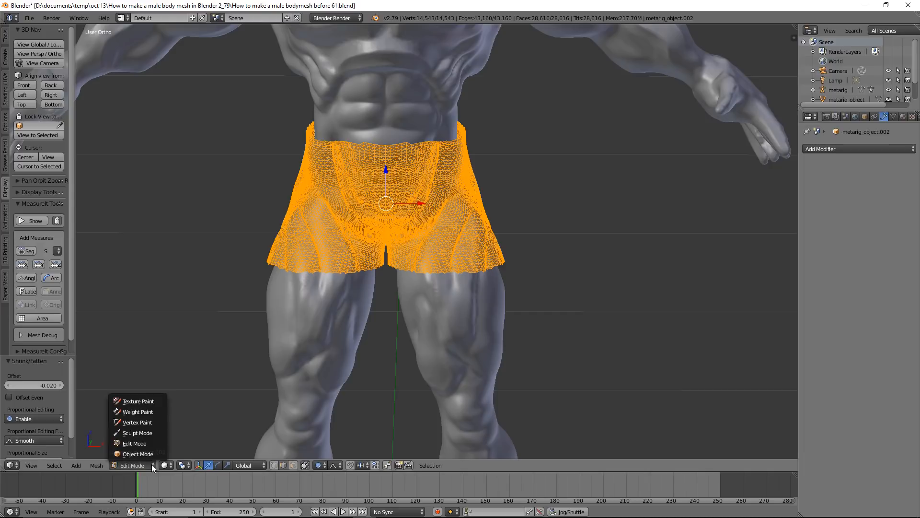
key("a")
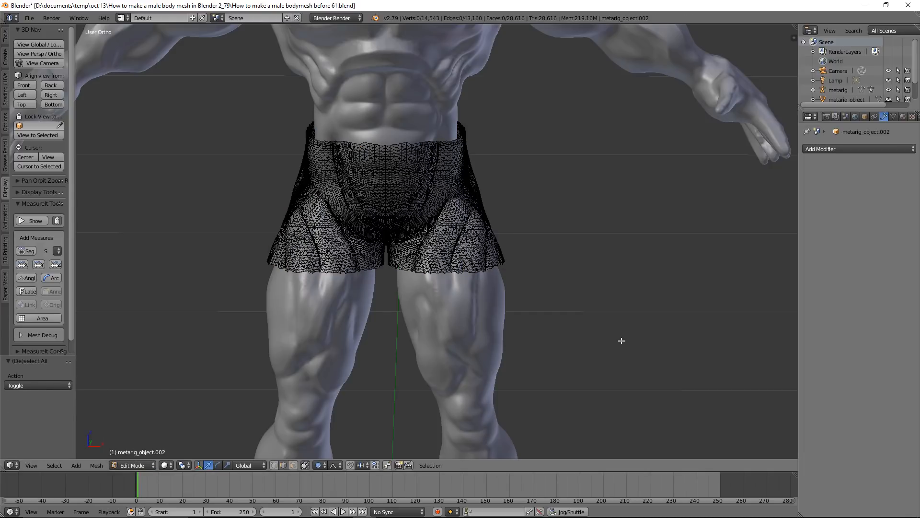
left_click(149, 466)
left_click(149, 453)
mouse_move(474, 195)
middle_mouse_down()
mouse_move(447, 203)
mouse_move(452, 221)
mouse_move(476, 193)
middle_mouse_up()
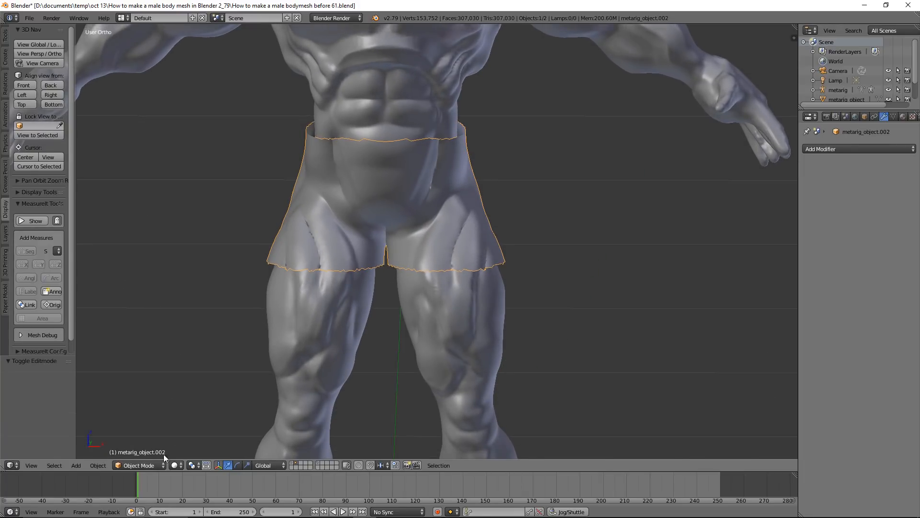
left_click(152, 462)
left_click(158, 436)
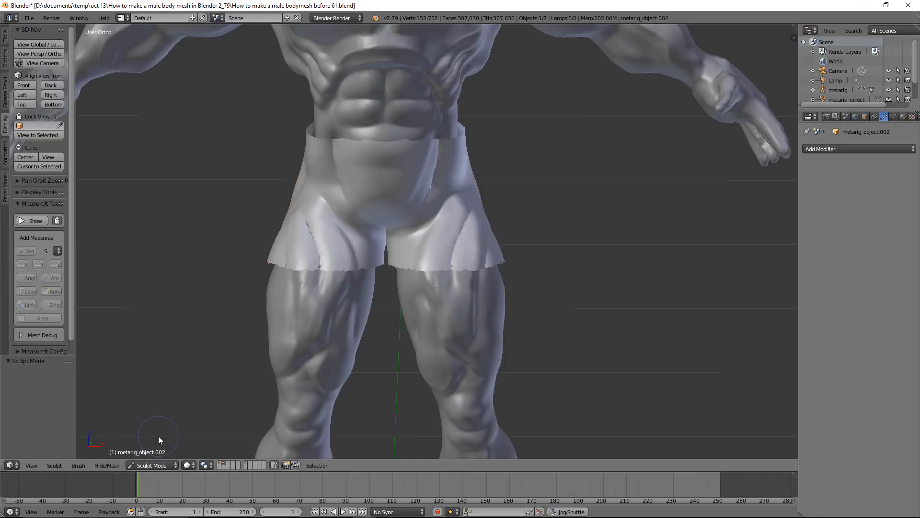
Smooth the front and back of the shorts using the Smooth sculpt brush at 90 px, and return to Object Mode
left_click(7, 39)
left_click(37, 64)
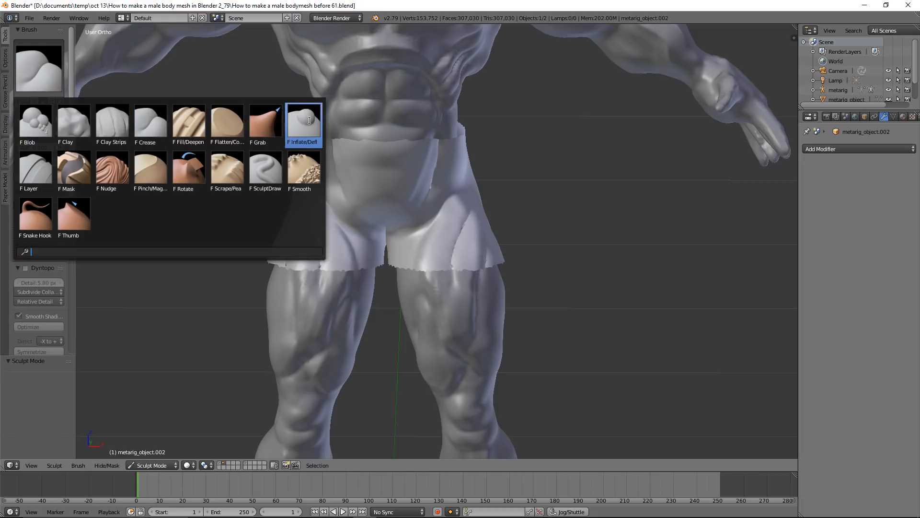
left_click(304, 169)
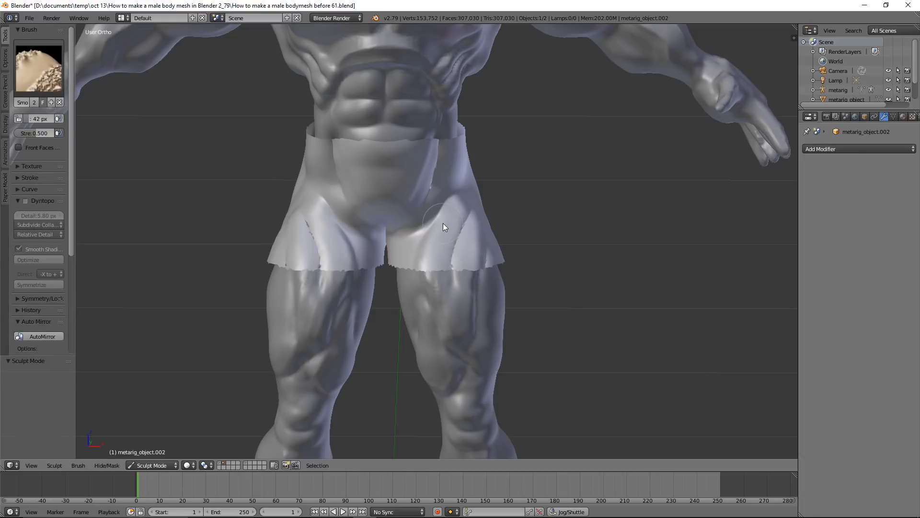
key("f")
left_click(468, 237)
mouse_move(455, 241)
left_mouse_down()
mouse_move(438, 220)
mouse_move(472, 232)
mouse_move(469, 220)
mouse_move(424, 183)
mouse_move(434, 165)
mouse_move(417, 176)
mouse_move(437, 163)
mouse_move(431, 184)
mouse_move(402, 175)
mouse_move(376, 189)
mouse_move(395, 158)
mouse_move(421, 239)
mouse_move(352, 259)
mouse_move(414, 275)
mouse_move(421, 261)
left_mouse_up()
middle_click_drag(555, 253, 386, 237)
mouse_move(386, 237)
left_mouse_down()
mouse_move(440, 185)
mouse_move(426, 226)
mouse_move(418, 223)
left_mouse_up()
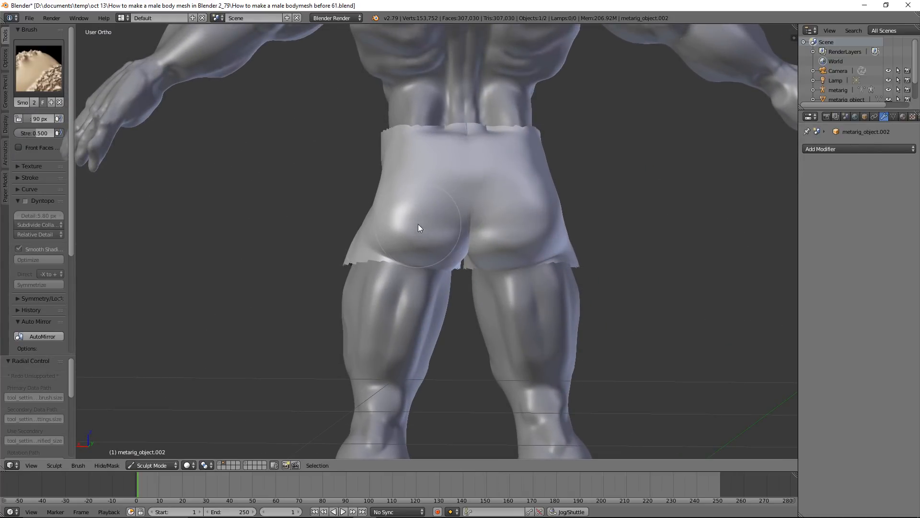
middle_click_drag(308, 246, 513, 256)
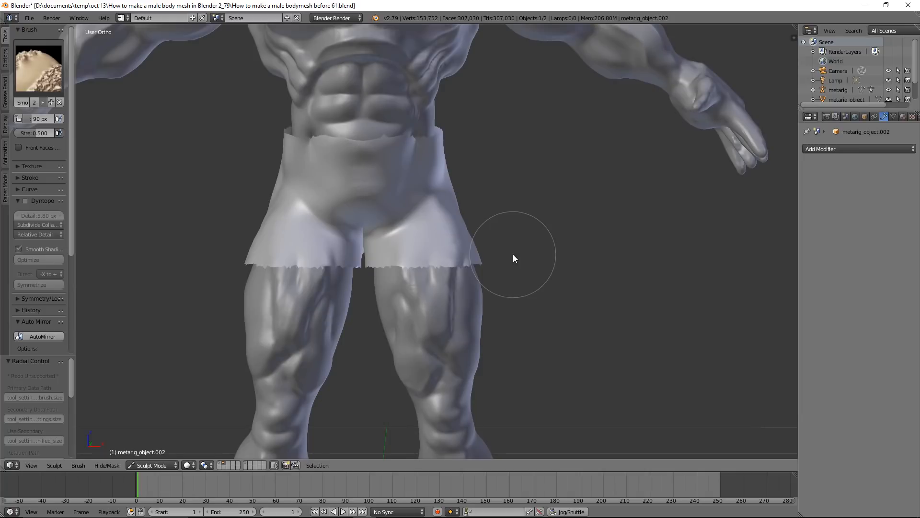
left_click(168, 467)
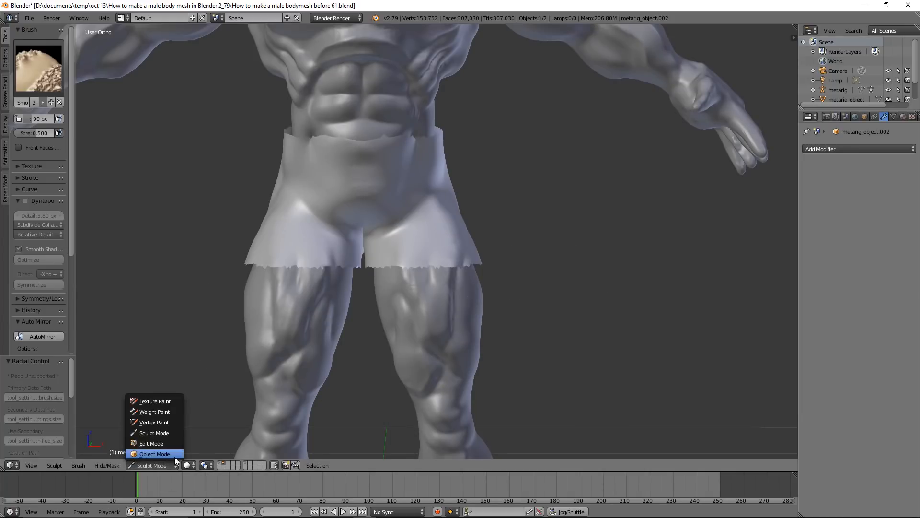
left_click(154, 454)
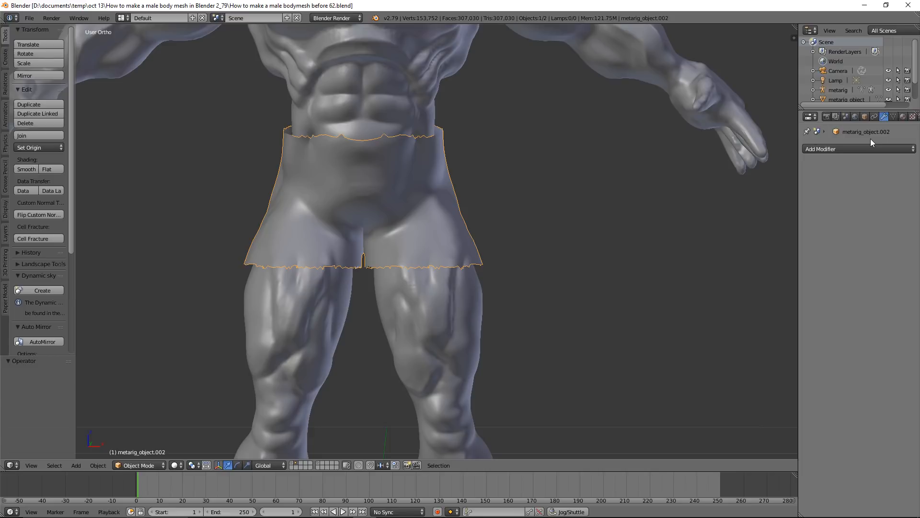
Add a Solidify modifier to the shorts with a thickness of 0.046 and Only Rim enabled
left_click(913, 153)
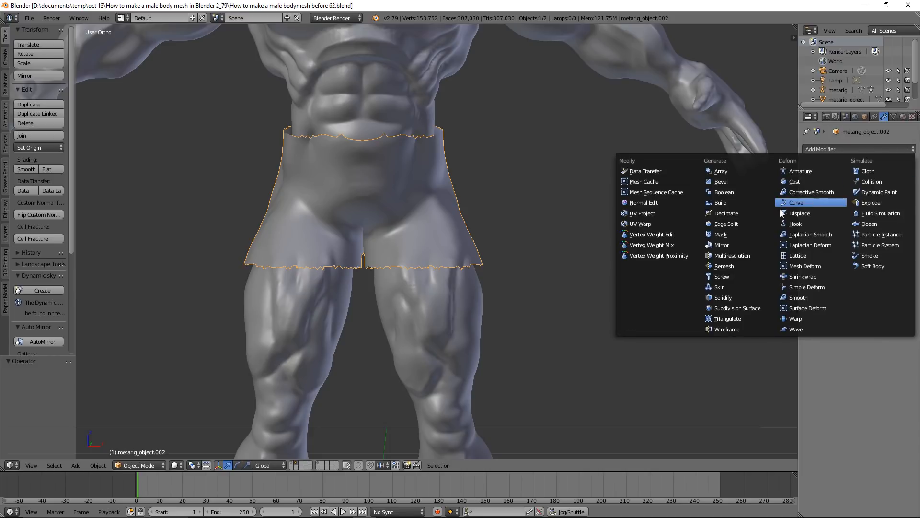
left_click(755, 298)
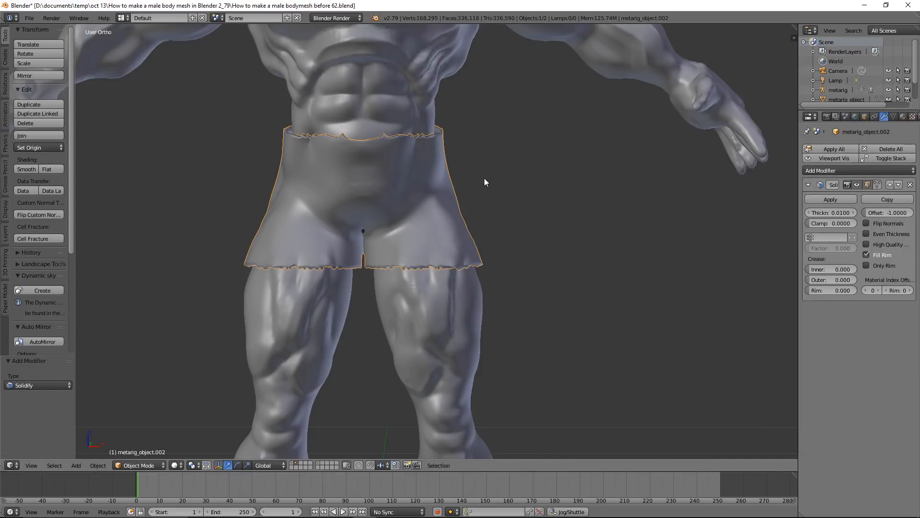
left_click_drag(812, 213, 835, 214)
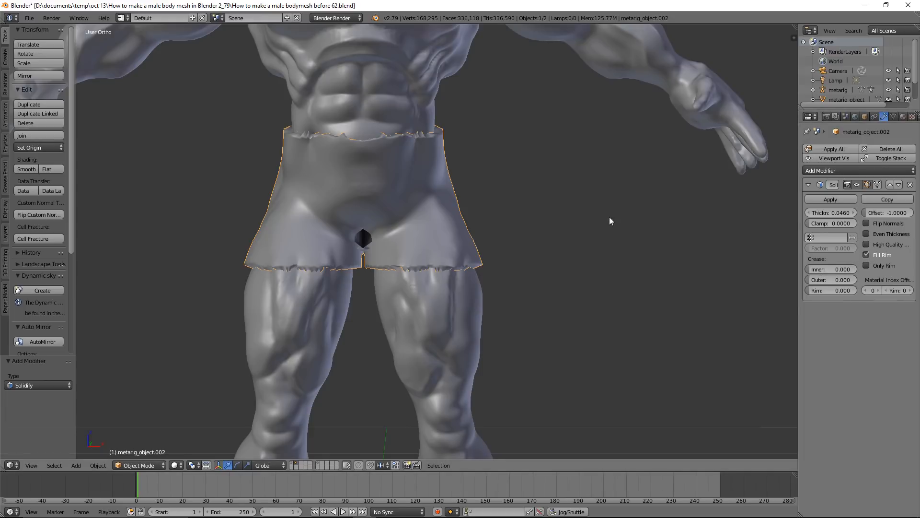
mouse_move(521, 177)
middle_mouse_down()
mouse_move(532, 165)
mouse_move(532, 180)
middle_mouse_up()
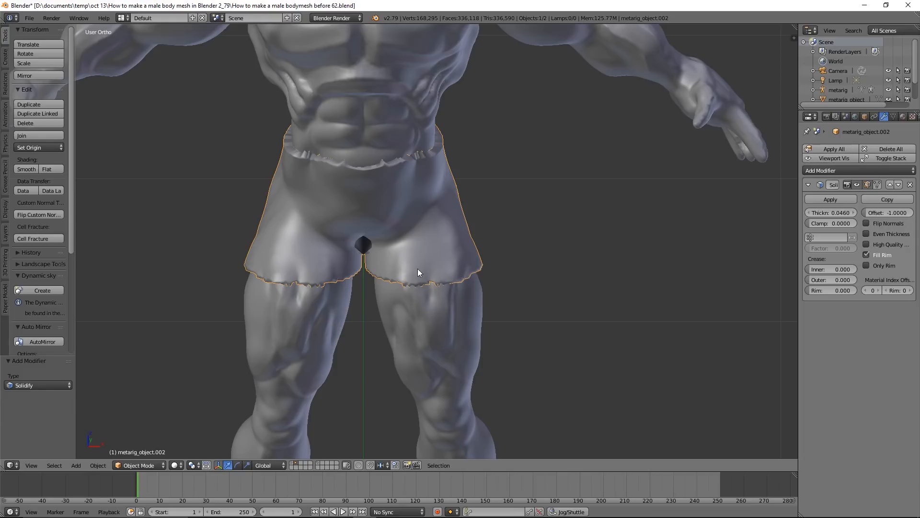
left_click(867, 265)
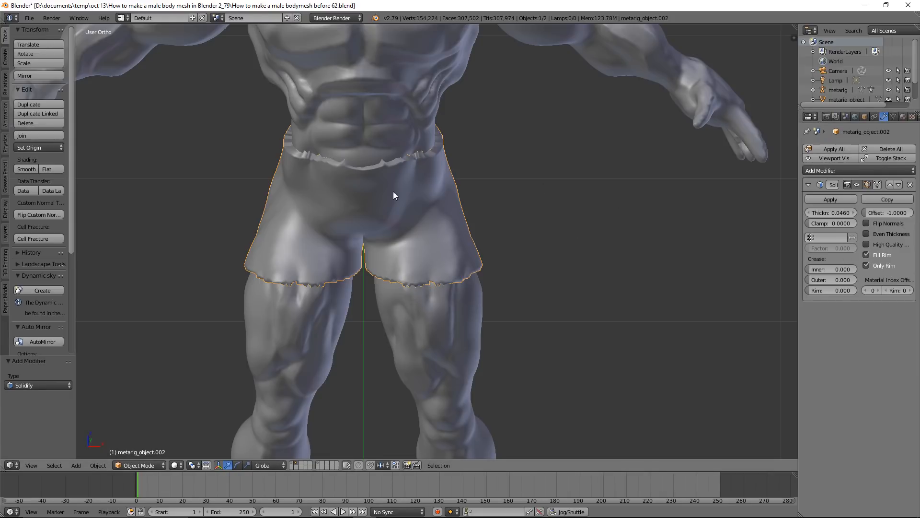
middle_click_drag(423, 176, 410, 253)
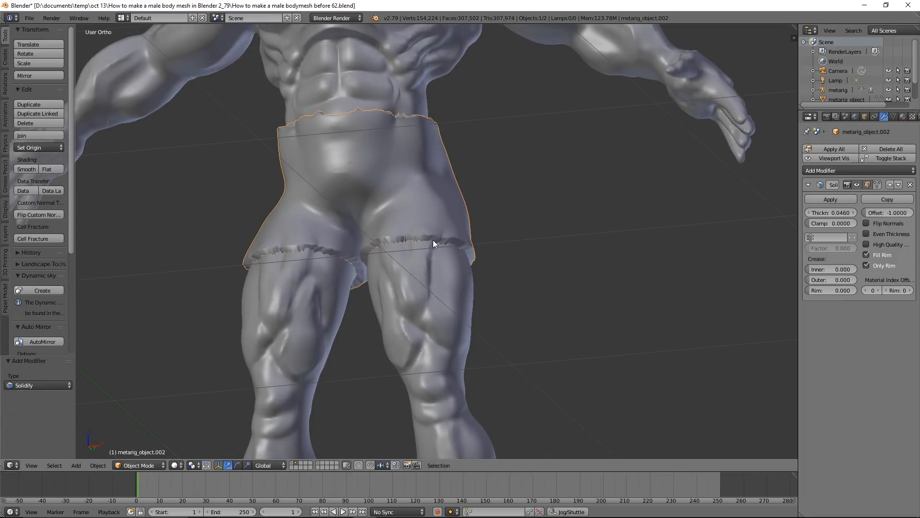
middle_click_drag(430, 242, 481, 221)
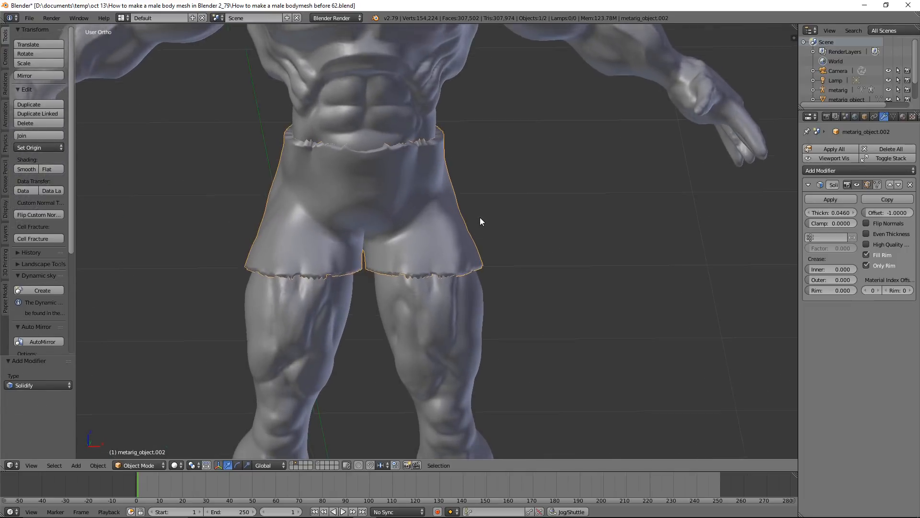
Save the file as "How to make a male bodymesh before 63.blend" and apply the shorts' Solidify modifier
key("ctrl+alt+s")
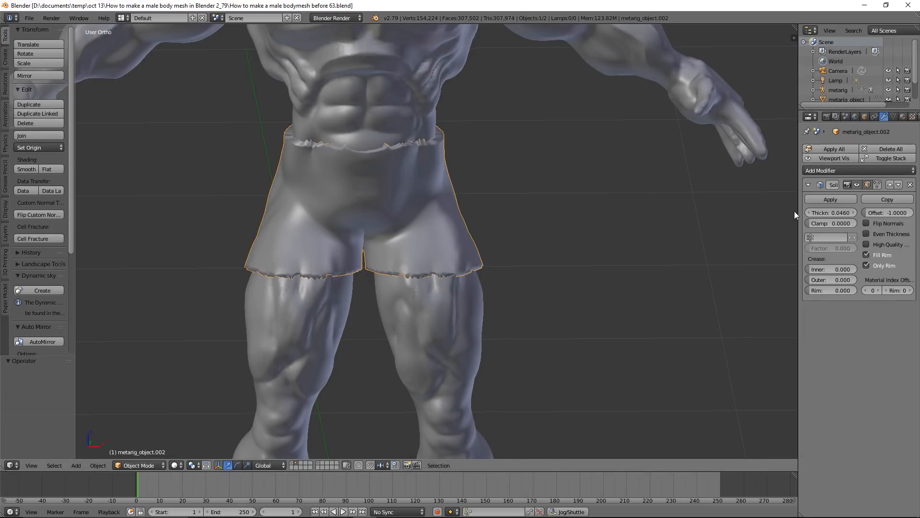
left_click(845, 198)
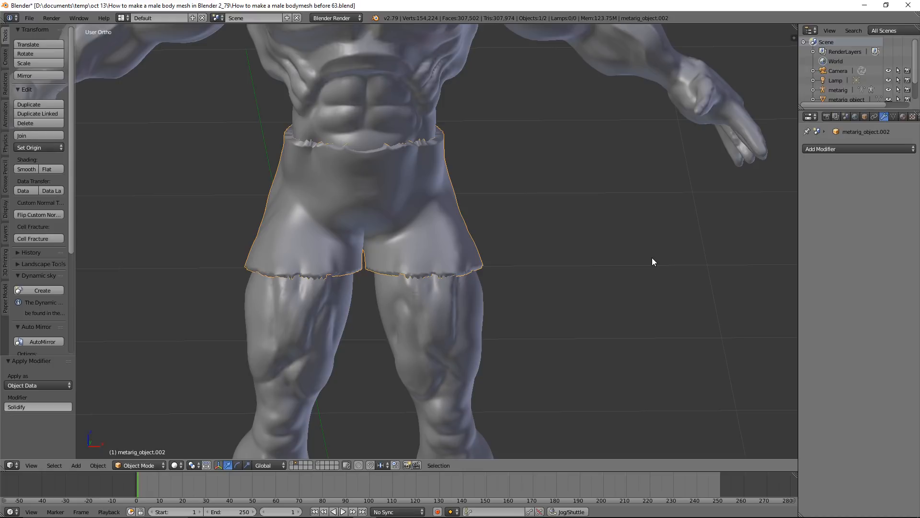
Delete the duplicate body mesh and show the first layer's original body together with the selected shorts
right_click(448, 69)
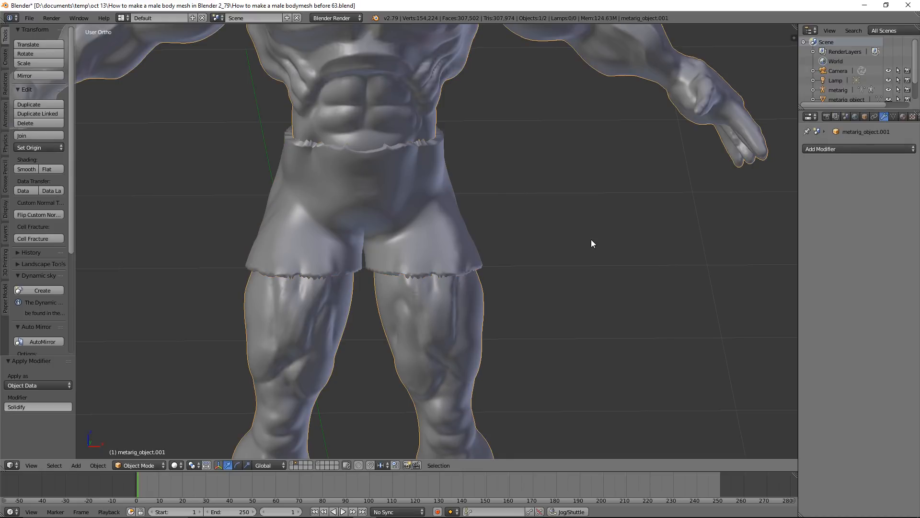
key("x")
left_click(591, 239)
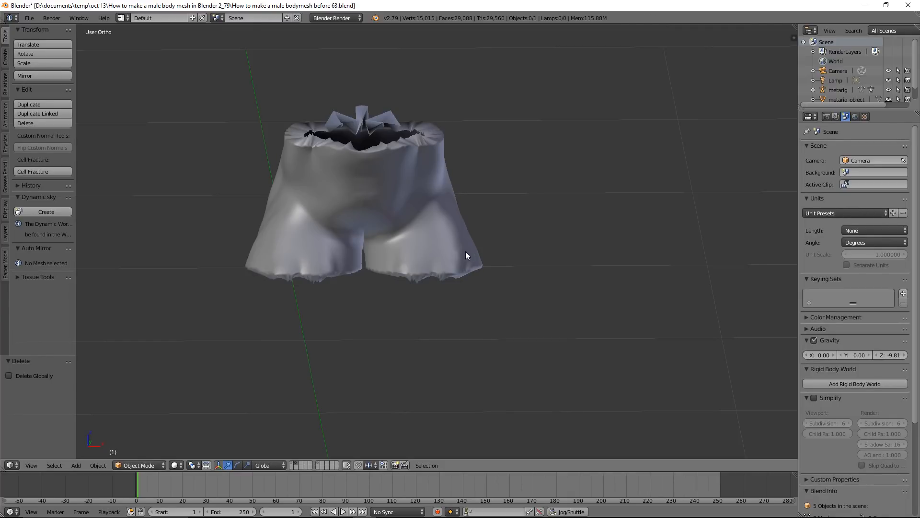
right_click(433, 226)
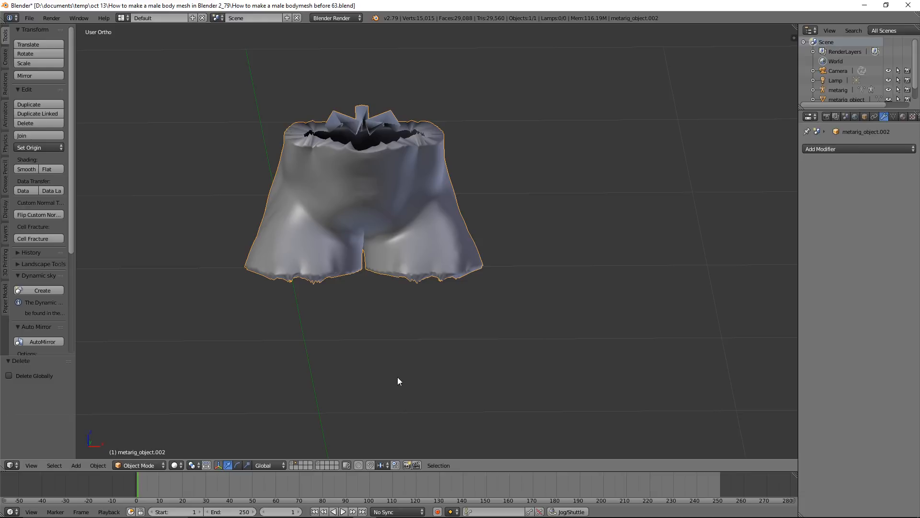
left_click(292, 463, "shift")
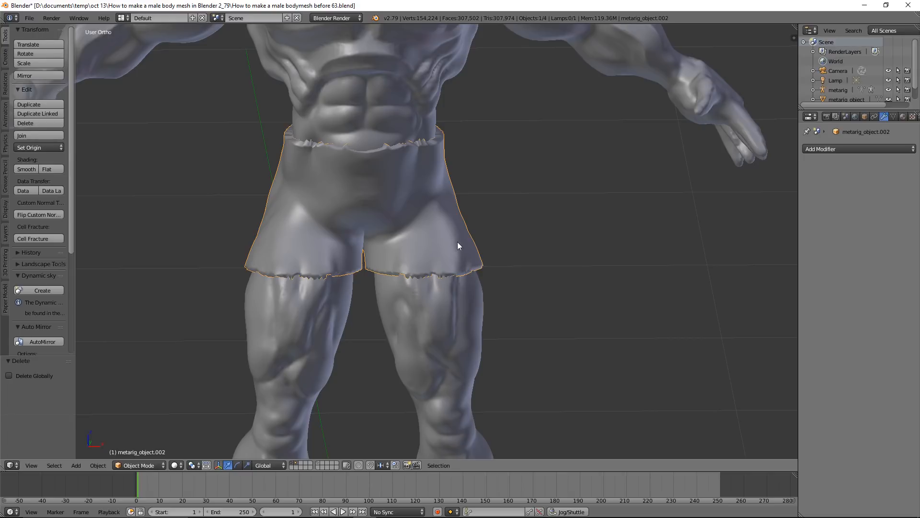
Enter Sculpt Mode on the shorts and smooth the ragged waistband edge from front to back with the Smooth brush at 90 px
left_click(161, 464)
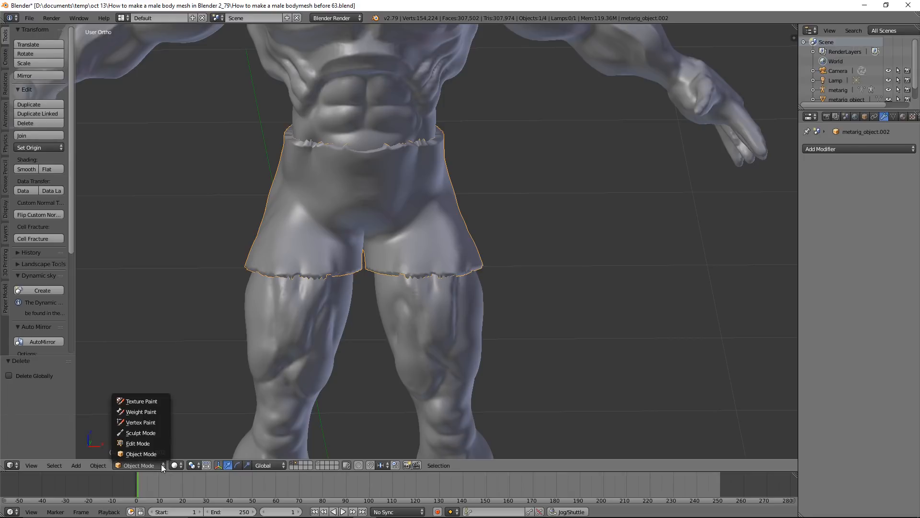
left_click(169, 433)
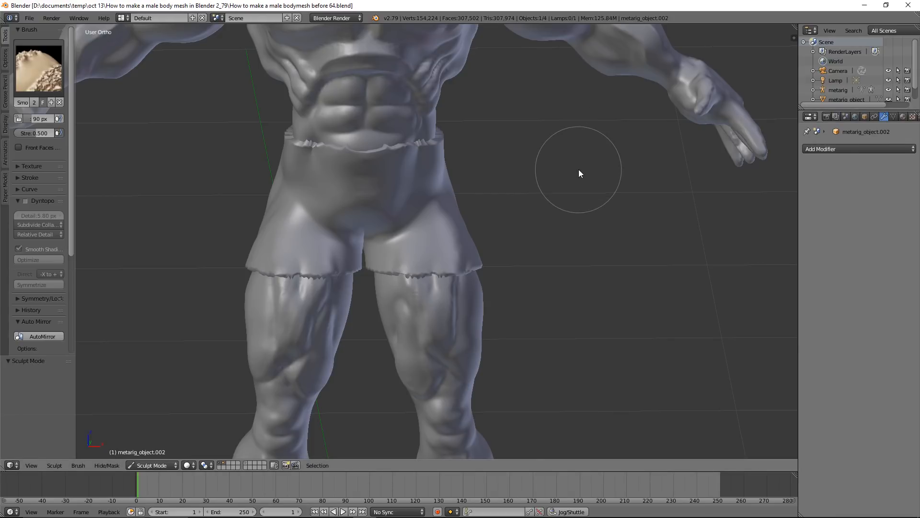
scroll(579, 169, "up", 3)
middle_click_drag(587, 198, 591, 315, "shift")
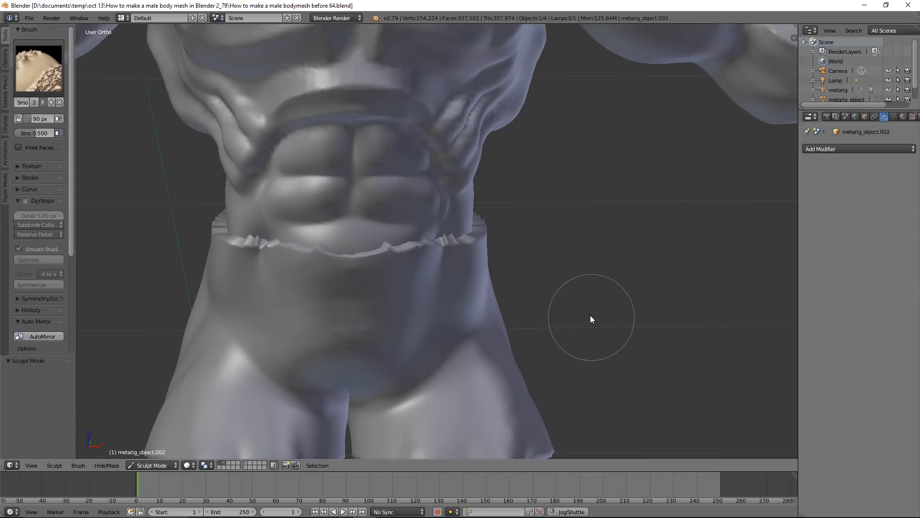
scroll(590, 318, "up", 2)
mouse_move(371, 245)
left_mouse_down()
mouse_move(444, 242)
mouse_move(509, 214)
mouse_move(507, 222)
mouse_move(381, 243)
mouse_move(407, 258)
mouse_move(477, 239)
left_mouse_up()
scroll(574, 225, "down", 2)
mouse_move(574, 225)
middle_mouse_down()
mouse_move(458, 244)
mouse_move(421, 279)
middle_mouse_up()
mouse_move(598, 285)
left_mouse_down()
mouse_move(553, 301)
mouse_move(621, 280)
mouse_move(508, 324)
mouse_move(474, 317)
left_mouse_up()
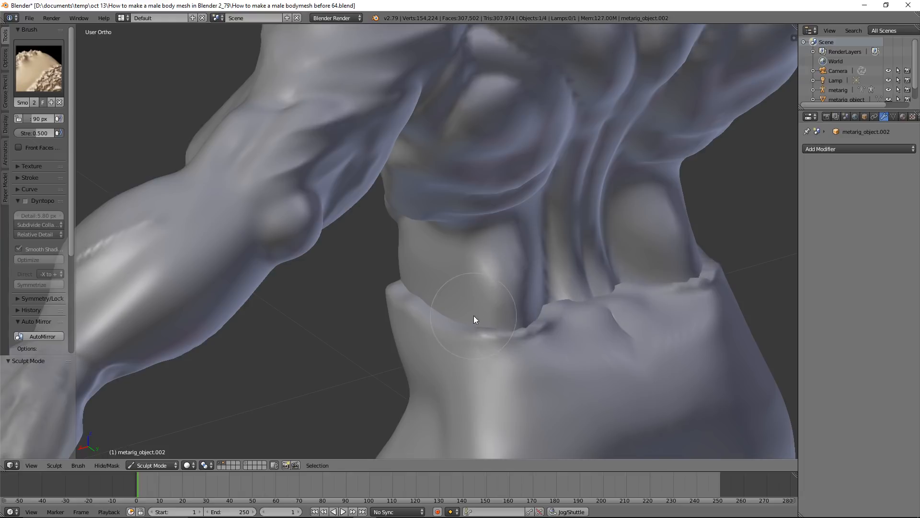
Smooth the ragged leg hems of the shorts and save the file as "How to make a male bodymesh before 65.blend"
scroll(455, 318, "down", 2)
middle_click_drag(422, 320, 531, 245)
mouse_move(521, 381)
left_mouse_down()
mouse_move(550, 368)
mouse_move(624, 381)
mouse_move(664, 413)
left_mouse_up()
middle_click_drag(541, 372, 595, 369)
mouse_move(595, 369)
left_mouse_down()
mouse_move(546, 353)
mouse_move(485, 384)
mouse_move(487, 396)
mouse_move(579, 410)
left_mouse_up()
mouse_move(580, 410)
middle_mouse_down()
mouse_move(528, 385)
mouse_move(556, 358)
mouse_move(449, 400)
middle_mouse_up()
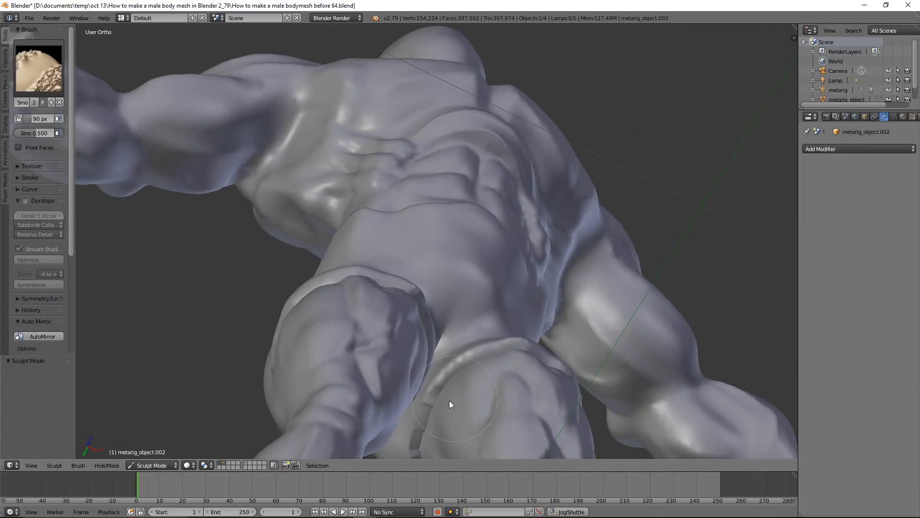
scroll(480, 396, "down", 3)
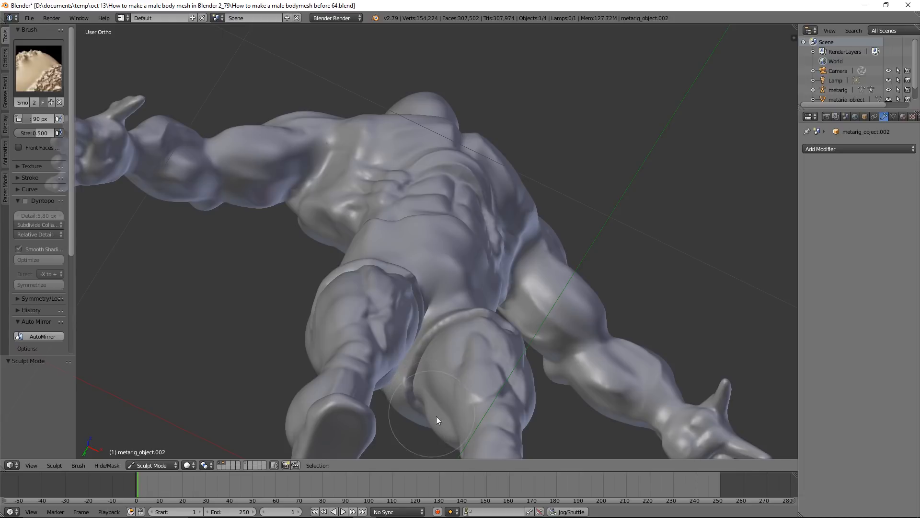
middle_click_drag(535, 350, 489, 319)
scroll(480, 324, "up", 4)
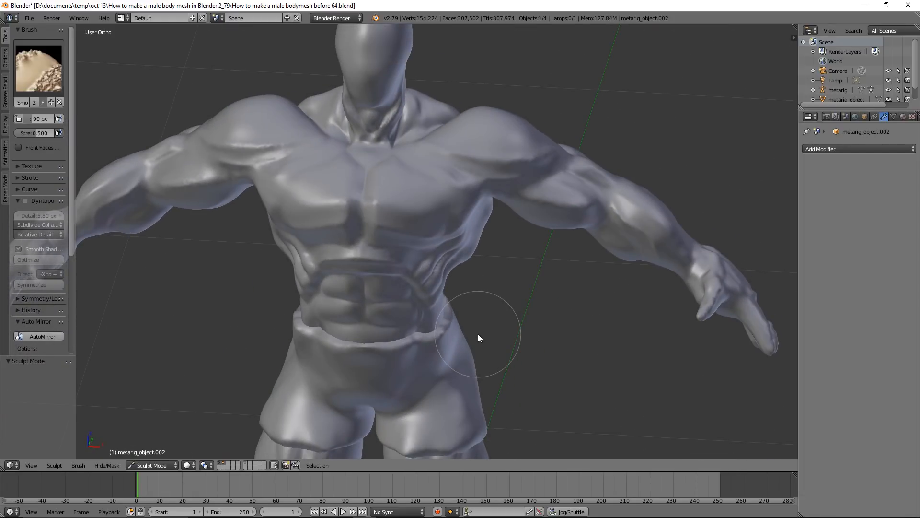
key("ctrl+alt+s")
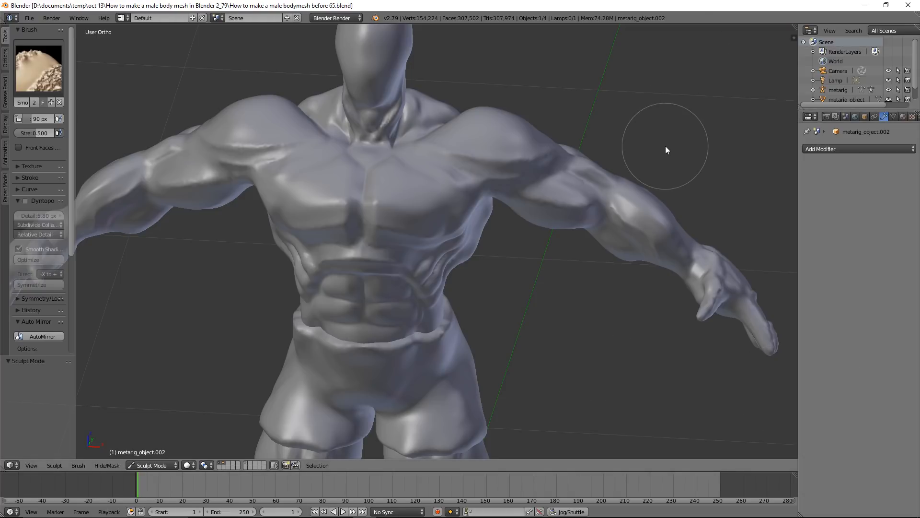
Sharpen the front outer edge of the shorts' waistband using the Crease sculpt brush at 90 px
left_click(42, 85)
left_click(153, 122)
scroll(465, 323, "up", 2)
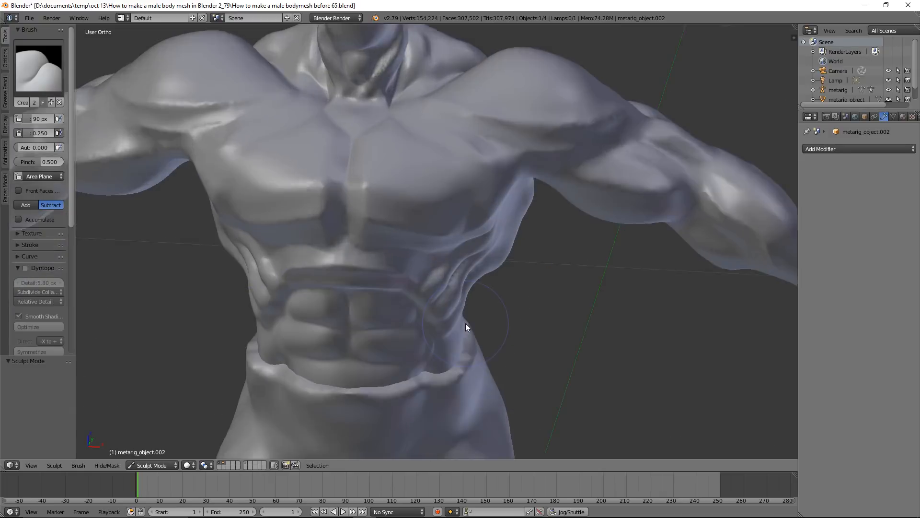
scroll(508, 314, "up", 2)
middle_click_drag(508, 314, 505, 207, "shift")
scroll(461, 263, "up", 3)
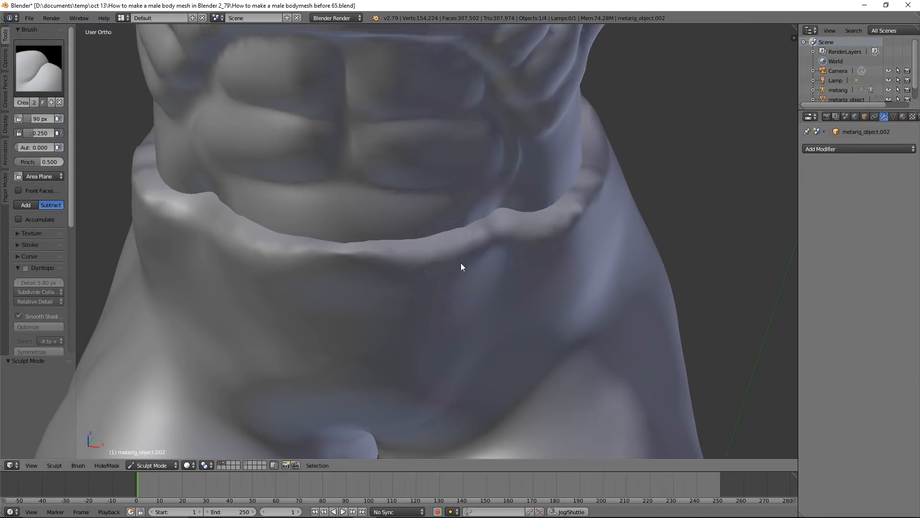
scroll(447, 266, "up", 2)
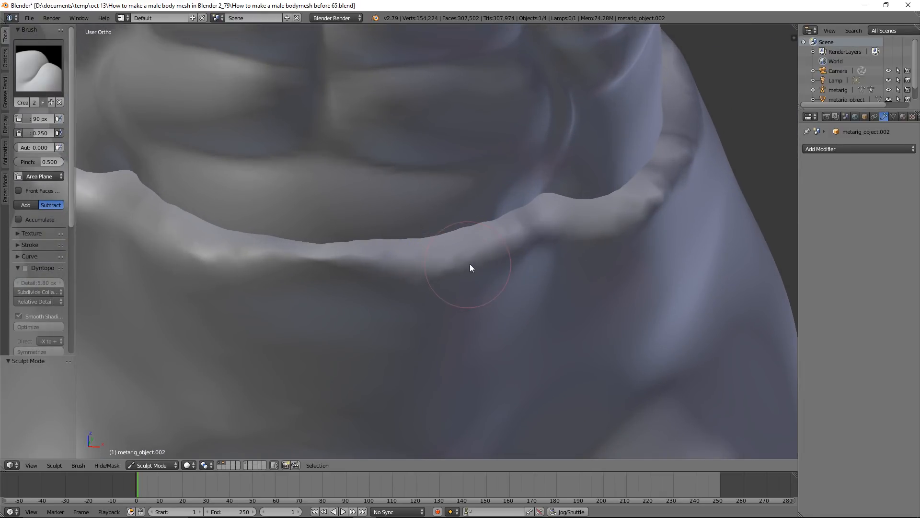
mouse_move(445, 265)
left_mouse_down()
mouse_move(332, 268)
mouse_move(423, 268)
mouse_move(525, 236)
mouse_move(645, 222)
mouse_move(421, 268)
mouse_move(489, 275)
mouse_move(431, 277)
mouse_move(602, 244)
mouse_move(427, 269)
mouse_move(303, 272)
mouse_move(341, 269)
left_mouse_up()
scroll(562, 248, "down", 2)
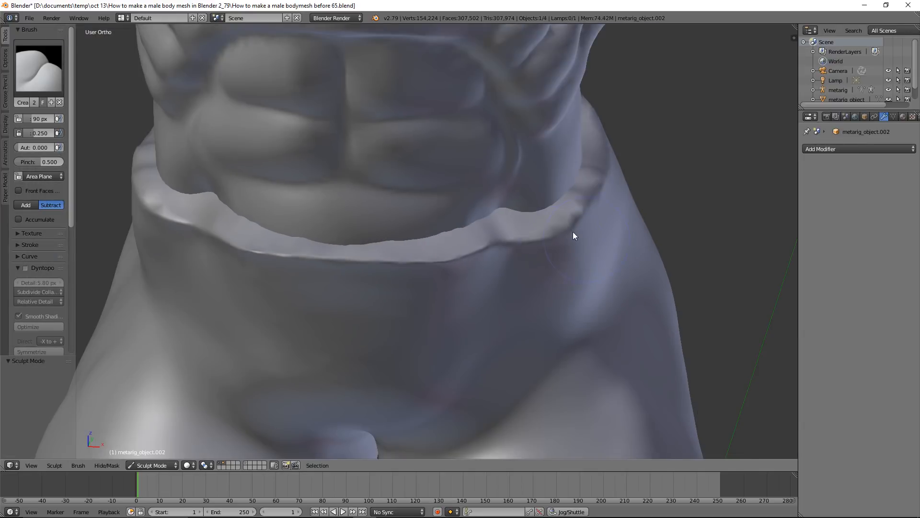
Continue the creased waistband edge around the side and back of the shorts
middle_click_drag(573, 231, 513, 223)
mouse_move(711, 244)
left_mouse_down()
mouse_move(645, 264)
mouse_move(478, 262)
mouse_move(746, 255)
mouse_move(707, 255)
left_mouse_up()
mouse_move(700, 252)
middle_mouse_down()
mouse_move(442, 232)
mouse_move(586, 224)
mouse_move(516, 245)
middle_mouse_up()
mouse_move(517, 246)
left_mouse_down()
mouse_move(560, 257)
mouse_move(478, 266)
mouse_move(558, 260)
mouse_move(484, 285)
left_mouse_up()
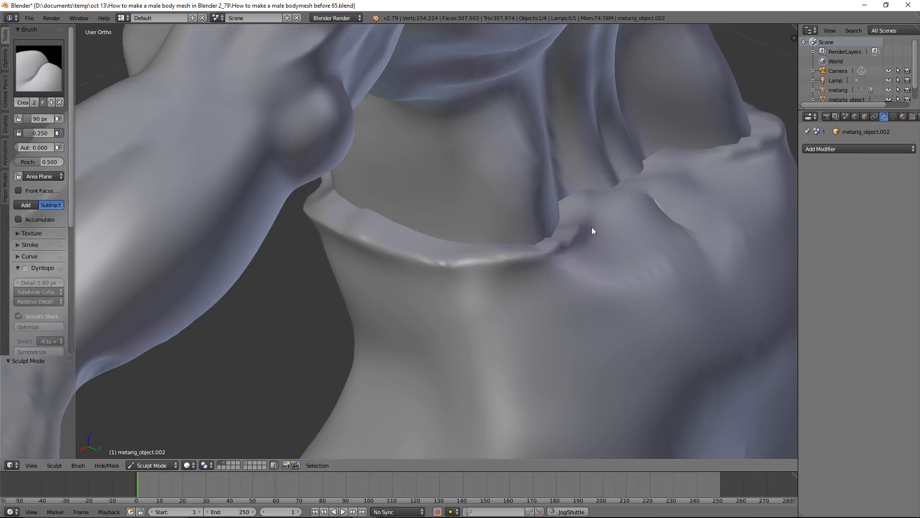
middle_click_drag(642, 197, 614, 209)
mouse_move(586, 216)
left_mouse_down()
mouse_move(567, 230)
mouse_move(591, 209)
left_mouse_up()
scroll(496, 274, "down", 2)
scroll(495, 274, "down", 1)
middle_click_drag(422, 263, 583, 219)
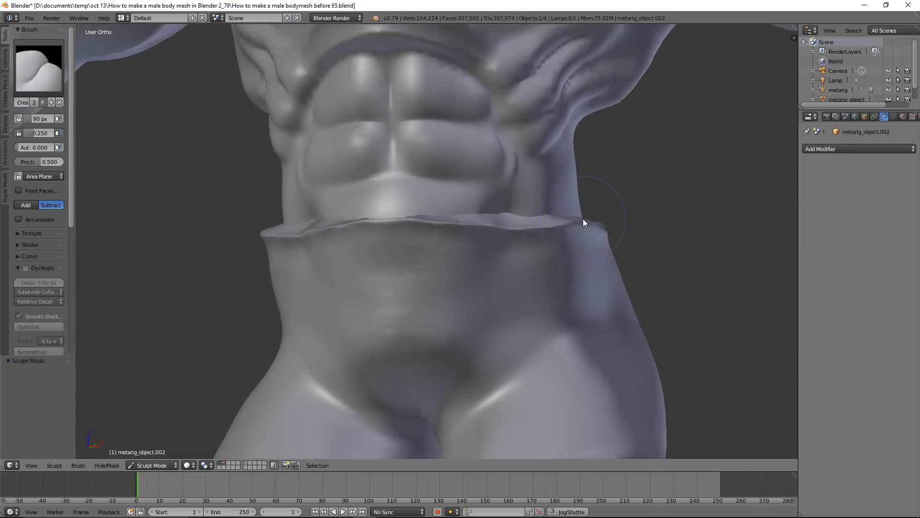
Crease the outer edges of the shorts' leg hems from the front around to the back
middle_click_drag(527, 303, 532, 149, "shift")
mouse_move(505, 312)
left_mouse_down()
mouse_move(612, 301)
mouse_move(499, 304)
mouse_move(479, 314)
mouse_move(654, 306)
left_mouse_up()
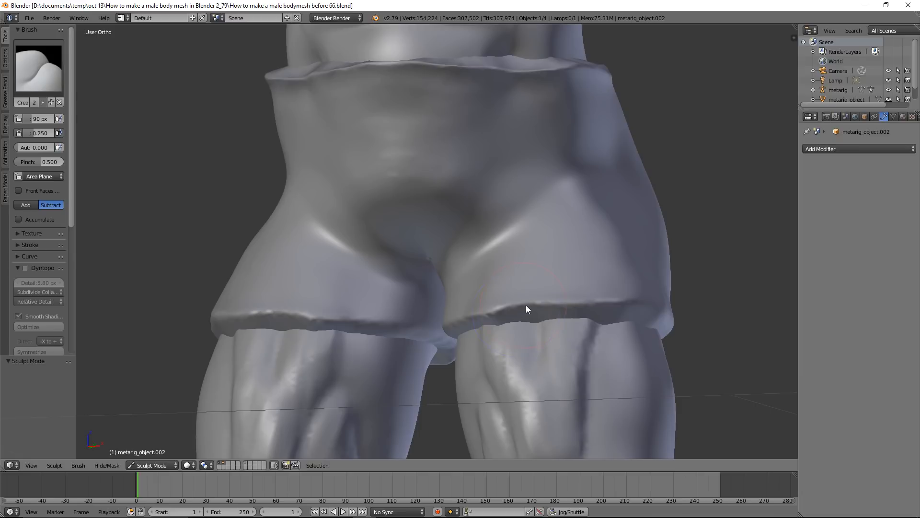
mouse_move(549, 313)
middle_mouse_down()
mouse_move(634, 308)
mouse_move(608, 311)
middle_mouse_up()
mouse_move(704, 312)
left_mouse_down()
mouse_move(620, 315)
mouse_move(726, 316)
left_mouse_up()
mouse_move(706, 305)
middle_mouse_down()
mouse_move(518, 302)
mouse_move(613, 304)
mouse_move(555, 275)
mouse_move(573, 295)
middle_mouse_up()
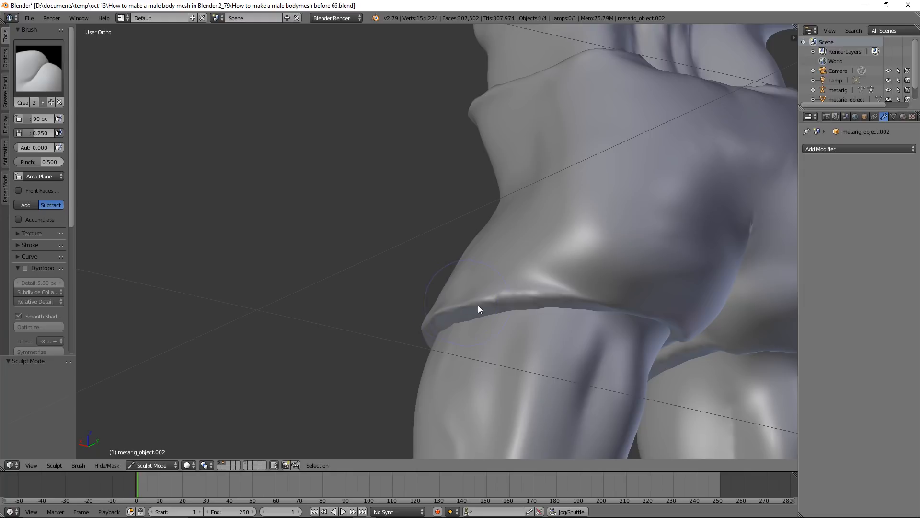
mouse_move(515, 301)
left_mouse_down()
mouse_move(462, 308)
mouse_move(402, 289)
left_mouse_up()
mouse_move(402, 290)
middle_mouse_down()
mouse_move(512, 316)
mouse_move(351, 170)
mouse_move(383, 268)
mouse_move(404, 241)
middle_mouse_up()
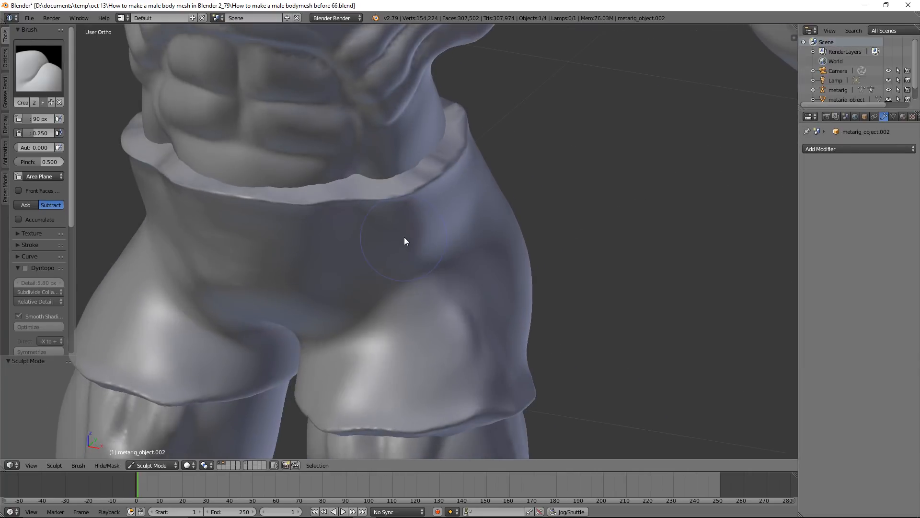
Thin the waistband rim of the shorts with the Pinch/Magnify brush in Pinch mode, enlarged to 150 px
left_click(51, 71)
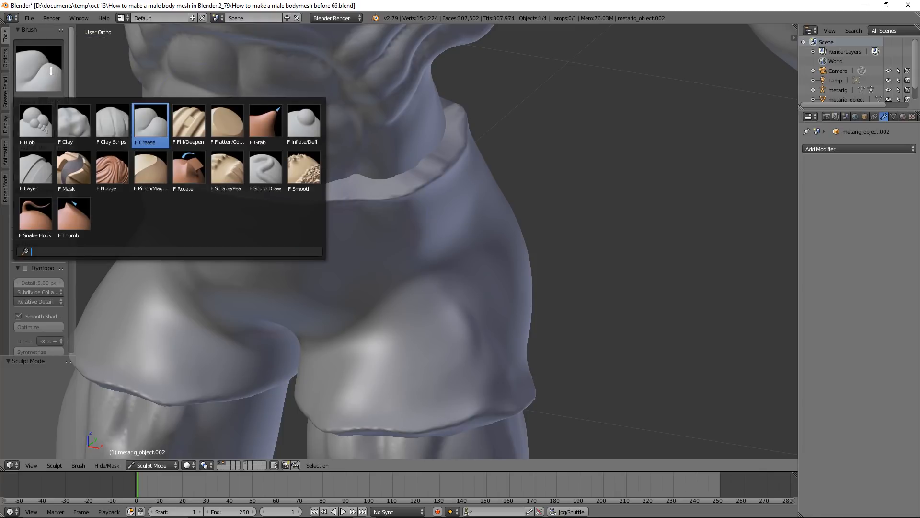
left_click(155, 170)
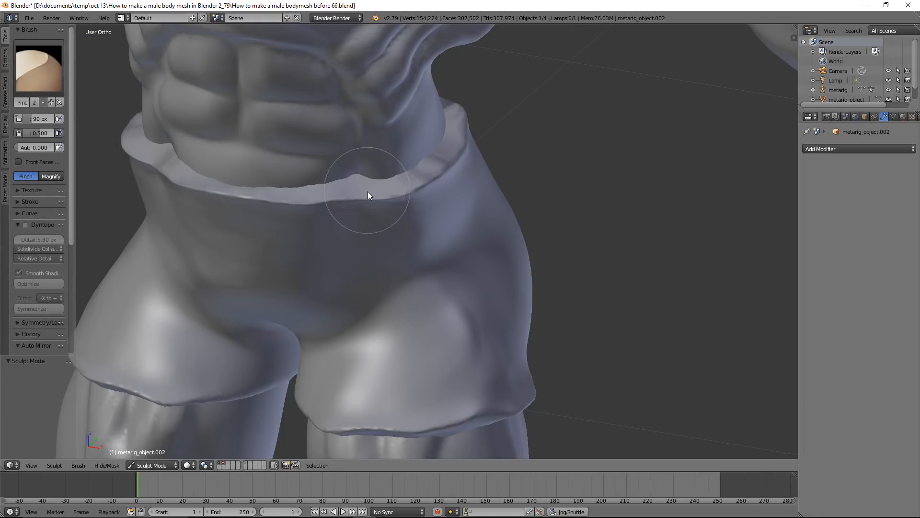
key("f")
left_click(393, 224)
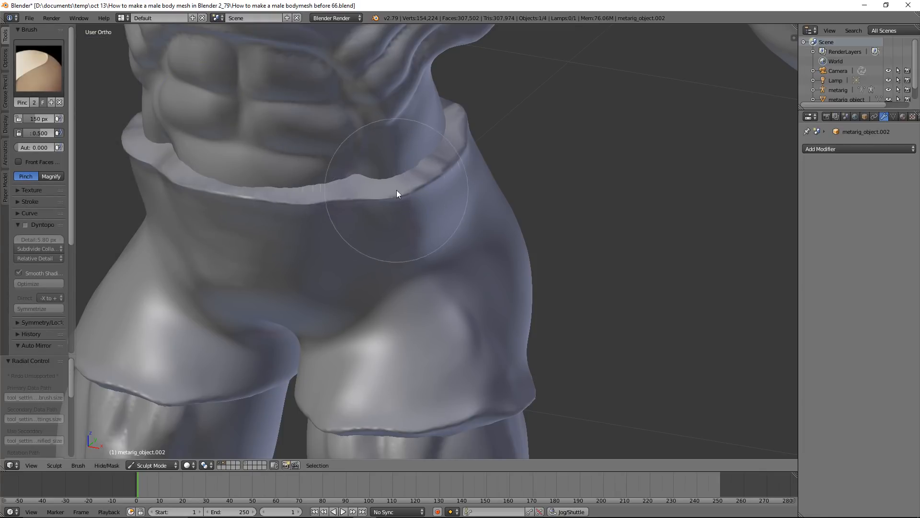
mouse_move(342, 194)
left_mouse_down()
mouse_move(373, 185)
mouse_move(355, 178)
left_mouse_up()
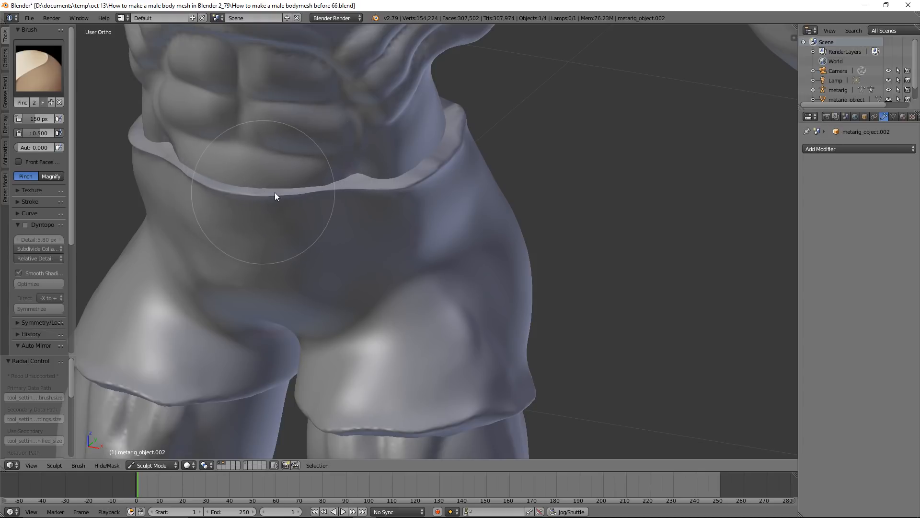
middle_click_drag(520, 153, 480, 168)
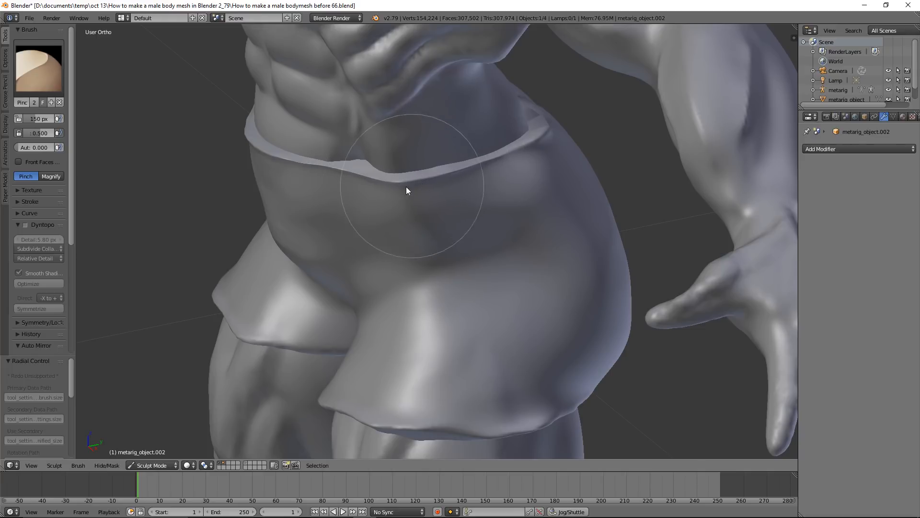
middle_click_drag(412, 187, 455, 172)
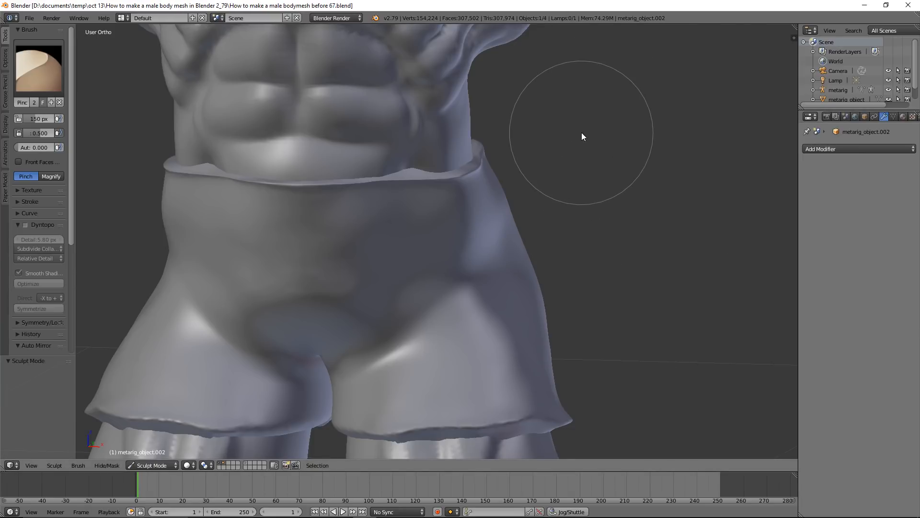
Pinch the remaining raised bump on the front waistband rim to even out its thickness
scroll(581, 132, "up", 4)
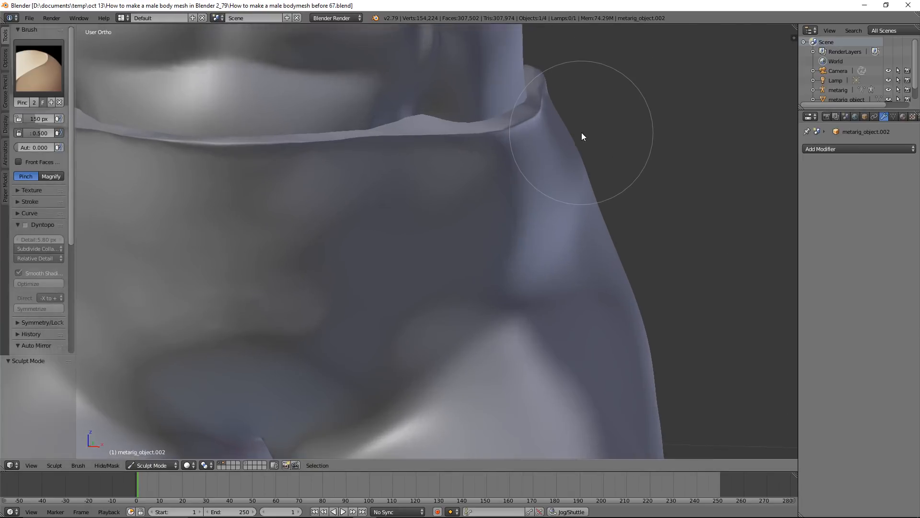
scroll(582, 133, "up", 1)
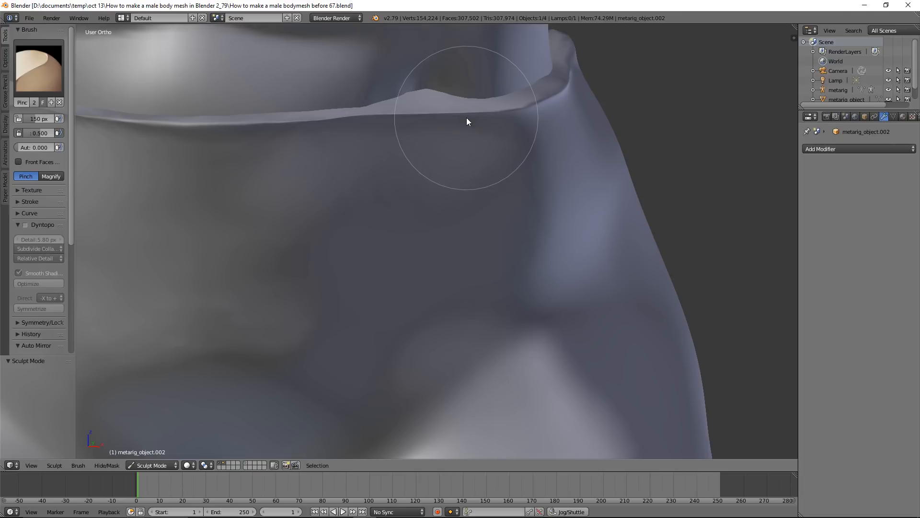
mouse_move(467, 117)
left_mouse_down()
mouse_move(428, 115)
mouse_move(470, 110)
mouse_move(413, 113)
mouse_move(496, 111)
mouse_move(424, 116)
mouse_move(442, 110)
mouse_move(448, 123)
mouse_move(384, 117)
mouse_move(411, 126)
mouse_move(438, 113)
mouse_move(427, 119)
mouse_move(505, 121)
mouse_move(495, 120)
mouse_move(542, 109)
mouse_move(594, 117)
mouse_move(560, 116)
mouse_move(573, 131)
mouse_move(560, 132)
mouse_move(546, 111)
mouse_move(526, 102)
mouse_move(545, 91)
mouse_move(502, 105)
left_mouse_up()
scroll(527, 130, "down", 4)
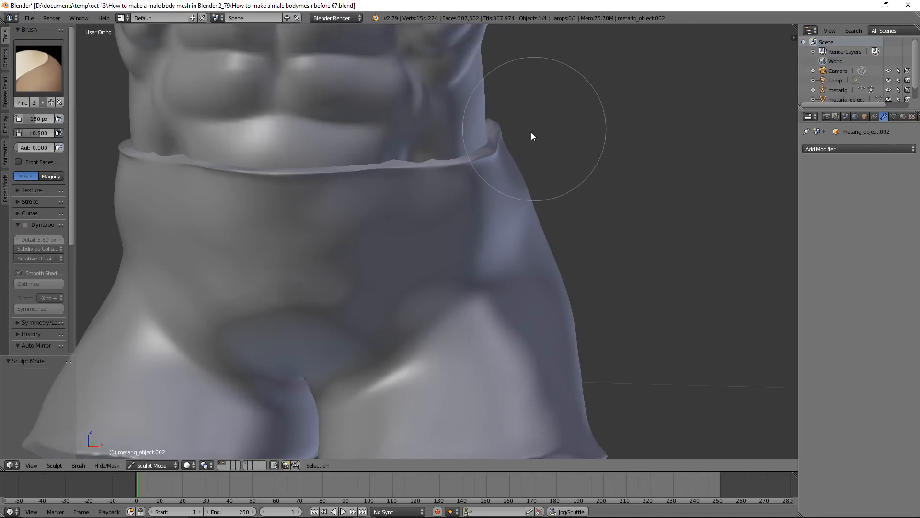
scroll(498, 167, "down", 2)
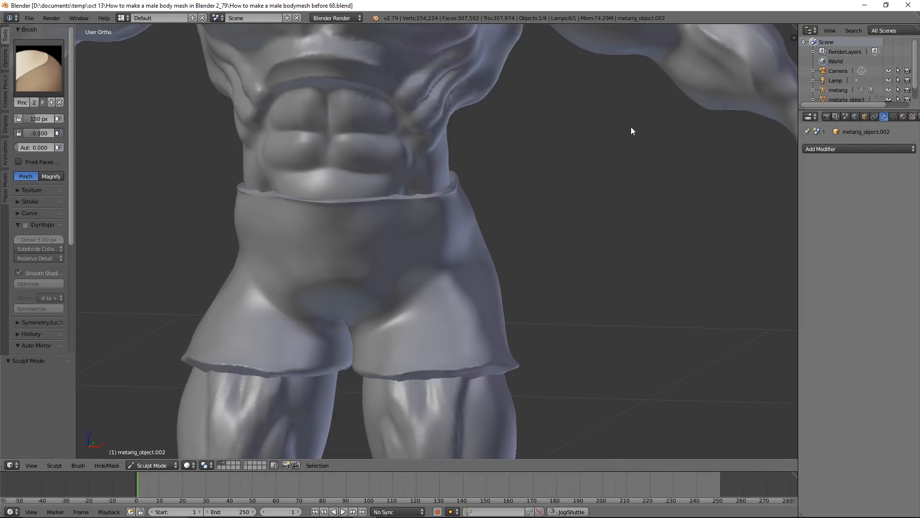
Return to Object Mode and select the body mesh instead of the shorts
left_click(174, 467)
left_click(175, 451)
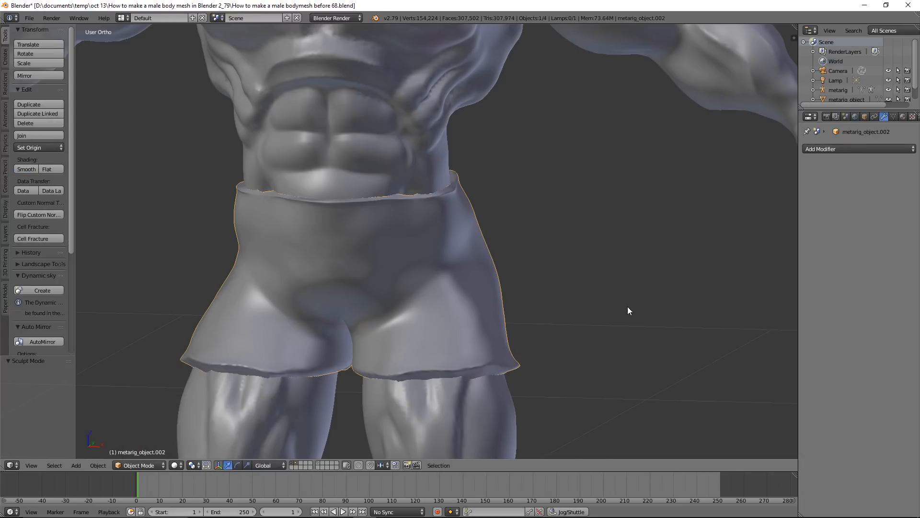
scroll(625, 306, "down", 6)
right_click(503, 175)
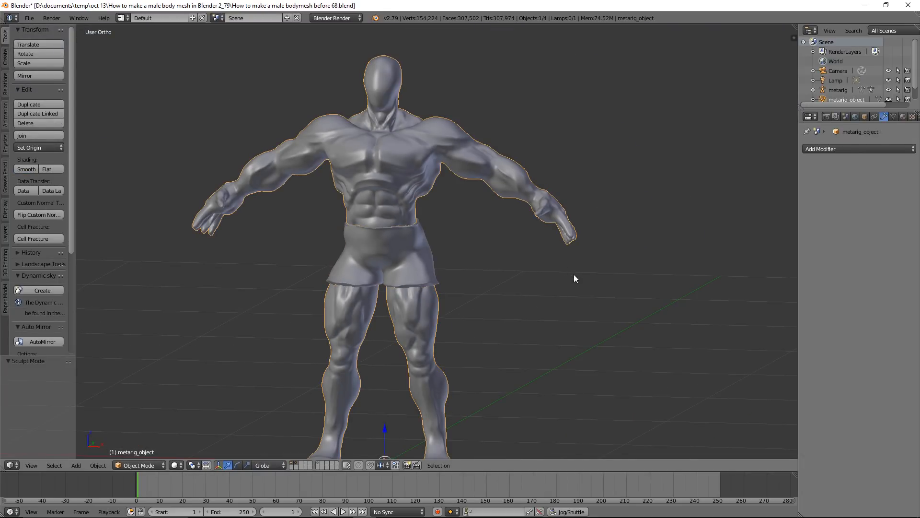
middle_click_drag(587, 279, 626, 250, "shift")
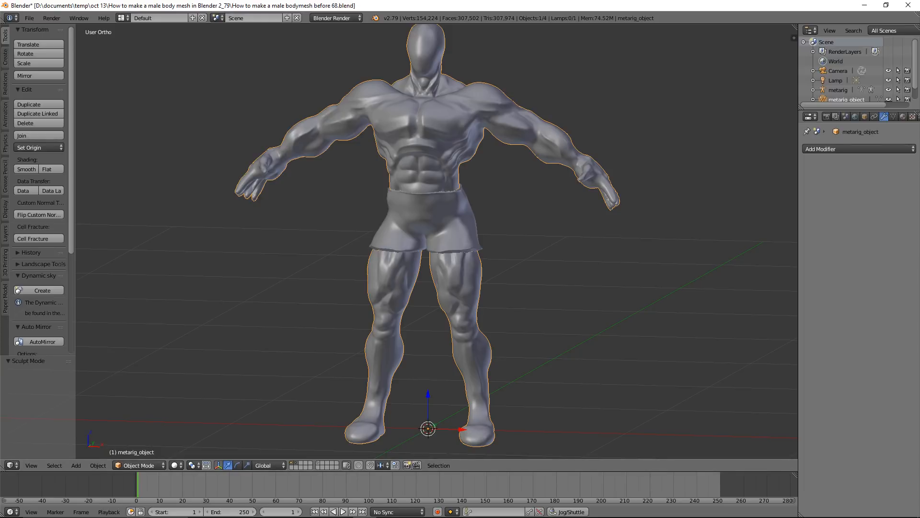
Split off a UV/Image Editor beside the 3D view and align the 3D view to the front
left_click_drag(3, 455, 236, 447)
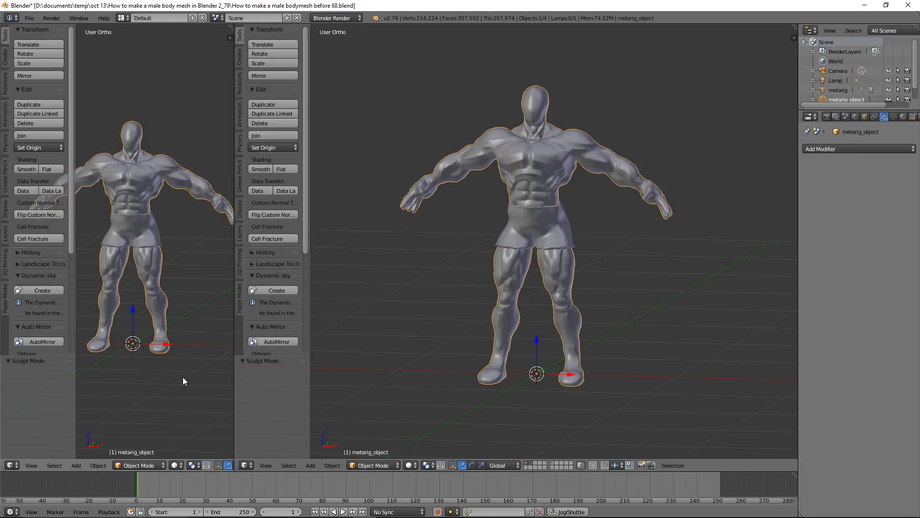
left_click(16, 465)
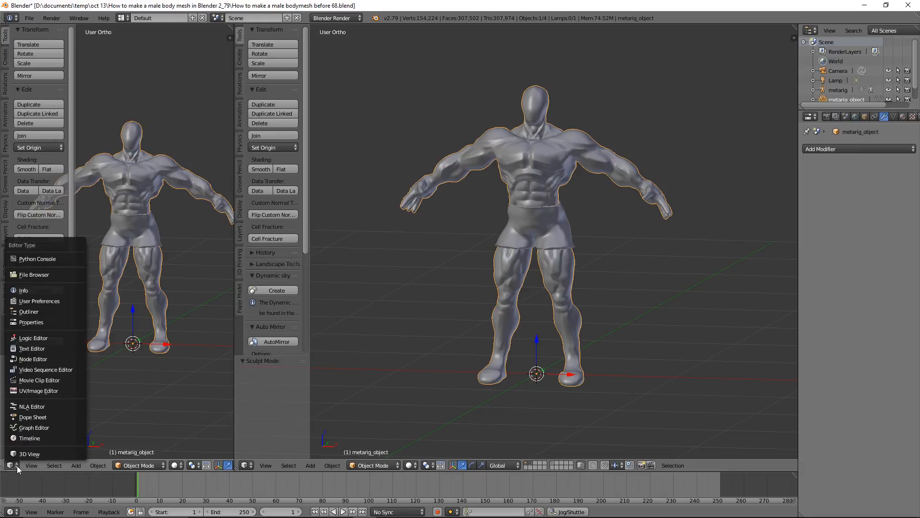
left_click(68, 390)
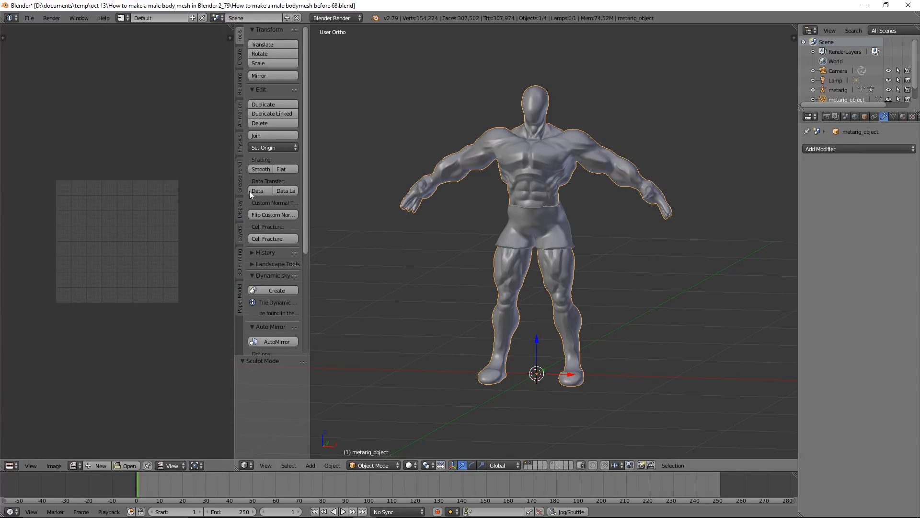
left_click(241, 209)
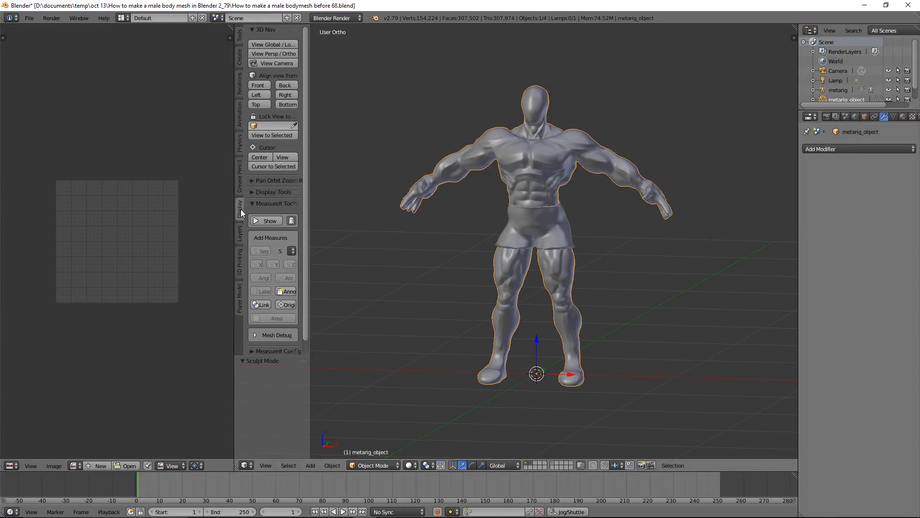
left_click(262, 85)
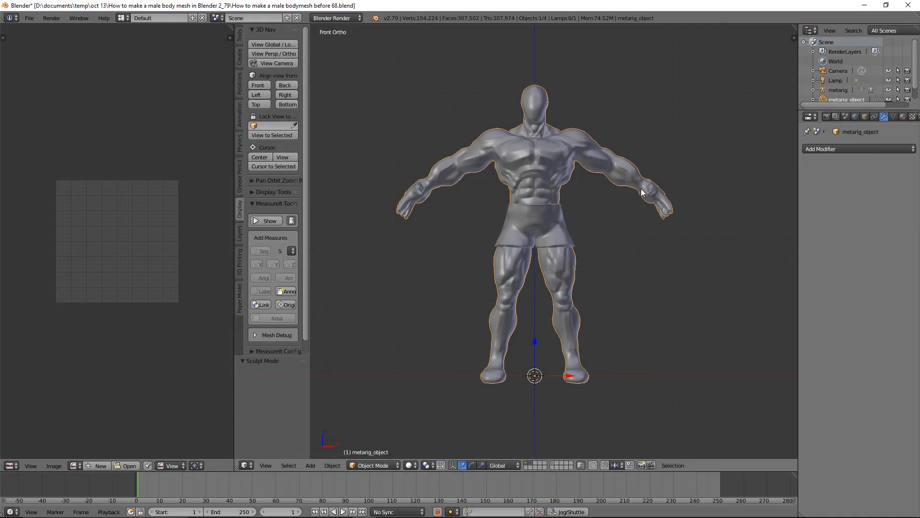
Unwrap the entire body mesh in Edit Mode using Smart UV Project with its default settings
left_click(395, 466)
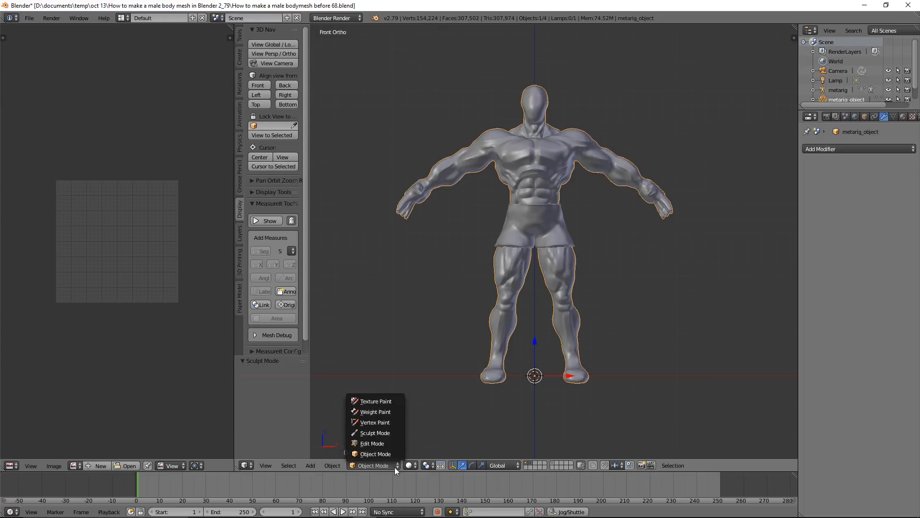
left_click(398, 443)
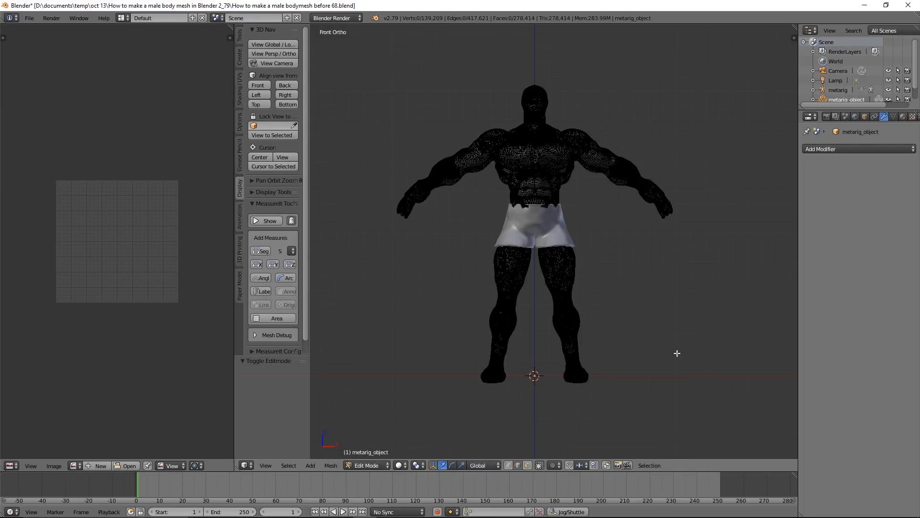
key("a")
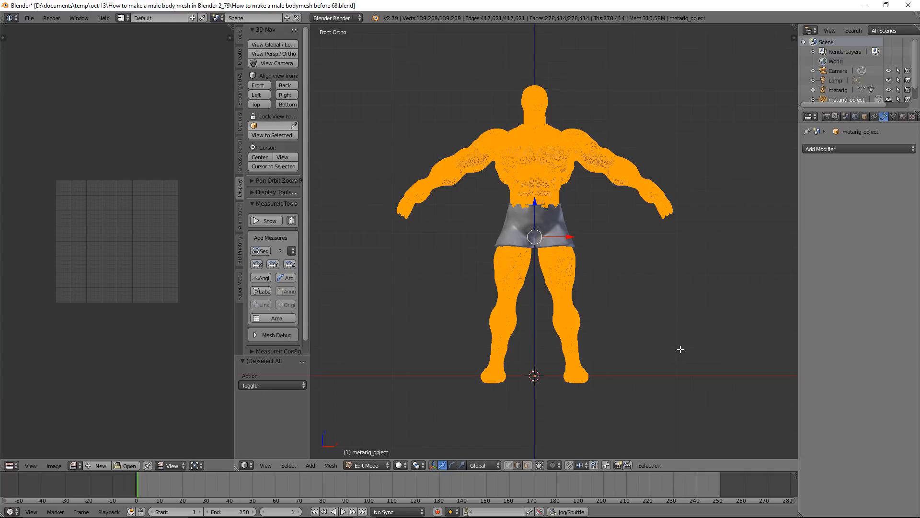
key("u")
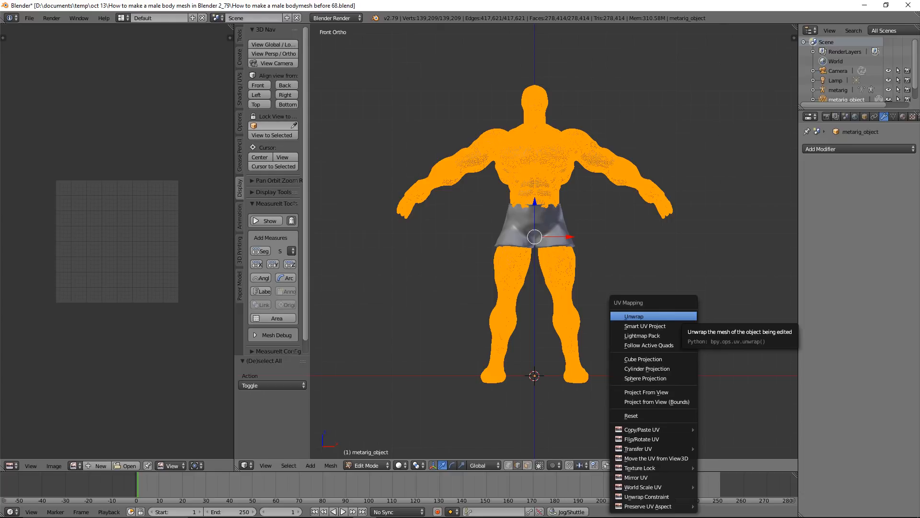
left_click(674, 326)
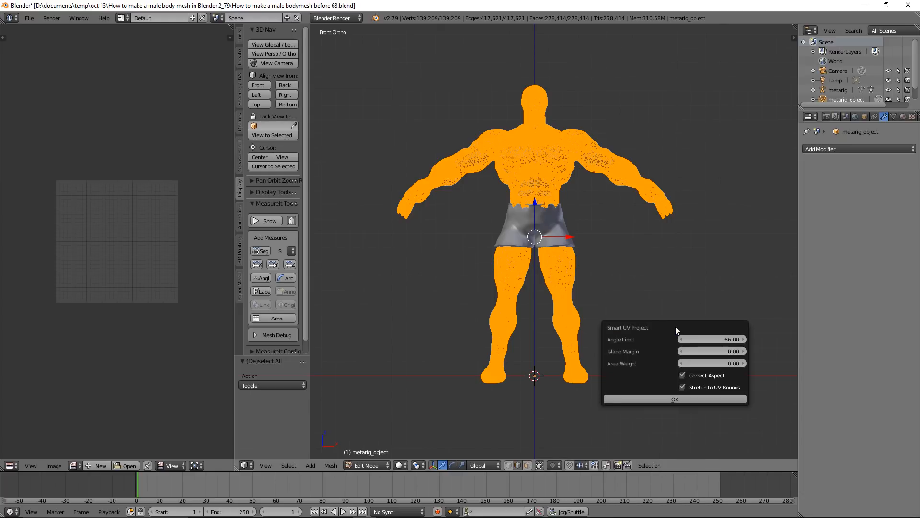
left_click(715, 401)
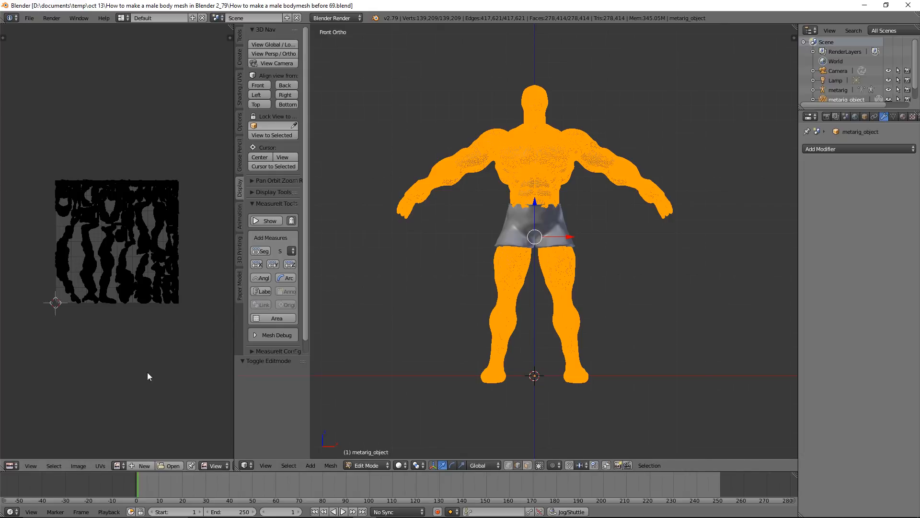
Create a new blank image named ao at 2048 × 2048 px for the body's UV layout
left_click(144, 465)
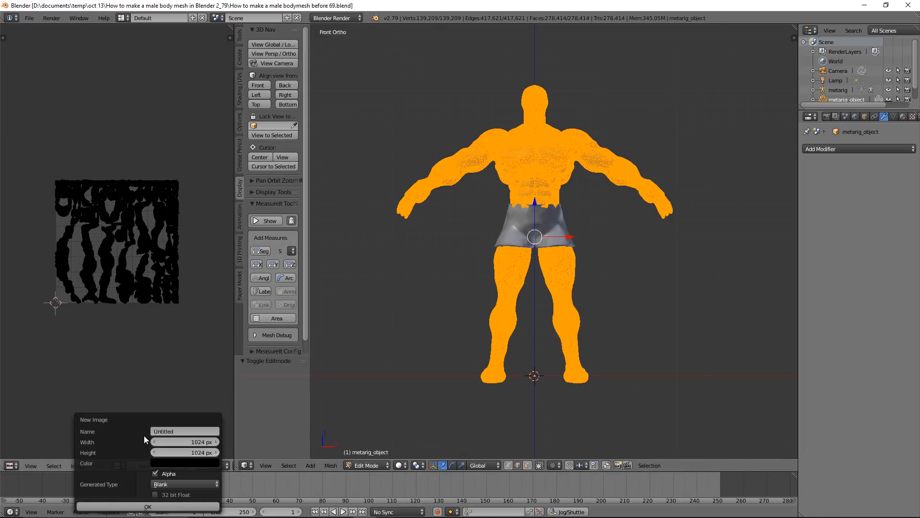
left_click(176, 429)
key("Return")
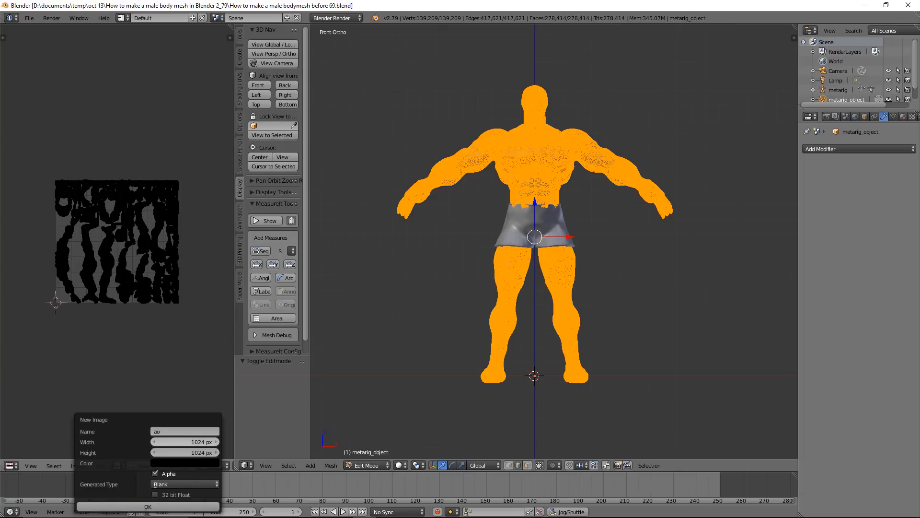
left_click(185, 442)
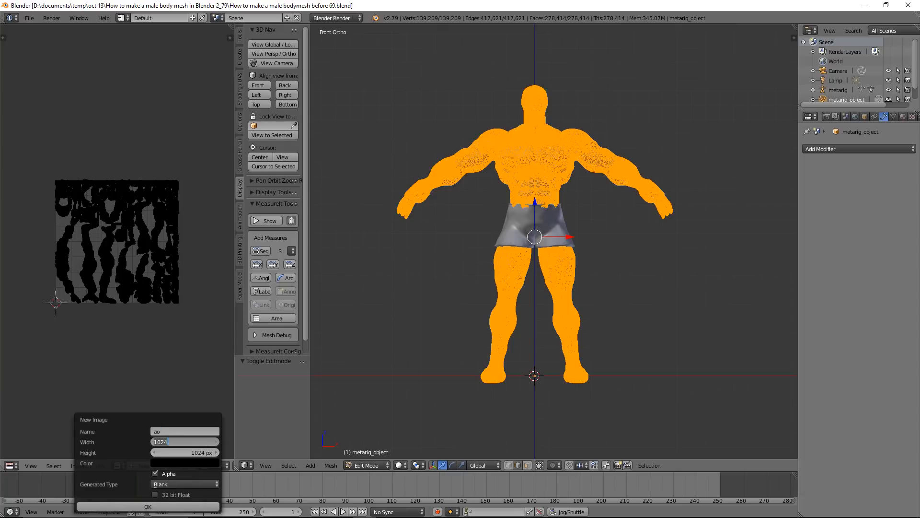
type("2048")
left_click(193, 448)
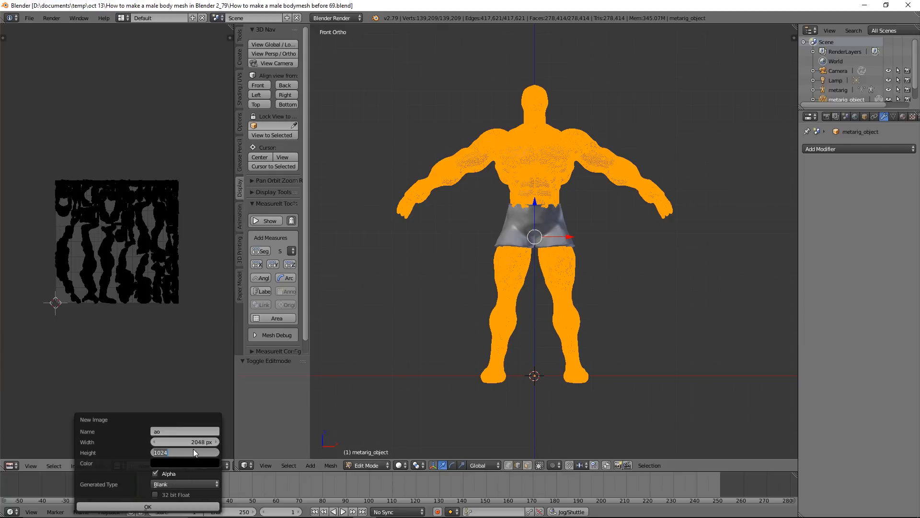
type("2048")
left_click(197, 503)
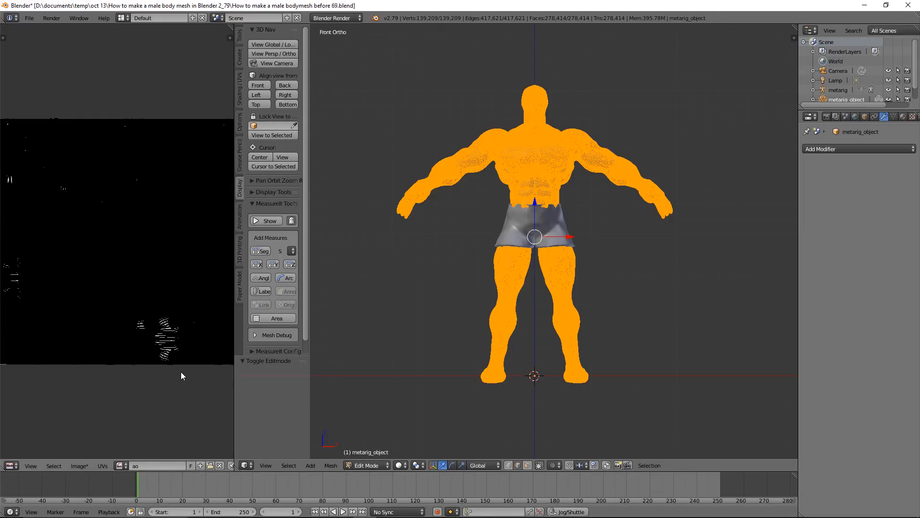
Start saving the ao image to disk and browse to the oct 13 project folder "How to make a male body mesh in Blender 2_79"
scroll(182, 372, "down", 1)
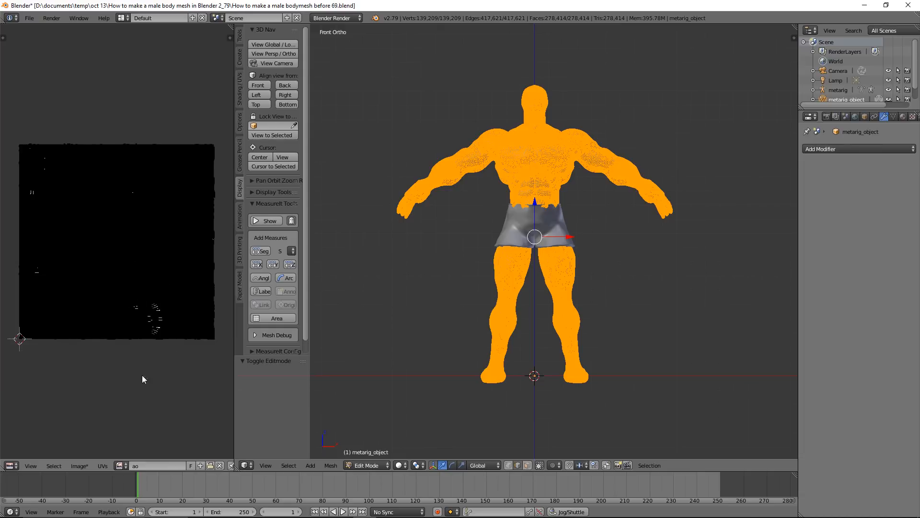
left_click(79, 465)
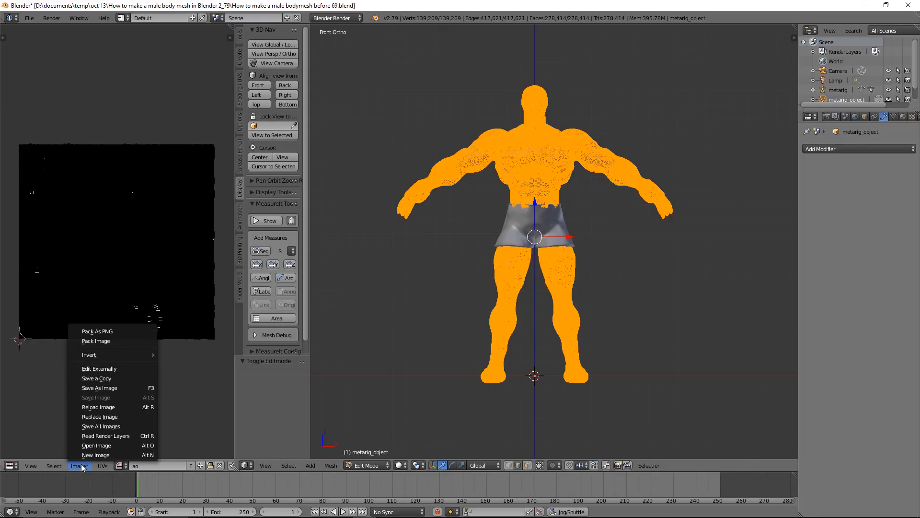
left_click(125, 387)
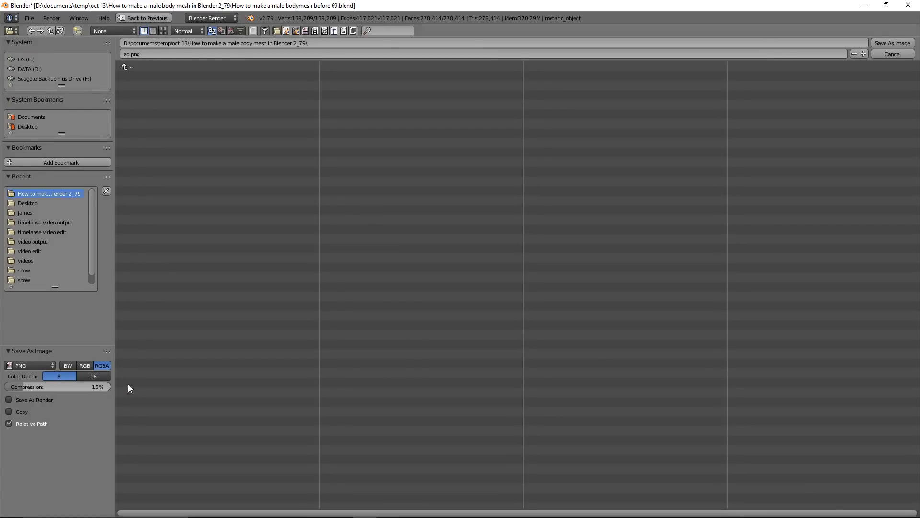
left_click(30, 70)
left_click(171, 114)
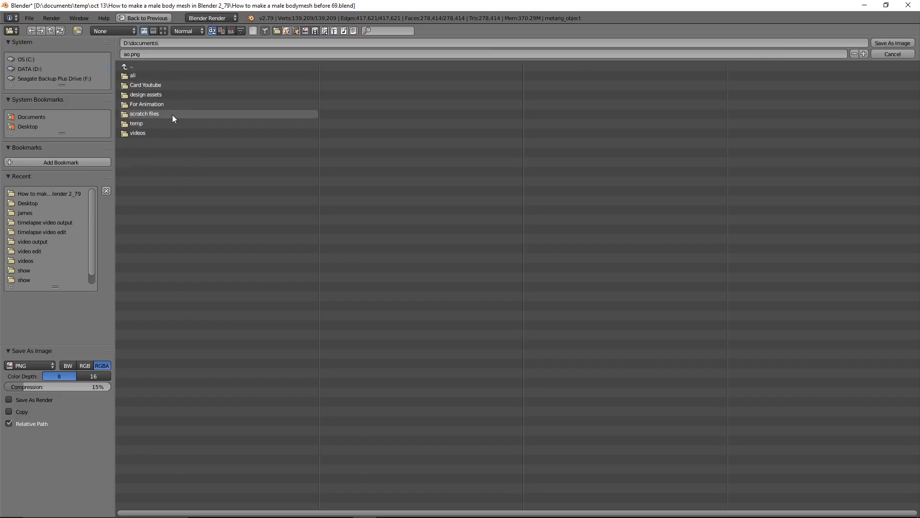
left_click(169, 123)
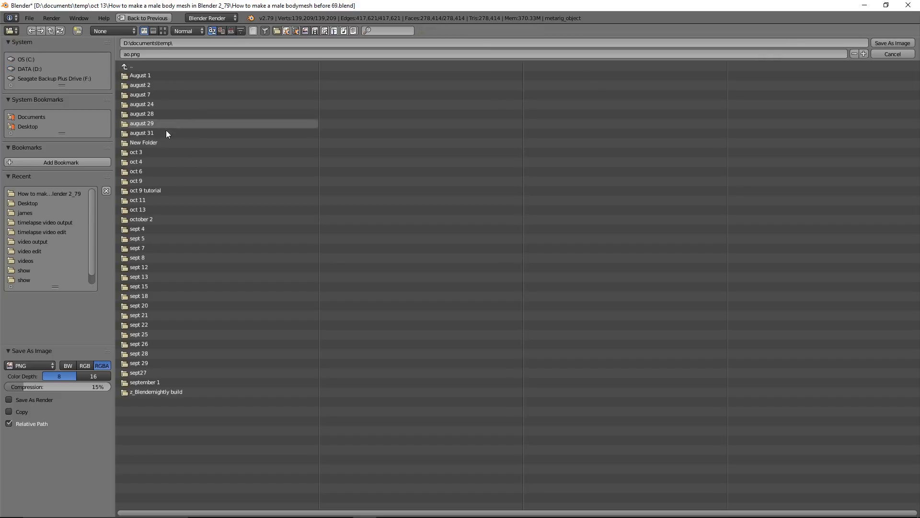
left_click(174, 209)
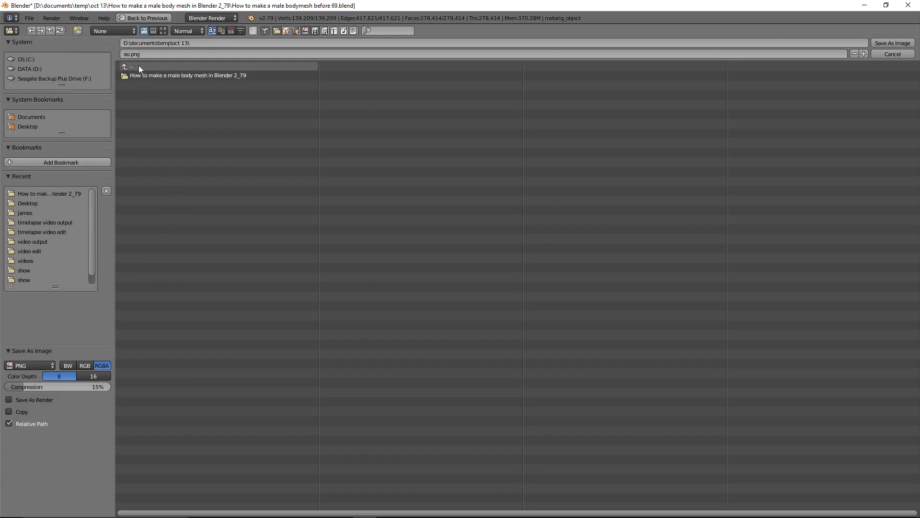
left_click(151, 76)
Create a folder named textures in the project folder and save the image in it as ao.png
left_click(78, 31)
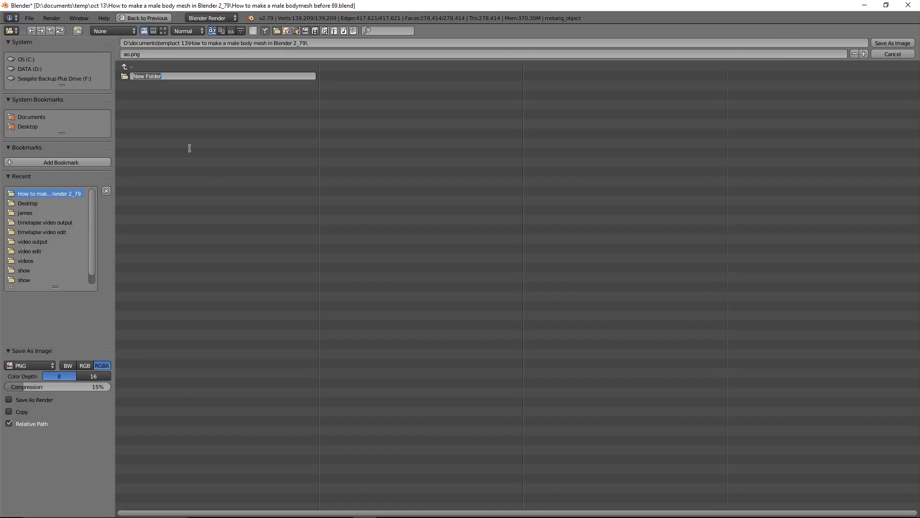
type("textures")
key("Return")
double_click(172, 75)
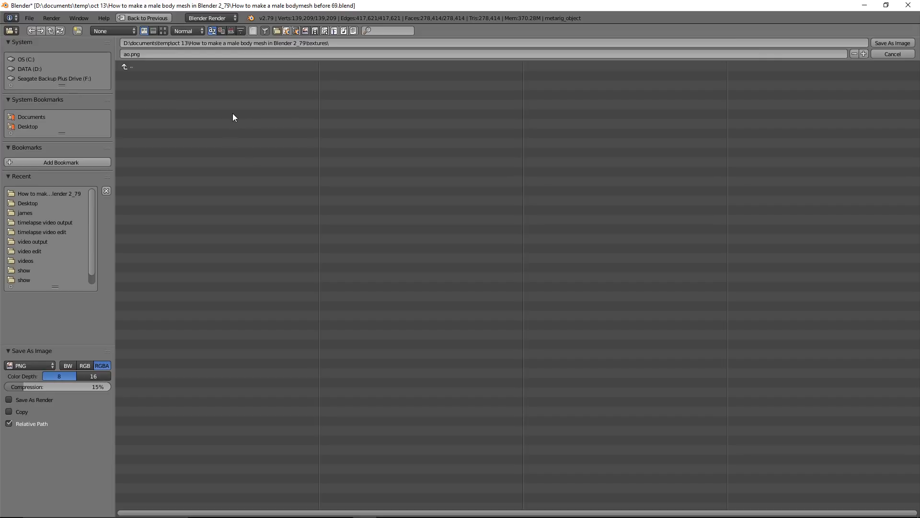
left_click(879, 41)
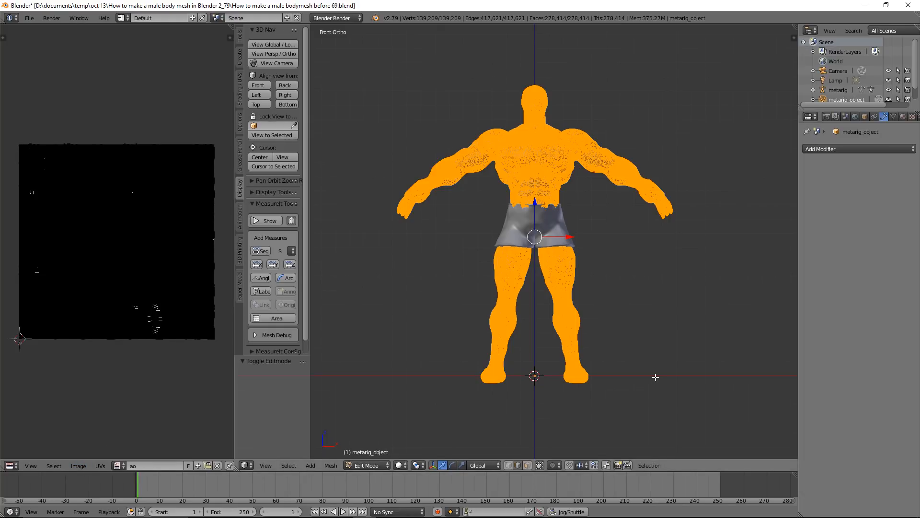
Deselect all of the body's geometry and return to Object Mode
key("a")
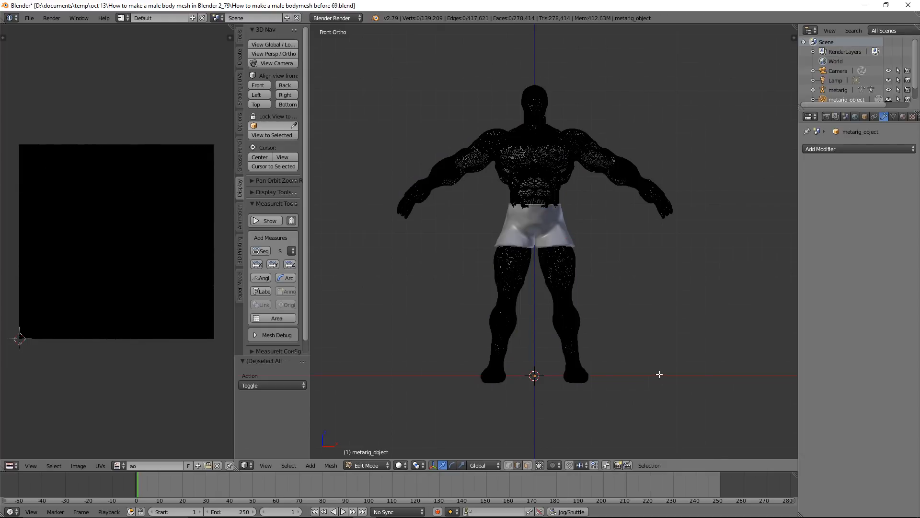
left_click(379, 466)
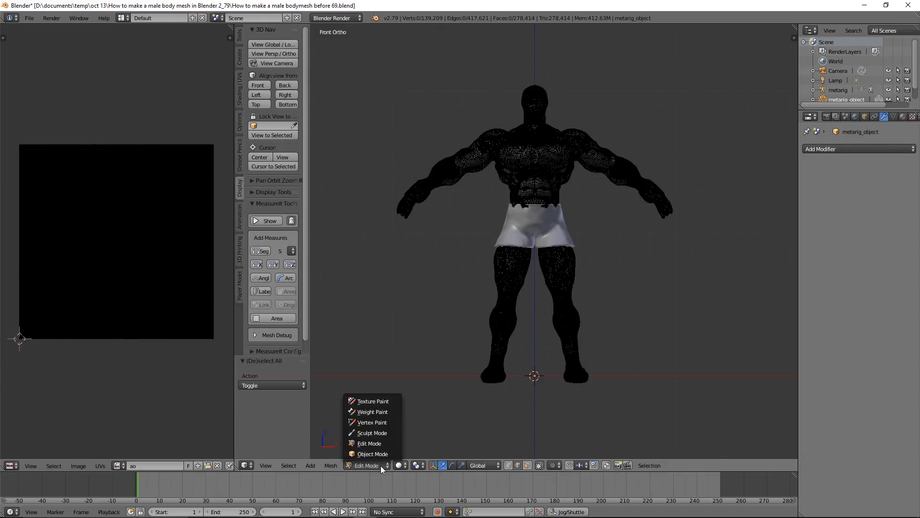
left_click(384, 453)
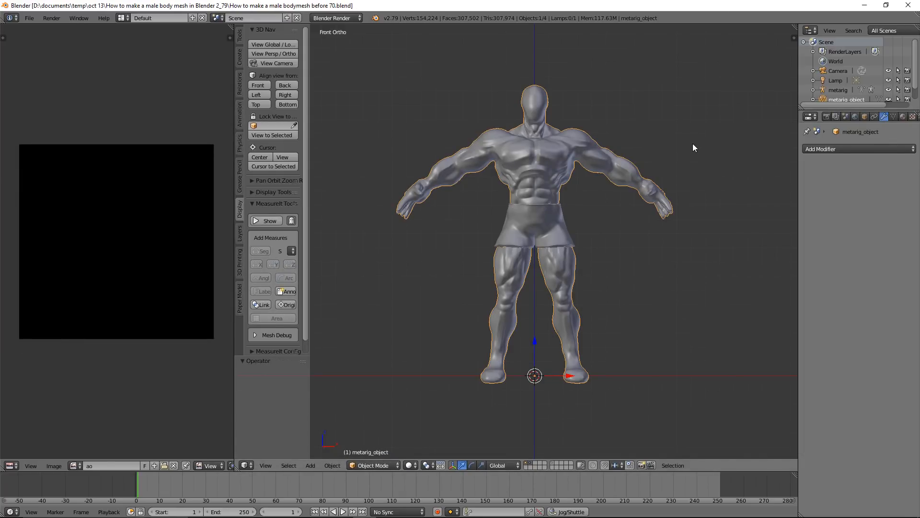
Set the render bake mode to Ambient Occlusion and save the project as "How to make a male bodymesh before 71.blend"
left_click(826, 117)
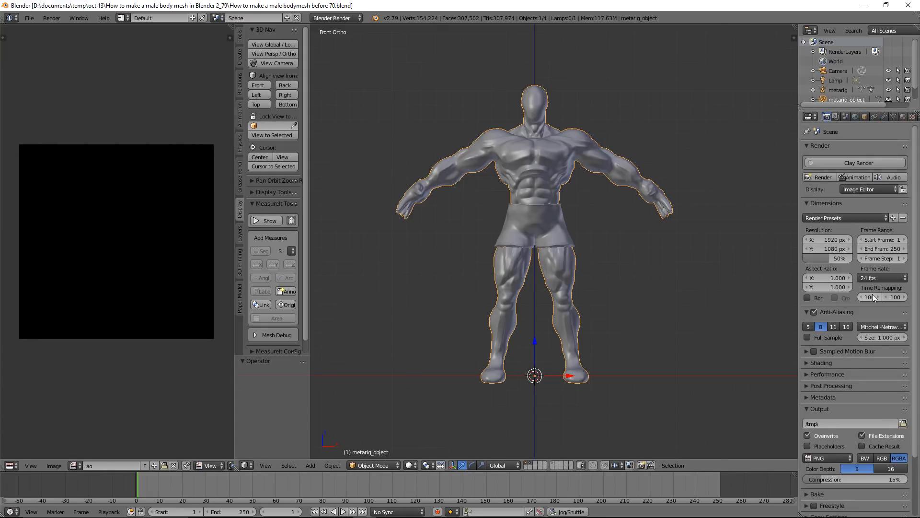
scroll(872, 297, "down", 3)
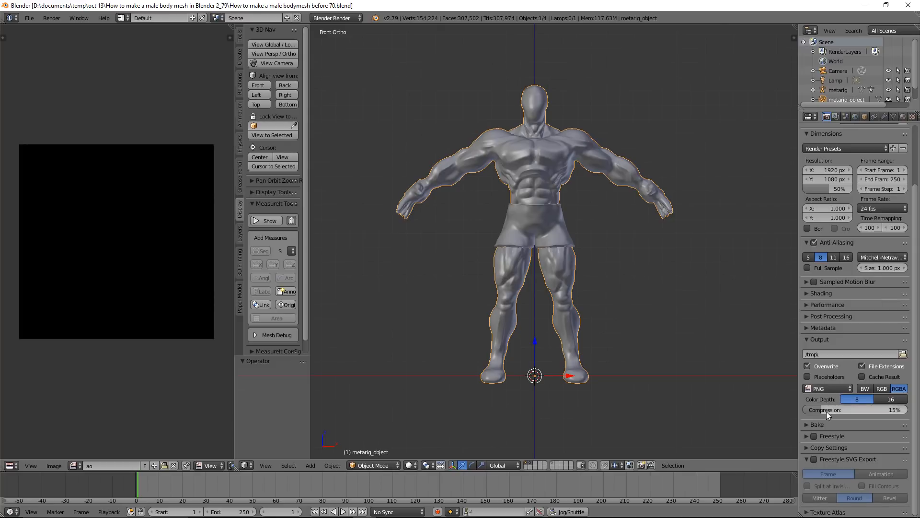
left_click(806, 424)
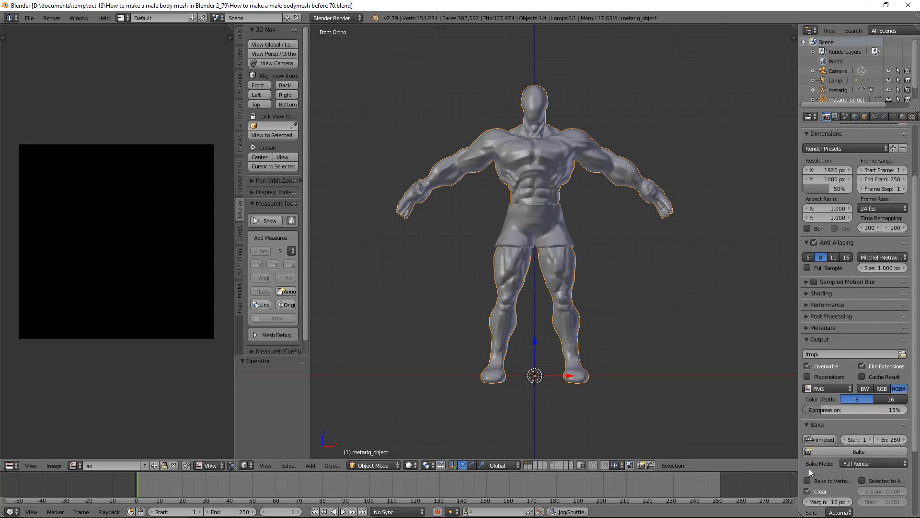
left_click(904, 464)
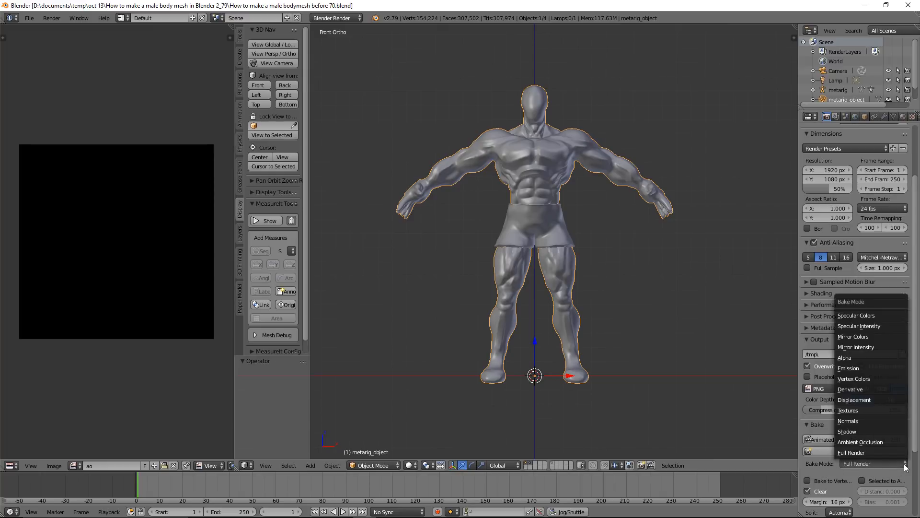
left_click(893, 442)
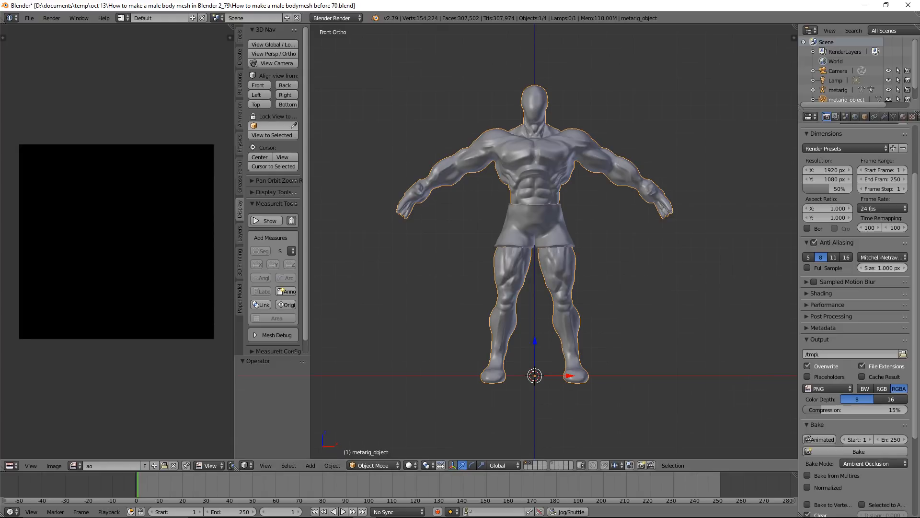
key("ctrl+alt+s")
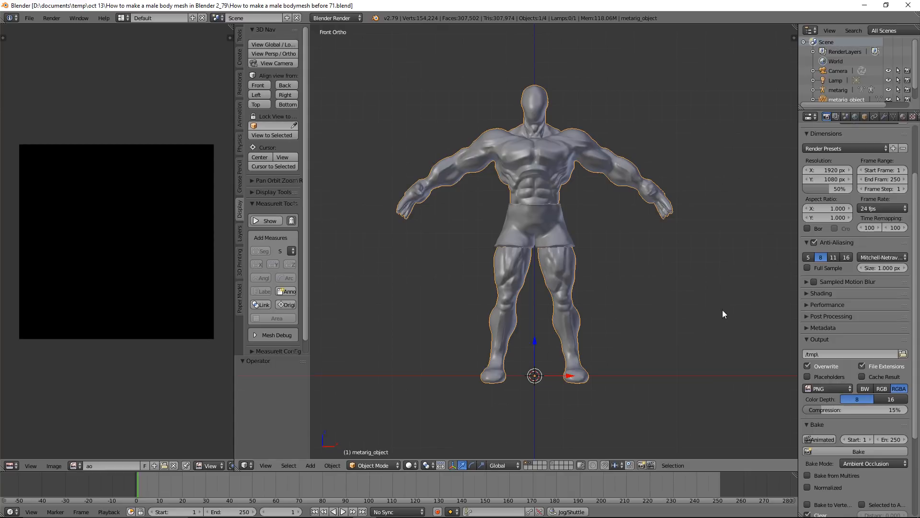
Bake the body's ambient occlusion into the ao image and save it over ao.png in the textures folder
left_click(879, 452)
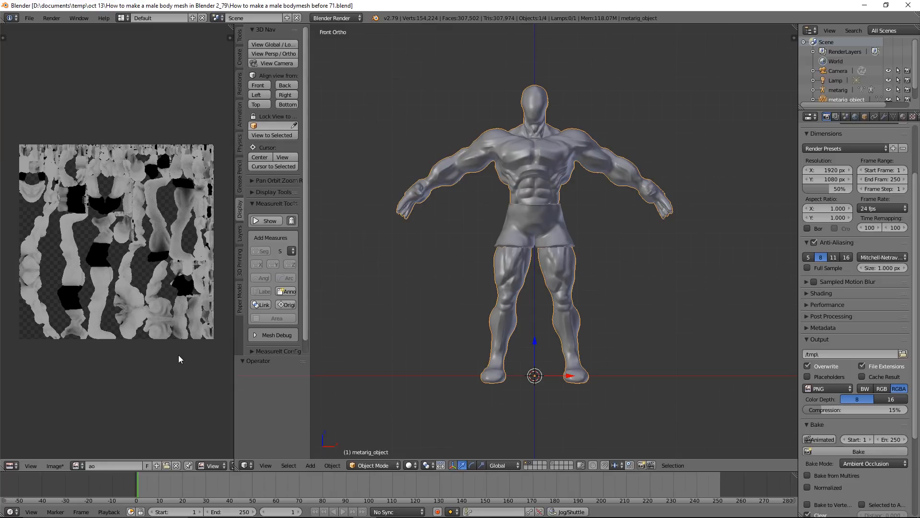
left_click(56, 466)
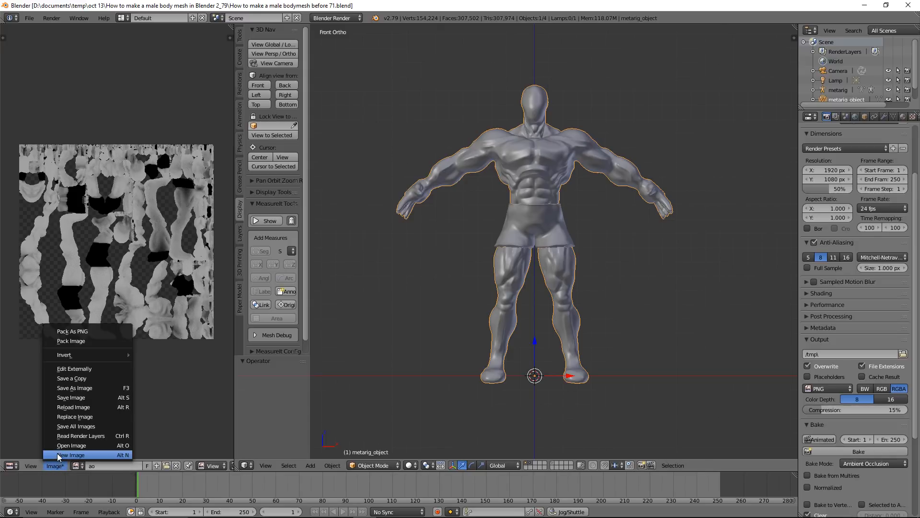
left_click(100, 387)
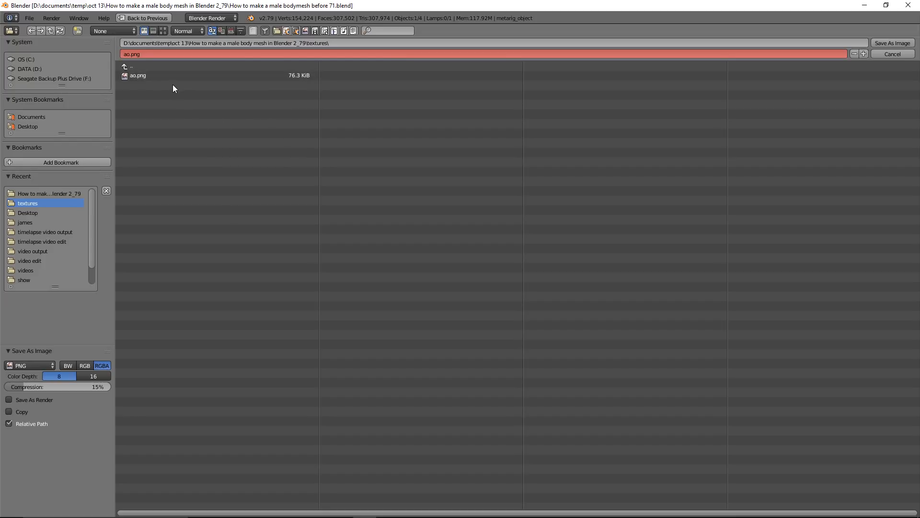
left_click(886, 43)
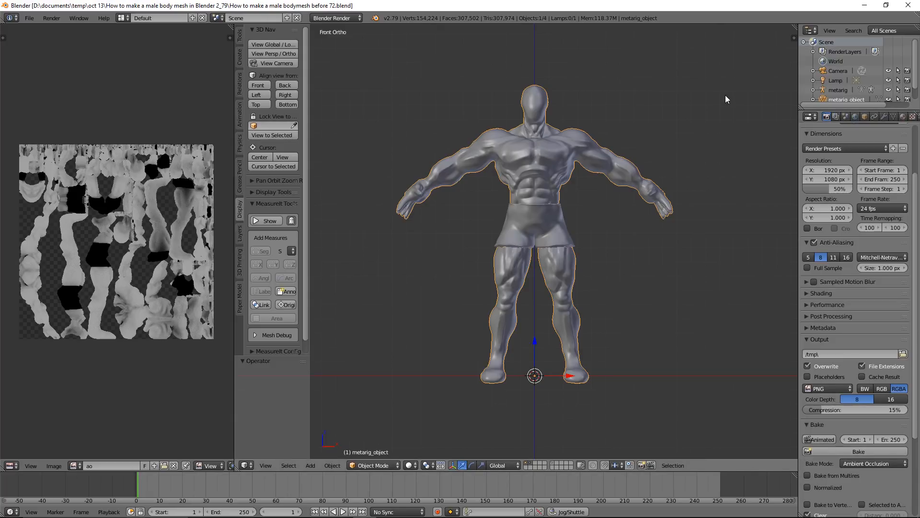
Switch the 3D view's viewport shading to Material
left_click(413, 465)
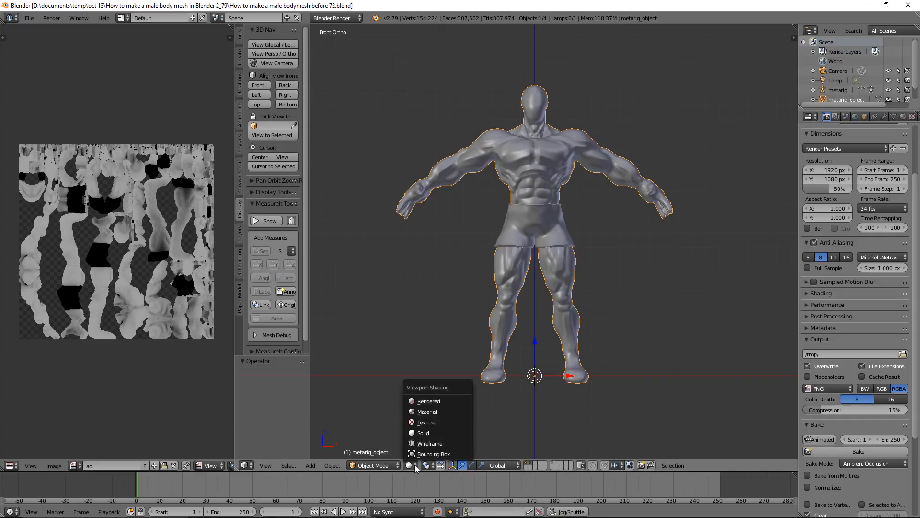
left_click(458, 413)
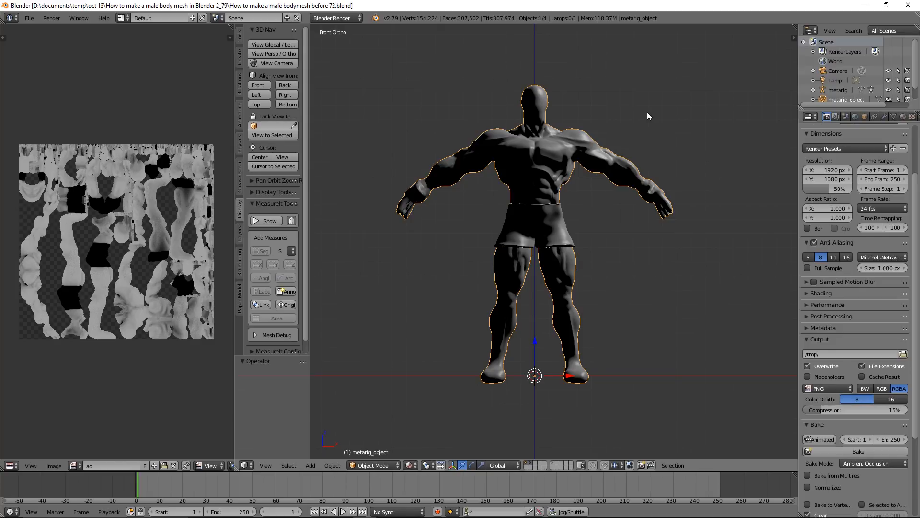
Add a Tri Lighting set aimed at the body
key("shift+a")
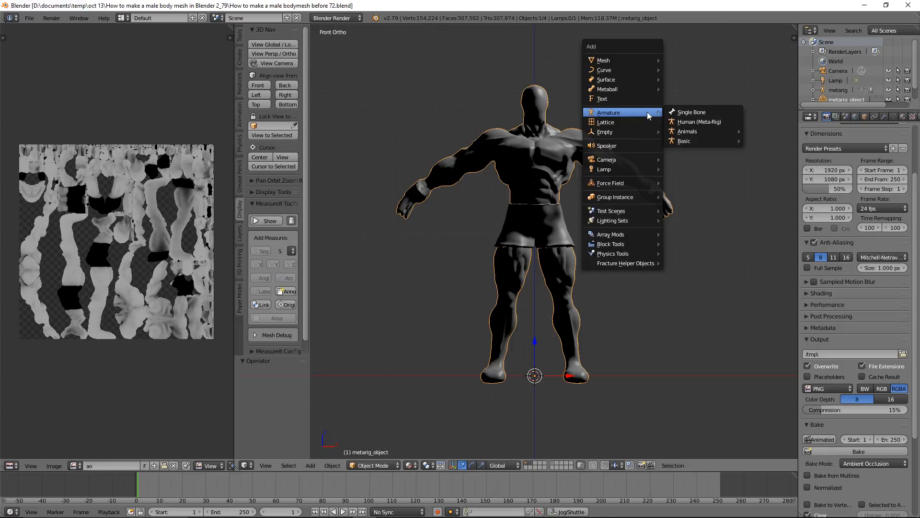
mouse_move(614, 222)
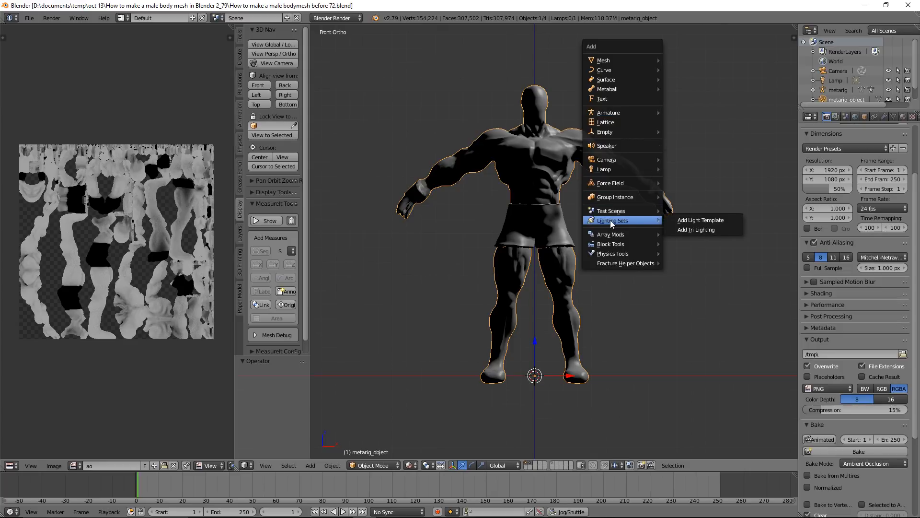
left_click(720, 229)
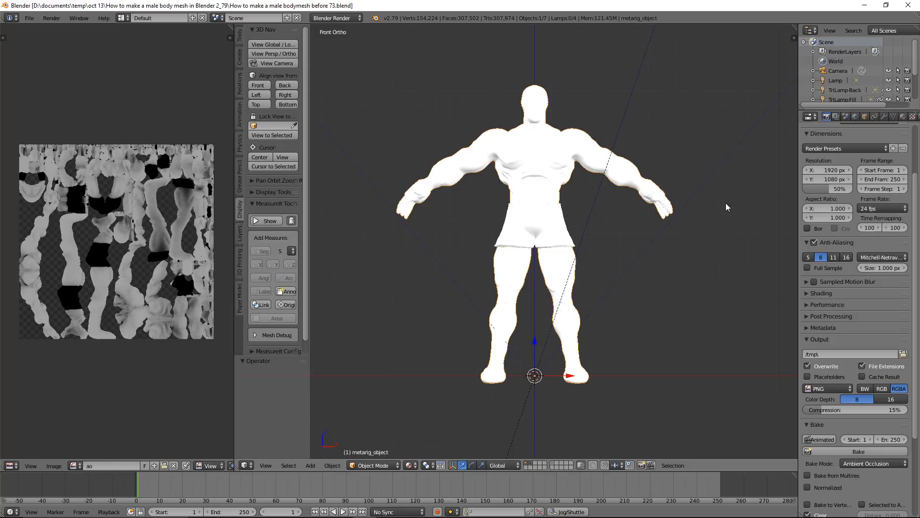
Select the TriLamp-Key lamp above the body and lower its energy to 0.210
scroll(726, 204, "down", 5)
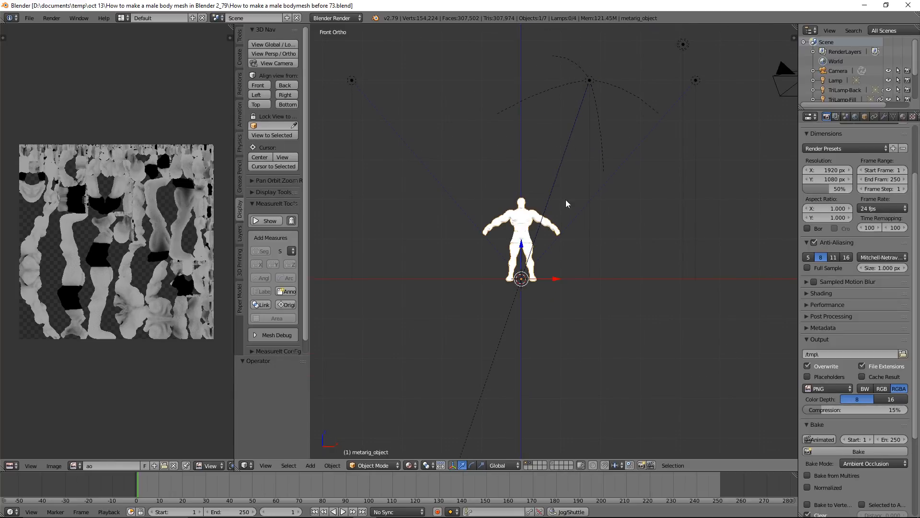
right_click(590, 83)
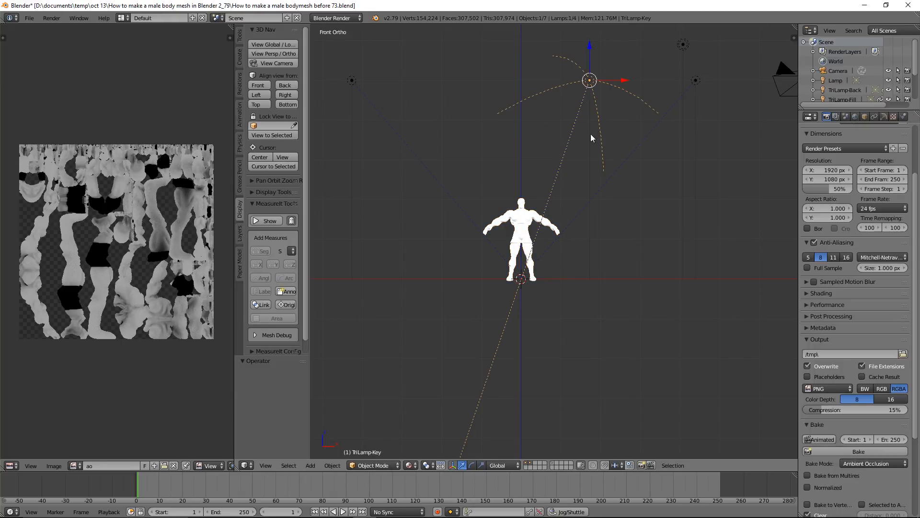
left_click(883, 118)
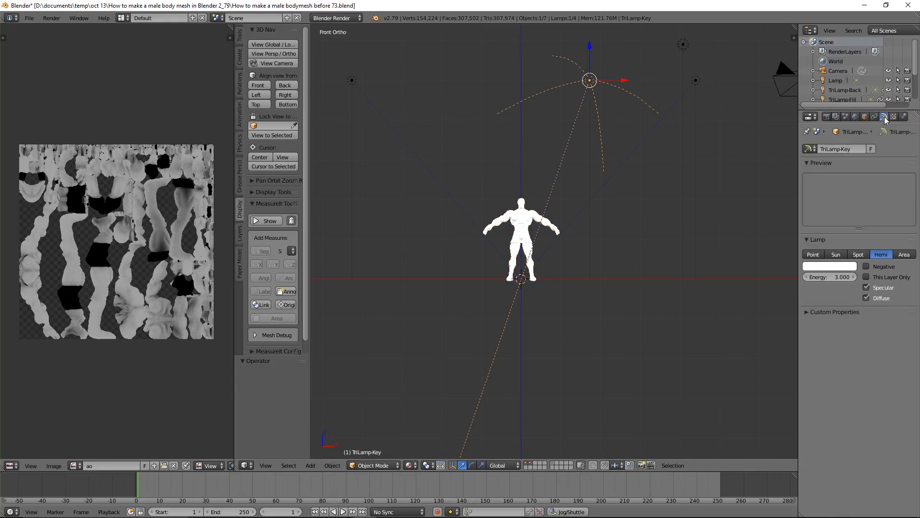
left_click(843, 278)
key("BackSpace")
key("Return")
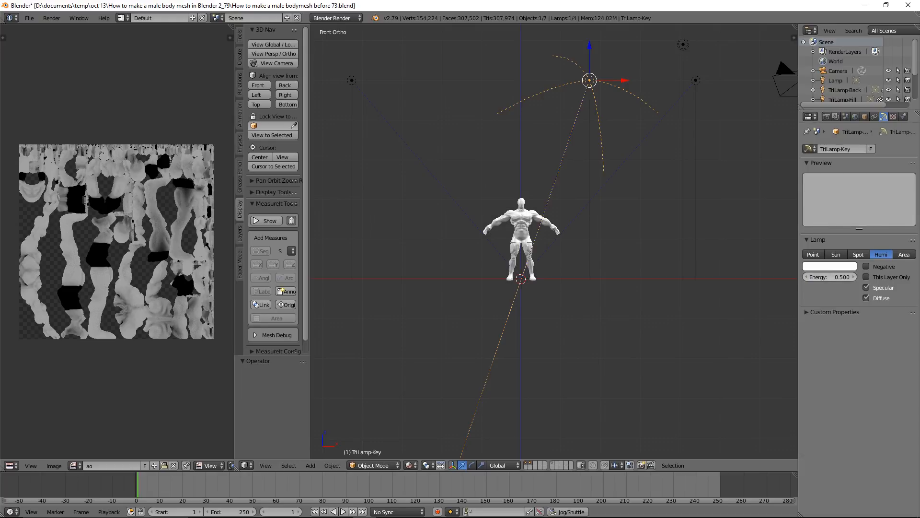
scroll(627, 297, "up", 8)
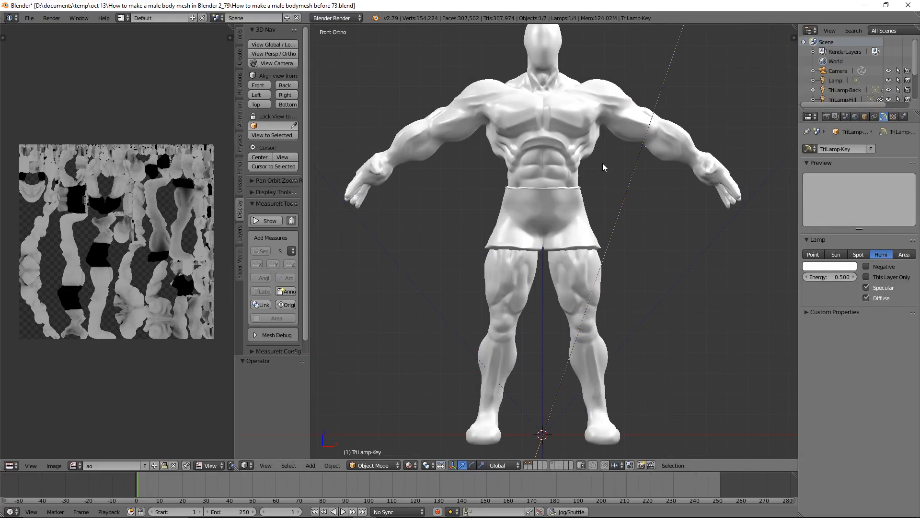
left_click_drag(833, 275, 819, 278)
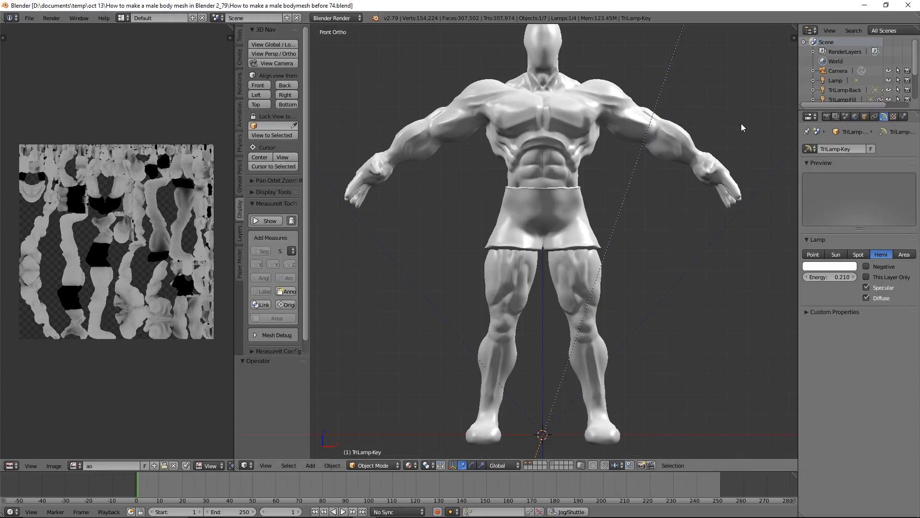
Give the body a new material with a new image texture that uses the existing ao image
right_click(689, 150)
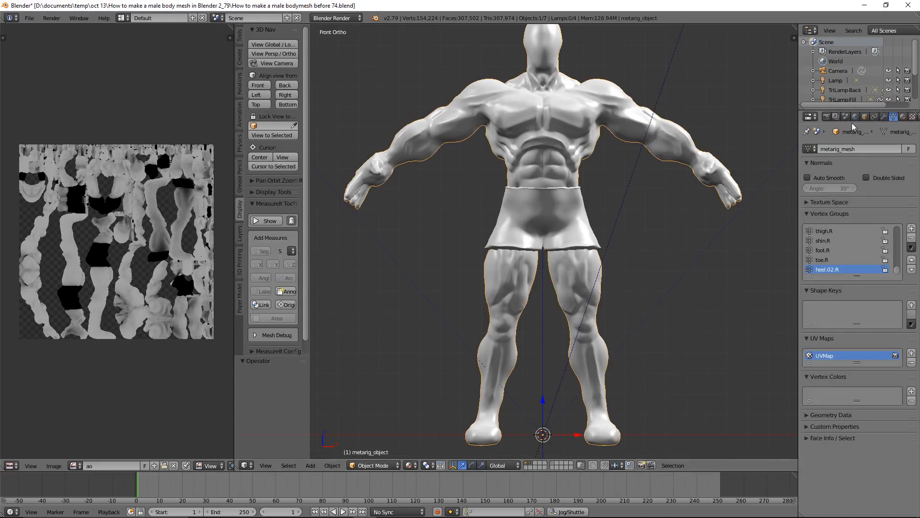
left_click(902, 117)
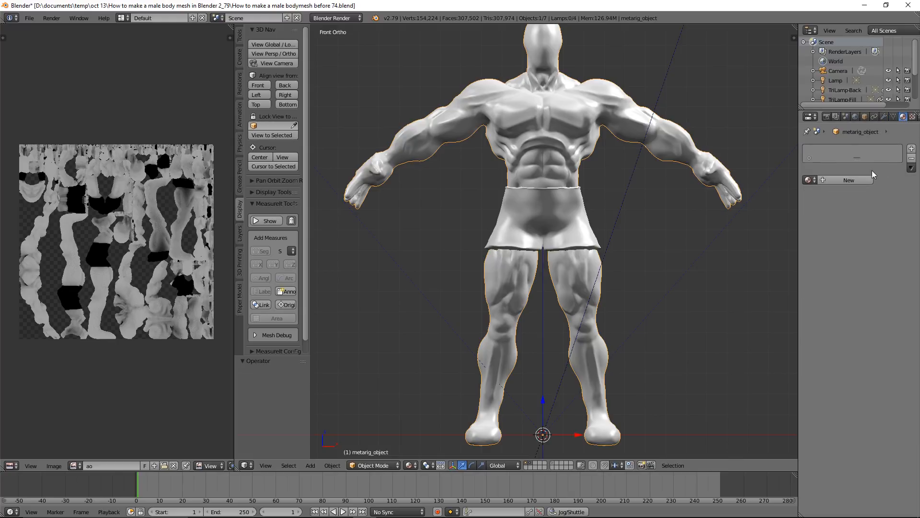
left_click(870, 179)
left_click(912, 117)
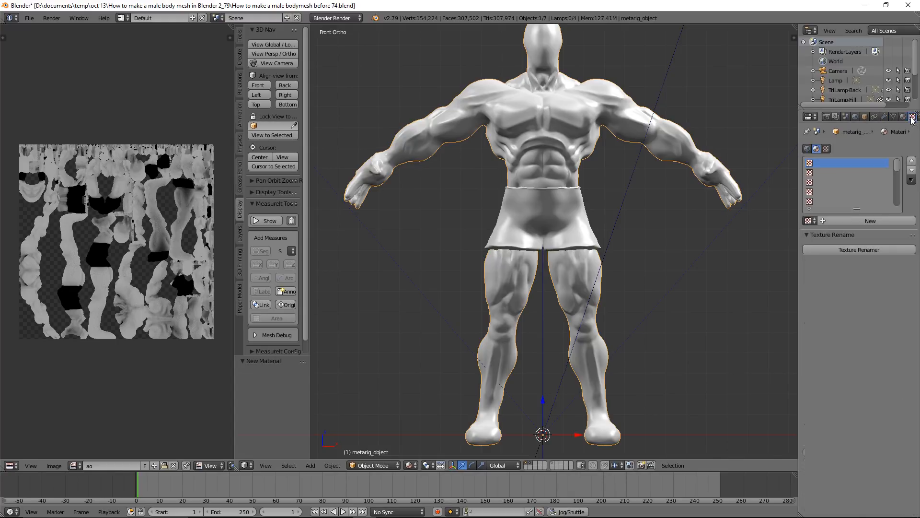
left_click(870, 220)
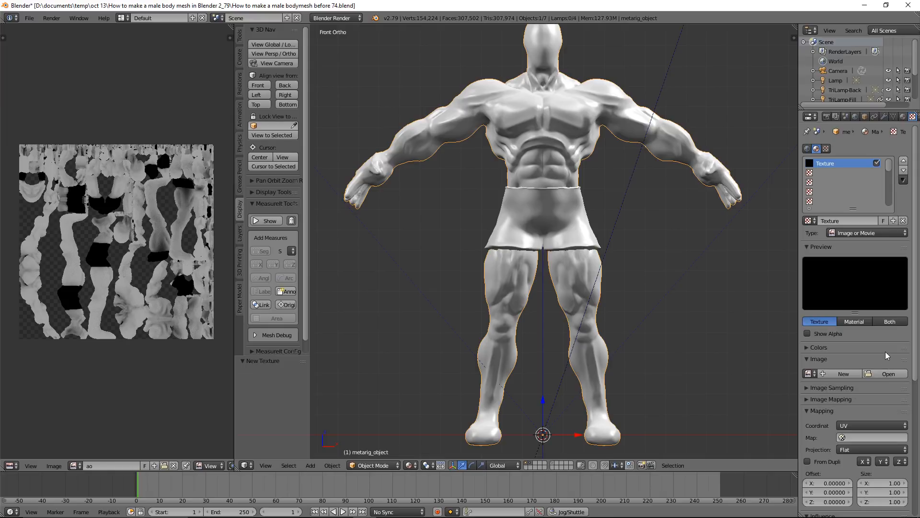
left_click(814, 375)
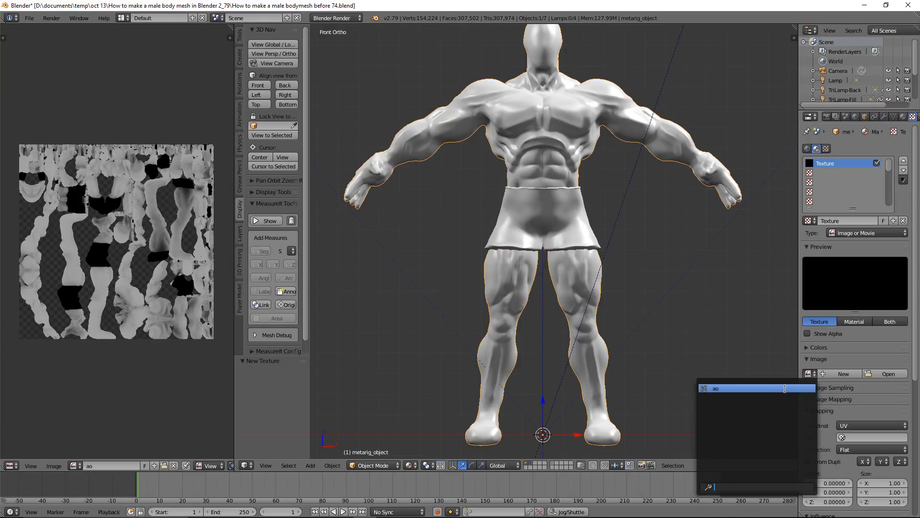
left_click(785, 388)
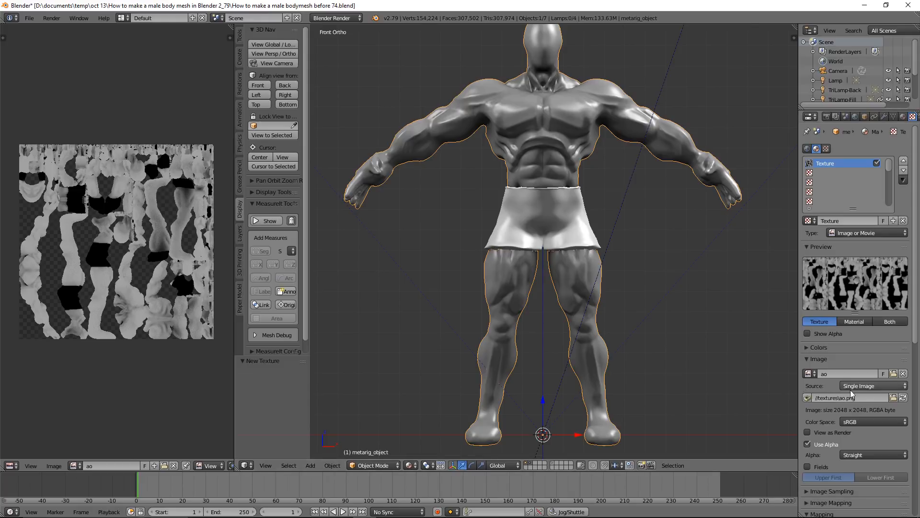
Turn off the ao texture's influence on diffuse color and make it influence the geometry normal instead
scroll(901, 405, "down", 8)
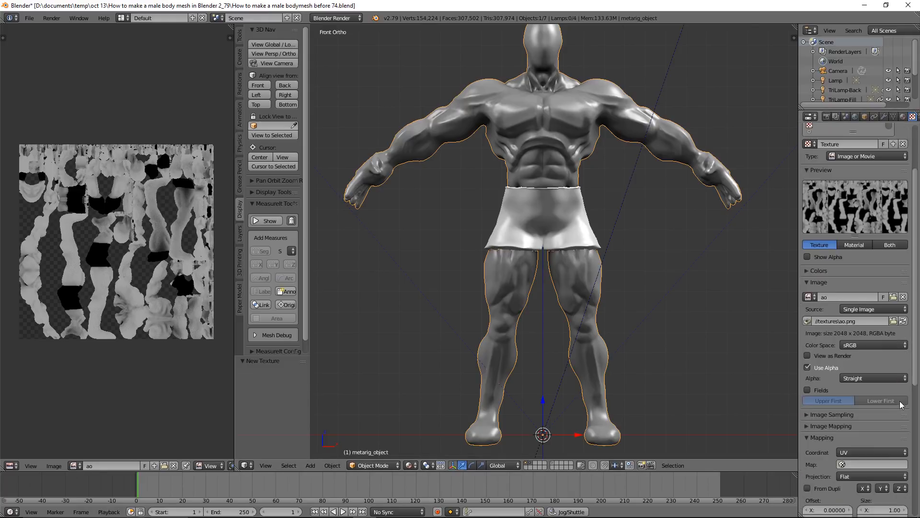
scroll(900, 403, "down", 5)
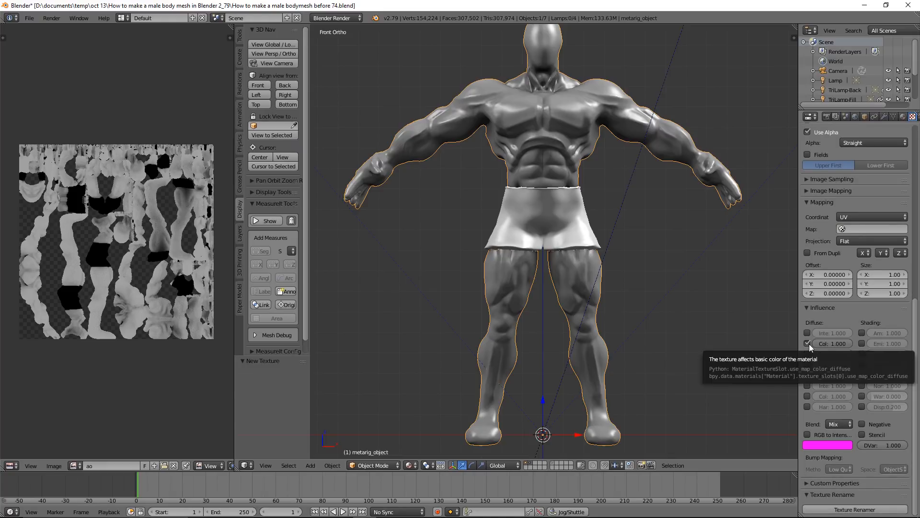
left_click(809, 344)
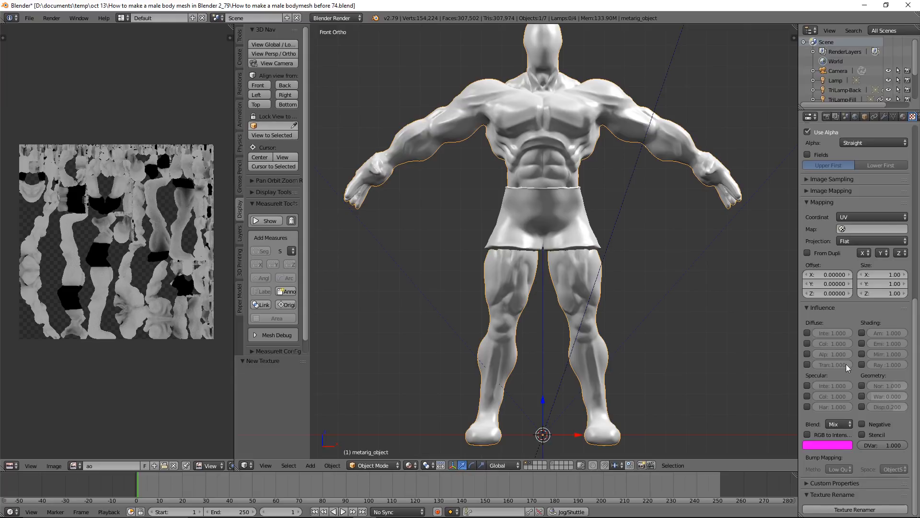
left_click(863, 386)
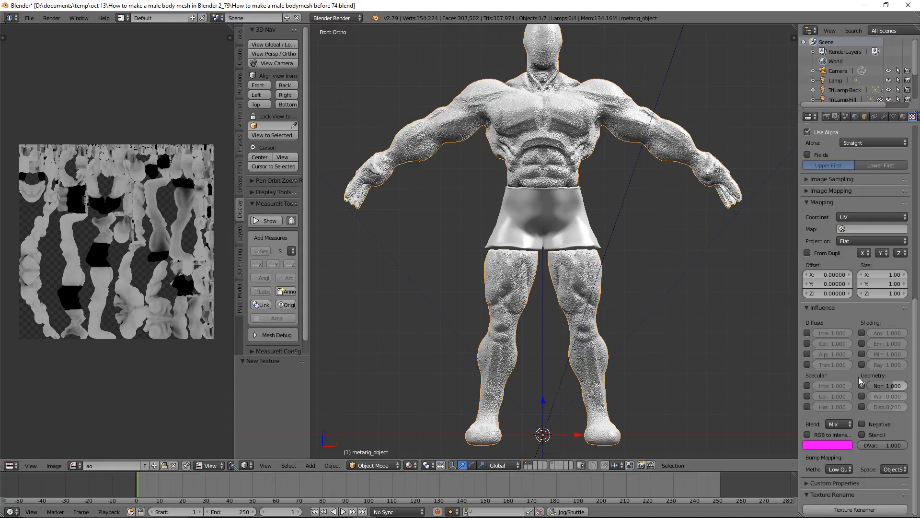
Reduce the ao texture's normal influence to 0.050 and save the project as "How to make a male bodymesh before 76.blend"
left_click(881, 384)
key("Return")
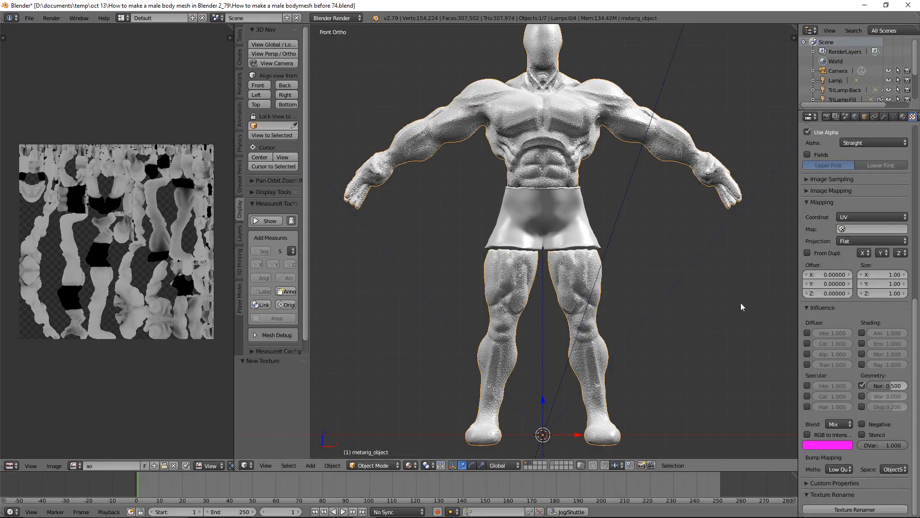
scroll(702, 276, "up", 4)
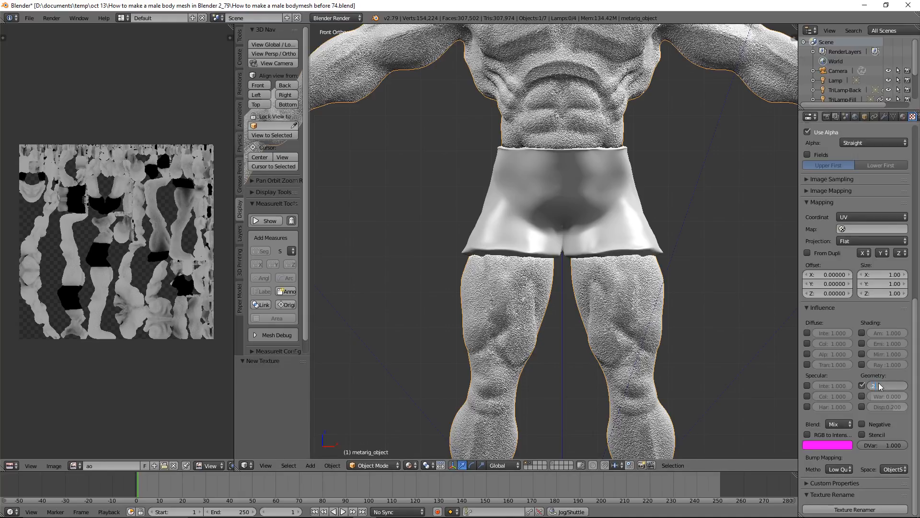
key("Return")
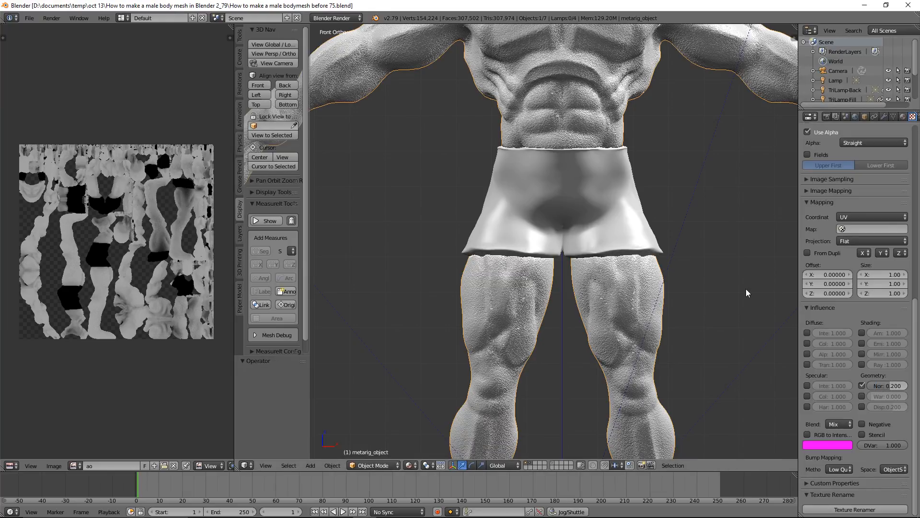
left_click(881, 386)
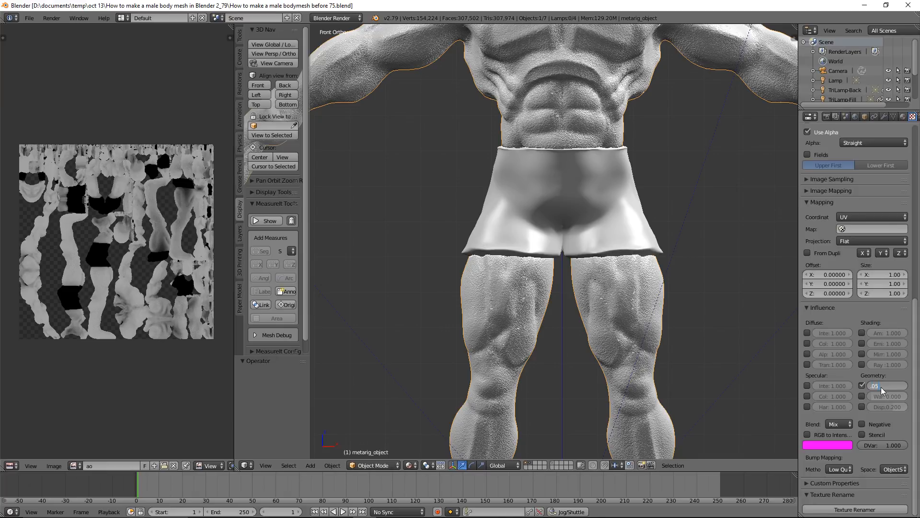
key("Return")
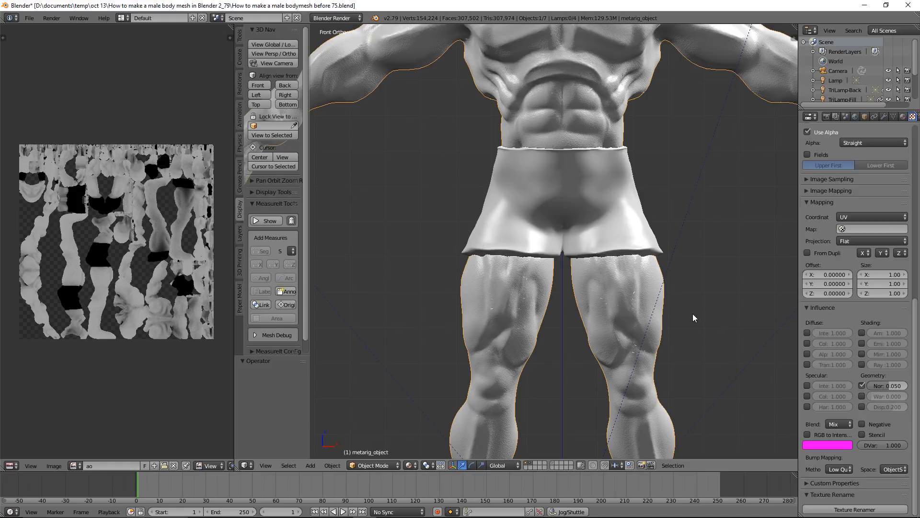
key("ctrl+alt+s")
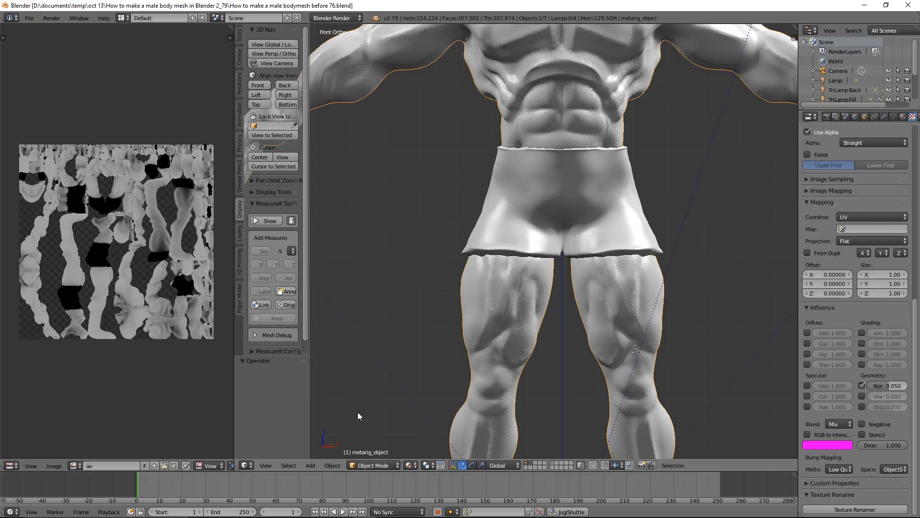
Switch the body to Texture Paint mode, choose the TexDraw brush and shrink its radius to 70 px
left_click(381, 466)
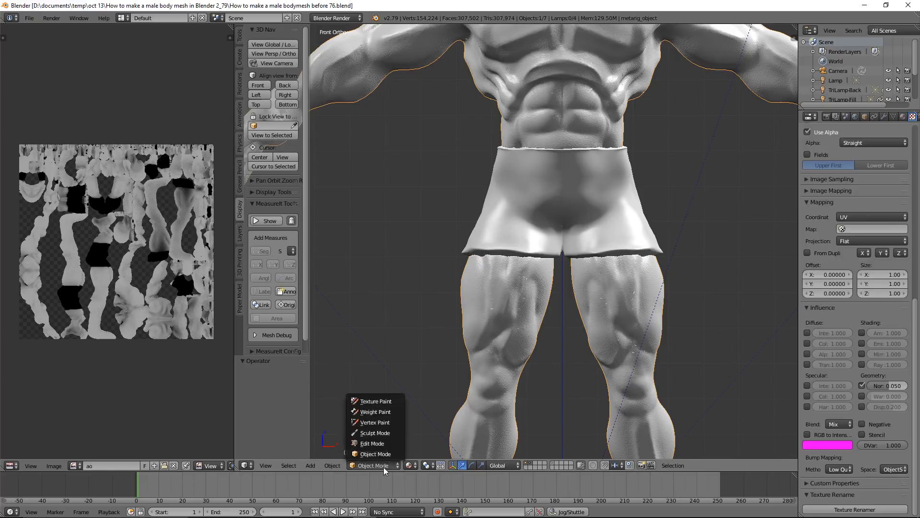
left_click(398, 401)
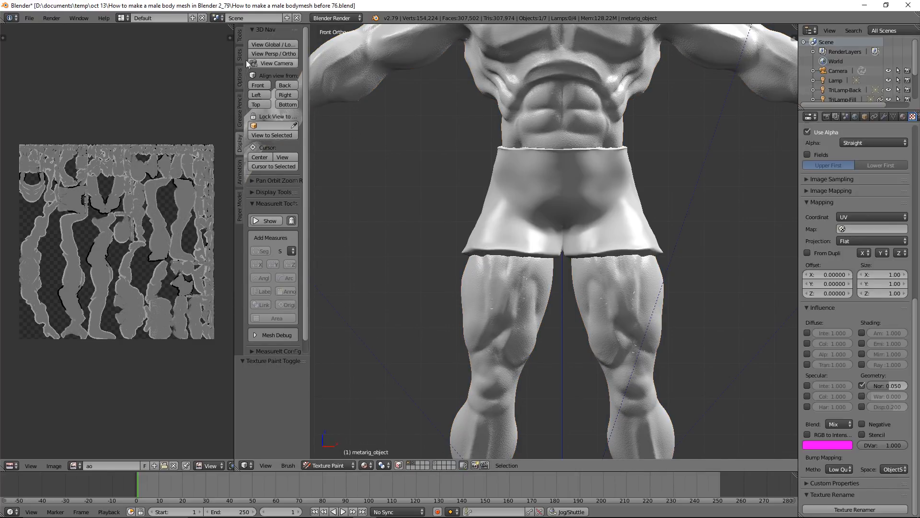
left_click(239, 37)
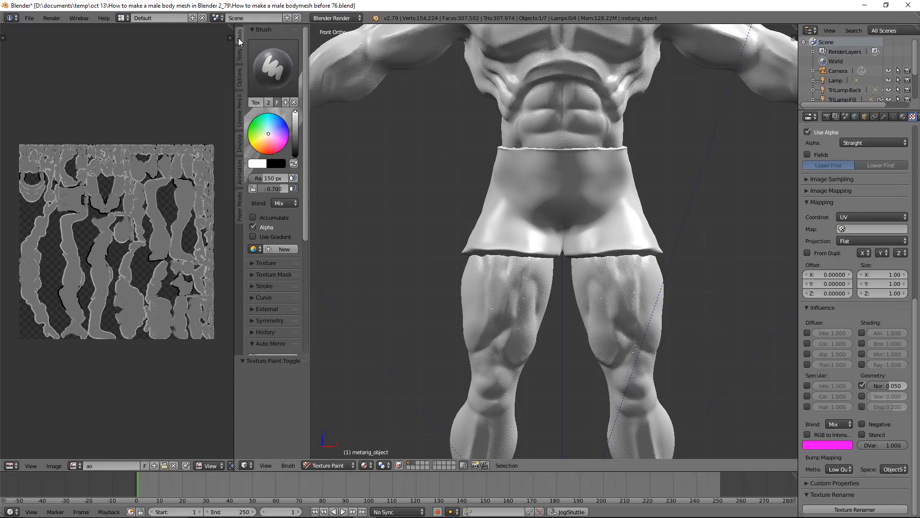
left_click(277, 75)
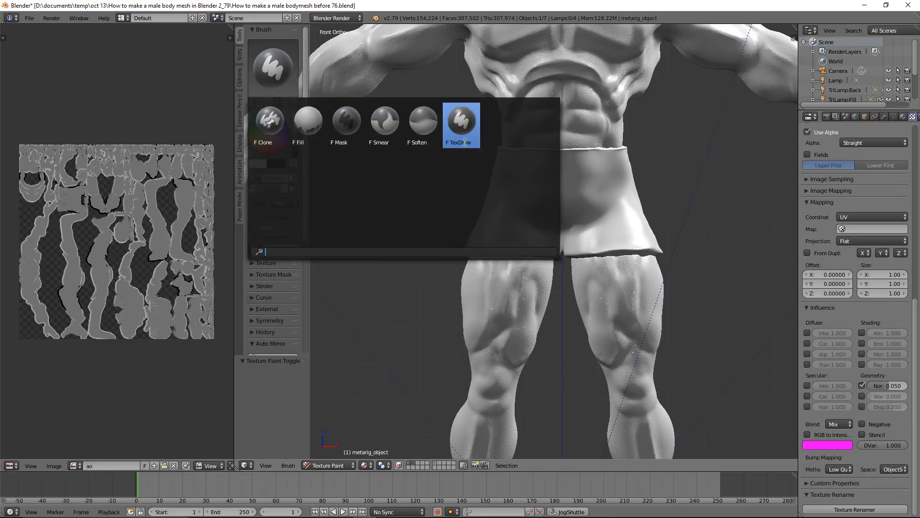
left_click(466, 126)
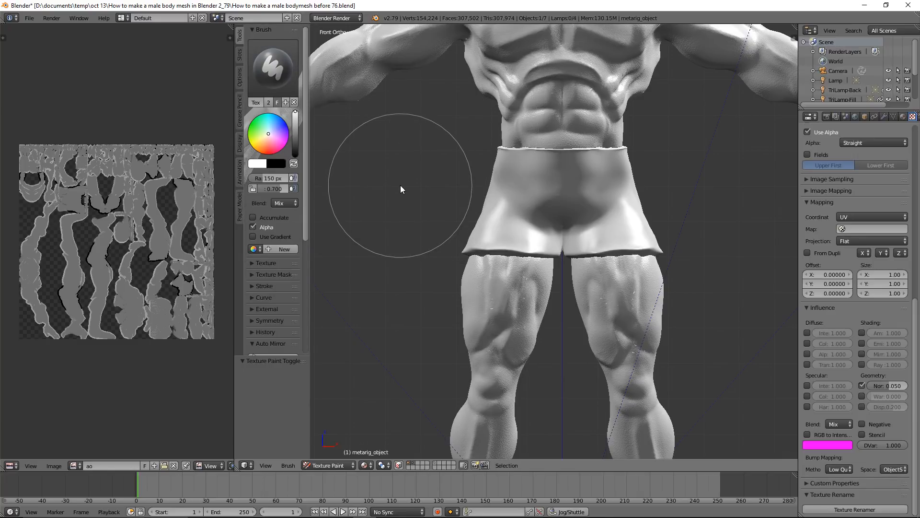
key("f")
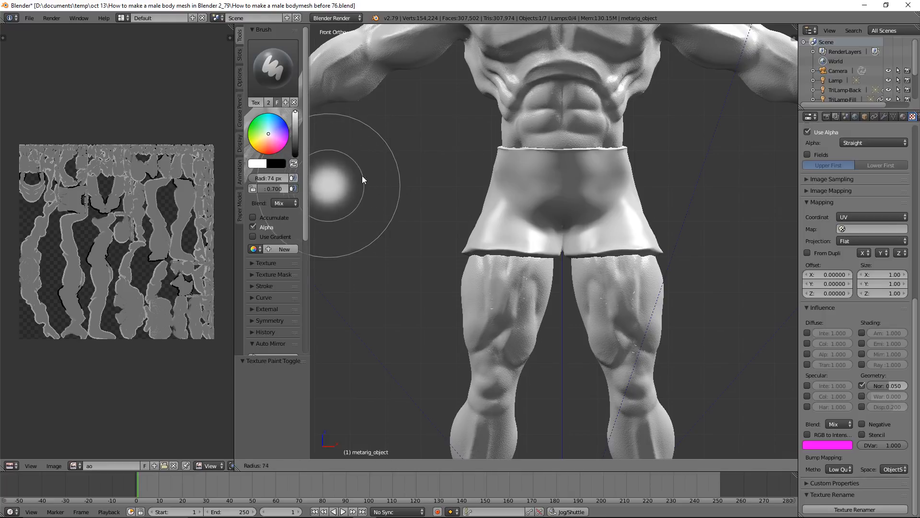
left_click(361, 174)
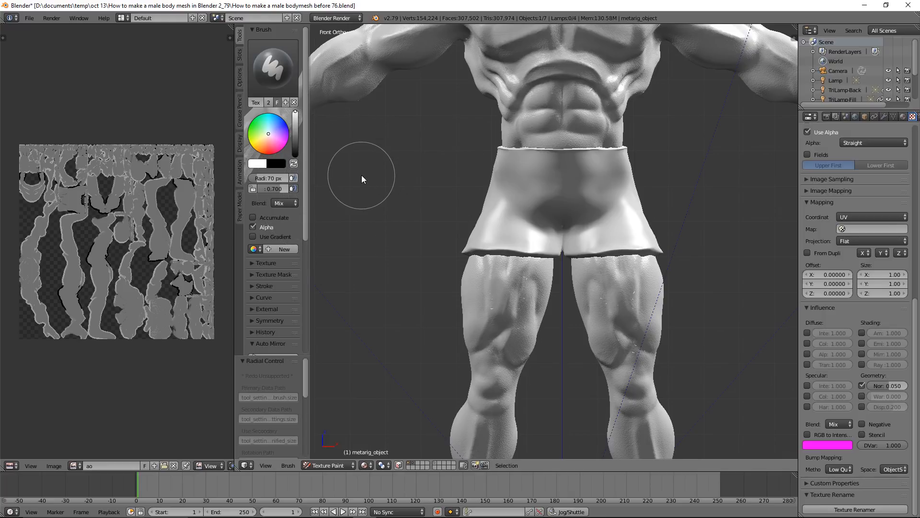
Prepare a new Diffuse Color texture paint slot for the body's material with a size of 2048 × 2048 px
left_click(239, 56)
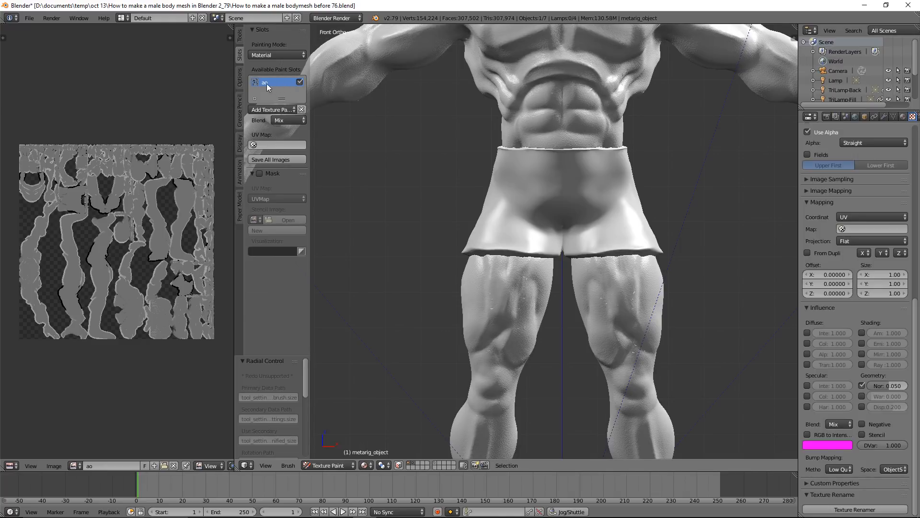
left_click(292, 110)
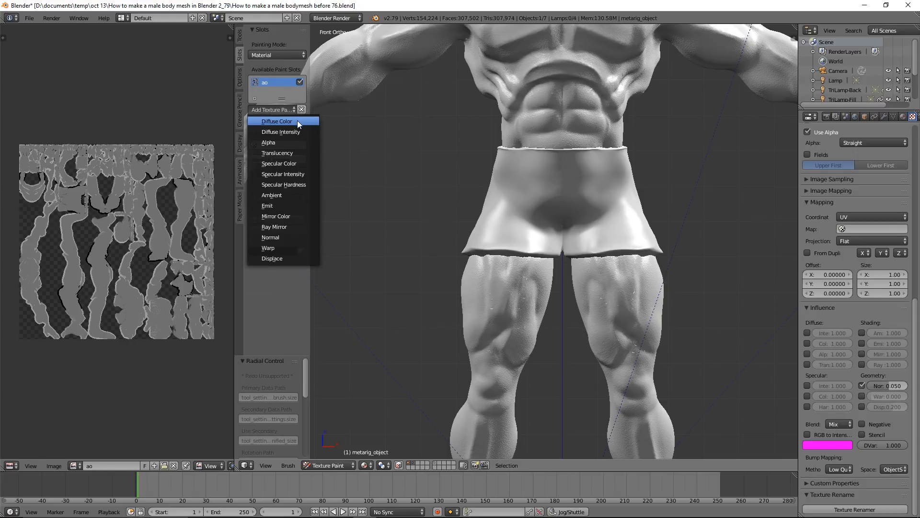
left_click(297, 122)
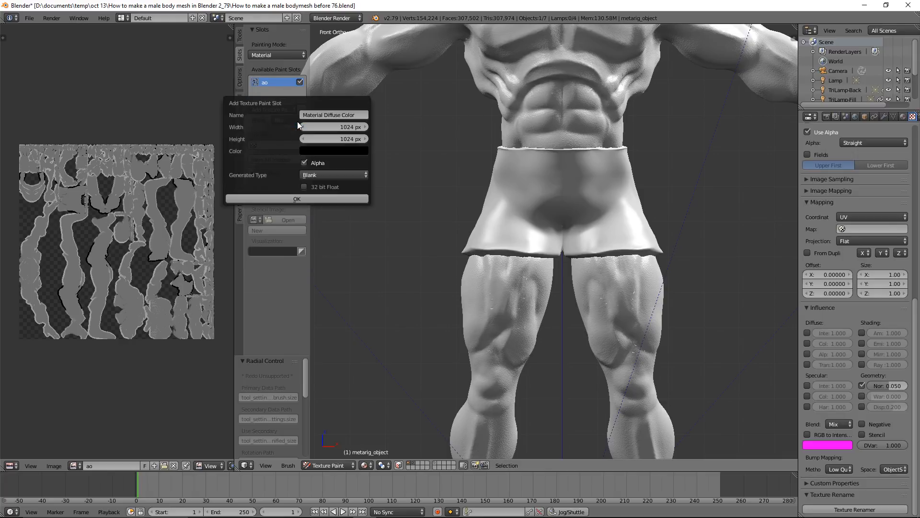
left_click(343, 128)
type("2048")
key("Tab")
type("2")
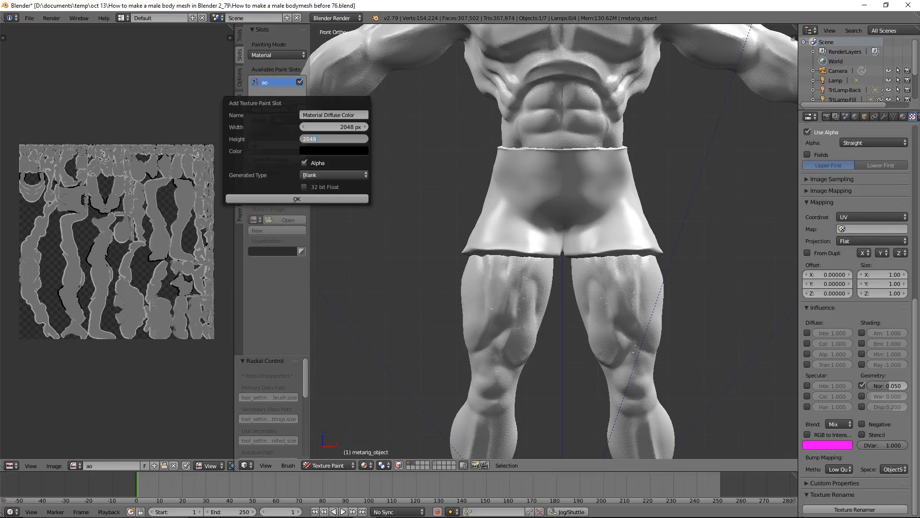
key("Return")
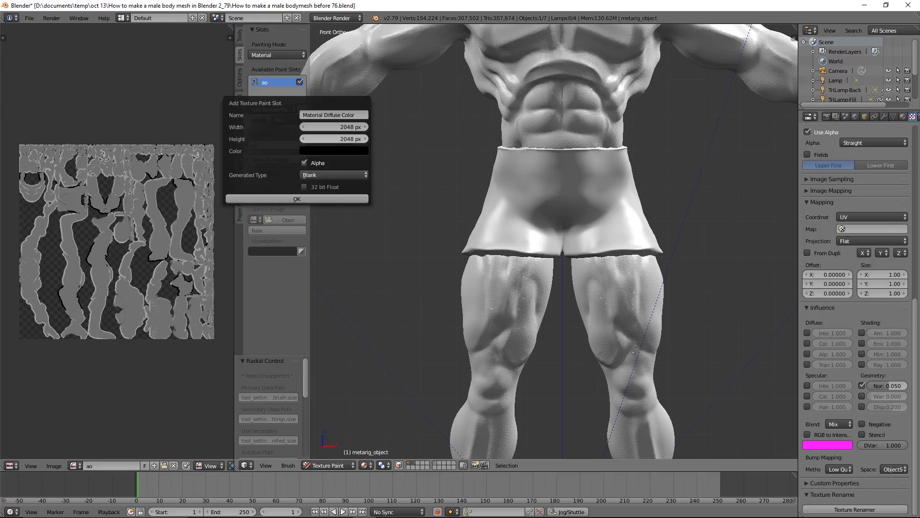
Set the new paint slot's fill color to a light tan skin tone, about RGB 0.757, 0.603, 0.504, and create the slot
left_click(341, 148)
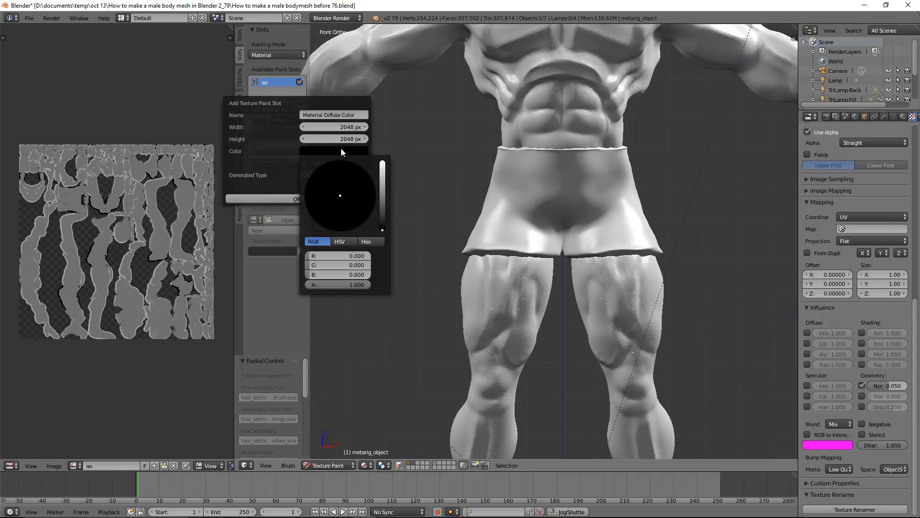
left_click(382, 187)
left_click_drag(337, 196, 336, 208)
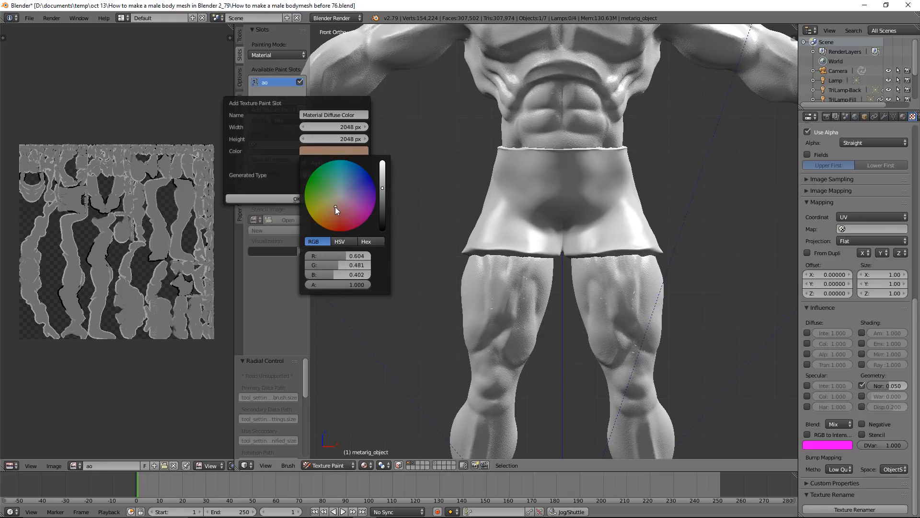
left_click(382, 178)
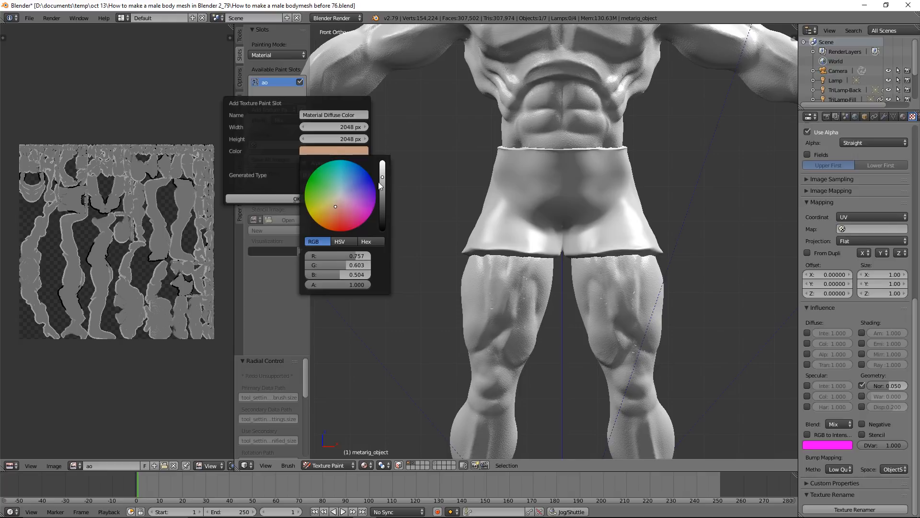
left_click_drag(335, 207, 335, 206)
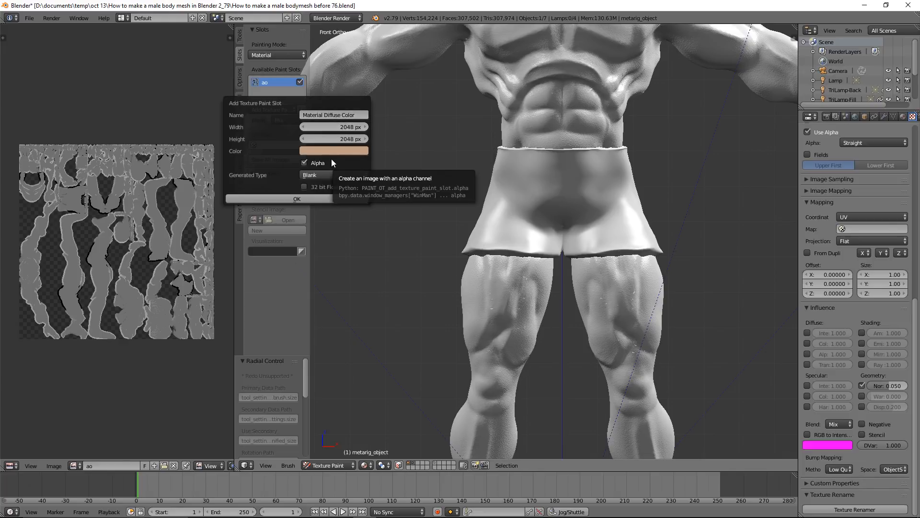
left_click(333, 200)
scroll(649, 119, "down", 2)
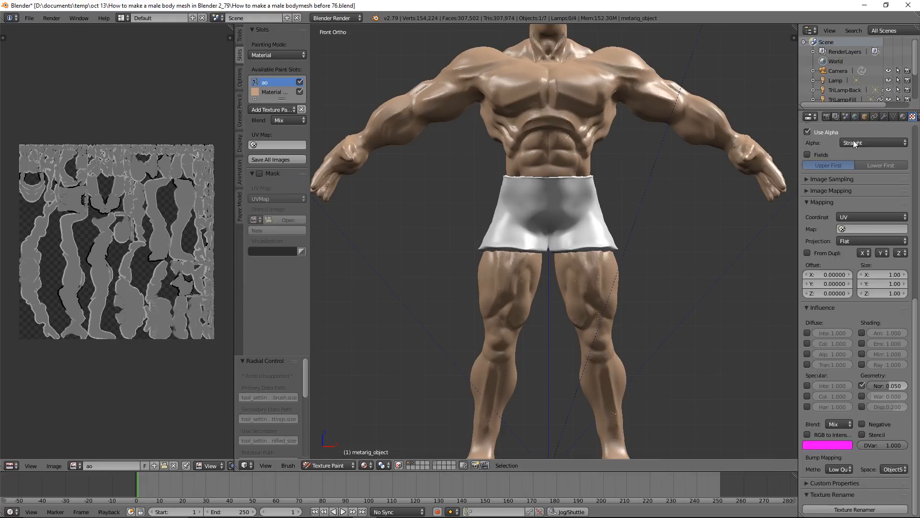
Lower the body material's specular intensity to 0.050 and save the project as "How to make a male bodymesh before 77.blend"
left_click(902, 117)
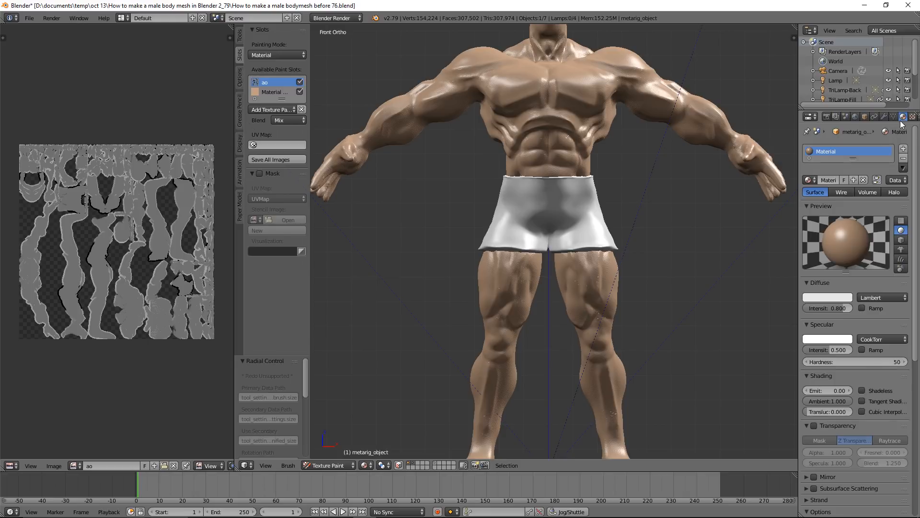
left_click(825, 349)
key("Return")
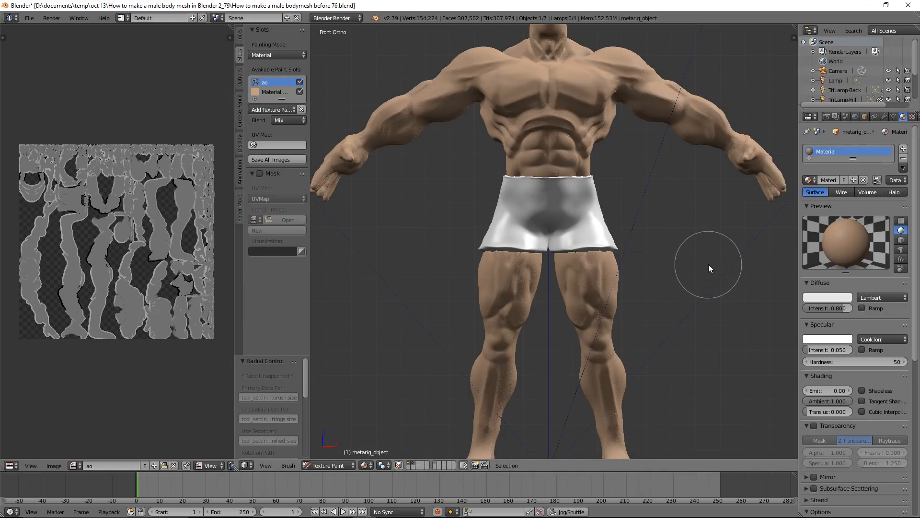
key("ctrl+alt+s")
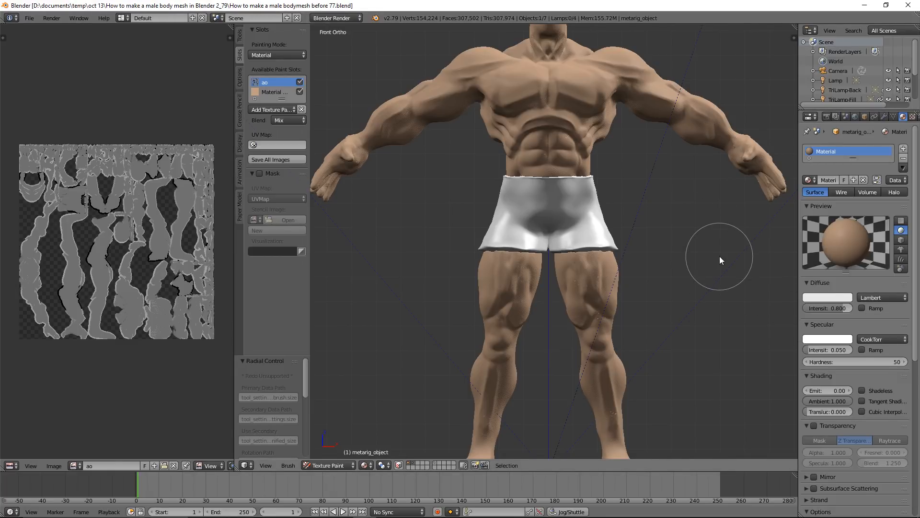
Display the Material Diffuse Color image and save it as "Material Diffuse Color.png" in the textures folder
left_click(79, 465)
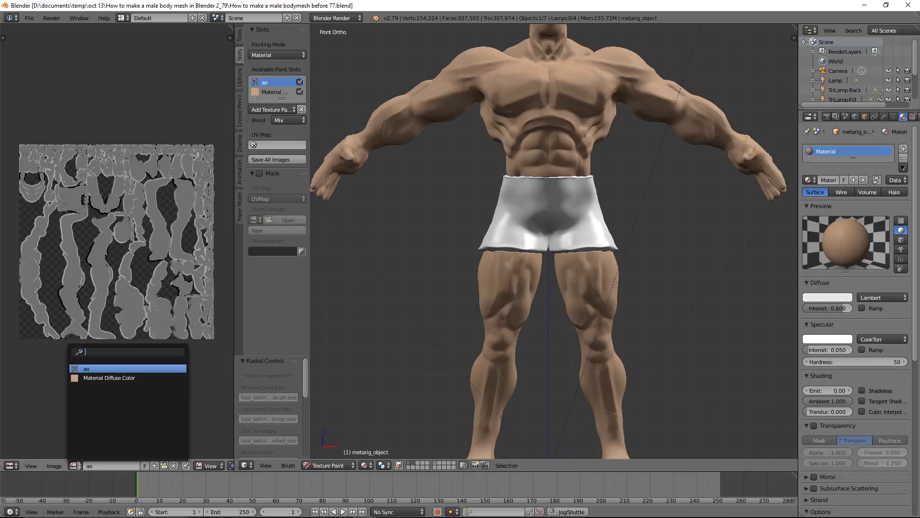
left_click(146, 378)
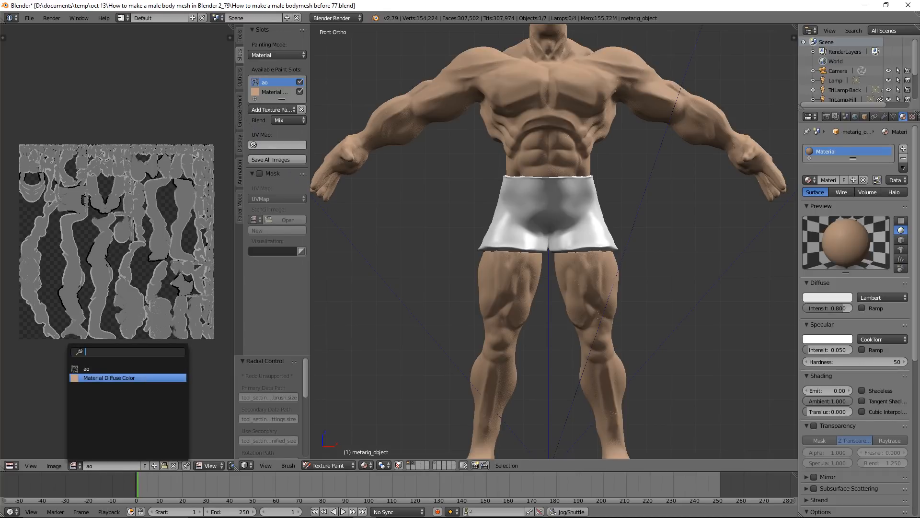
left_click(53, 464)
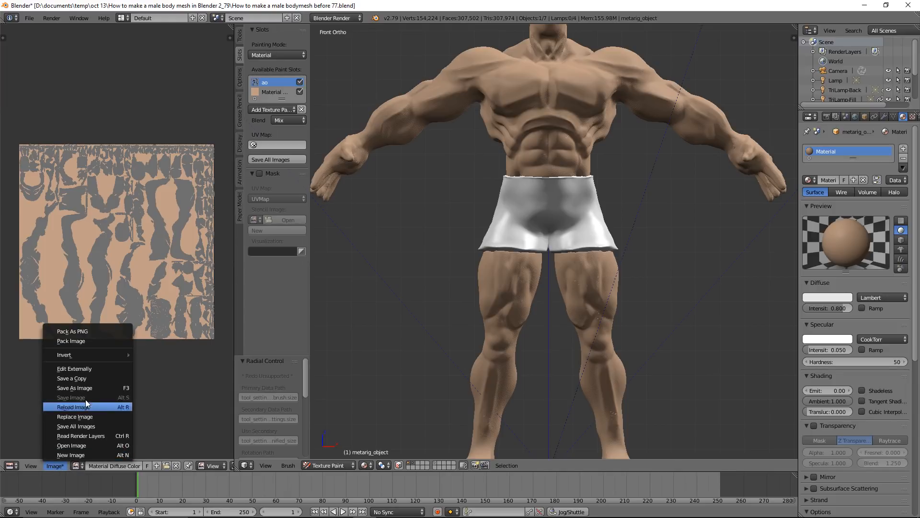
left_click(103, 387)
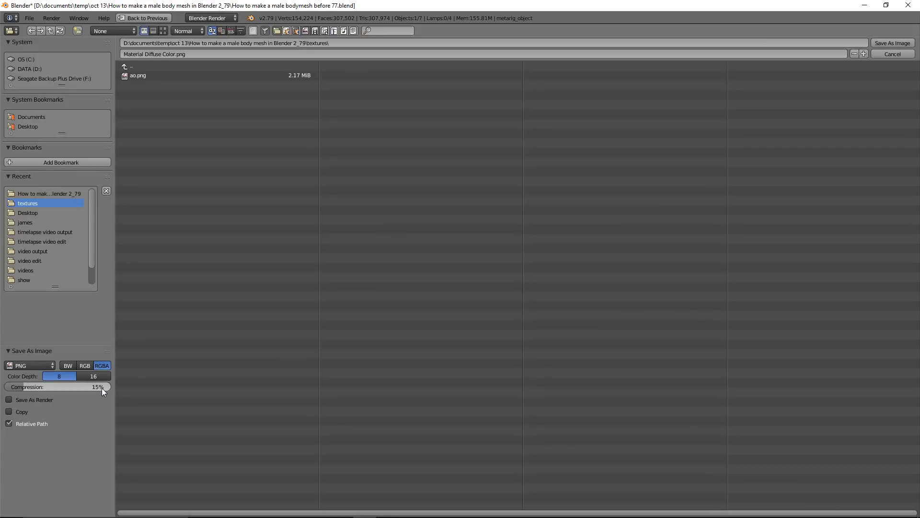
left_click(881, 40)
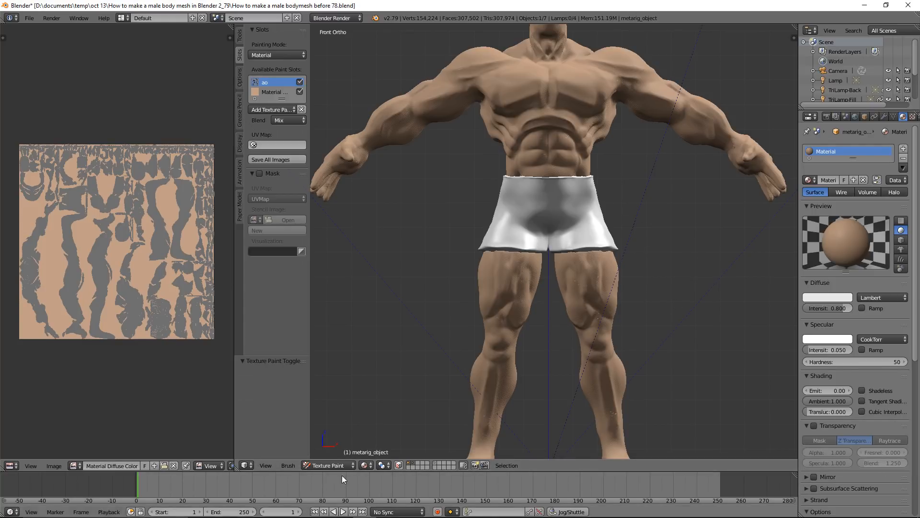
In Object Mode, give the shorts a new material with a dark gray diffuse color and a specular intensity of 0.000
left_click(349, 467)
left_click(346, 453)
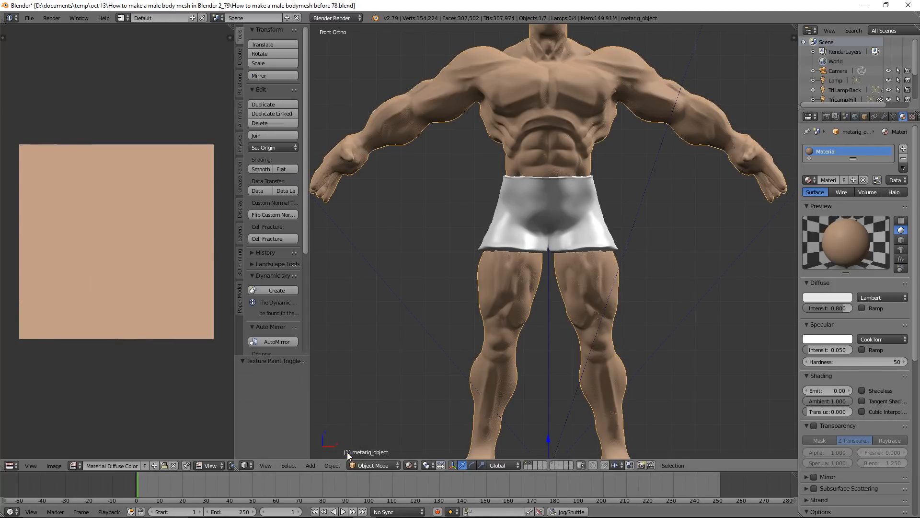
right_click(597, 238)
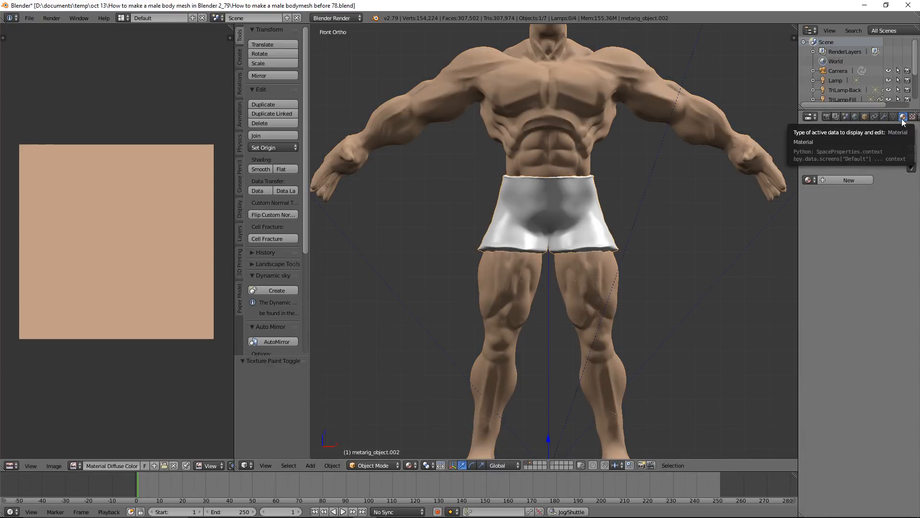
left_click(867, 178)
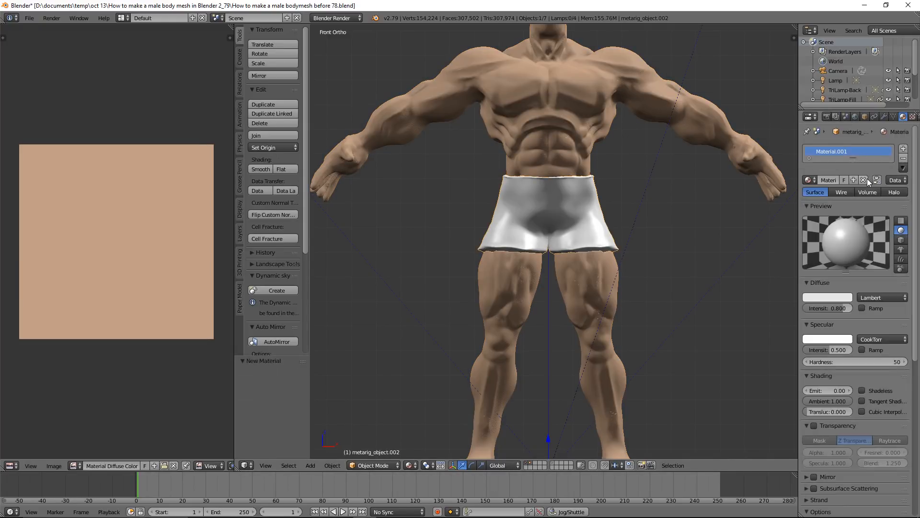
left_click(839, 294)
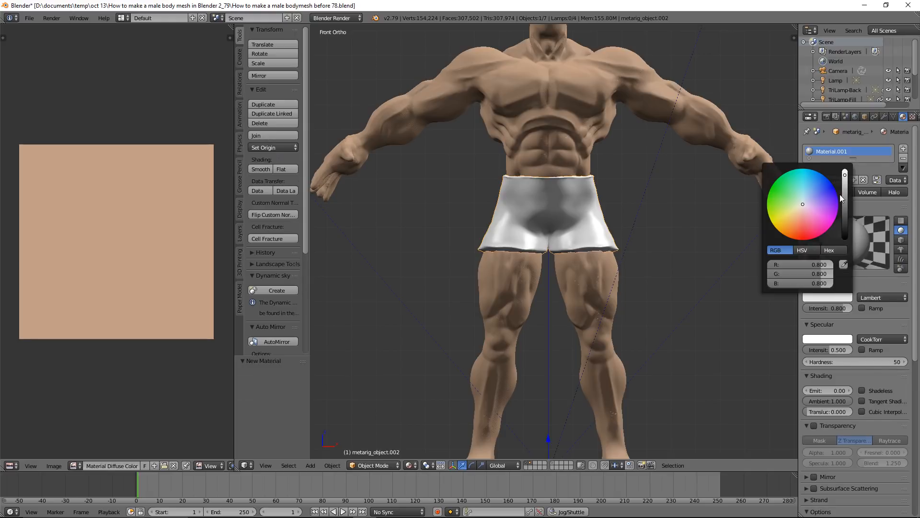
left_click_drag(845, 203, 844, 211)
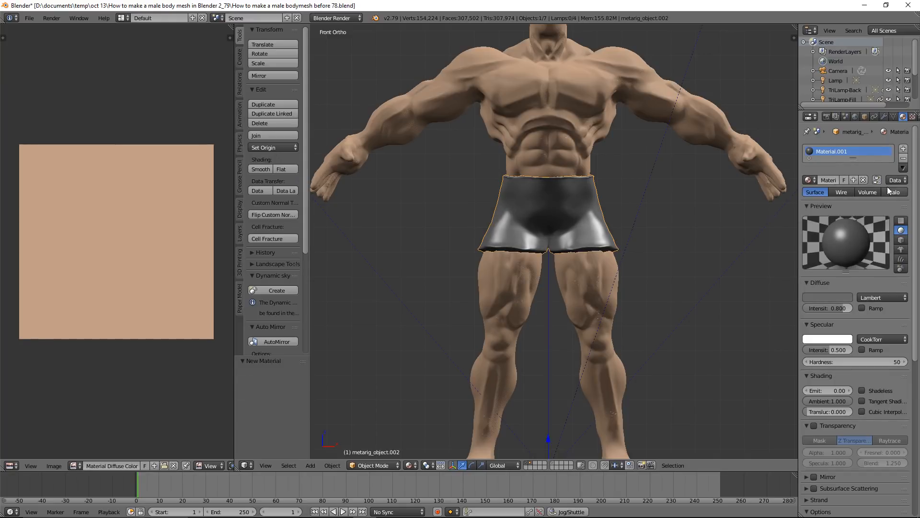
left_click_drag(827, 347, 761, 356)
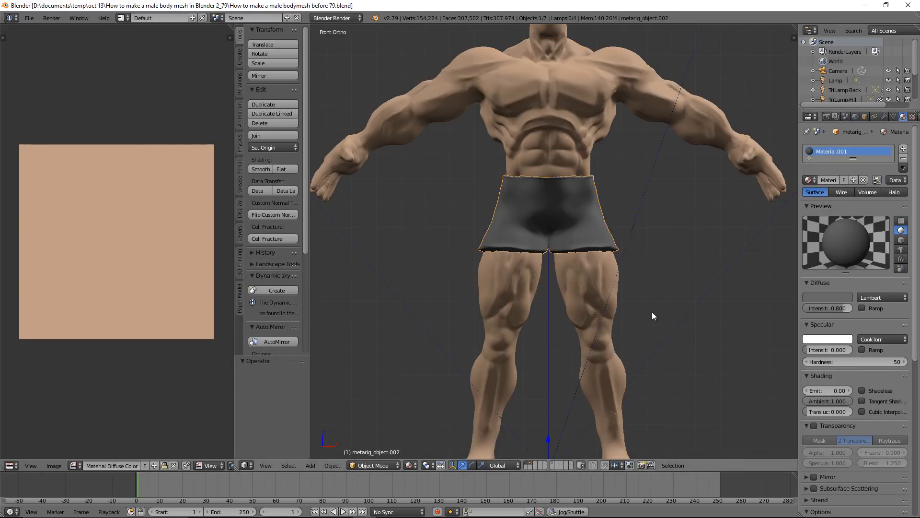
Switch the shorts to Sculpt Mode, choose the Blob brush and shrink its radius to 30 px
left_click(394, 464)
left_click(399, 433)
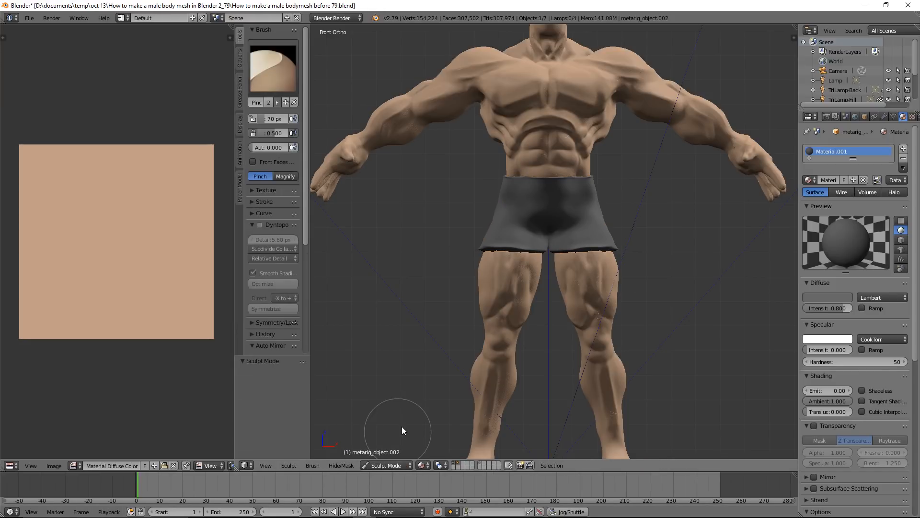
left_click(296, 86)
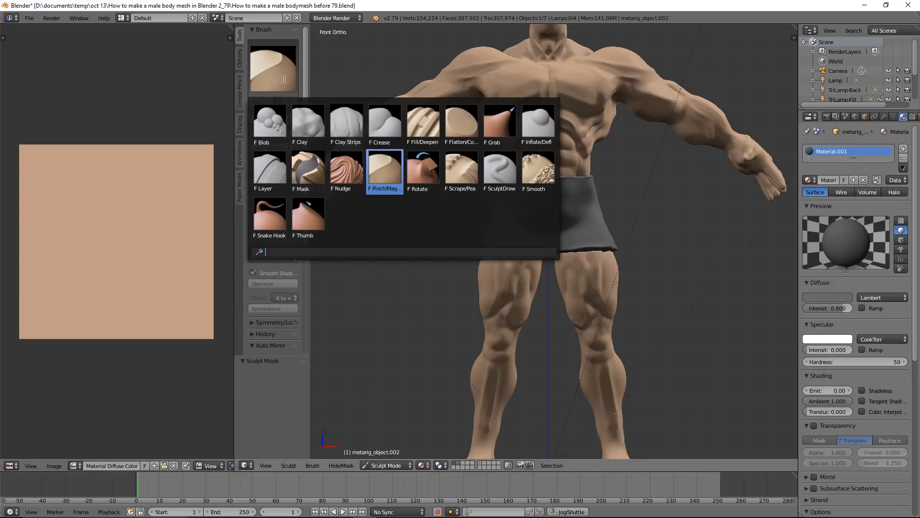
left_click(267, 114)
scroll(650, 222, "up", 3)
scroll(650, 222, "up", 1)
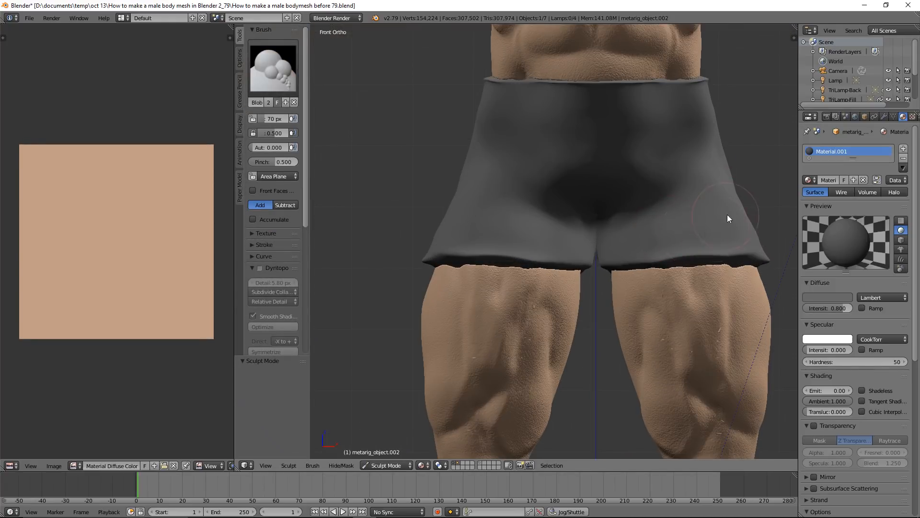
scroll(620, 238, "up", 2)
scroll(623, 242, "up", 1)
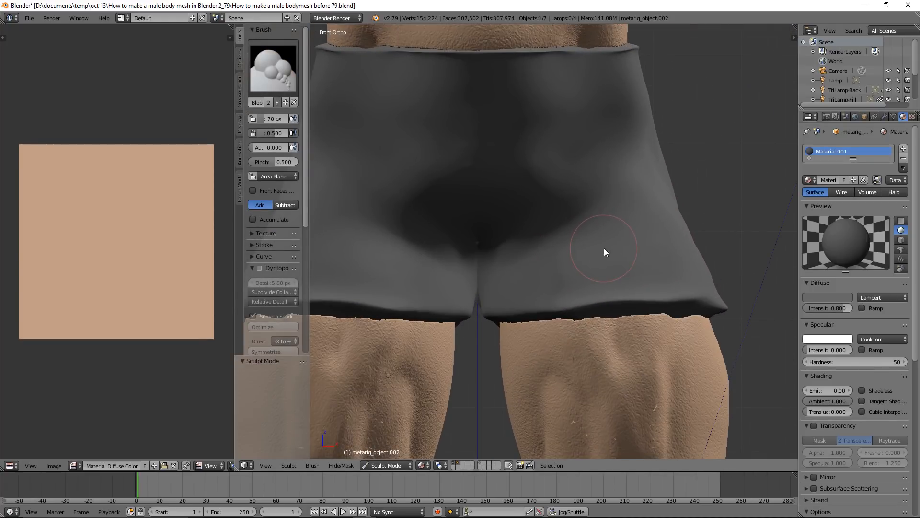
key("f")
left_click(585, 248)
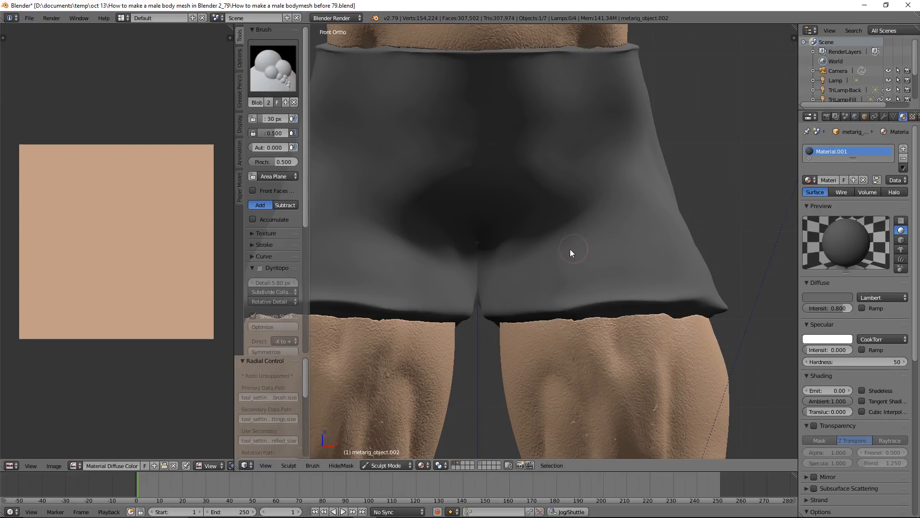
Sculpt raised fabric folds across the front of the shorts, along the upper legs and below the waistband
left_click_drag(524, 249, 666, 267)
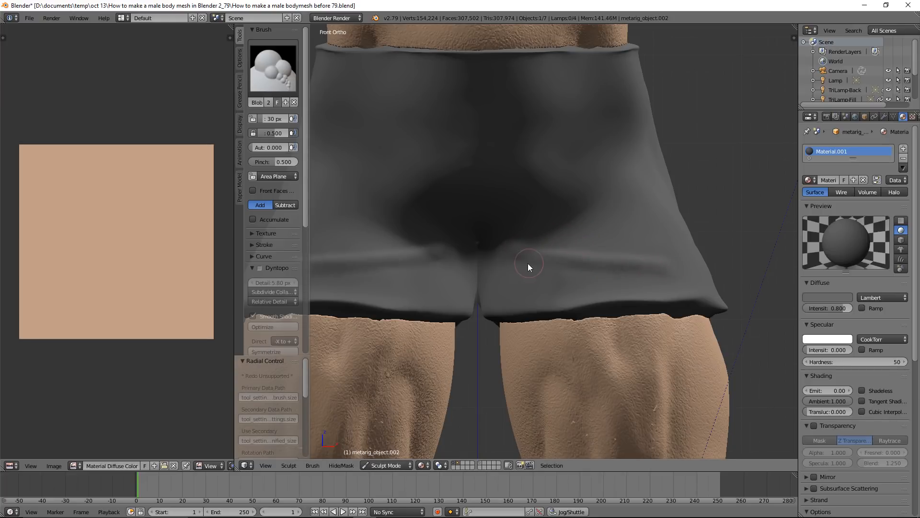
left_click_drag(558, 232, 657, 226)
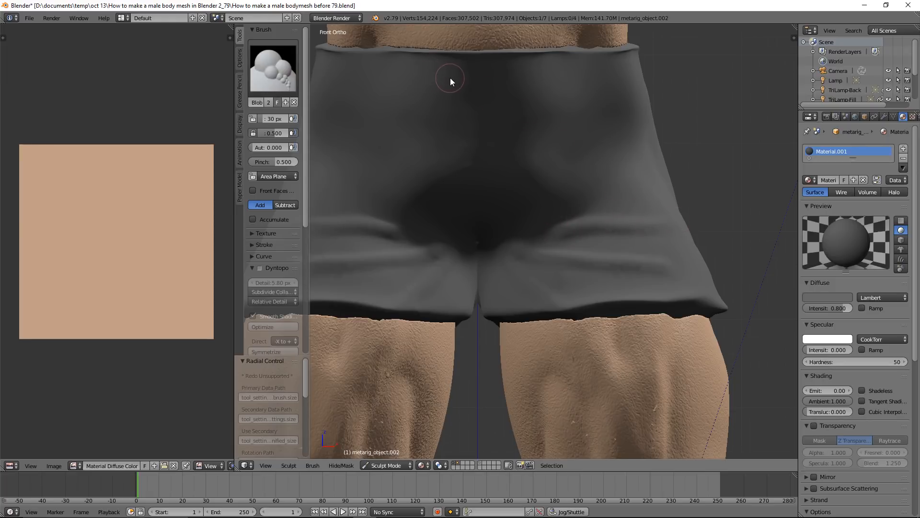
mouse_move(386, 76)
left_mouse_down()
mouse_move(490, 91)
mouse_move(595, 78)
left_mouse_up()
mouse_move(369, 106)
left_mouse_down()
mouse_move(588, 141)
mouse_move(591, 199)
mouse_move(622, 191)
left_mouse_up()
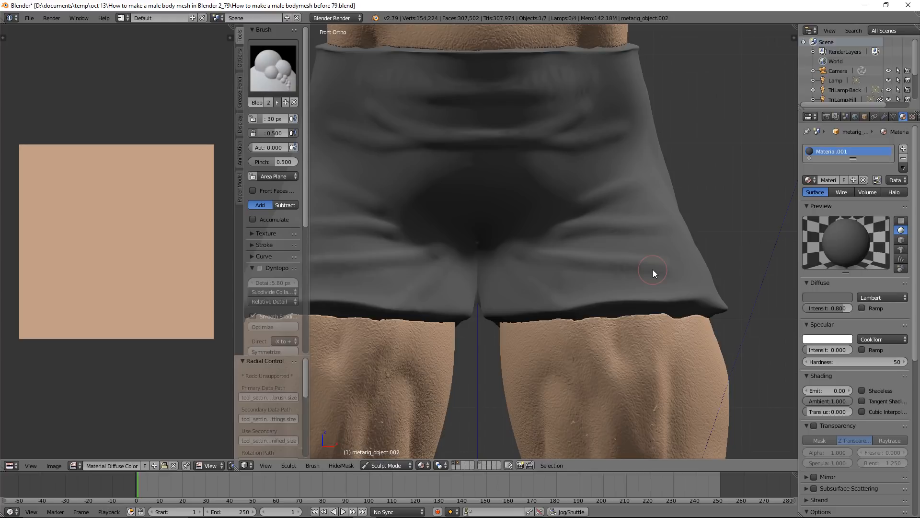
Enlarge the sculpt brush radius to 70 px and switch to the Inflate brush
key("f")
left_click(666, 289)
left_click(283, 79)
left_click(537, 125)
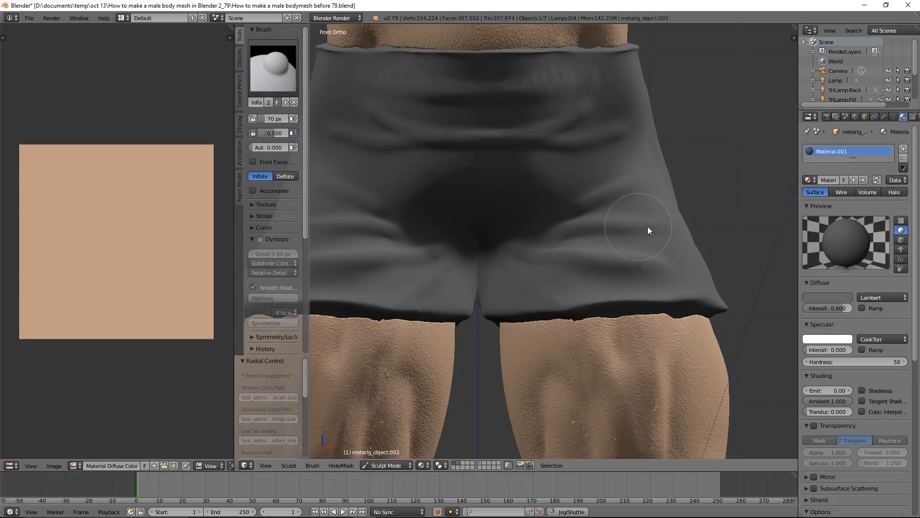
Switch to the Blob brush with a 46 px radius and sculpt additional folds across the upper legs and near the inner hem of the shorts
left_click(277, 67)
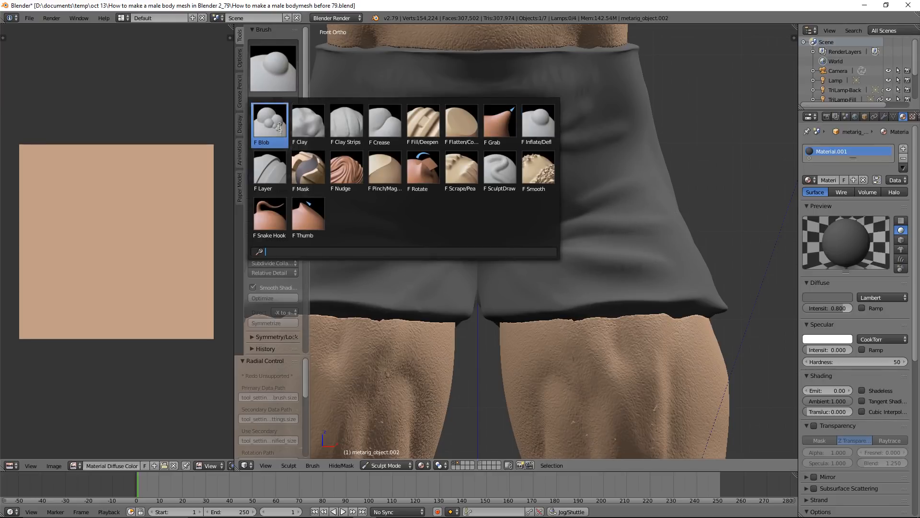
left_click(279, 127)
key("f")
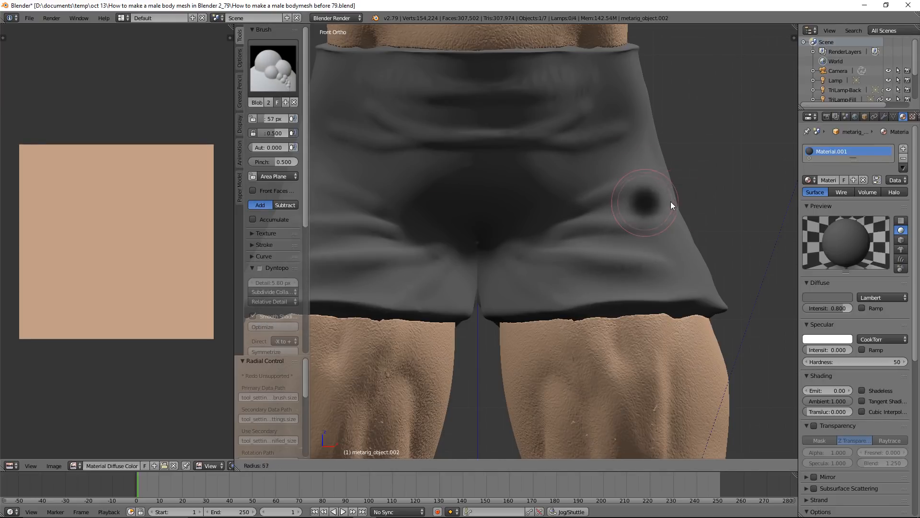
left_click(667, 204)
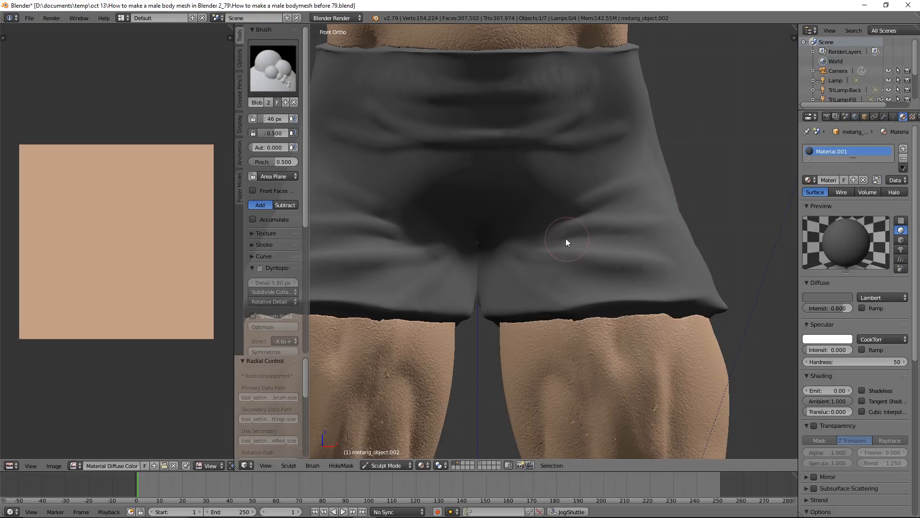
left_click_drag(595, 207, 630, 229)
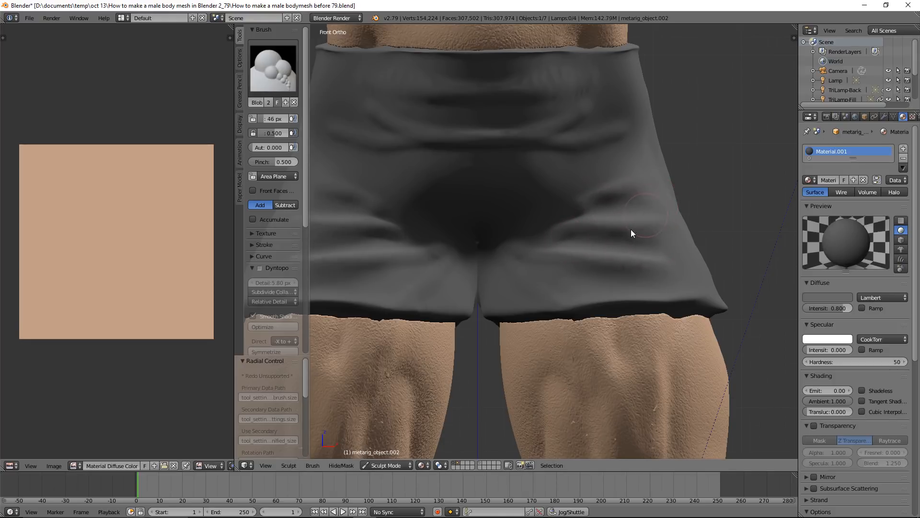
left_click_drag(539, 270, 619, 301)
left_click_drag(505, 282, 549, 310)
Enlarge the brush radius to 78 px and smooth the folds on the legs and across the front of the shorts
scroll(657, 261, "down", 2)
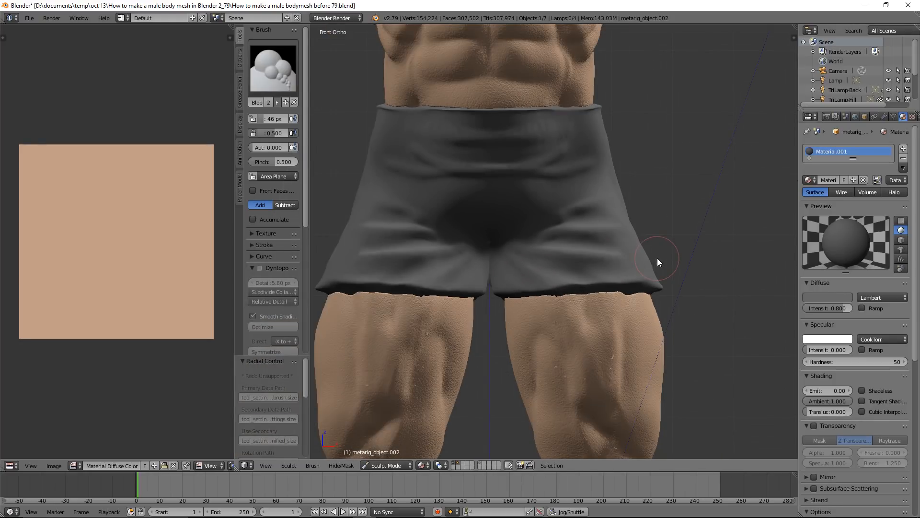
key("f")
left_click(680, 257)
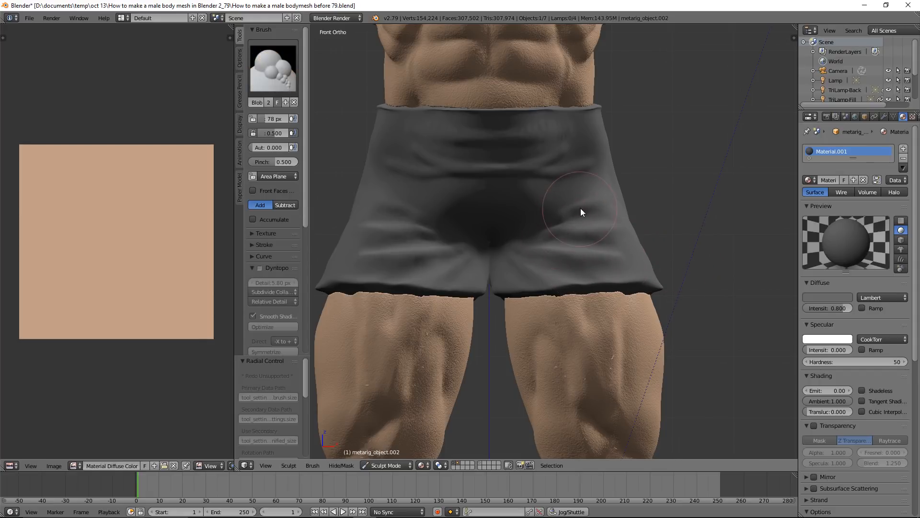
key("shift+s")
mouse_move(497, 168)
left_mouse_down("shift")
mouse_move(560, 148)
mouse_move(574, 154)
left_mouse_up("shift")
Return the shorts to Object Mode and deselect all objects
left_click(406, 465)
left_click(406, 453)
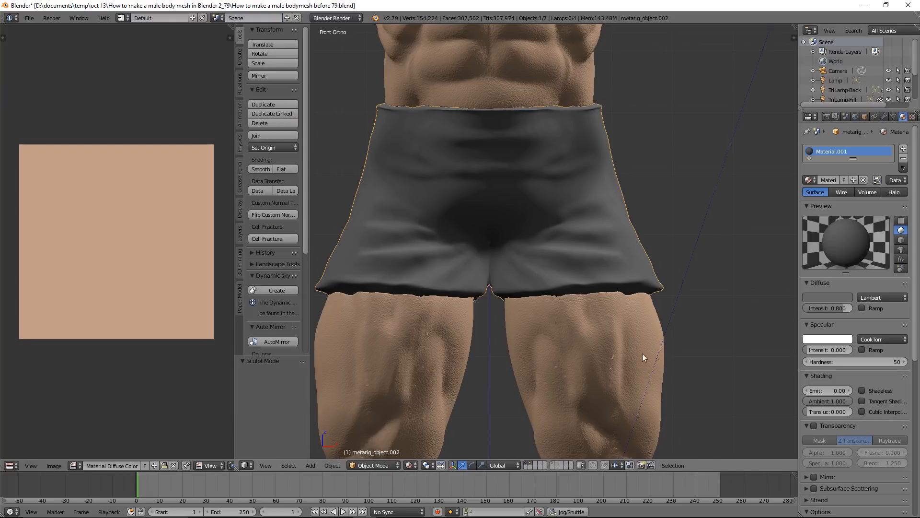
scroll(721, 277, "down", 5)
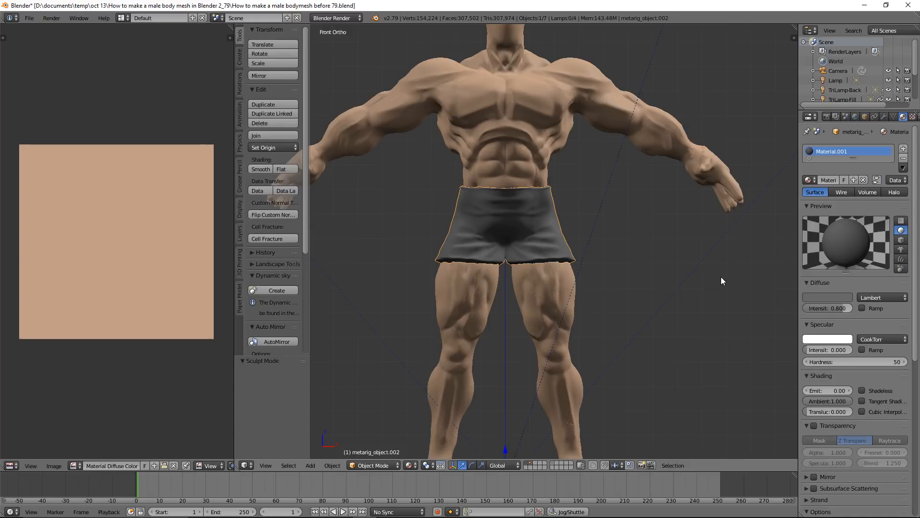
key("a")
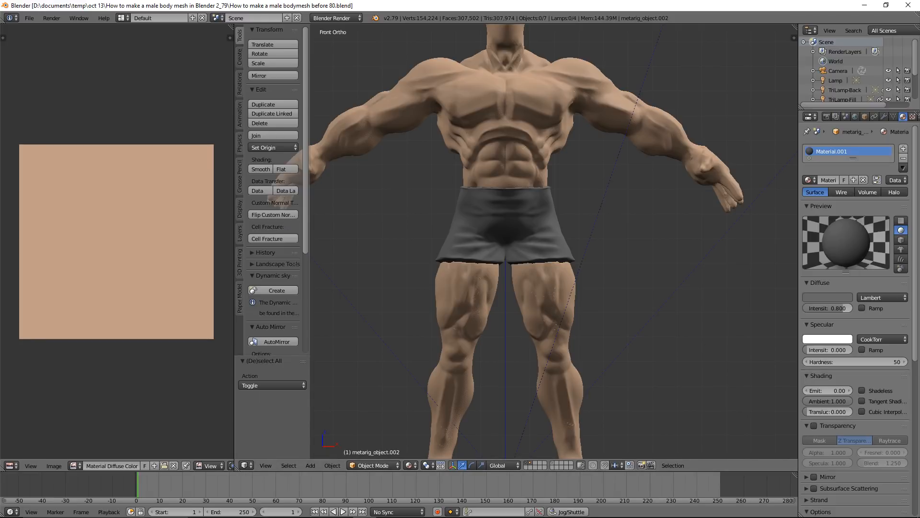
Merge the image editor area into the 3D view and view the whole figure from a slightly raised angle
left_click_drag(236, 469, 219, 465)
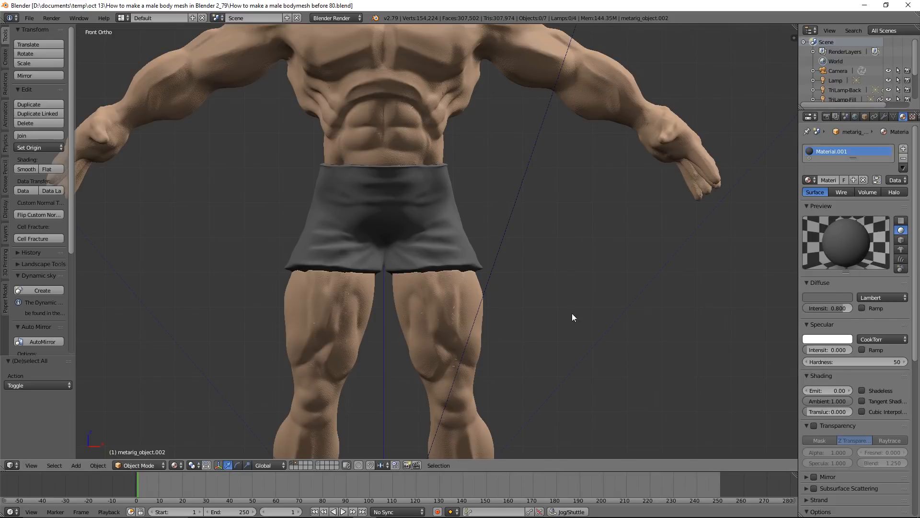
scroll(625, 307, "down", 3)
scroll(626, 307, "down", 1)
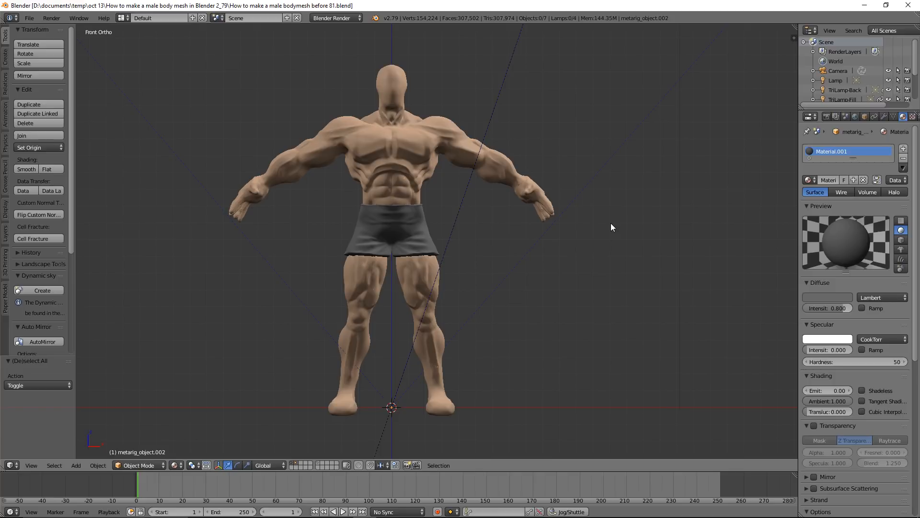
middle_click_drag(622, 232, 642, 246)
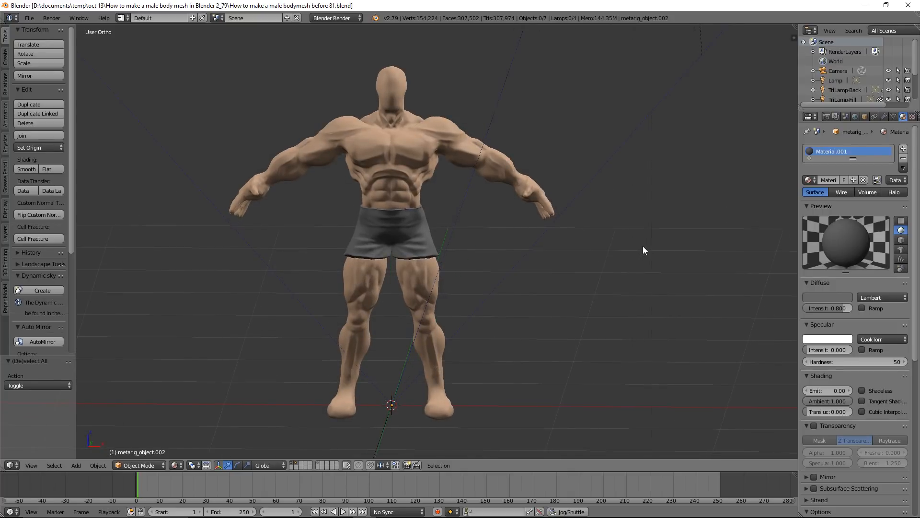